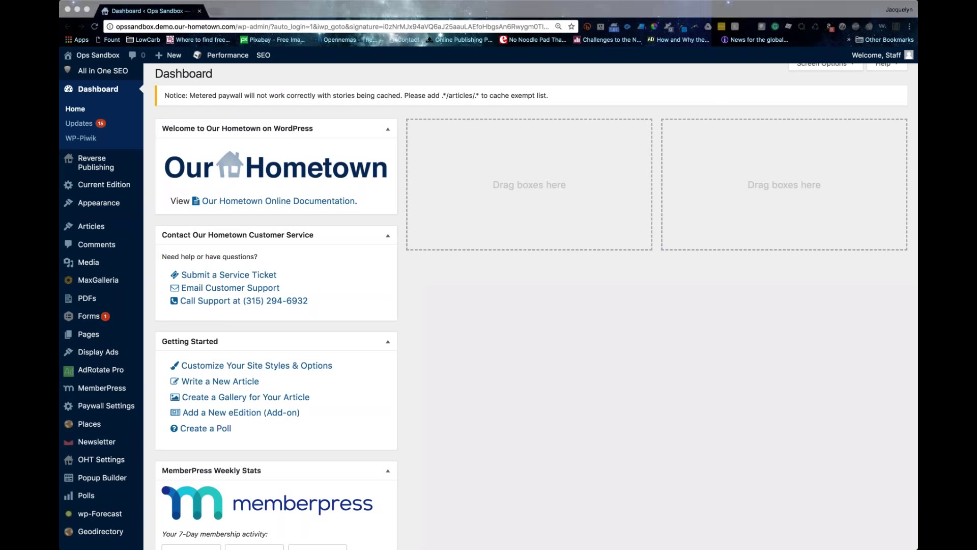
Step: Focus the browser on the WordPress dashboard and show the Newsletter sidebar flyout menu
{"action": "left_click", "coordinate": [369, 11]}
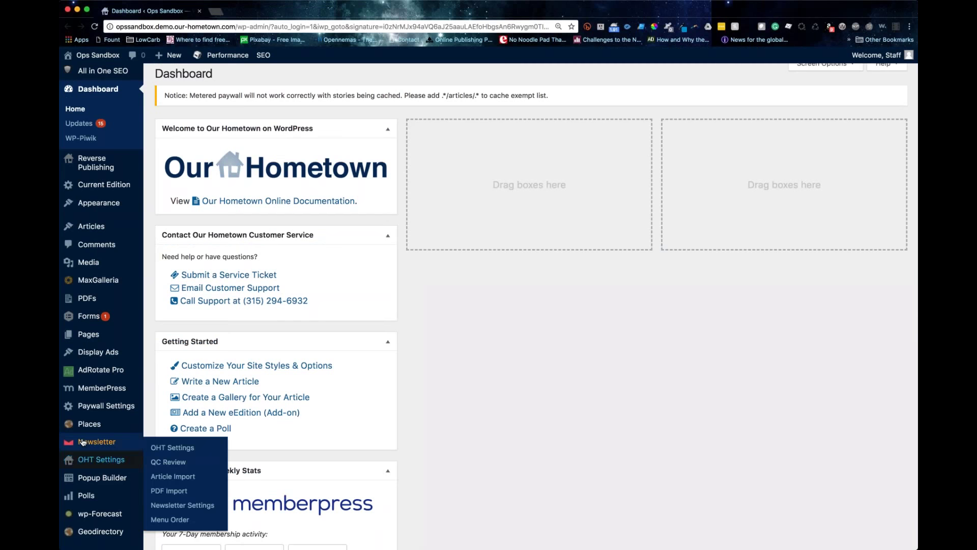
{"action": "mouse_move", "coordinate": [27, 523]}
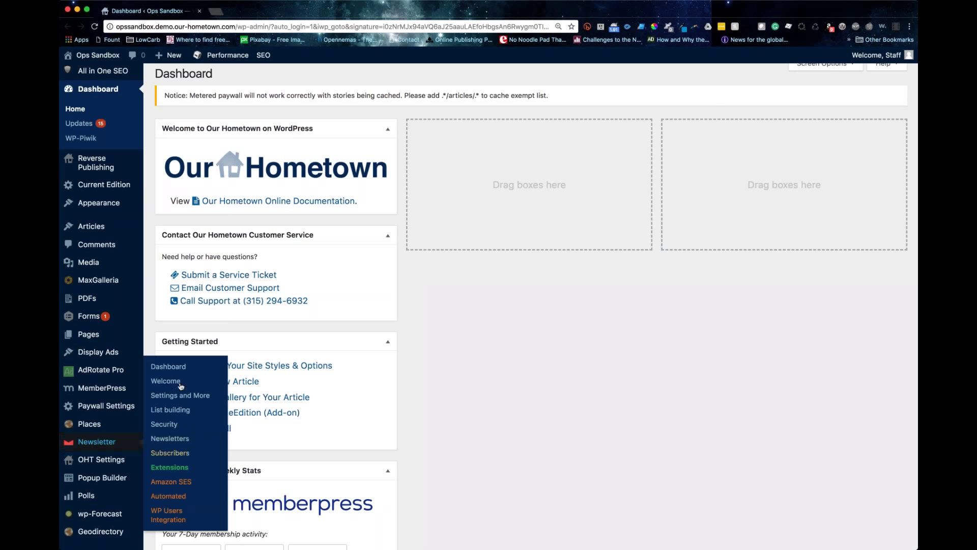
Step: Open the Newsletter dashboard and review its statistics, draft Newsletter #1 and recent confirmed subscribers
{"action": "left_click", "coordinate": [87, 448]}
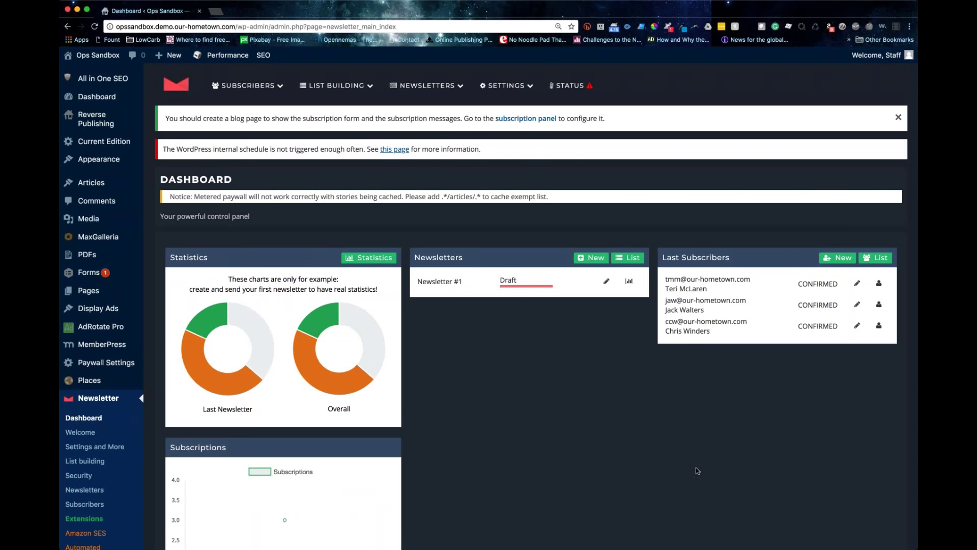
{"action": "scroll", "coordinate": [692, 466], "scroll_direction": "down", "scroll_amount": 5}
{"action": "scroll", "coordinate": [691, 466], "scroll_direction": "up", "scroll_amount": 5}
{"action": "mouse_move", "coordinate": [225, 81]}
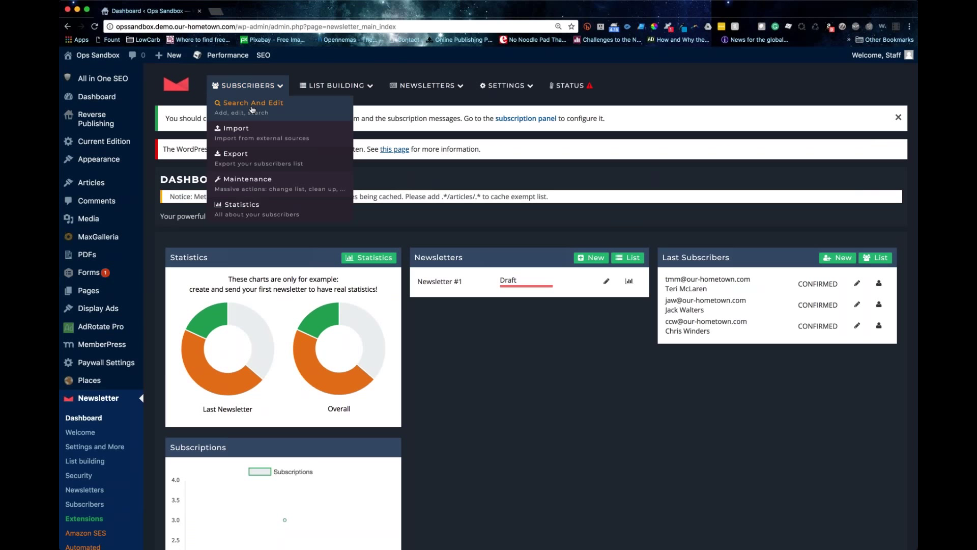
Step: In Subscribers > Search And Edit, set the third subscriber's Test subscriber to Yes and save
{"action": "left_click", "coordinate": [252, 109]}
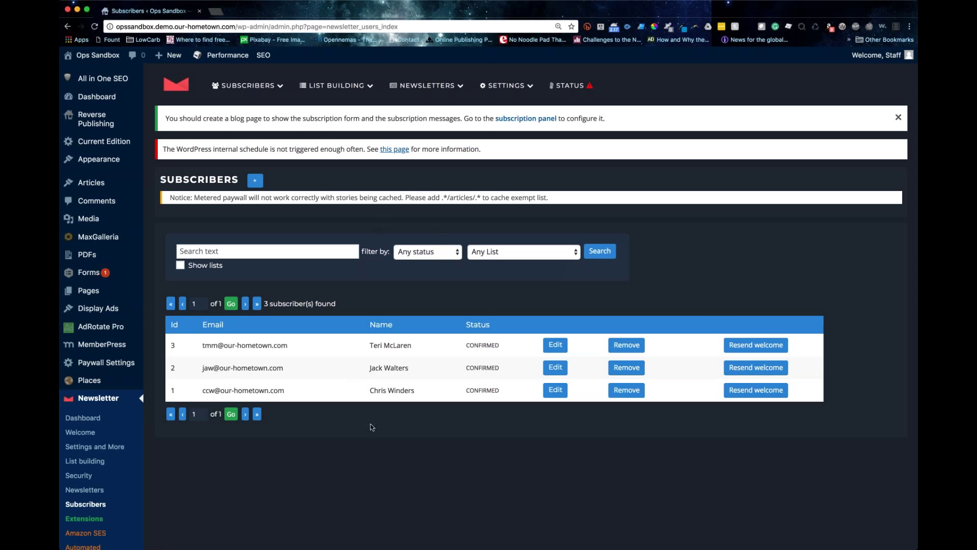
{"action": "scroll", "coordinate": [372, 426], "scroll_direction": "down", "scroll_amount": 3}
{"action": "scroll", "coordinate": [372, 427], "scroll_direction": "up", "scroll_amount": 3}
{"action": "left_click", "coordinate": [552, 348]}
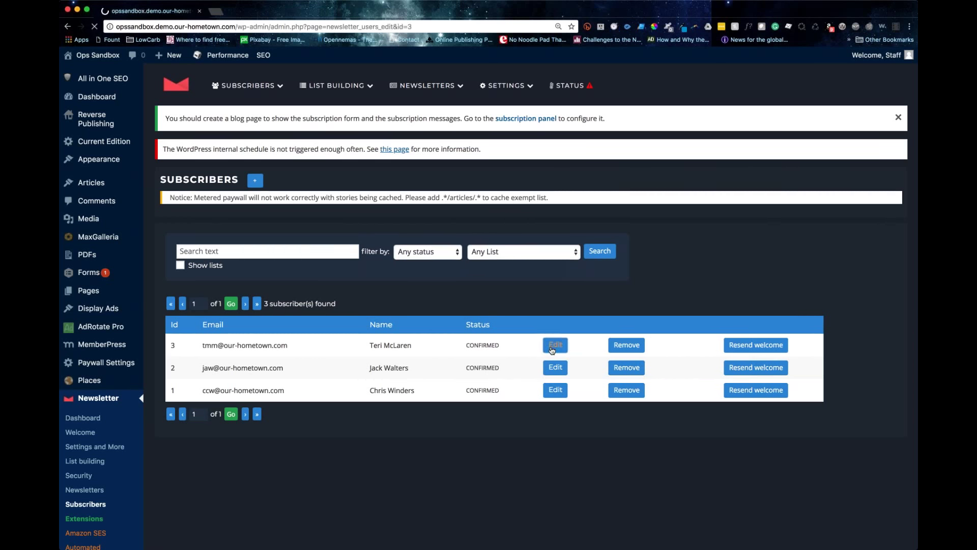
{"action": "scroll", "coordinate": [552, 349], "scroll_direction": "down", "scroll_amount": 5}
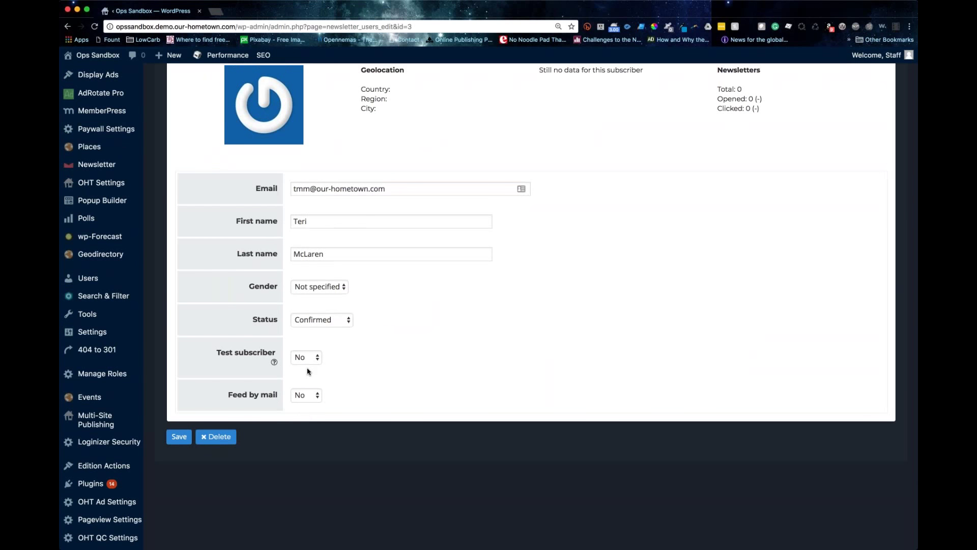
{"action": "left_click", "coordinate": [312, 359]}
{"action": "left_click", "coordinate": [306, 367]}
{"action": "left_click", "coordinate": [180, 438]}
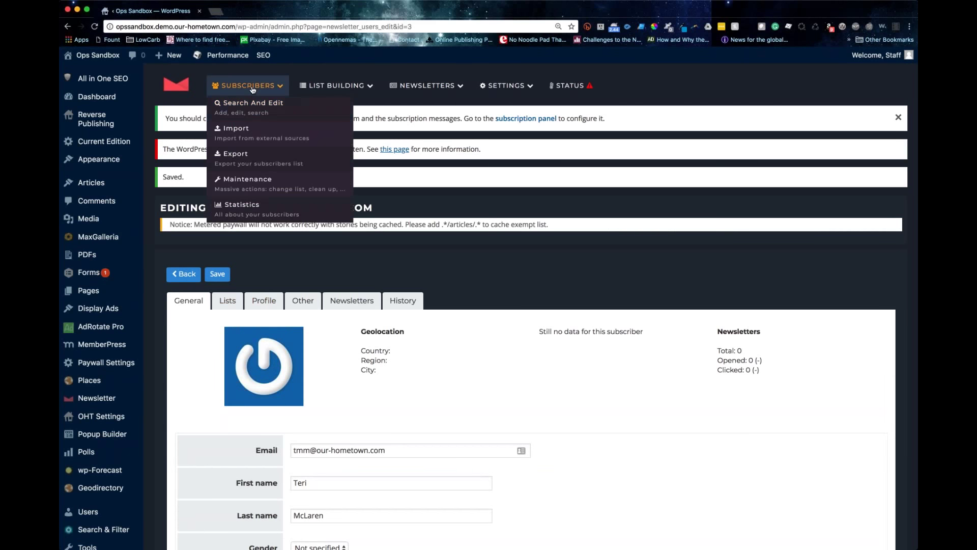
Step: Open Subscribers > Import and scroll through the CSV box, import options and format notes
{"action": "left_click", "coordinate": [252, 134]}
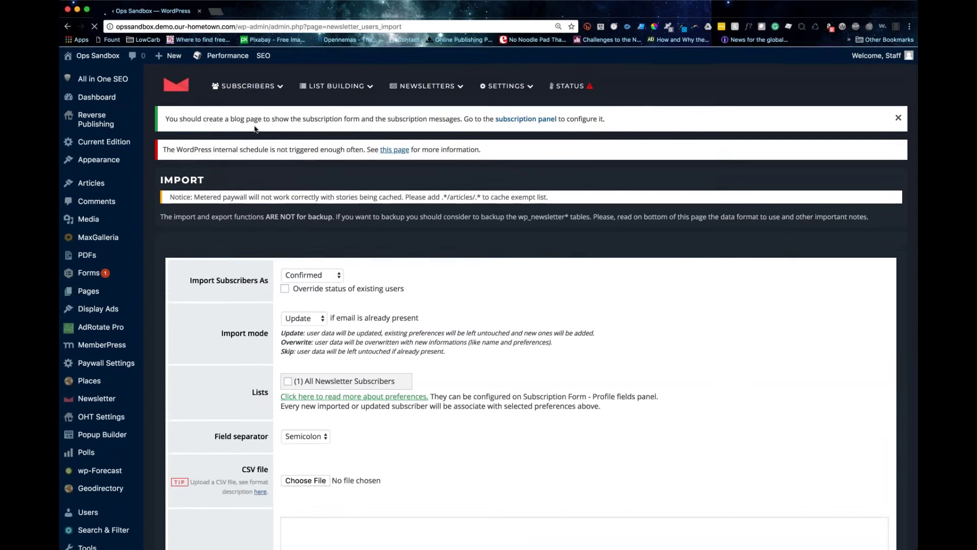
{"action": "scroll", "coordinate": [489, 306], "scroll_direction": "down", "scroll_amount": 3}
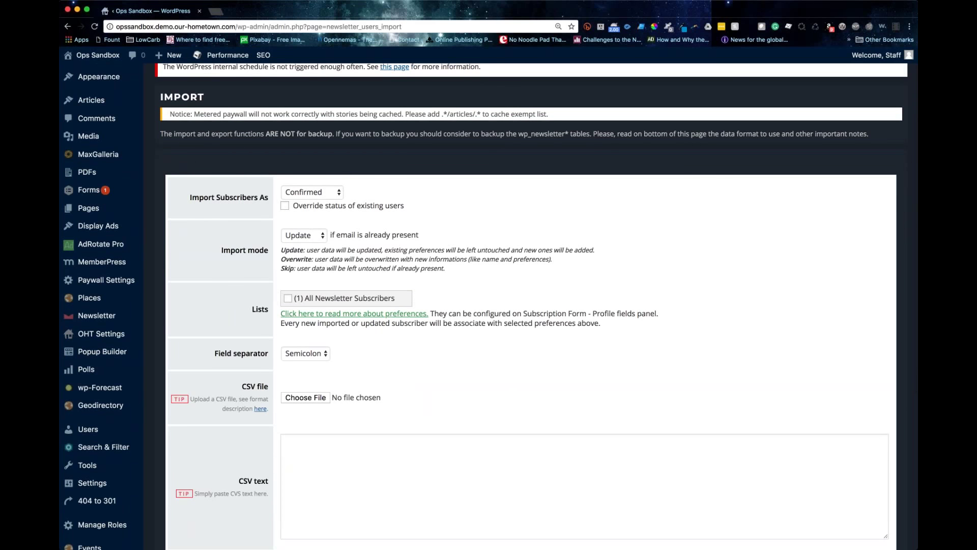
{"action": "scroll", "coordinate": [318, 272], "scroll_direction": "down", "scroll_amount": 5}
{"action": "left_click", "coordinate": [318, 272]}
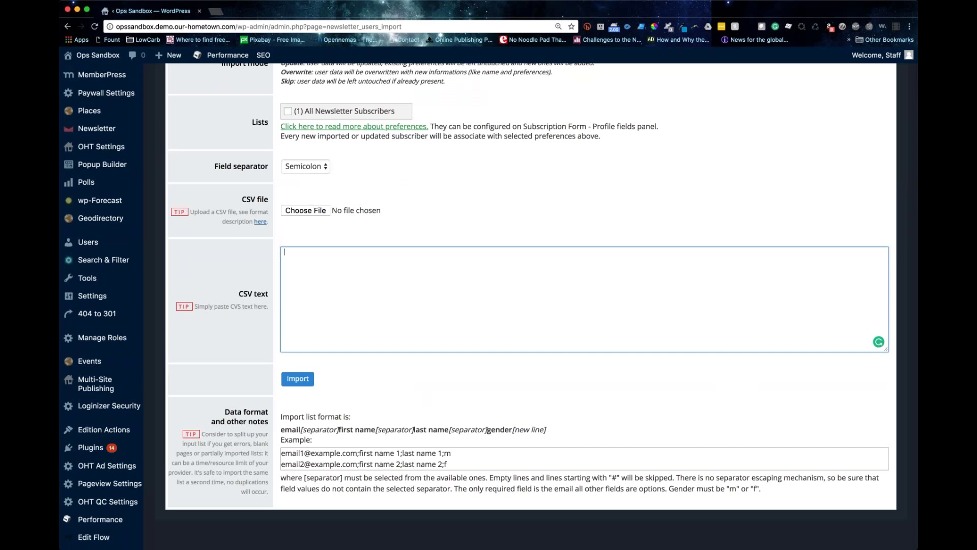
{"action": "scroll", "coordinate": [273, 173], "scroll_direction": "down", "scroll_amount": 1}
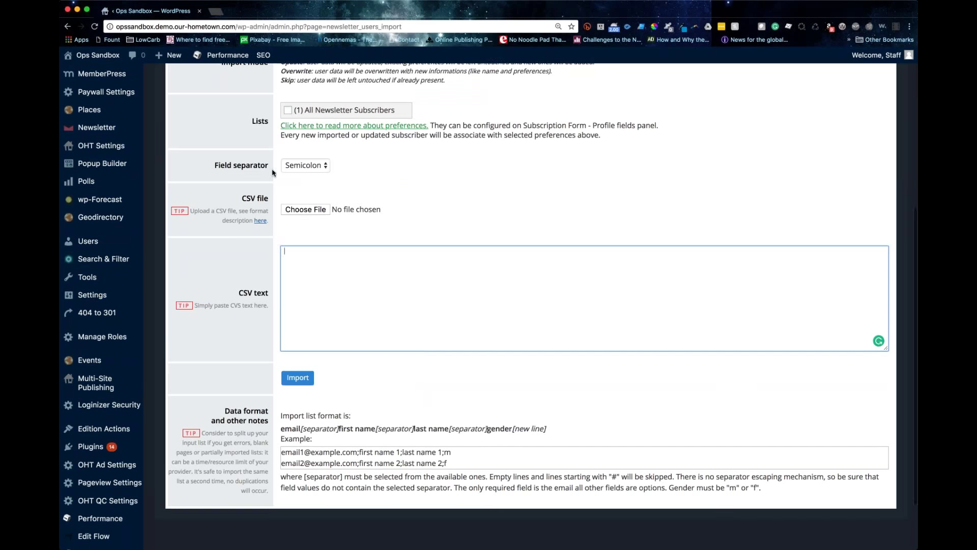
{"action": "scroll", "coordinate": [274, 173], "scroll_direction": "up", "scroll_amount": 2}
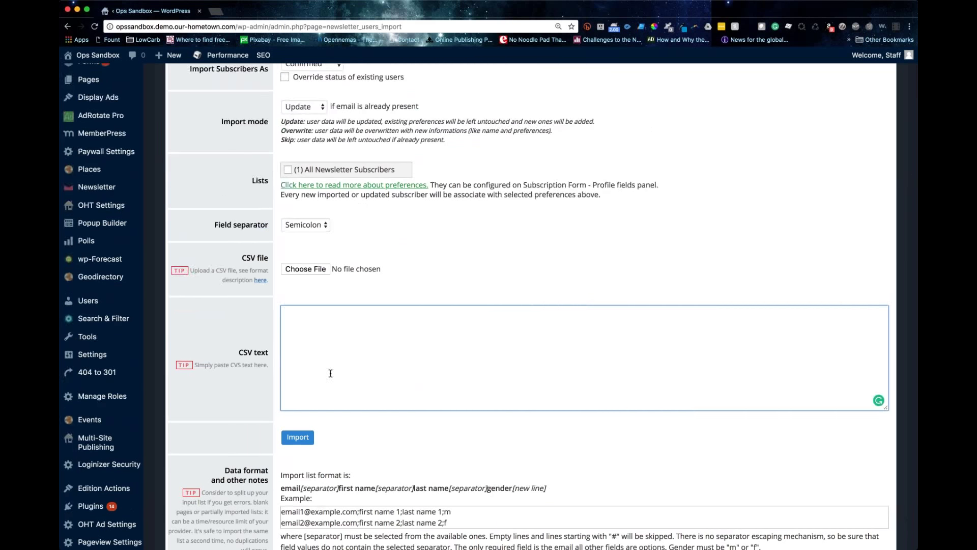
{"action": "scroll", "coordinate": [330, 373], "scroll_direction": "down", "scroll_amount": 4}
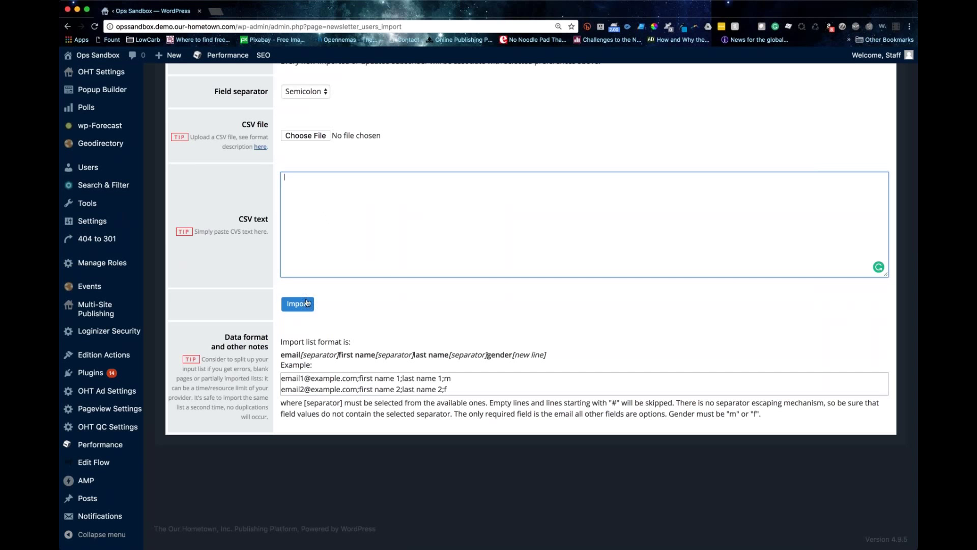
{"action": "scroll", "coordinate": [308, 305], "scroll_direction": "up", "scroll_amount": 5}
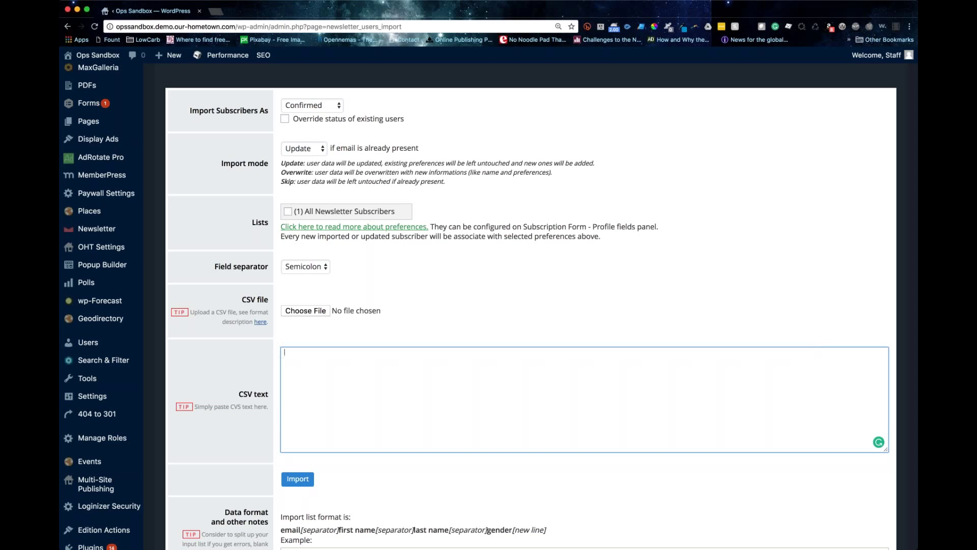
Step: Tick the (1) All Newsletter Subscribers list on the import form, leaving Confirmed, Update and Semicolon
{"action": "scroll", "coordinate": [374, 310], "scroll_direction": "up", "scroll_amount": 4}
{"action": "mouse_move", "coordinate": [248, 86]}
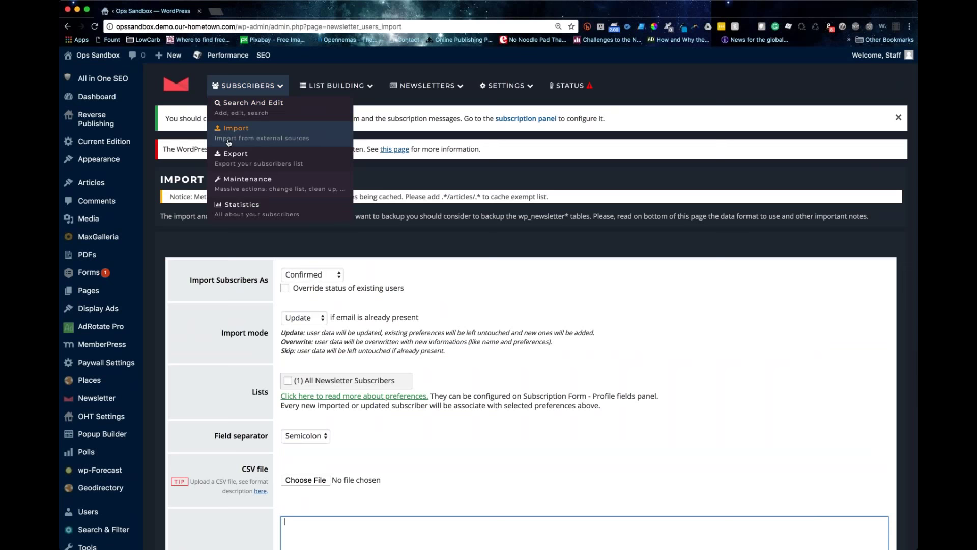
{"action": "scroll", "coordinate": [436, 269], "scroll_direction": "down", "scroll_amount": 3}
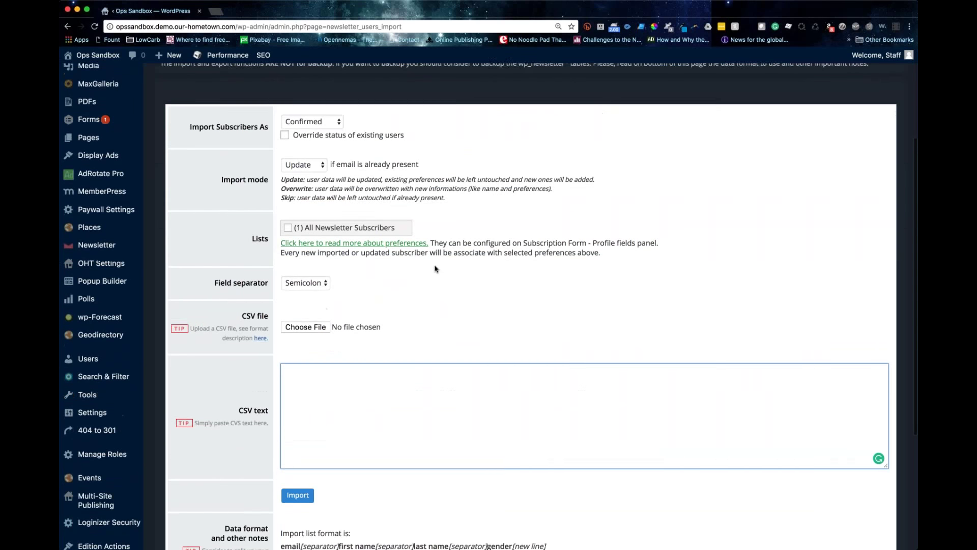
{"action": "scroll", "coordinate": [436, 269], "scroll_direction": "up", "scroll_amount": 2}
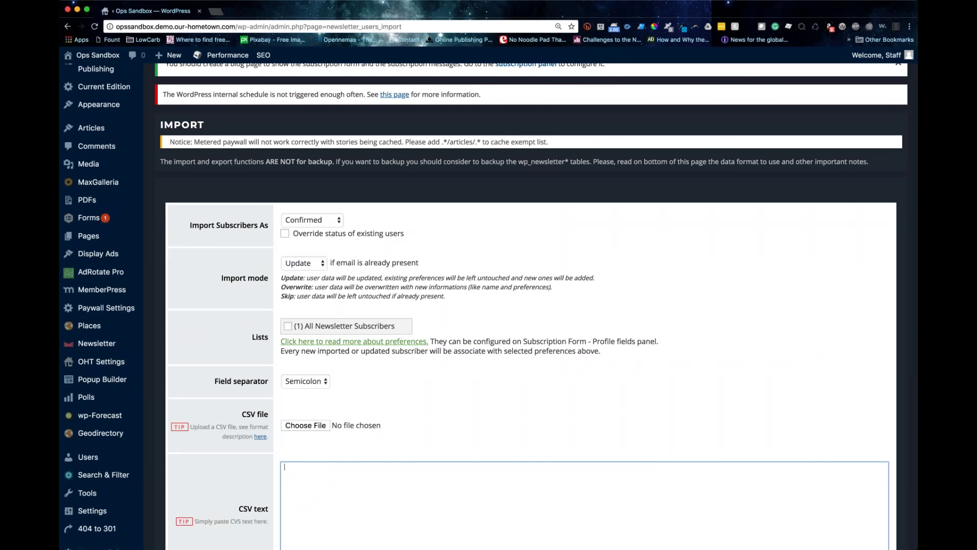
{"action": "scroll", "coordinate": [292, 319], "scroll_direction": "down", "scroll_amount": 1}
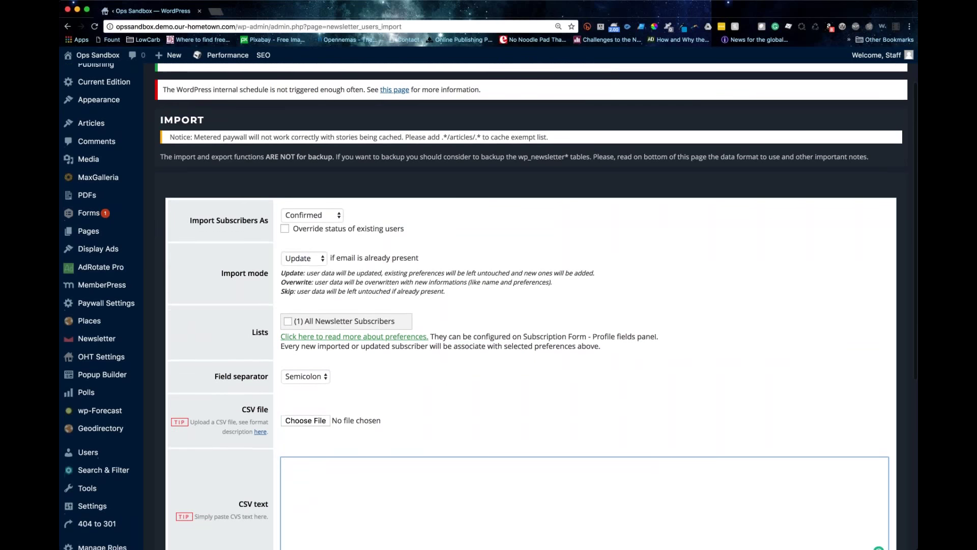
{"action": "left_click", "coordinate": [289, 322]}
{"action": "left_click", "coordinate": [289, 322]}
{"action": "scroll", "coordinate": [326, 203], "scroll_direction": "up", "scroll_amount": 2}
{"action": "mouse_move", "coordinate": [357, 79]}
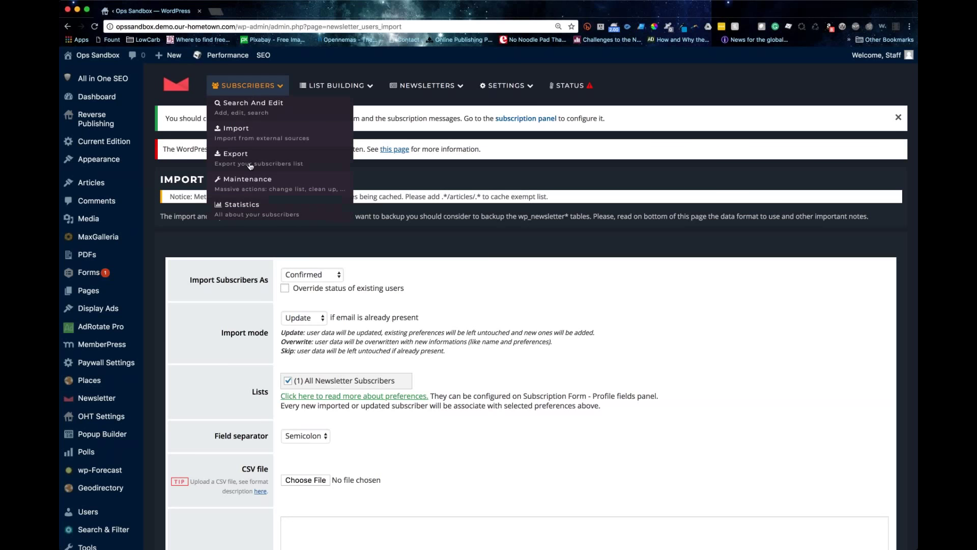
Step: In Subscribers > Maintenance, Lists tab, activate All Newsletter Subscribers for all 3 subscribers
{"action": "left_click", "coordinate": [274, 188]}
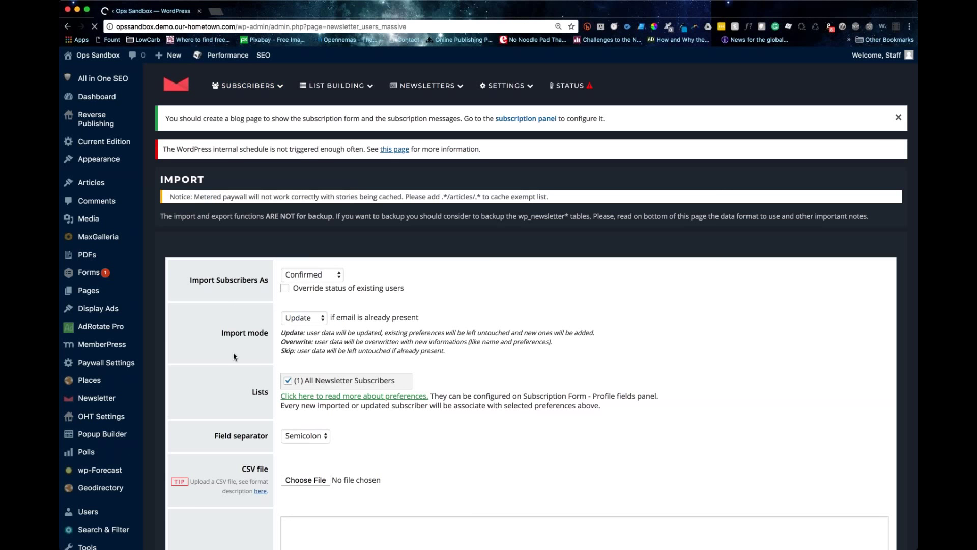
{"action": "scroll", "coordinate": [385, 201], "scroll_direction": "down", "scroll_amount": 2}
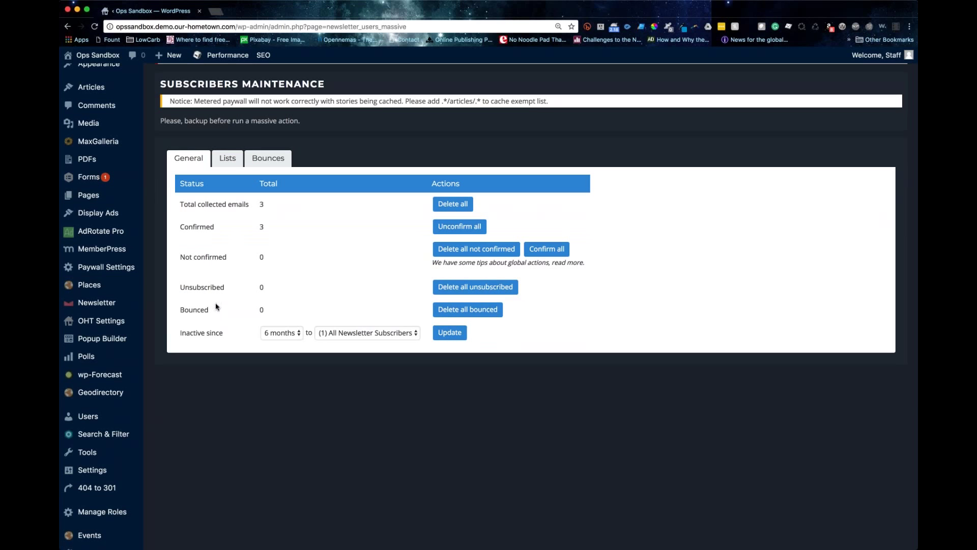
{"action": "left_click", "coordinate": [227, 159]}
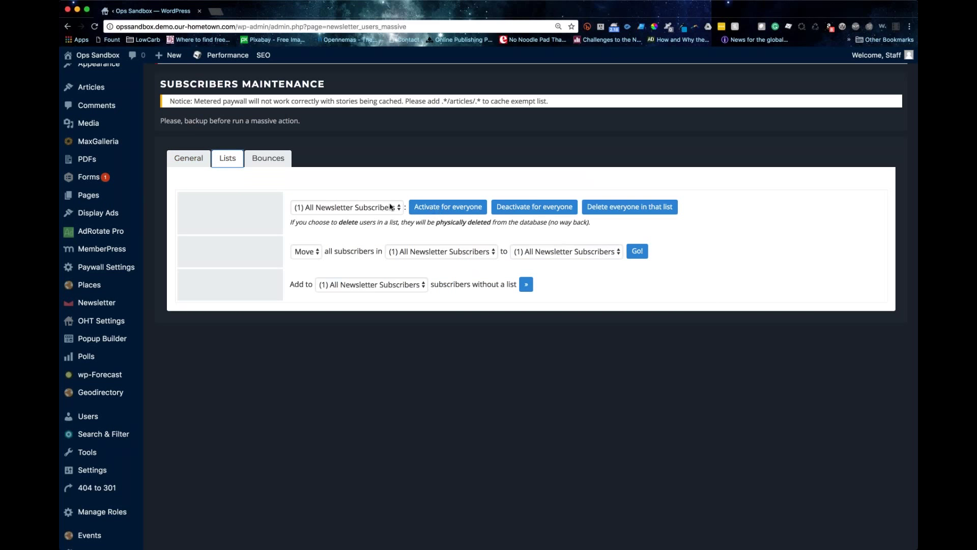
{"action": "left_click", "coordinate": [428, 209]}
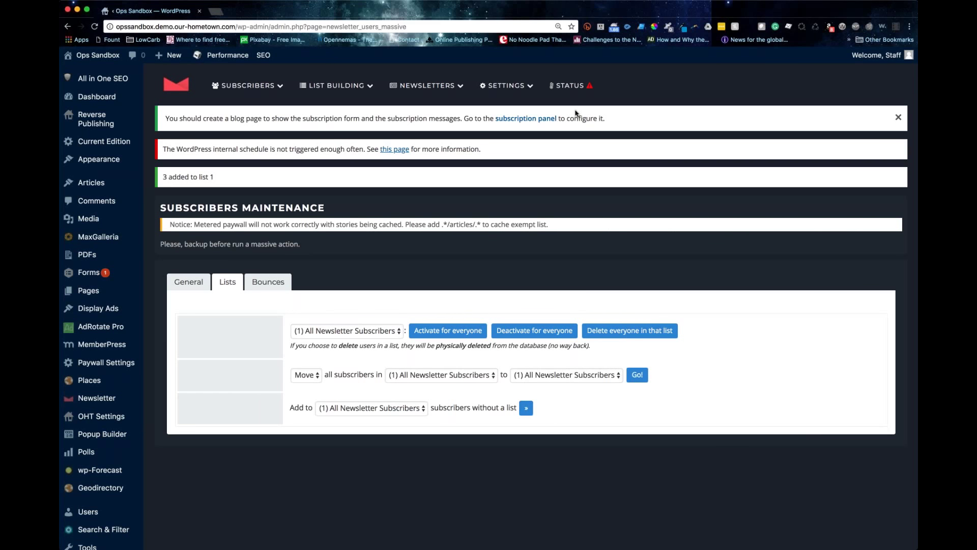
{"action": "scroll", "coordinate": [576, 113], "scroll_direction": "down", "scroll_amount": 2}
{"action": "scroll", "coordinate": [415, 200], "scroll_direction": "up", "scroll_amount": 2}
Step: Open the Subscribers Statistics Overview: 3 confirmed, none unconfirmed, unsubscribed or bounced
{"action": "mouse_move", "coordinate": [248, 85]}
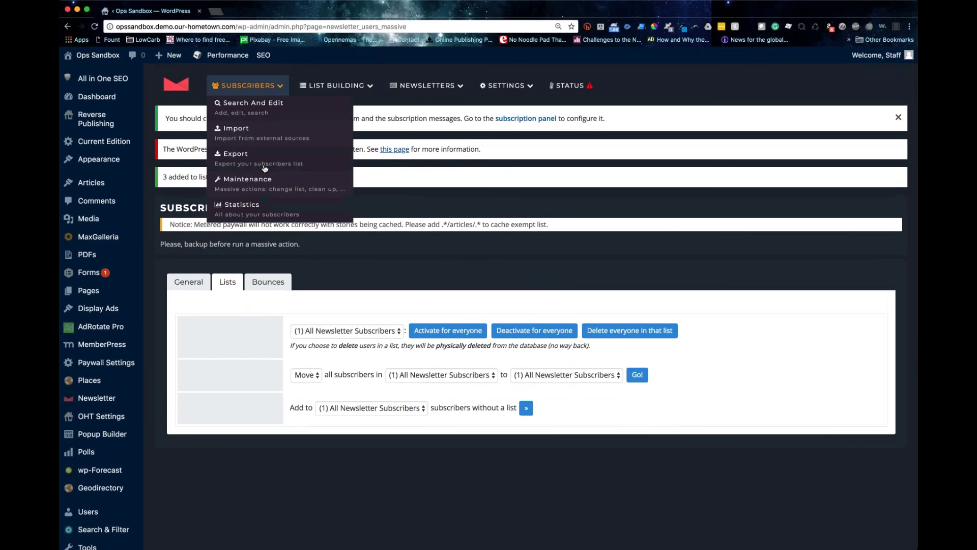
{"action": "left_click", "coordinate": [228, 207]}
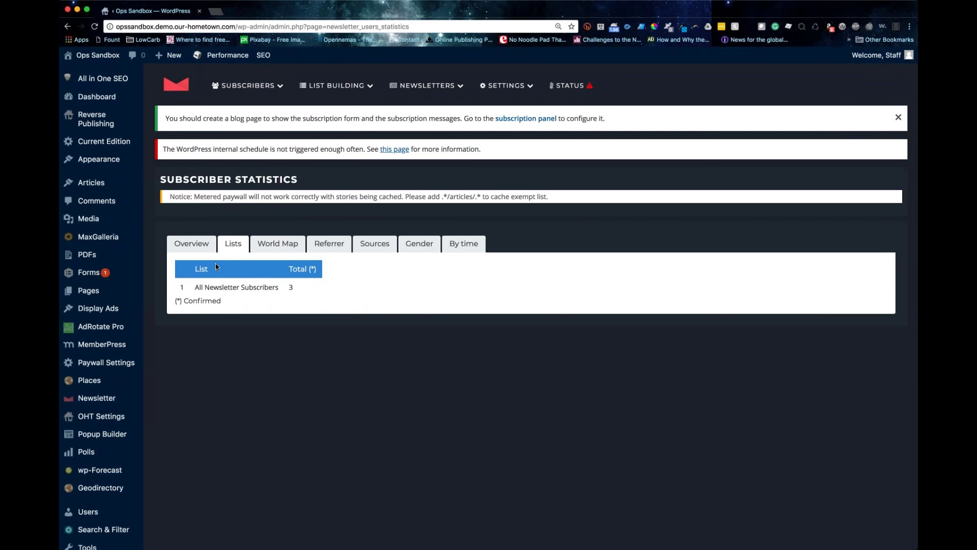
{"action": "left_click", "coordinate": [192, 243]}
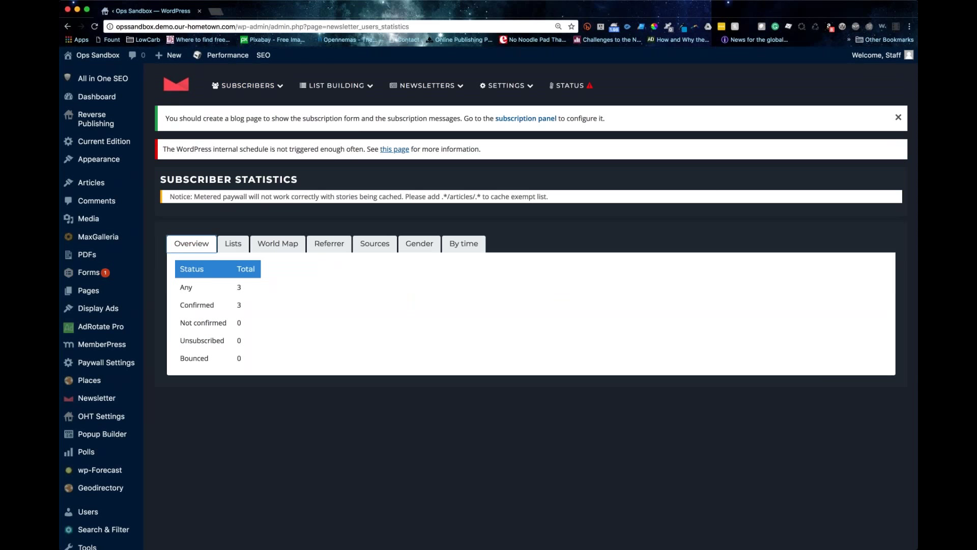
{"action": "mouse_move", "coordinate": [248, 85]}
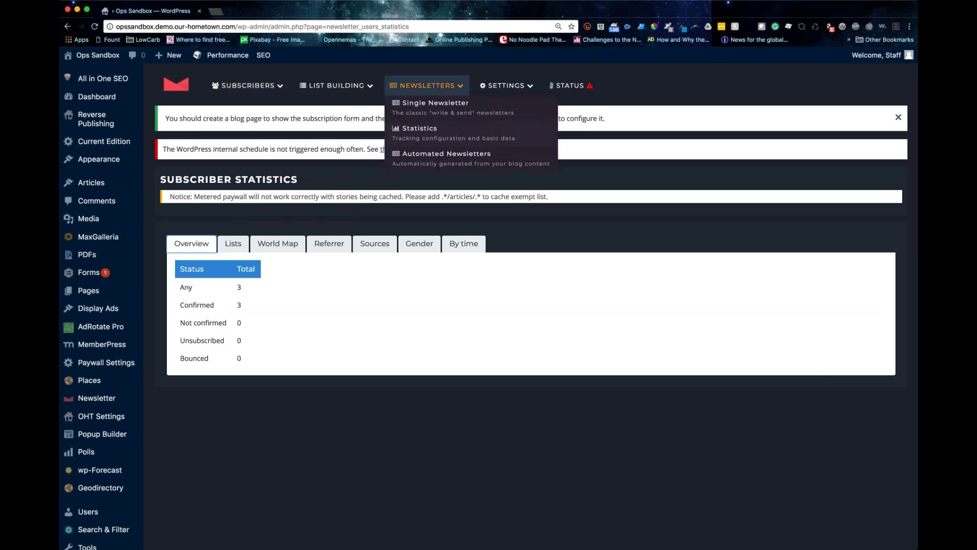
{"action": "mouse_move", "coordinate": [342, 85]}
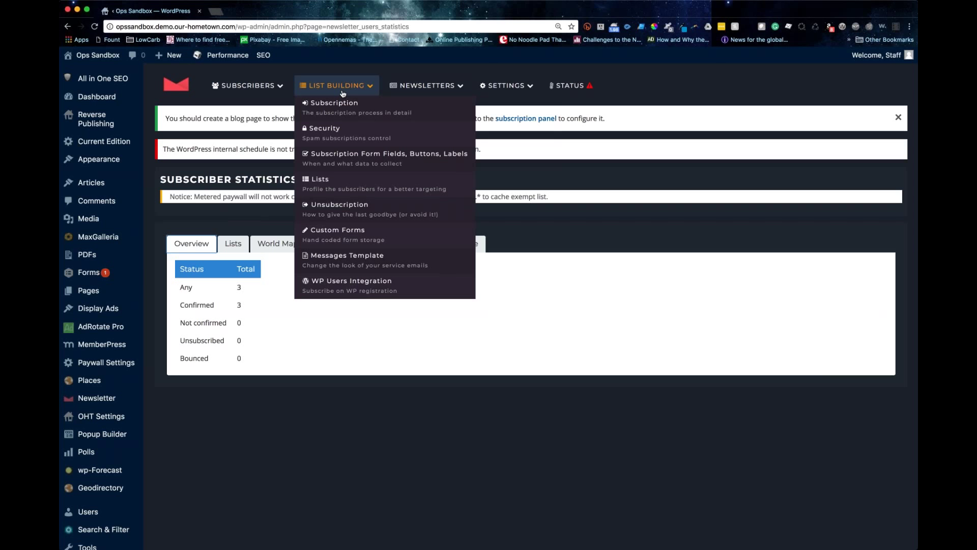
Step: In List Building > Subscription, General tab, change Opt In to Double Opt In
{"action": "left_click", "coordinate": [337, 107]}
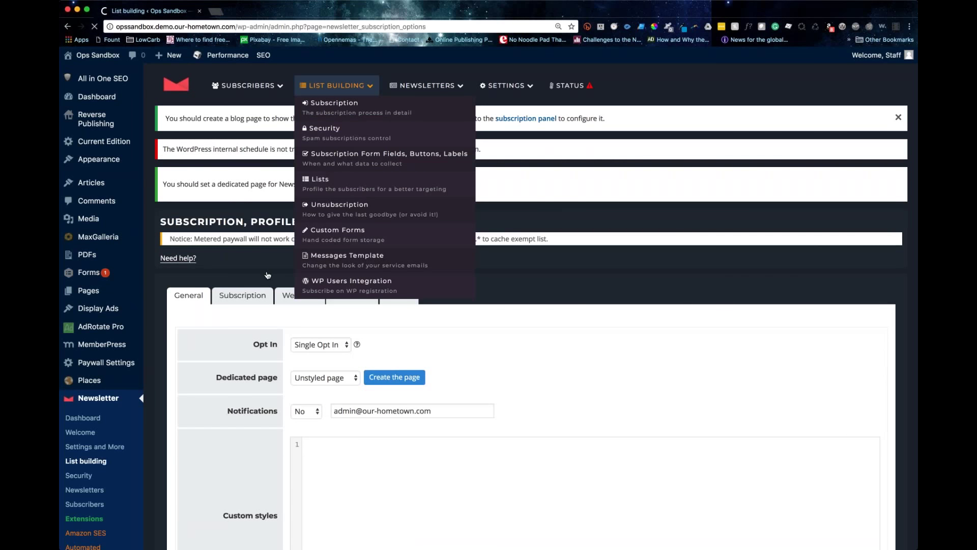
{"action": "scroll", "coordinate": [334, 277], "scroll_direction": "down", "scroll_amount": 2}
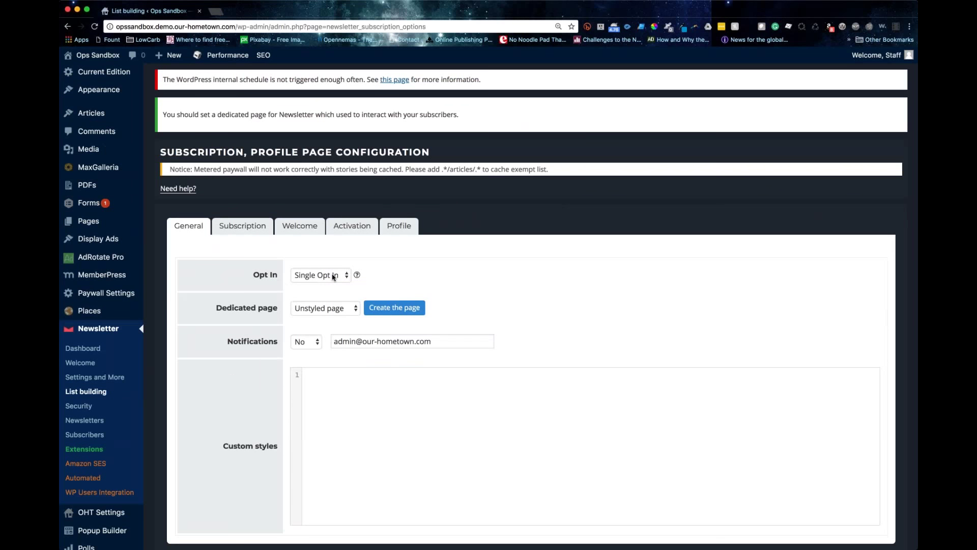
{"action": "left_click", "coordinate": [334, 276]}
{"action": "left_click", "coordinate": [320, 286]}
Step: On the Subscription tab, add a [newsletter] shortcode after {subscription_form}, then delete it again
{"action": "left_click", "coordinate": [243, 226]}
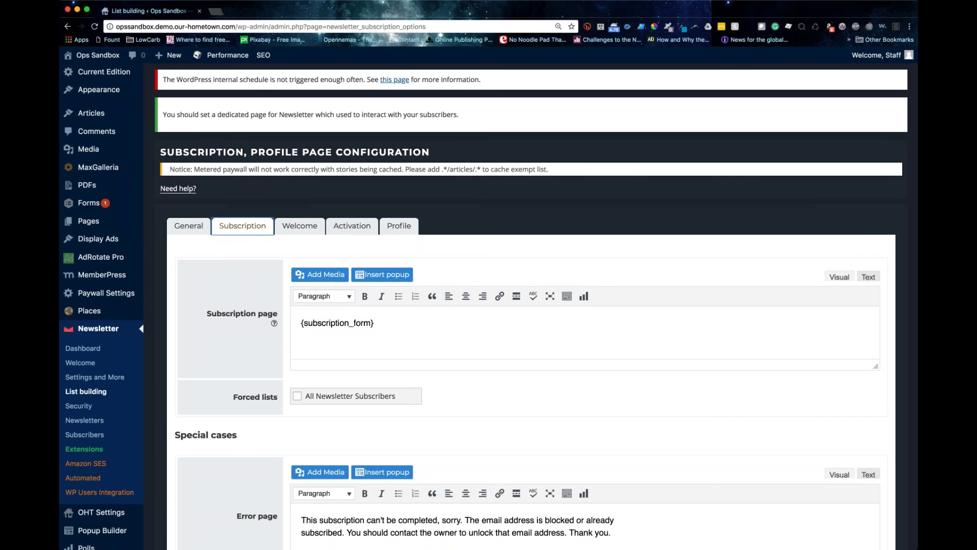
{"action": "scroll", "coordinate": [301, 189], "scroll_direction": "down", "scroll_amount": 5}
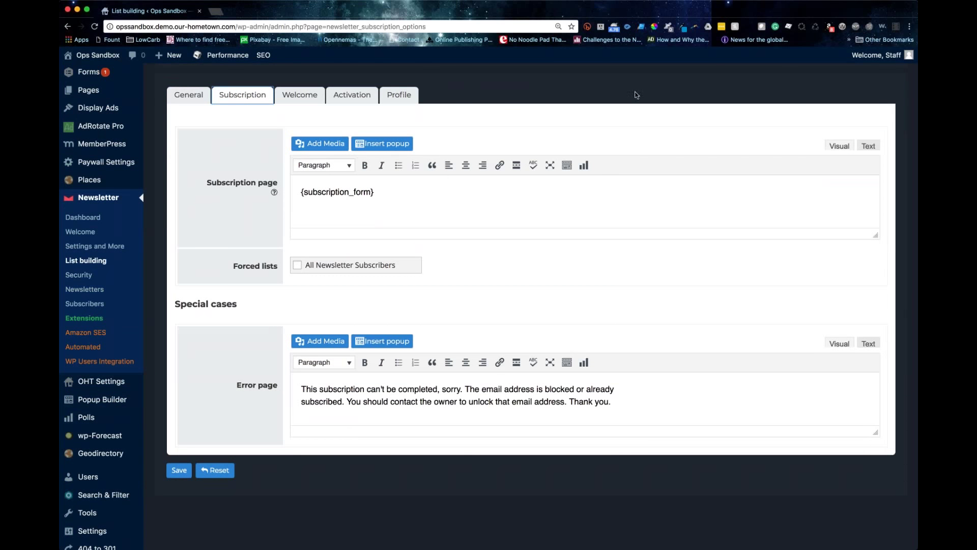
{"action": "left_click", "coordinate": [376, 192]}
{"action": "type", "text": "["}
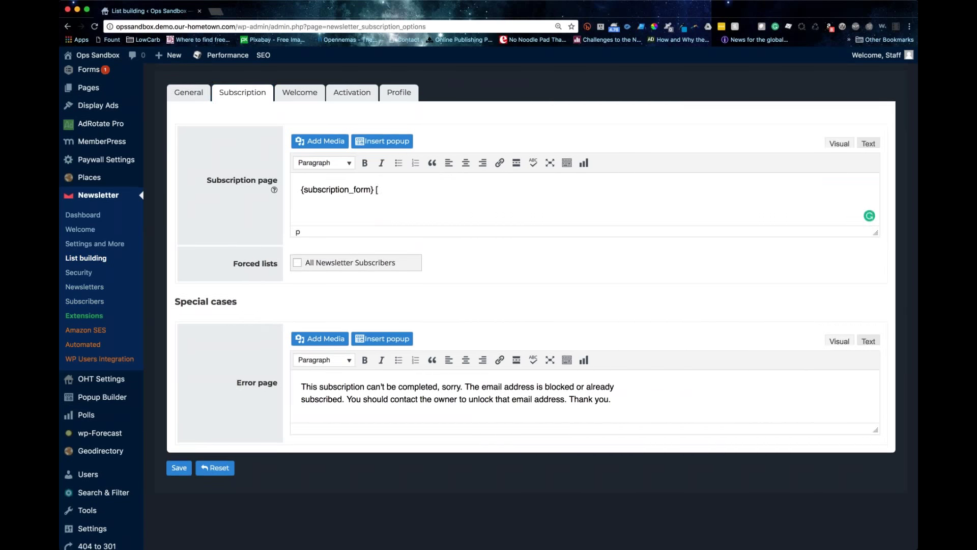
{"action": "type", "text": "newsletter]"}
{"action": "left_click_drag", "start_coordinate": [376, 190], "coordinate": [449, 190]}
{"action": "key", "text": "BackSpace"}
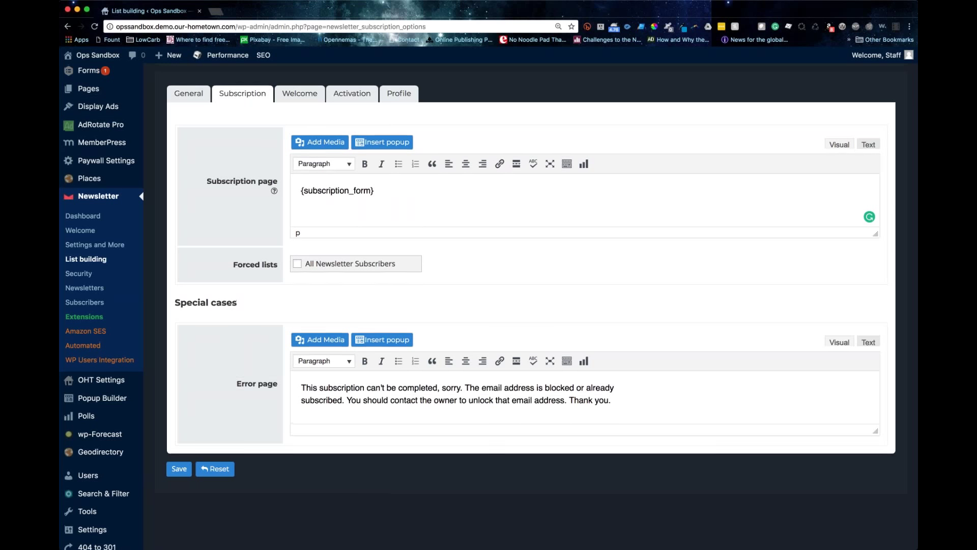
{"action": "scroll", "coordinate": [489, 306], "scroll_direction": "up", "scroll_amount": 5}
Step: Show the Welcome tab settings and make the welcome email editor taller
{"action": "left_click", "coordinate": [300, 271]}
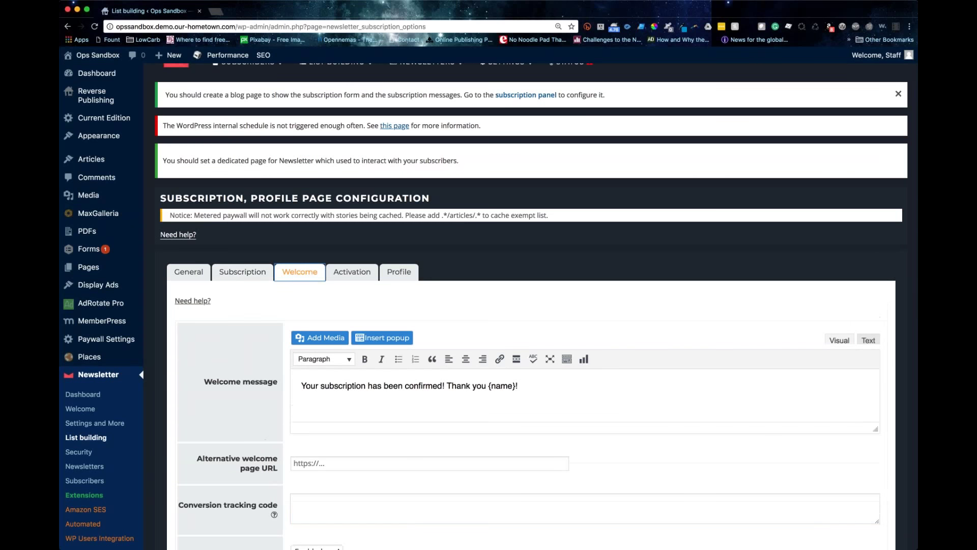
{"action": "scroll", "coordinate": [488, 305], "scroll_direction": "down", "scroll_amount": 3}
{"action": "scroll", "coordinate": [488, 306], "scroll_direction": "down", "scroll_amount": 2}
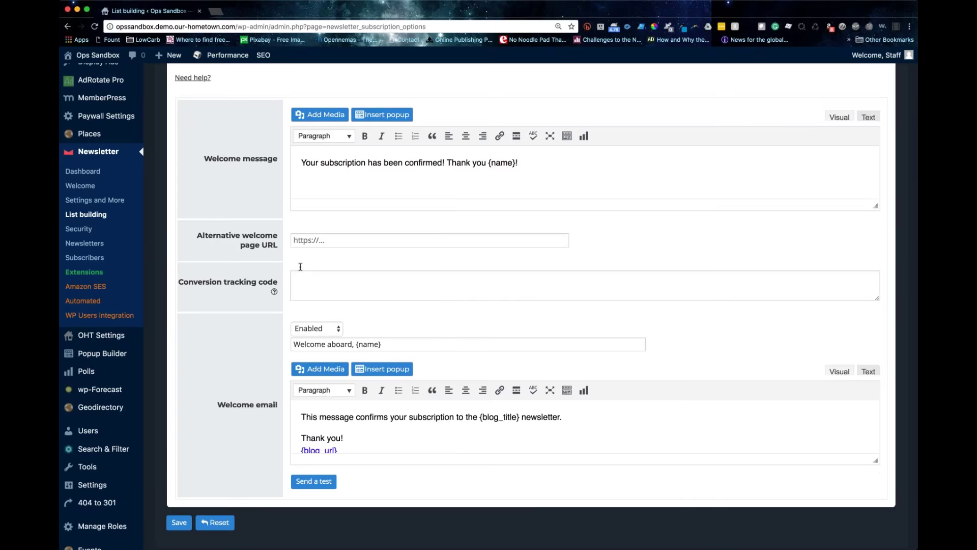
{"action": "scroll", "coordinate": [362, 261], "scroll_direction": "up", "scroll_amount": 5}
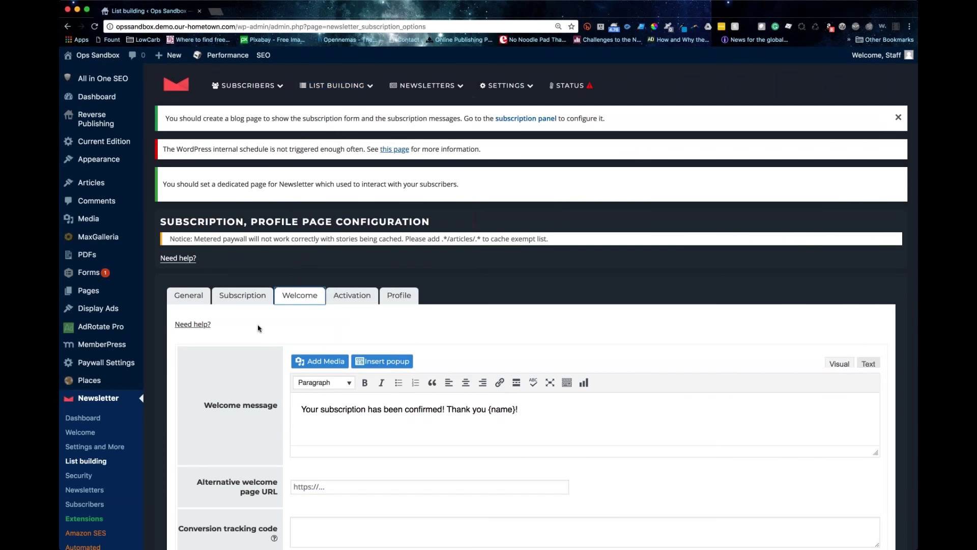
{"action": "scroll", "coordinate": [868, 470], "scroll_direction": "down", "scroll_amount": 6}
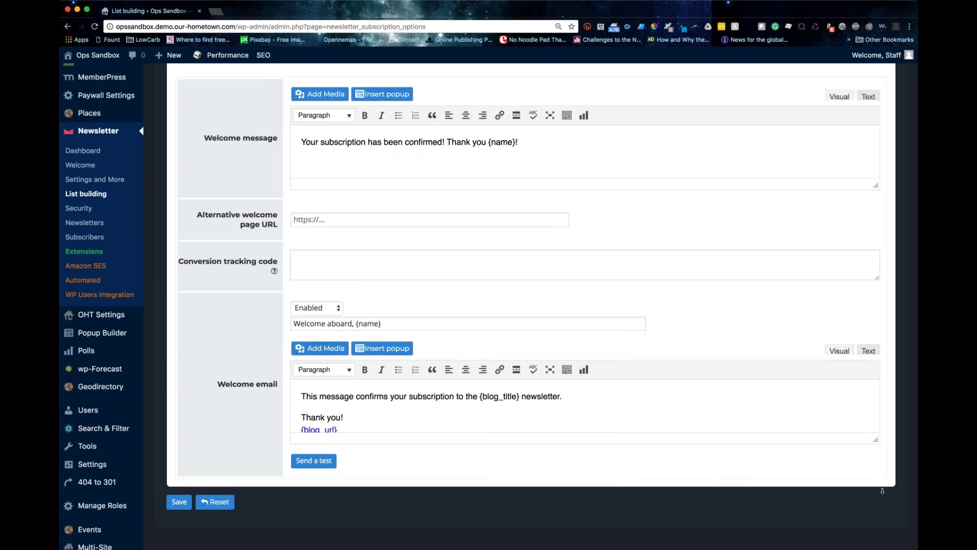
{"action": "left_click_drag", "start_coordinate": [883, 441], "coordinate": [881, 509]}
{"action": "scroll", "coordinate": [371, 391], "scroll_direction": "down", "scroll_amount": 3}
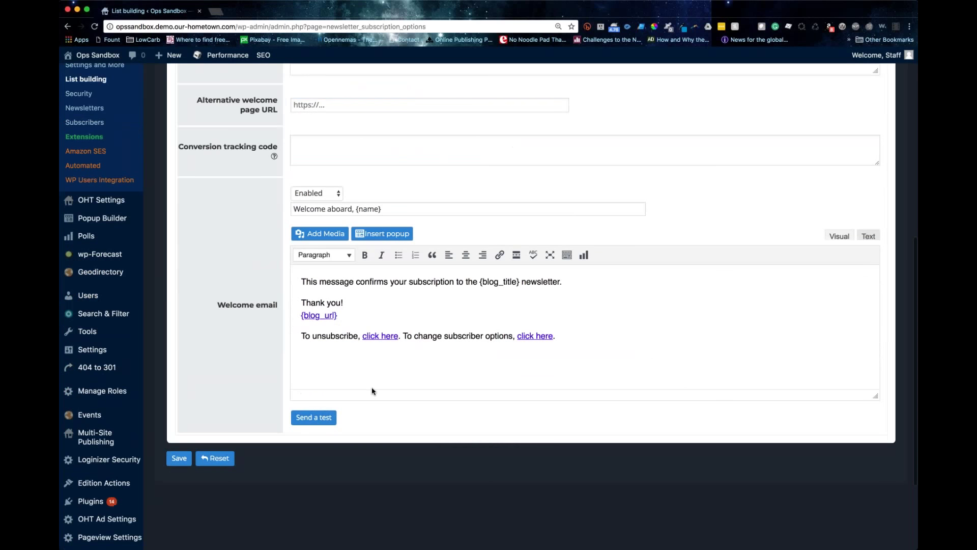
{"action": "scroll", "coordinate": [371, 390], "scroll_direction": "up", "scroll_amount": 5}
{"action": "scroll", "coordinate": [382, 239], "scroll_direction": "down", "scroll_amount": 5}
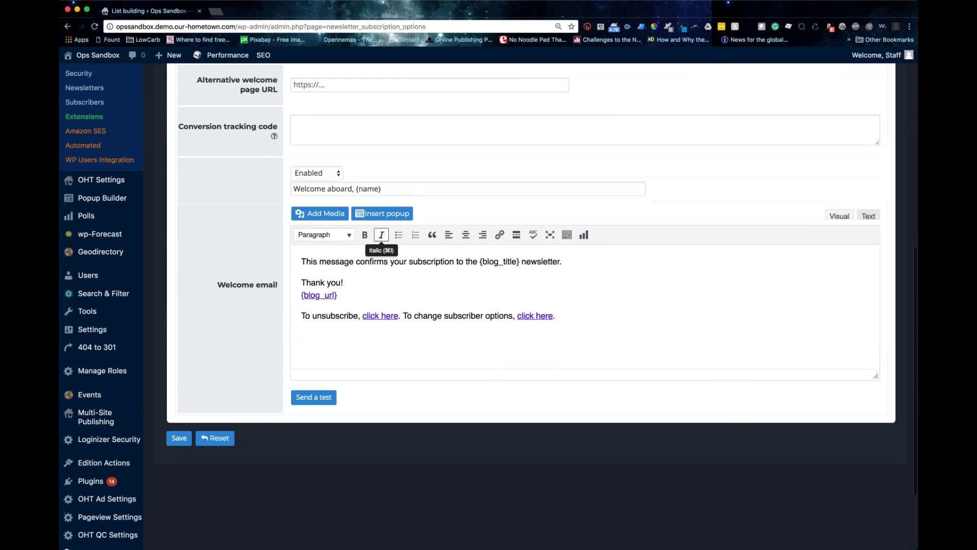
{"action": "left_click_drag", "start_coordinate": [301, 260], "coordinate": [609, 312]}
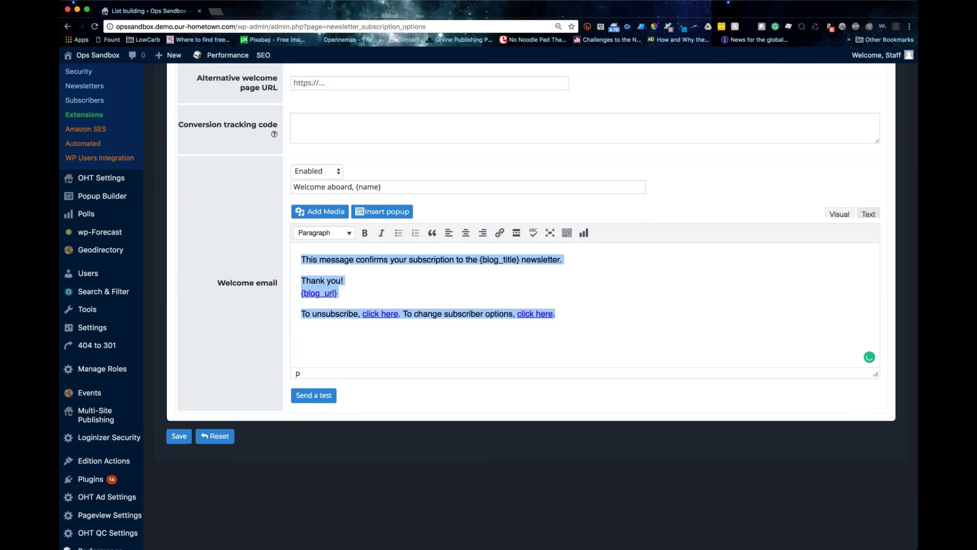
Step: Insert the Local News logo centred at the end of the welcome email, then view Profile settings
{"action": "left_click", "coordinate": [418, 355]}
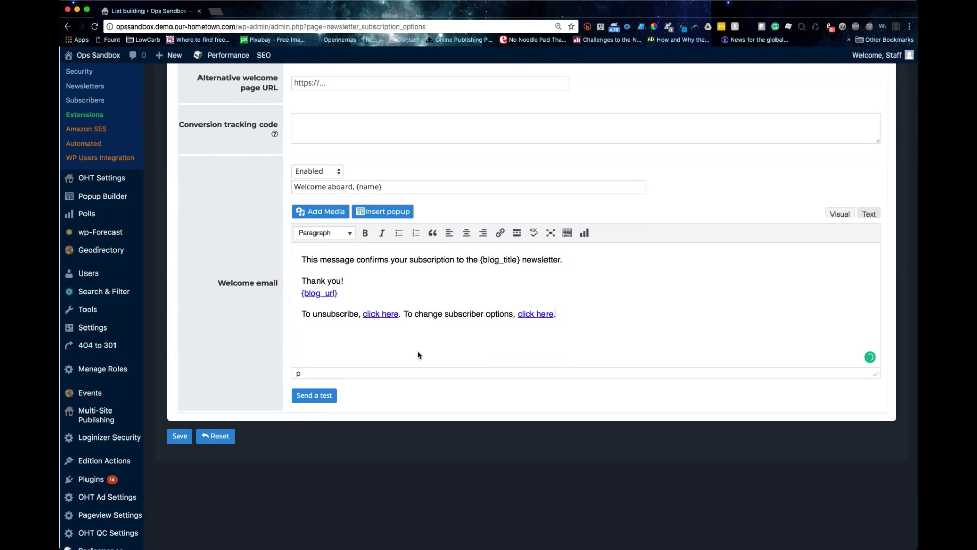
{"action": "left_click", "coordinate": [319, 212]}
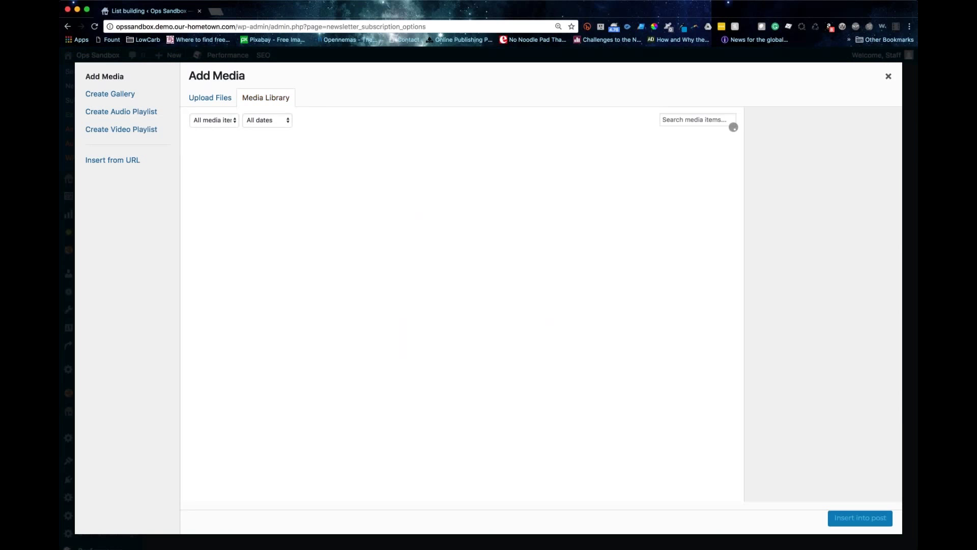
{"action": "left_click", "coordinate": [687, 174]}
{"action": "left_click", "coordinate": [860, 518]}
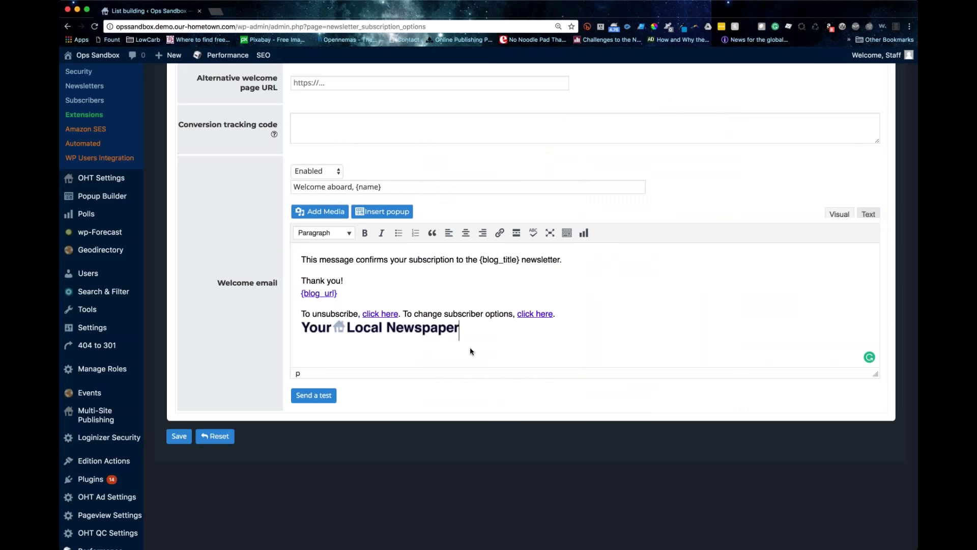
{"action": "left_click", "coordinate": [429, 328]}
{"action": "left_click", "coordinate": [466, 233]}
{"action": "left_click", "coordinate": [618, 295]}
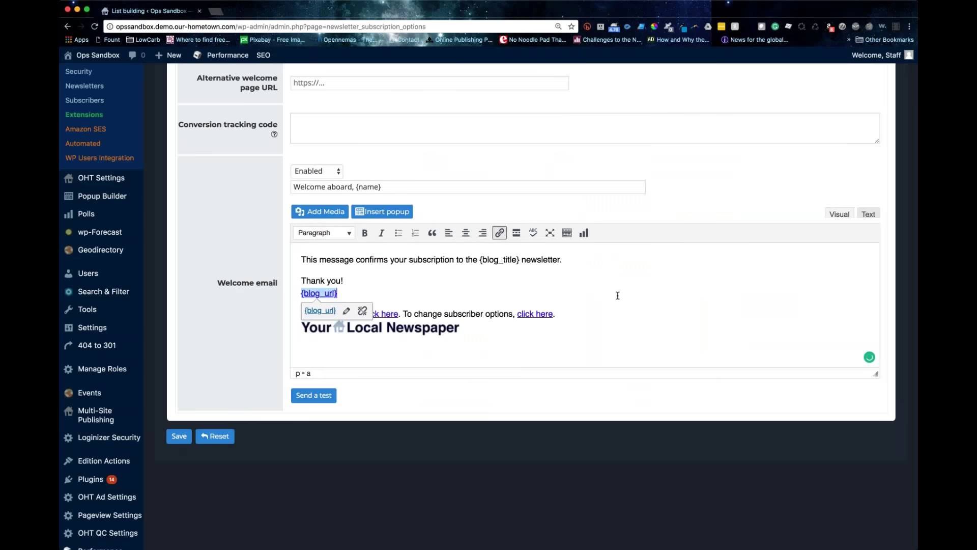
{"action": "scroll", "coordinate": [617, 295], "scroll_direction": "up", "scroll_amount": 5}
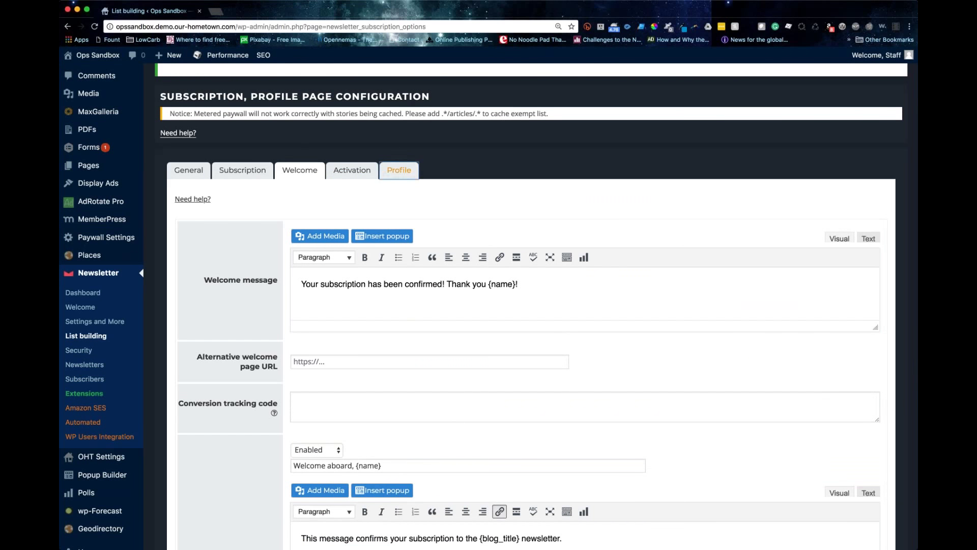
{"action": "left_click", "coordinate": [399, 170]}
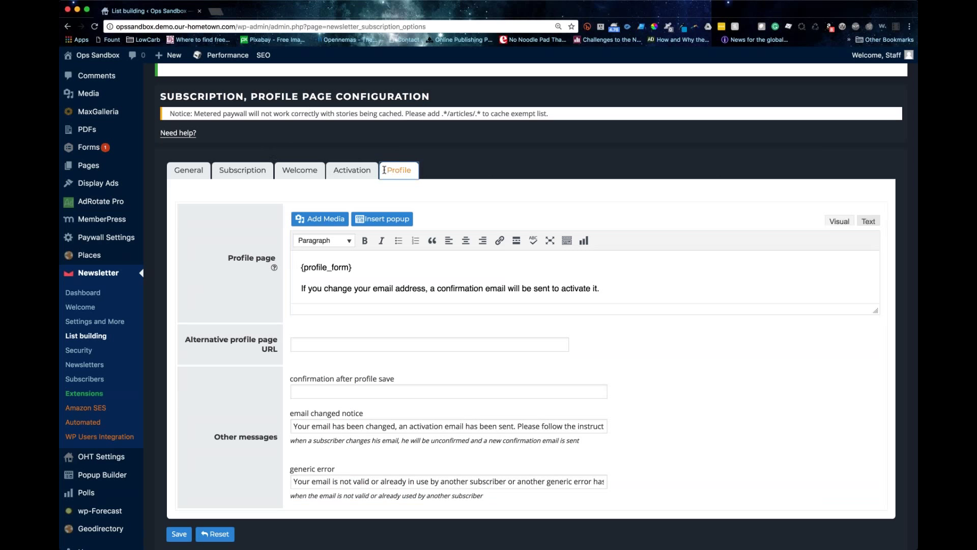
Step: Show the Activation tab with the default double opt-in confirmation message text
{"action": "left_click", "coordinate": [352, 170]}
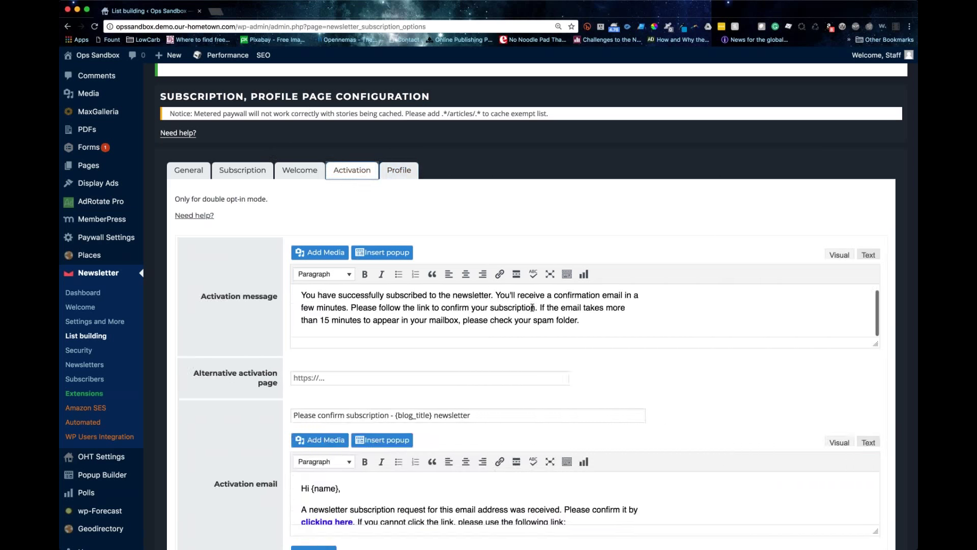
{"action": "scroll", "coordinate": [532, 307], "scroll_direction": "up", "scroll_amount": 5}
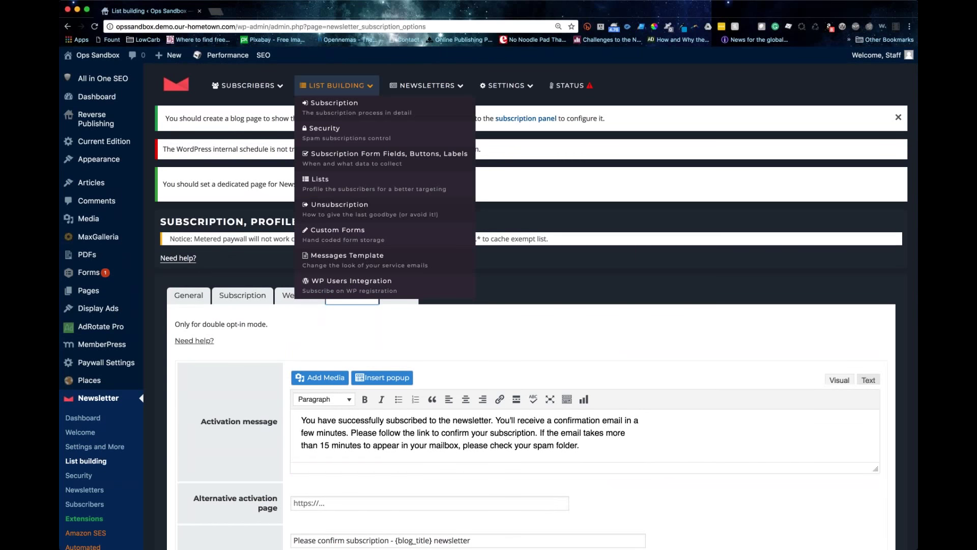
{"action": "mouse_move", "coordinate": [428, 86]}
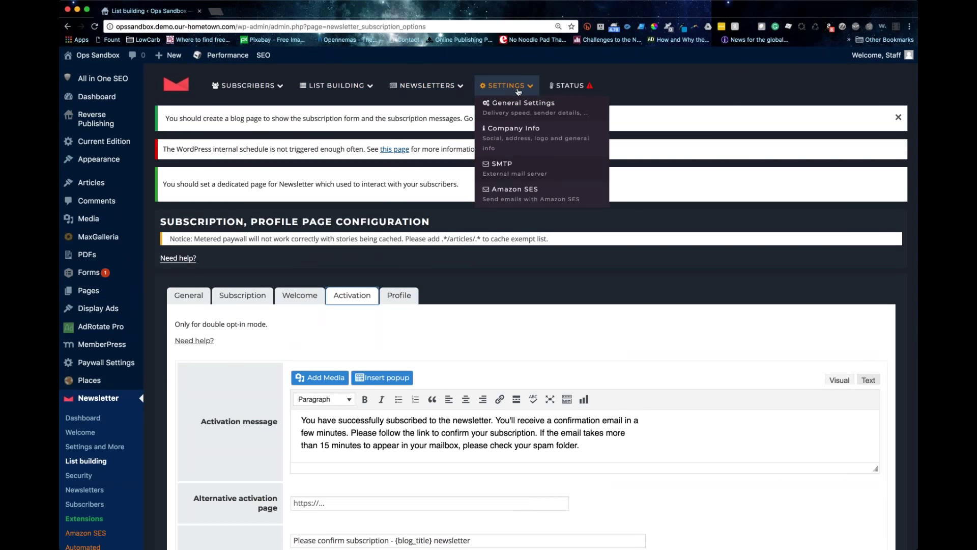
{"action": "mouse_move", "coordinate": [506, 85]}
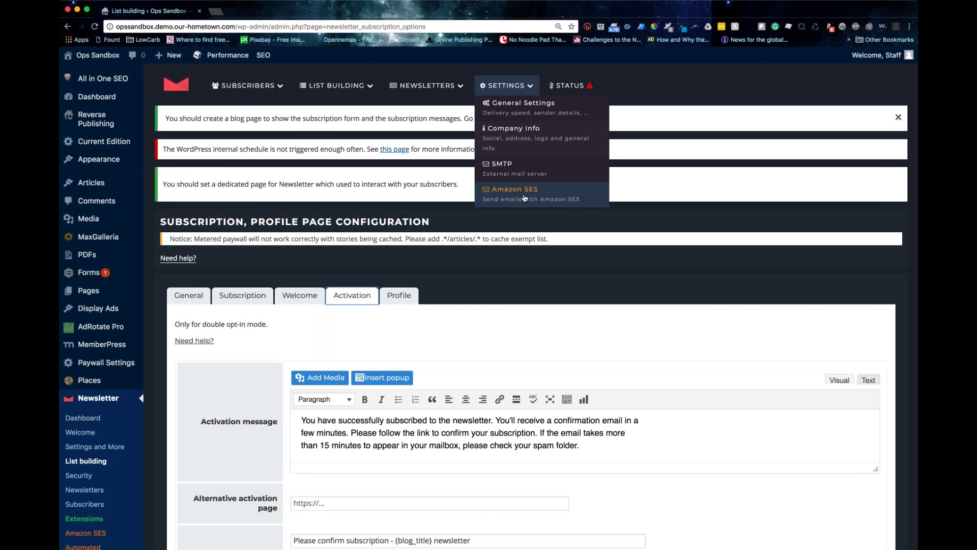
Step: Open Settings > Company Info and look over the empty logo, title, motto and copyright fields
{"action": "left_click", "coordinate": [515, 137]}
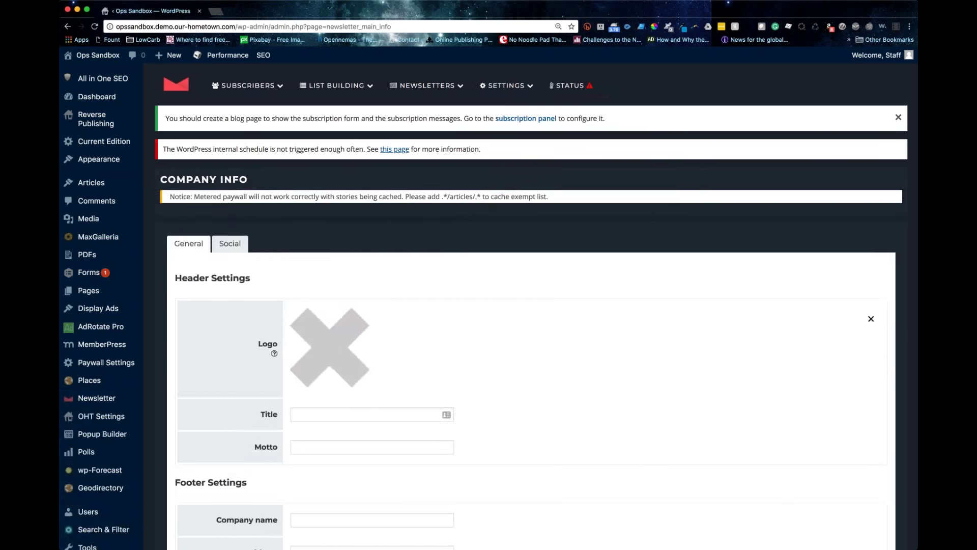
{"action": "scroll", "coordinate": [502, 168], "scroll_direction": "down", "scroll_amount": 3}
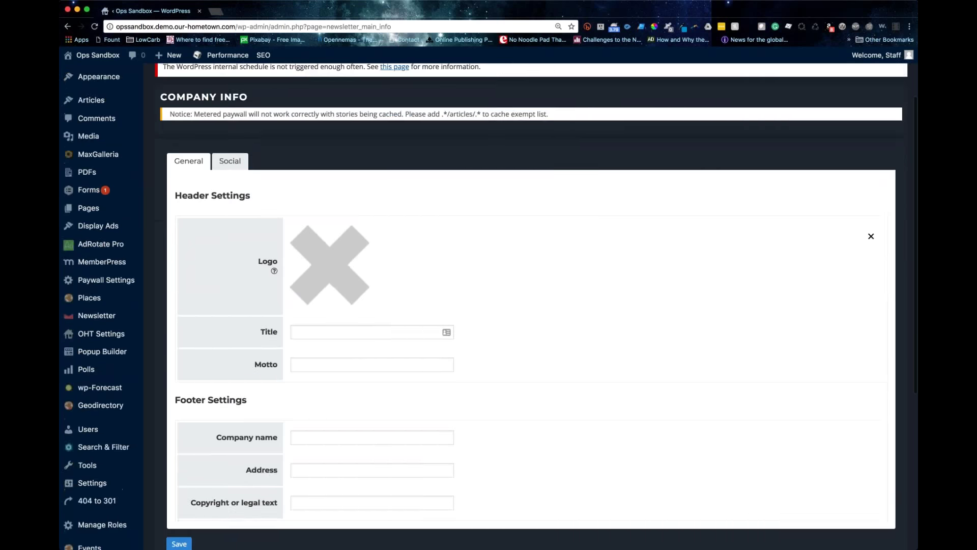
{"action": "scroll", "coordinate": [423, 213], "scroll_direction": "down", "scroll_amount": 2}
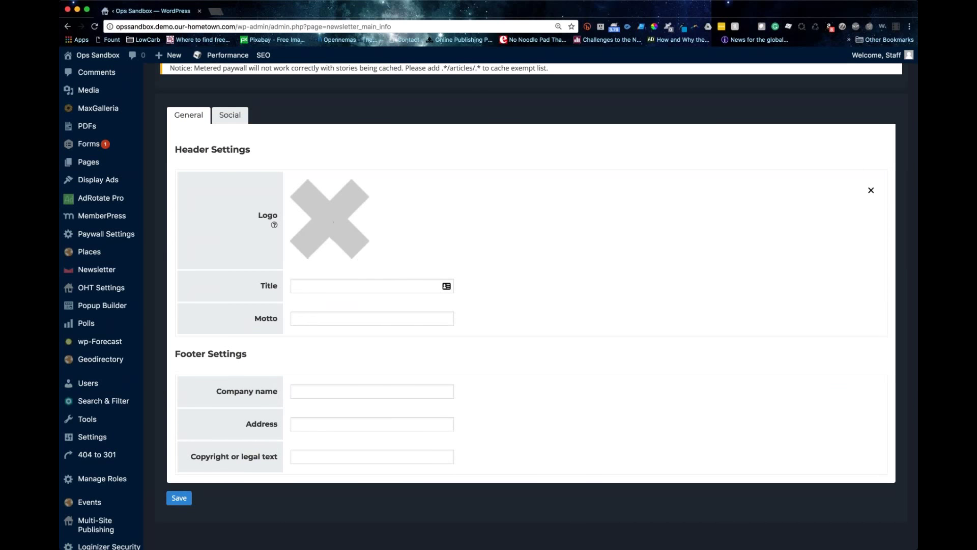
{"action": "left_click", "coordinate": [296, 458]}
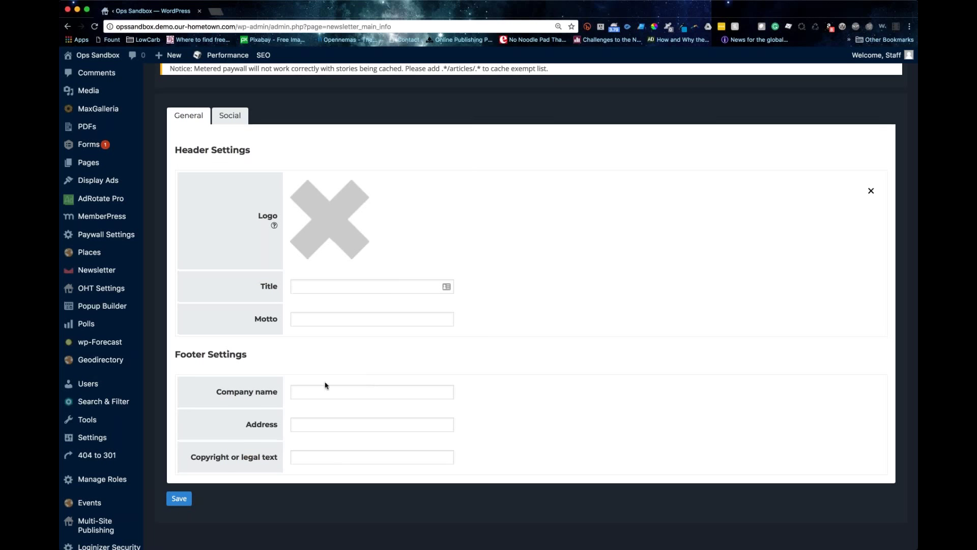
{"action": "scroll", "coordinate": [324, 383], "scroll_direction": "up", "scroll_amount": 3}
Step: Check the Social link fields, then return to the General company info fields
{"action": "left_click", "coordinate": [229, 227]}
{"action": "scroll", "coordinate": [489, 305], "scroll_direction": "down", "scroll_amount": 2}
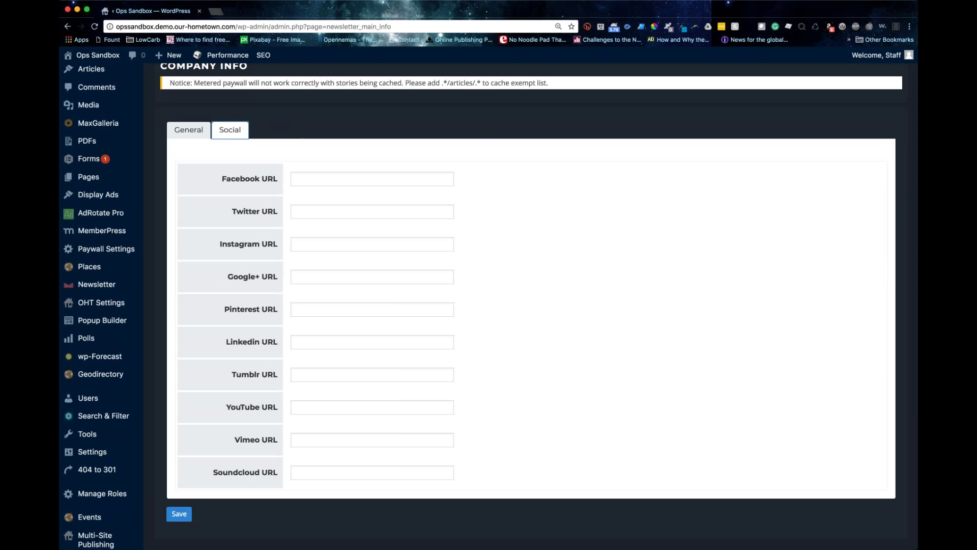
{"action": "scroll", "coordinate": [427, 366], "scroll_direction": "up", "scroll_amount": 2}
{"action": "left_click", "coordinate": [189, 231]}
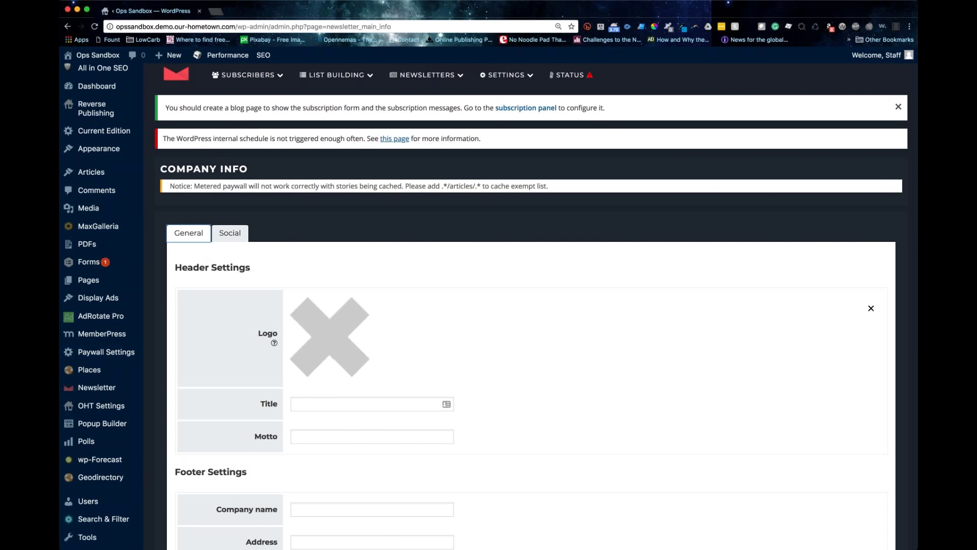
{"action": "scroll", "coordinate": [530, 305], "scroll_direction": "down", "scroll_amount": 4}
{"action": "scroll", "coordinate": [529, 305], "scroll_direction": "up", "scroll_amount": 4}
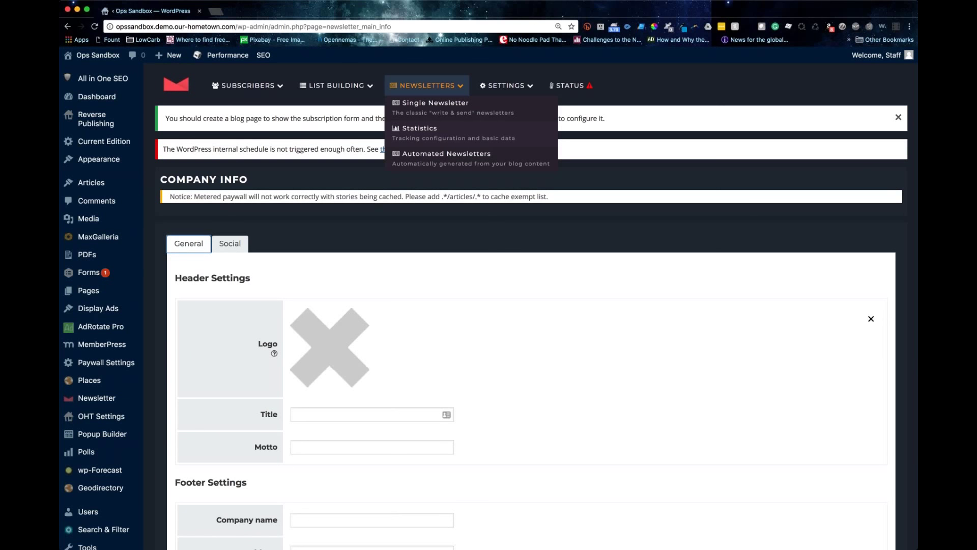
Step: Start a new newsletter from the Single Newsletter list and browse the theme templates
{"action": "left_click", "coordinate": [409, 242]}
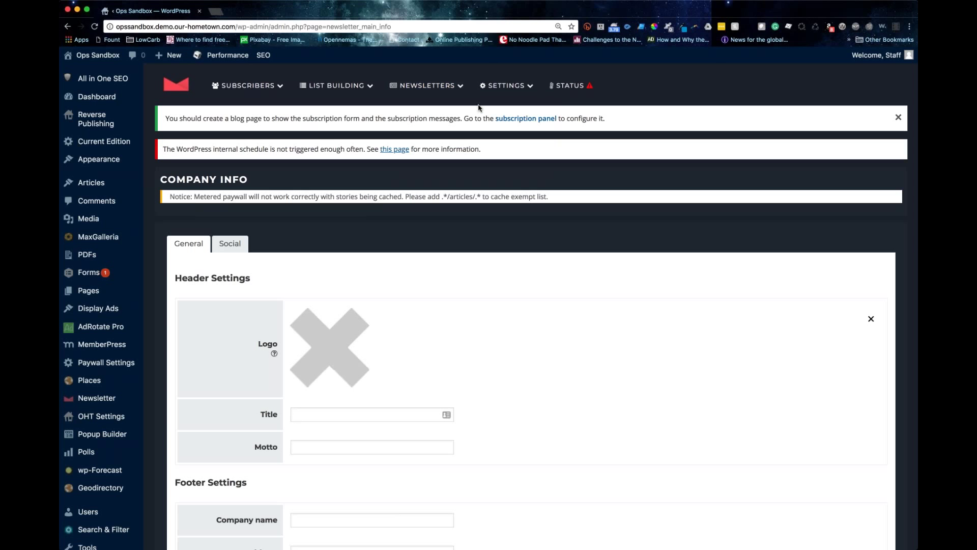
{"action": "mouse_move", "coordinate": [449, 90]}
{"action": "left_click", "coordinate": [428, 103]}
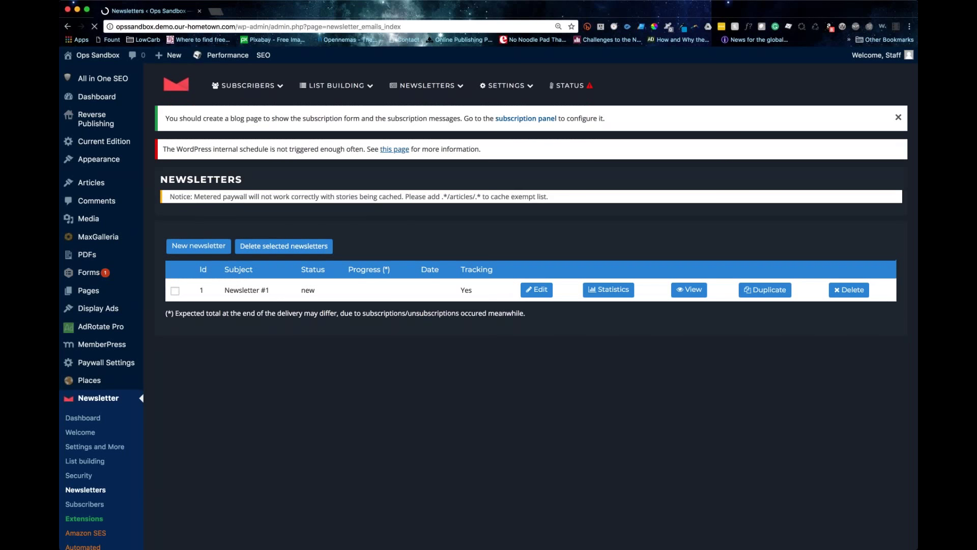
{"action": "left_click", "coordinate": [198, 246]}
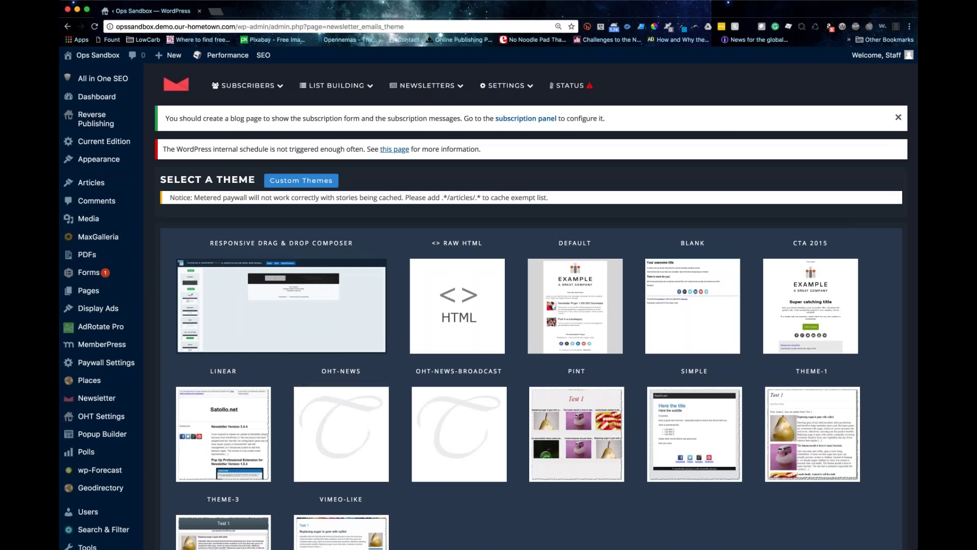
{"action": "scroll", "coordinate": [374, 295], "scroll_direction": "down", "scroll_amount": 5}
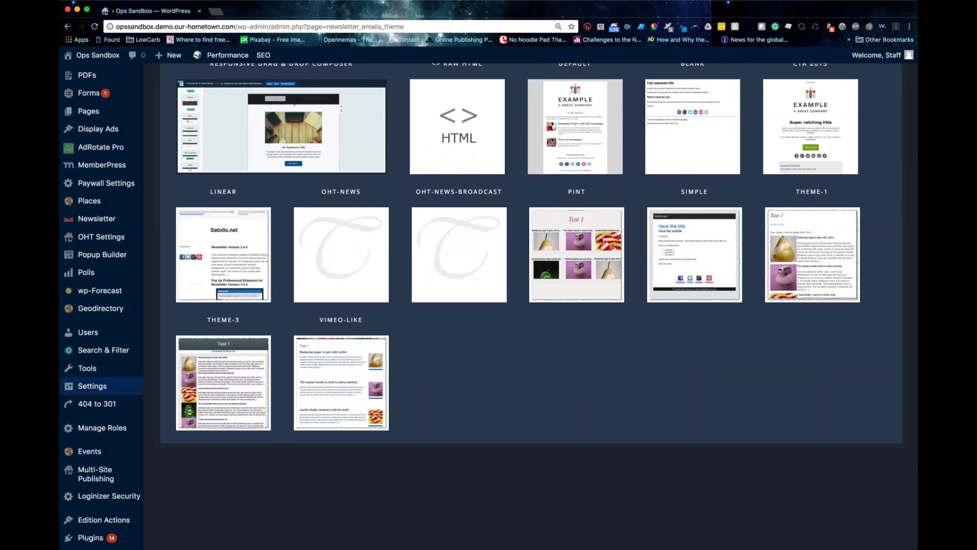
{"action": "scroll", "coordinate": [576, 219], "scroll_direction": "up", "scroll_amount": 3}
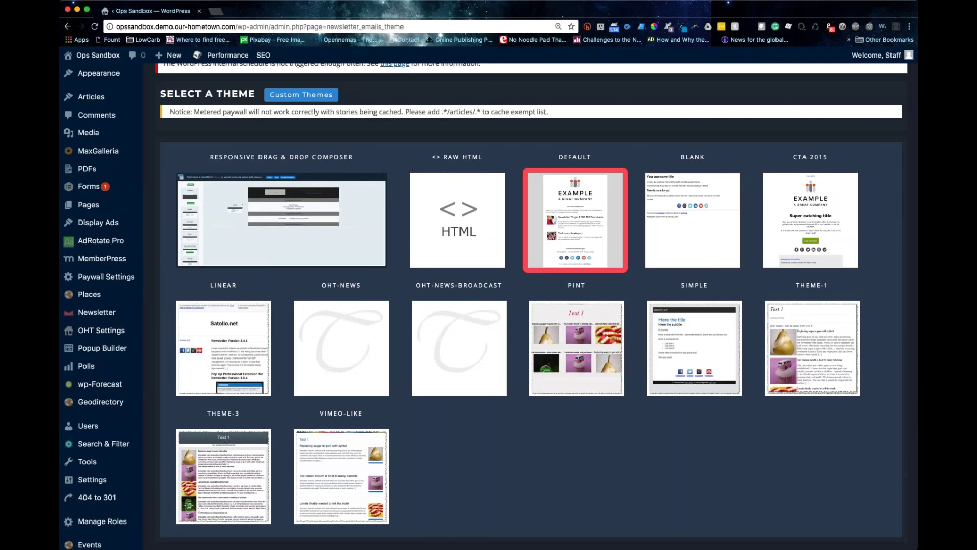
Step: Choose the DEFAULT theme and look through its options and recent-articles preview
{"action": "left_click", "coordinate": [579, 262]}
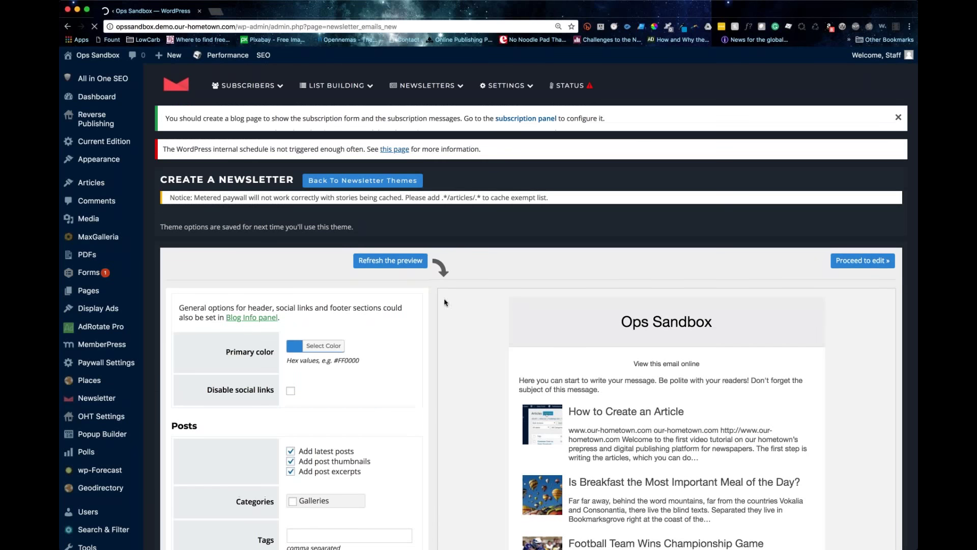
{"action": "scroll", "coordinate": [446, 253], "scroll_direction": "down", "scroll_amount": 5}
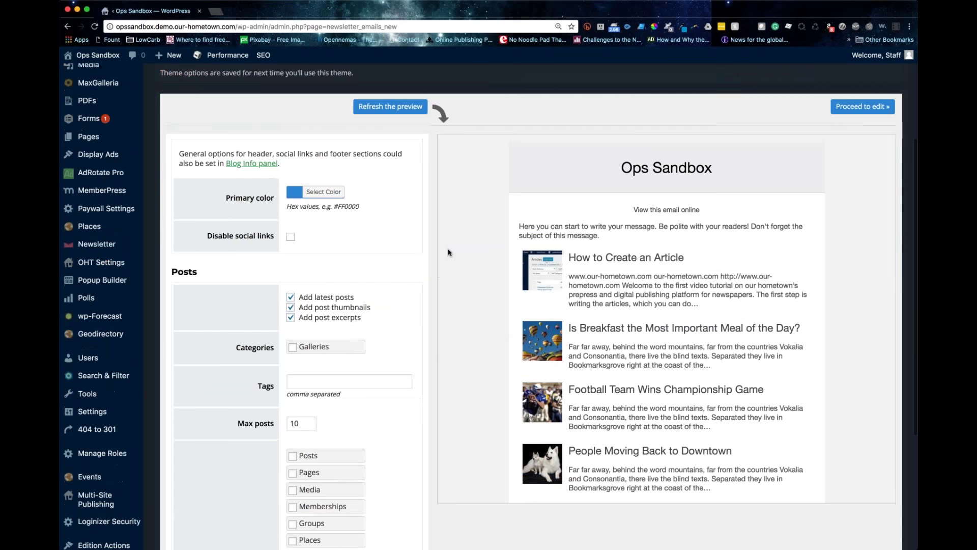
{"action": "scroll", "coordinate": [444, 253], "scroll_direction": "down", "scroll_amount": 2}
{"action": "scroll", "coordinate": [445, 253], "scroll_direction": "up", "scroll_amount": 5}
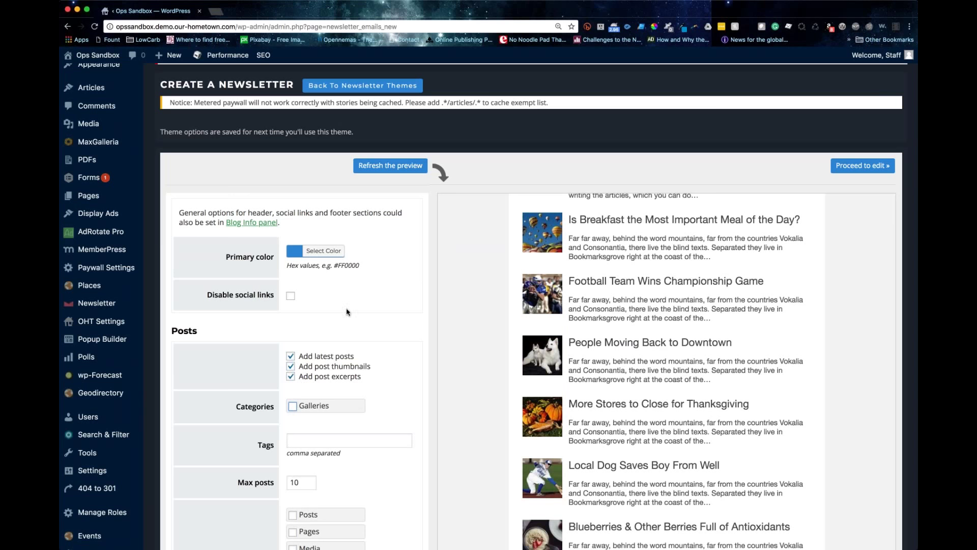
{"action": "scroll", "coordinate": [349, 313], "scroll_direction": "up", "scroll_amount": 2}
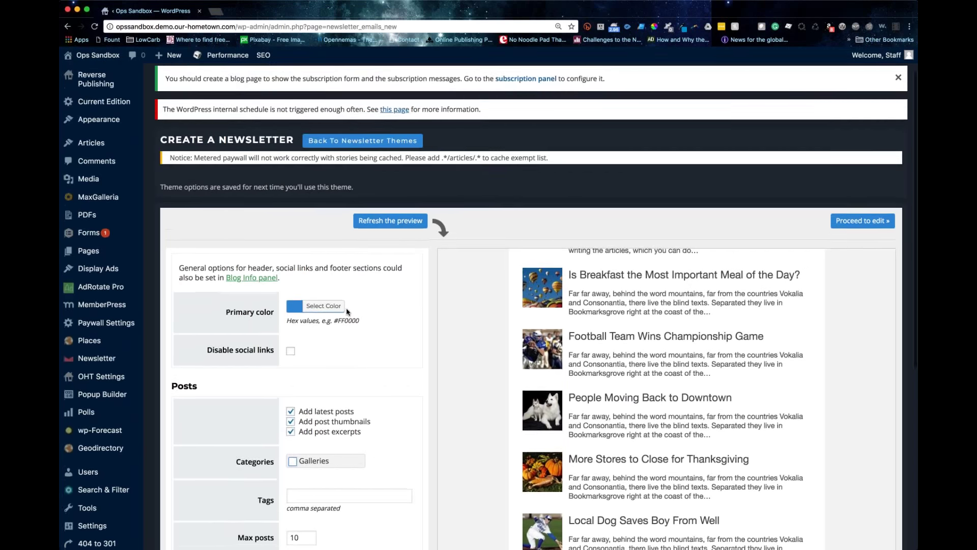
{"action": "scroll", "coordinate": [348, 312], "scroll_direction": "up", "scroll_amount": 1}
{"action": "scroll", "coordinate": [667, 387], "scroll_direction": "up", "scroll_amount": 5}
Step: Select the Ops Sandbox header text in the preview, then click into the Tags field
{"action": "triple_click", "coordinate": [742, 329]}
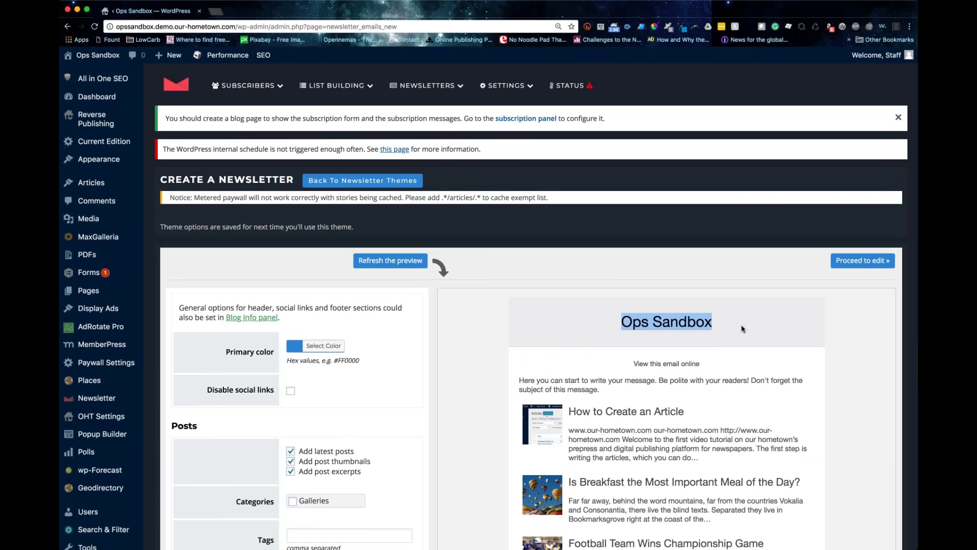
{"action": "mouse_move", "coordinate": [507, 85]}
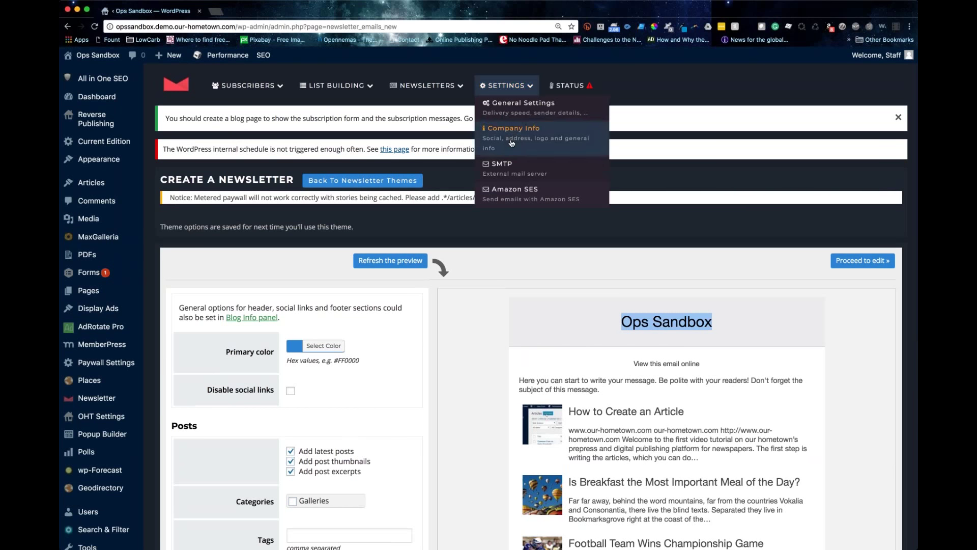
{"action": "left_click", "coordinate": [597, 314]}
{"action": "triple_click", "coordinate": [797, 329]}
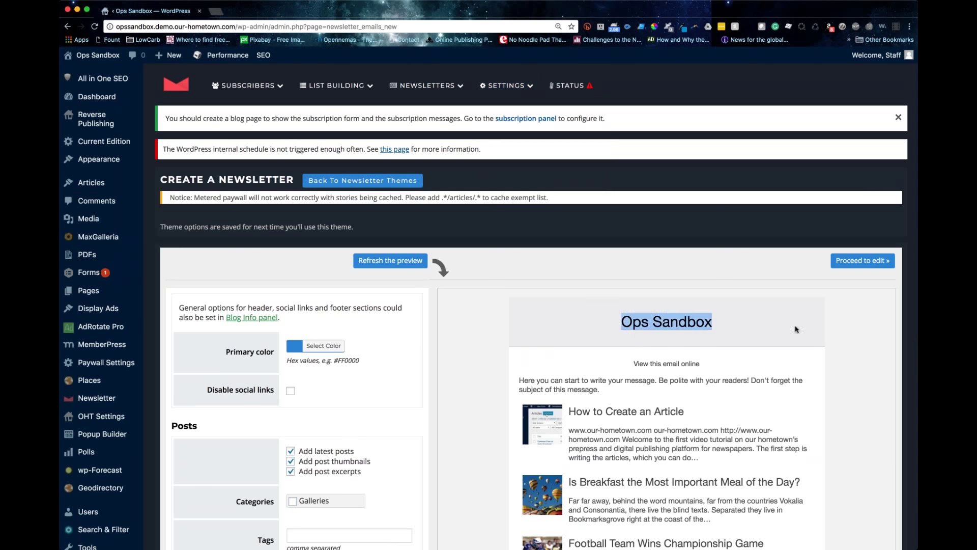
{"action": "scroll", "coordinate": [477, 299], "scroll_direction": "down", "scroll_amount": 5}
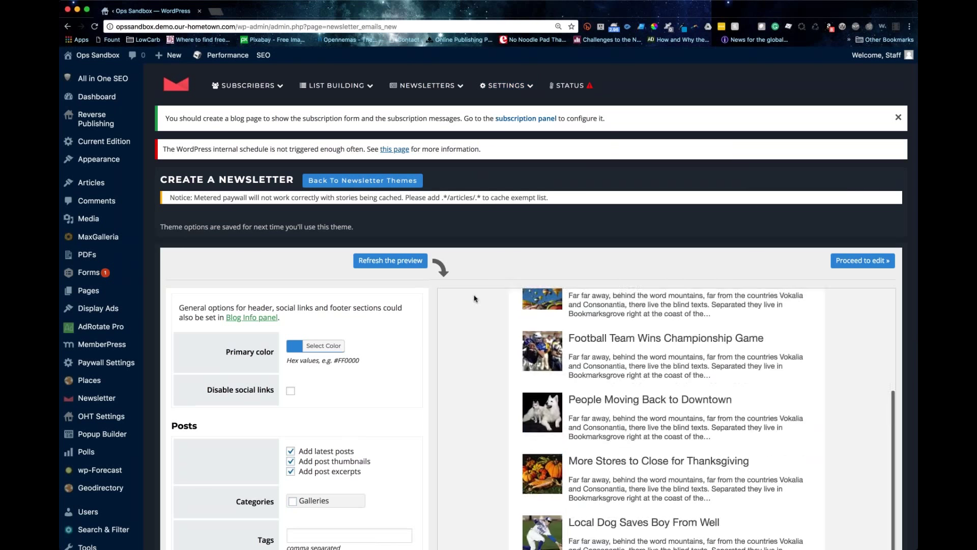
{"action": "scroll", "coordinate": [347, 387], "scroll_direction": "down", "scroll_amount": 4}
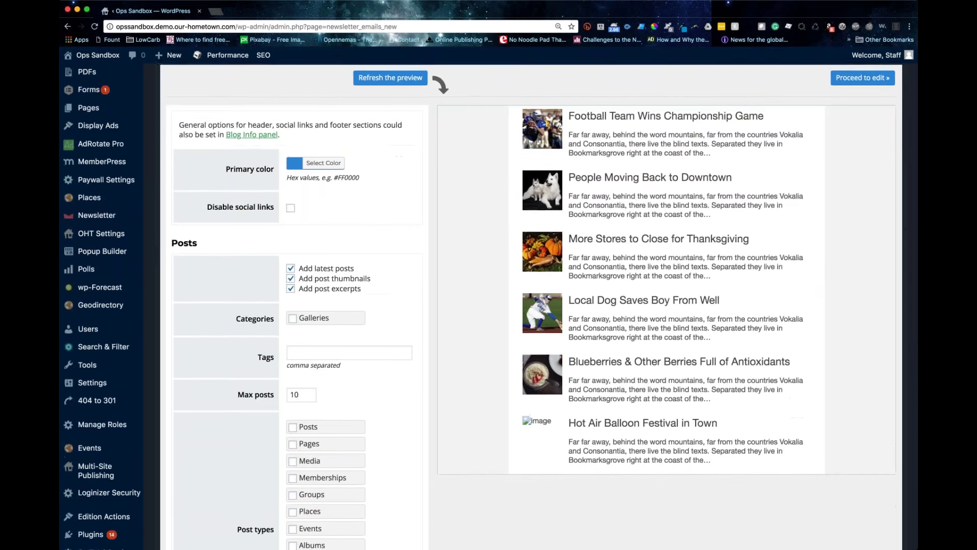
{"action": "scroll", "coordinate": [531, 305], "scroll_direction": "down", "scroll_amount": 3}
{"action": "left_click", "coordinate": [304, 198]}
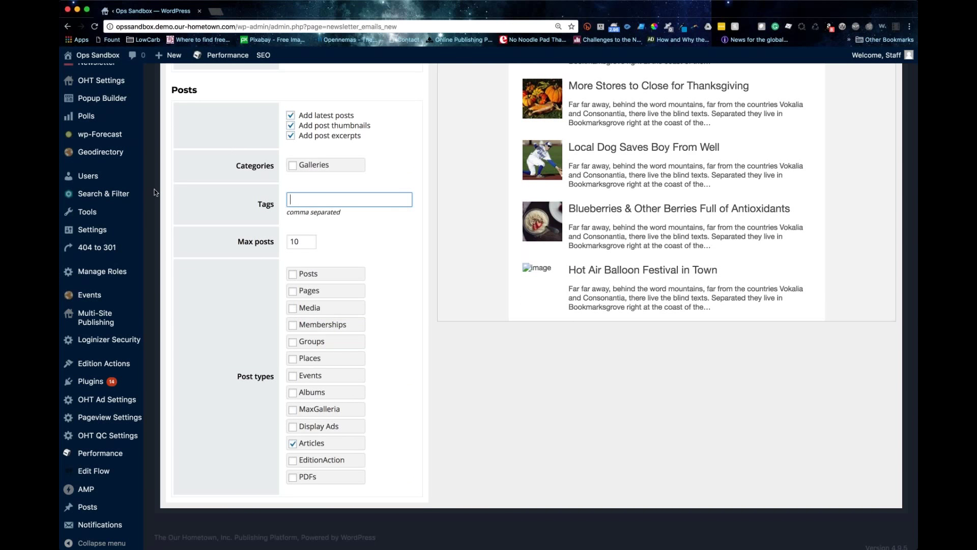
{"action": "scroll", "coordinate": [100, 135], "scroll_direction": "up", "scroll_amount": 5}
{"action": "scroll", "coordinate": [101, 135], "scroll_direction": "up", "scroll_amount": 1}
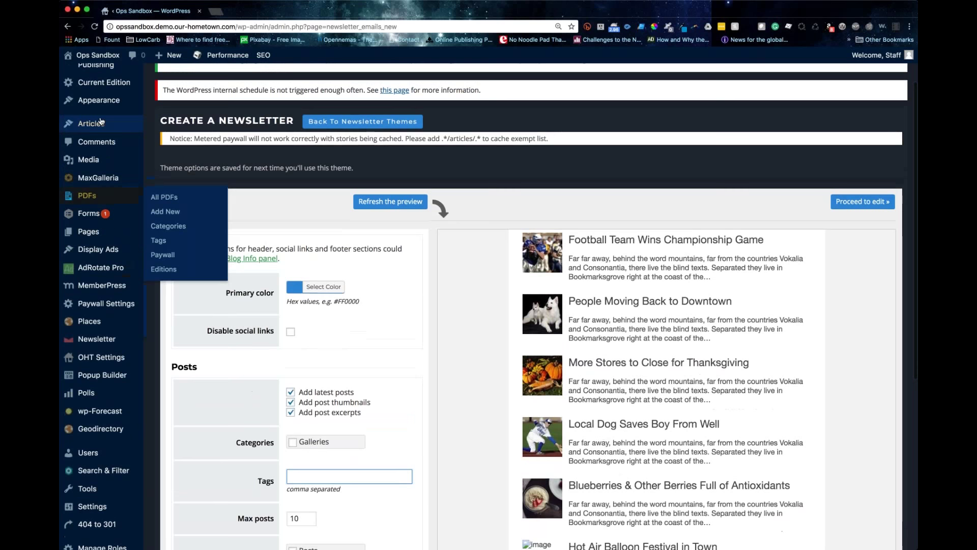
Step: Open the Articles list in a new browser tab
{"action": "left_click", "coordinate": [216, 11]}
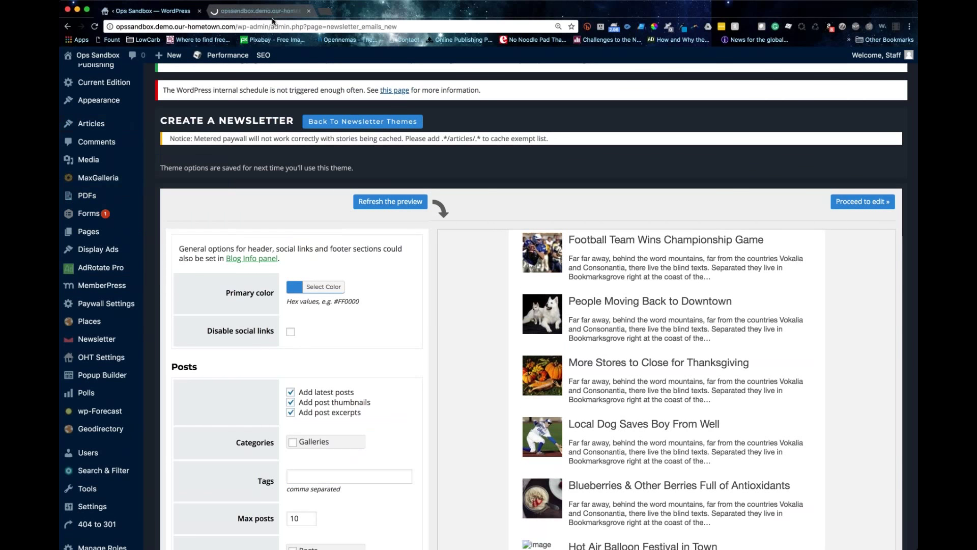
{"action": "left_click", "coordinate": [288, 16]}
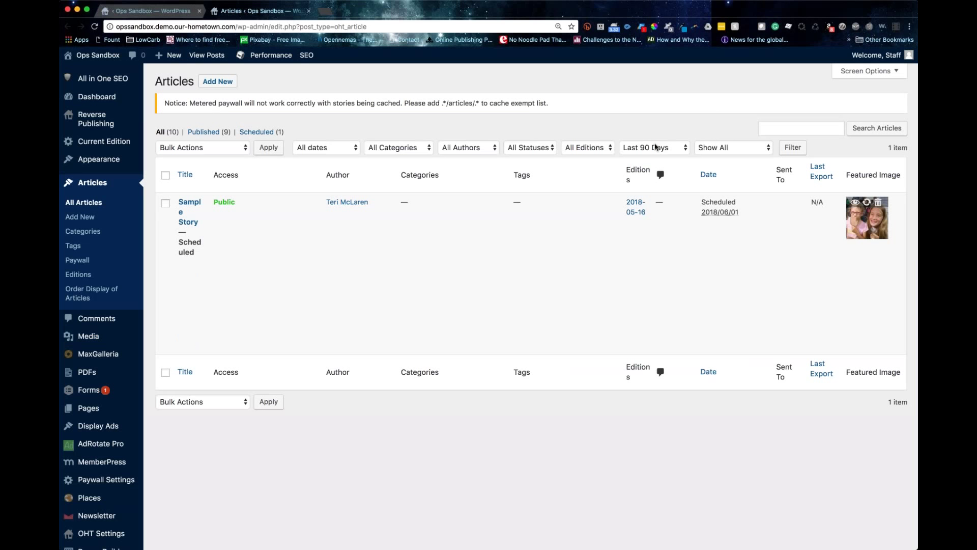
{"action": "left_click", "coordinate": [656, 148]}
{"action": "left_click", "coordinate": [209, 255]}
{"action": "scroll", "coordinate": [206, 260], "scroll_direction": "down", "scroll_amount": 1}
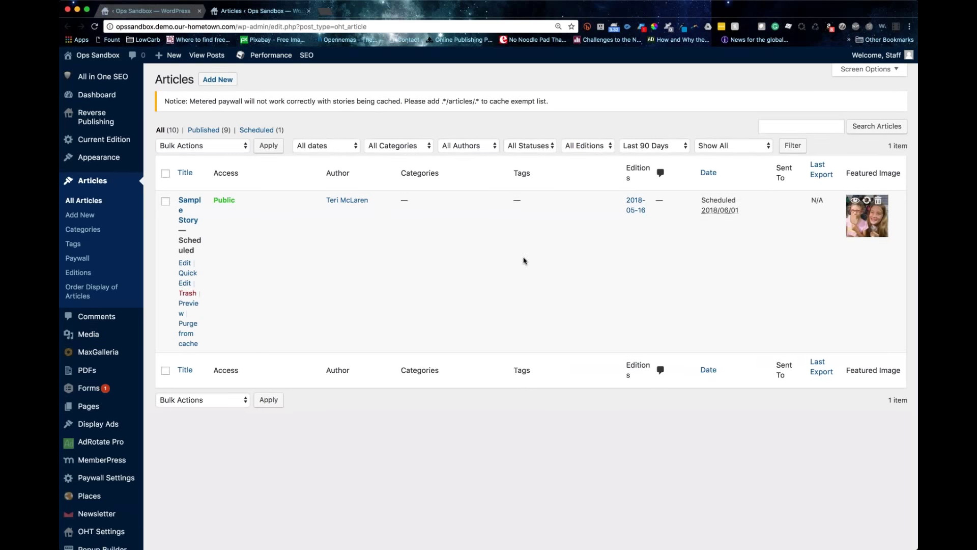
Step: Quick Edit Sample Story, add the tag 'newsletter', and return to the composer tab
{"action": "left_click", "coordinate": [187, 278]}
{"action": "left_click", "coordinate": [187, 278]}
{"action": "left_click", "coordinate": [726, 242]}
{"action": "type", "text": "newsletter"}
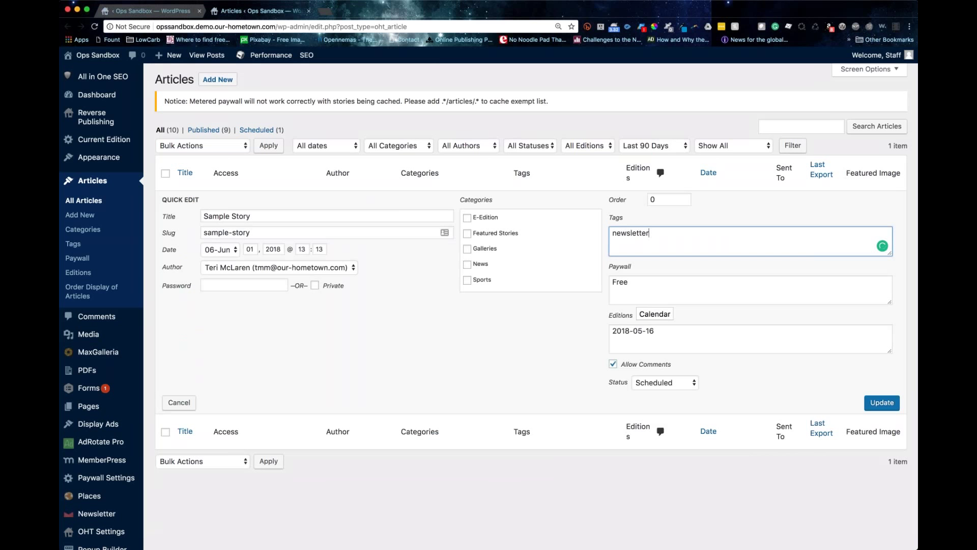
{"action": "key", "text": "ctrl+shift+Tab"}
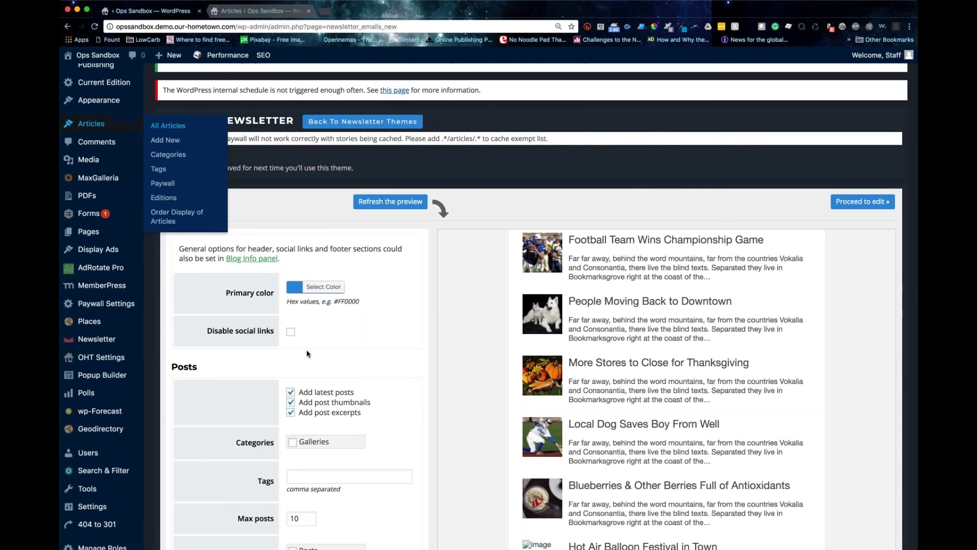
{"action": "scroll", "coordinate": [307, 354], "scroll_direction": "down", "scroll_amount": 5}
{"action": "left_click", "coordinate": [307, 231]}
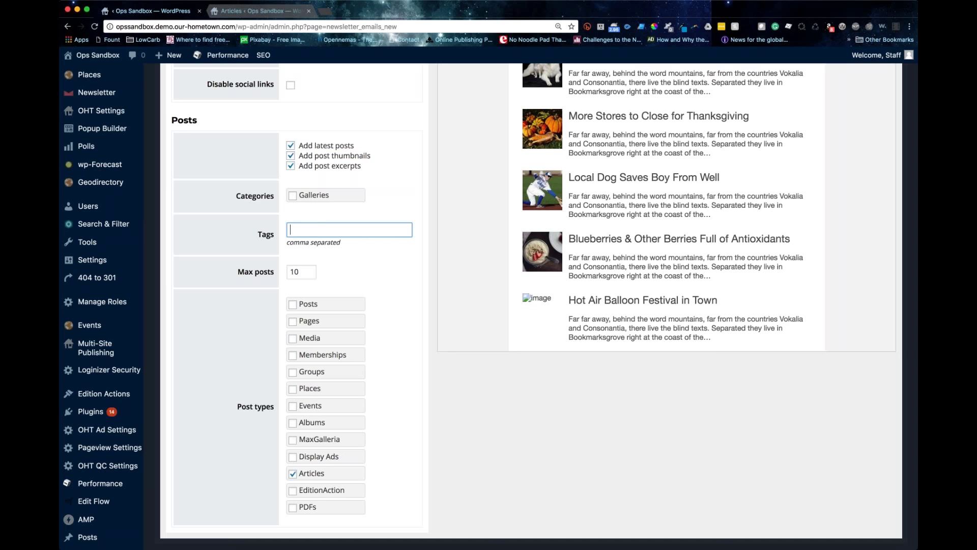
{"action": "scroll", "coordinate": [351, 230], "scroll_direction": "down", "scroll_amount": 1}
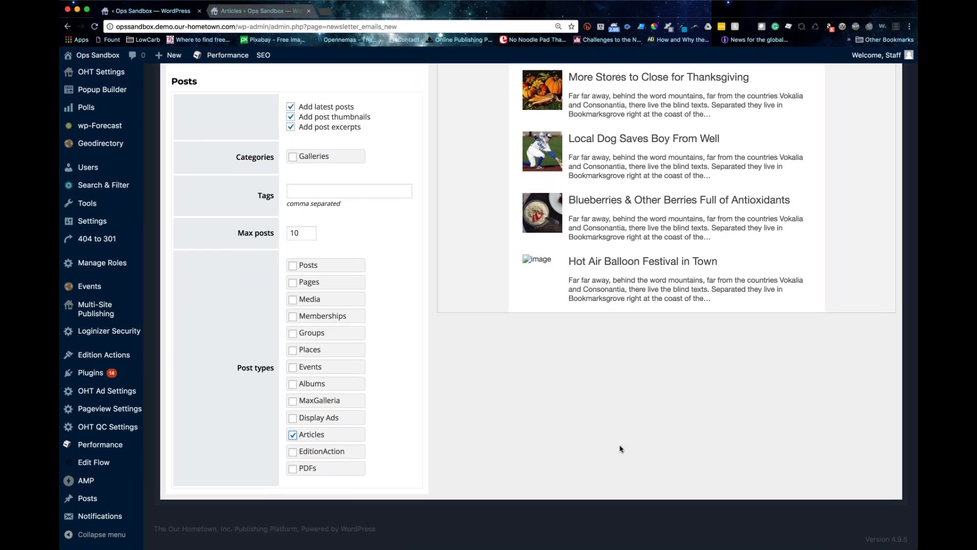
{"action": "scroll", "coordinate": [619, 452], "scroll_direction": "up", "scroll_amount": 5}
{"action": "left_click", "coordinate": [858, 190]}
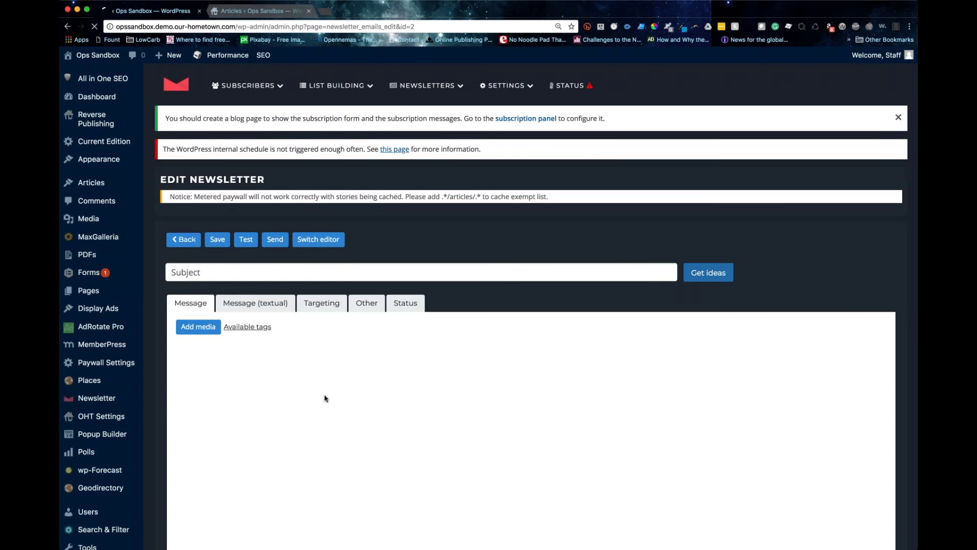
{"action": "scroll", "coordinate": [548, 360], "scroll_direction": "down", "scroll_amount": 10}
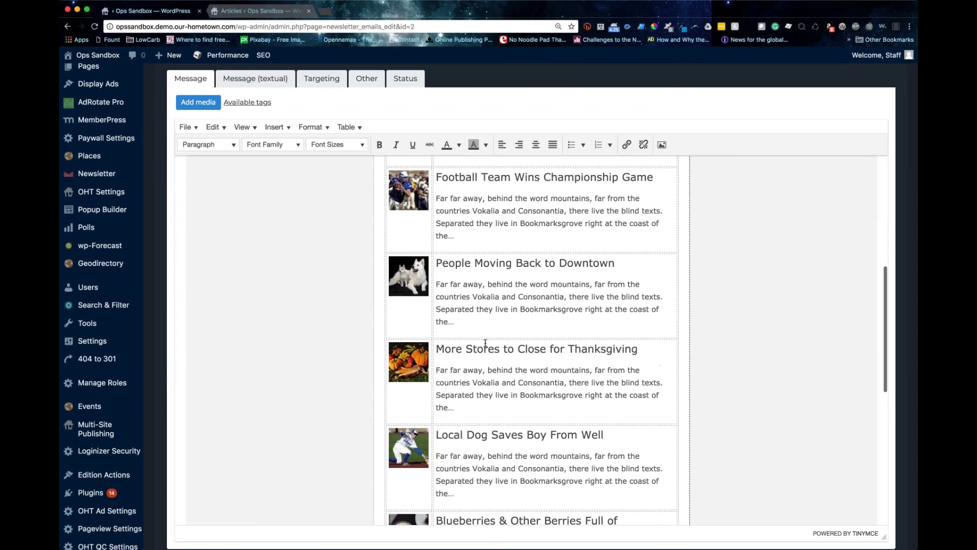
{"action": "scroll", "coordinate": [486, 344], "scroll_direction": "up", "scroll_amount": 5}
{"action": "scroll", "coordinate": [366, 515], "scroll_direction": "down", "scroll_amount": 15}
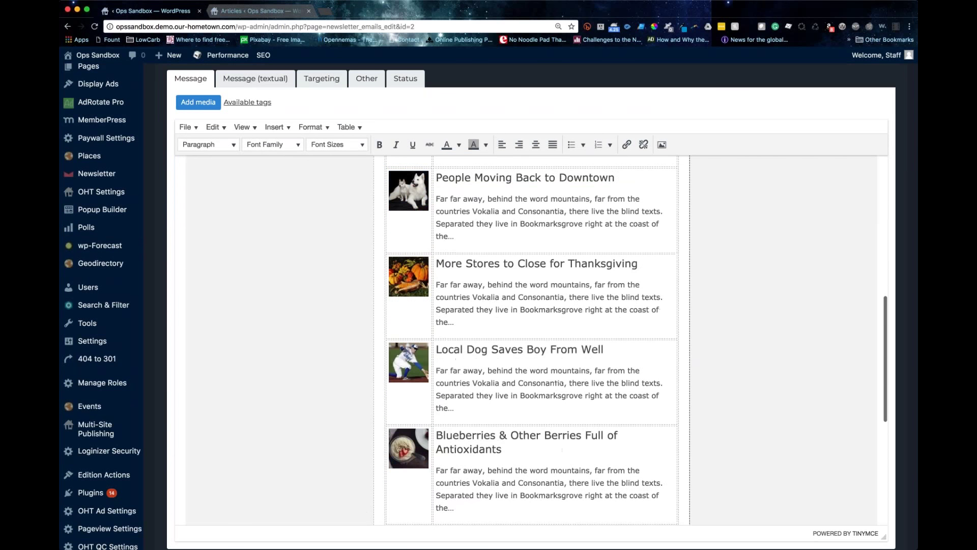
{"action": "left_click", "coordinate": [632, 348]}
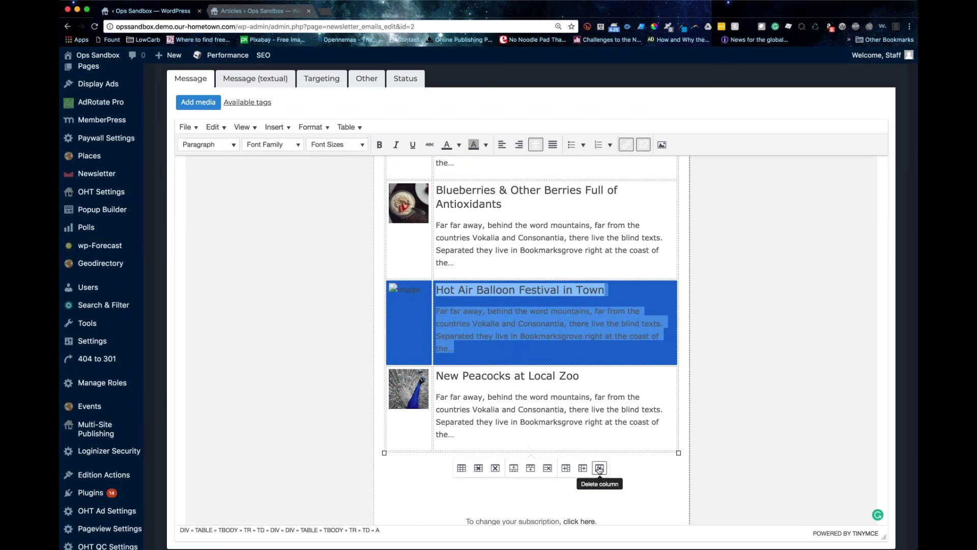
{"action": "left_click", "coordinate": [547, 469]}
{"action": "left_click", "coordinate": [304, 336]}
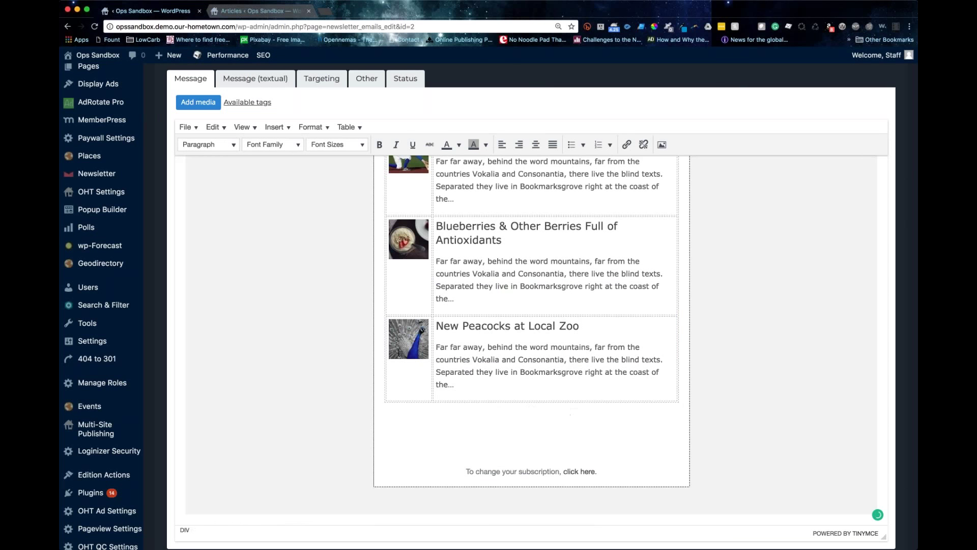
{"action": "scroll", "coordinate": [304, 336], "scroll_direction": "up", "scroll_amount": 4}
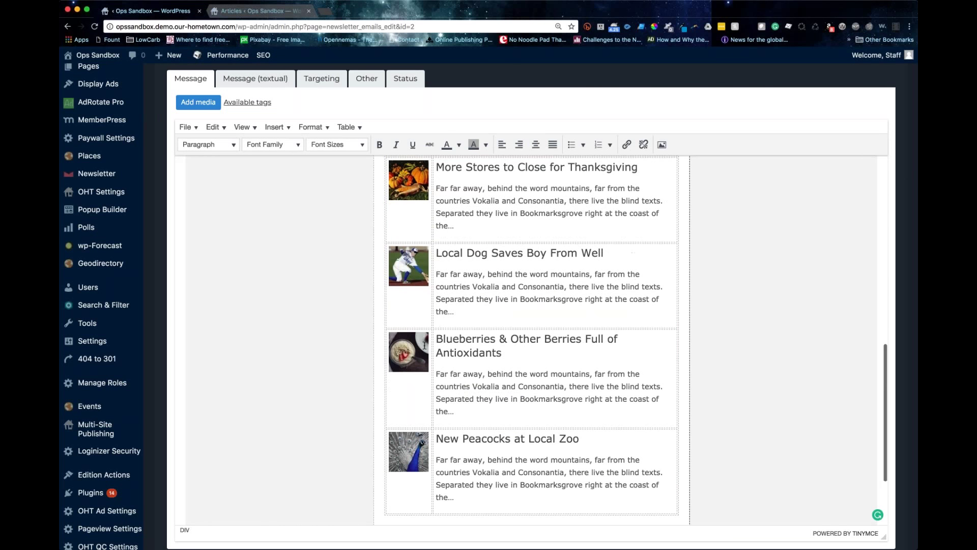
{"action": "scroll", "coordinate": [433, 334], "scroll_direction": "up", "scroll_amount": 10}
{"action": "scroll", "coordinate": [432, 334], "scroll_direction": "up", "scroll_amount": 3}
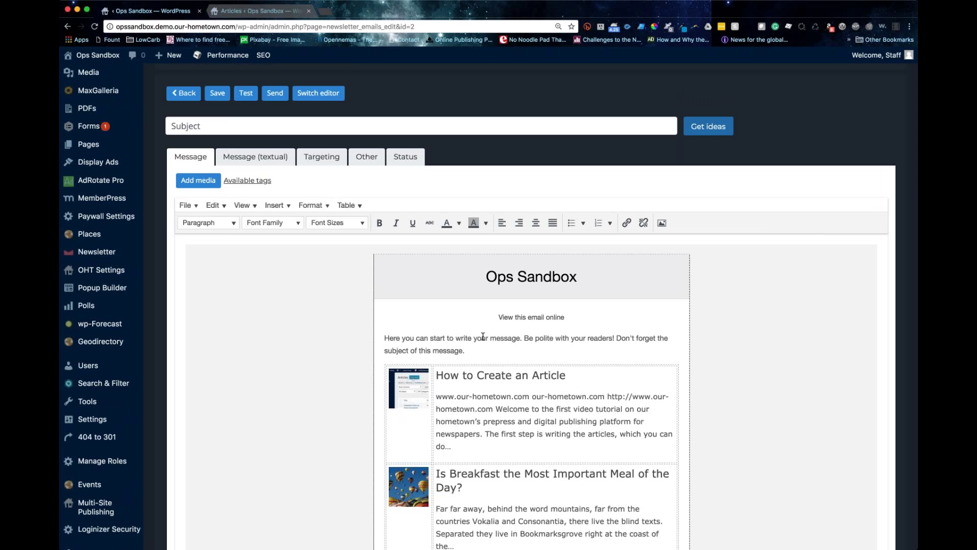
{"action": "left_click", "coordinate": [491, 277]}
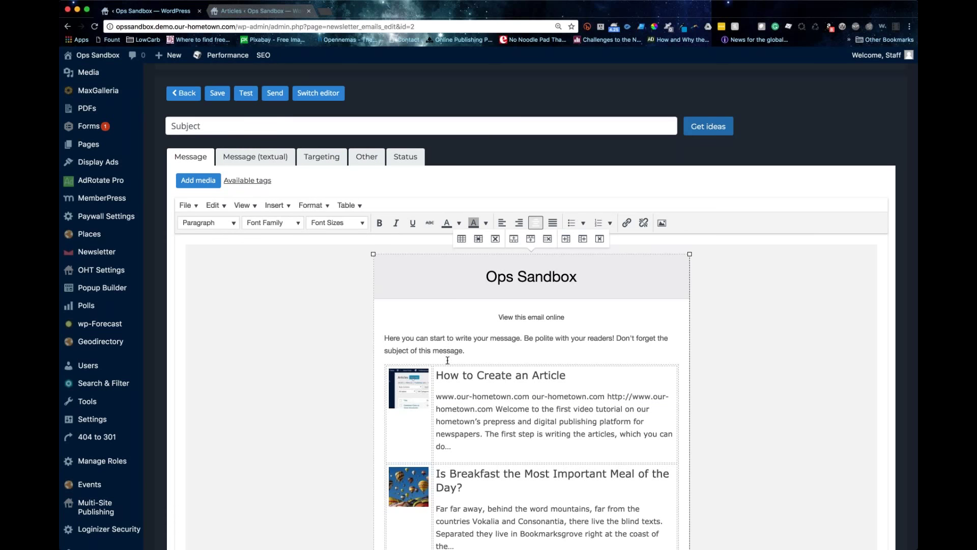
{"action": "left_click_drag", "start_coordinate": [387, 339], "coordinate": [492, 353]}
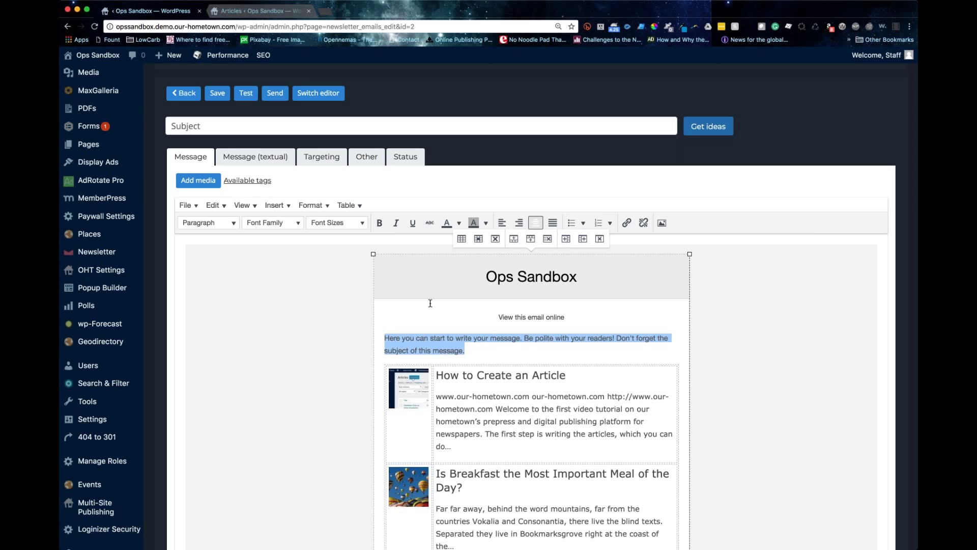
{"action": "left_click", "coordinate": [198, 126]}
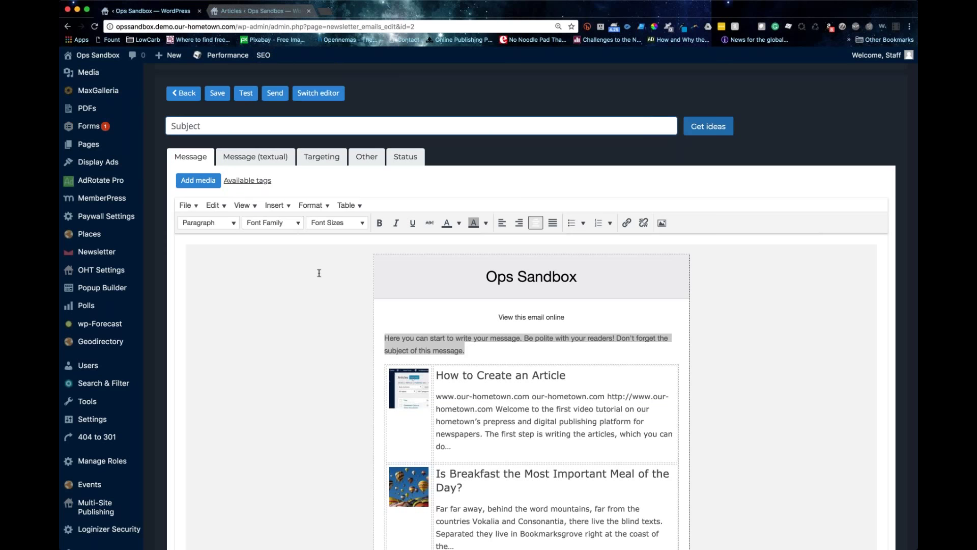
{"action": "scroll", "coordinate": [402, 295], "scroll_direction": "down", "scroll_amount": 5}
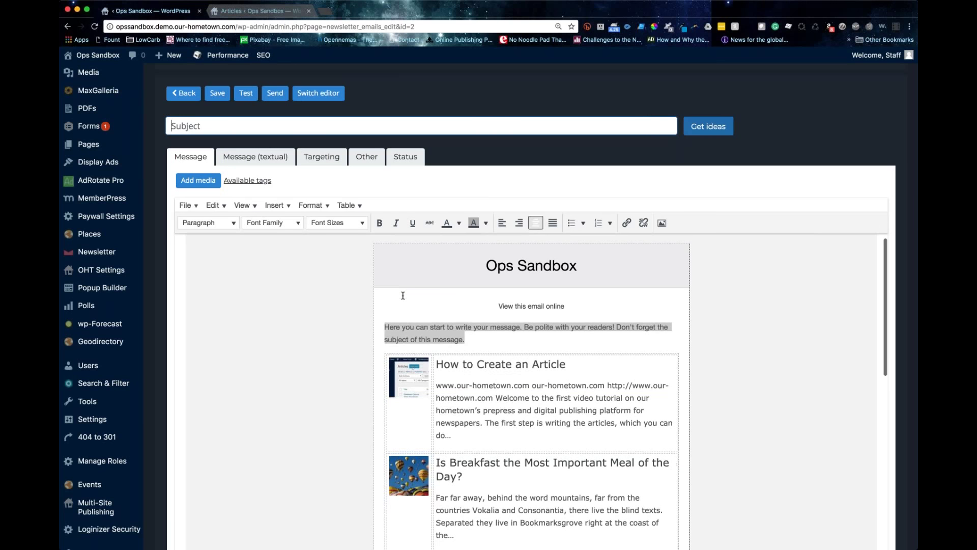
{"action": "scroll", "coordinate": [403, 295], "scroll_direction": "down", "scroll_amount": 5}
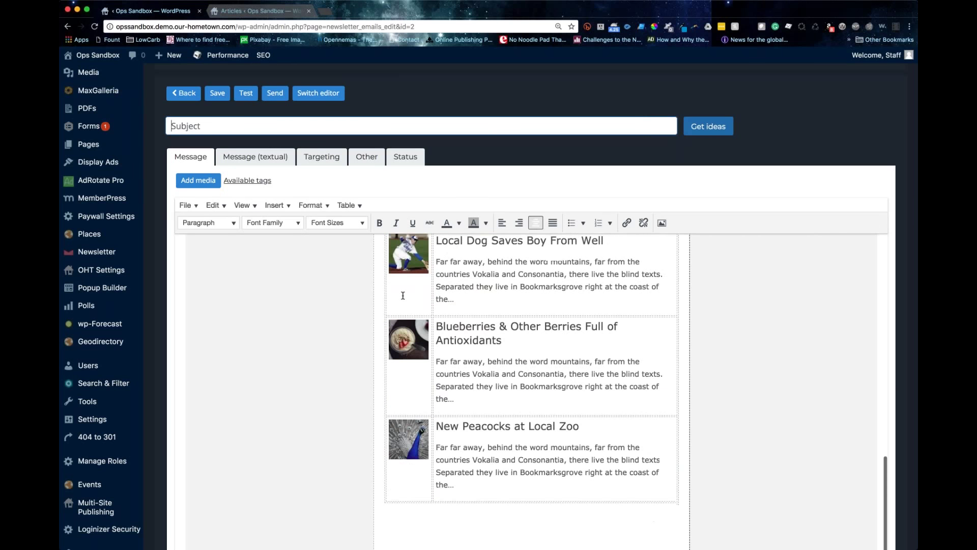
{"action": "scroll", "coordinate": [403, 298], "scroll_direction": "up", "scroll_amount": 15}
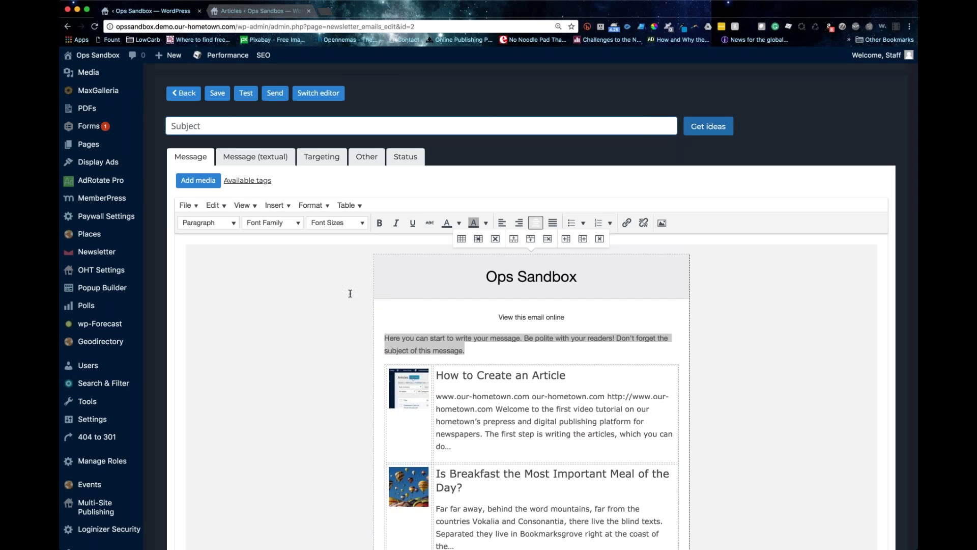
{"action": "left_click", "coordinate": [387, 127]}
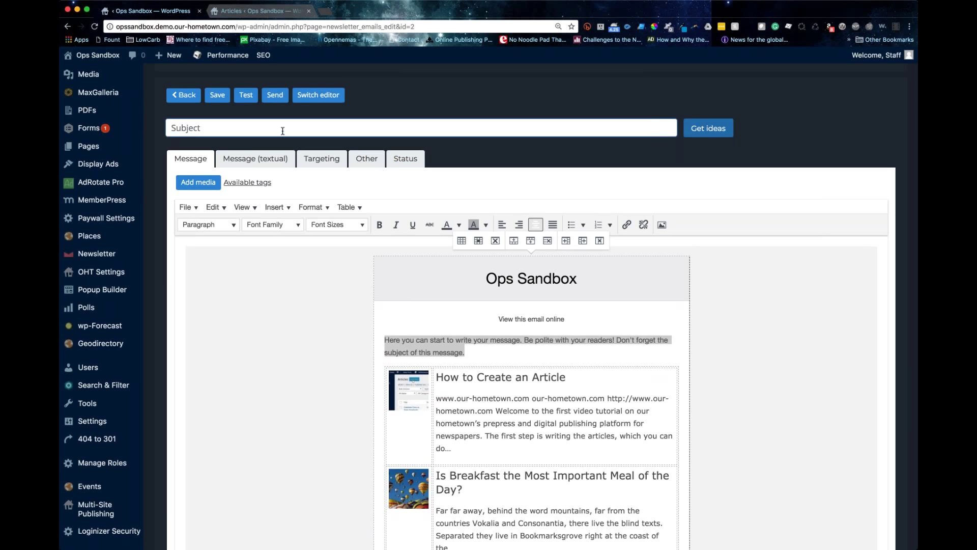
Step: Target the '(1) All Newsletter Subscribers' list and attempt a test send
{"action": "left_click", "coordinate": [322, 158]}
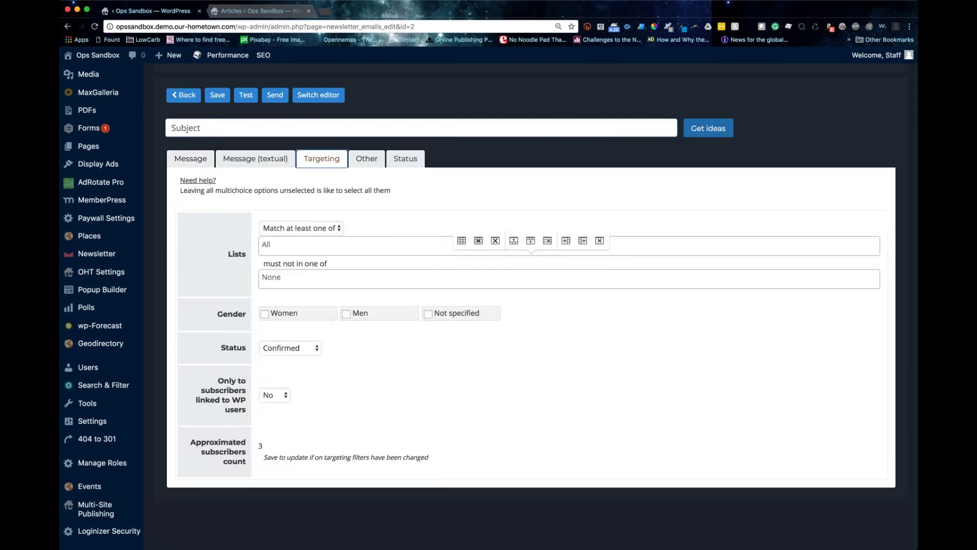
{"action": "left_click", "coordinate": [272, 249]}
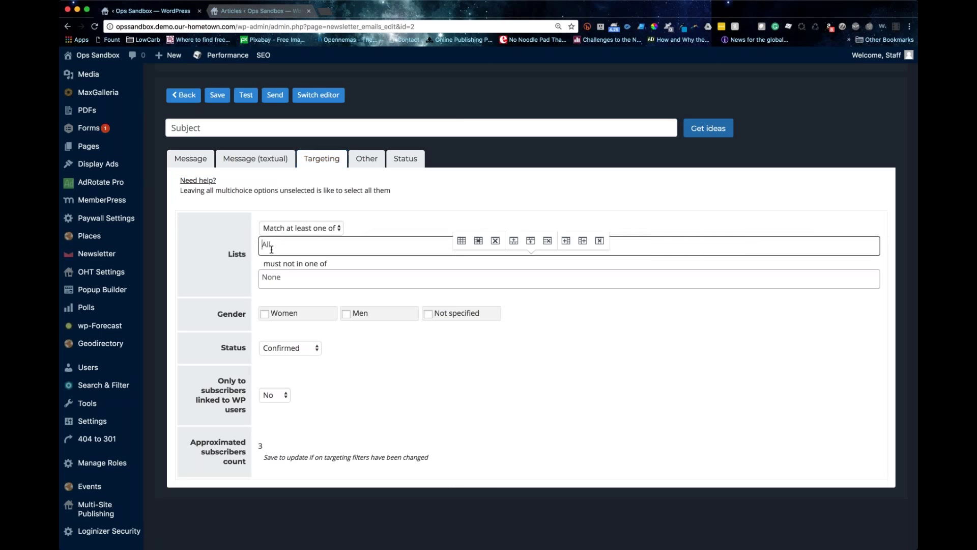
{"action": "left_click", "coordinate": [285, 264]}
{"action": "mouse_move", "coordinate": [114, 401]}
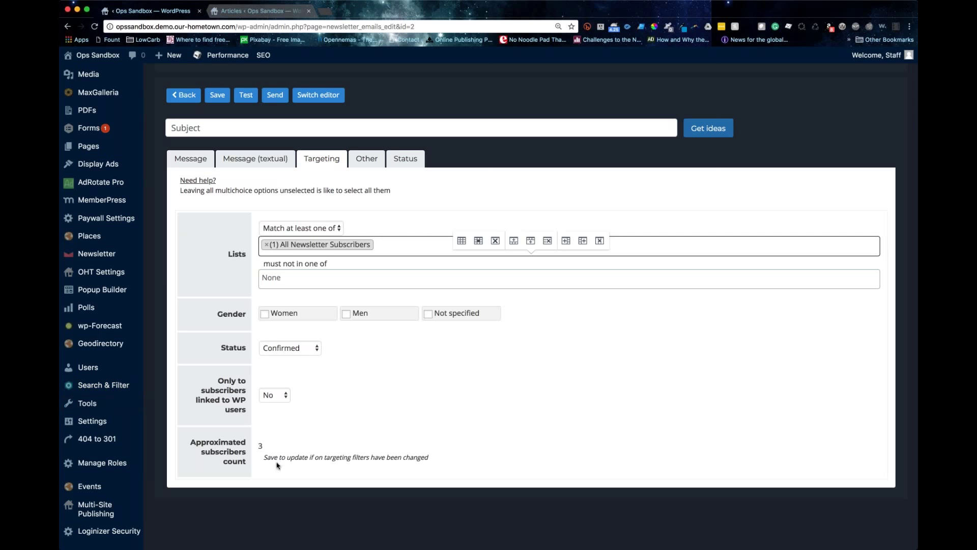
{"action": "left_click", "coordinate": [246, 95]}
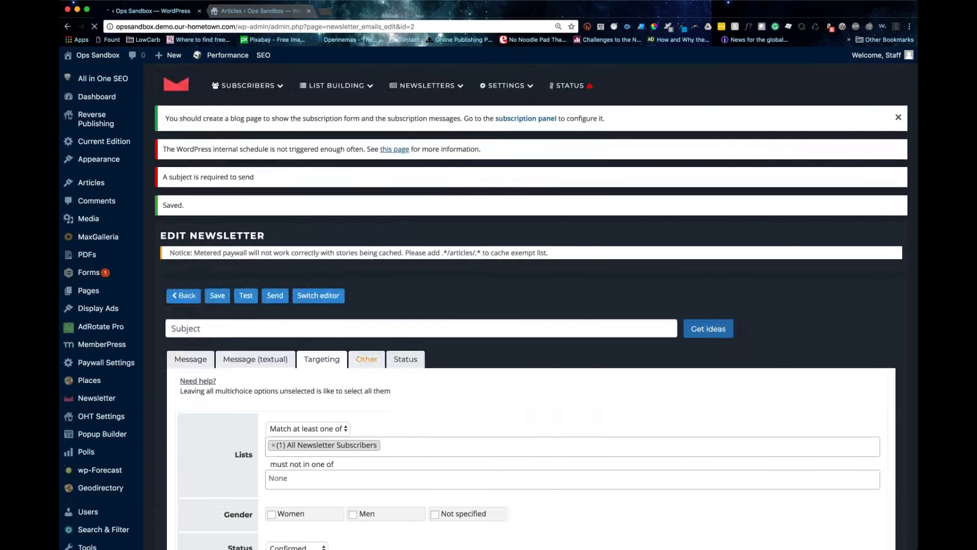
{"action": "scroll", "coordinate": [529, 305], "scroll_direction": "down", "scroll_amount": 5}
Step: Review the Other settings: Keep private, Track clicks and Send on
{"action": "left_click", "coordinate": [366, 360]}
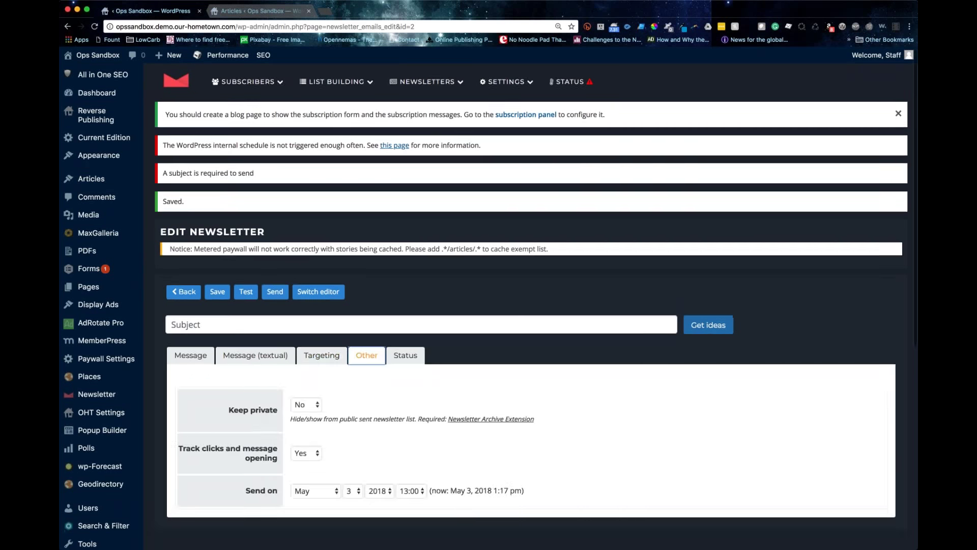
{"action": "scroll", "coordinate": [244, 365], "scroll_direction": "down", "scroll_amount": 3}
{"action": "left_click_drag", "start_coordinate": [243, 366], "coordinate": [280, 366]}
{"action": "scroll", "coordinate": [316, 363], "scroll_direction": "down", "scroll_amount": 1}
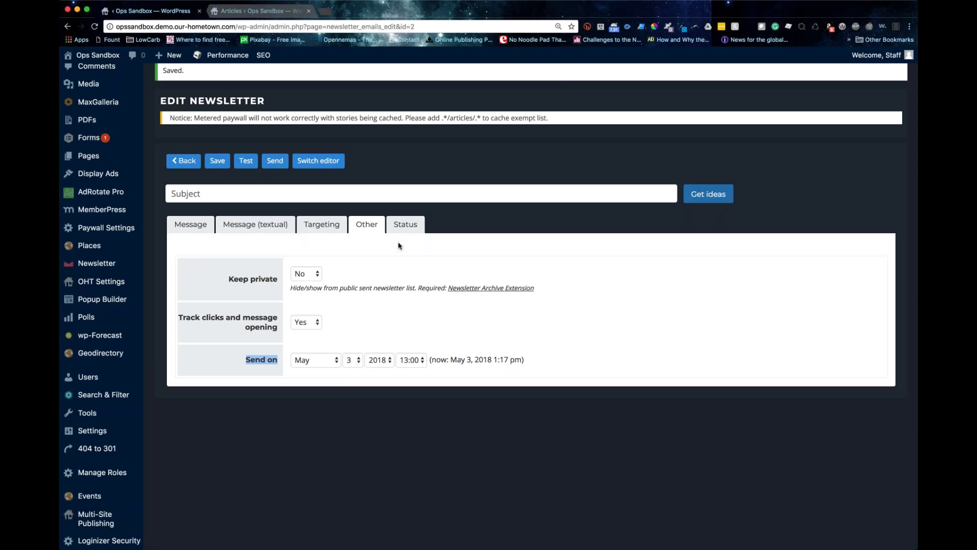
Step: Check the Status tab showing new, 0 of 3 messages sent
{"action": "left_click", "coordinate": [405, 224]}
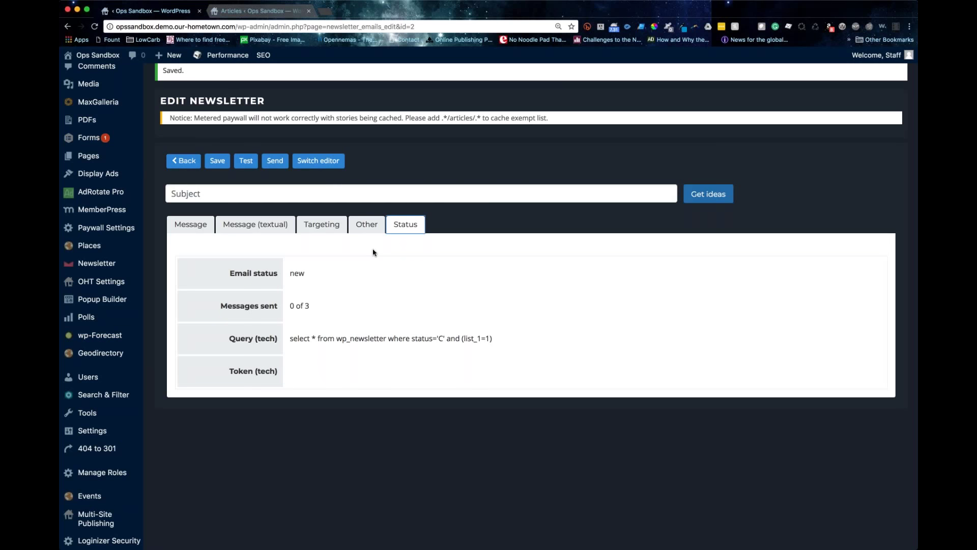
{"action": "scroll", "coordinate": [451, 234], "scroll_direction": "up", "scroll_amount": 2}
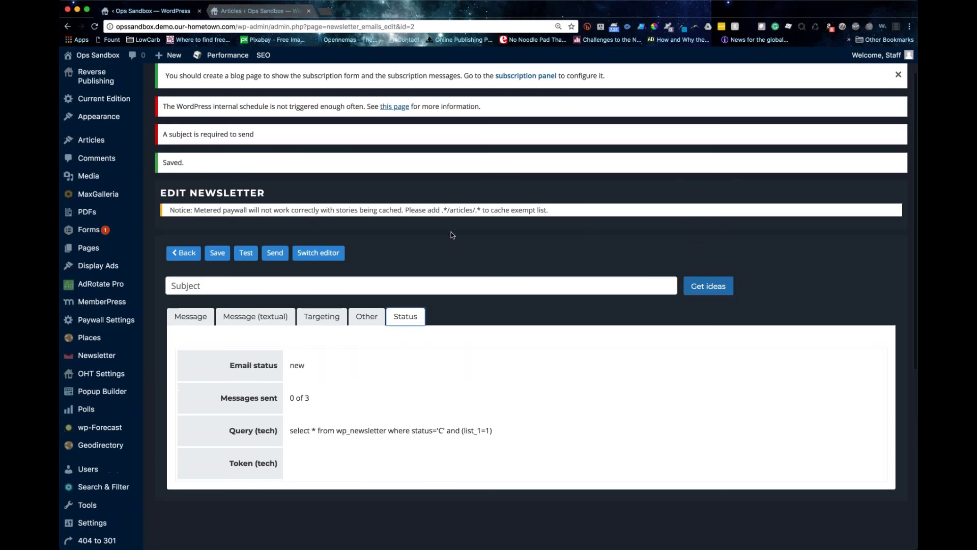
{"action": "scroll", "coordinate": [591, 233], "scroll_direction": "up", "scroll_amount": 1}
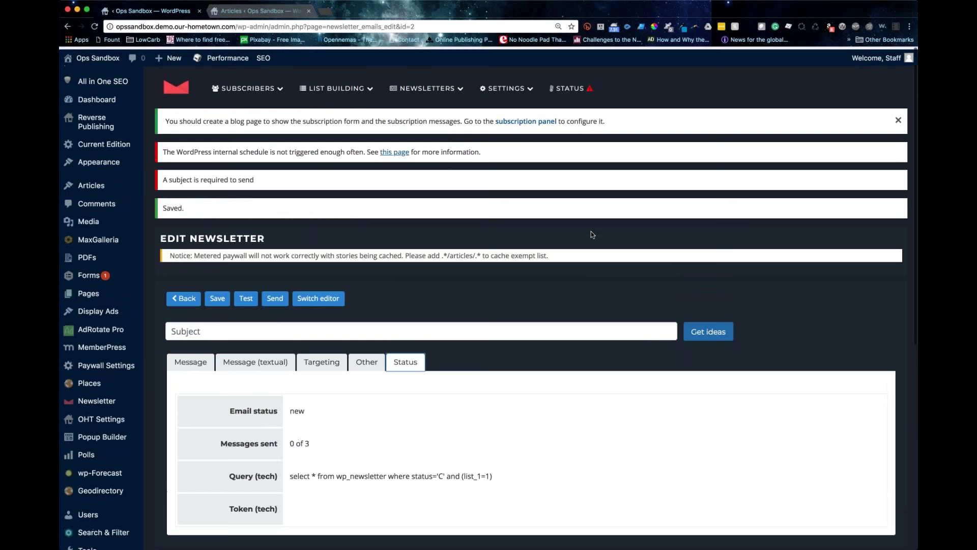
{"action": "left_click", "coordinate": [191, 361]}
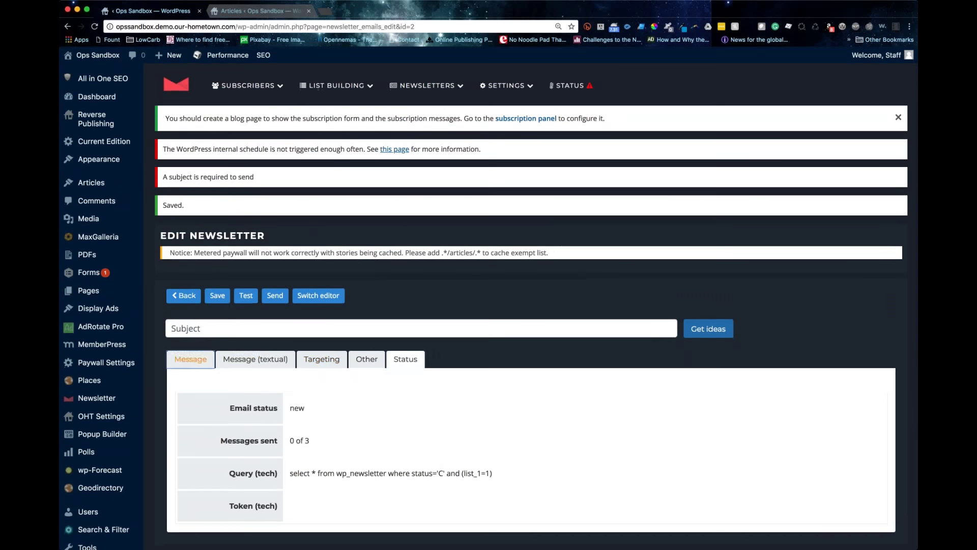
{"action": "scroll", "coordinate": [556, 326], "scroll_direction": "down", "scroll_amount": 5}
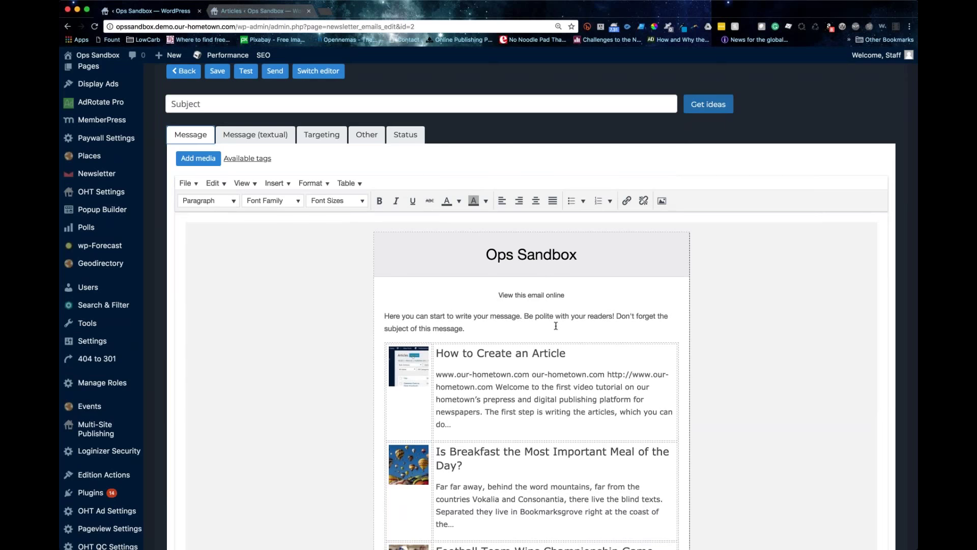
{"action": "scroll", "coordinate": [367, 325], "scroll_direction": "up", "scroll_amount": 2}
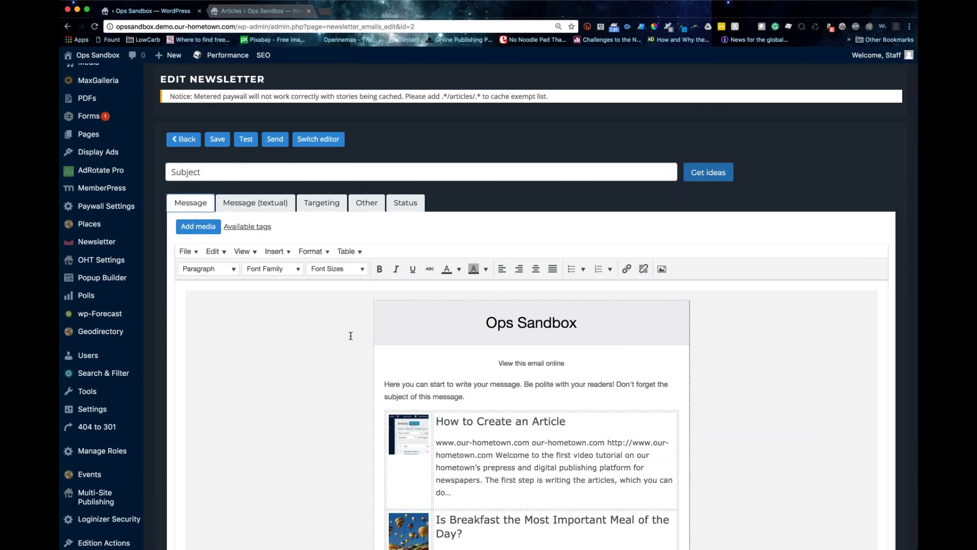
{"action": "left_click", "coordinate": [405, 203]}
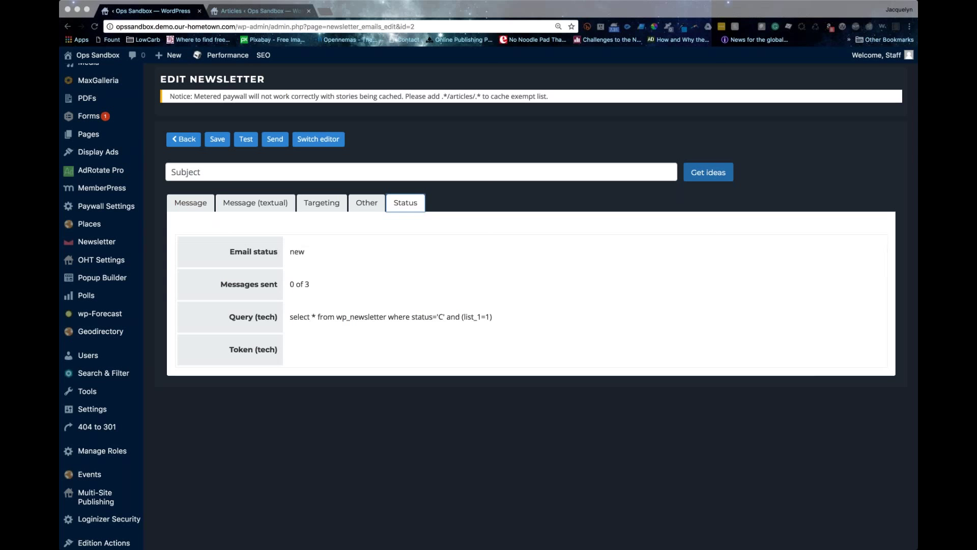
{"action": "scroll", "coordinate": [478, 442], "scroll_direction": "up", "scroll_amount": 3}
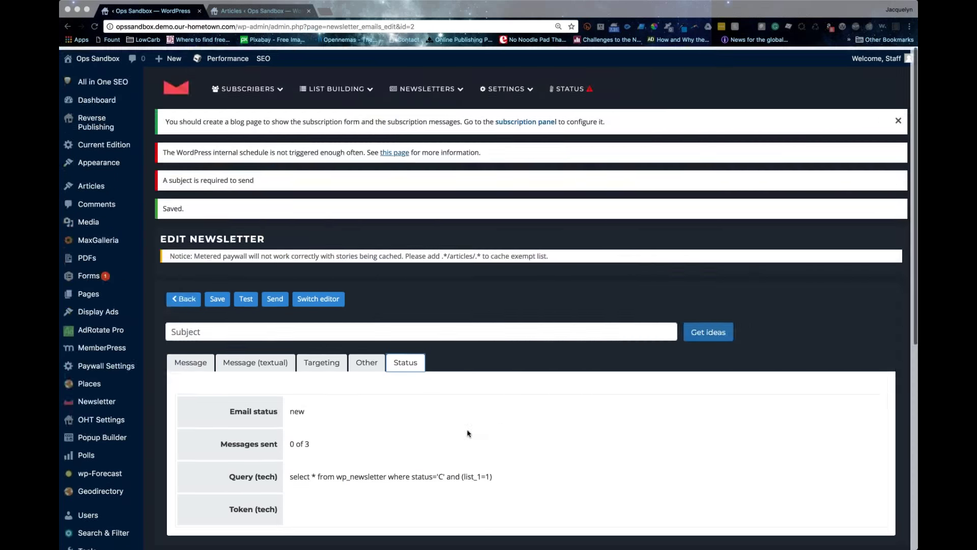
{"action": "scroll", "coordinate": [448, 432], "scroll_direction": "down", "scroll_amount": 1}
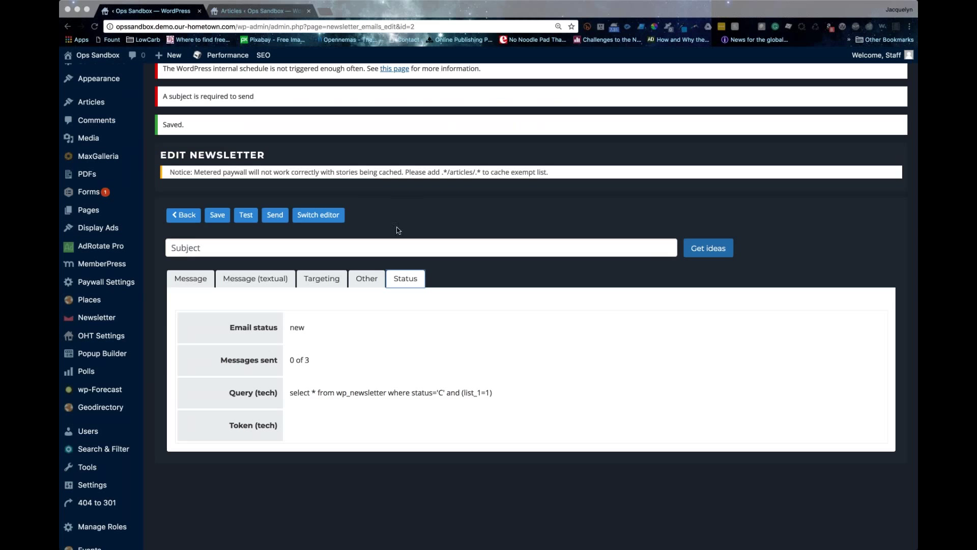
Step: Set the subject to 'Test' and send a test copy of the newsletter
{"action": "left_click", "coordinate": [295, 247]}
{"action": "type", "text": "Test"}
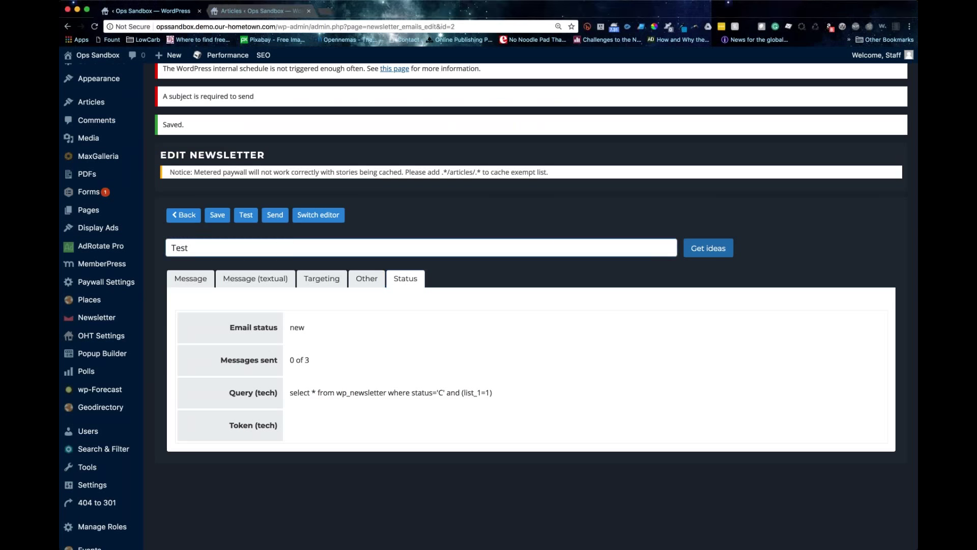
{"action": "left_click", "coordinate": [247, 215]}
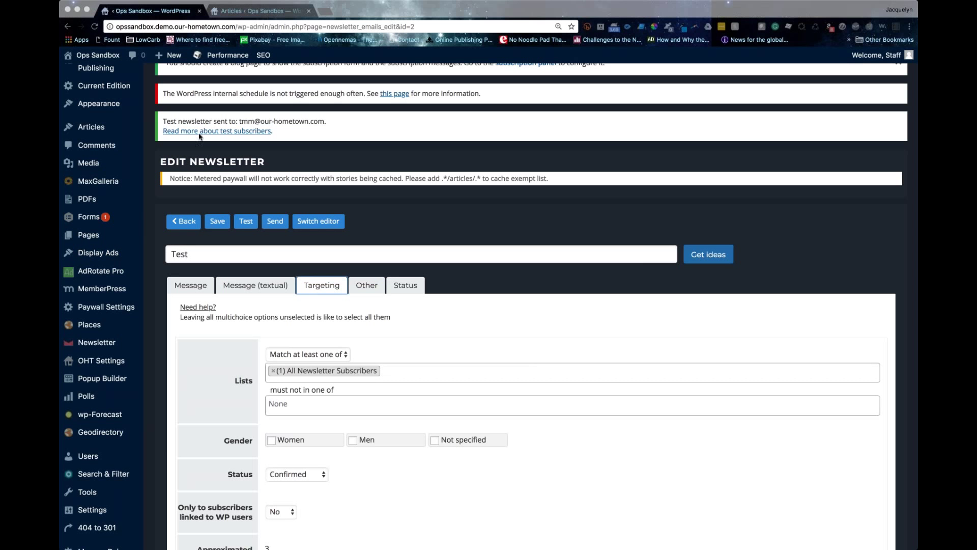
{"action": "scroll", "coordinate": [456, 218], "scroll_direction": "down", "scroll_amount": 2}
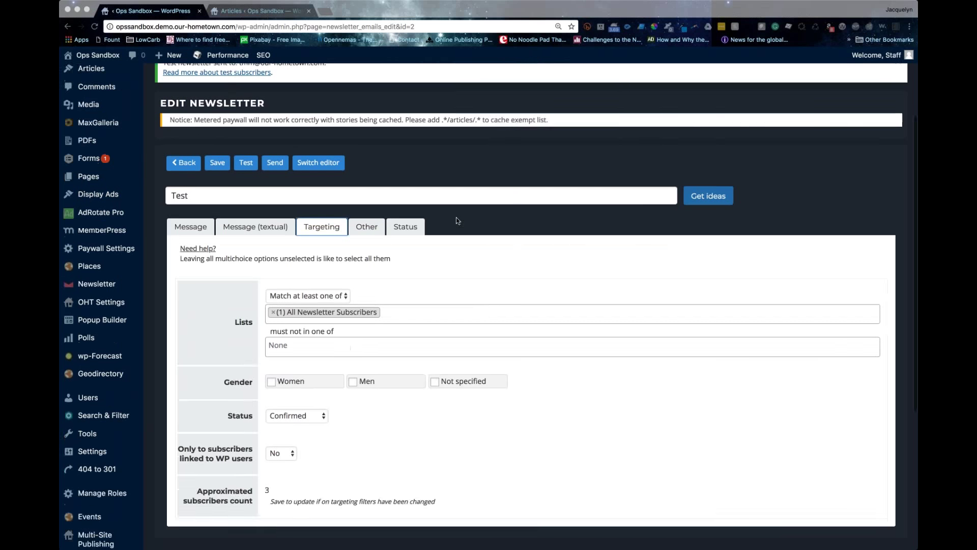
{"action": "scroll", "coordinate": [456, 218], "scroll_direction": "up", "scroll_amount": 3}
{"action": "scroll", "coordinate": [452, 216], "scroll_direction": "down", "scroll_amount": 3}
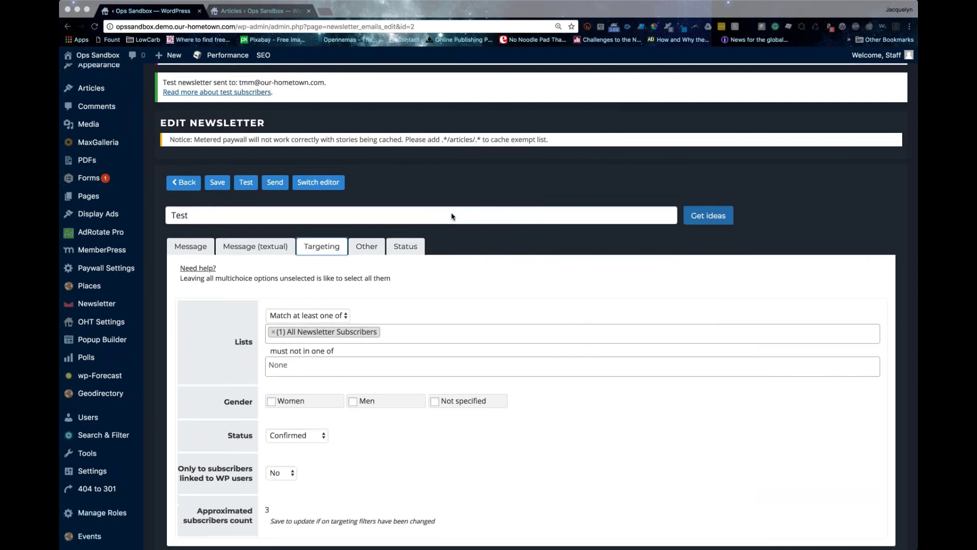
{"action": "scroll", "coordinate": [452, 216], "scroll_direction": "up", "scroll_amount": 3}
{"action": "scroll", "coordinate": [415, 230], "scroll_direction": "down", "scroll_amount": 1}
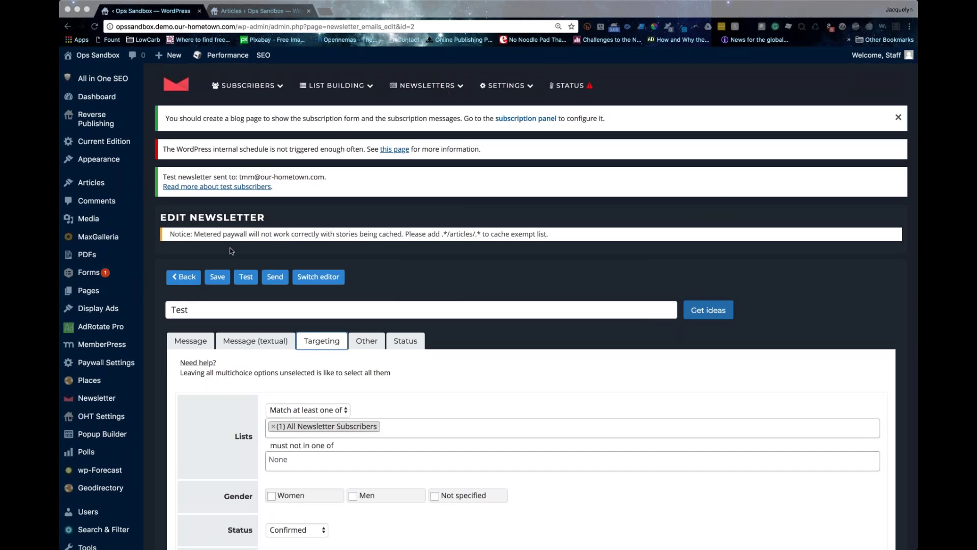
Step: Review the Test newsletter's message content listing How to Create an Article
{"action": "left_click", "coordinate": [196, 339]}
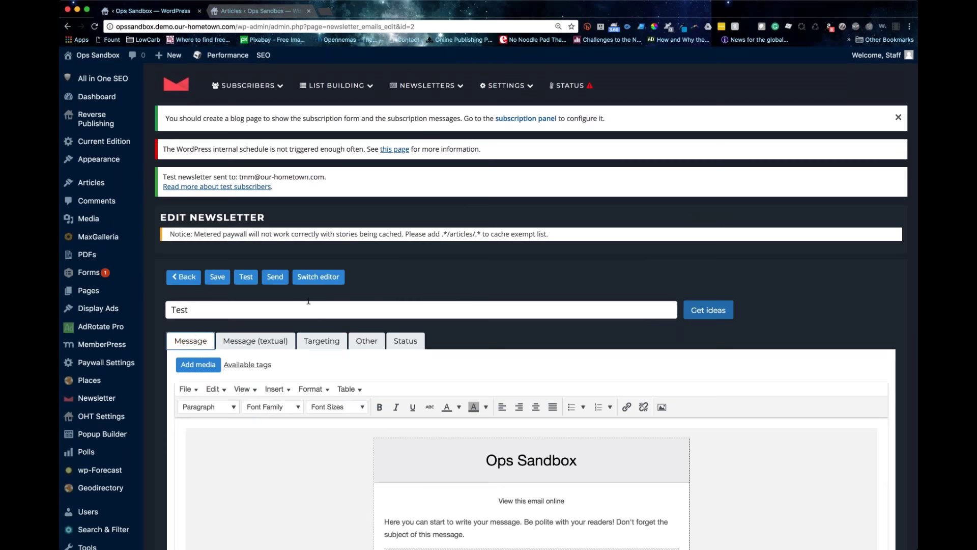
{"action": "scroll", "coordinate": [308, 300], "scroll_direction": "down", "scroll_amount": 5}
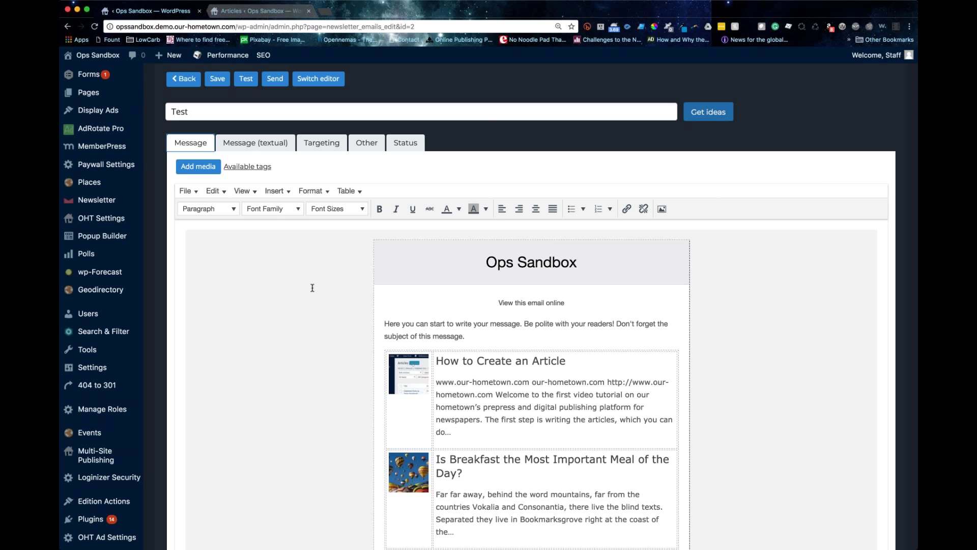
{"action": "scroll", "coordinate": [313, 288], "scroll_direction": "down", "scroll_amount": 15}
{"action": "scroll", "coordinate": [321, 286], "scroll_direction": "up", "scroll_amount": 10}
{"action": "scroll", "coordinate": [322, 289], "scroll_direction": "up", "scroll_amount": 5}
{"action": "scroll", "coordinate": [586, 261], "scroll_direction": "up", "scroll_amount": 5}
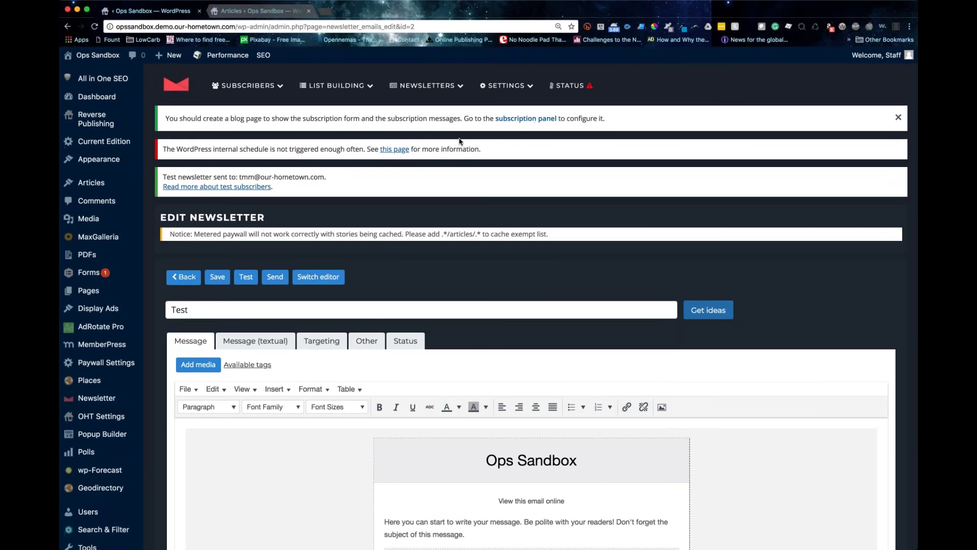
Step: Open the Automated newsletters list, then go back to the Test newsletter's edit page
{"action": "mouse_move", "coordinate": [436, 90]}
{"action": "left_click", "coordinate": [441, 159]}
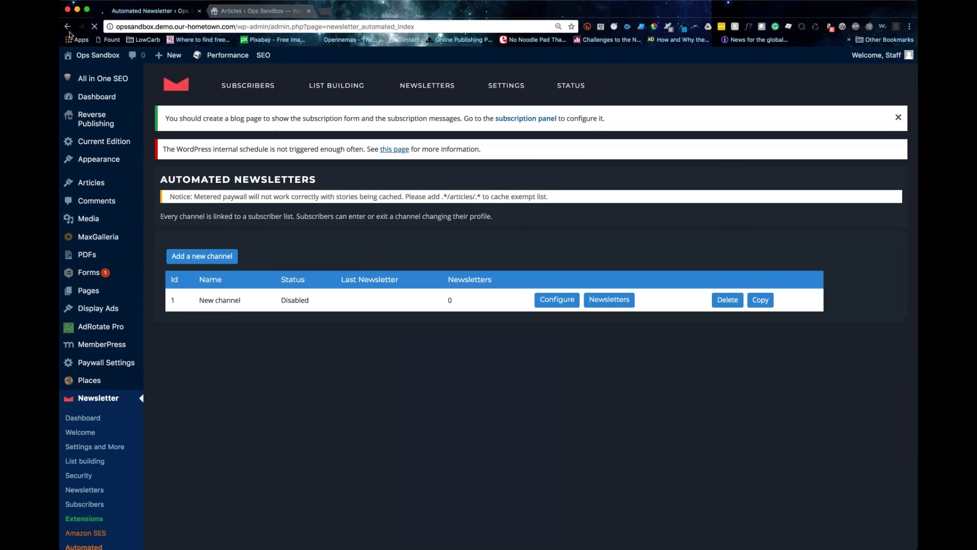
{"action": "left_click", "coordinate": [67, 26]}
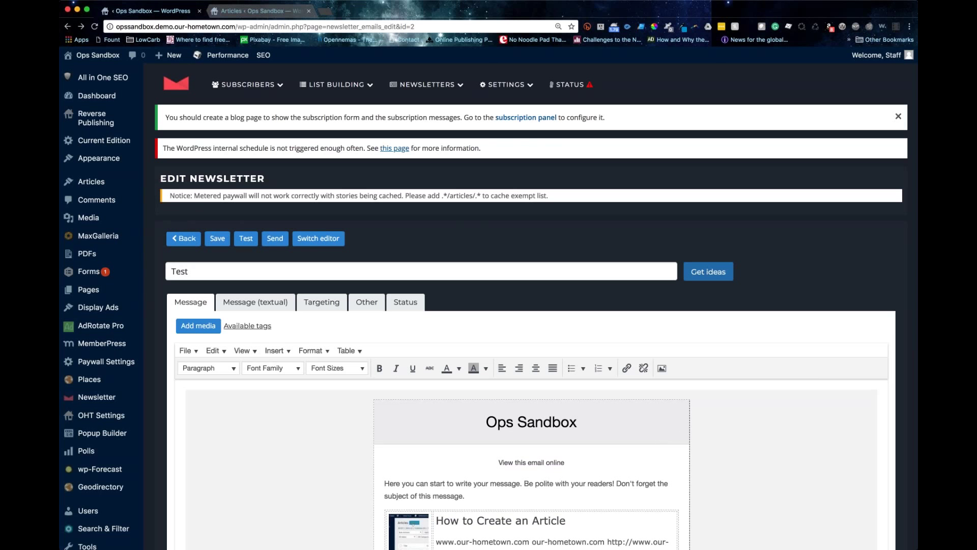
Step: Open Subscribers > Search And Edit and edit the third subscriber's record
{"action": "mouse_move", "coordinate": [248, 85]}
{"action": "left_click", "coordinate": [256, 114]}
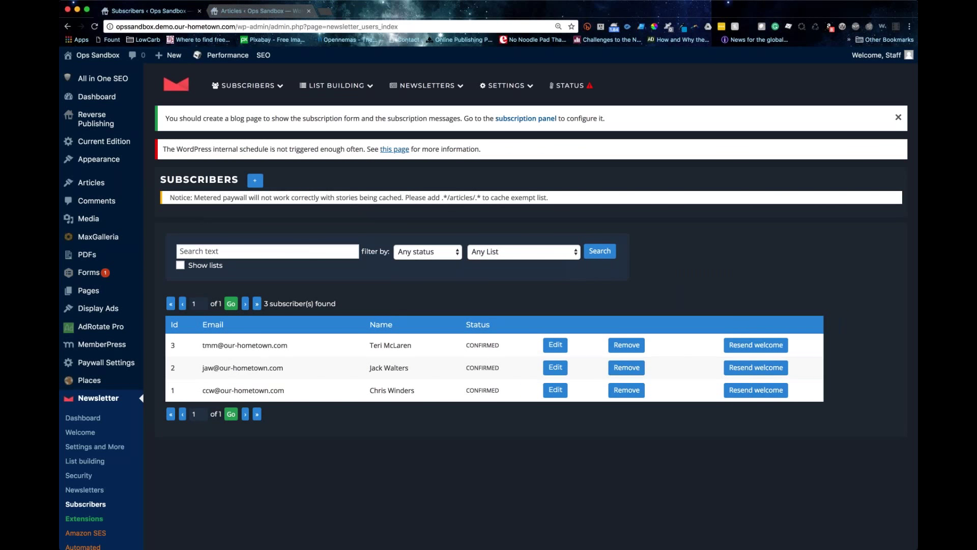
{"action": "left_click_drag", "start_coordinate": [214, 342], "coordinate": [215, 349]}
{"action": "triple_click", "coordinate": [214, 346]}
{"action": "left_click", "coordinate": [563, 347]}
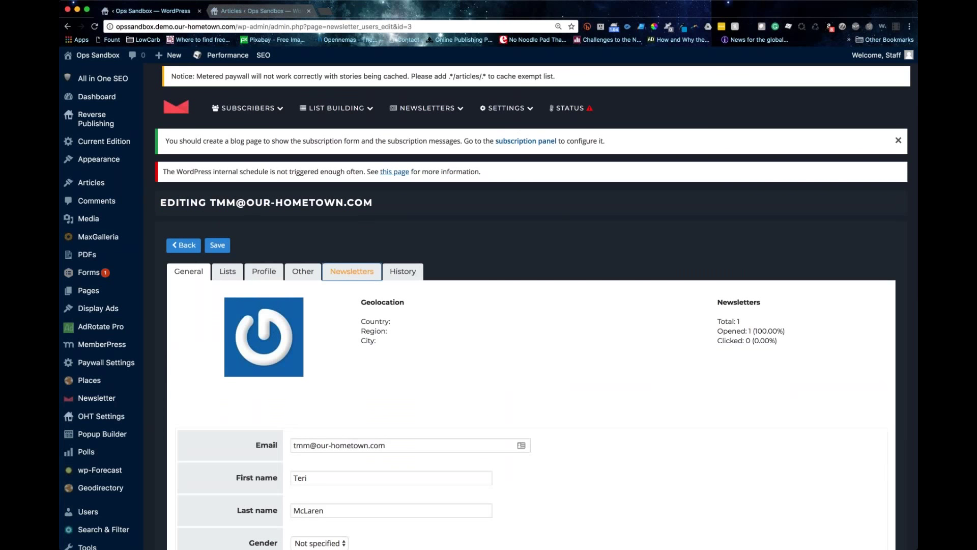
Step: Check the subscriber's Newsletters tab showing Test delivered and read, and its empty History
{"action": "left_click", "coordinate": [352, 271]}
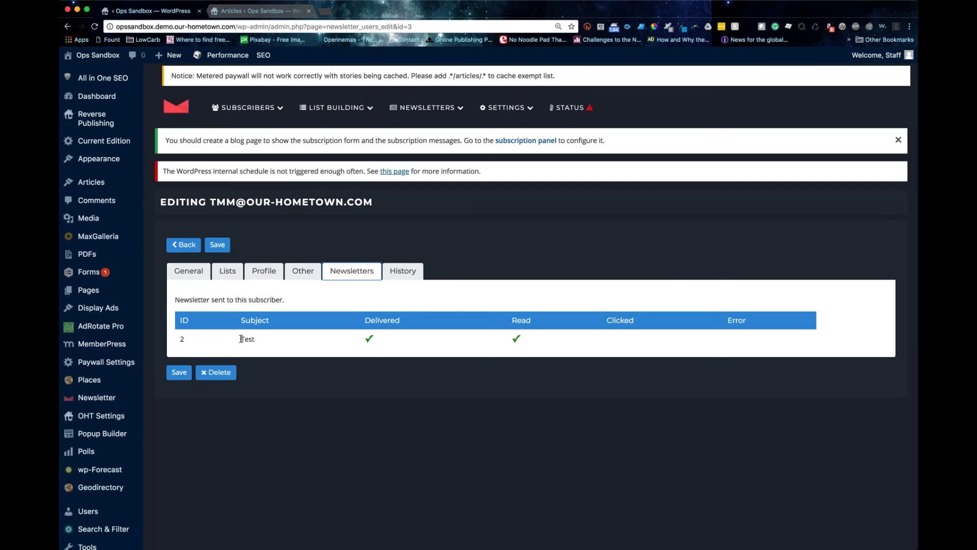
{"action": "scroll", "coordinate": [241, 339], "scroll_direction": "down", "scroll_amount": 2}
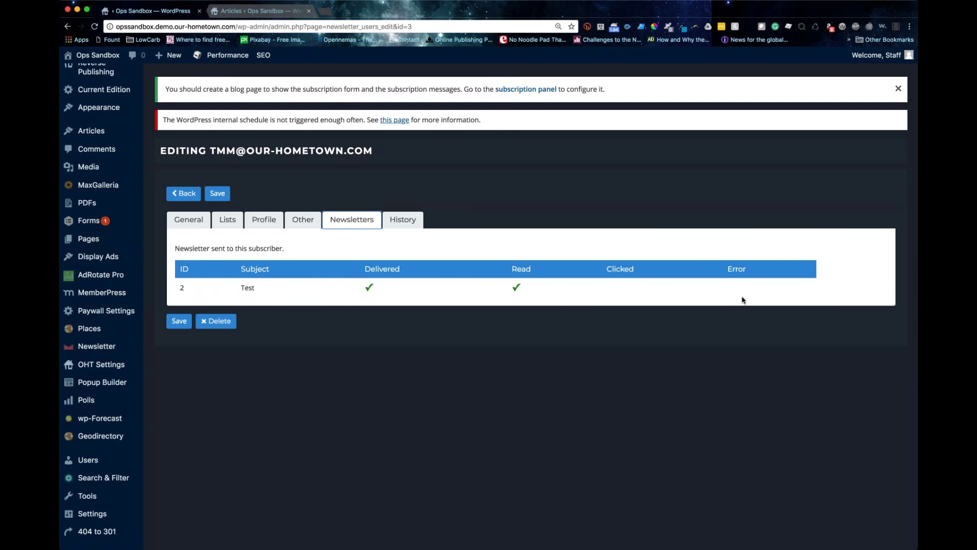
{"action": "left_click", "coordinate": [403, 220]}
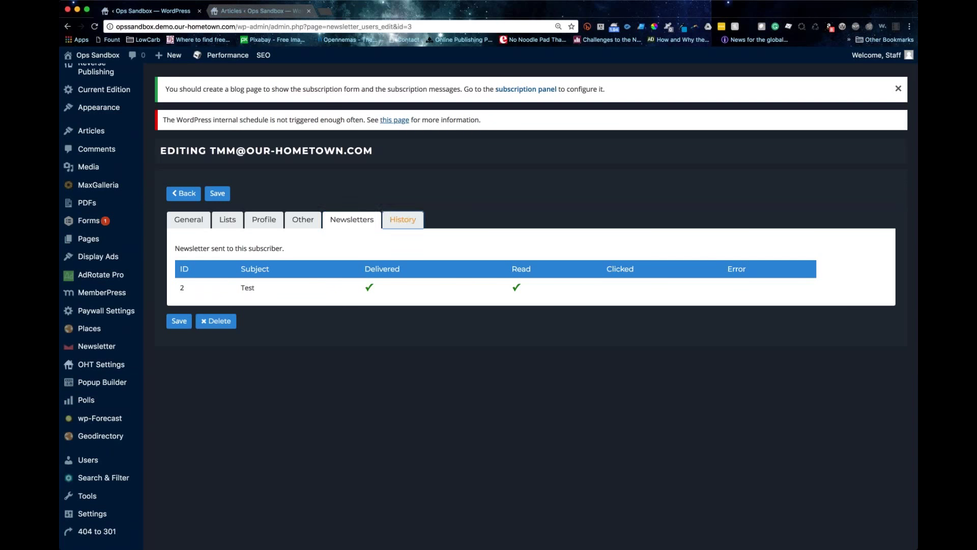
{"action": "scroll", "coordinate": [222, 244], "scroll_direction": "down", "scroll_amount": 1}
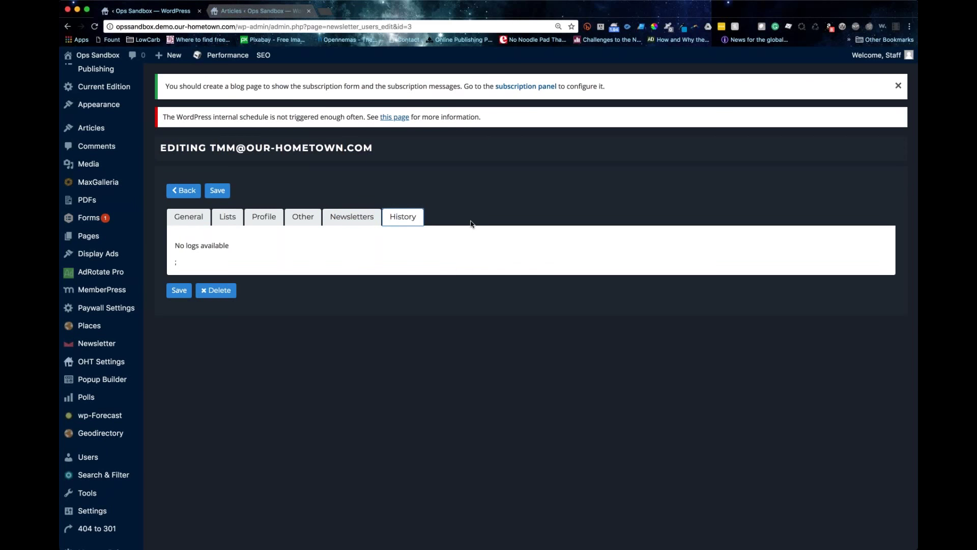
{"action": "left_click", "coordinate": [366, 216]}
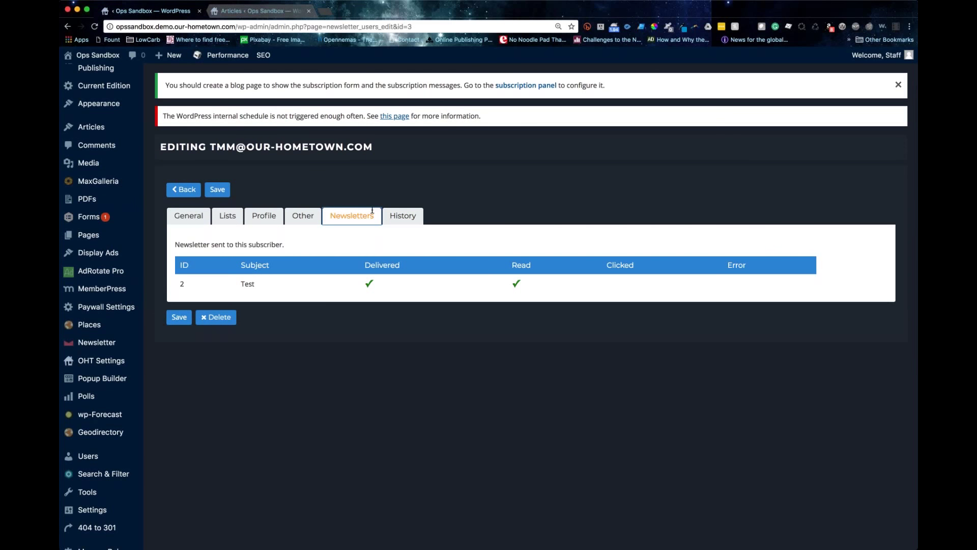
{"action": "scroll", "coordinate": [166, 278], "scroll_direction": "up", "scroll_amount": 1}
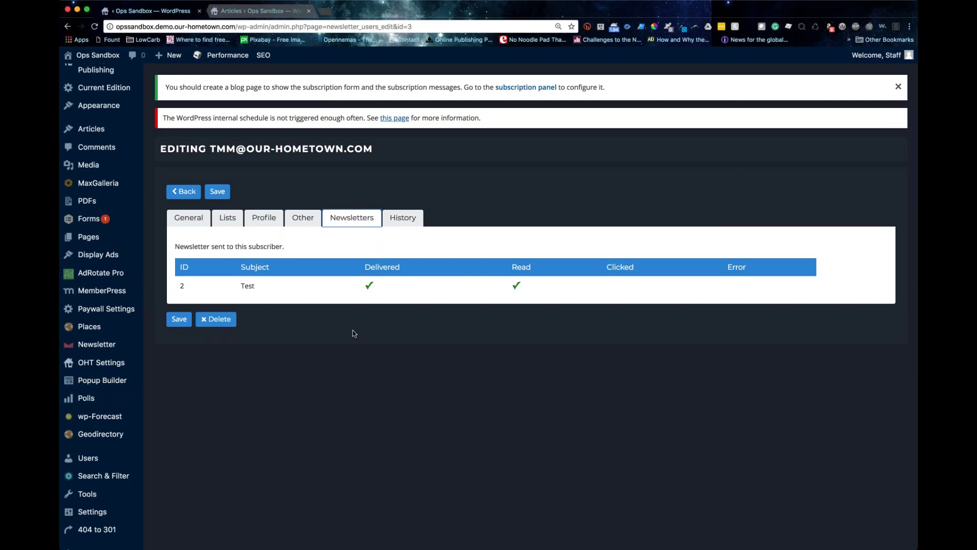
{"action": "scroll", "coordinate": [362, 336], "scroll_direction": "up", "scroll_amount": 2}
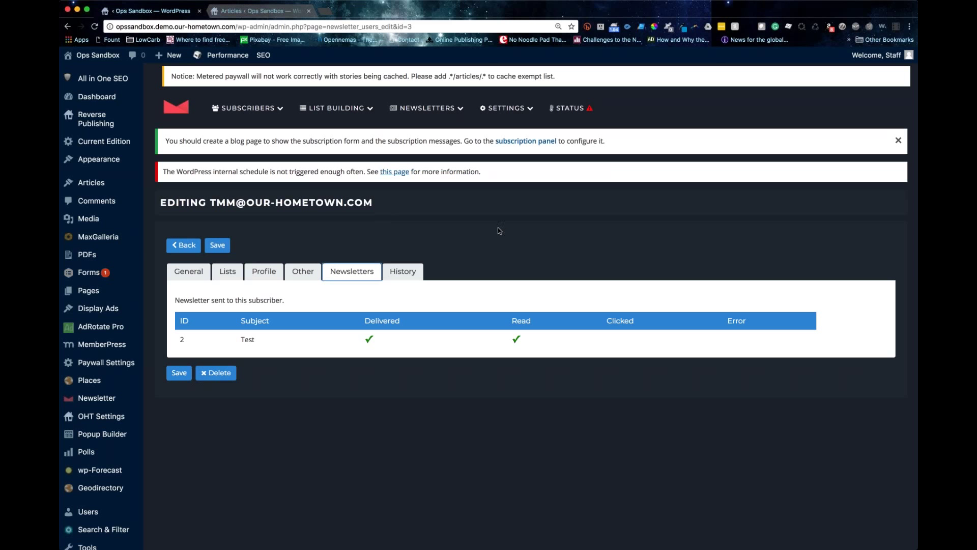
Step: Open the New channel's configuration from the Automated Newsletters list
{"action": "mouse_move", "coordinate": [427, 108]}
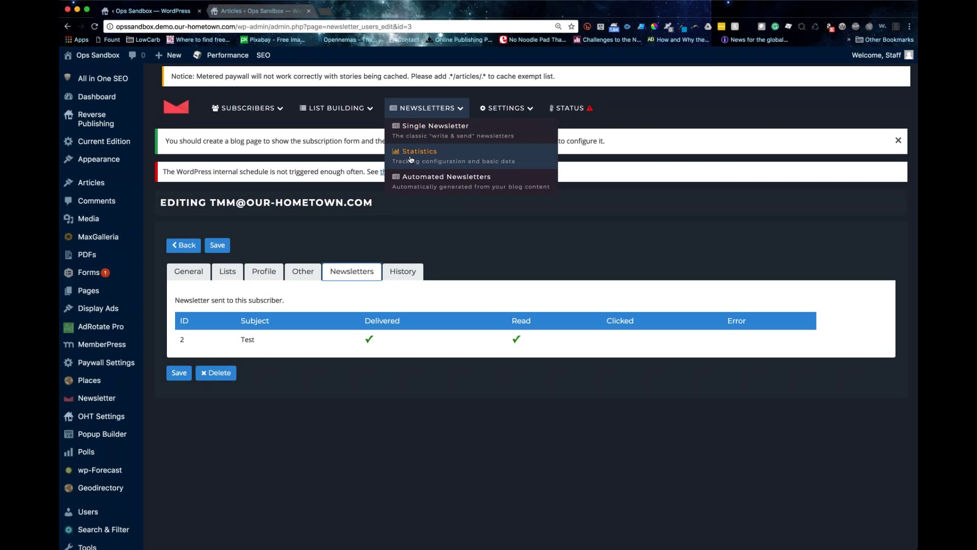
{"action": "scroll", "coordinate": [411, 160], "scroll_direction": "down", "scroll_amount": 1}
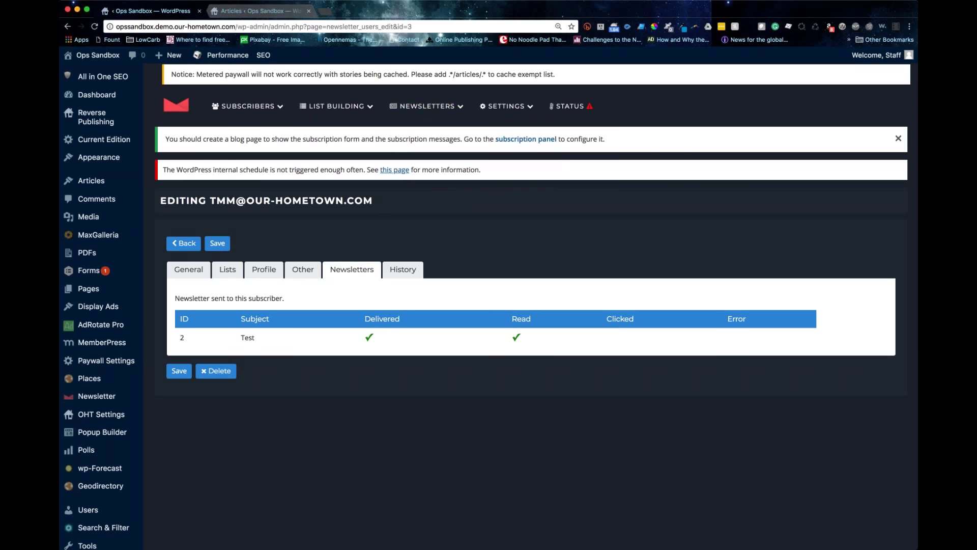
{"action": "mouse_move", "coordinate": [428, 105]}
{"action": "left_click", "coordinate": [449, 180]}
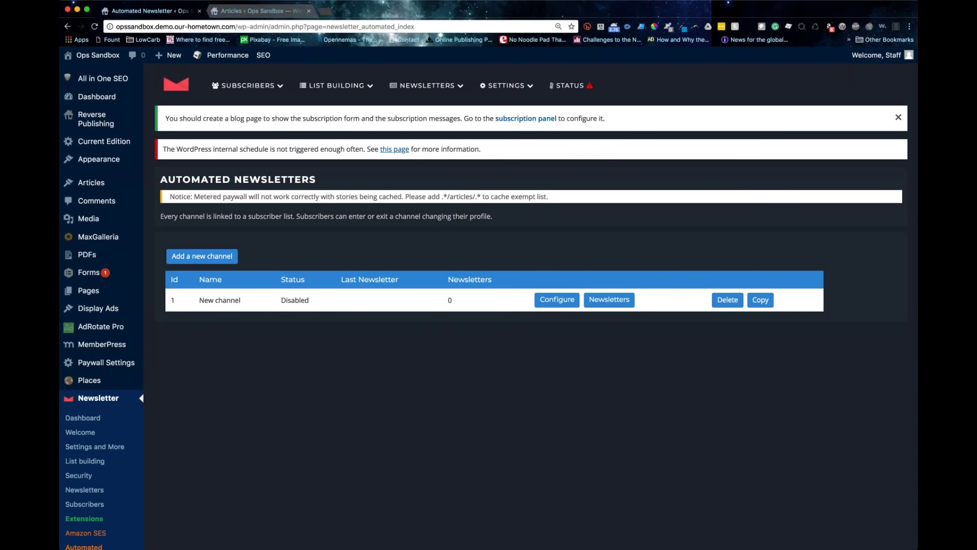
{"action": "left_click", "coordinate": [543, 300]}
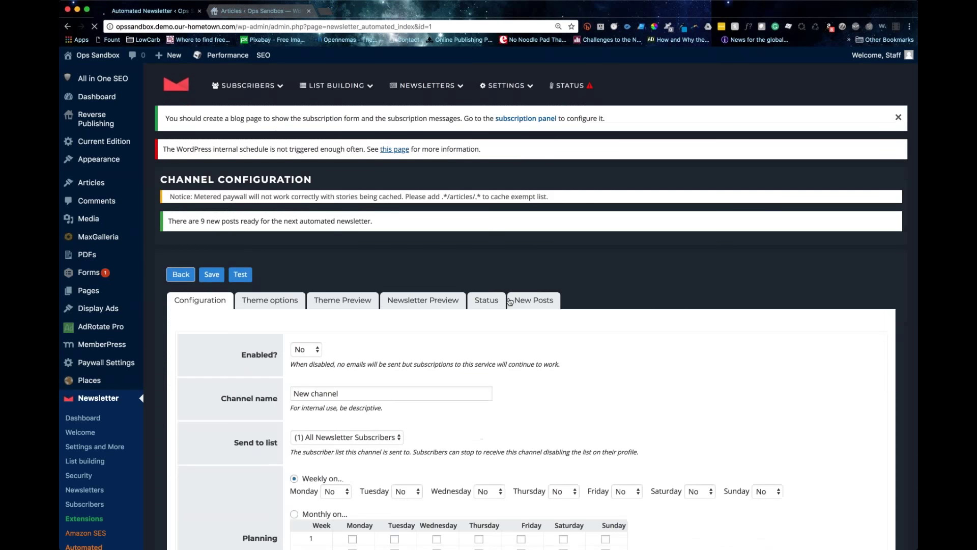
{"action": "scroll", "coordinate": [543, 300], "scroll_direction": "down", "scroll_amount": 3}
{"action": "scroll", "coordinate": [531, 306], "scroll_direction": "down", "scroll_amount": 1}
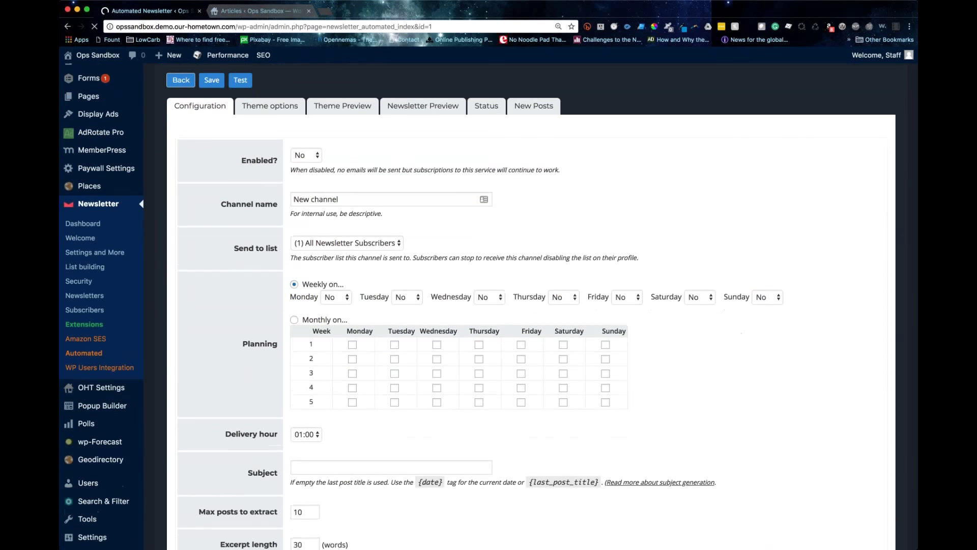
{"action": "scroll", "coordinate": [531, 305], "scroll_direction": "up", "scroll_amount": 1}
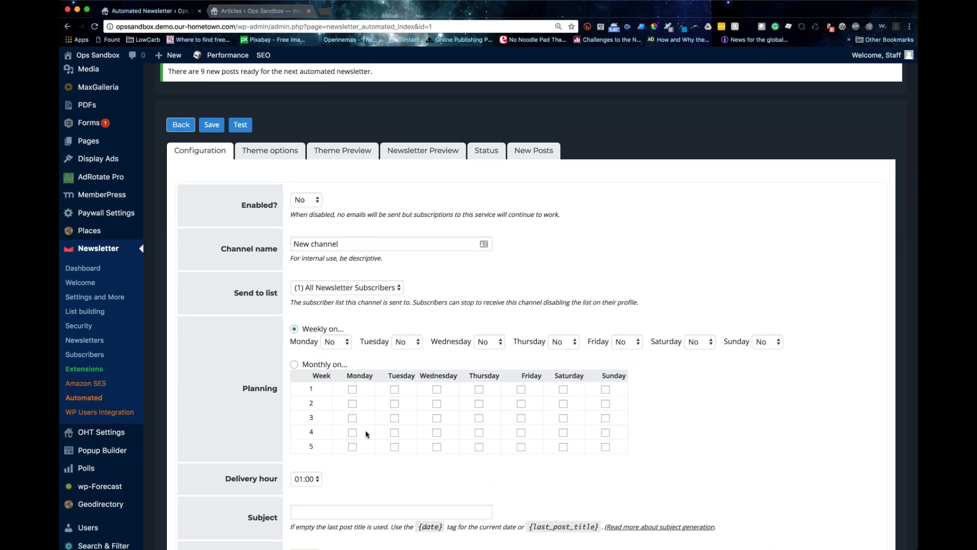
Step: Rename the channel to 'Automated Channel' and set Monday to Yes for weekly delivery
{"action": "key", "text": "Tab"}
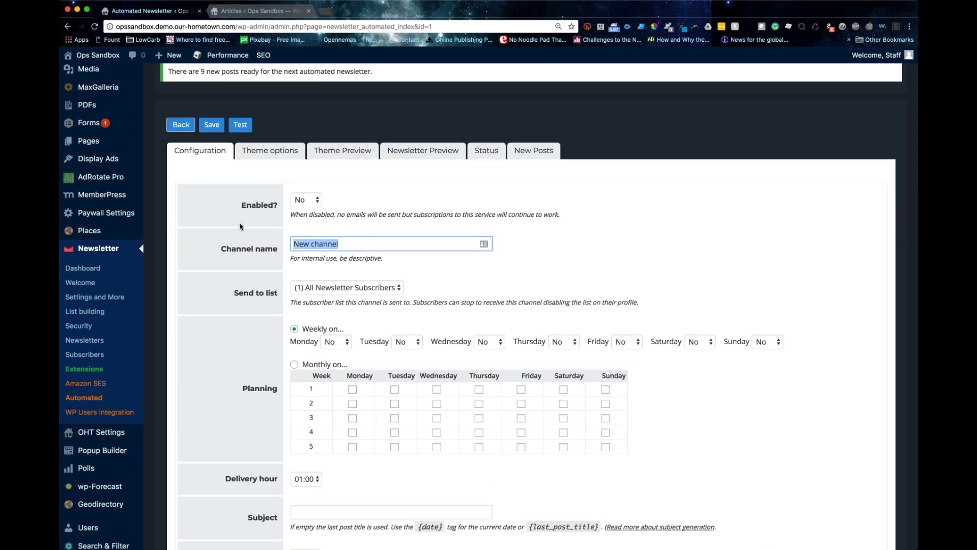
{"action": "type", "text": "Automated"}
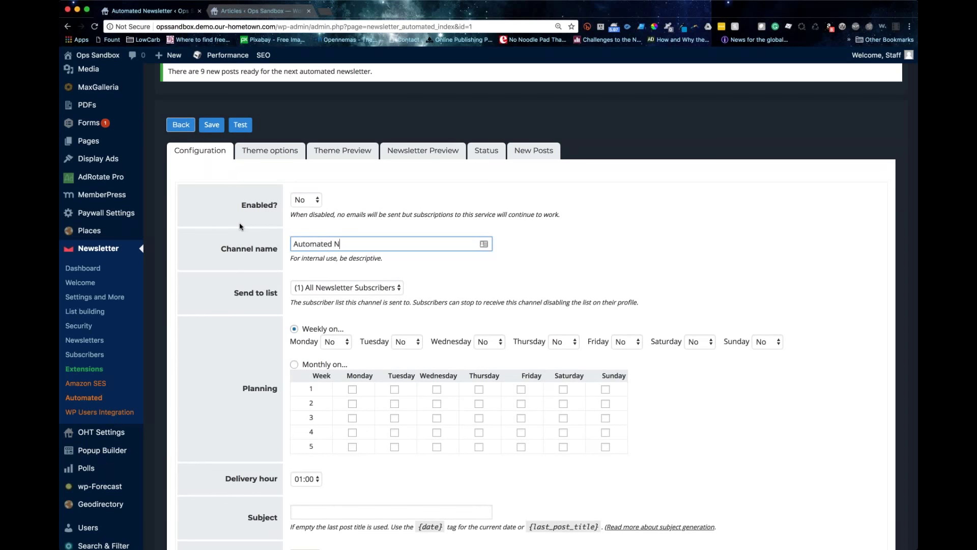
{"action": "type", "text": " Channel"}
{"action": "left_click", "coordinate": [381, 289]}
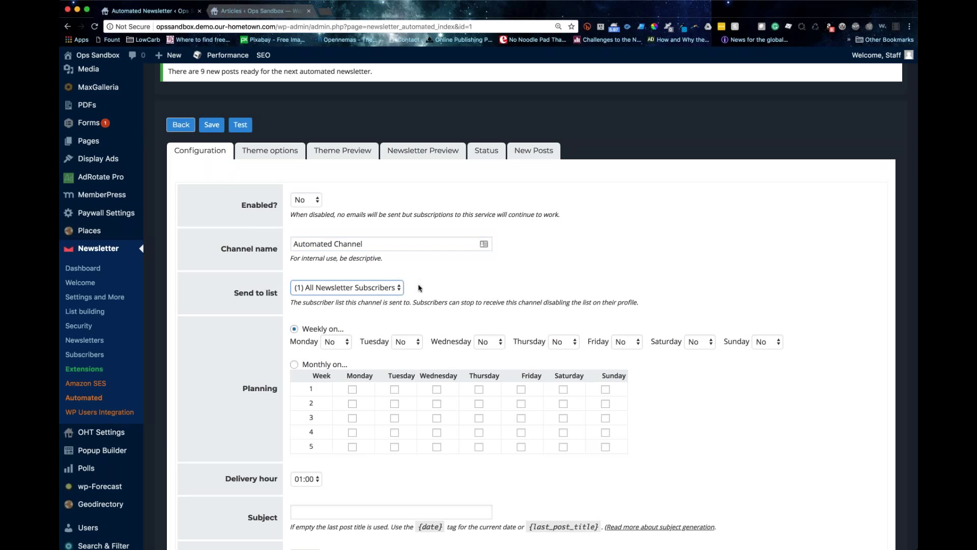
{"action": "scroll", "coordinate": [420, 288], "scroll_direction": "down", "scroll_amount": 5}
{"action": "left_click", "coordinate": [336, 220]}
{"action": "key", "text": "y"}
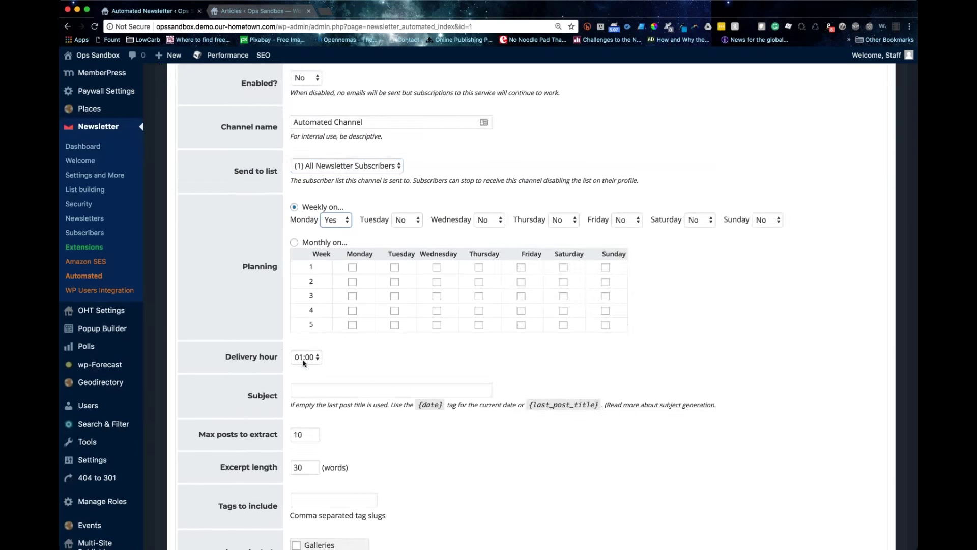
{"action": "left_click", "coordinate": [327, 392]}
{"action": "scroll", "coordinate": [332, 392], "scroll_direction": "up", "scroll_amount": 1}
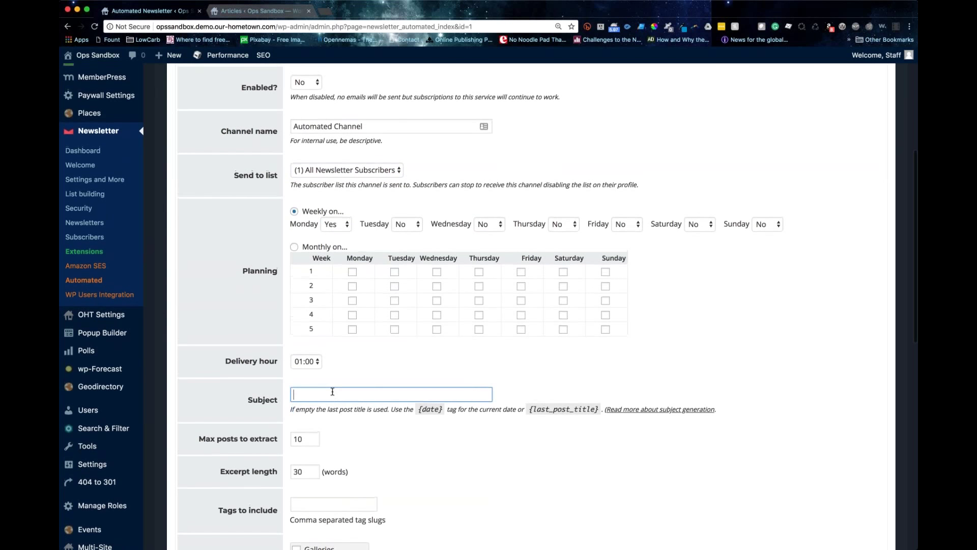
{"action": "scroll", "coordinate": [333, 392], "scroll_direction": "down", "scroll_amount": 4}
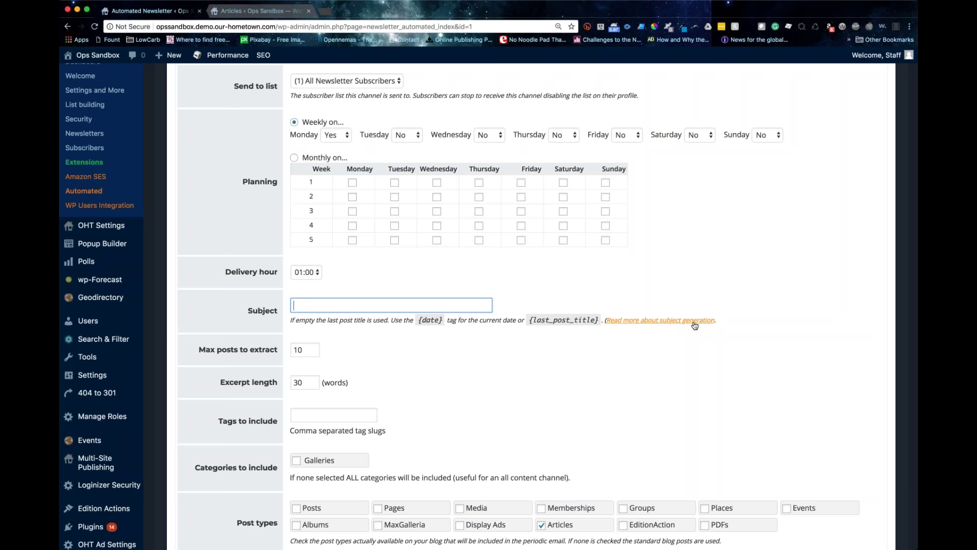
Step: Open the subject-generation help, then type the subject 'Latest Newsletter from Paper'
{"action": "left_click", "coordinate": [695, 320]}
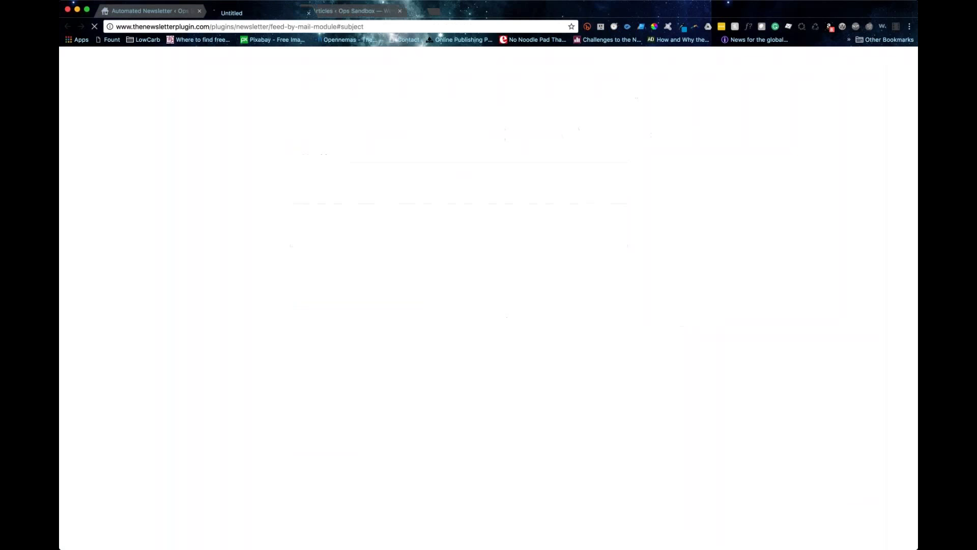
{"action": "left_click", "coordinate": [173, 13]}
{"action": "left_click", "coordinate": [304, 307]}
{"action": "type", "text": "Latest "}
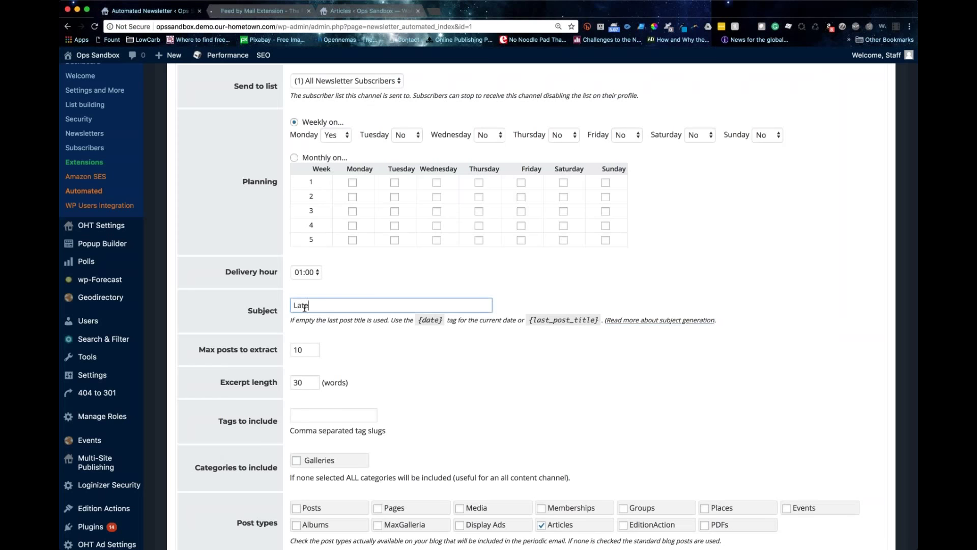
{"action": "type", "text": "Newsletter from Paper"}
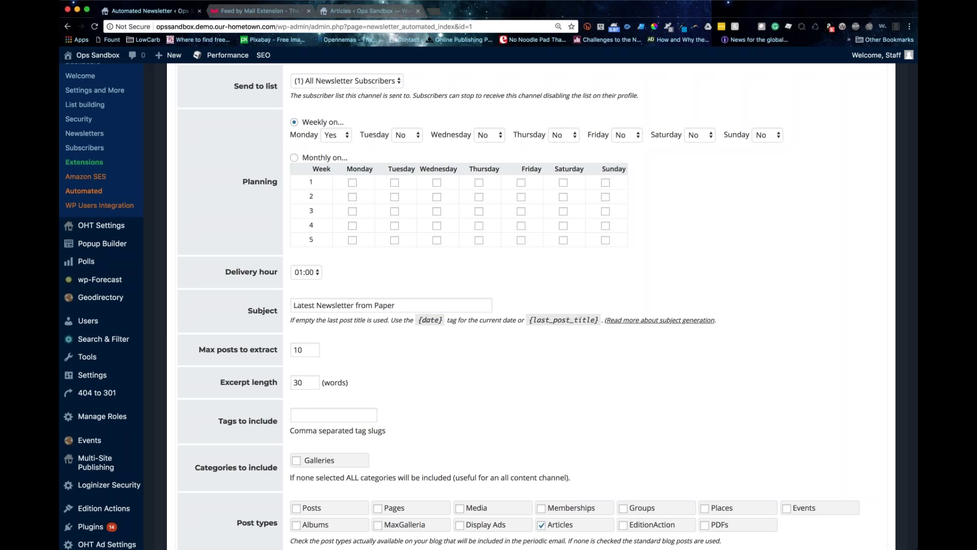
Step: Review the configuration form fields, including the tags to include
{"action": "scroll", "coordinate": [242, 352], "scroll_direction": "up", "scroll_amount": 1}
{"action": "scroll", "coordinate": [242, 351], "scroll_direction": "down", "scroll_amount": 8}
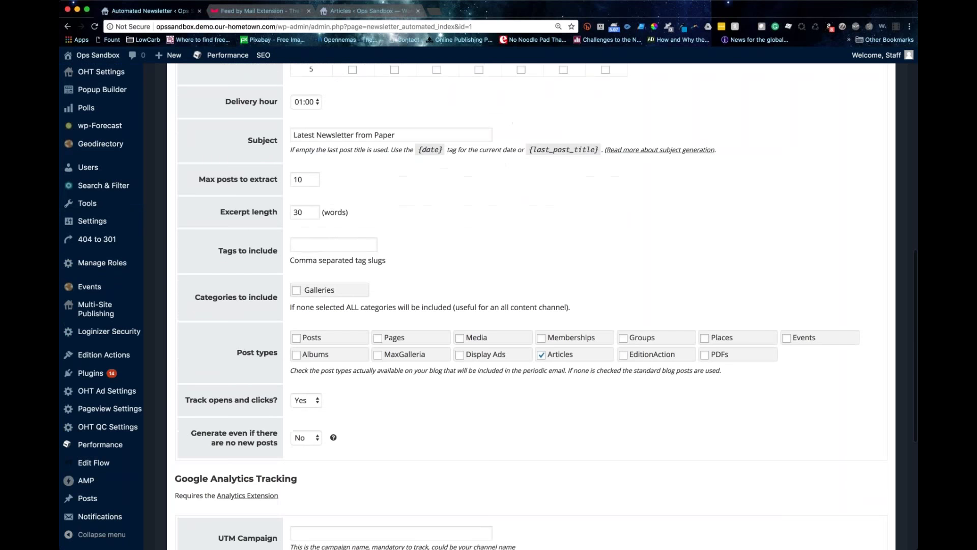
{"action": "scroll", "coordinate": [199, 218], "scroll_direction": "up", "scroll_amount": 2}
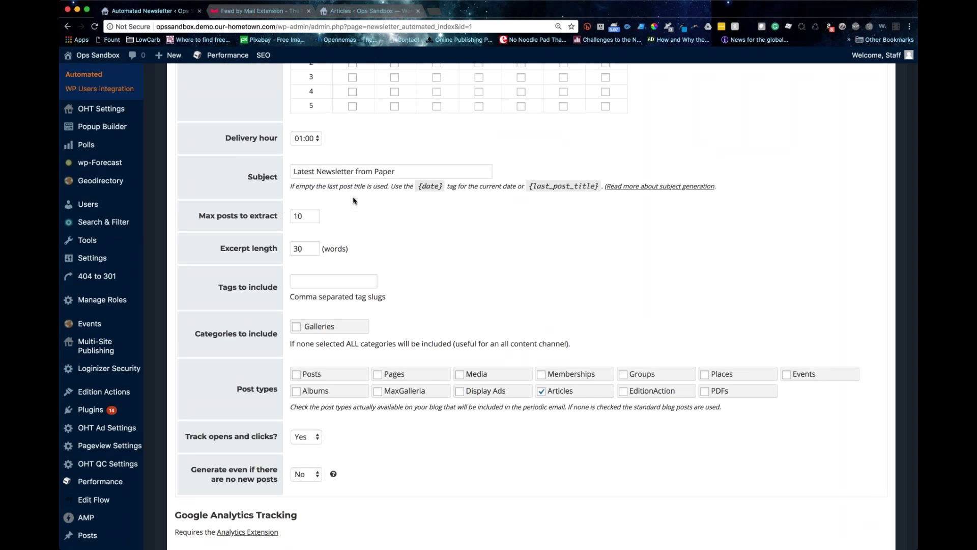
{"action": "left_click", "coordinate": [342, 279]}
{"action": "scroll", "coordinate": [420, 276], "scroll_direction": "up", "scroll_amount": 5}
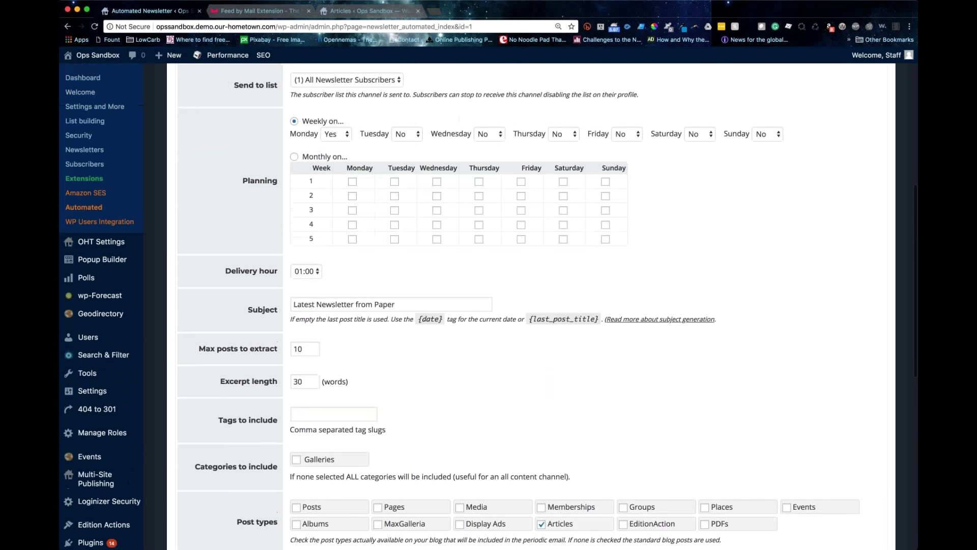
{"action": "scroll", "coordinate": [421, 277], "scroll_direction": "down", "scroll_amount": 4}
{"action": "scroll", "coordinate": [421, 277], "scroll_direction": "down", "scroll_amount": 5}
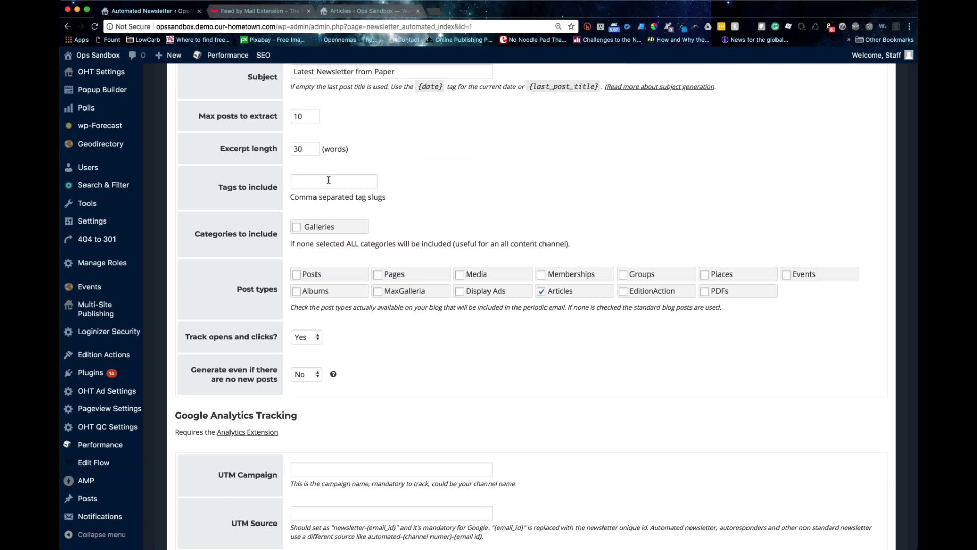
{"action": "scroll", "coordinate": [328, 179], "scroll_direction": "down", "scroll_amount": 5}
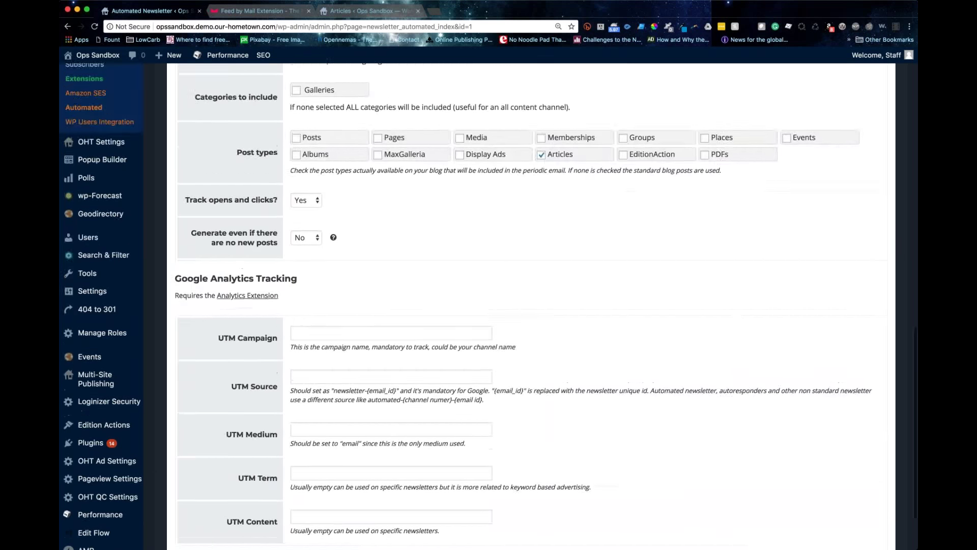
{"action": "scroll", "coordinate": [509, 305], "scroll_direction": "up", "scroll_amount": 6}
{"action": "left_click_drag", "start_coordinate": [187, 396], "coordinate": [279, 406]}
{"action": "scroll", "coordinate": [529, 306], "scroll_direction": "down", "scroll_amount": 1}
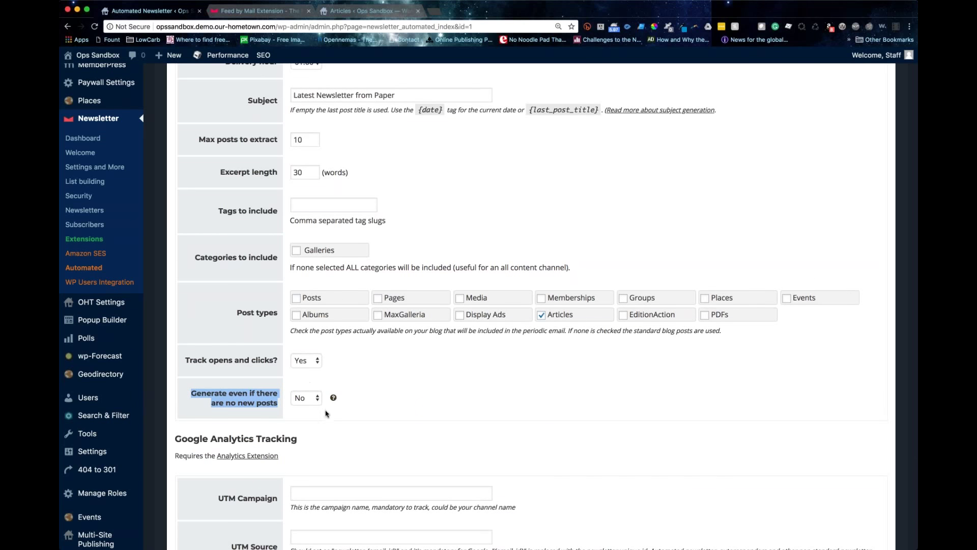
{"action": "scroll", "coordinate": [322, 404], "scroll_direction": "down", "scroll_amount": 3}
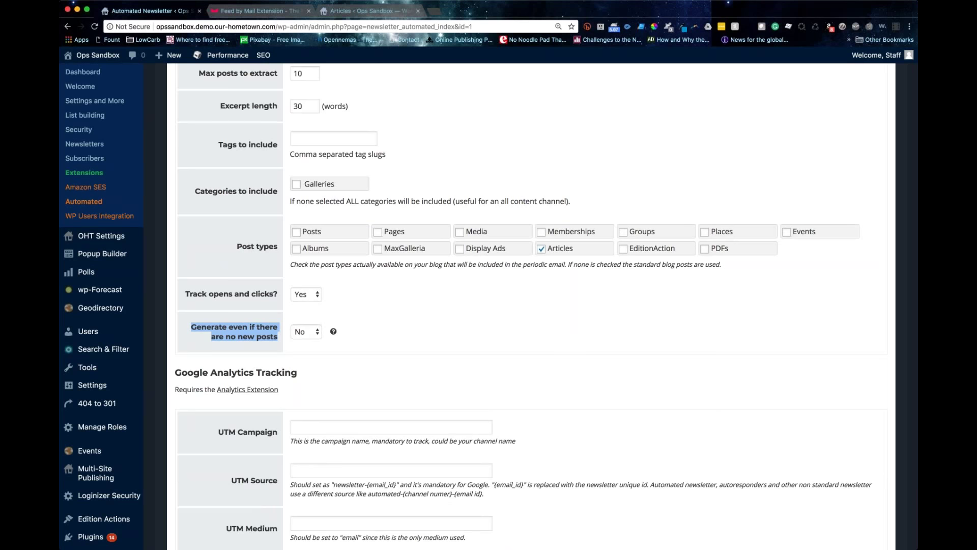
{"action": "left_click", "coordinate": [386, 343]}
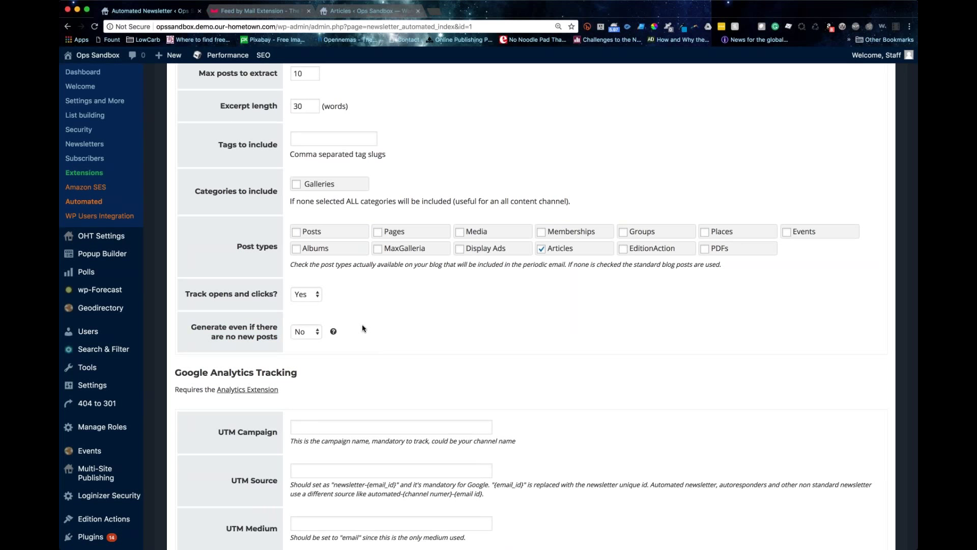
Step: Save the automated channel's configuration
{"action": "scroll", "coordinate": [363, 329], "scroll_direction": "down", "scroll_amount": 5}
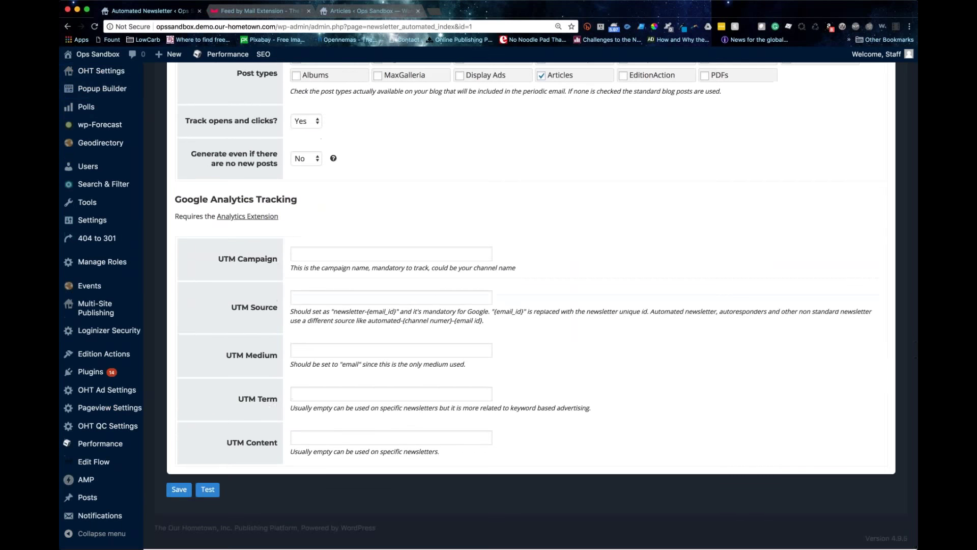
{"action": "scroll", "coordinate": [364, 328], "scroll_direction": "up", "scroll_amount": 15}
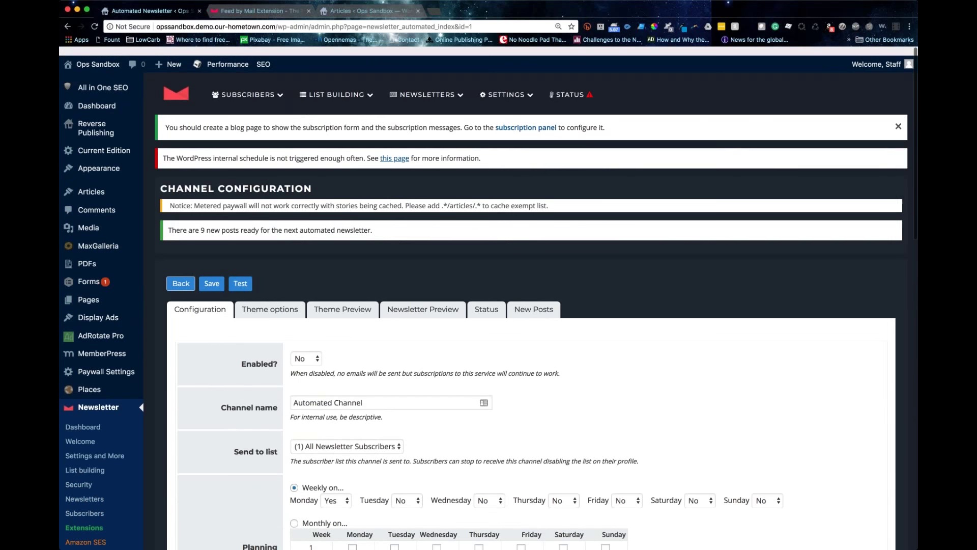
{"action": "scroll", "coordinate": [363, 328], "scroll_direction": "down", "scroll_amount": 20}
{"action": "left_click", "coordinate": [179, 491]}
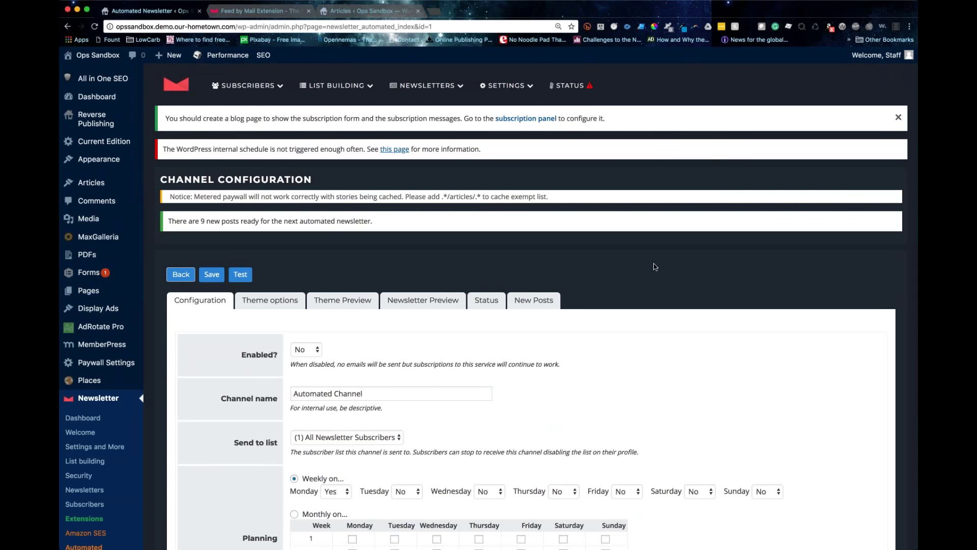
Step: View the nine posts queued under New Posts, then bring up Theme options
{"action": "scroll", "coordinate": [655, 266], "scroll_direction": "down", "scroll_amount": 3}
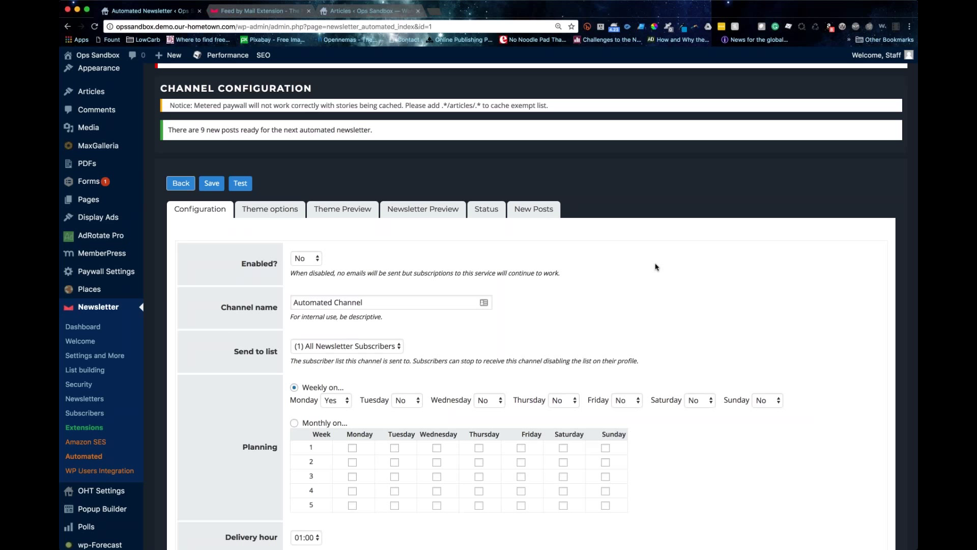
{"action": "scroll", "coordinate": [656, 267], "scroll_direction": "down", "scroll_amount": 1}
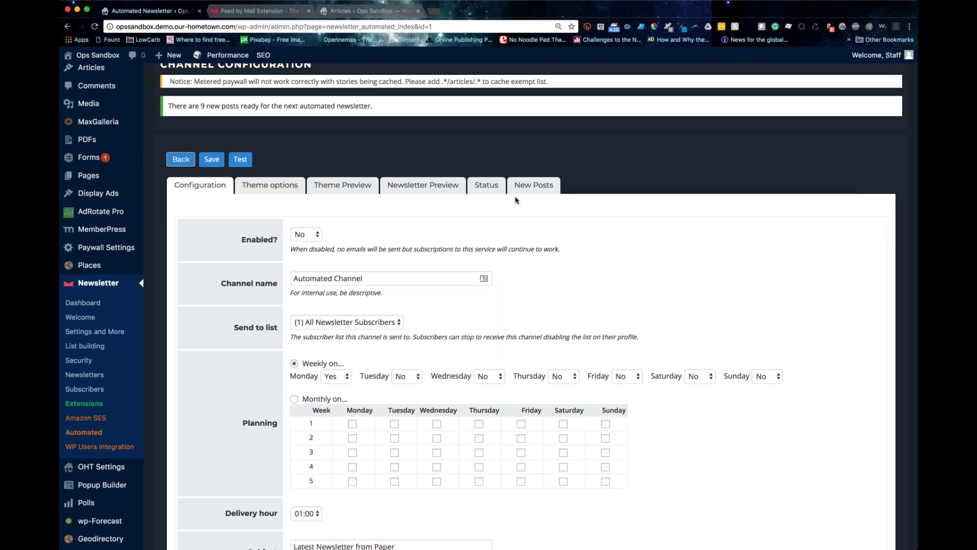
{"action": "left_click", "coordinate": [533, 185]}
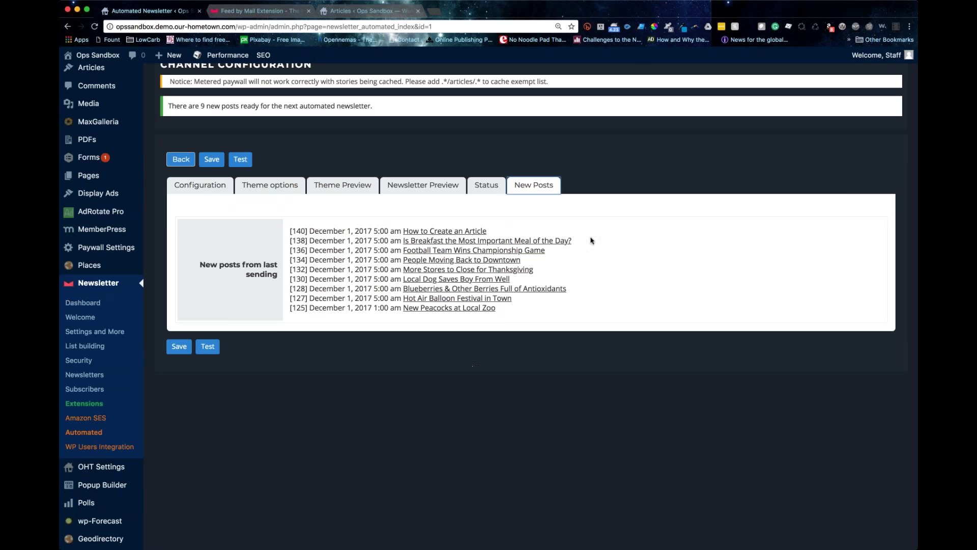
{"action": "left_click", "coordinate": [280, 187]}
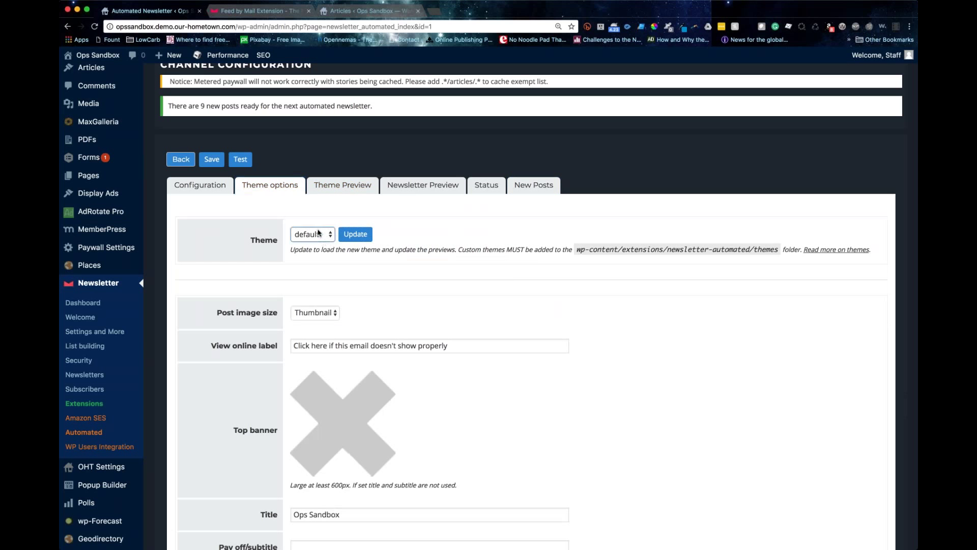
Step: Try the mash theme, revert to default, and review the theme colour fields
{"action": "left_click", "coordinate": [320, 234]}
{"action": "left_click", "coordinate": [313, 272]}
{"action": "scroll", "coordinate": [295, 255], "scroll_direction": "down", "scroll_amount": 2}
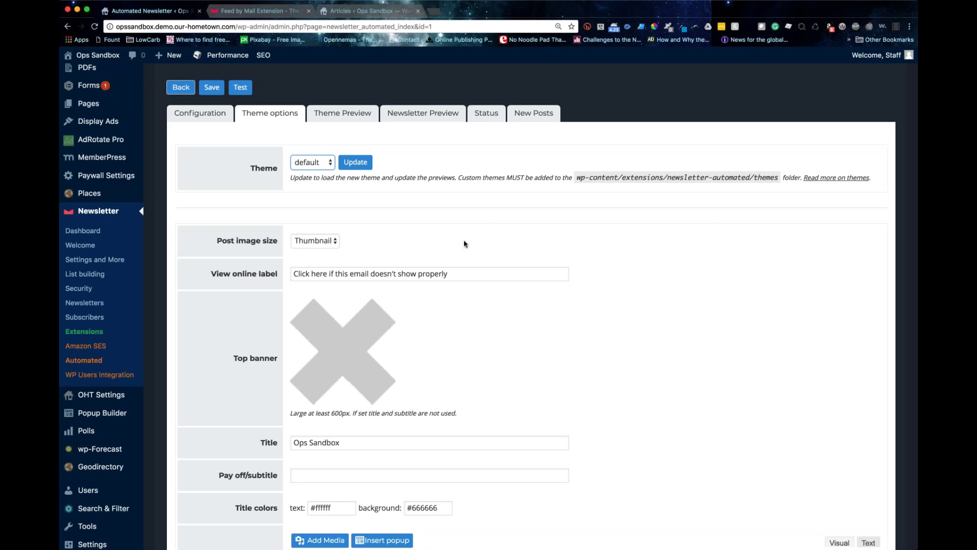
{"action": "scroll", "coordinate": [463, 243], "scroll_direction": "down", "scroll_amount": 3}
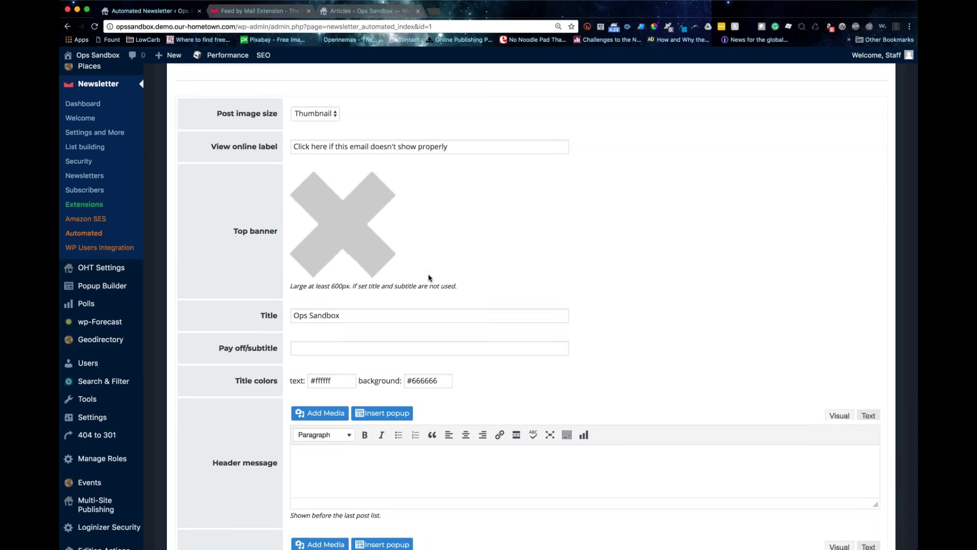
{"action": "scroll", "coordinate": [429, 278], "scroll_direction": "down", "scroll_amount": 3}
{"action": "scroll", "coordinate": [429, 278], "scroll_direction": "up", "scroll_amount": 2}
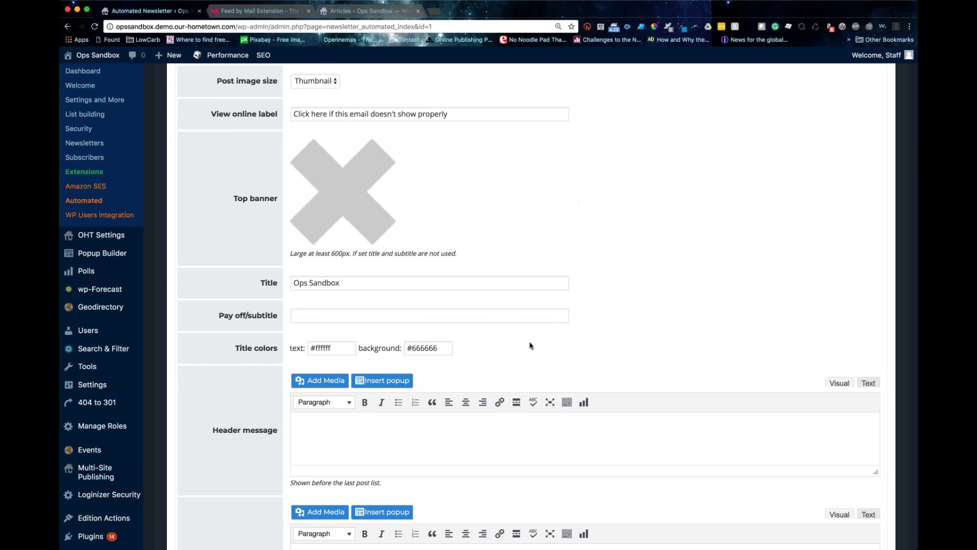
{"action": "scroll", "coordinate": [530, 346], "scroll_direction": "down", "scroll_amount": 5}
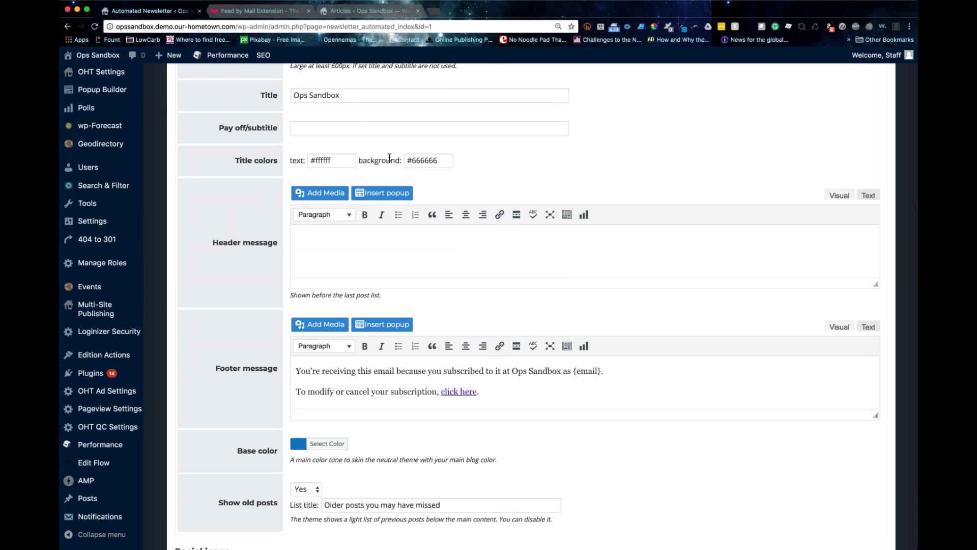
{"action": "left_click", "coordinate": [414, 160]}
{"action": "scroll", "coordinate": [413, 203], "scroll_direction": "down", "scroll_amount": 1}
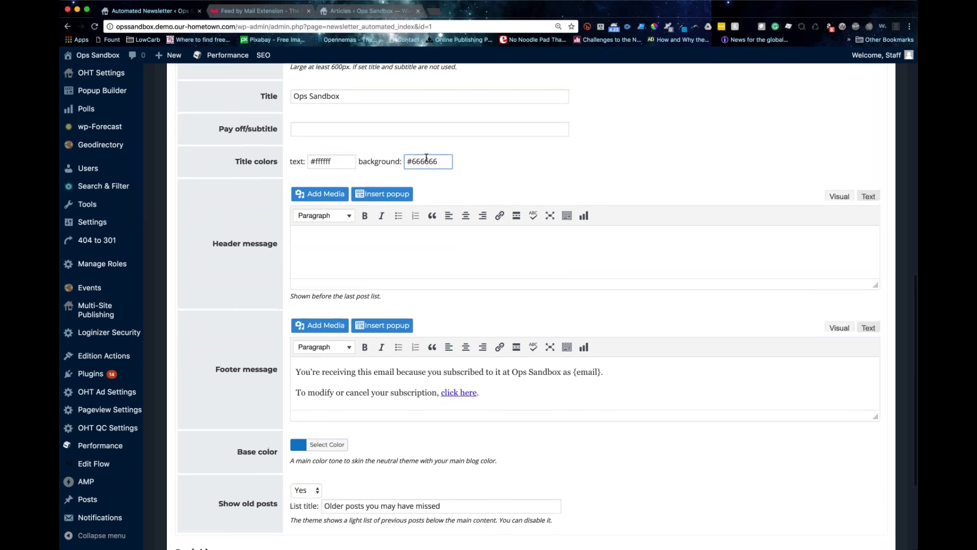
Step: Write 'Test Message' in the empty header message editor
{"action": "left_click", "coordinate": [327, 253]}
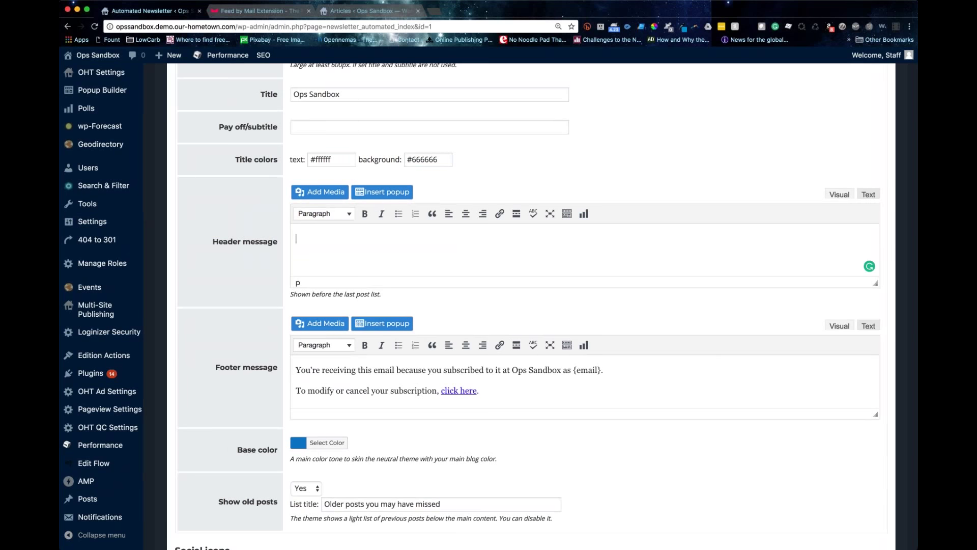
{"action": "left_click", "coordinate": [294, 370]}
{"action": "scroll", "coordinate": [489, 305], "scroll_direction": "left", "scroll_amount": 1}
{"action": "scroll", "coordinate": [328, 239], "scroll_direction": "right", "scroll_amount": 1}
{"action": "left_click", "coordinate": [327, 239]}
{"action": "type", "text": "Test Message"}
Step: Insert the 728x90 sample ad banner into the header message, full size and centred
{"action": "left_click", "coordinate": [324, 192]}
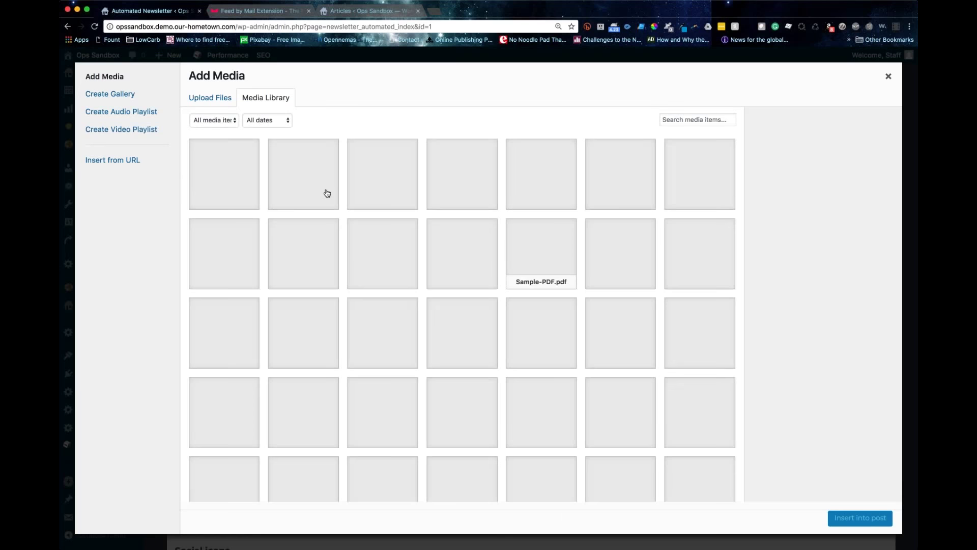
{"action": "left_click", "coordinate": [324, 171]}
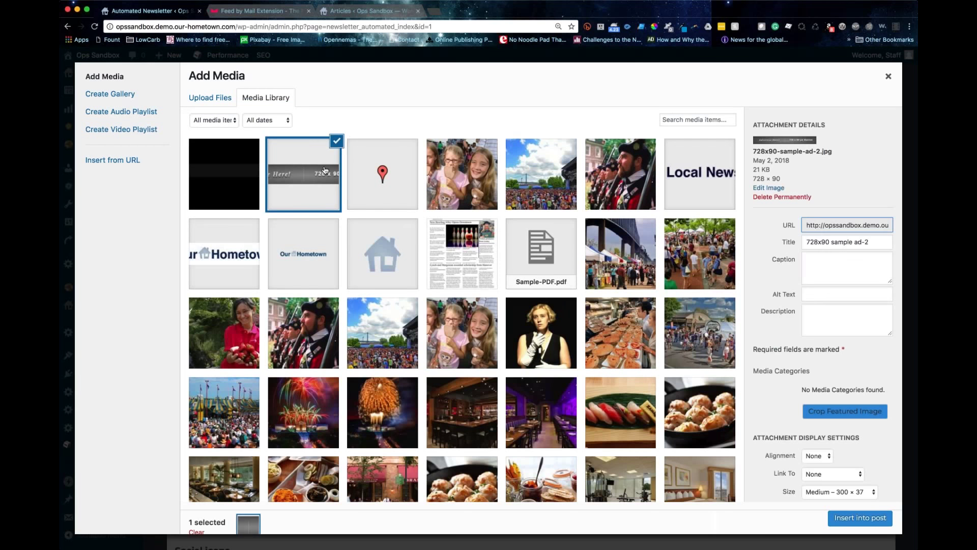
{"action": "left_click", "coordinate": [860, 518]}
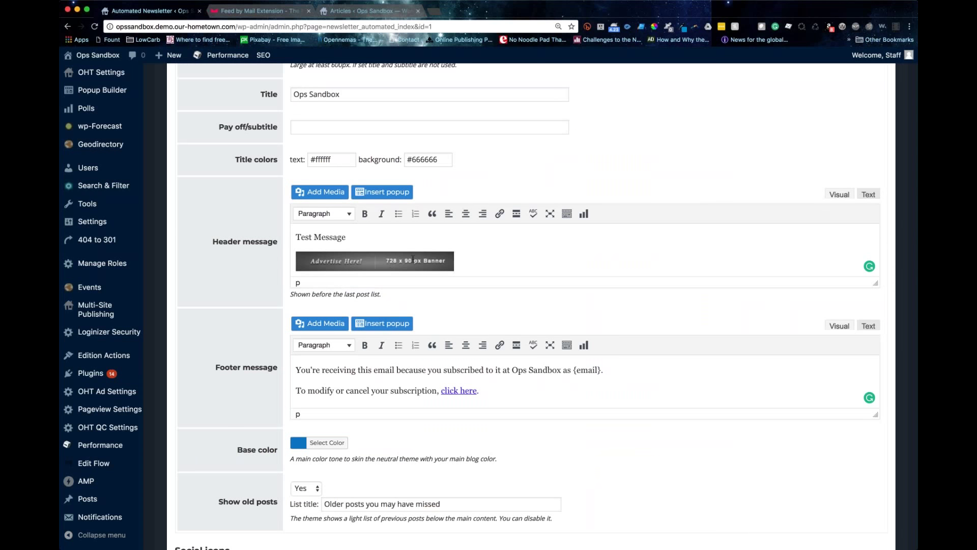
{"action": "left_click", "coordinate": [392, 268]}
{"action": "left_click", "coordinate": [399, 234]}
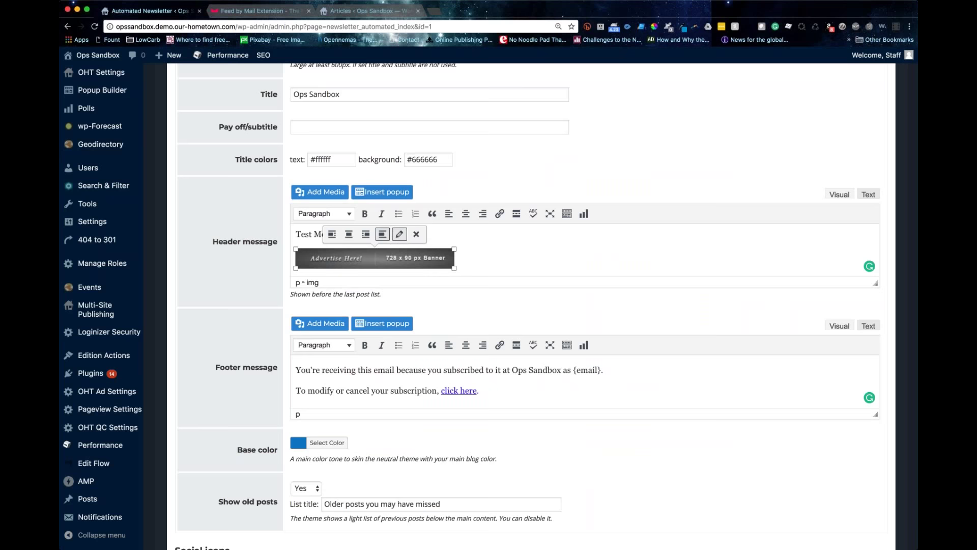
{"action": "left_click", "coordinate": [299, 214]}
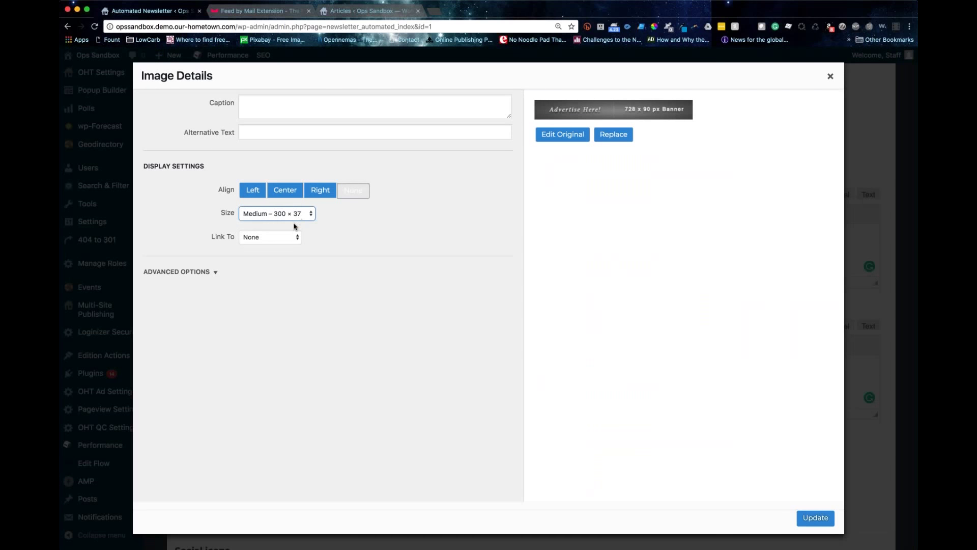
{"action": "left_click", "coordinate": [294, 226]}
{"action": "left_click", "coordinate": [284, 191]}
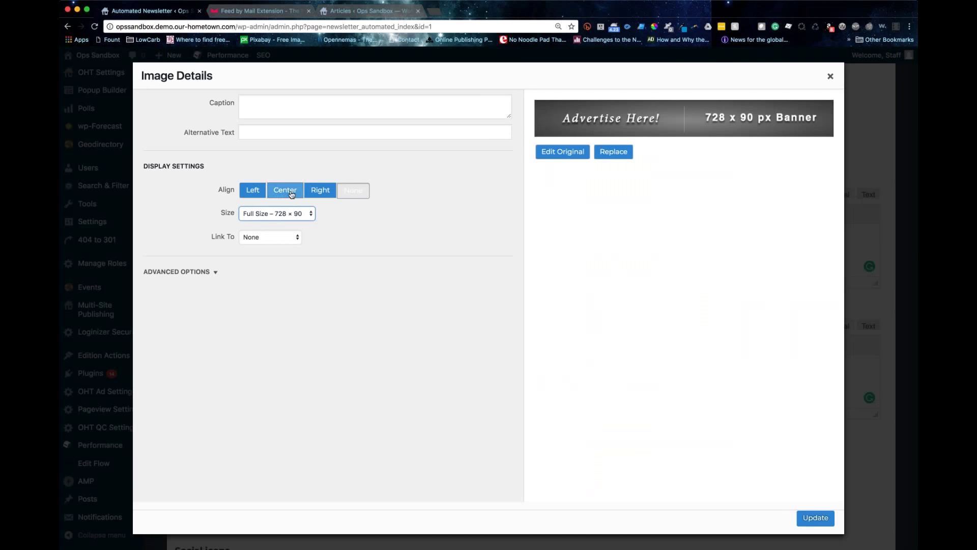
{"action": "left_click", "coordinate": [814, 518]}
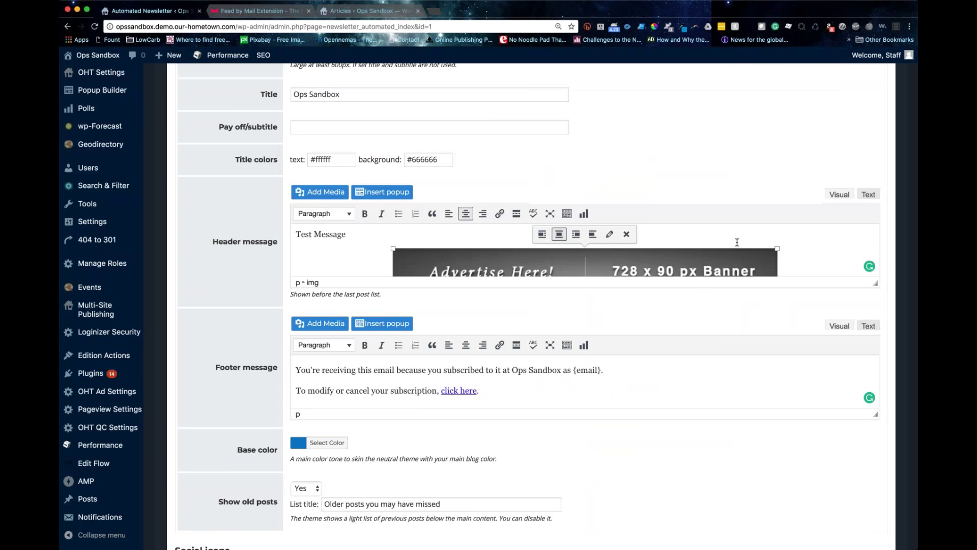
Step: Try linking the banner, retyping 'Test Message' on the line above it
{"action": "left_click", "coordinate": [691, 260]}
{"action": "left_click", "coordinate": [500, 213]}
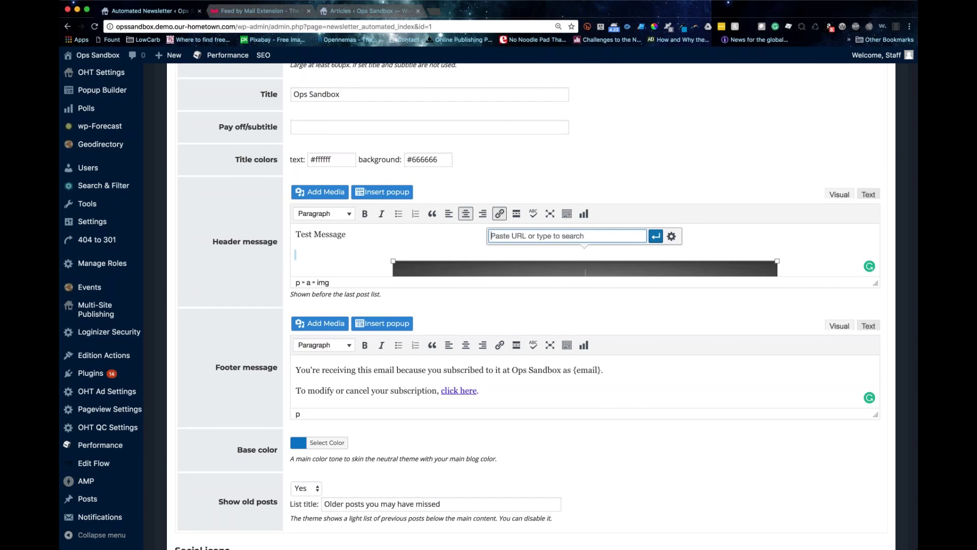
{"action": "left_click", "coordinate": [318, 245]}
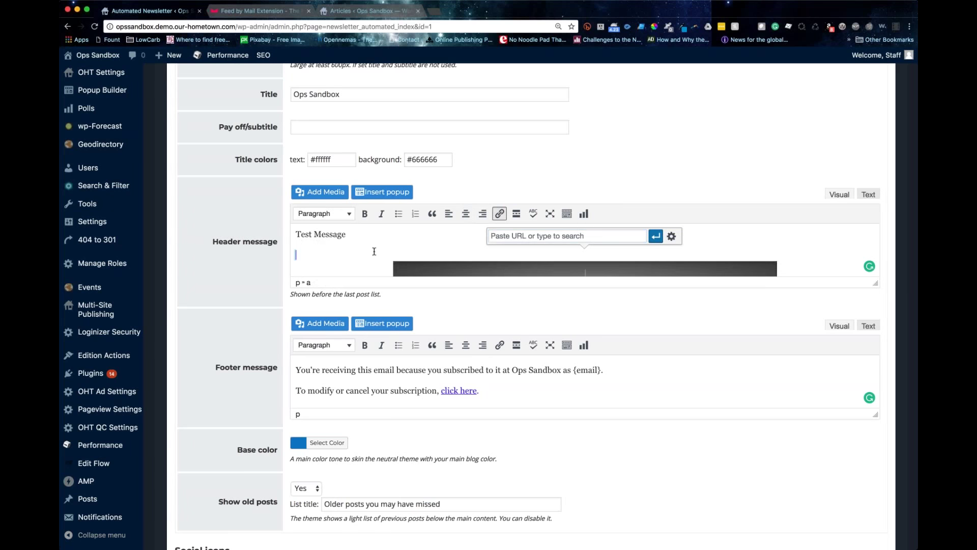
{"action": "scroll", "coordinate": [374, 251], "scroll_direction": "down", "scroll_amount": 2}
{"action": "scroll", "coordinate": [375, 252], "scroll_direction": "up", "scroll_amount": 2}
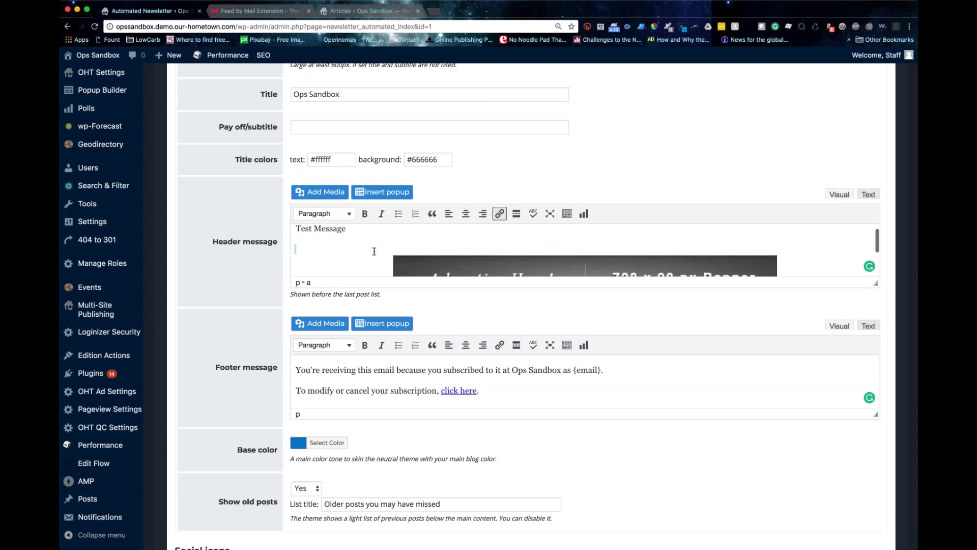
{"action": "scroll", "coordinate": [374, 252], "scroll_direction": "down", "scroll_amount": 1}
{"action": "type", "text": "Test Message"}
{"action": "key", "text": "Return"}
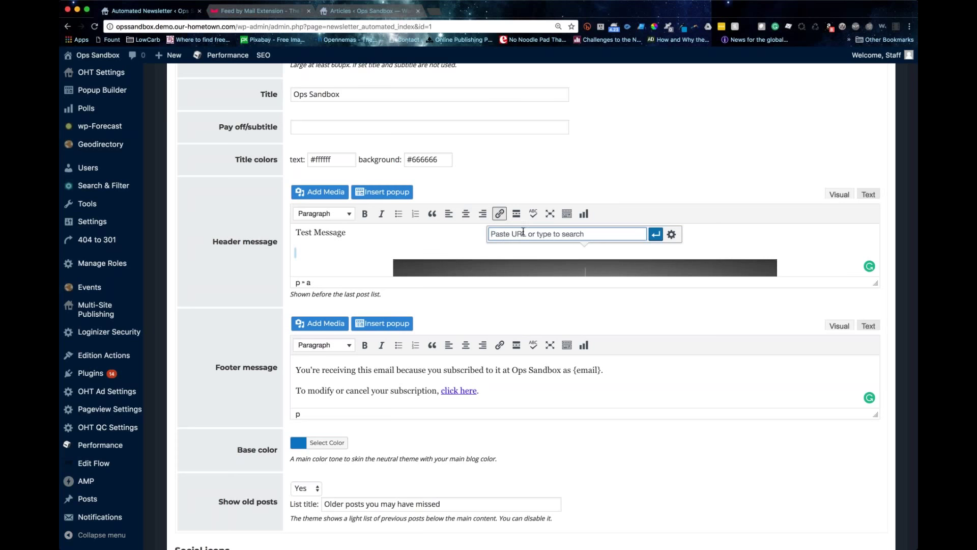
{"action": "left_click", "coordinate": [557, 233]}
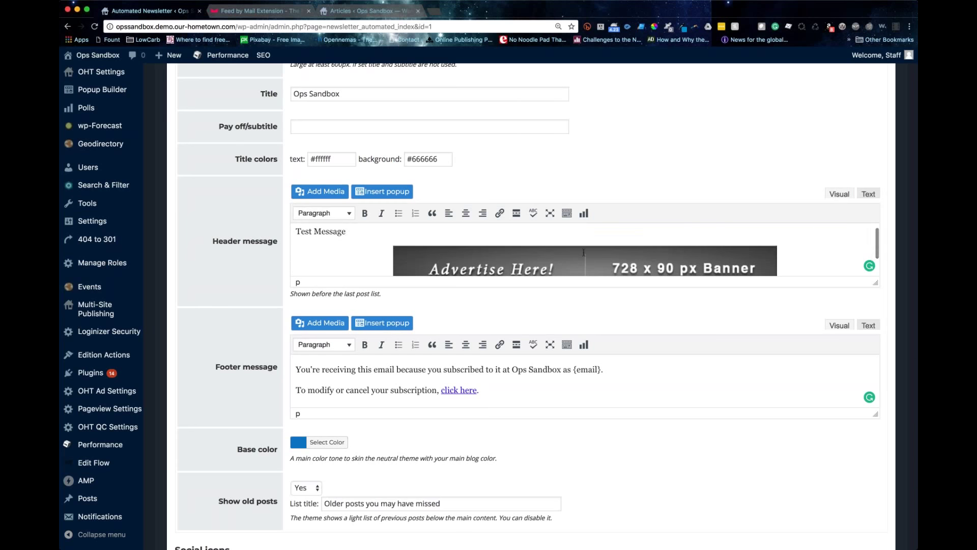
{"action": "left_click", "coordinate": [551, 261]}
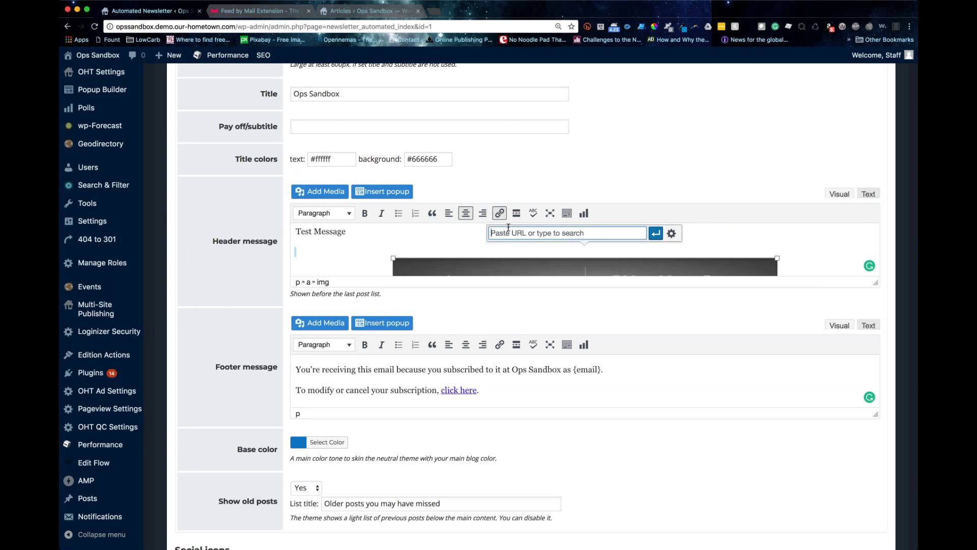
{"action": "left_click", "coordinate": [655, 233]}
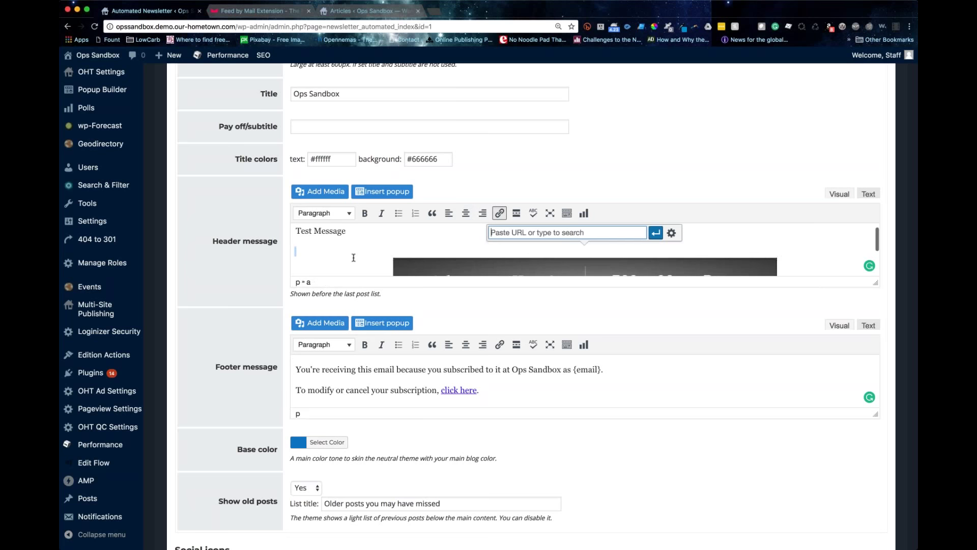
Step: Leave the unfinished link and start editing the footer's unsubscribe line
{"action": "scroll", "coordinate": [354, 257], "scroll_direction": "down", "scroll_amount": 1}
{"action": "scroll", "coordinate": [353, 257], "scroll_direction": "up", "scroll_amount": 1}
{"action": "scroll", "coordinate": [355, 254], "scroll_direction": "down", "scroll_amount": 1}
{"action": "scroll", "coordinate": [352, 247], "scroll_direction": "up", "scroll_amount": 1}
{"action": "scroll", "coordinate": [347, 243], "scroll_direction": "down", "scroll_amount": 1}
{"action": "scroll", "coordinate": [347, 243], "scroll_direction": "up", "scroll_amount": 1}
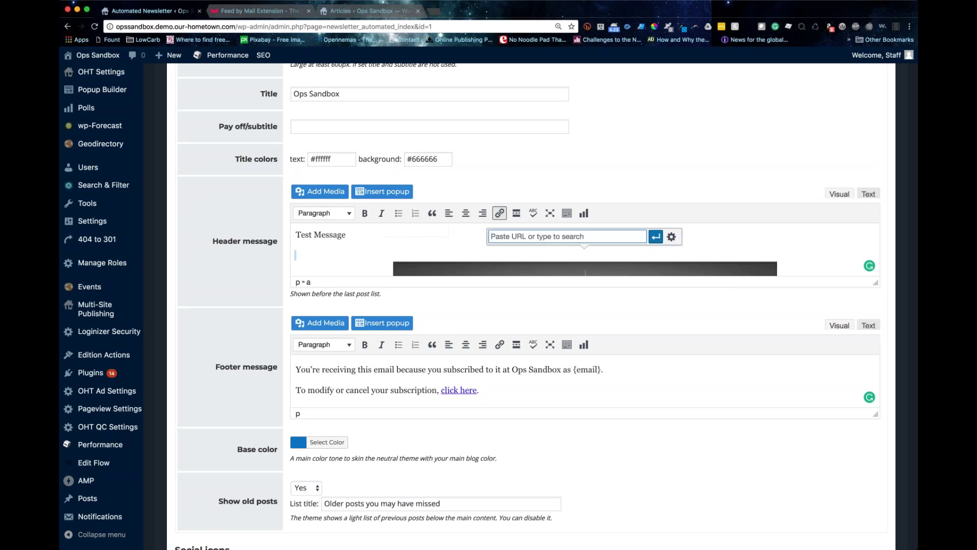
{"action": "key", "text": "super+Tab"}
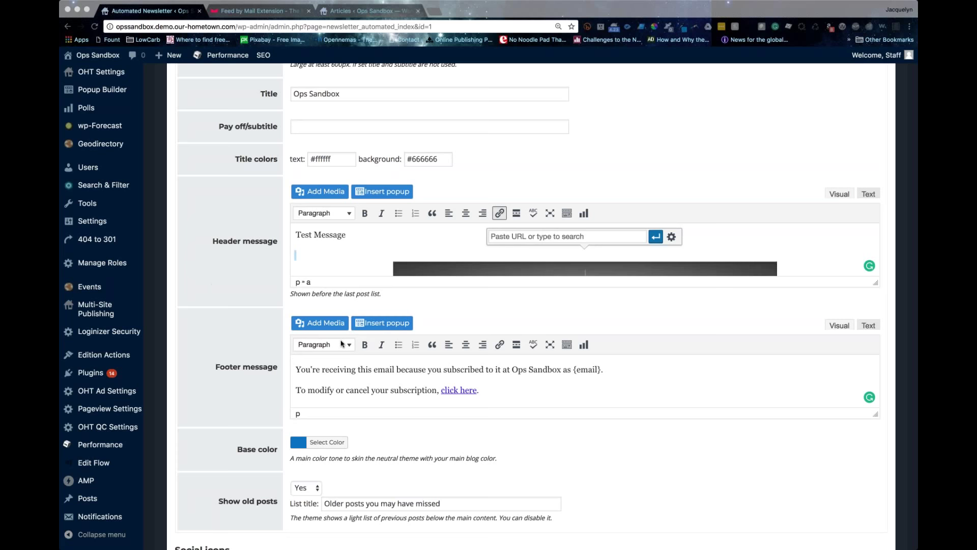
{"action": "left_click", "coordinate": [300, 390]}
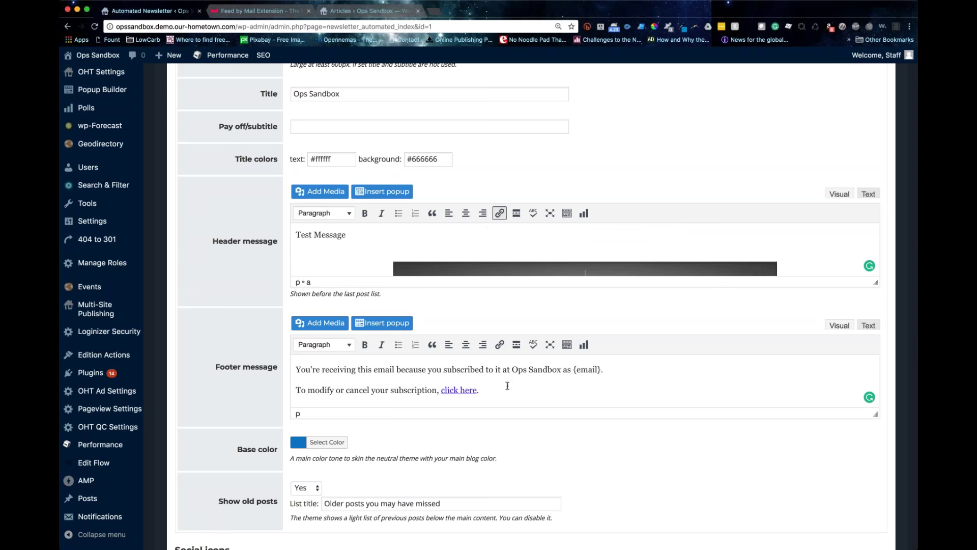
{"action": "left_click_drag", "start_coordinate": [507, 385], "coordinate": [225, 386]}
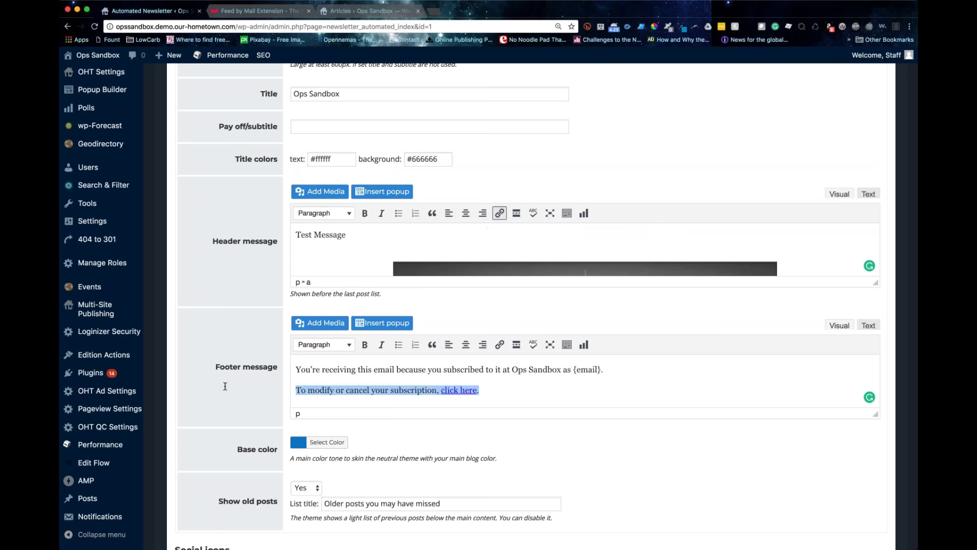
{"action": "left_click", "coordinate": [317, 381]}
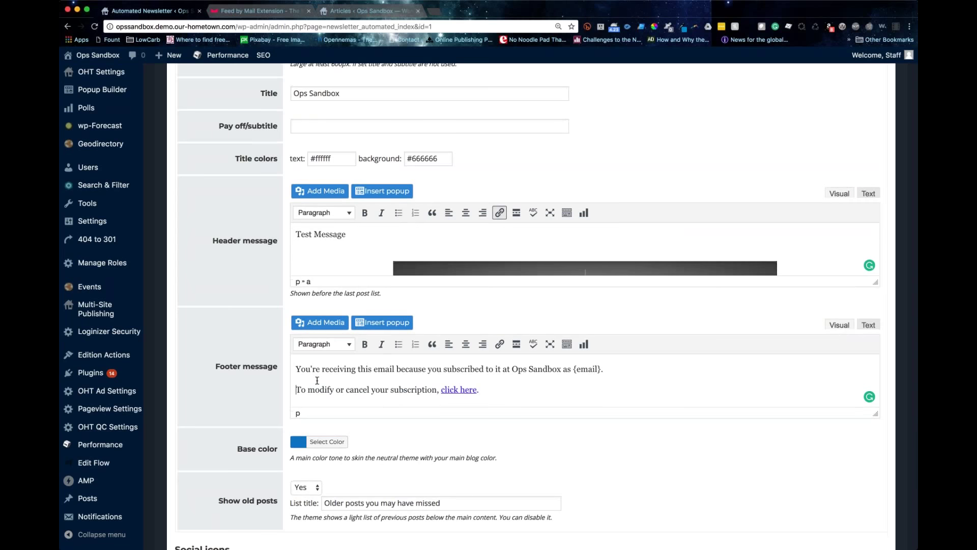
{"action": "scroll", "coordinate": [317, 381], "scroll_direction": "down", "scroll_amount": 4}
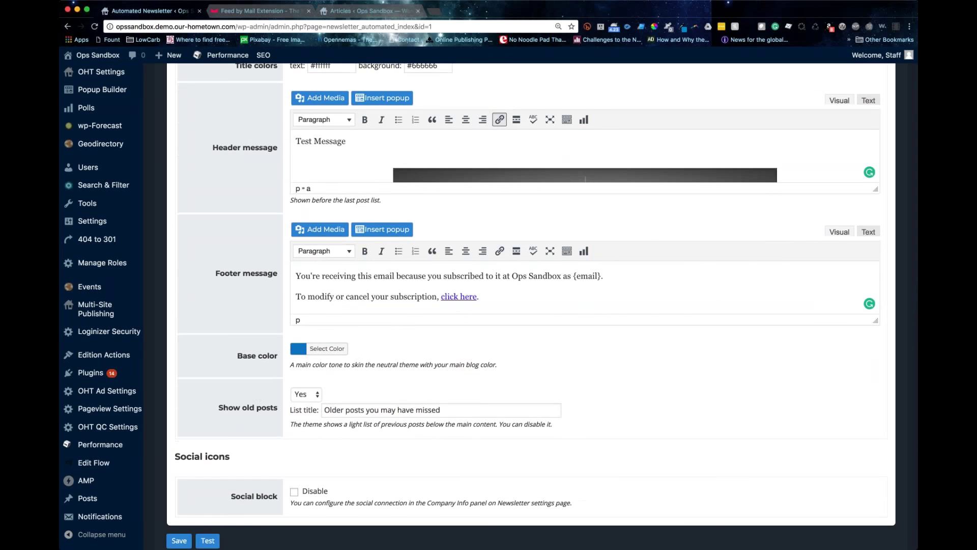
{"action": "scroll", "coordinate": [317, 381], "scroll_direction": "down", "scroll_amount": 1}
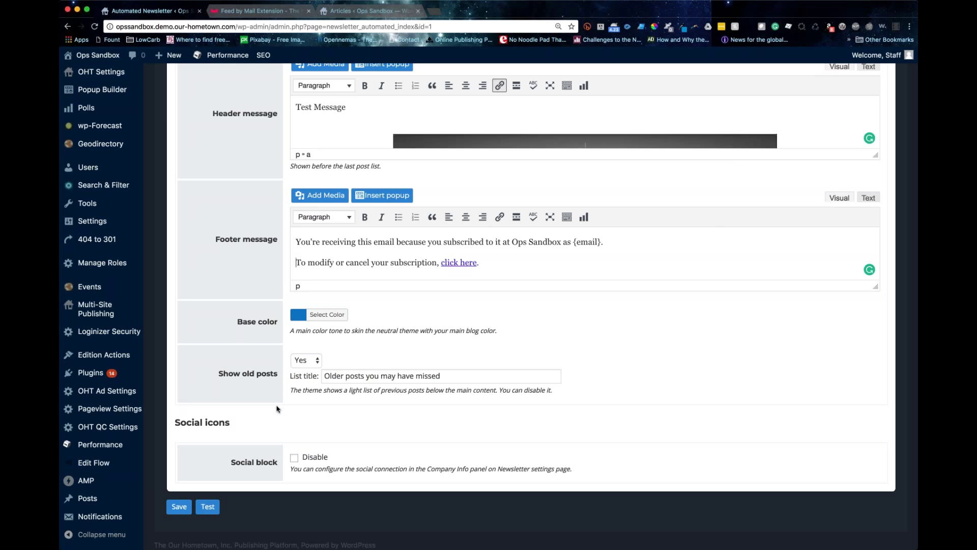
{"action": "scroll", "coordinate": [280, 412], "scroll_direction": "down", "scroll_amount": 2}
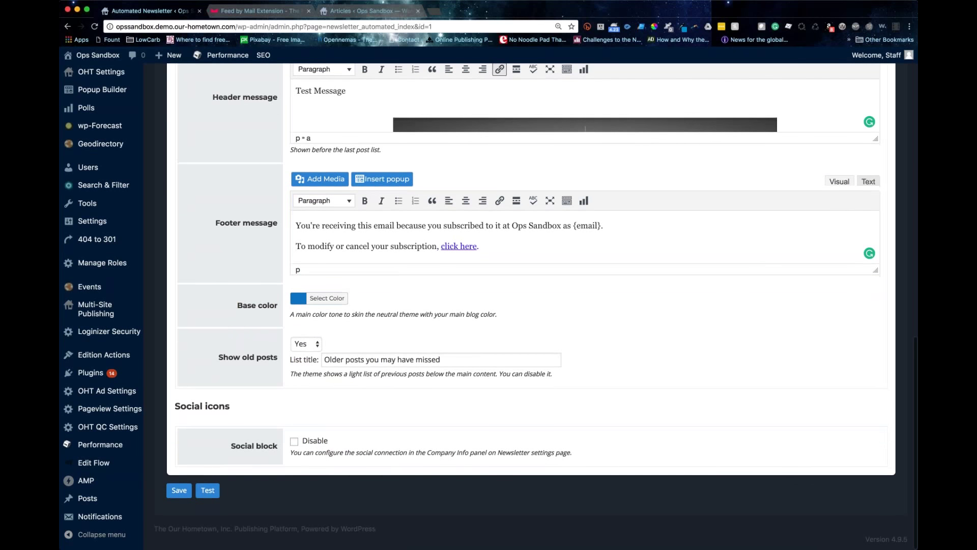
{"action": "left_click", "coordinate": [295, 442]}
{"action": "left_click", "coordinate": [294, 442]}
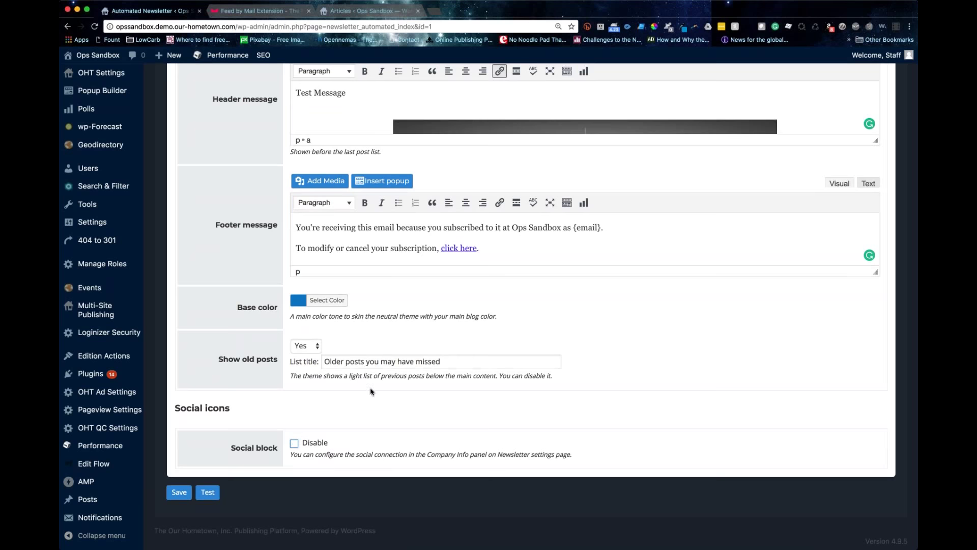
{"action": "scroll", "coordinate": [370, 391], "scroll_direction": "up", "scroll_amount": 3}
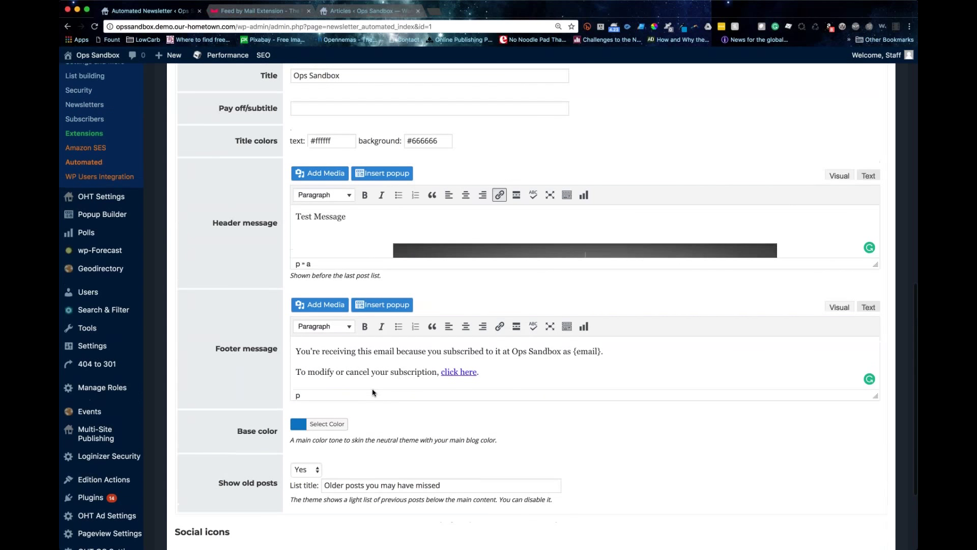
{"action": "scroll", "coordinate": [373, 392], "scroll_direction": "up", "scroll_amount": 15}
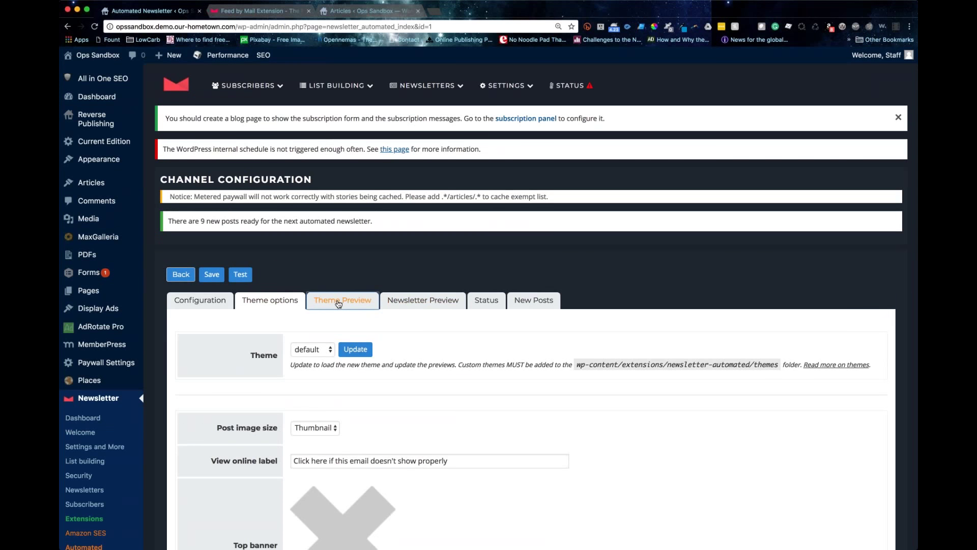
Step: Preview how the default theme renders the email
{"action": "left_click", "coordinate": [338, 303]}
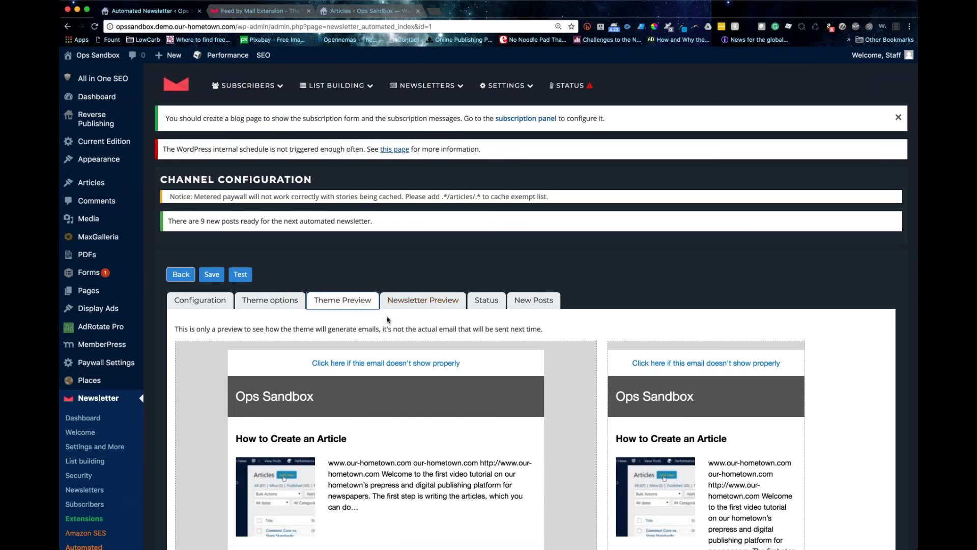
{"action": "scroll", "coordinate": [387, 319], "scroll_direction": "down", "scroll_amount": 5}
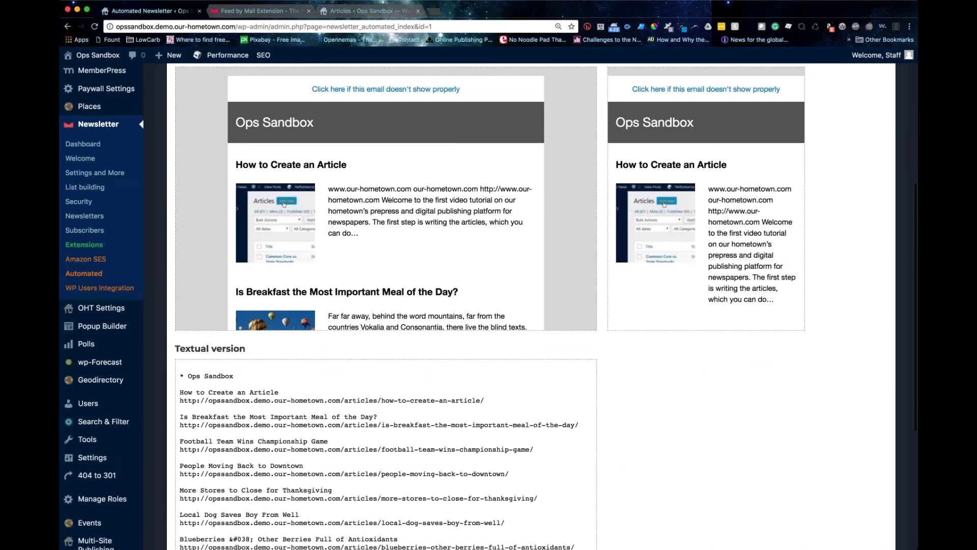
{"action": "scroll", "coordinate": [386, 199], "scroll_direction": "down", "scroll_amount": 10}
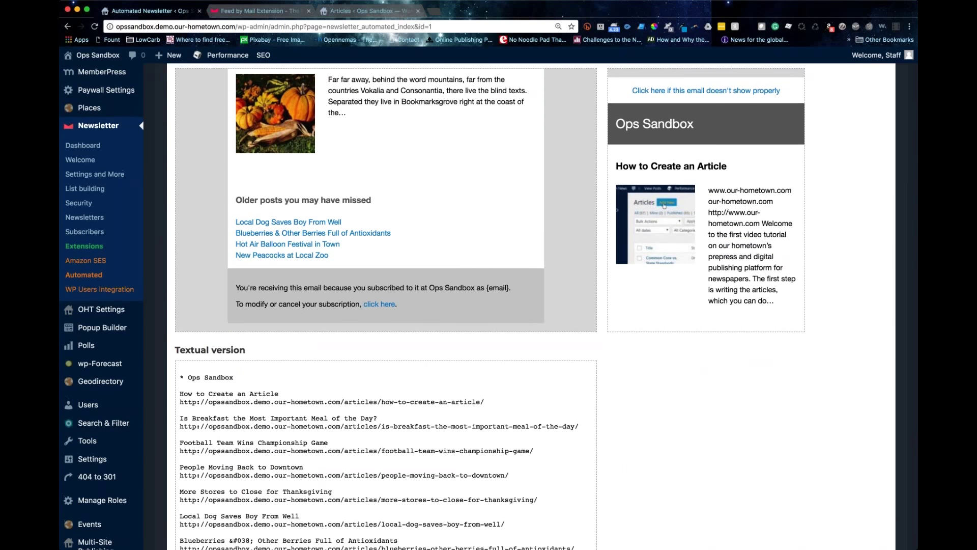
{"action": "scroll", "coordinate": [286, 501], "scroll_direction": "up", "scroll_amount": 2}
{"action": "scroll", "coordinate": [365, 370], "scroll_direction": "up", "scroll_amount": 10}
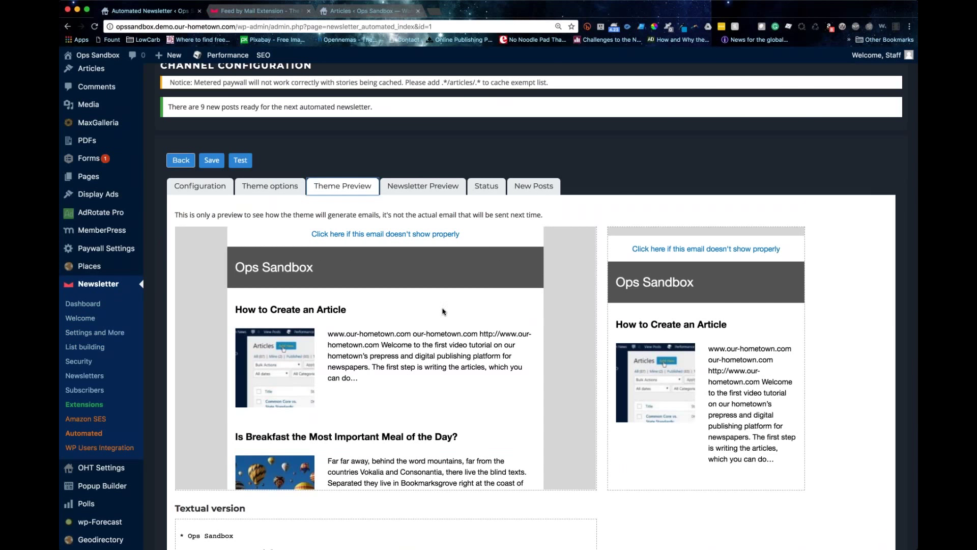
{"action": "scroll", "coordinate": [424, 318], "scroll_direction": "up", "scroll_amount": 1}
Step: Compare the newsletter preview with the theme preview, then show Status: never sent, 3 subscribers
{"action": "left_click", "coordinate": [423, 186]}
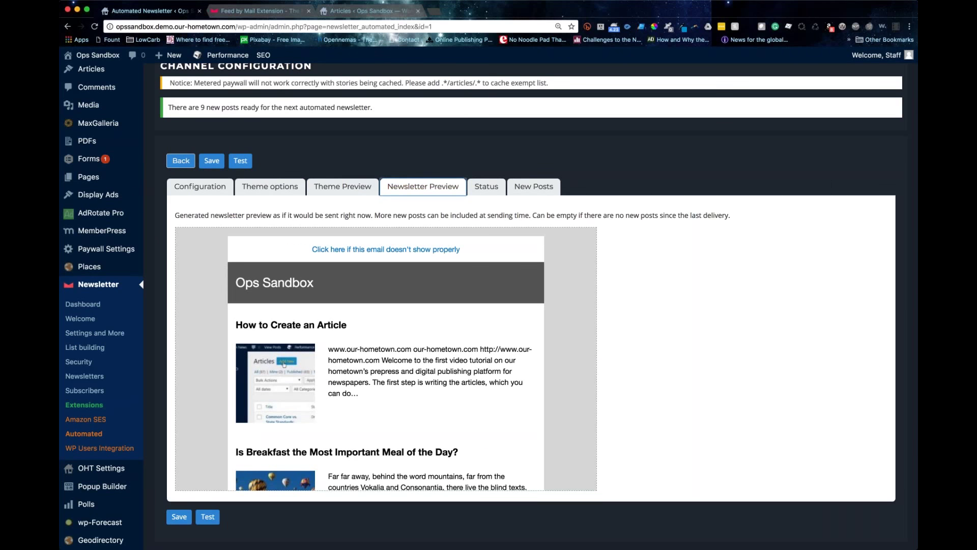
{"action": "scroll", "coordinate": [374, 406], "scroll_direction": "down", "scroll_amount": 15}
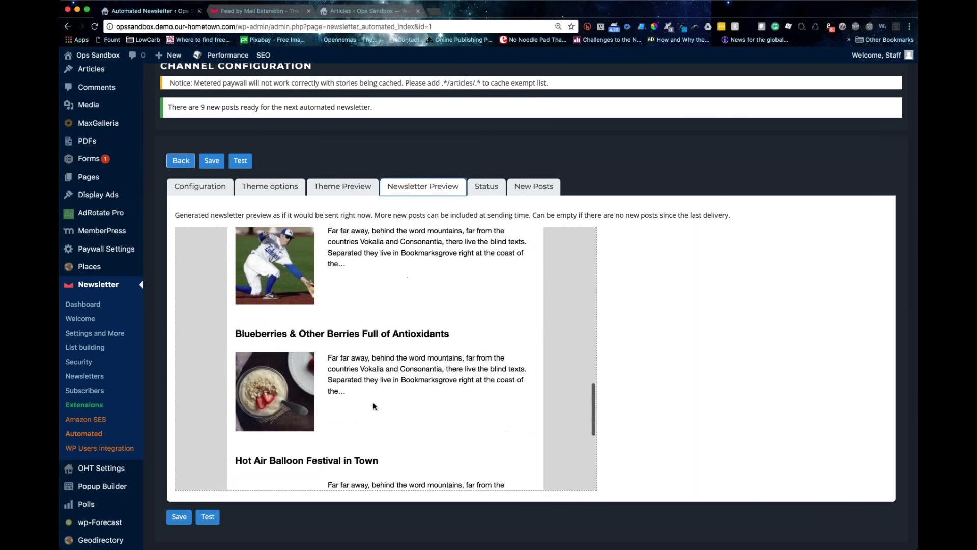
{"action": "scroll", "coordinate": [375, 407], "scroll_direction": "down", "scroll_amount": 1}
{"action": "scroll", "coordinate": [375, 406], "scroll_direction": "down", "scroll_amount": 4}
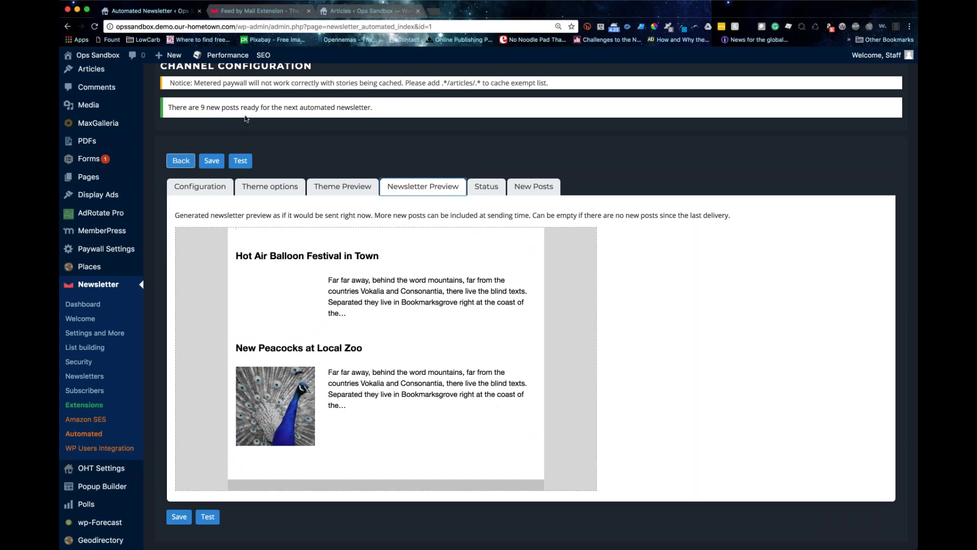
{"action": "left_click", "coordinate": [329, 186]}
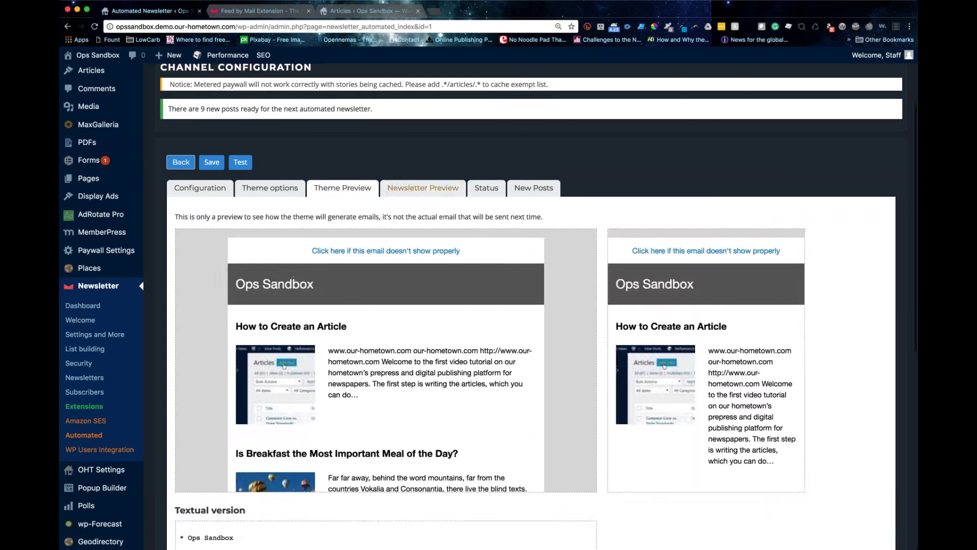
{"action": "left_click", "coordinate": [423, 186]}
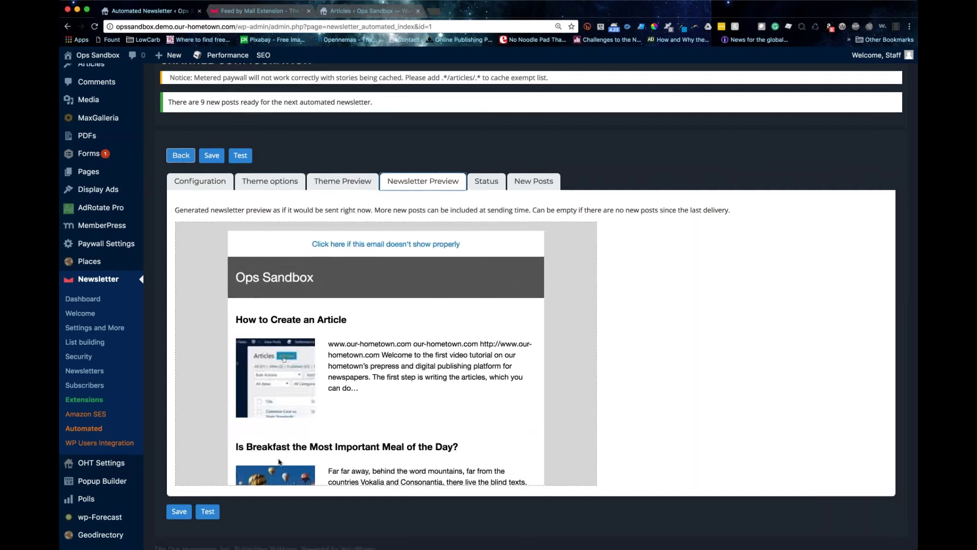
{"action": "left_click", "coordinate": [485, 184]}
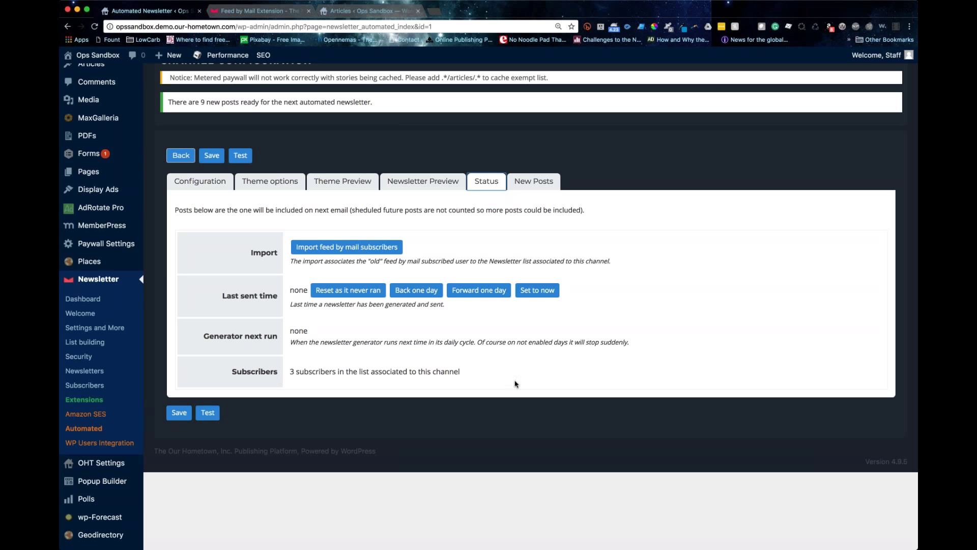
Step: Scroll the newsletter preview again, glance at Status and the nine New Posts, and reopen Theme options
{"action": "scroll", "coordinate": [515, 384], "scroll_direction": "down", "scroll_amount": 5}
{"action": "scroll", "coordinate": [515, 383], "scroll_direction": "up", "scroll_amount": 6}
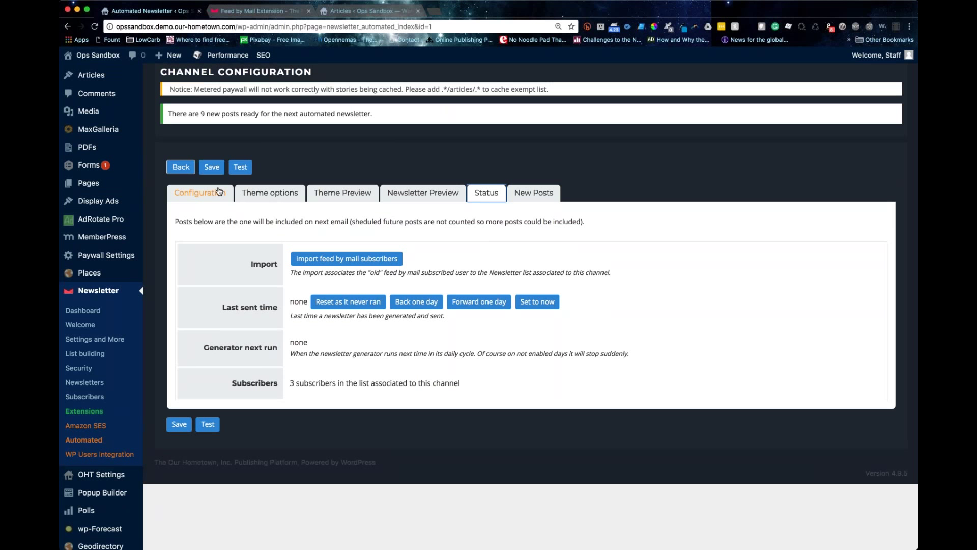
{"action": "left_click", "coordinate": [422, 193]}
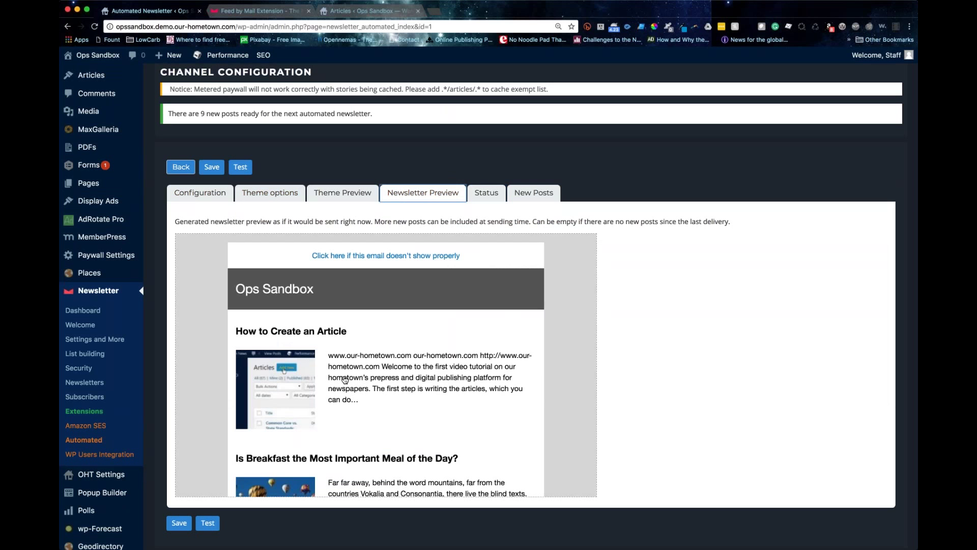
{"action": "scroll", "coordinate": [346, 379], "scroll_direction": "down", "scroll_amount": 10}
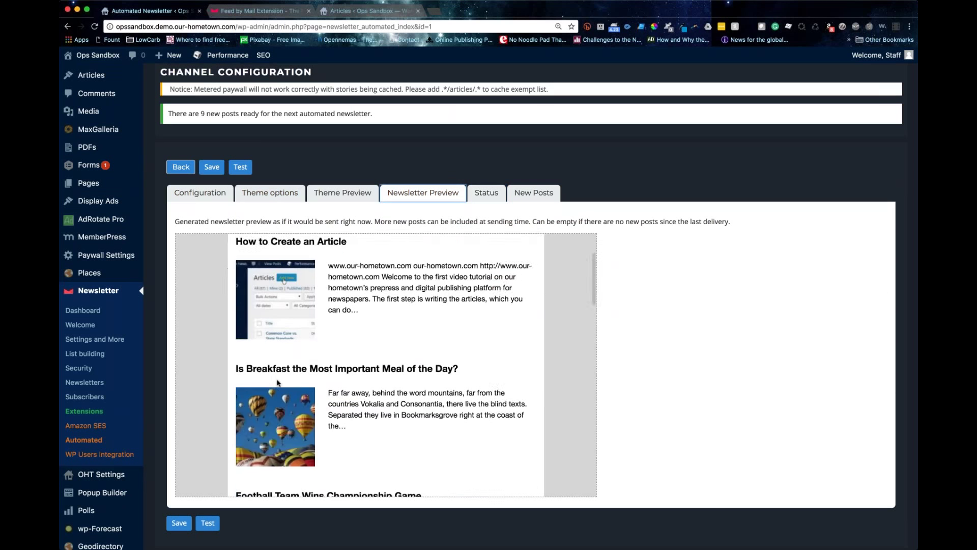
{"action": "scroll", "coordinate": [386, 365], "scroll_direction": "down", "scroll_amount": 10}
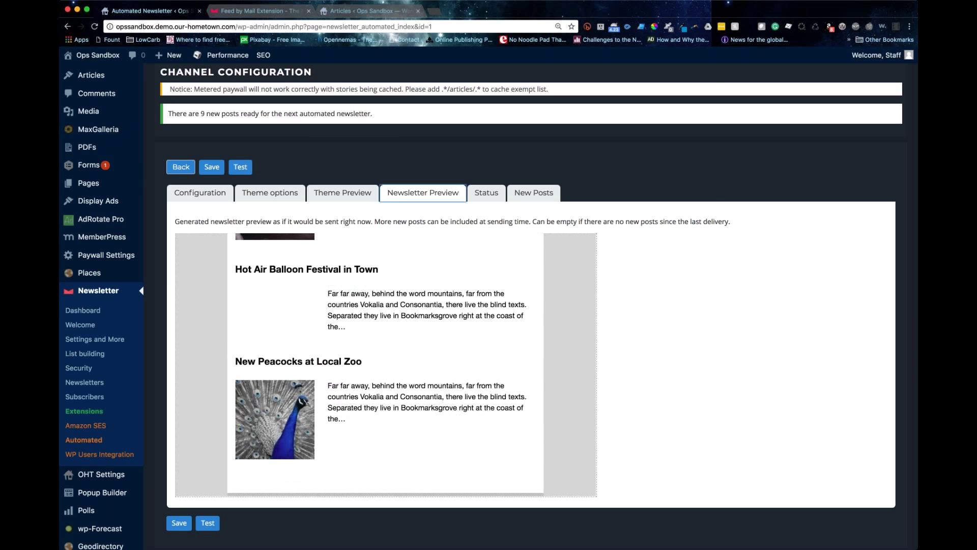
{"action": "scroll", "coordinate": [386, 365], "scroll_direction": "up", "scroll_amount": 20}
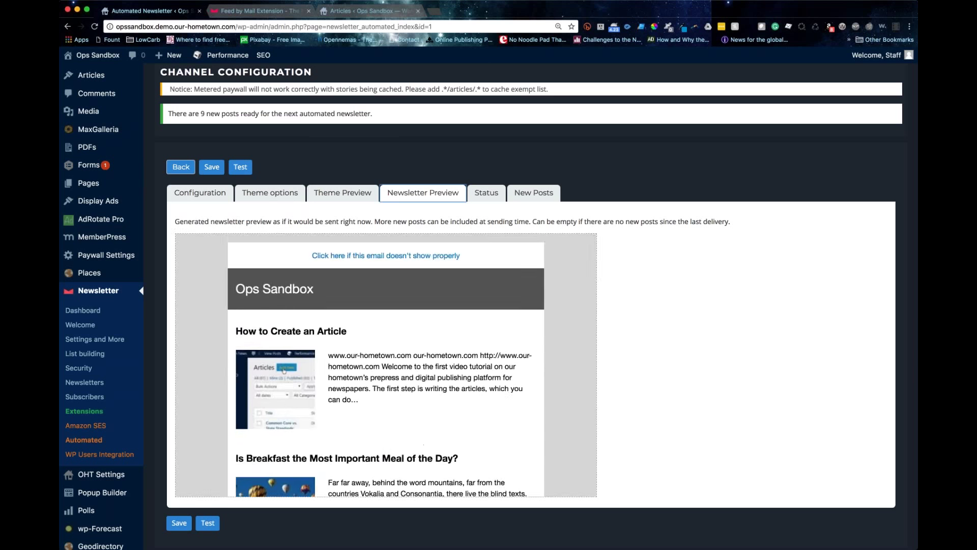
{"action": "left_click", "coordinate": [500, 196]}
{"action": "left_click", "coordinate": [533, 193]}
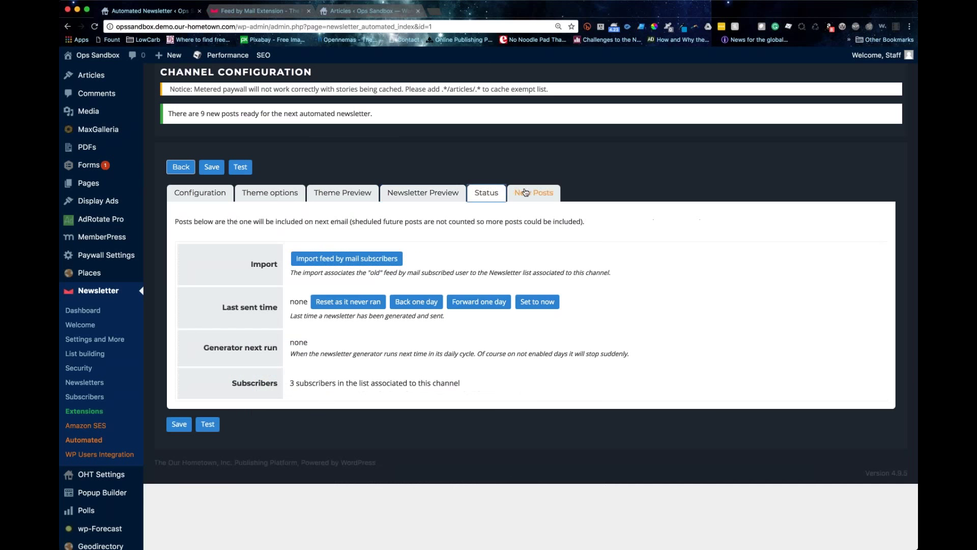
{"action": "left_click", "coordinate": [270, 193]}
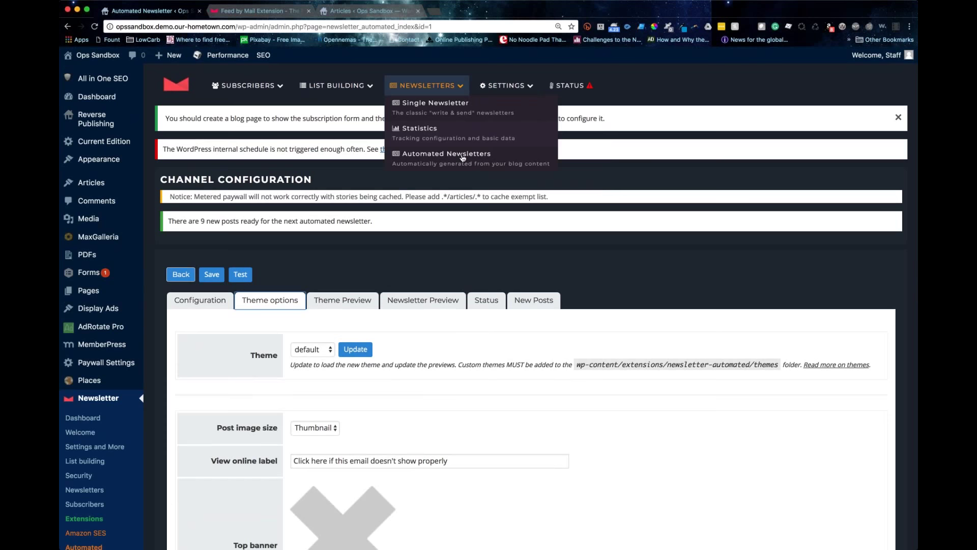
Step: Open the automated list and statistics in new tabs, view Automated Channel's configuration, then switch to La Vernia News
{"action": "left_click", "coordinate": [469, 164], "text": "super"}
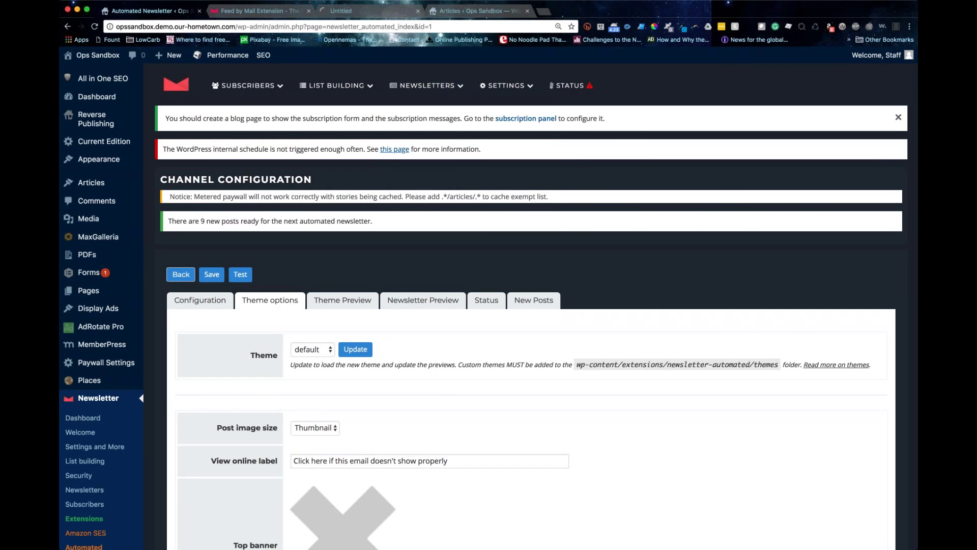
{"action": "left_click", "coordinate": [434, 135], "text": "super"}
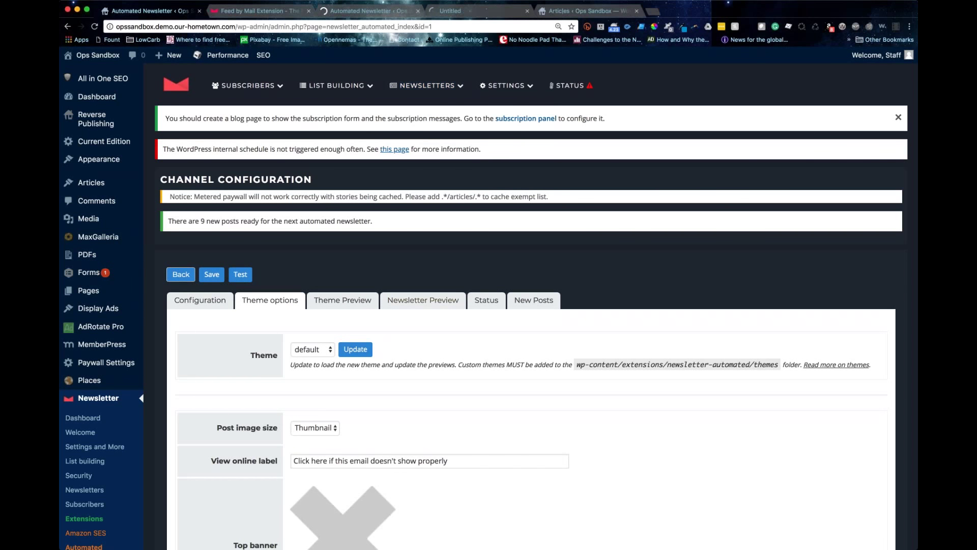
{"action": "left_click", "coordinate": [209, 302]}
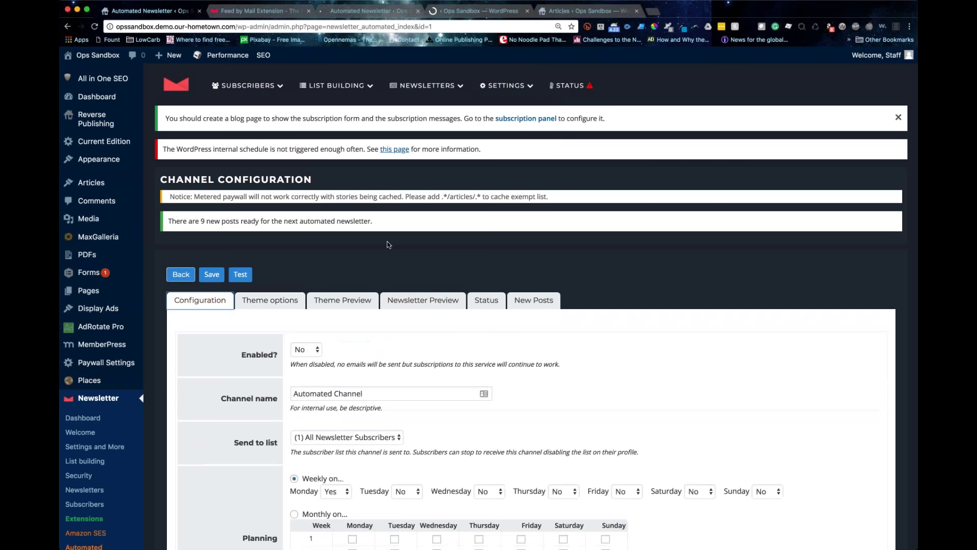
{"action": "scroll", "coordinate": [389, 245], "scroll_direction": "down", "scroll_amount": 4}
{"action": "scroll", "coordinate": [388, 245], "scroll_direction": "up", "scroll_amount": 4}
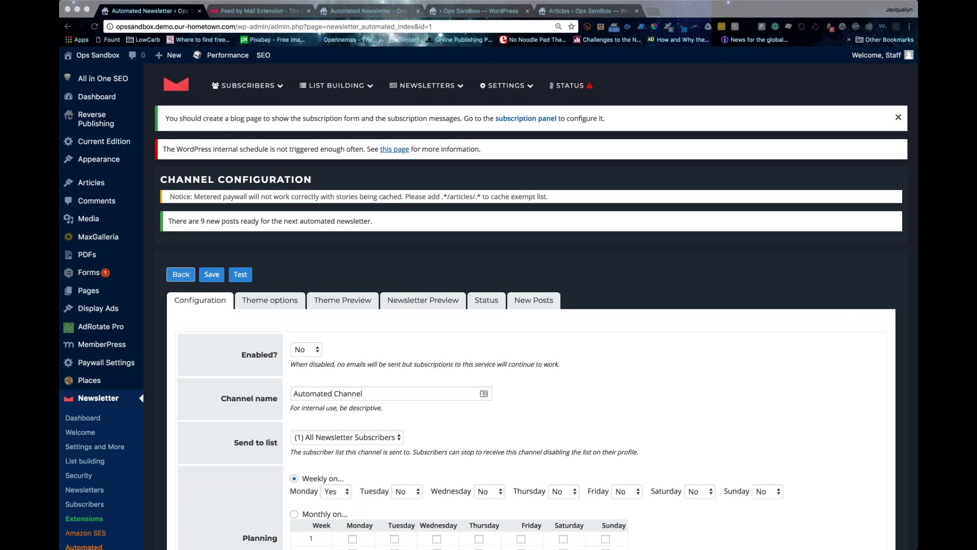
{"action": "left_click_drag", "start_coordinate": [400, 9], "coordinate": [363, 11]}
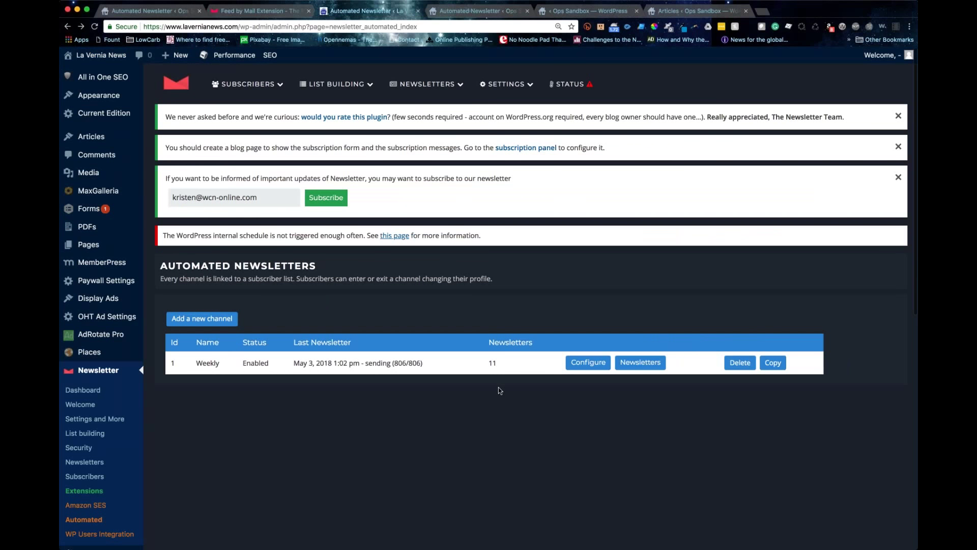
Step: List the Weekly channel's newsletters and preview the April 26, 2018 issue
{"action": "left_click", "coordinate": [632, 367]}
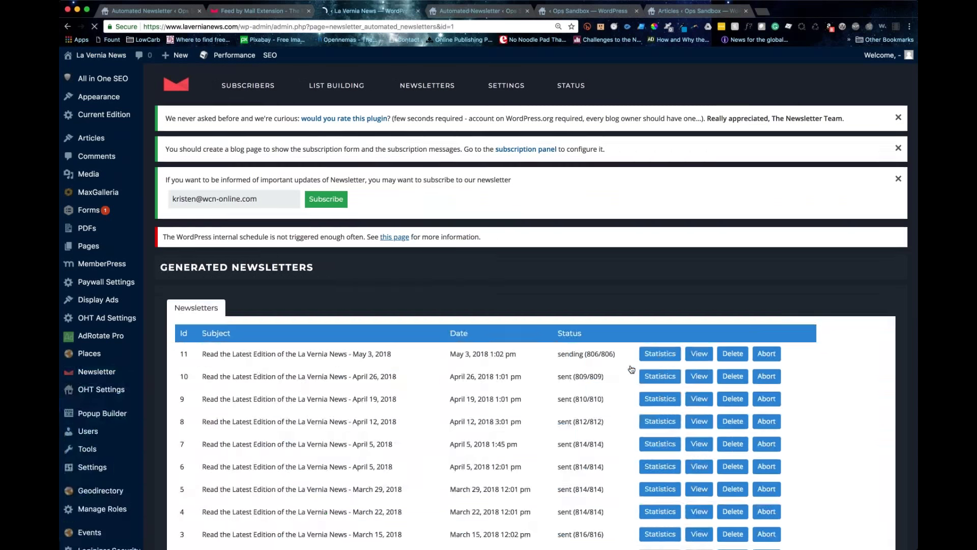
{"action": "scroll", "coordinate": [609, 381], "scroll_direction": "down", "scroll_amount": 1}
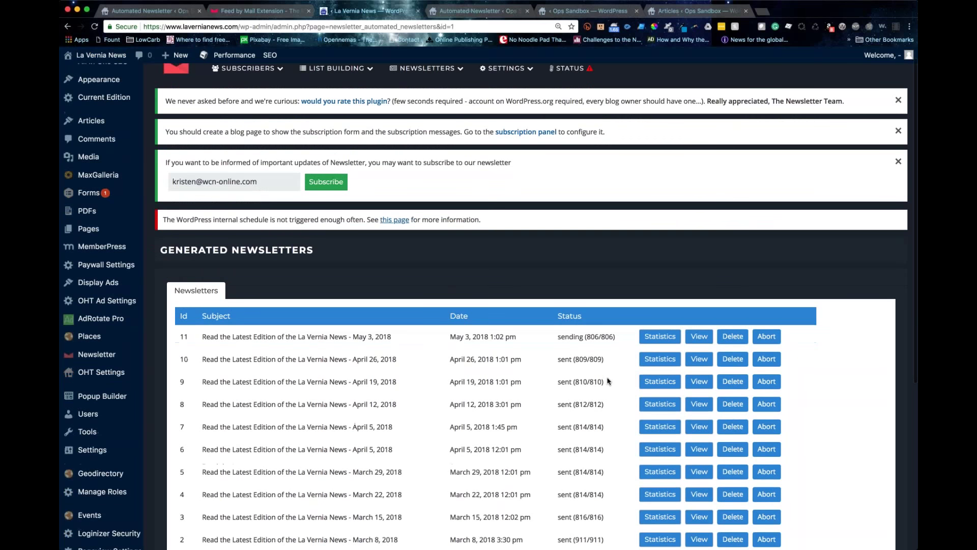
{"action": "scroll", "coordinate": [609, 381], "scroll_direction": "down", "scroll_amount": 5}
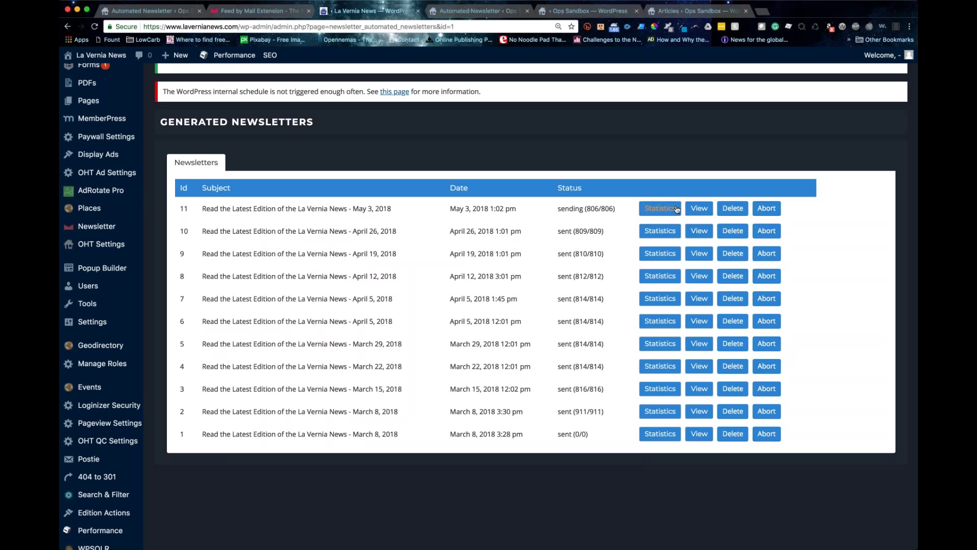
{"action": "left_click", "coordinate": [699, 231]}
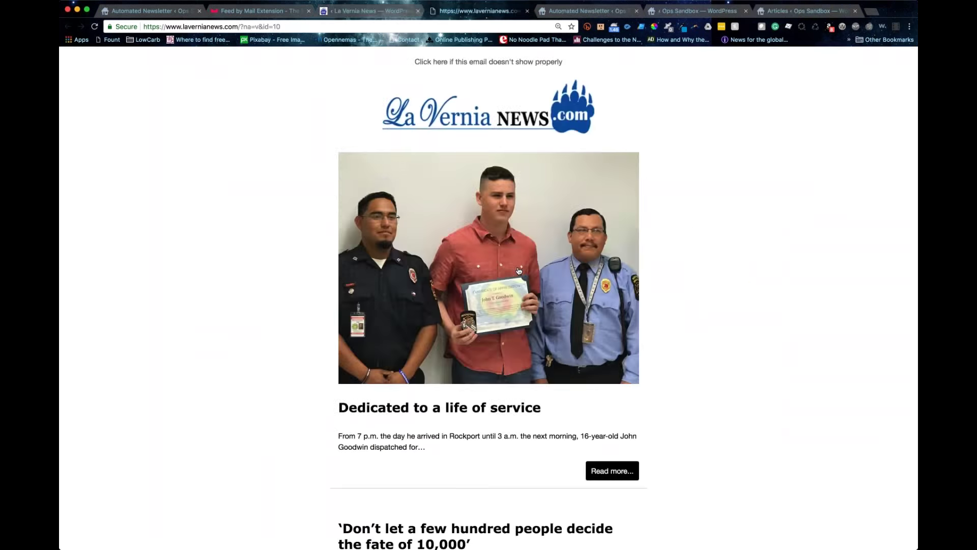
{"action": "scroll", "coordinate": [519, 271], "scroll_direction": "down", "scroll_amount": 6}
{"action": "scroll", "coordinate": [518, 271], "scroll_direction": "down", "scroll_amount": 20}
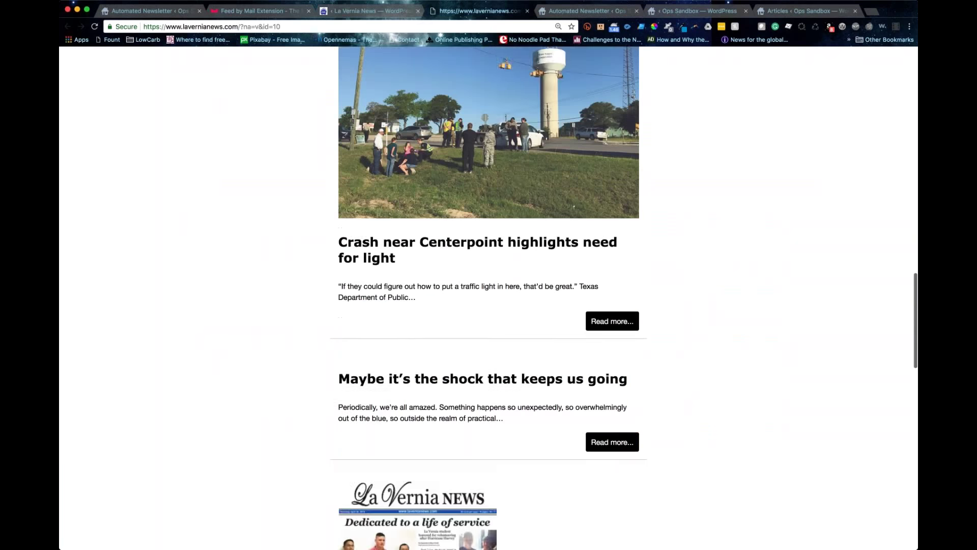
{"action": "scroll", "coordinate": [488, 275], "scroll_direction": "down", "scroll_amount": 10}
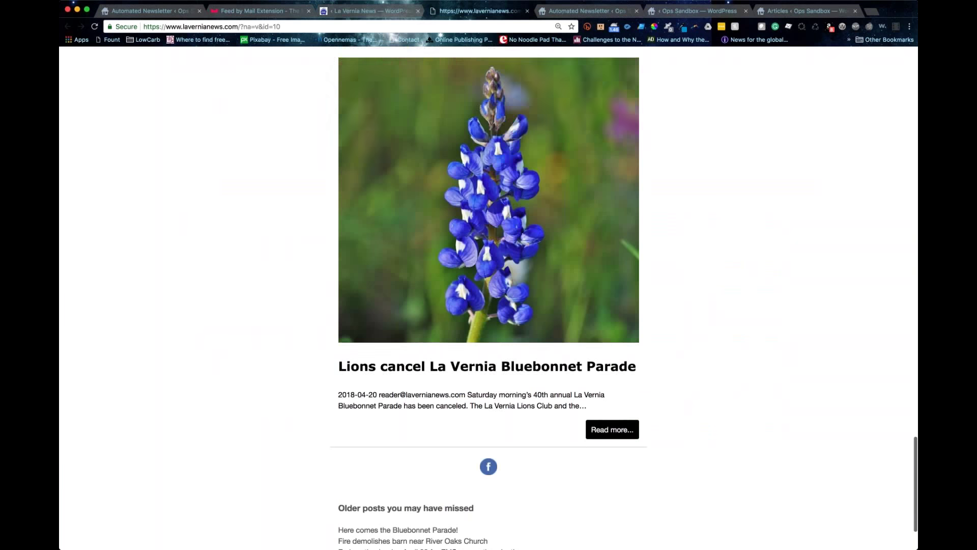
{"action": "left_click_drag", "start_coordinate": [337, 422], "coordinate": [524, 461]}
{"action": "left_click", "coordinate": [610, 421]}
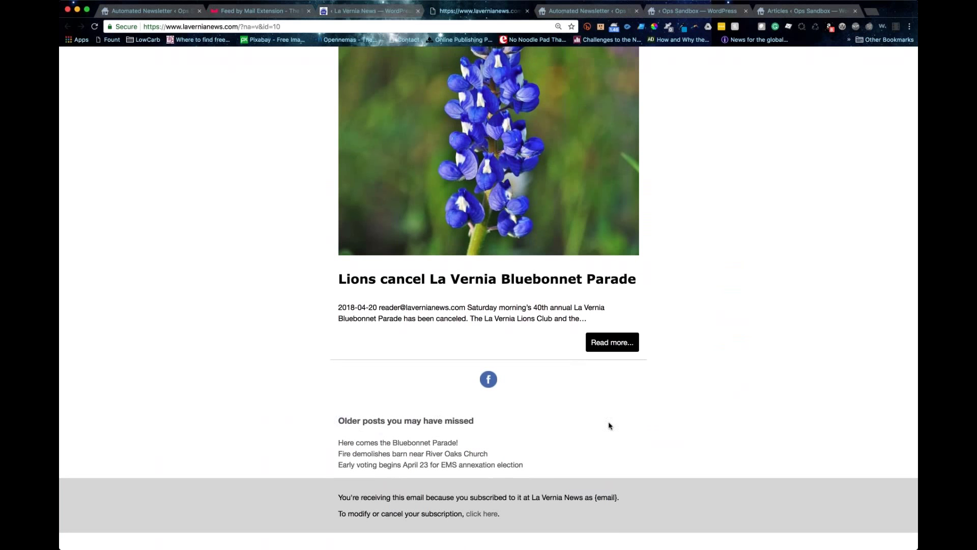
{"action": "scroll", "coordinate": [610, 421], "scroll_direction": "up", "scroll_amount": 20}
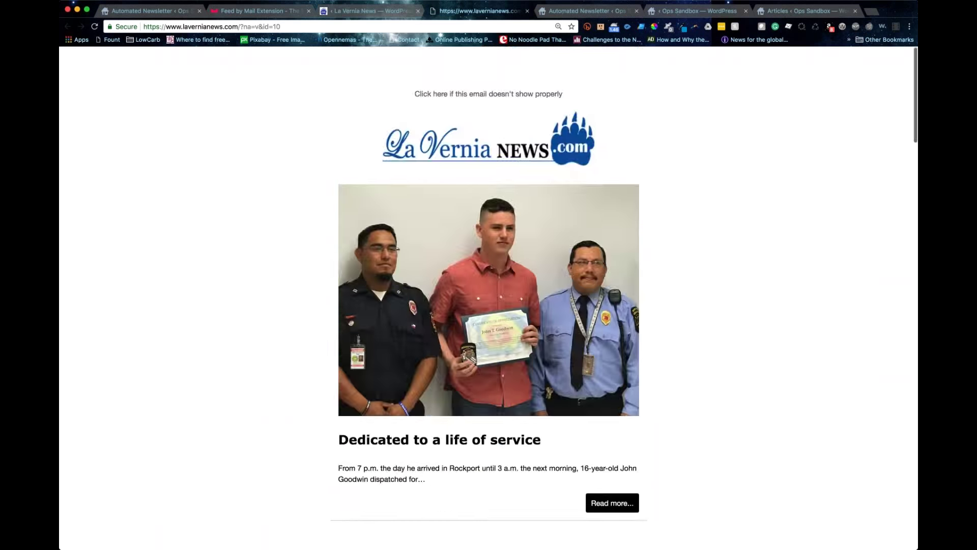
Step: Close the newsletter preview to return to the Generated Newsletters list with the May 3, 2018 edition
{"action": "left_click", "coordinate": [527, 10]}
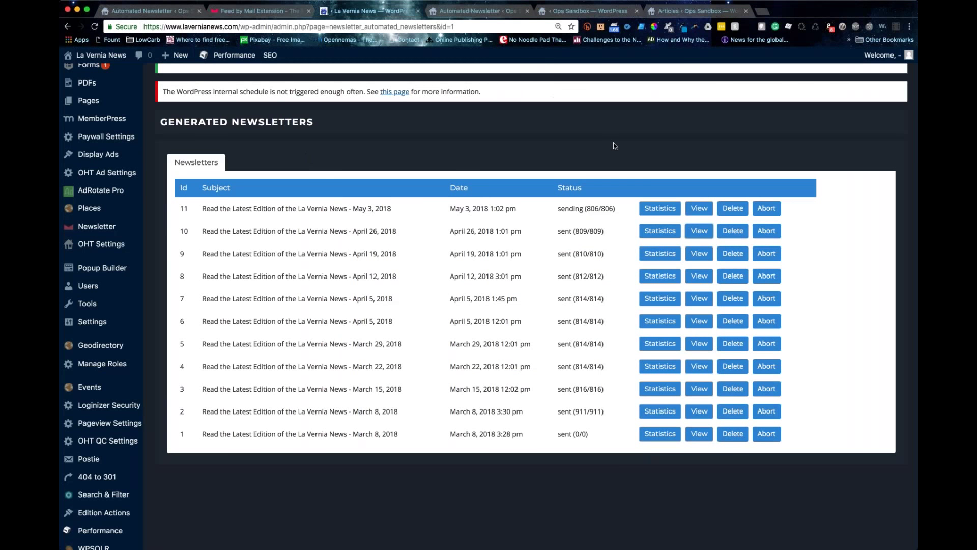
{"action": "scroll", "coordinate": [613, 143], "scroll_direction": "up", "scroll_amount": 3}
{"action": "scroll", "coordinate": [613, 143], "scroll_direction": "down", "scroll_amount": 3}
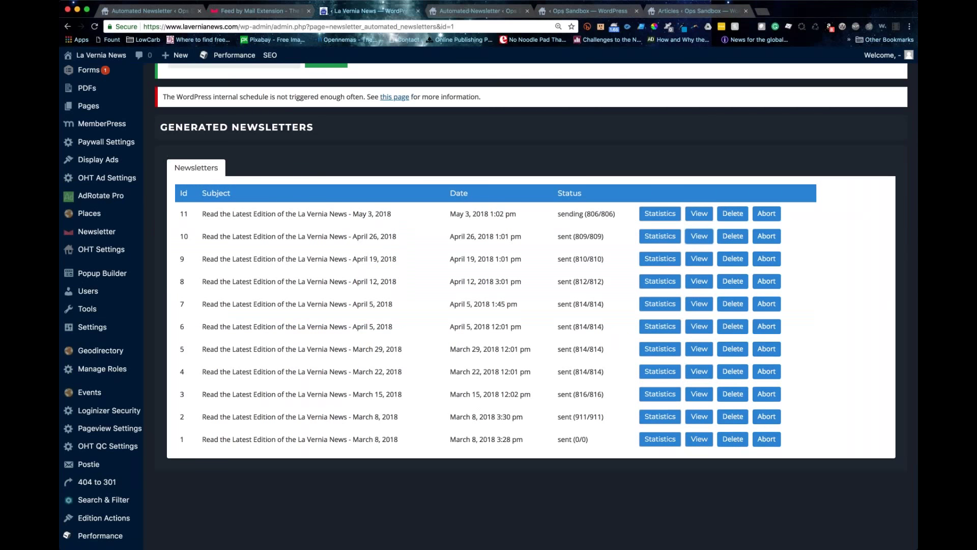
{"action": "mouse_move", "coordinate": [233, 60]}
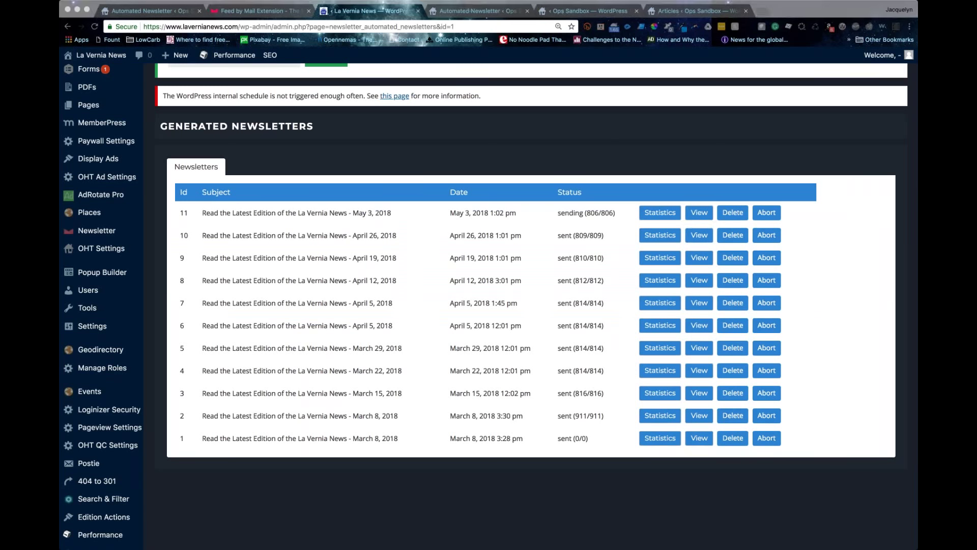
{"action": "left_click", "coordinate": [564, 135]}
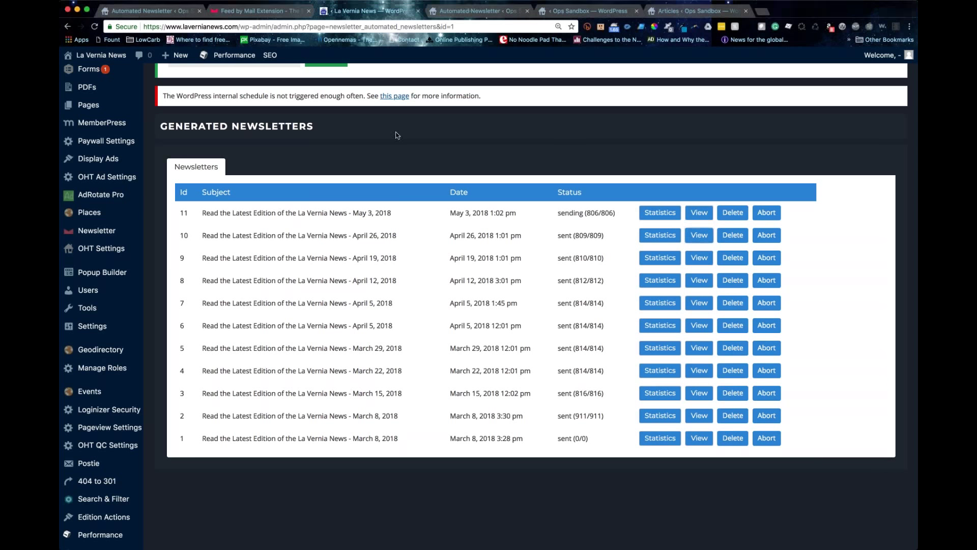
Step: Scroll to the top and bring up the Subscribers menu options
{"action": "scroll", "coordinate": [397, 135], "scroll_direction": "up", "scroll_amount": 5}
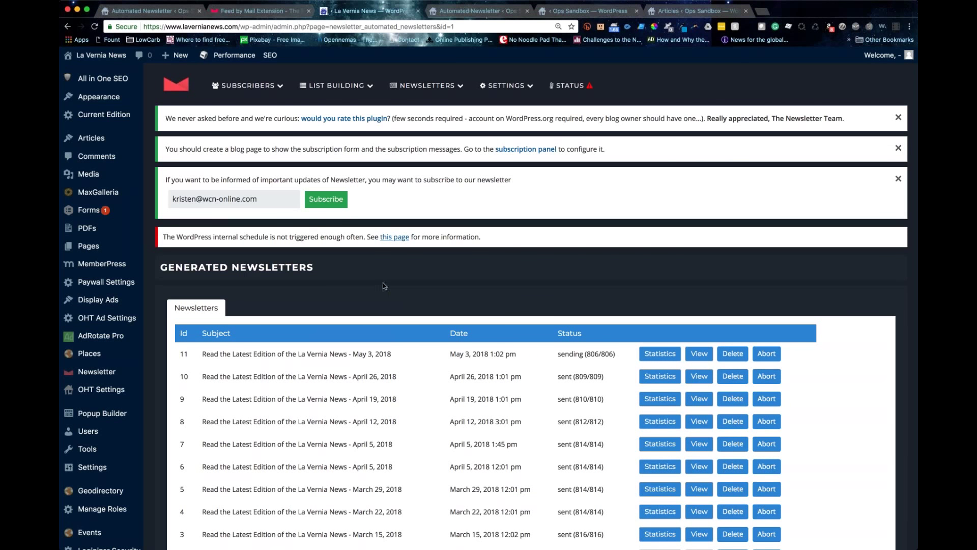
{"action": "mouse_move", "coordinate": [234, 85]}
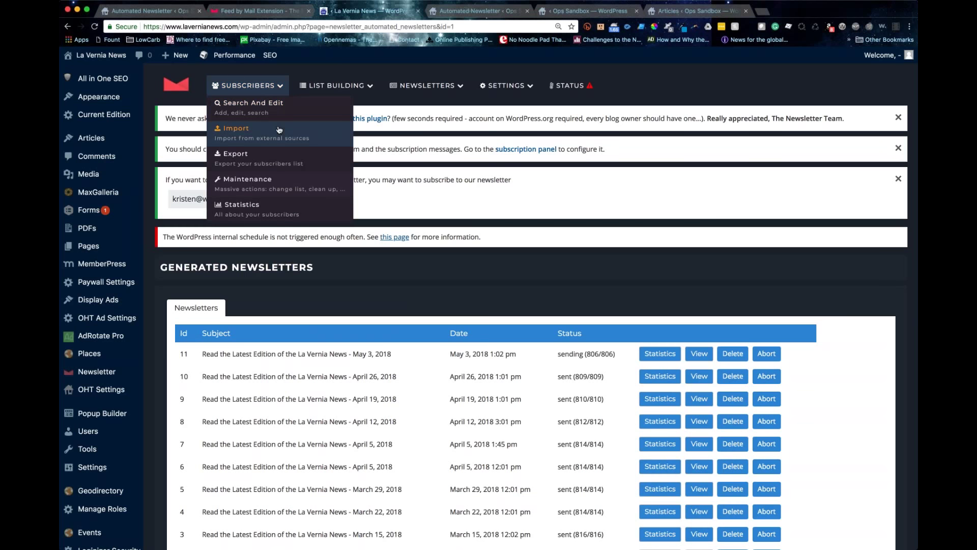
{"action": "scroll", "coordinate": [279, 130], "scroll_direction": "down", "scroll_amount": 1}
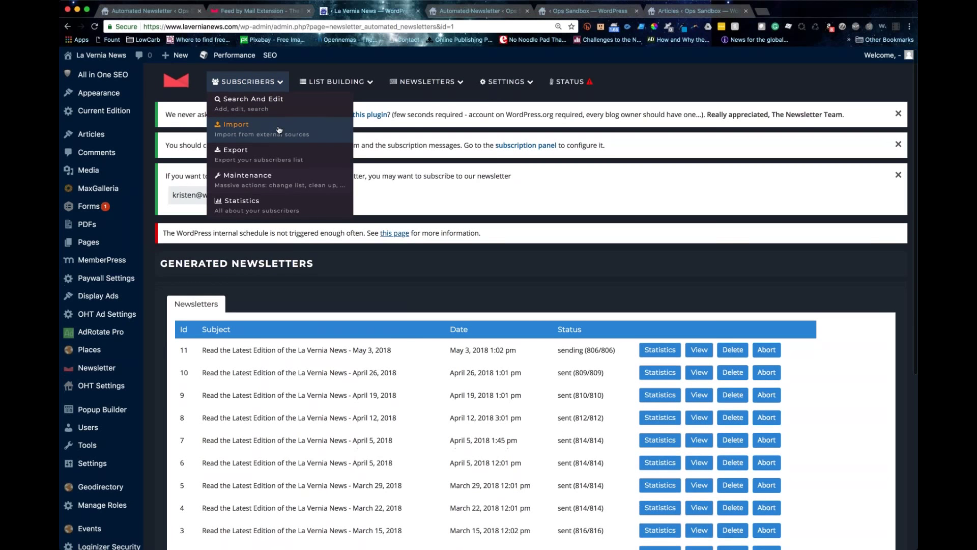
Step: Open Subscribers > Search And Edit and reset the filters to list all 1376 subscribers
{"action": "scroll", "coordinate": [279, 130], "scroll_direction": "down", "scroll_amount": 1}
{"action": "left_click", "coordinate": [262, 102]}
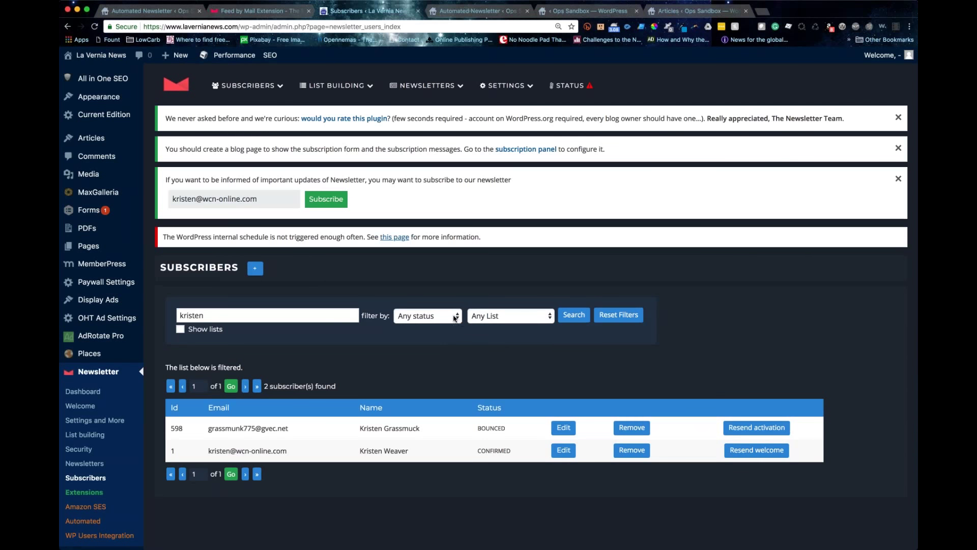
{"action": "left_click", "coordinate": [612, 316]}
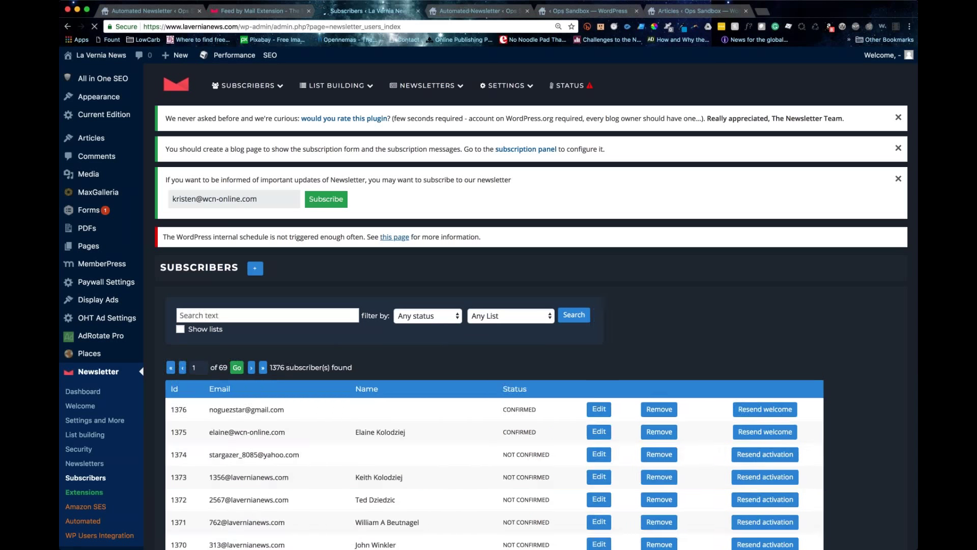
Step: Page through the subscriber list to the last page, 69 of 69
{"action": "scroll", "coordinate": [377, 407], "scroll_direction": "down", "scroll_amount": 1}
{"action": "scroll", "coordinate": [488, 306], "scroll_direction": "down", "scroll_amount": 5}
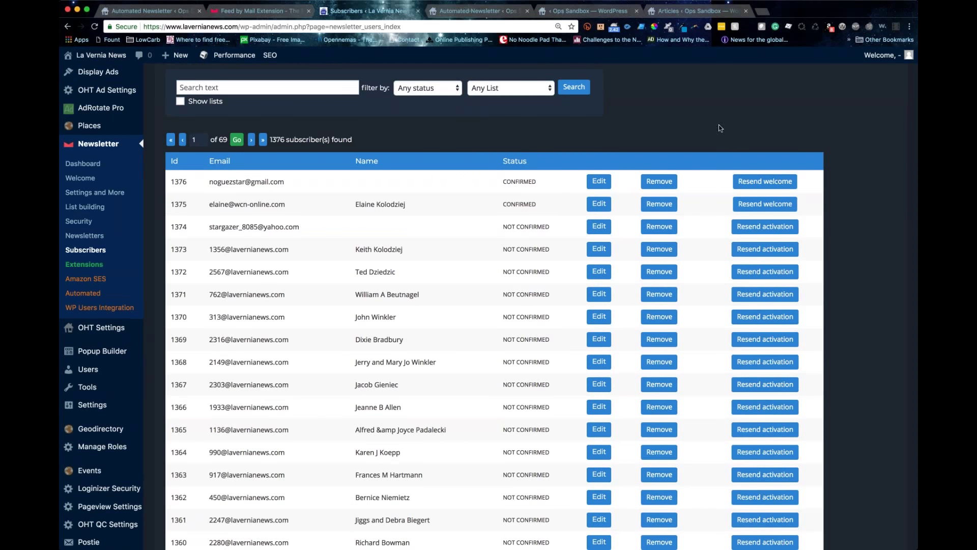
{"action": "scroll", "coordinate": [489, 306], "scroll_direction": "down", "scroll_amount": 6}
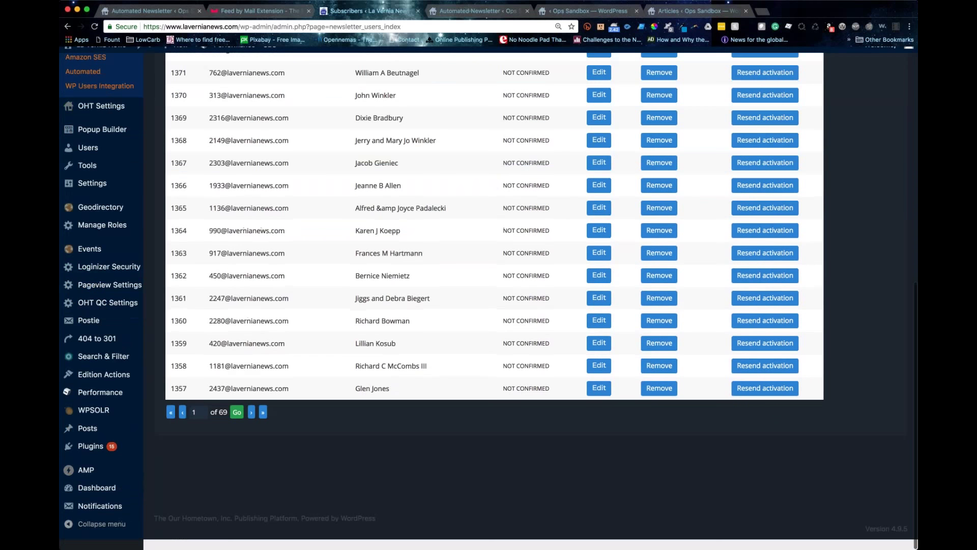
{"action": "left_click", "coordinate": [252, 422]}
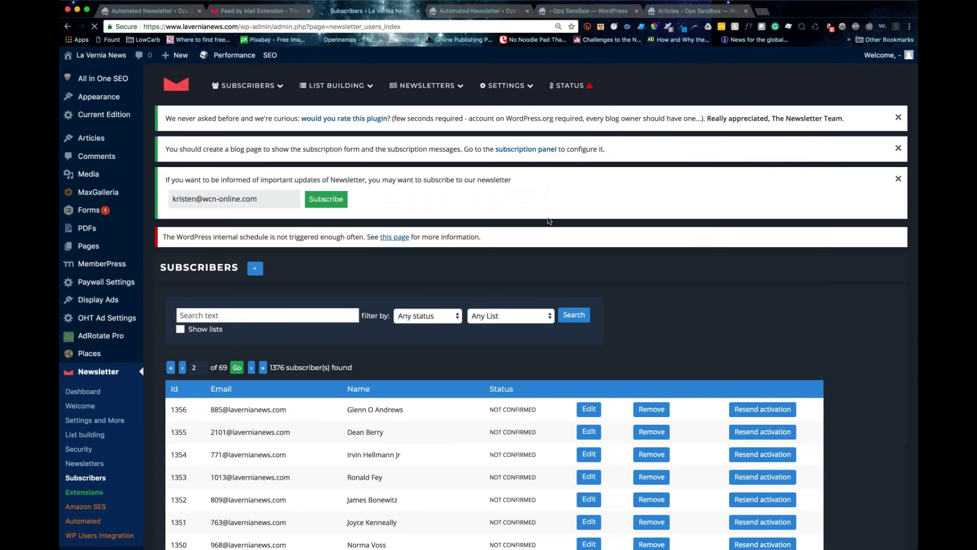
{"action": "scroll", "coordinate": [550, 224], "scroll_direction": "down", "scroll_amount": 2}
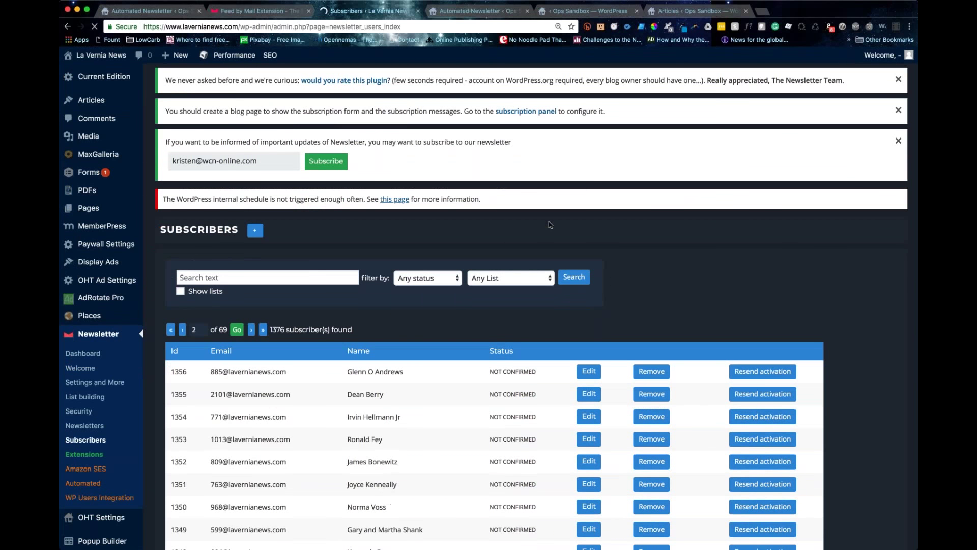
{"action": "scroll", "coordinate": [549, 221], "scroll_direction": "down", "scroll_amount": 10}
{"action": "left_click", "coordinate": [264, 423]}
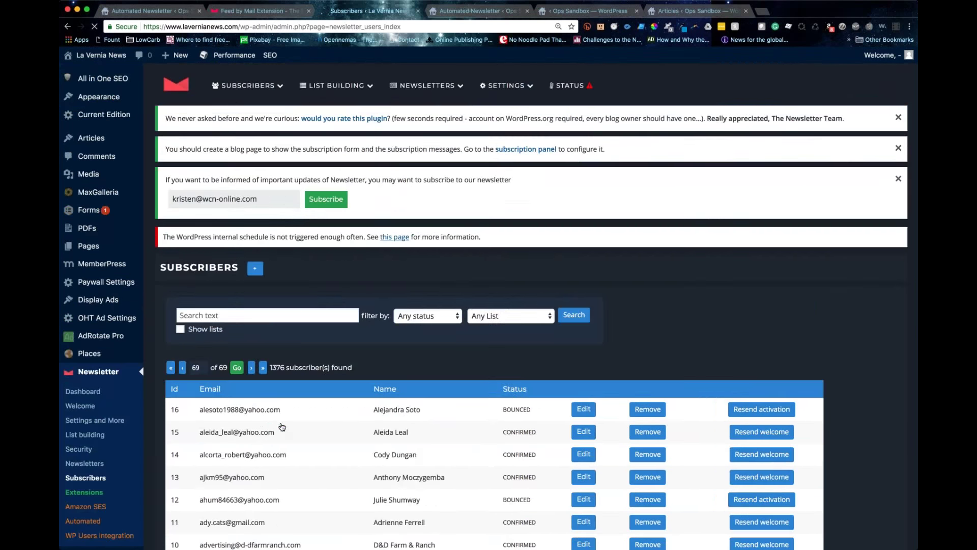
{"action": "scroll", "coordinate": [530, 306], "scroll_direction": "down", "scroll_amount": 3}
Step: Open a subscriber's record and review newsletters 2–11 delivered, with 2 and 10 clicked
{"action": "left_click", "coordinate": [584, 334]}
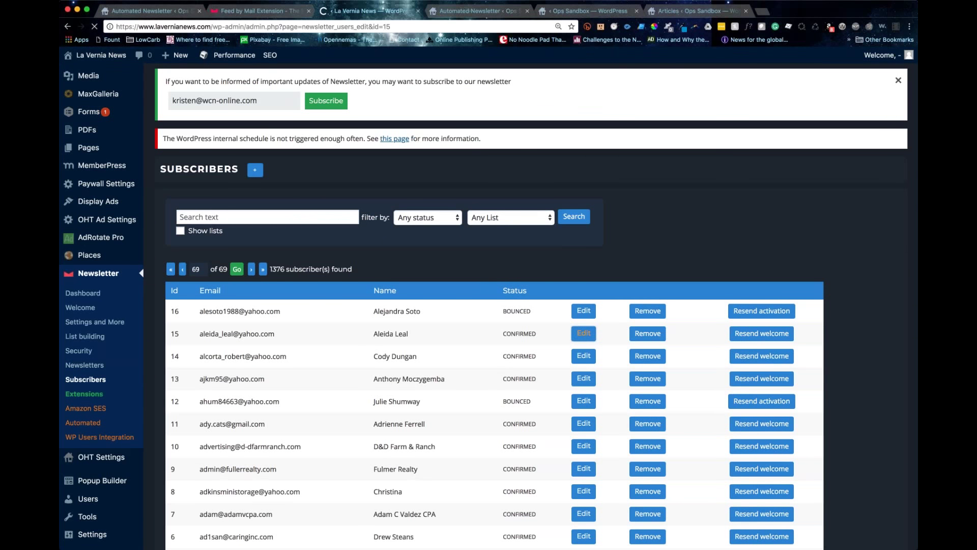
{"action": "scroll", "coordinate": [530, 306], "scroll_direction": "down", "scroll_amount": 1}
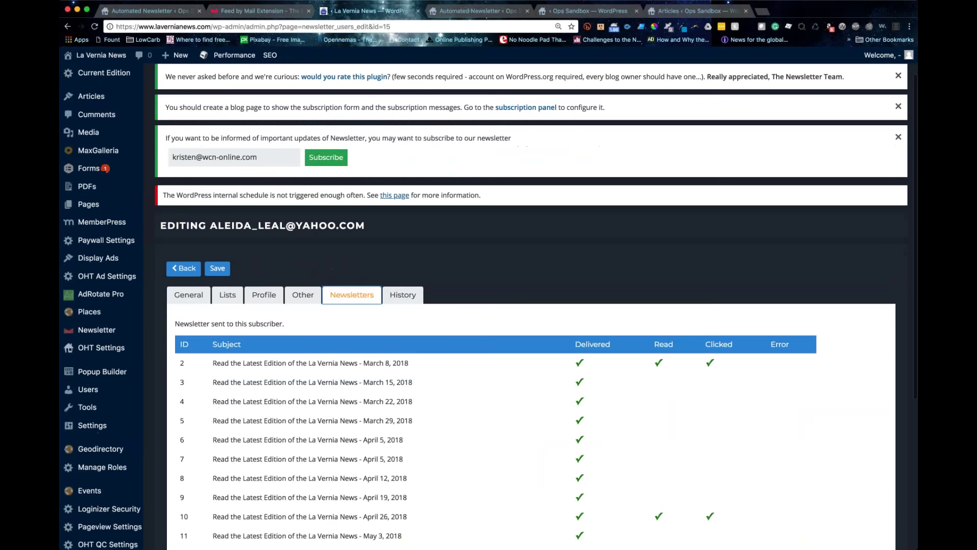
{"action": "scroll", "coordinate": [529, 306], "scroll_direction": "down", "scroll_amount": 2}
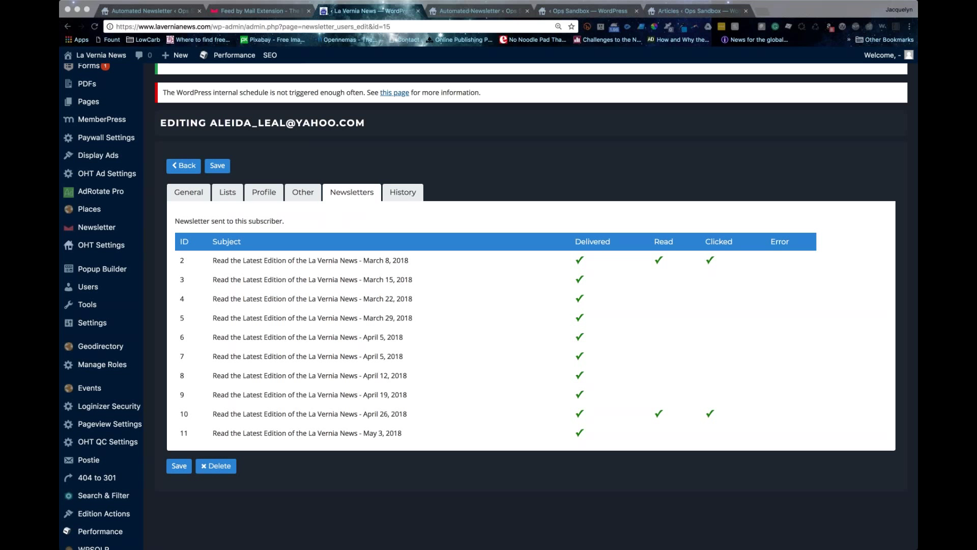
{"action": "left_click", "coordinate": [444, 165]}
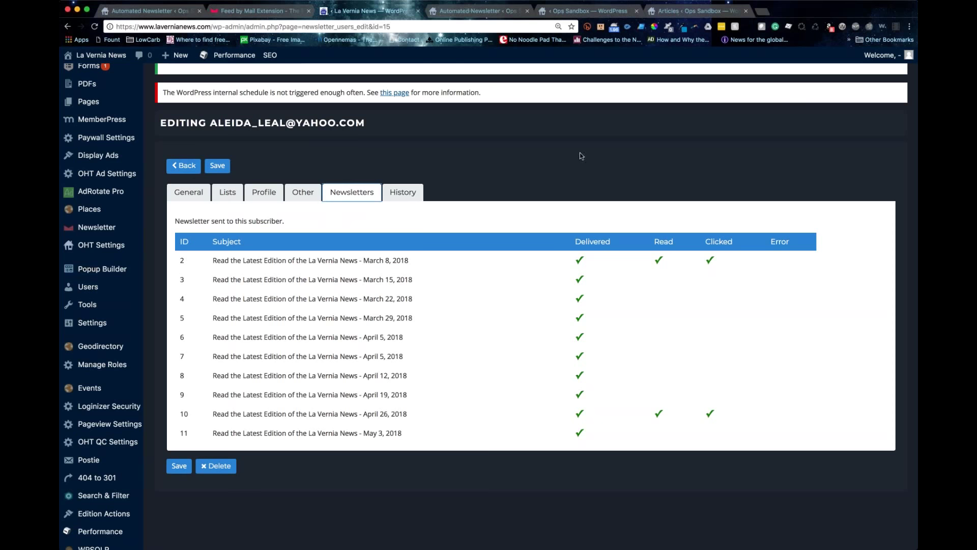
{"action": "scroll", "coordinate": [533, 160], "scroll_direction": "up", "scroll_amount": 5}
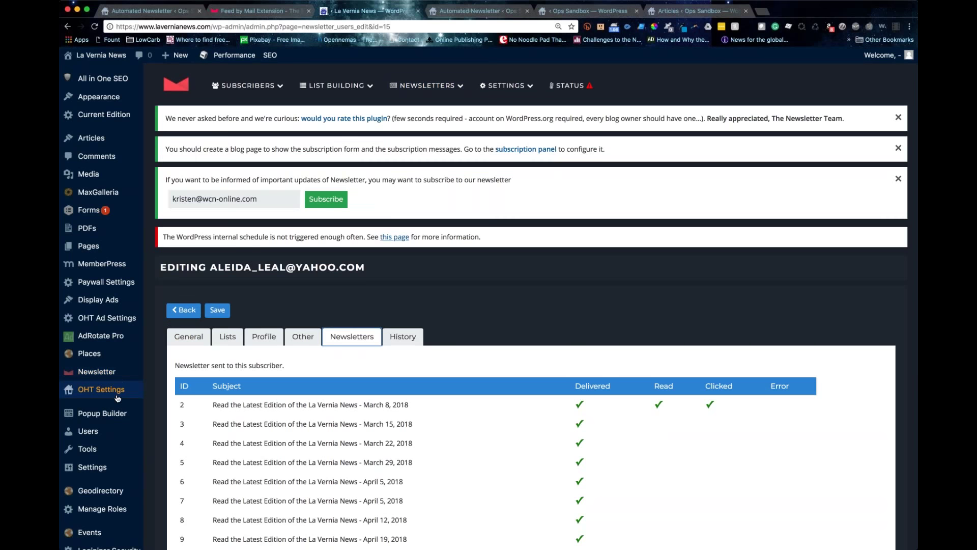
{"action": "scroll", "coordinate": [117, 396], "scroll_direction": "down", "scroll_amount": 5}
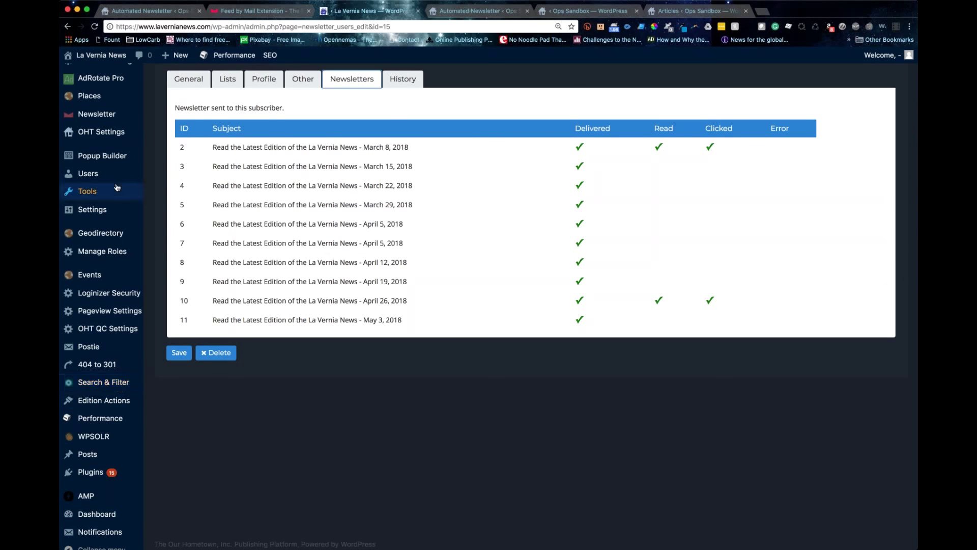
{"action": "scroll", "coordinate": [117, 188], "scroll_direction": "up", "scroll_amount": 1}
{"action": "scroll", "coordinate": [117, 187], "scroll_direction": "up", "scroll_amount": 2}
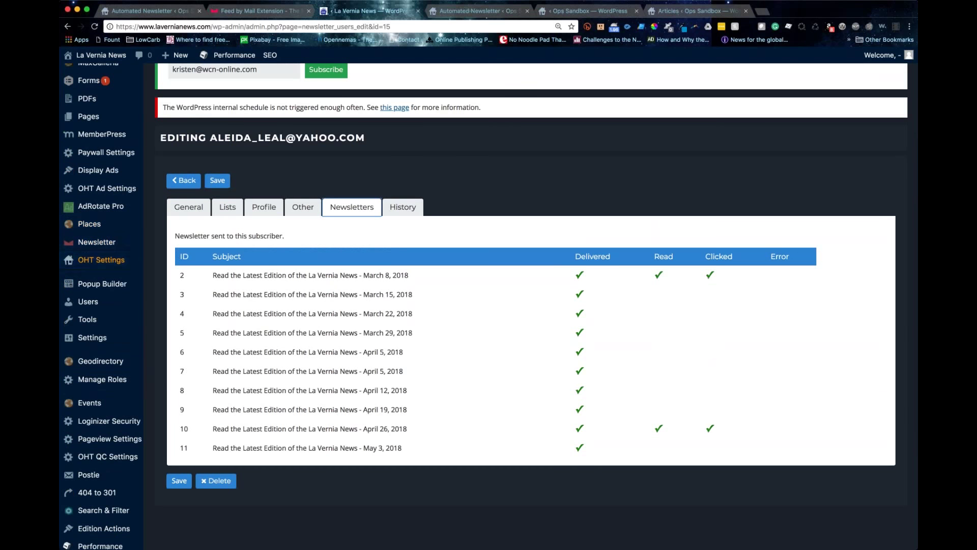
Step: Go to the OHT Settings section in the sidebar
{"action": "left_click", "coordinate": [116, 259]}
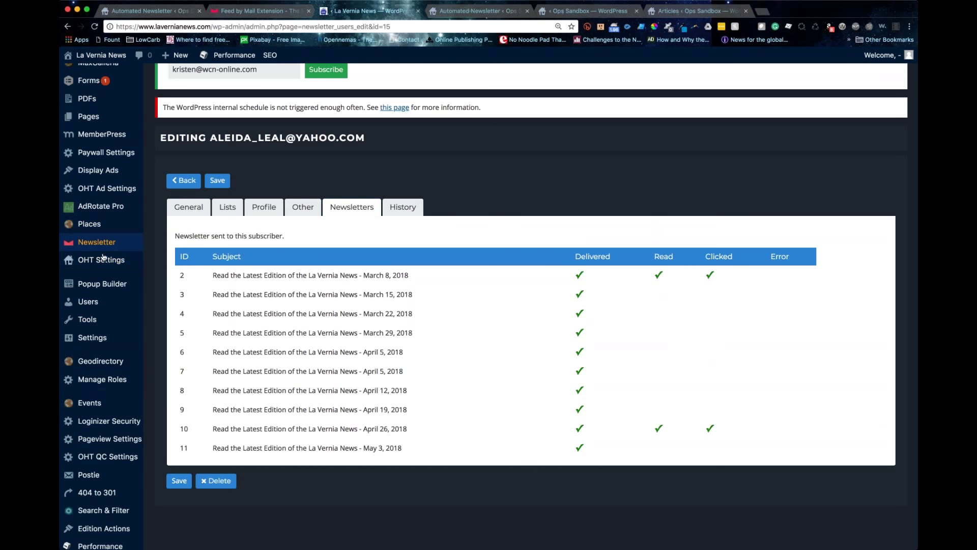
{"action": "mouse_move", "coordinate": [107, 265]}
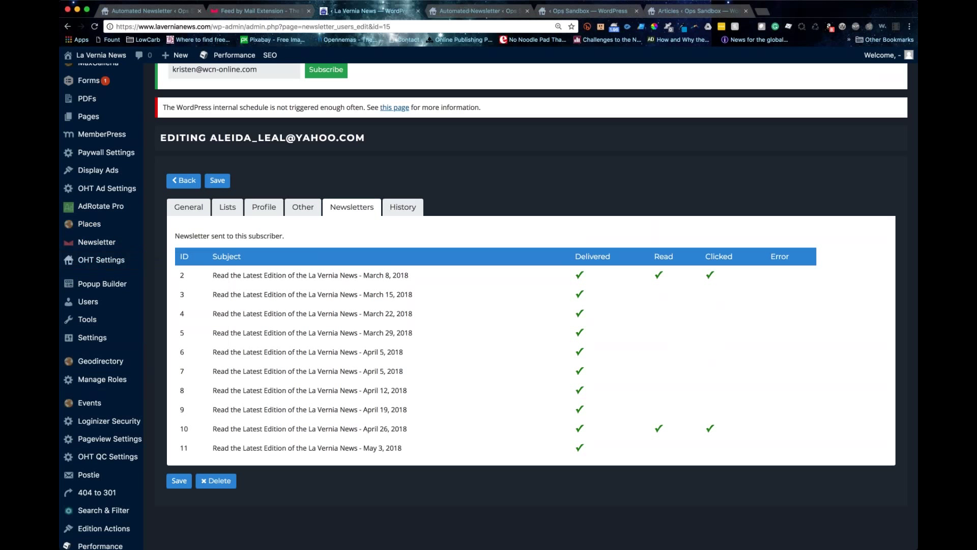
{"action": "left_click", "coordinate": [117, 262]}
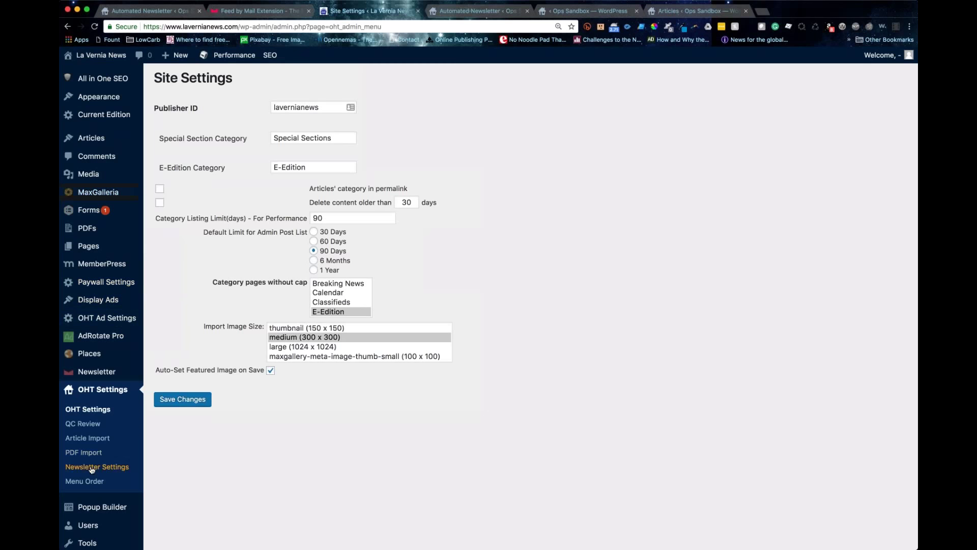
Step: Open OHT Newsletter Settings, enlarge the Newsletter Top box, and check the included sections, e.g. Classifieds
{"action": "left_click", "coordinate": [92, 468]}
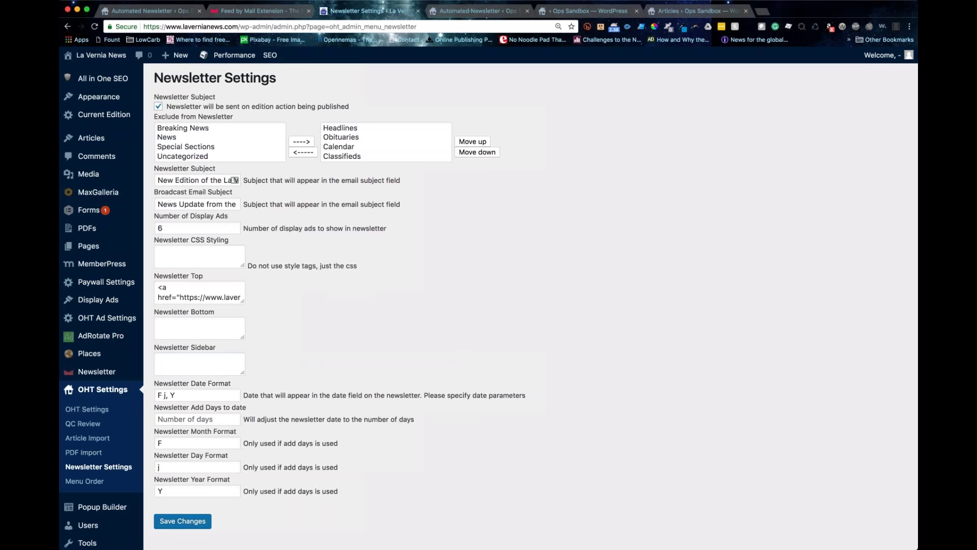
{"action": "left_click_drag", "start_coordinate": [243, 301], "coordinate": [383, 348]}
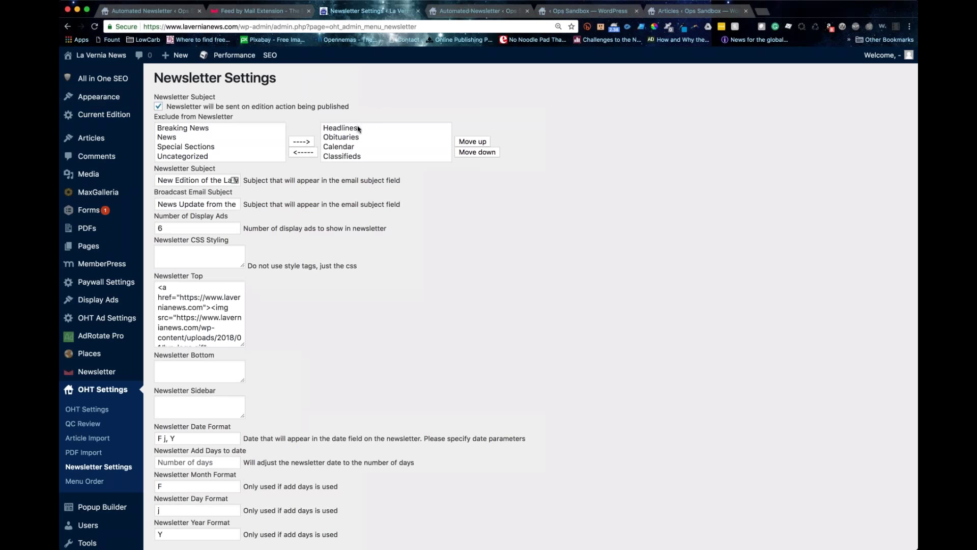
{"action": "left_click", "coordinate": [431, 157]}
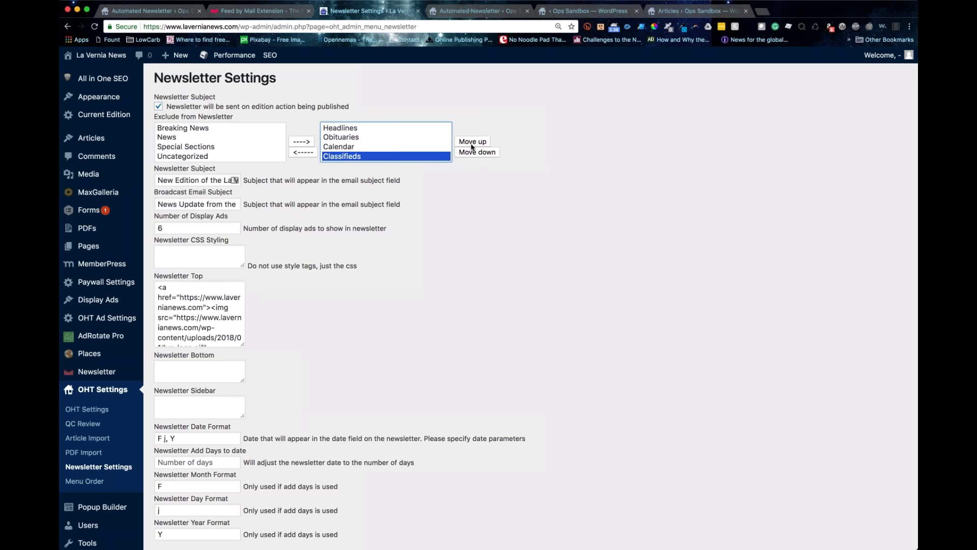
{"action": "left_click", "coordinate": [441, 218]}
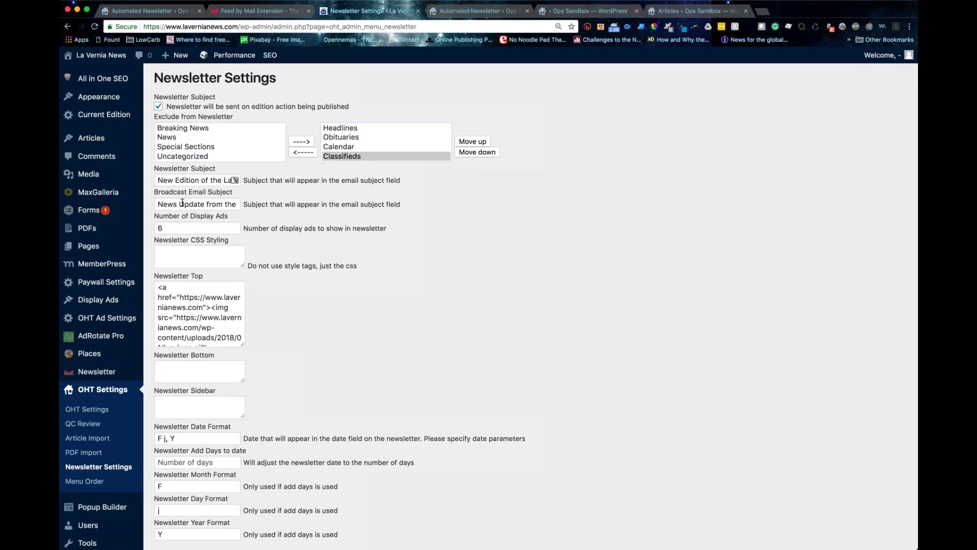
Step: Inspect the email subject, 6 display ads and CSS styling, then scroll down to Save Changes
{"action": "left_click_drag", "start_coordinate": [158, 204], "coordinate": [208, 206]}
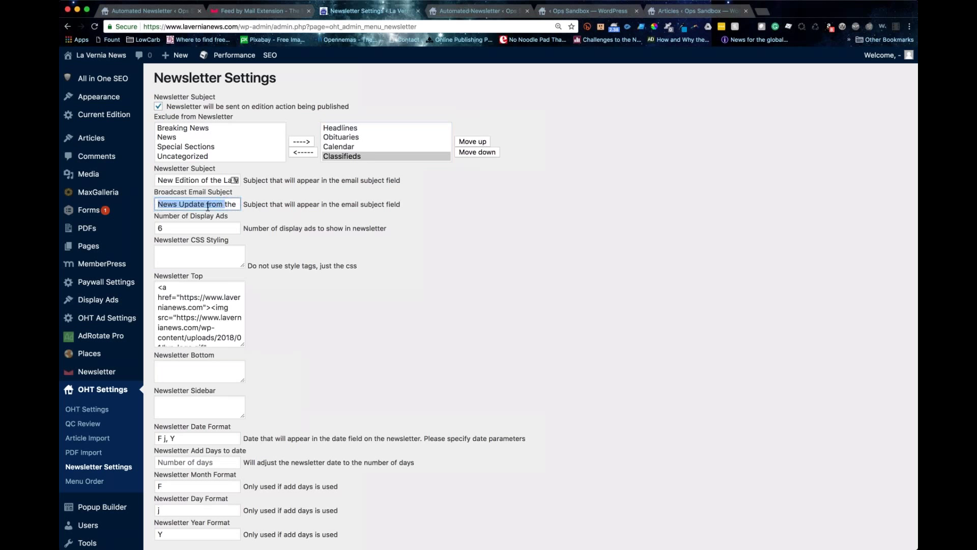
{"action": "left_click", "coordinate": [174, 224]}
{"action": "scroll", "coordinate": [174, 224], "scroll_direction": "down", "scroll_amount": 1}
{"action": "left_click", "coordinate": [204, 254]}
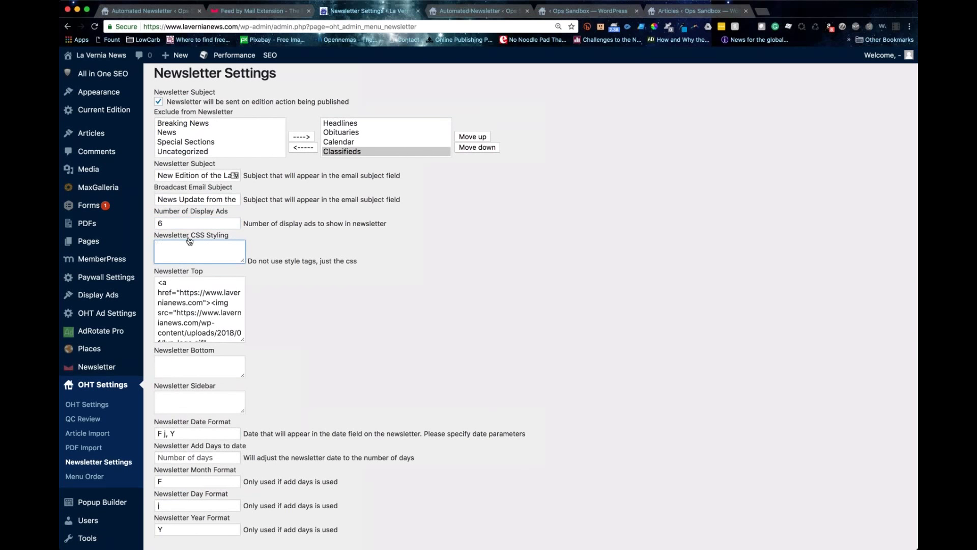
{"action": "scroll", "coordinate": [188, 299], "scroll_direction": "up", "scroll_amount": 1}
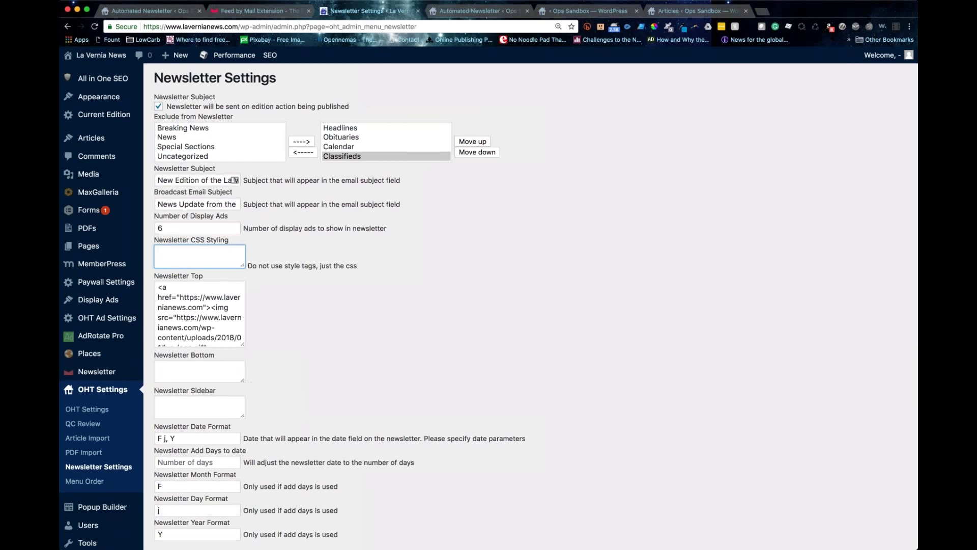
{"action": "scroll", "coordinate": [488, 306], "scroll_direction": "down", "scroll_amount": 5}
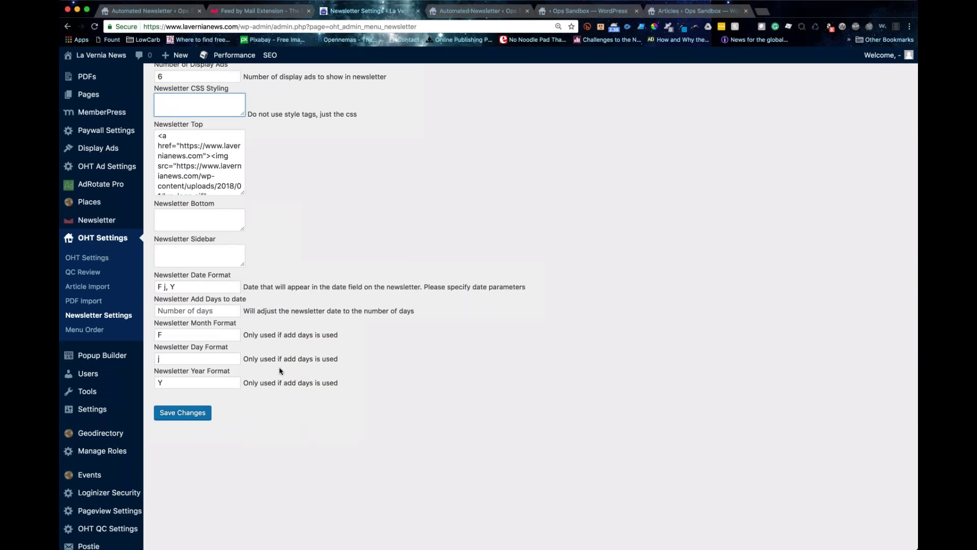
{"action": "scroll", "coordinate": [265, 366], "scroll_direction": "up", "scroll_amount": 5}
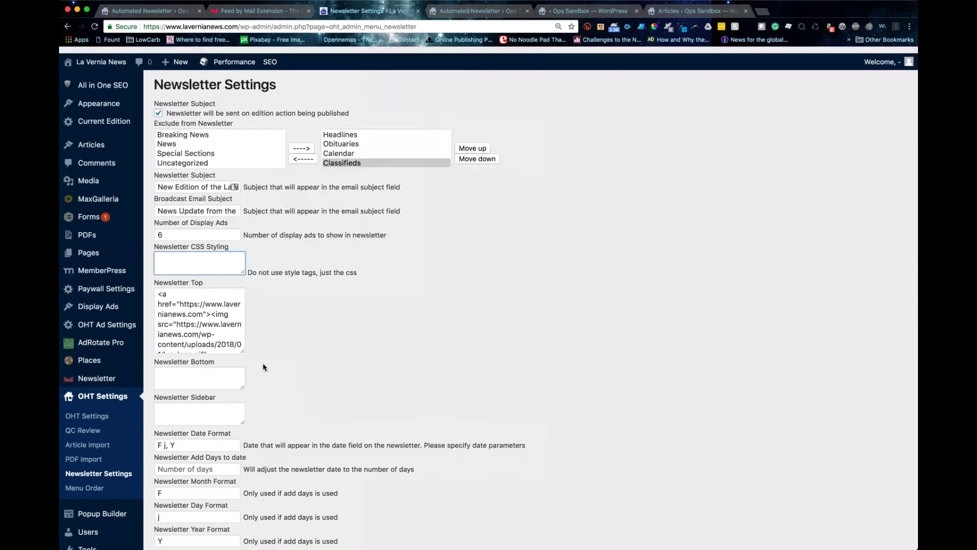
{"action": "scroll", "coordinate": [264, 366], "scroll_direction": "down", "scroll_amount": 2}
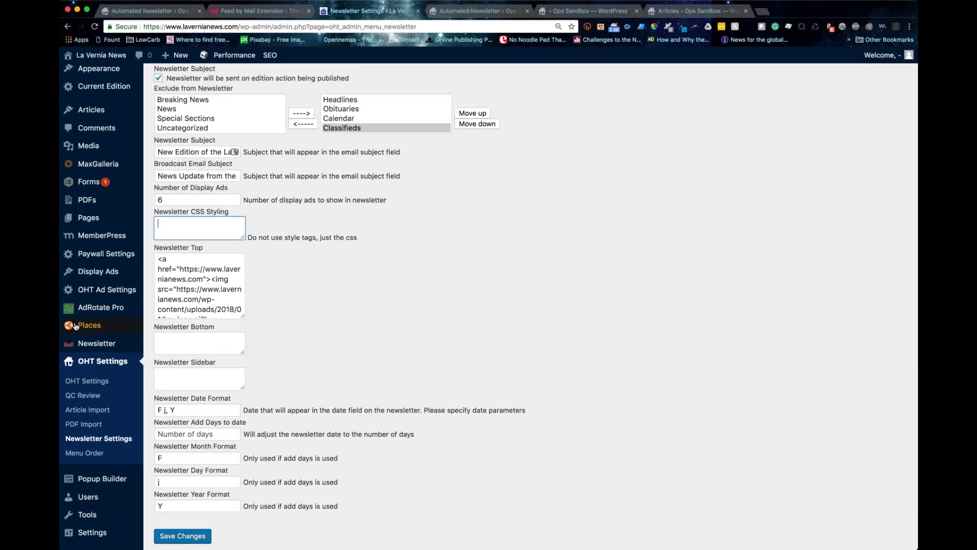
{"action": "scroll", "coordinate": [78, 326], "scroll_direction": "down", "scroll_amount": 5}
{"action": "scroll", "coordinate": [78, 325], "scroll_direction": "down", "scroll_amount": 3}
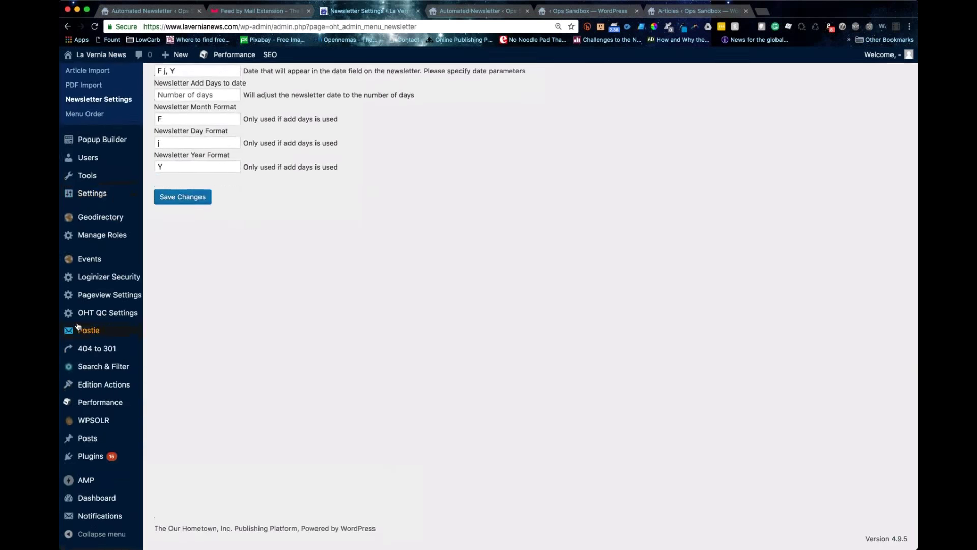
{"action": "scroll", "coordinate": [78, 325], "scroll_direction": "up", "scroll_amount": 8}
{"action": "scroll", "coordinate": [78, 326], "scroll_direction": "down", "scroll_amount": 9}
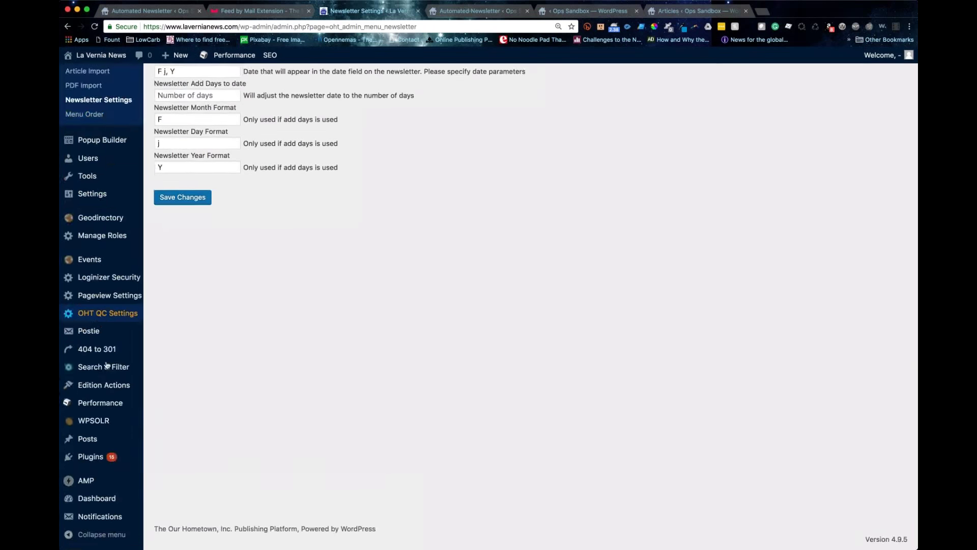
Step: Go to Edition Actions > All Edition Actions and add a new Edition Action
{"action": "mouse_move", "coordinate": [110, 386]}
{"action": "left_click", "coordinate": [192, 390]}
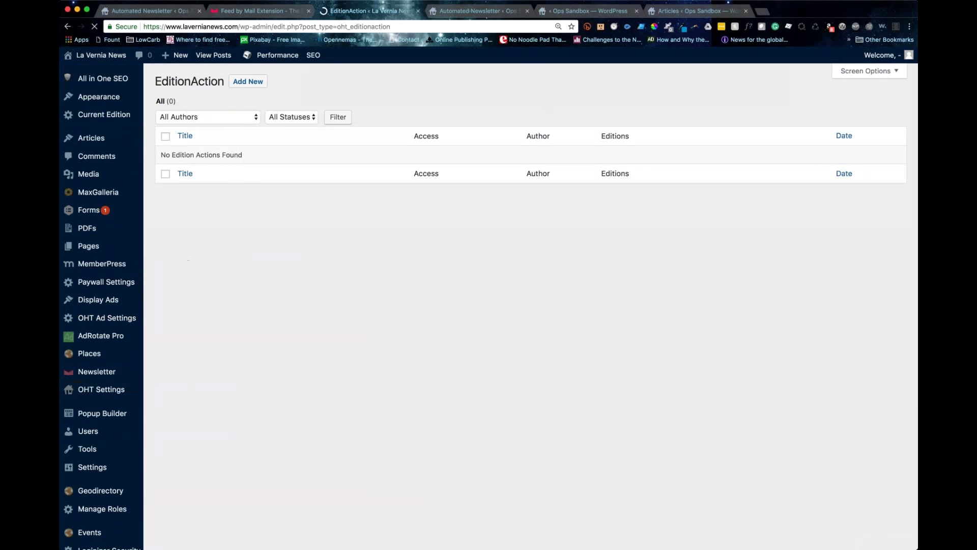
{"action": "left_click", "coordinate": [249, 83]}
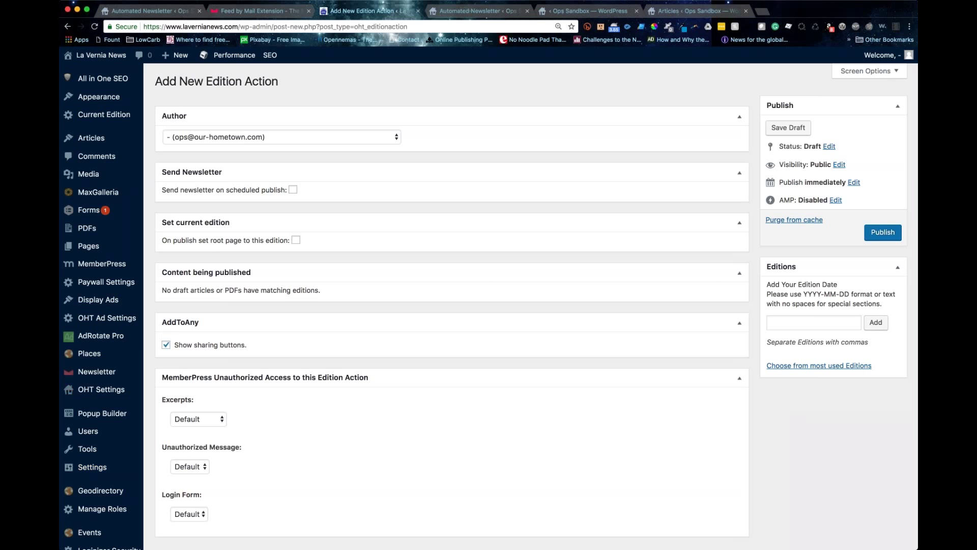
Step: Tick 'Send newsletter on scheduled publish' and re-expand the MemberPress unauthorized access section
{"action": "left_click", "coordinate": [814, 323]}
{"action": "left_click", "coordinate": [507, 372]}
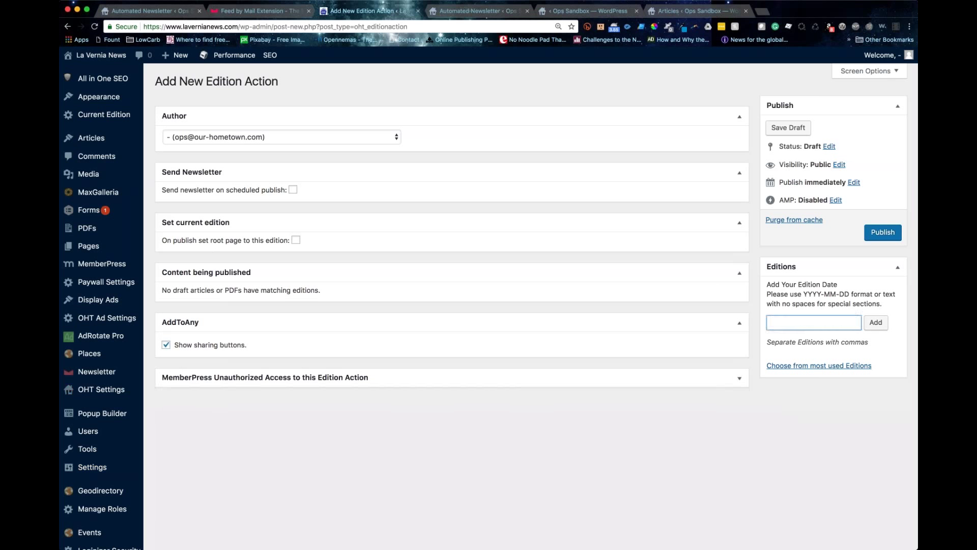
{"action": "left_click", "coordinate": [287, 191]}
{"action": "left_click", "coordinate": [292, 190]}
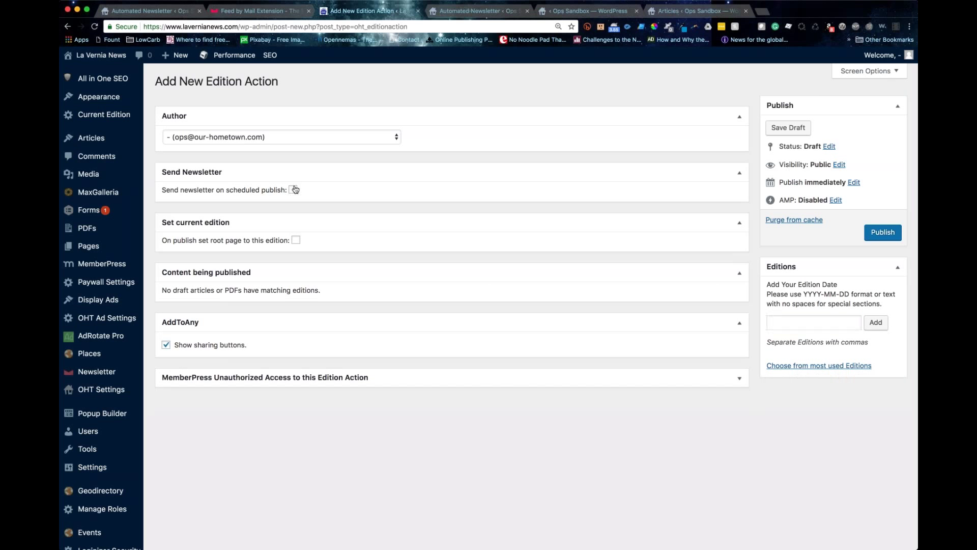
{"action": "left_click", "coordinate": [738, 381]}
Step: Open the Editions date calendar and dismiss it without choosing a date
{"action": "left_click", "coordinate": [822, 328]}
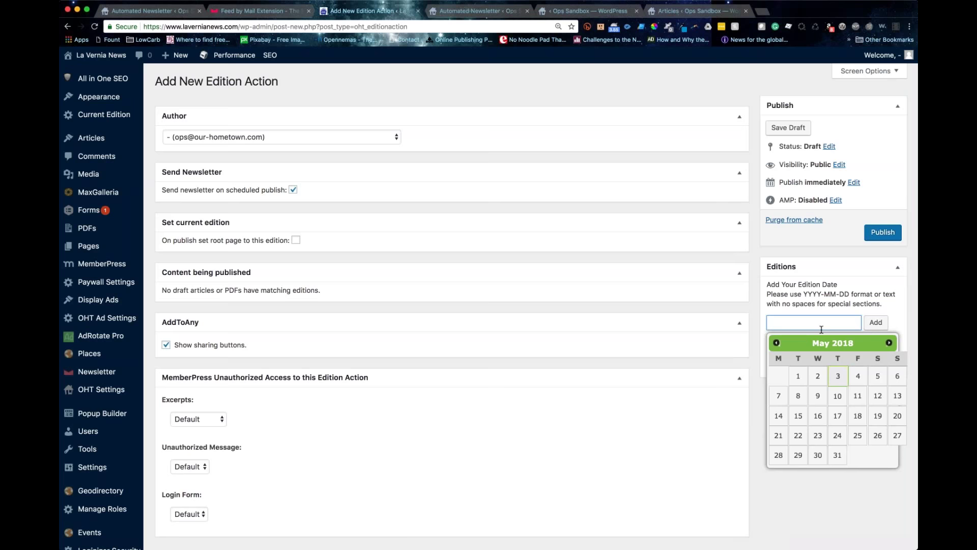
{"action": "scroll", "coordinate": [822, 329], "scroll_direction": "down", "scroll_amount": 1}
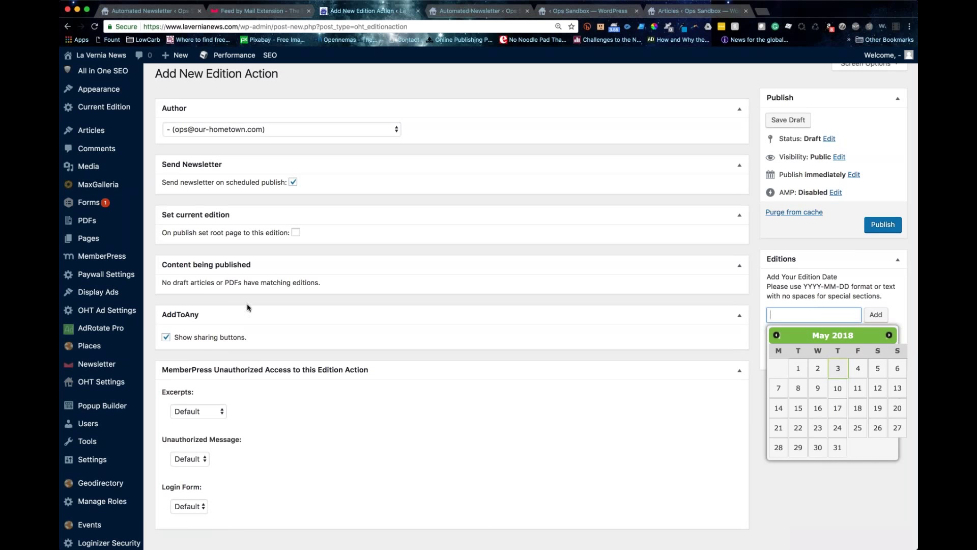
{"action": "scroll", "coordinate": [243, 301], "scroll_direction": "up", "scroll_amount": 1}
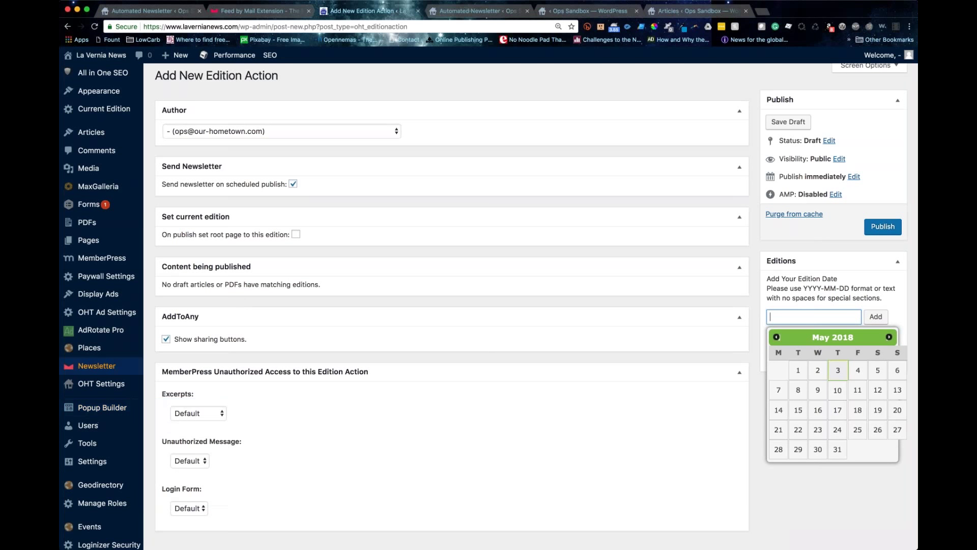
{"action": "mouse_move", "coordinate": [97, 365]}
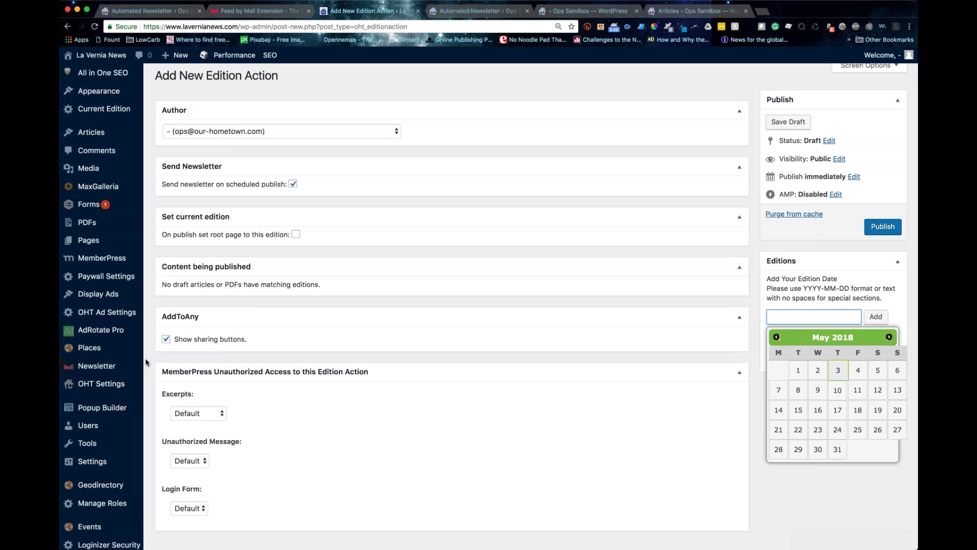
{"action": "scroll", "coordinate": [146, 363], "scroll_direction": "up", "scroll_amount": 1}
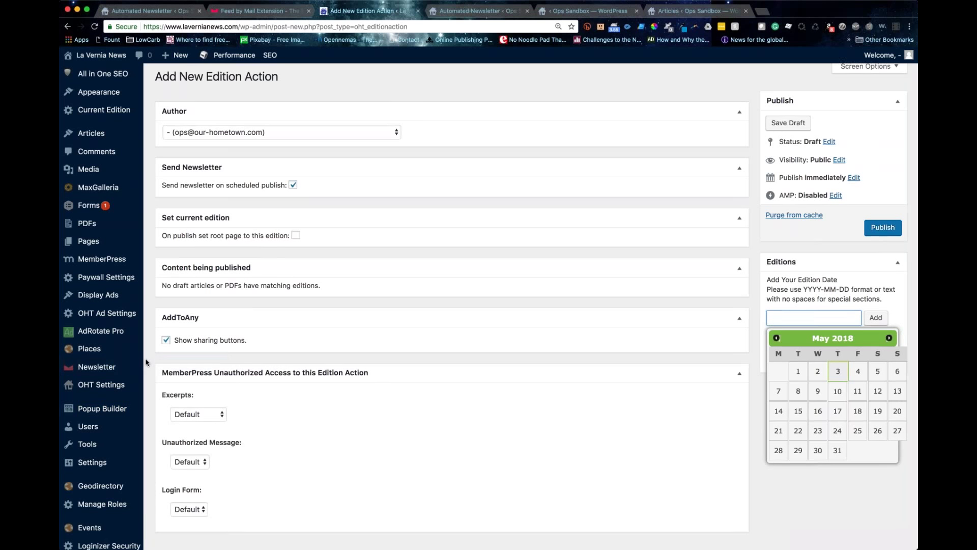
{"action": "left_click", "coordinate": [582, 365]}
{"action": "scroll", "coordinate": [582, 365], "scroll_direction": "up", "scroll_amount": 2}
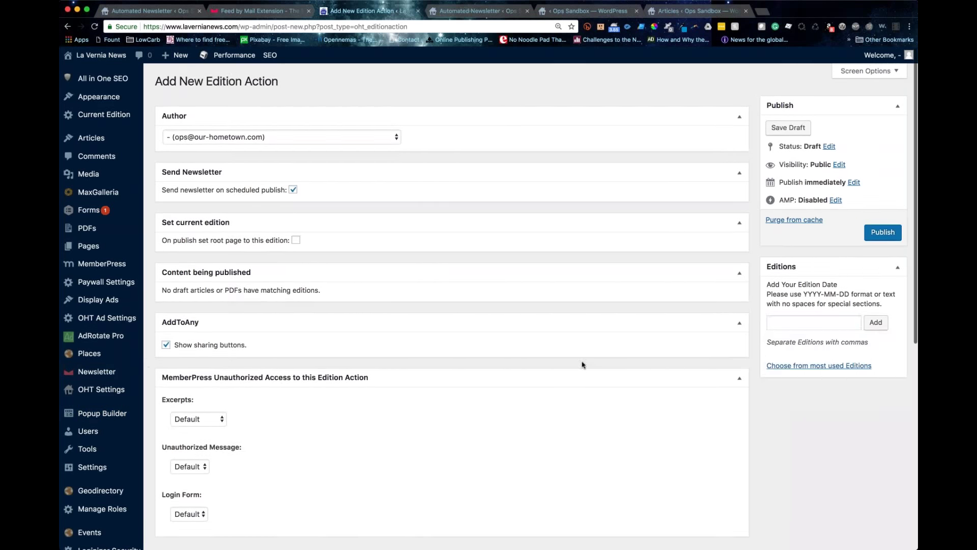
{"action": "scroll", "coordinate": [583, 364], "scroll_direction": "down", "scroll_amount": 1}
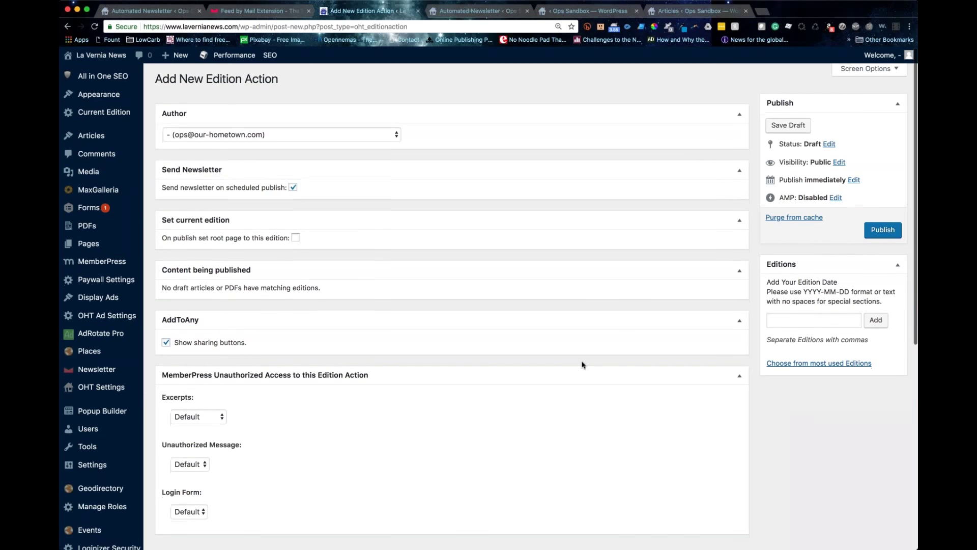
{"action": "scroll", "coordinate": [583, 365], "scroll_direction": "down", "scroll_amount": 1}
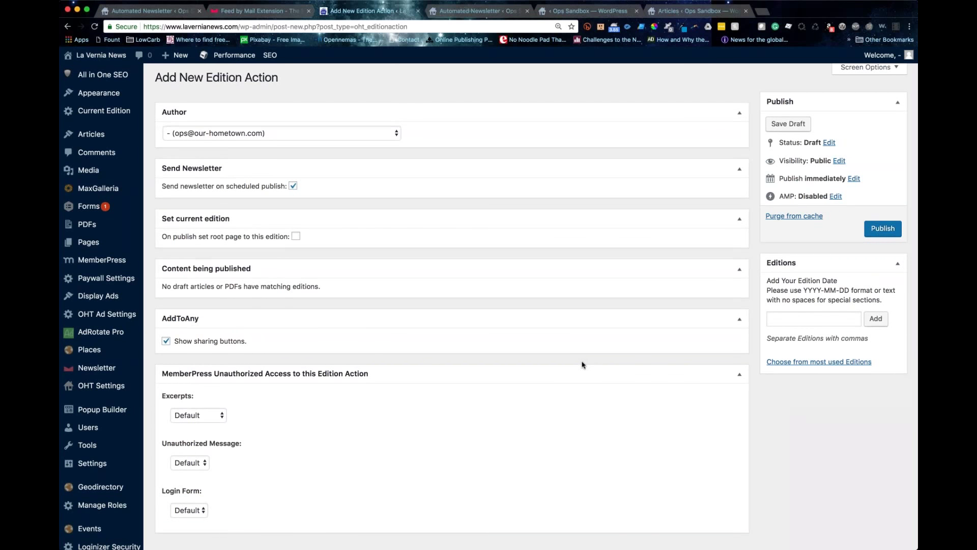
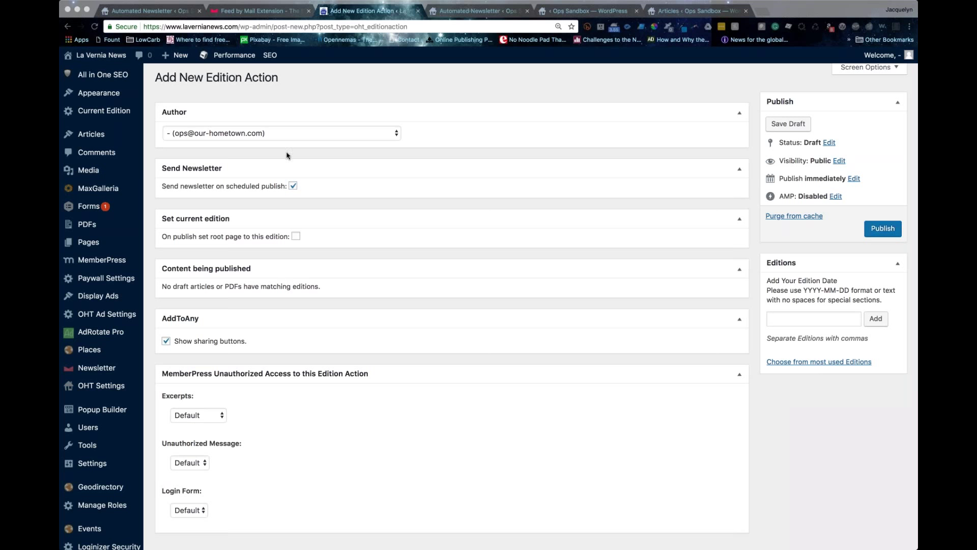
Step: Load the Fort Myers Florida Weekly site in a new browser tab
{"action": "scroll", "coordinate": [287, 148], "scroll_direction": "down", "scroll_amount": 1}
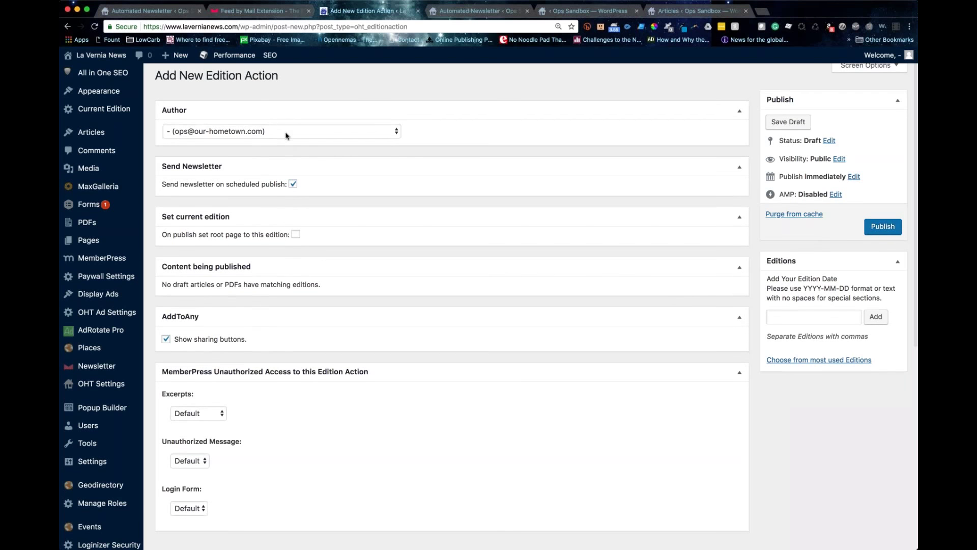
{"action": "scroll", "coordinate": [287, 136], "scroll_direction": "down", "scroll_amount": 1}
{"action": "scroll", "coordinate": [287, 136], "scroll_direction": "up", "scroll_amount": 2}
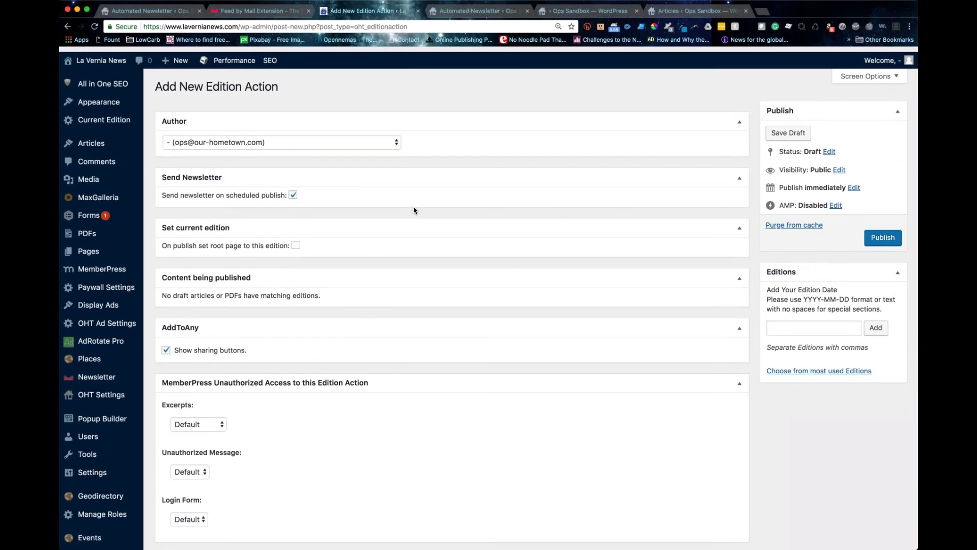
{"action": "mouse_move", "coordinate": [102, 371]}
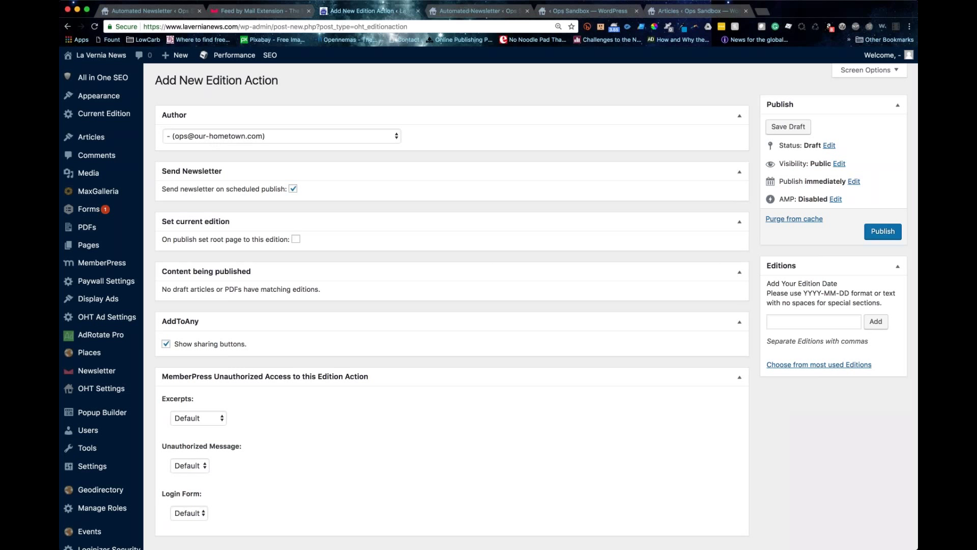
{"action": "left_click", "coordinate": [763, 13]}
{"action": "type", "text": "fortmyers.floridaweekly.com"}
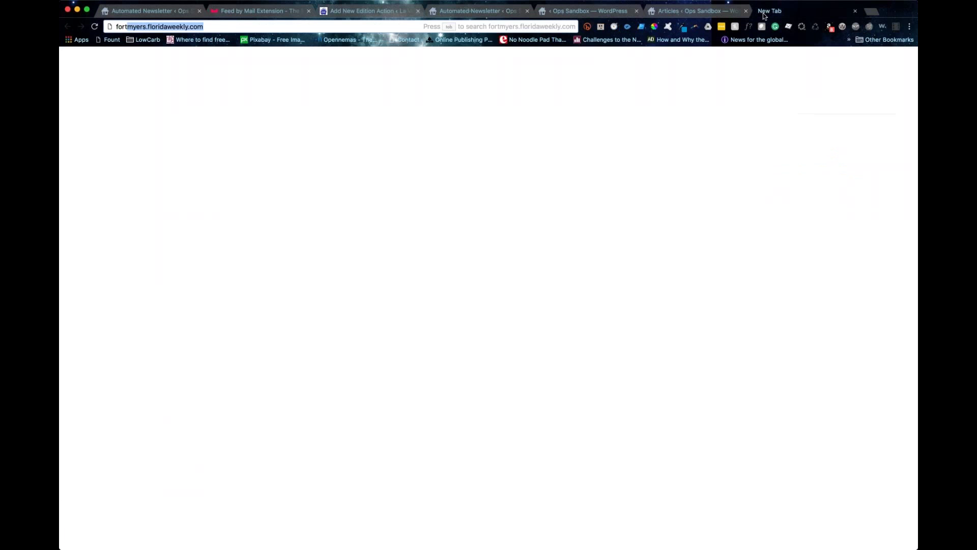
{"action": "key", "text": "Return"}
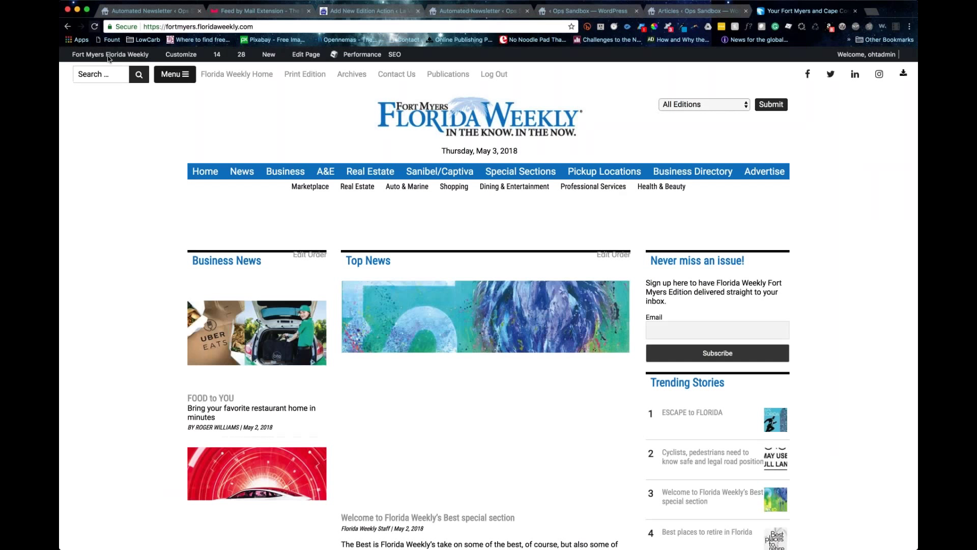
Step: Go to the Dashboard's Newsletter > Newsletters list and preview newsletter 72
{"action": "left_click", "coordinate": [108, 56]}
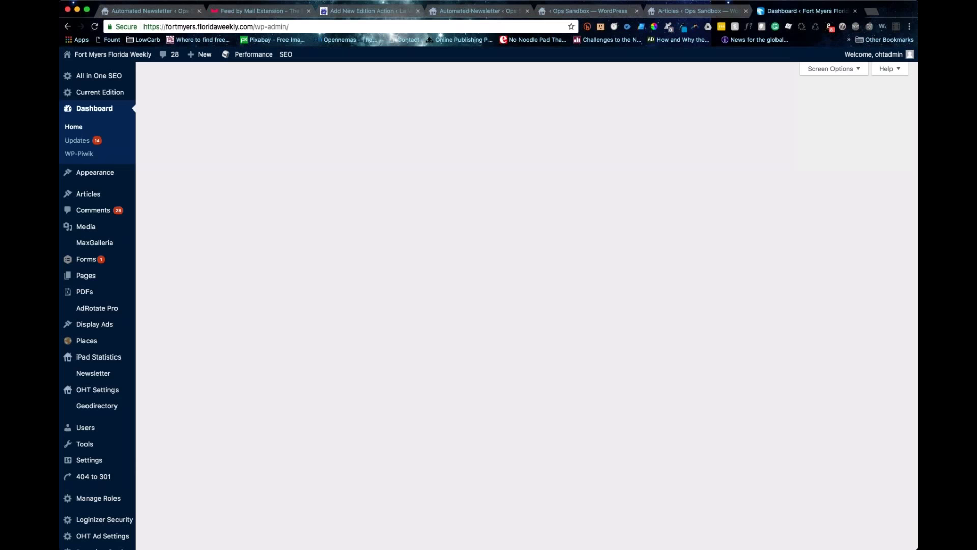
{"action": "left_click", "coordinate": [158, 442]}
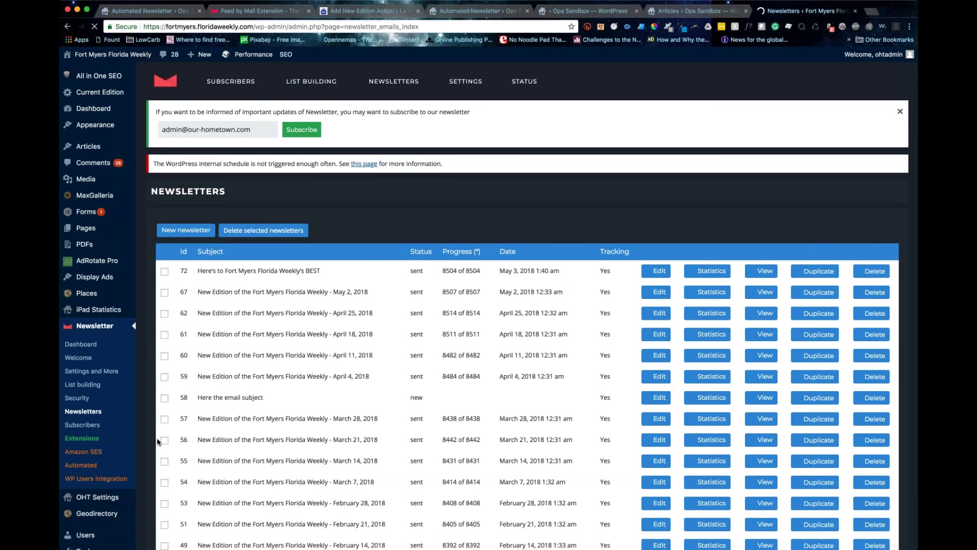
{"action": "mouse_move", "coordinate": [394, 82]}
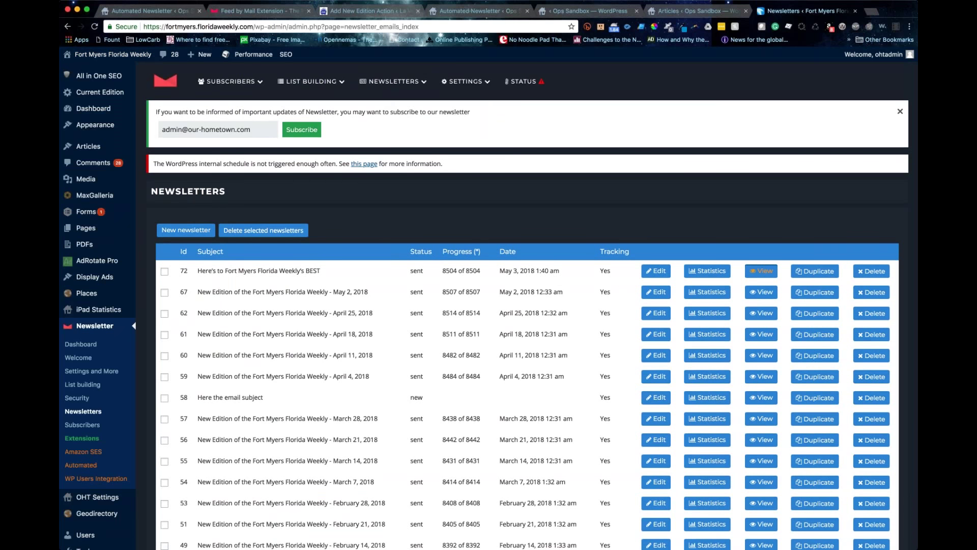
{"action": "left_click", "coordinate": [762, 271]}
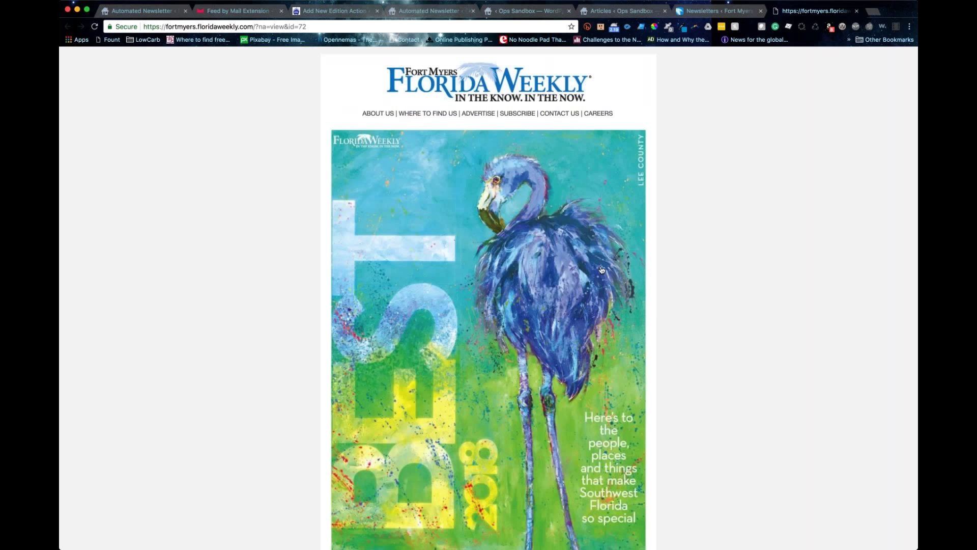
{"action": "scroll", "coordinate": [602, 270], "scroll_direction": "down", "scroll_amount": 7}
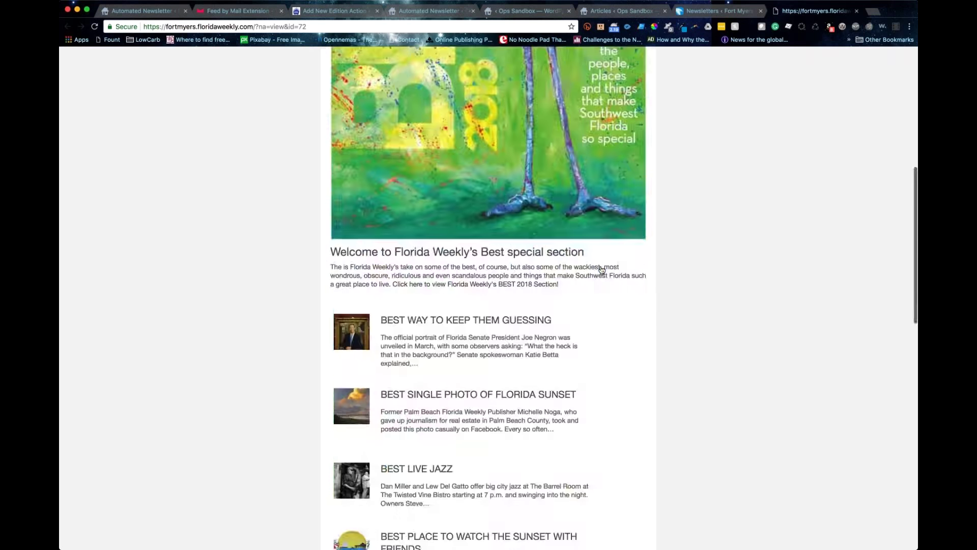
{"action": "scroll", "coordinate": [602, 270], "scroll_direction": "down", "scroll_amount": 15}
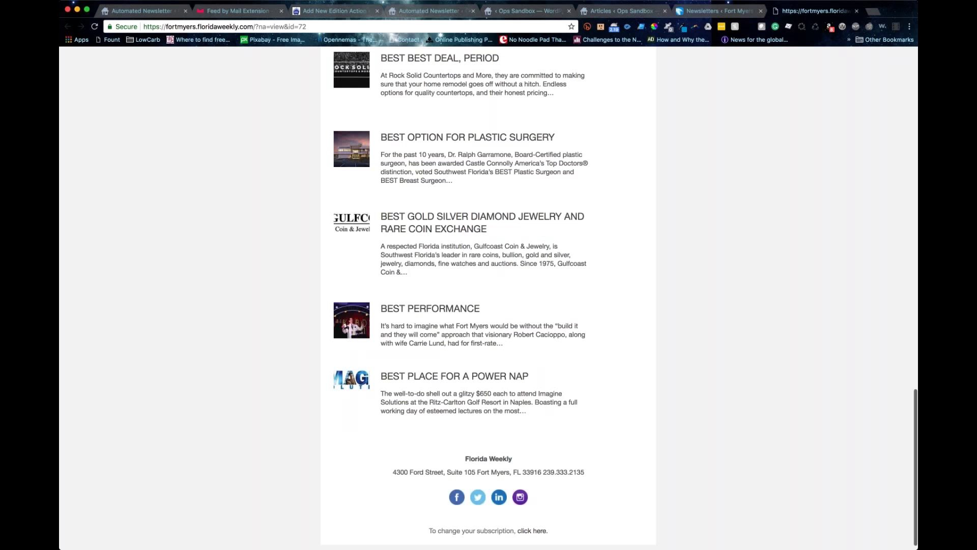
{"action": "scroll", "coordinate": [602, 270], "scroll_direction": "up", "scroll_amount": 15}
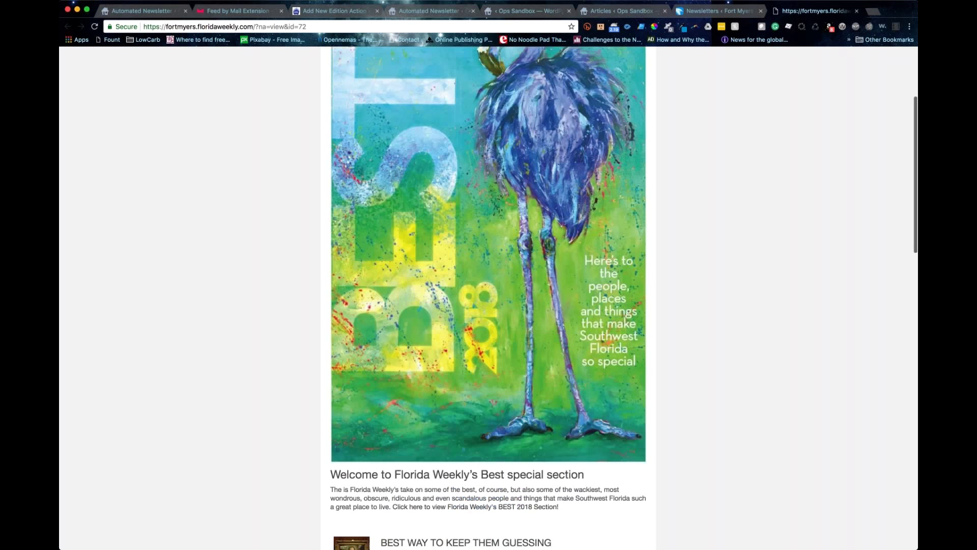
{"action": "scroll", "coordinate": [601, 273], "scroll_direction": "up", "scroll_amount": 3}
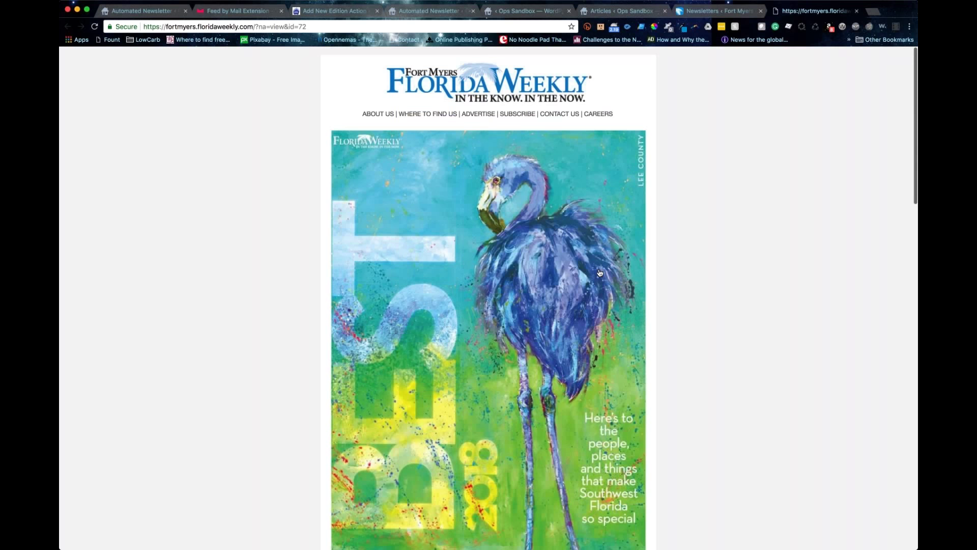
{"action": "scroll", "coordinate": [600, 273], "scroll_direction": "down", "scroll_amount": 5}
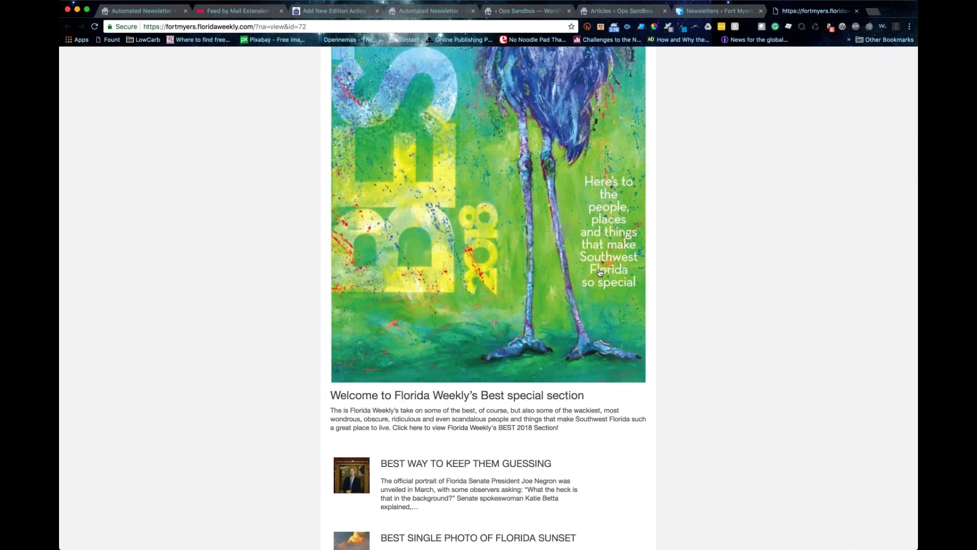
{"action": "scroll", "coordinate": [600, 273], "scroll_direction": "up", "scroll_amount": 5}
{"action": "key", "text": "End"}
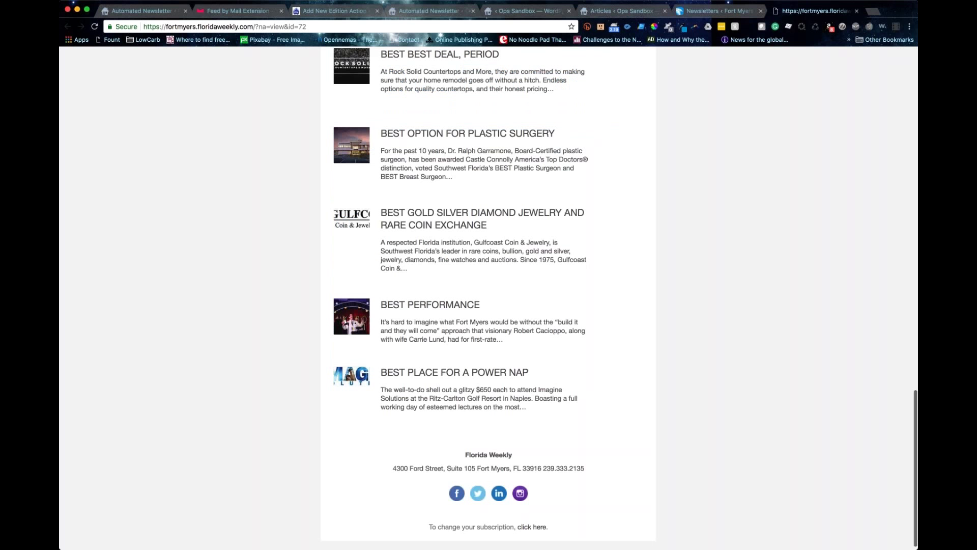
{"action": "scroll", "coordinate": [488, 298], "scroll_direction": "up", "scroll_amount": 4}
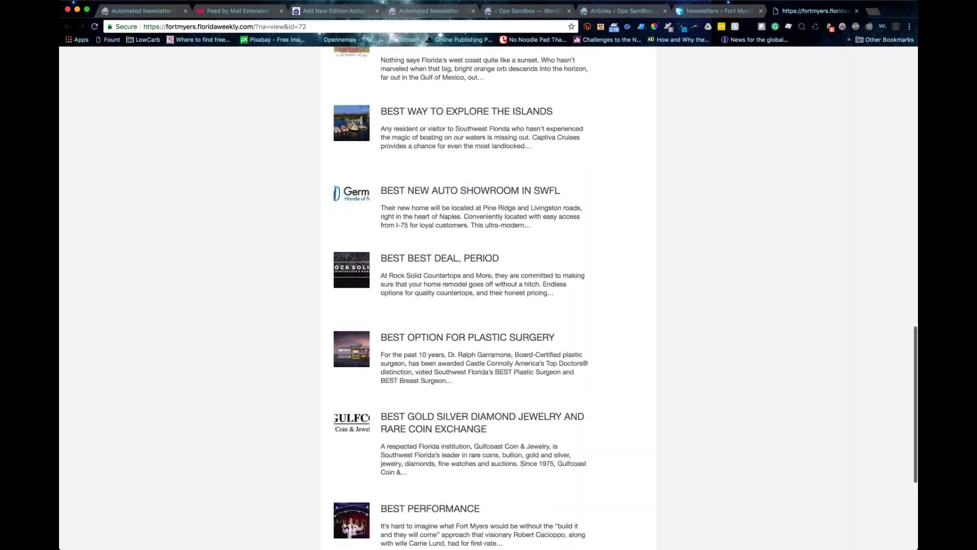
{"action": "key", "text": "Home"}
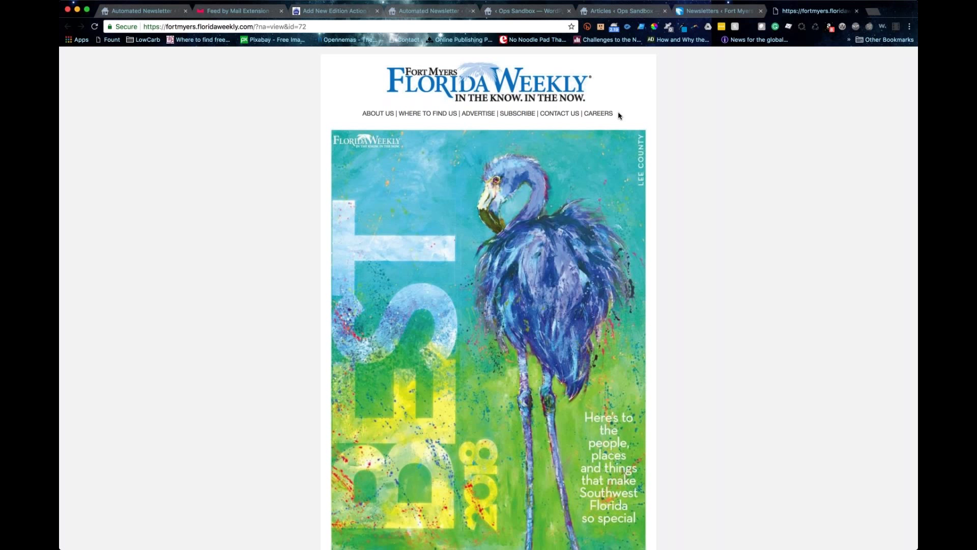
{"action": "left_click", "coordinate": [699, 14]}
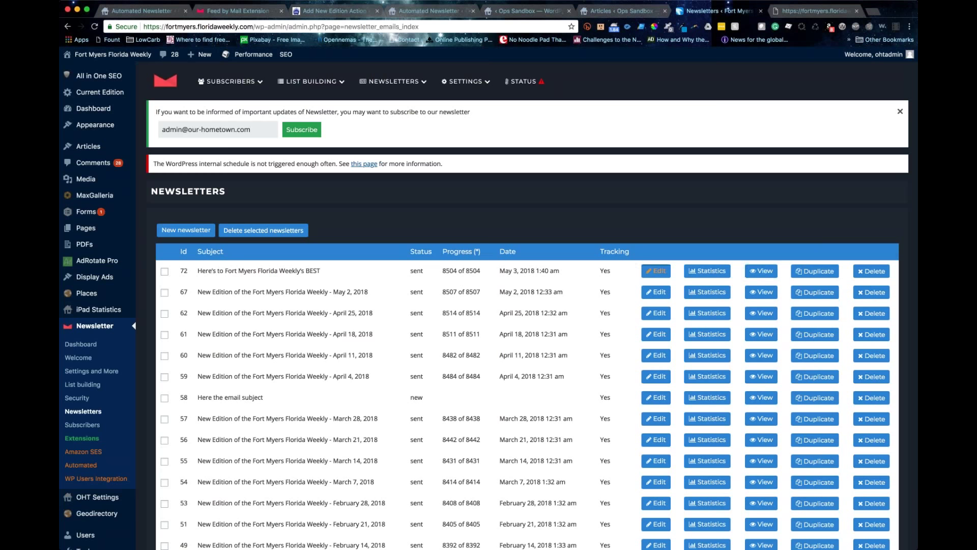
Step: Open newsletter 72 in the Edit Newsletter page
{"action": "left_click", "coordinate": [655, 272]}
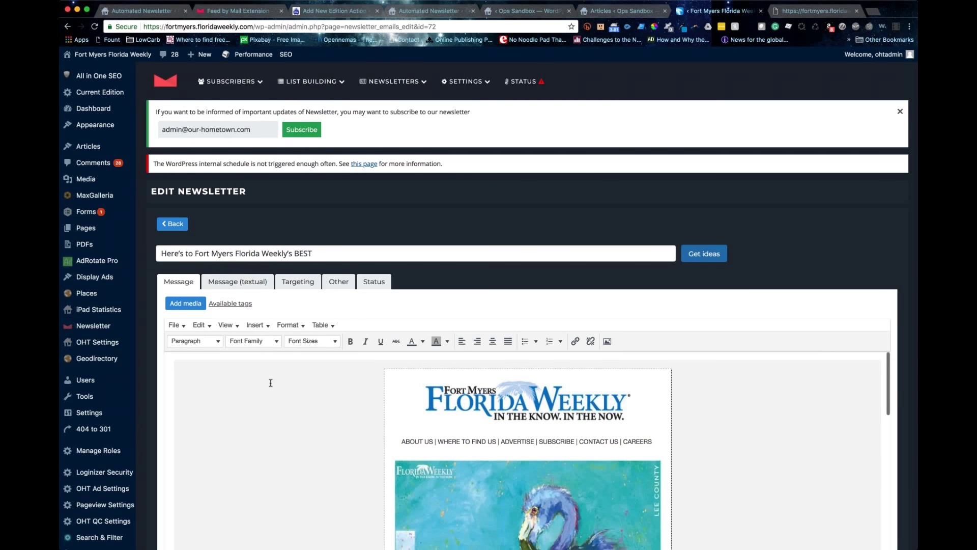
{"action": "scroll", "coordinate": [271, 382], "scroll_direction": "down", "scroll_amount": 3}
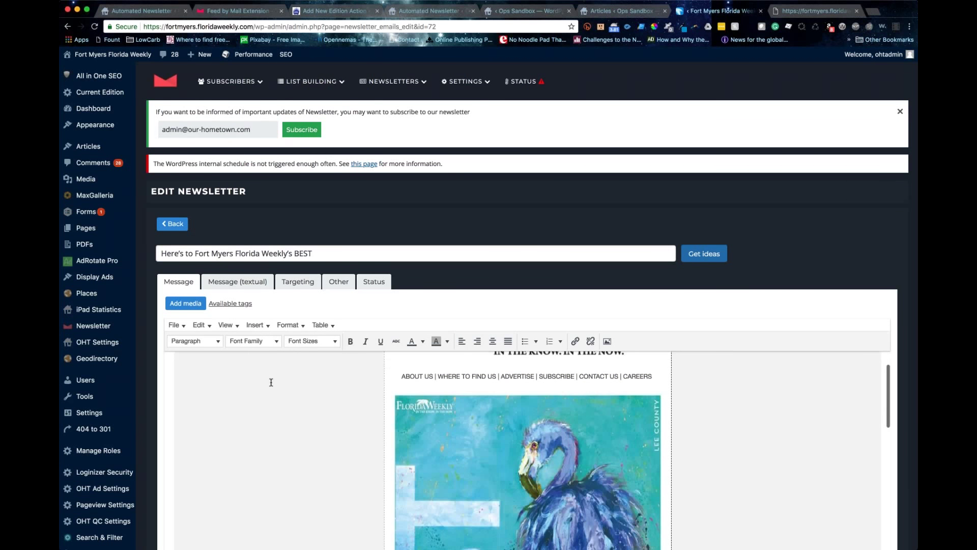
{"action": "scroll", "coordinate": [271, 383], "scroll_direction": "up", "scroll_amount": 3}
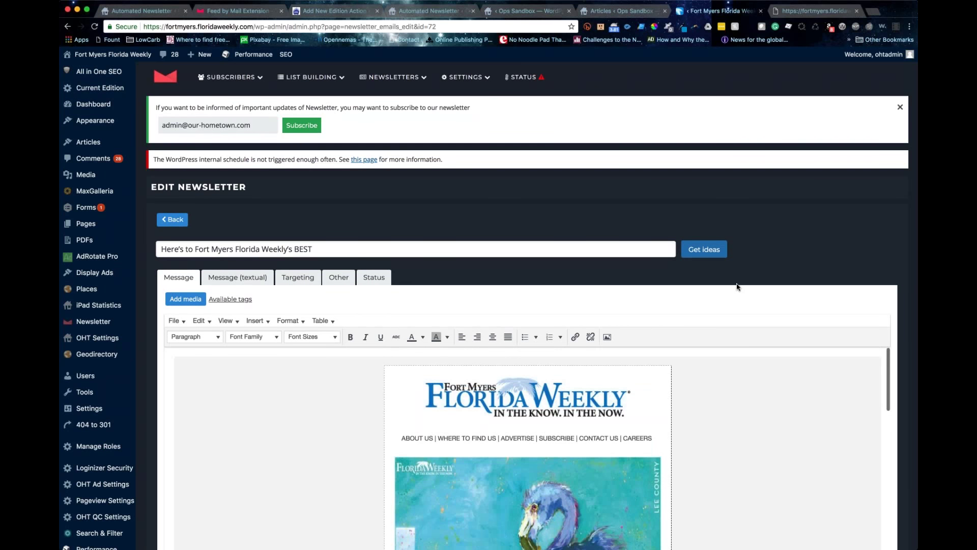
{"action": "scroll", "coordinate": [737, 287], "scroll_direction": "down", "scroll_amount": 2}
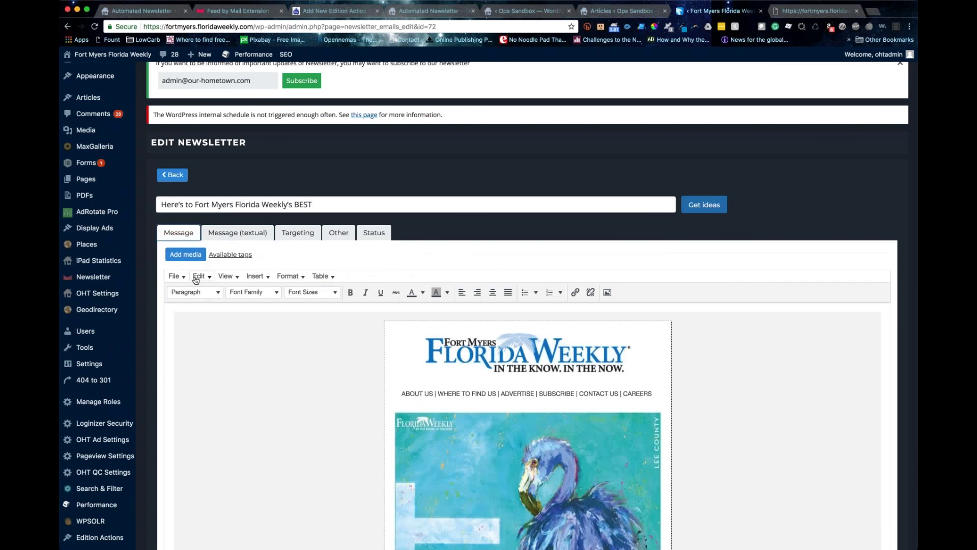
Step: Display the newsletter's HTML source through the editor's View > Source code
{"action": "left_click", "coordinate": [198, 275]}
{"action": "left_click", "coordinate": [186, 280]}
{"action": "left_click", "coordinate": [227, 276]}
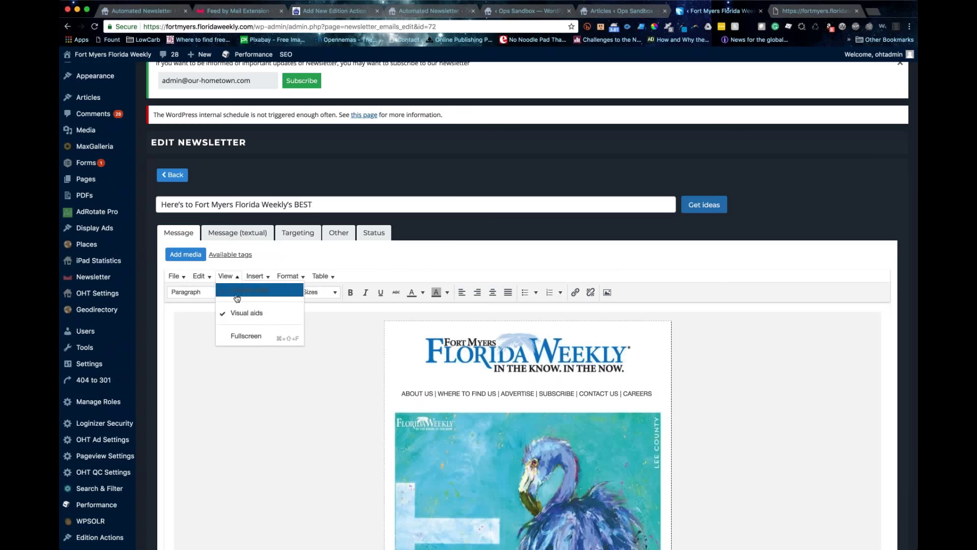
{"action": "left_click", "coordinate": [237, 296]}
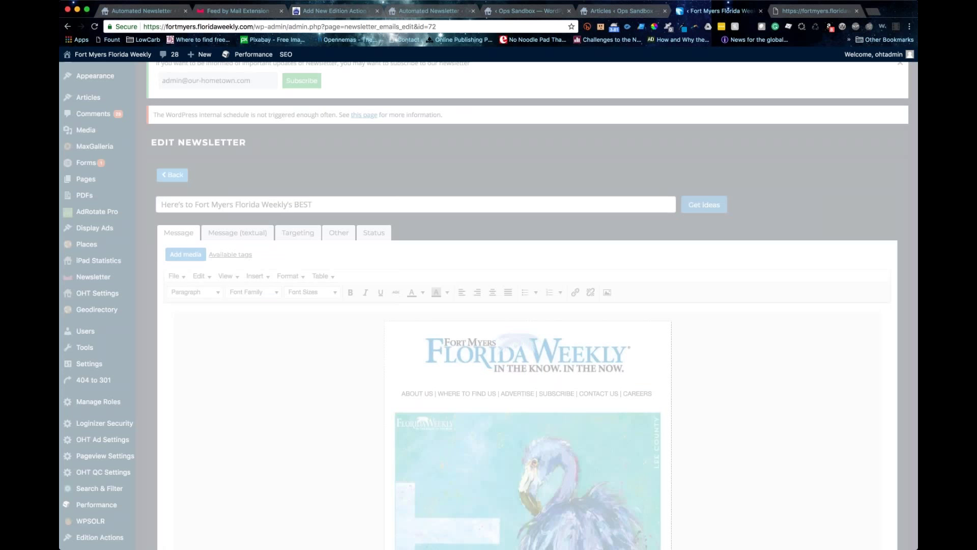
{"action": "scroll", "coordinate": [439, 348], "scroll_direction": "down", "scroll_amount": 15}
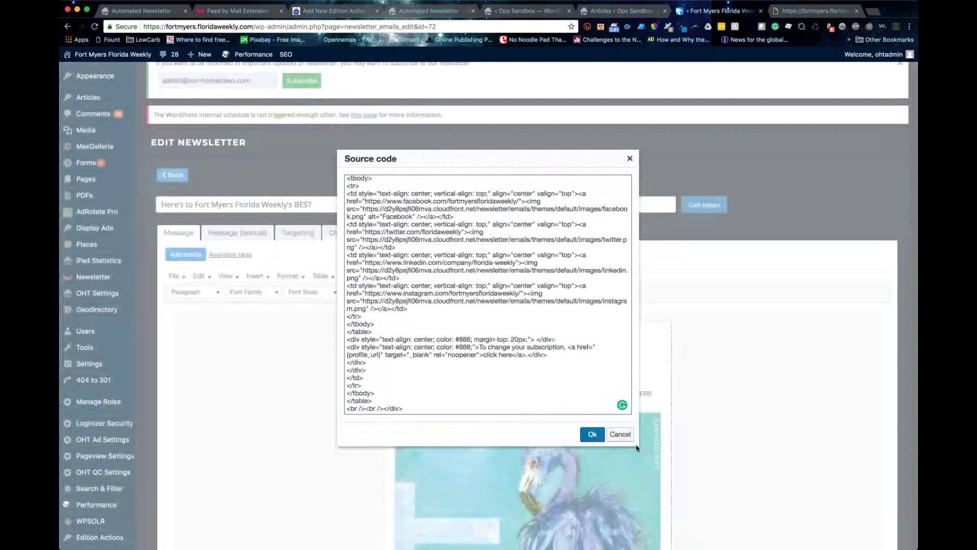
{"action": "left_click", "coordinate": [590, 434]}
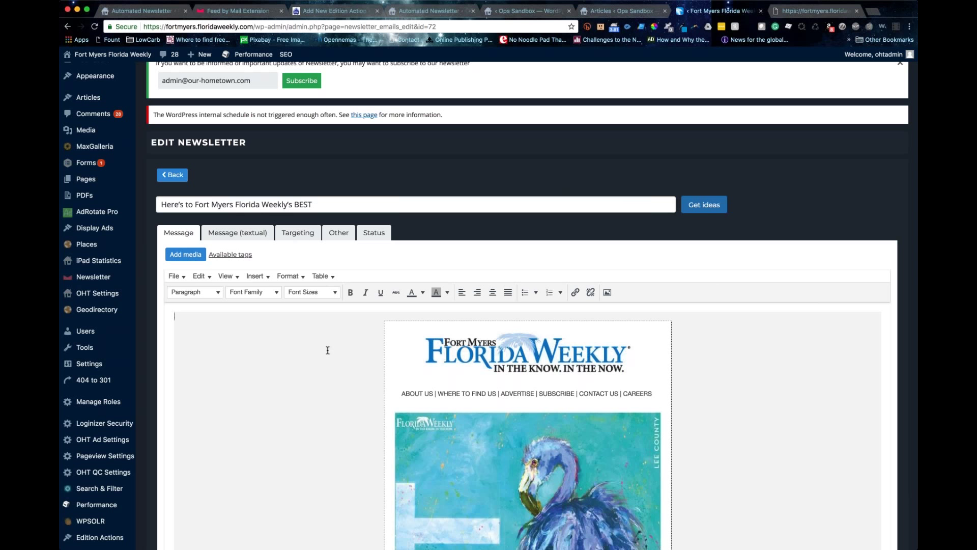
{"action": "scroll", "coordinate": [364, 440], "scroll_direction": "down", "scroll_amount": 10}
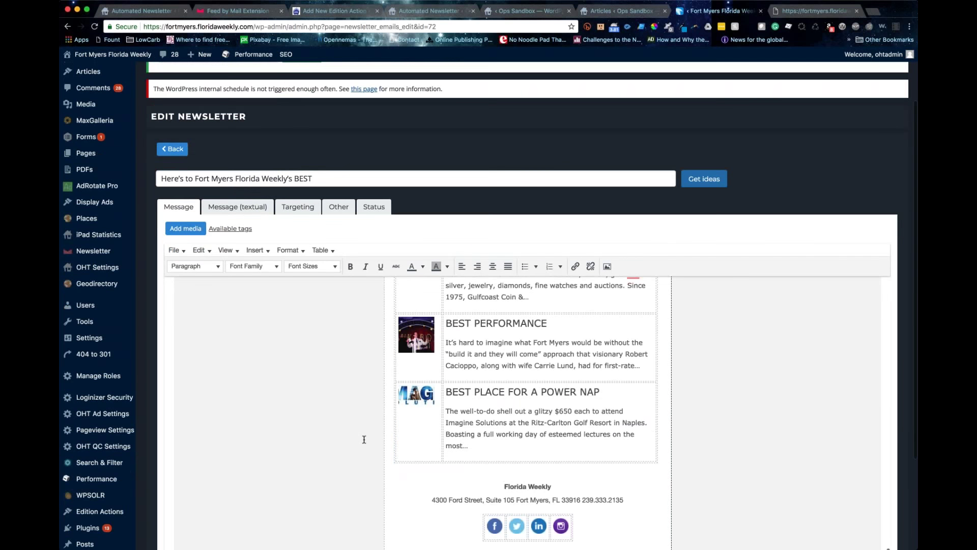
{"action": "scroll", "coordinate": [364, 439], "scroll_direction": "down", "scroll_amount": 3}
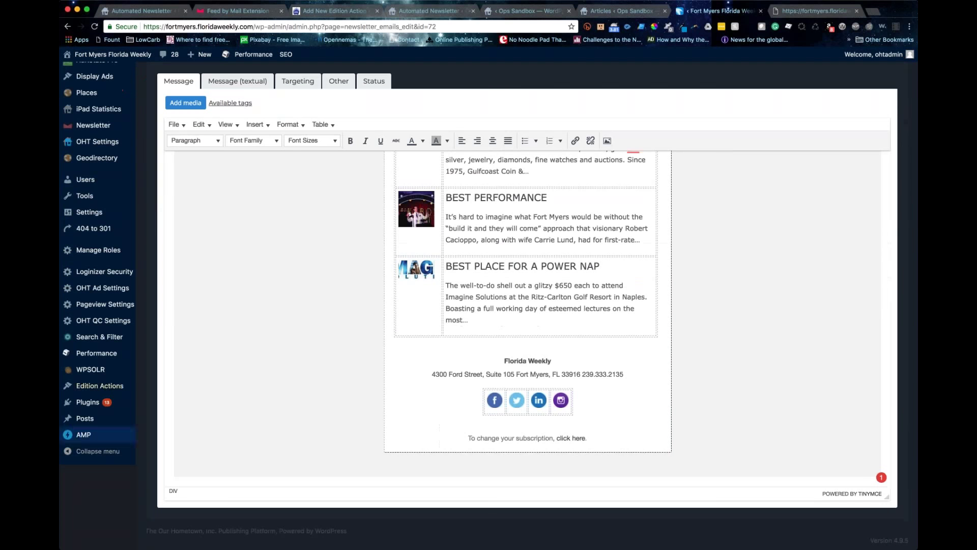
{"action": "scroll", "coordinate": [503, 265], "scroll_direction": "up", "scroll_amount": 5}
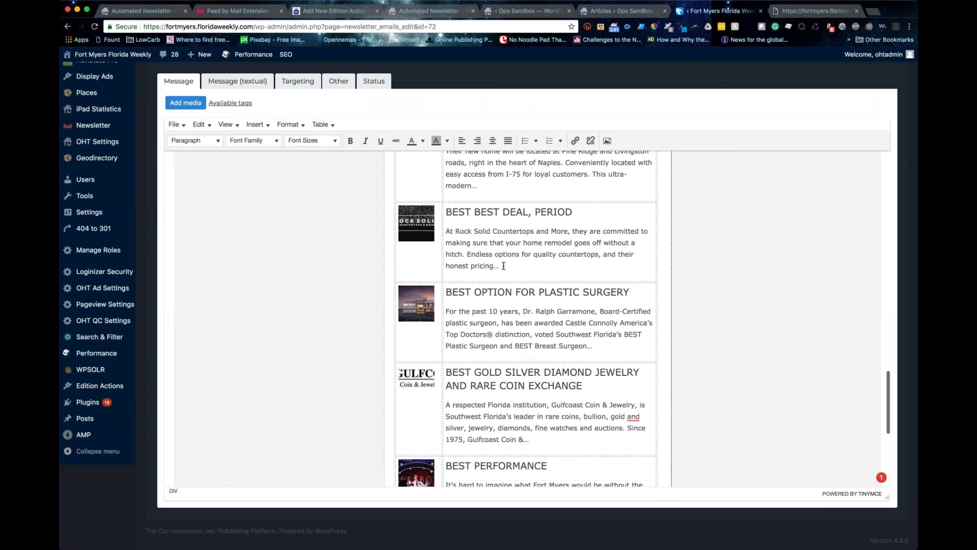
{"action": "scroll", "coordinate": [503, 265], "scroll_direction": "up", "scroll_amount": 2}
{"action": "scroll", "coordinate": [503, 265], "scroll_direction": "up", "scroll_amount": 4}
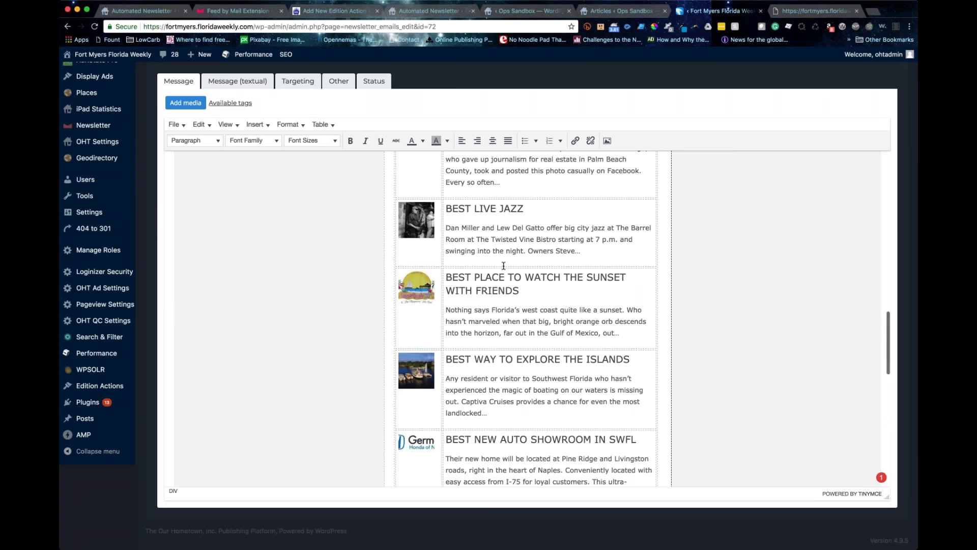
{"action": "scroll", "coordinate": [503, 265], "scroll_direction": "up", "scroll_amount": 1}
{"action": "scroll", "coordinate": [503, 265], "scroll_direction": "up", "scroll_amount": 10}
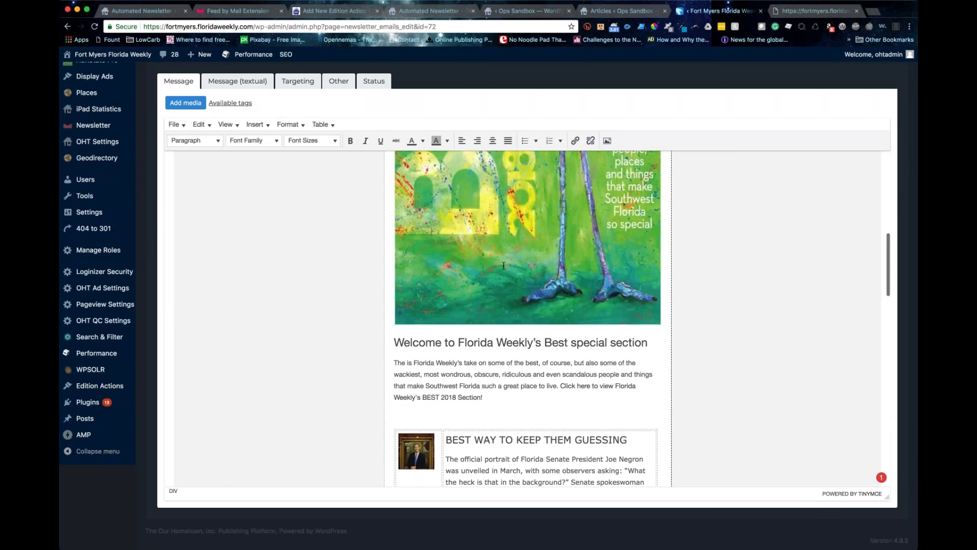
{"action": "scroll", "coordinate": [503, 265], "scroll_direction": "up", "scroll_amount": 3}
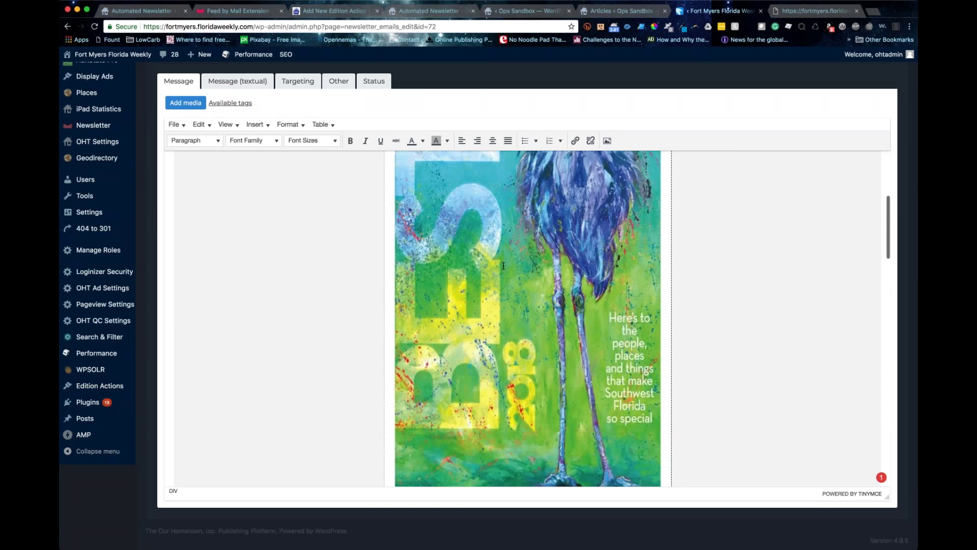
{"action": "scroll", "coordinate": [503, 265], "scroll_direction": "up", "scroll_amount": 5}
{"action": "scroll", "coordinate": [507, 210], "scroll_direction": "up", "scroll_amount": 2}
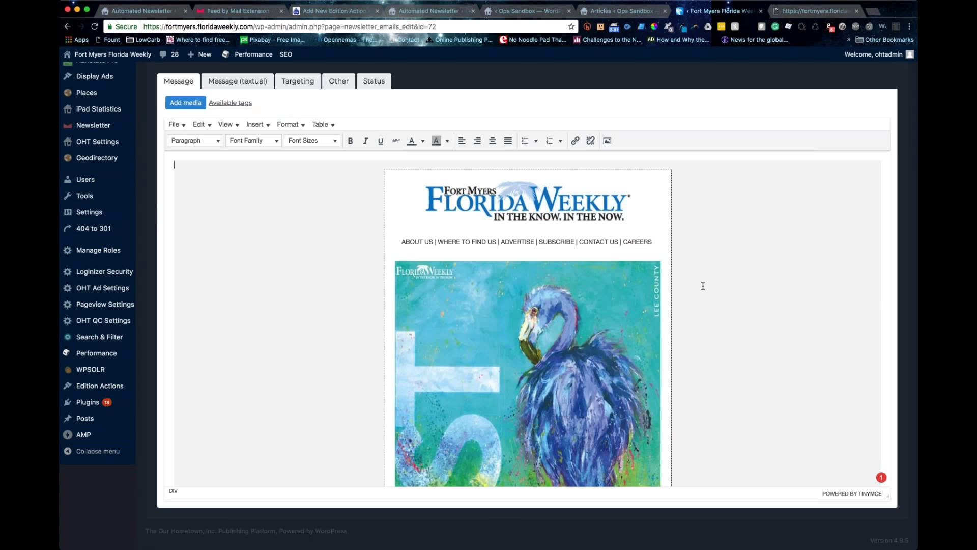
{"action": "scroll", "coordinate": [703, 286], "scroll_direction": "down", "scroll_amount": 1}
{"action": "scroll", "coordinate": [703, 285], "scroll_direction": "down", "scroll_amount": 15}
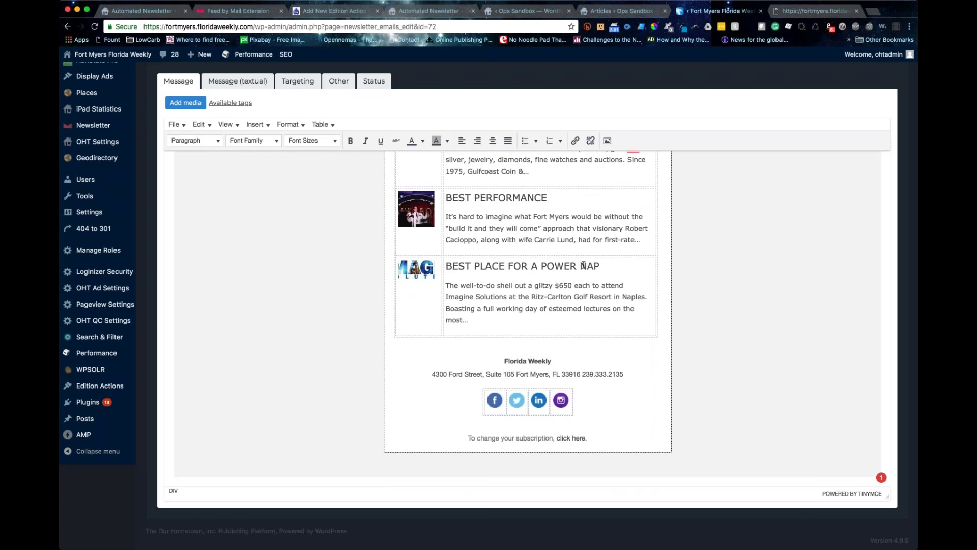
{"action": "scroll", "coordinate": [584, 265], "scroll_direction": "up", "scroll_amount": 15}
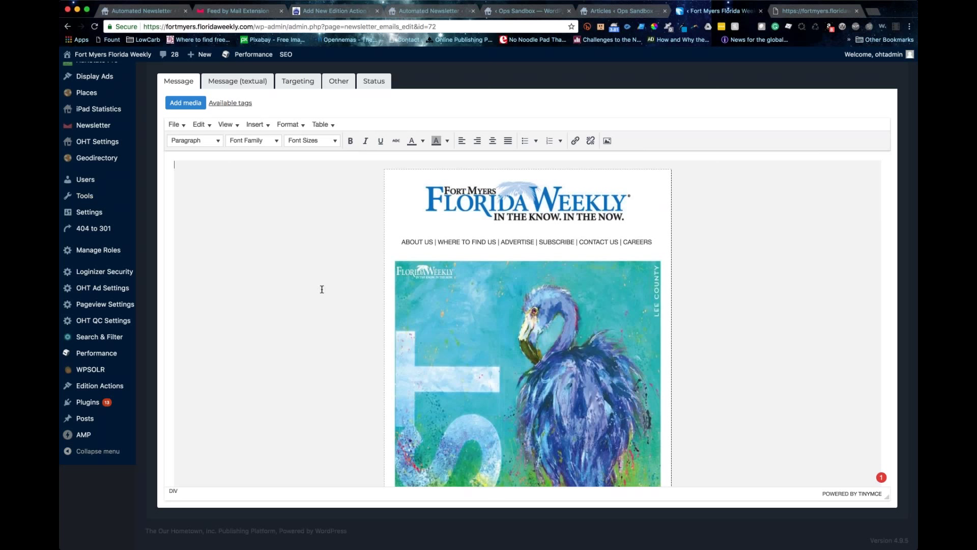
{"action": "scroll", "coordinate": [322, 289], "scroll_direction": "up", "scroll_amount": 1}
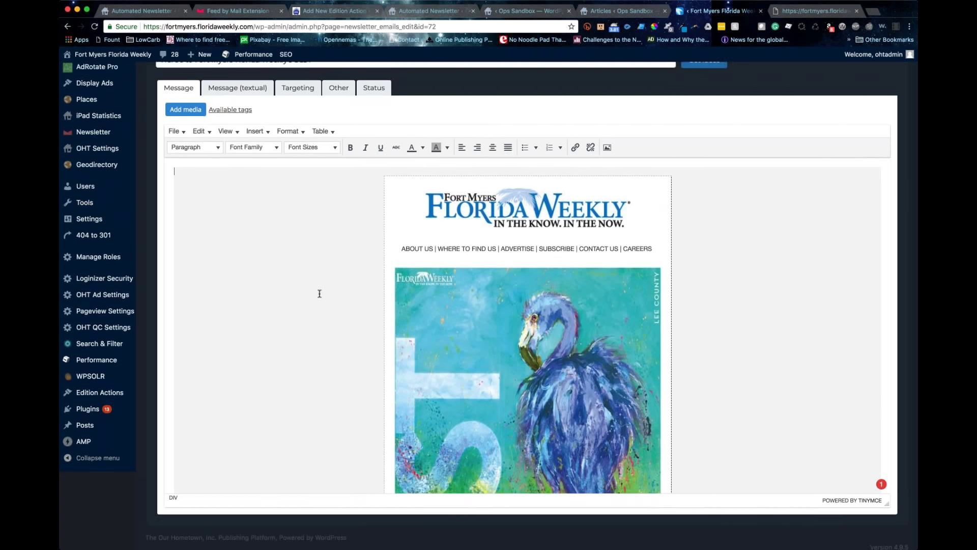
{"action": "scroll", "coordinate": [320, 294], "scroll_direction": "up", "scroll_amount": 5}
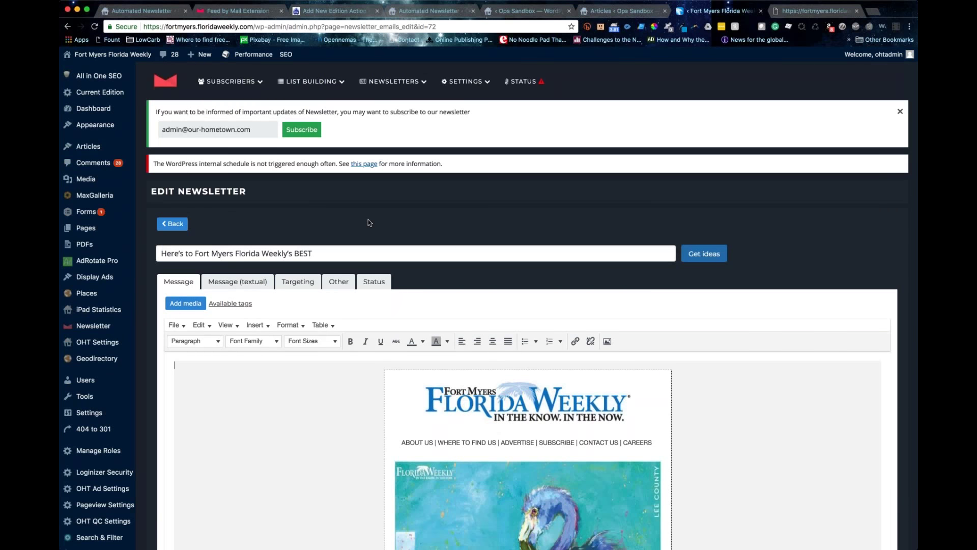
{"action": "scroll", "coordinate": [369, 223], "scroll_direction": "down", "scroll_amount": 1}
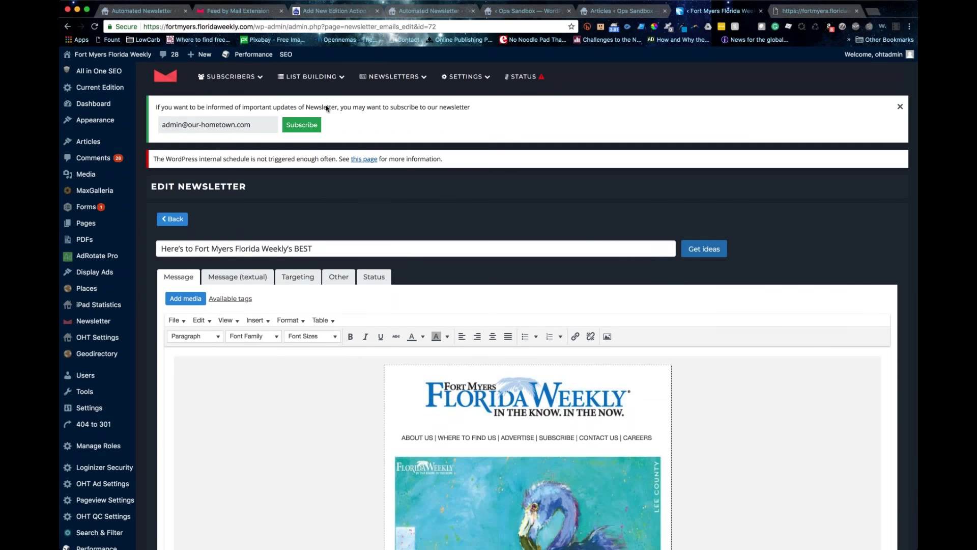
Step: Glance at the Ops Sandbox and Automated Newsletters tabs, close Feed by Mail, and return to newsletter 72's editor
{"action": "left_click", "coordinate": [532, 12]}
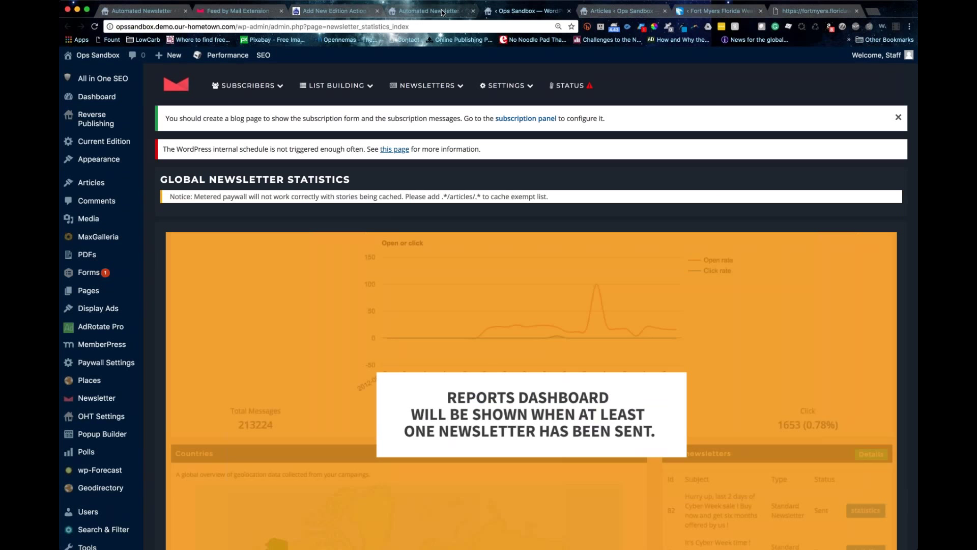
{"action": "left_click", "coordinate": [443, 11]}
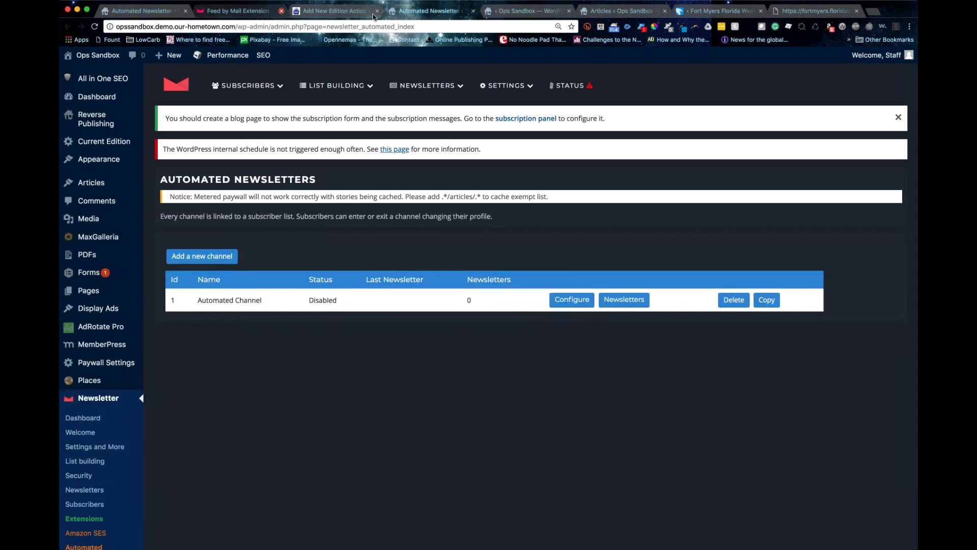
{"action": "left_click", "coordinate": [405, 14]}
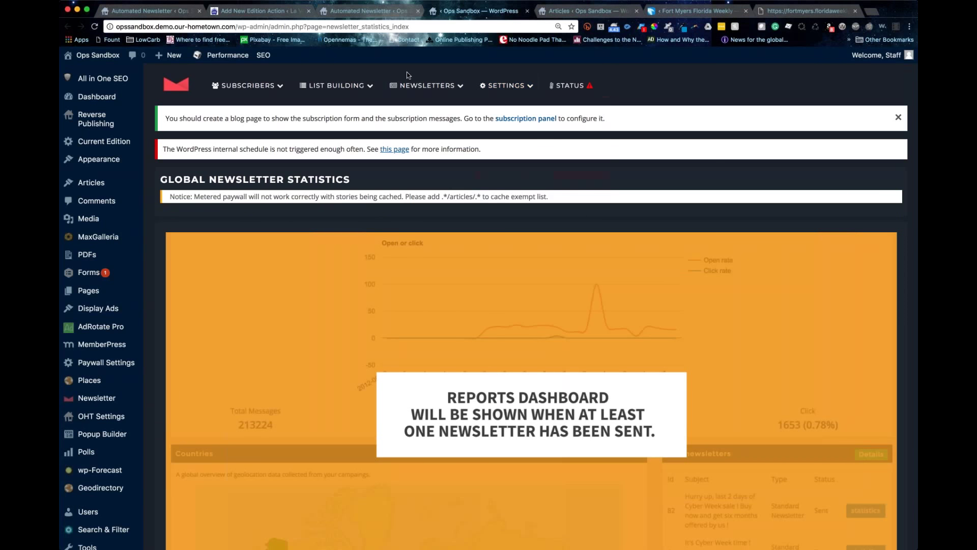
{"action": "mouse_move", "coordinate": [426, 86]}
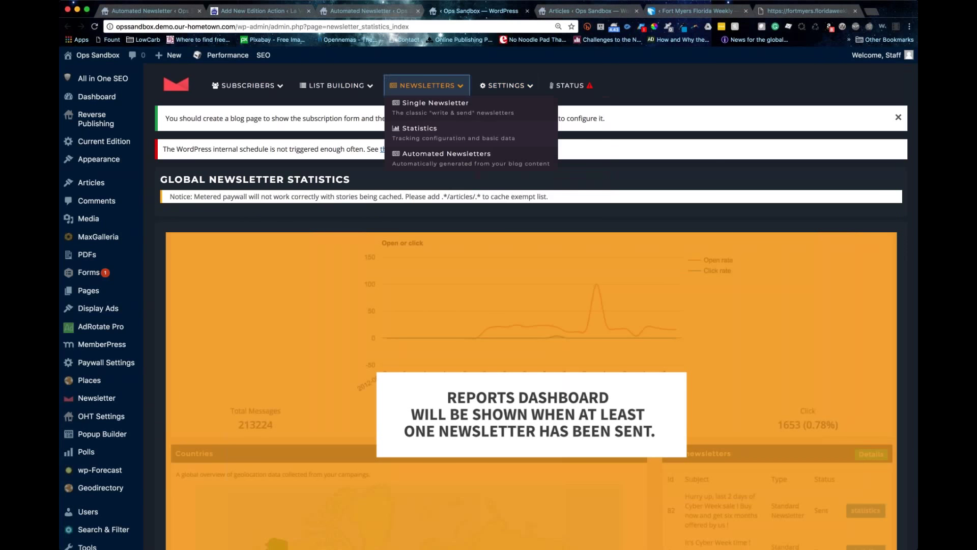
{"action": "left_click", "coordinate": [427, 85]}
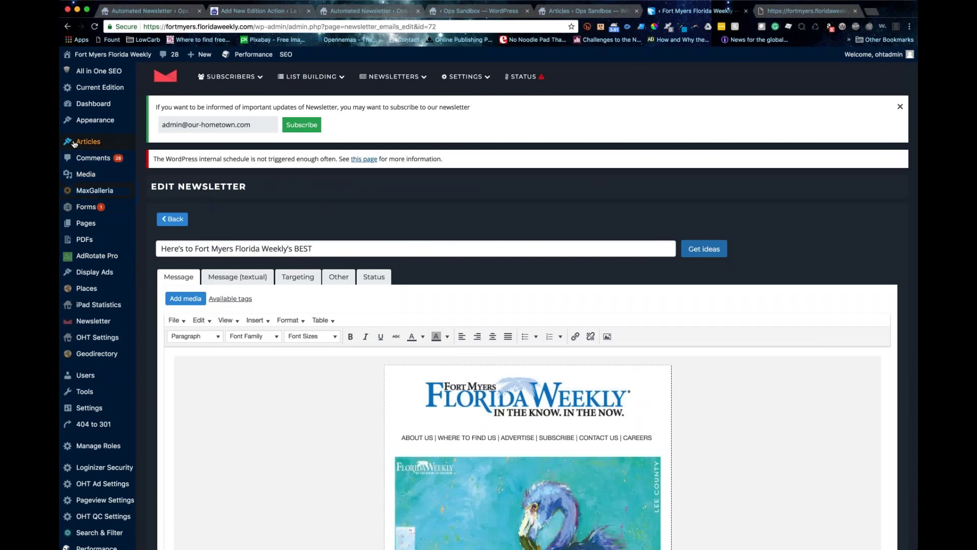
{"action": "mouse_move", "coordinate": [74, 143]}
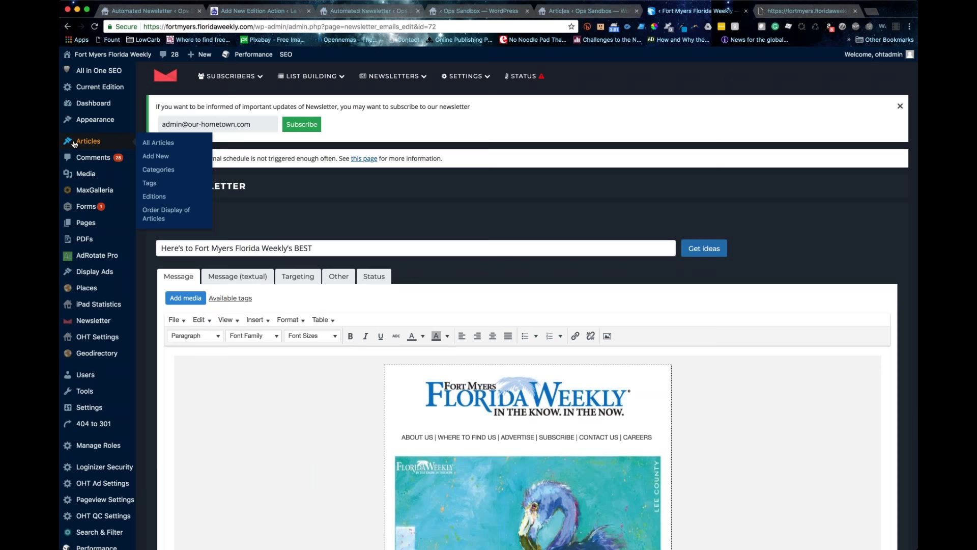
{"action": "scroll", "coordinate": [74, 144], "scroll_direction": "up", "scroll_amount": 2}
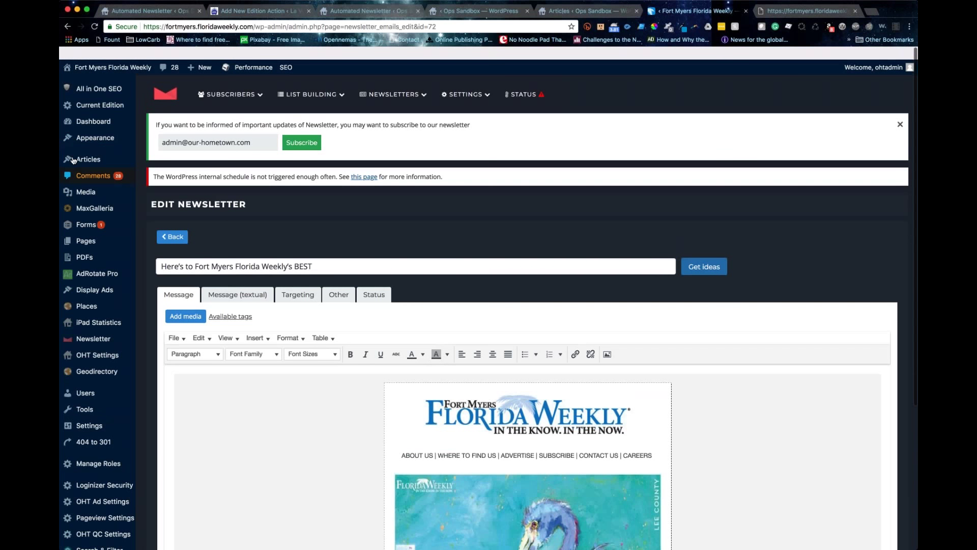
Step: Close both Fort Myers Florida Weekly tabs to reveal the Ops Sandbox Articles list
{"action": "left_click", "coordinate": [746, 10]}
{"action": "left_click", "coordinate": [747, 11]}
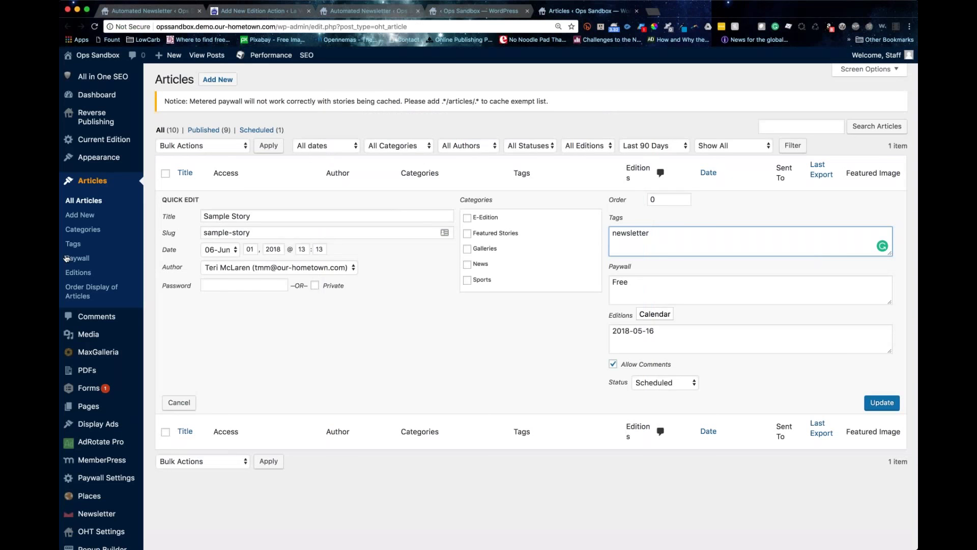
{"action": "scroll", "coordinate": [107, 264], "scroll_direction": "down", "scroll_amount": 4}
{"action": "mouse_move", "coordinate": [106, 266]}
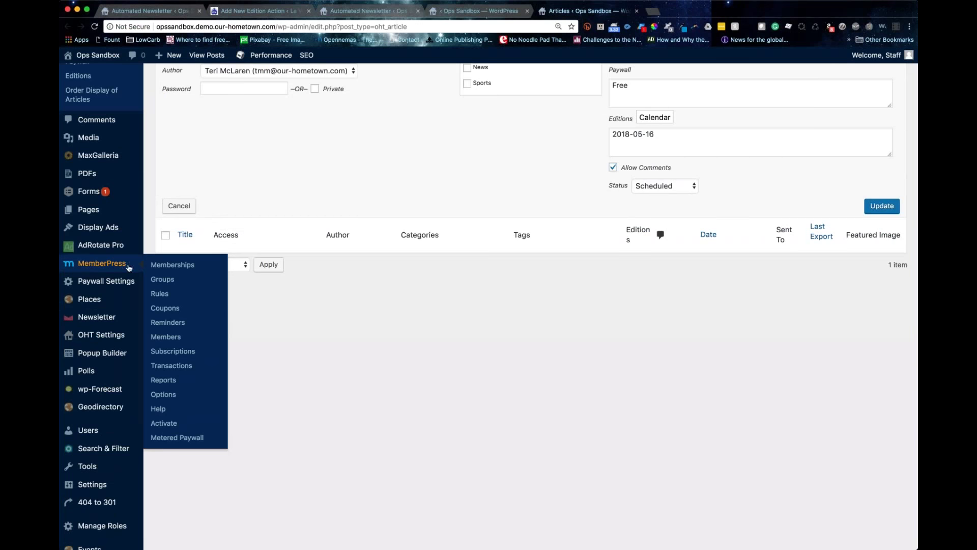
{"action": "mouse_move", "coordinate": [81, 284]}
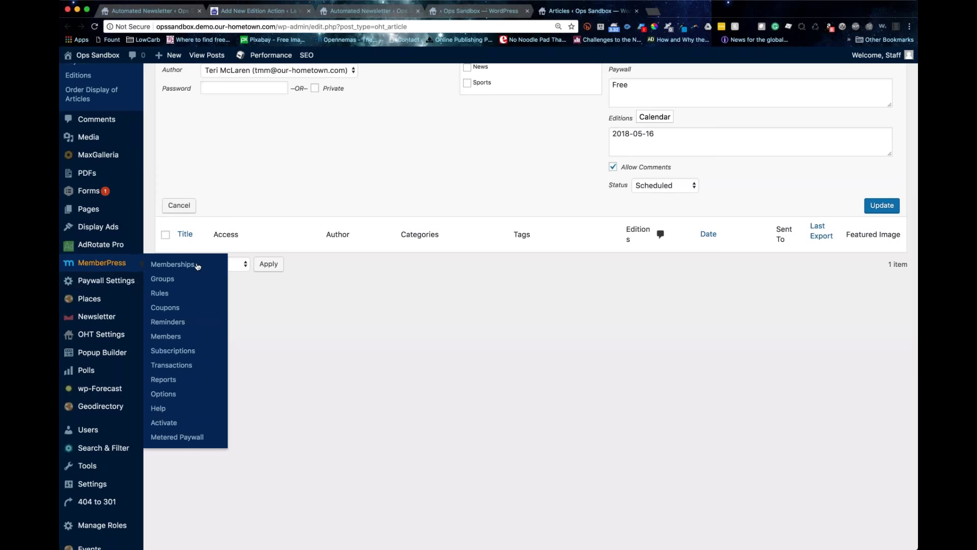
{"action": "scroll", "coordinate": [194, 269], "scroll_direction": "down", "scroll_amount": 1}
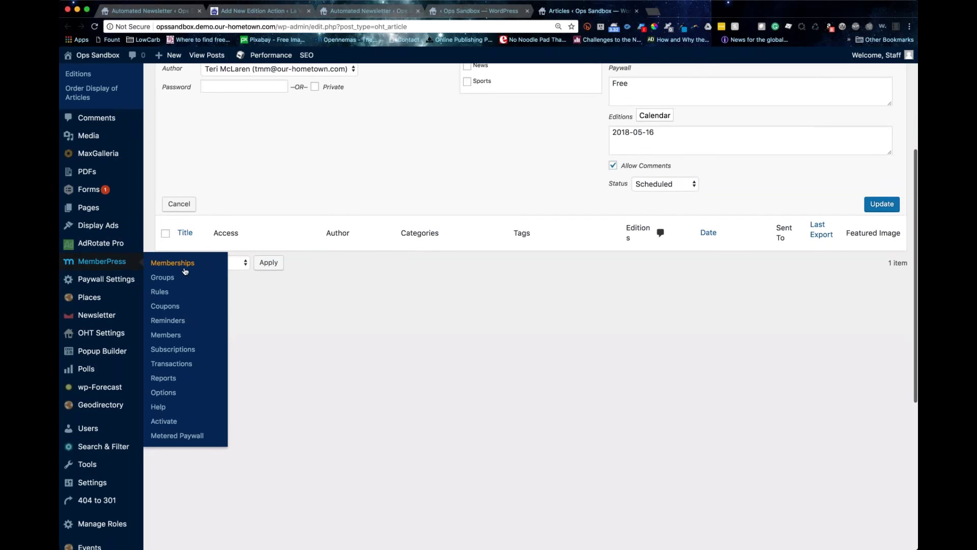
{"action": "scroll", "coordinate": [185, 270], "scroll_direction": "down", "scroll_amount": 1}
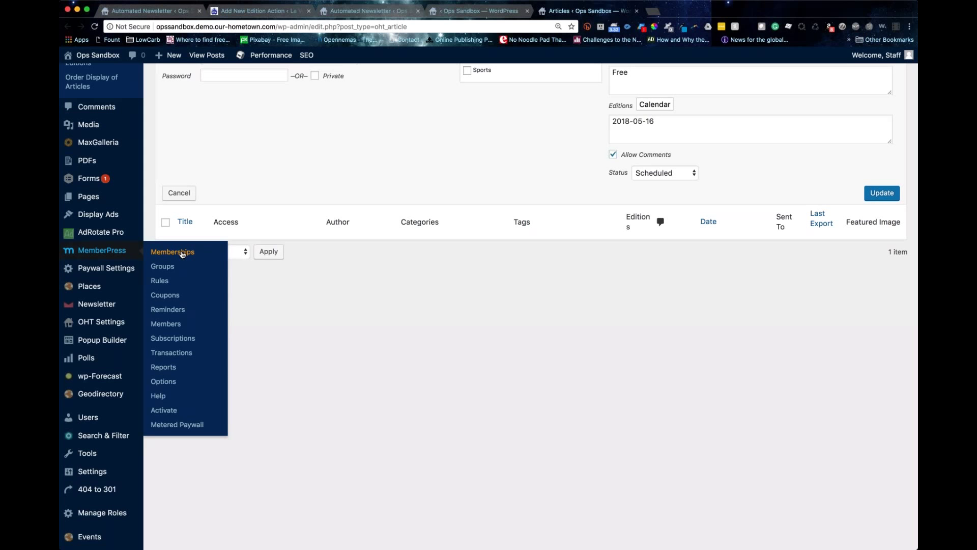
Step: Open MemberPress > Memberships to see Test Membership at $5 for 1 year
{"action": "left_click", "coordinate": [183, 253]}
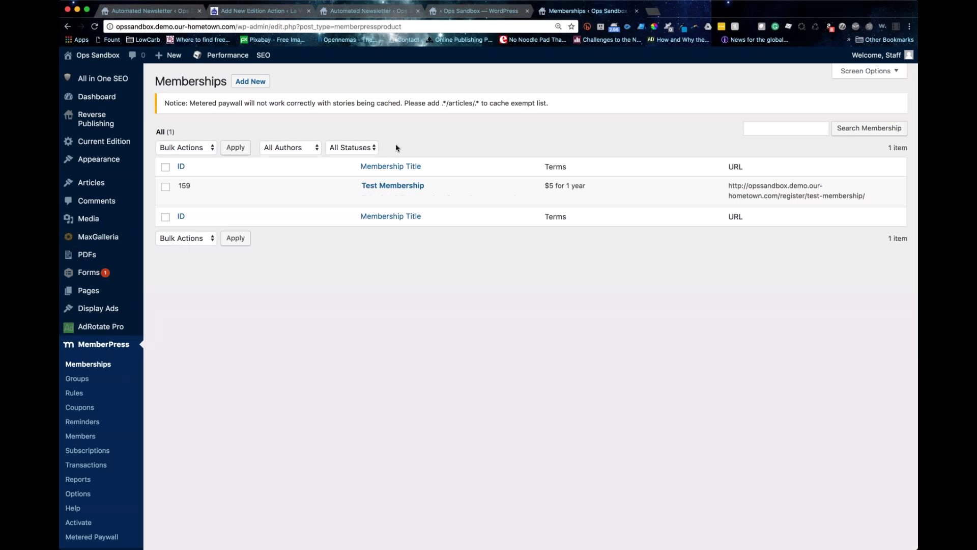
{"action": "mouse_move", "coordinate": [402, 185]}
Step: Review Test Membership's $5.00 one-time price, 1-year expiry and 'Complete Checkout' button text
{"action": "left_click", "coordinate": [367, 199]}
{"action": "mouse_move", "coordinate": [102, 327]}
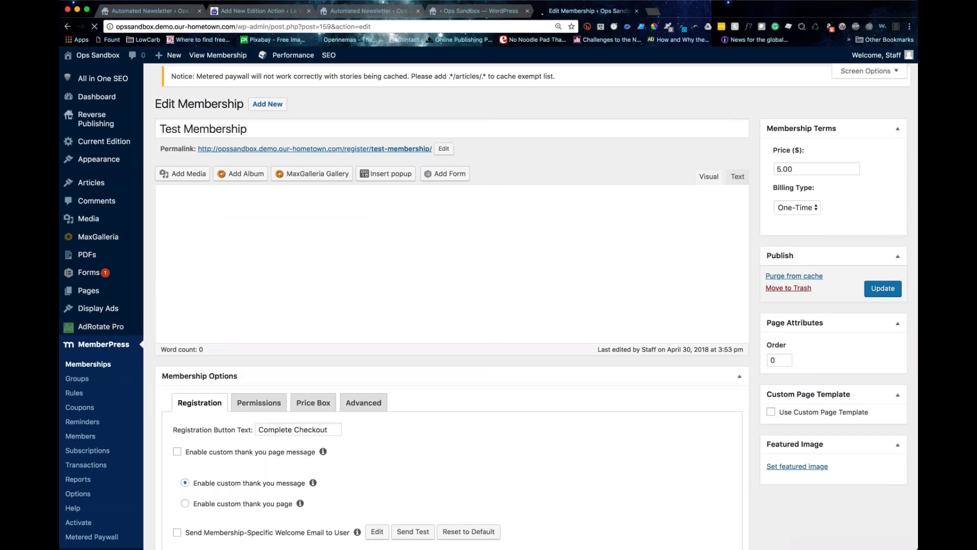
{"action": "left_click", "coordinate": [259, 134]}
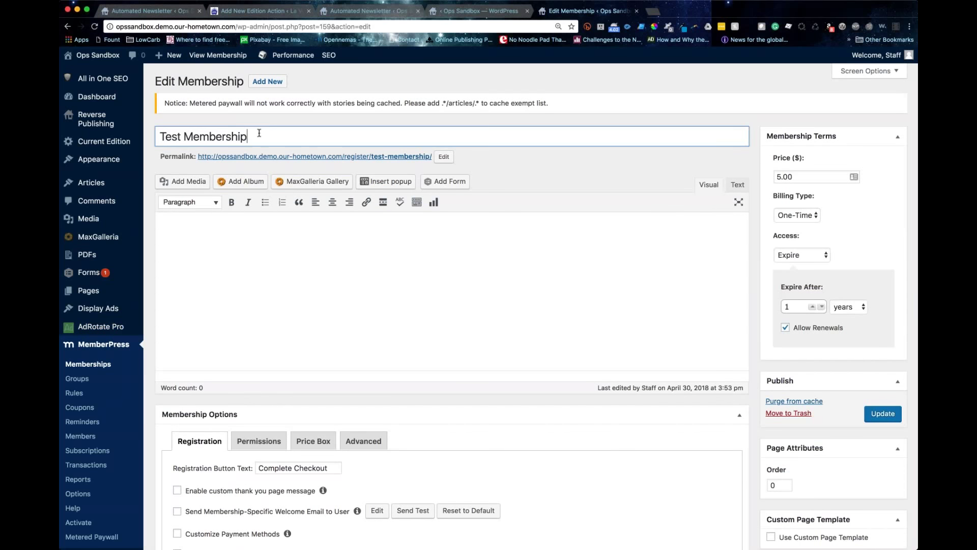
{"action": "scroll", "coordinate": [260, 133], "scroll_direction": "down", "scroll_amount": 1}
{"action": "scroll", "coordinate": [260, 133], "scroll_direction": "down", "scroll_amount": 1}
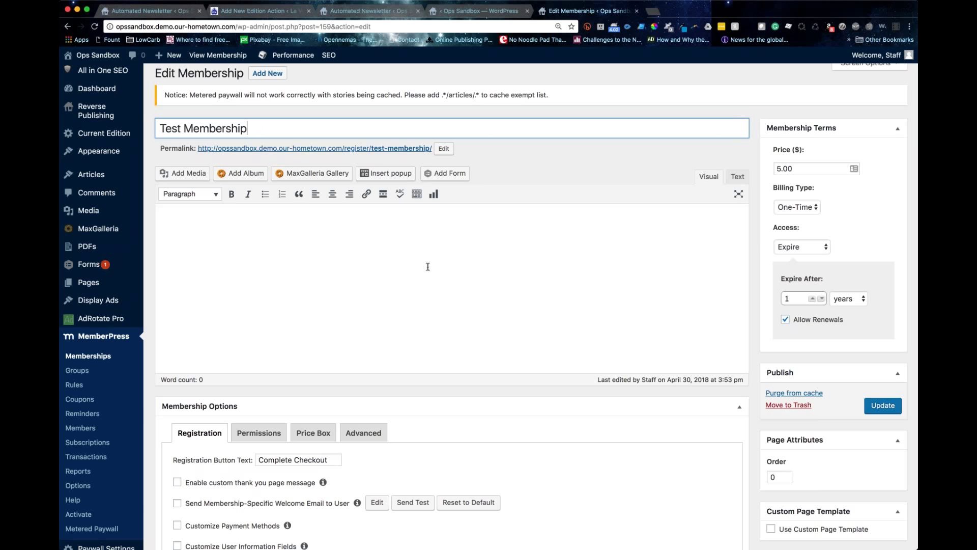
{"action": "scroll", "coordinate": [427, 266], "scroll_direction": "down", "scroll_amount": 3}
{"action": "scroll", "coordinate": [420, 290], "scroll_direction": "down", "scroll_amount": 1}
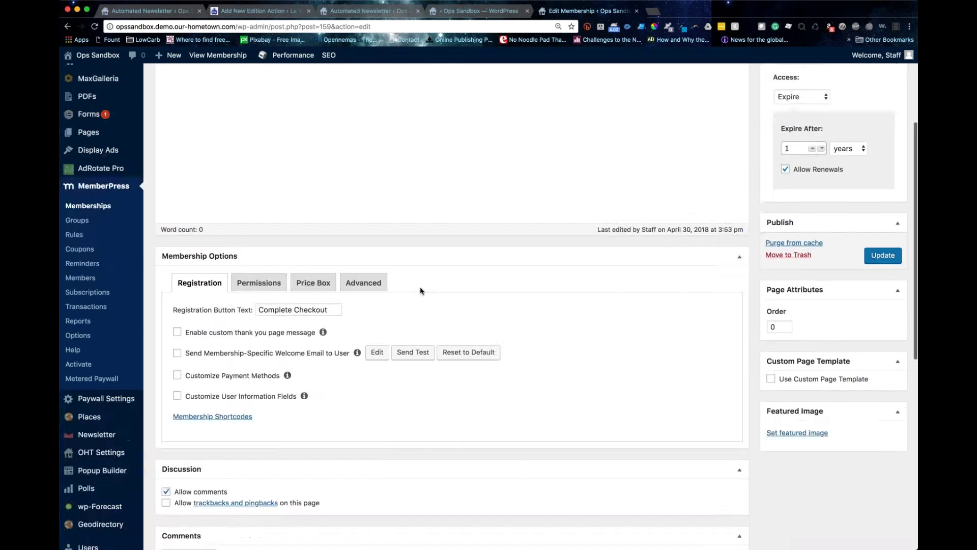
{"action": "scroll", "coordinate": [336, 298], "scroll_direction": "down", "scroll_amount": 1}
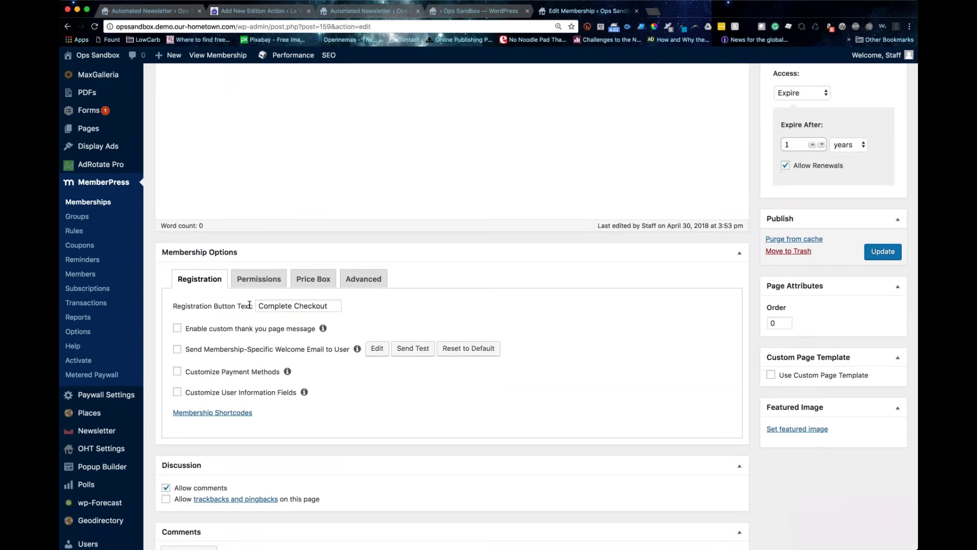
{"action": "left_click", "coordinate": [250, 304]}
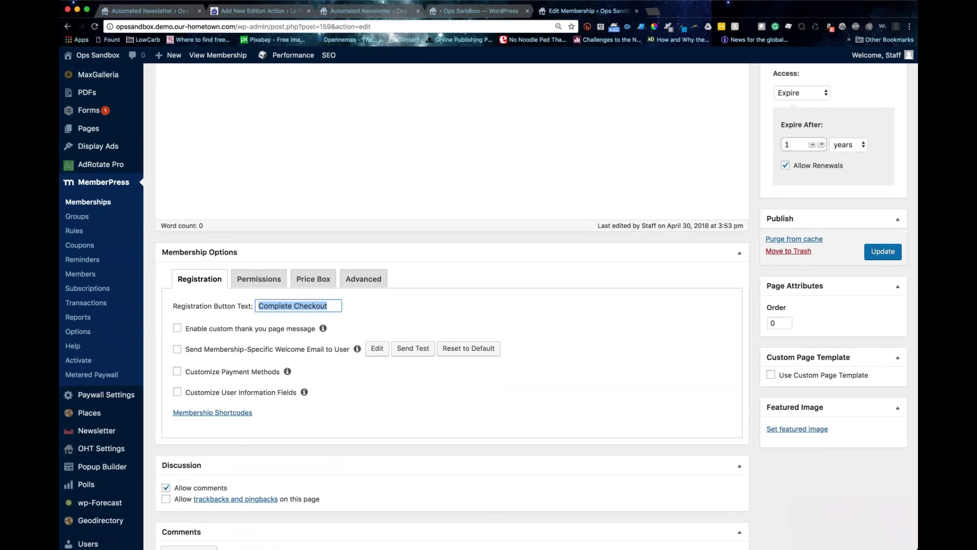
{"action": "scroll", "coordinate": [336, 255], "scroll_direction": "up", "scroll_amount": 5}
{"action": "left_click", "coordinate": [267, 81], "text": "super"}
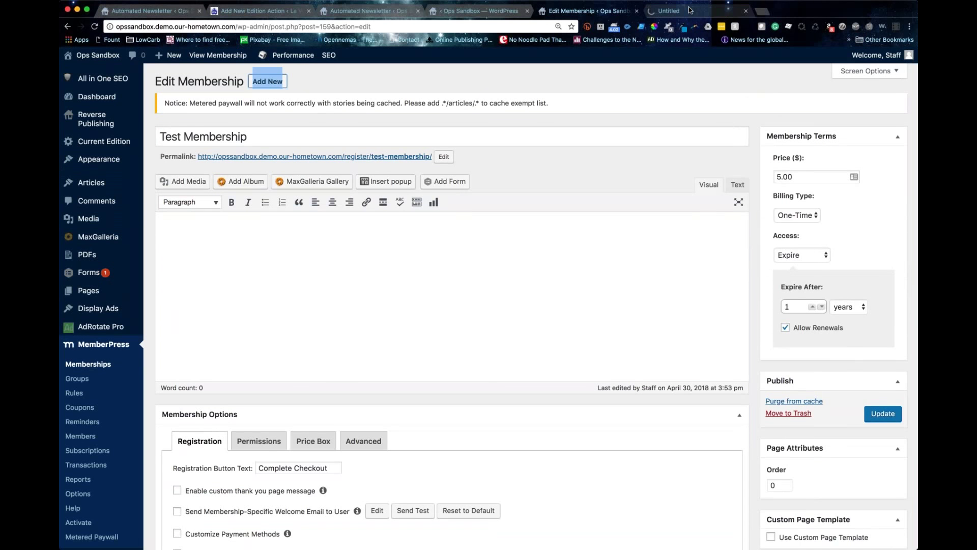
Step: Start a new membership and try customizing user information fields, toggling Telephone off and on
{"action": "left_click", "coordinate": [686, 11]}
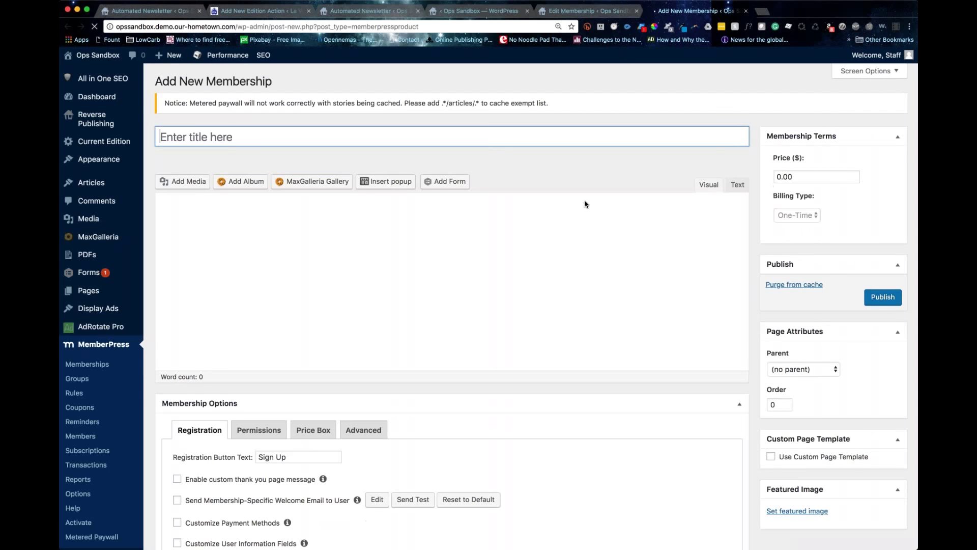
{"action": "scroll", "coordinate": [373, 341], "scroll_direction": "down", "scroll_amount": 3}
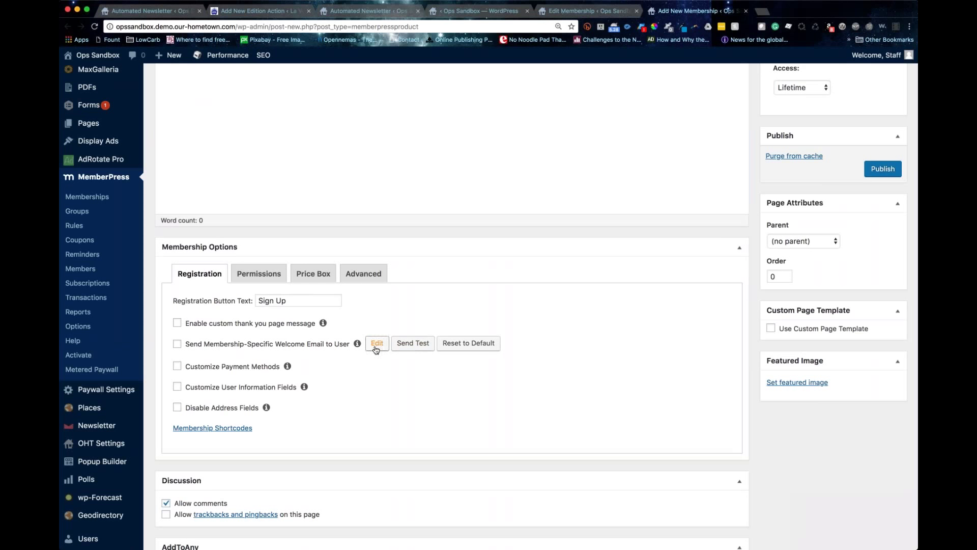
{"action": "left_click", "coordinate": [177, 386]}
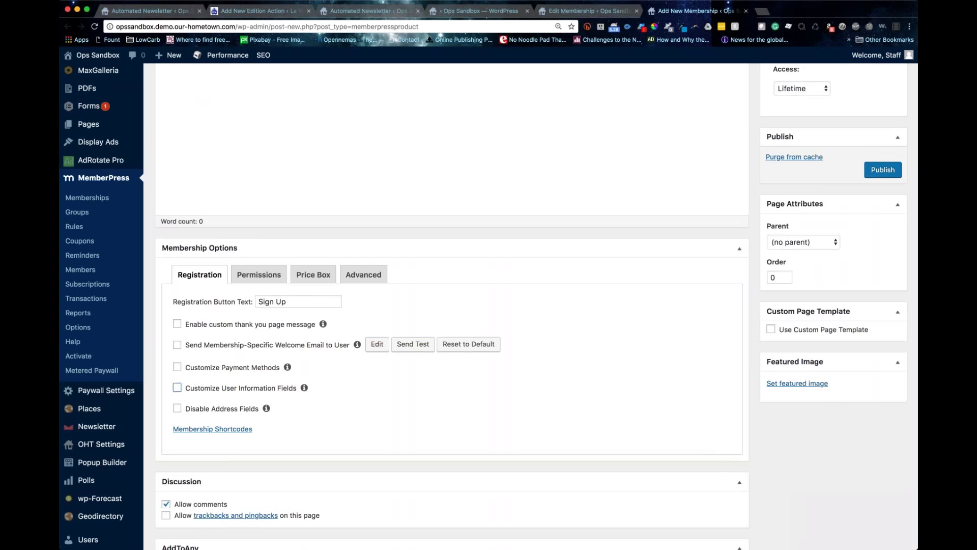
{"action": "left_click", "coordinate": [184, 418]}
{"action": "left_click", "coordinate": [184, 418]}
{"action": "left_click", "coordinate": [185, 436]}
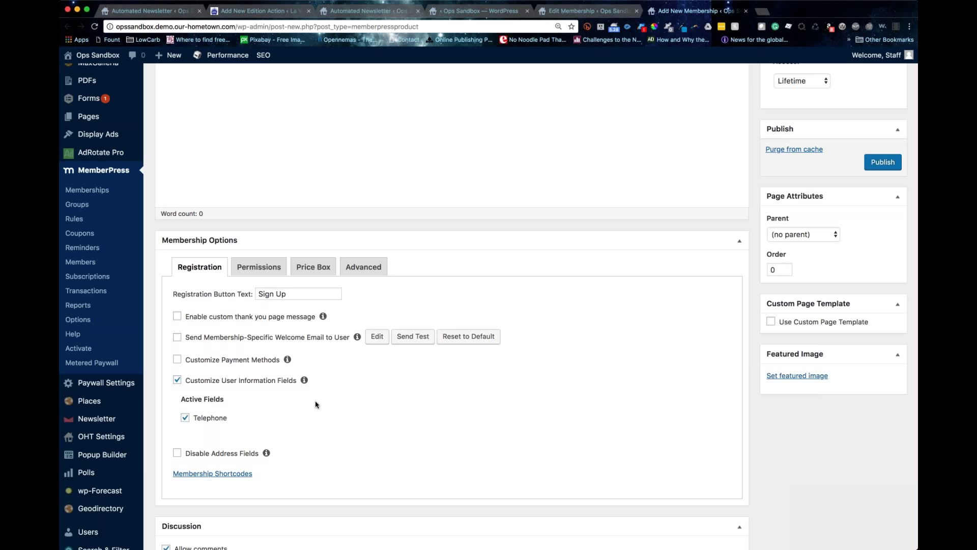
Step: Try custom payment methods, then leave both customization options unchecked
{"action": "left_click", "coordinate": [177, 359]}
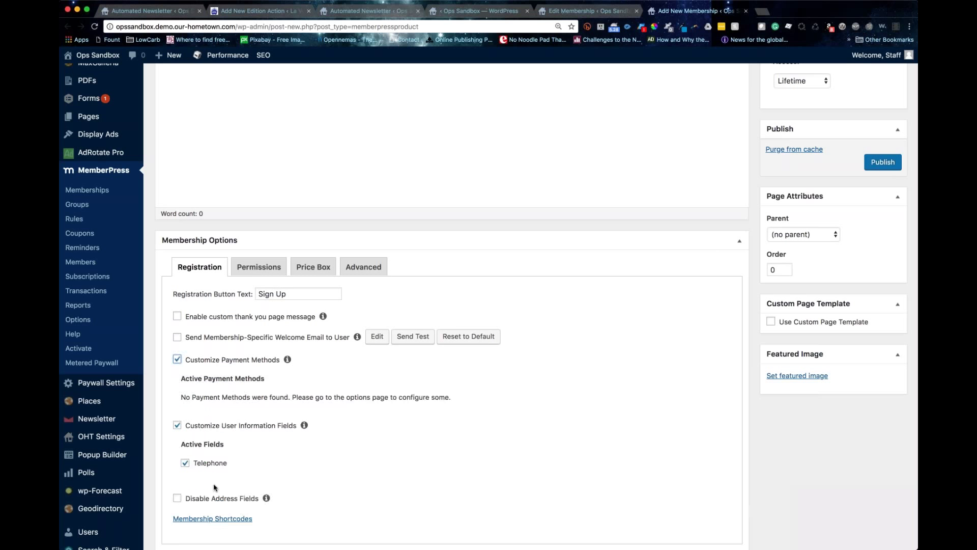
{"action": "left_click", "coordinate": [177, 428]}
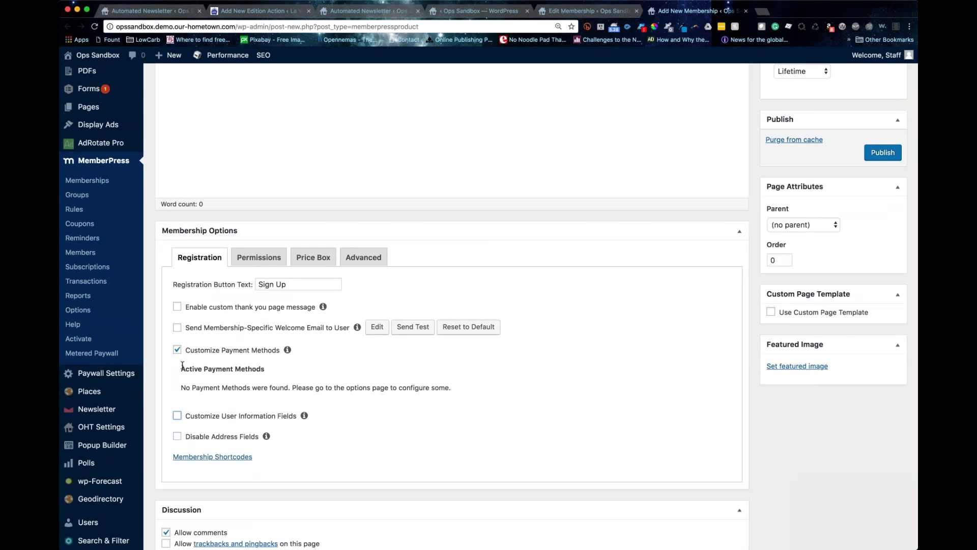
{"action": "left_click", "coordinate": [171, 349]}
{"action": "left_click", "coordinate": [177, 349]}
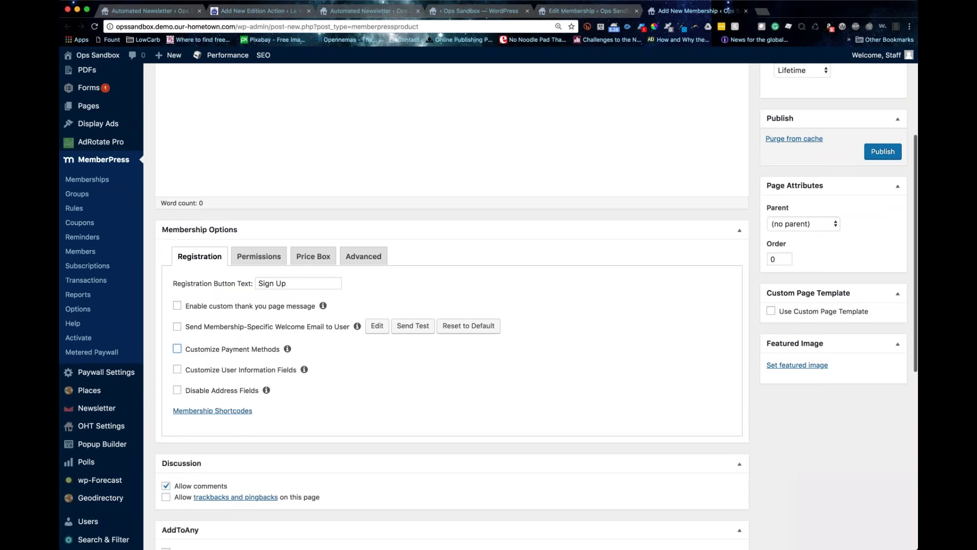
{"action": "scroll", "coordinate": [452, 306], "scroll_direction": "down", "scroll_amount": 3}
{"action": "scroll", "coordinate": [260, 289], "scroll_direction": "up", "scroll_amount": 3}
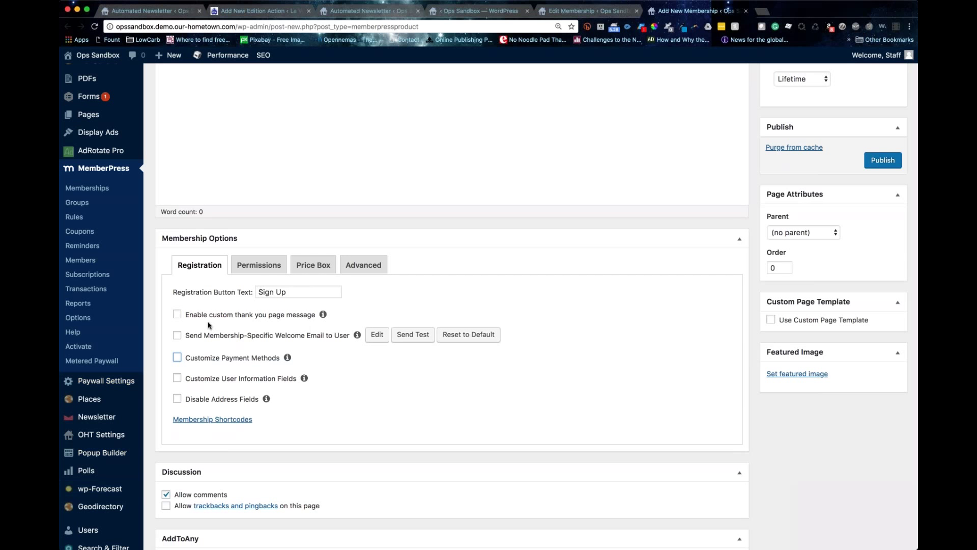
Step: Look over the Permissions tab, then title the price box '1 Year'
{"action": "left_click", "coordinate": [260, 263]}
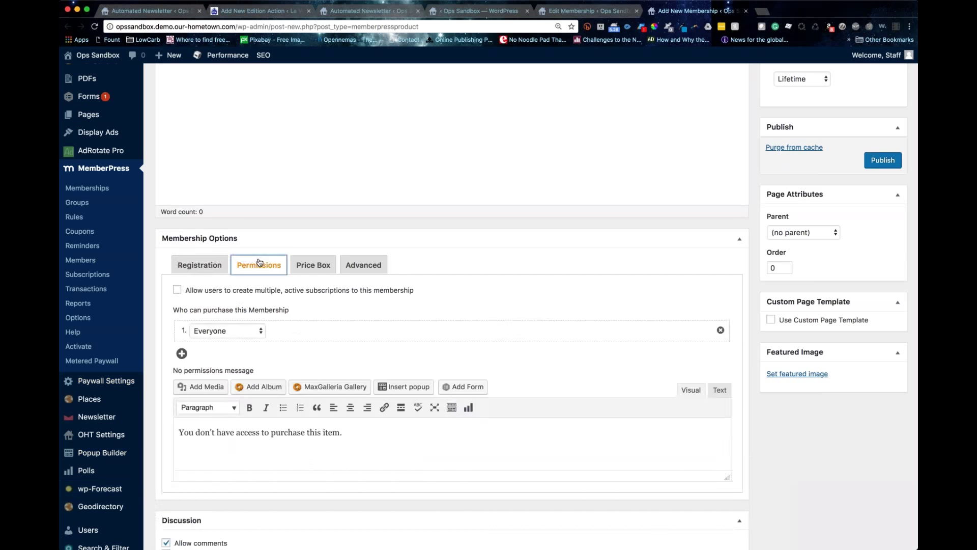
{"action": "scroll", "coordinate": [260, 263], "scroll_direction": "down", "scroll_amount": 1}
{"action": "scroll", "coordinate": [213, 330], "scroll_direction": "down", "scroll_amount": 1}
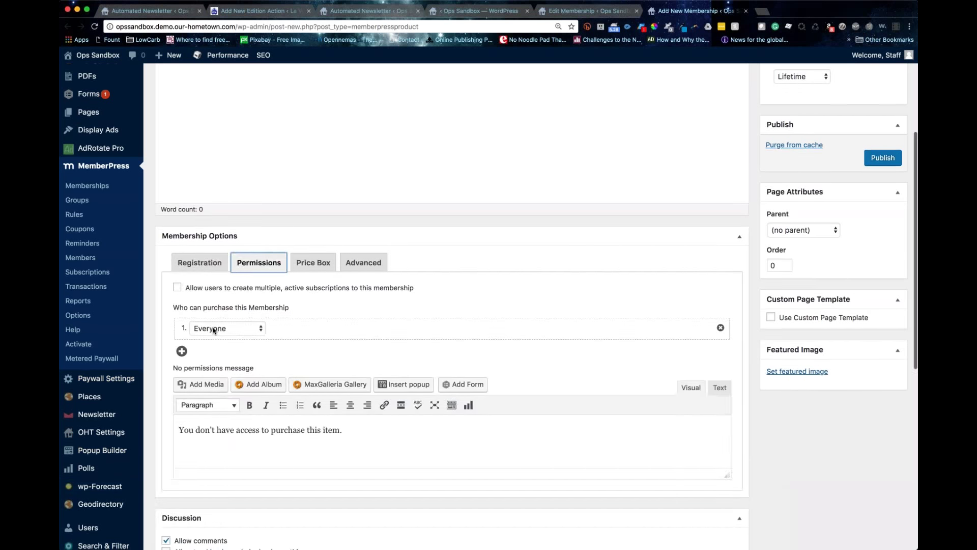
{"action": "left_click", "coordinate": [213, 330]}
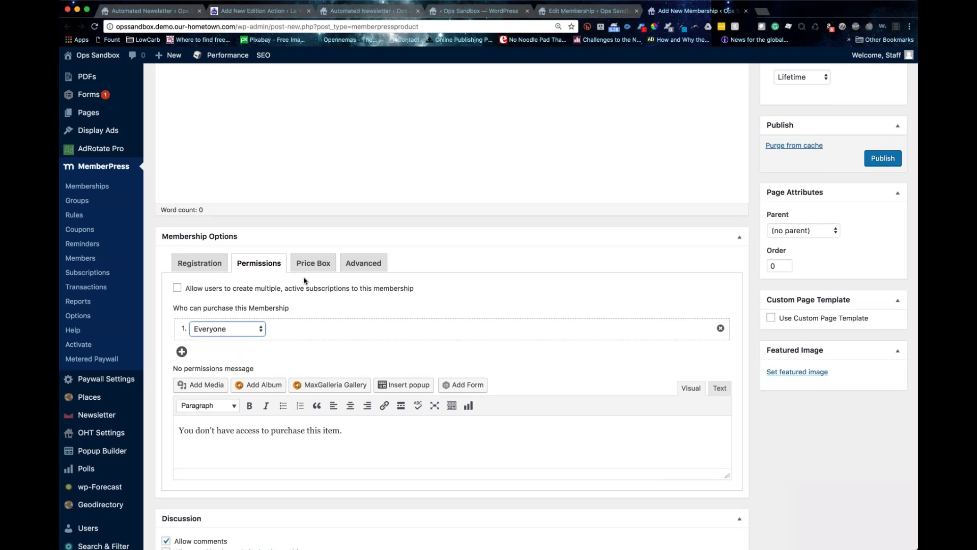
{"action": "left_click", "coordinate": [311, 262]}
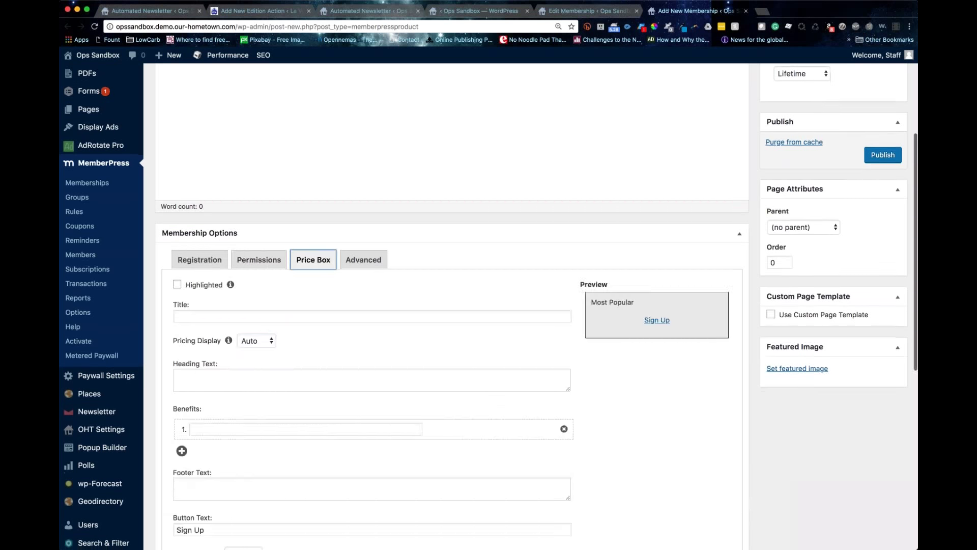
{"action": "left_click", "coordinate": [183, 316]}
{"action": "scroll", "coordinate": [182, 316], "scroll_direction": "down", "scroll_amount": 1}
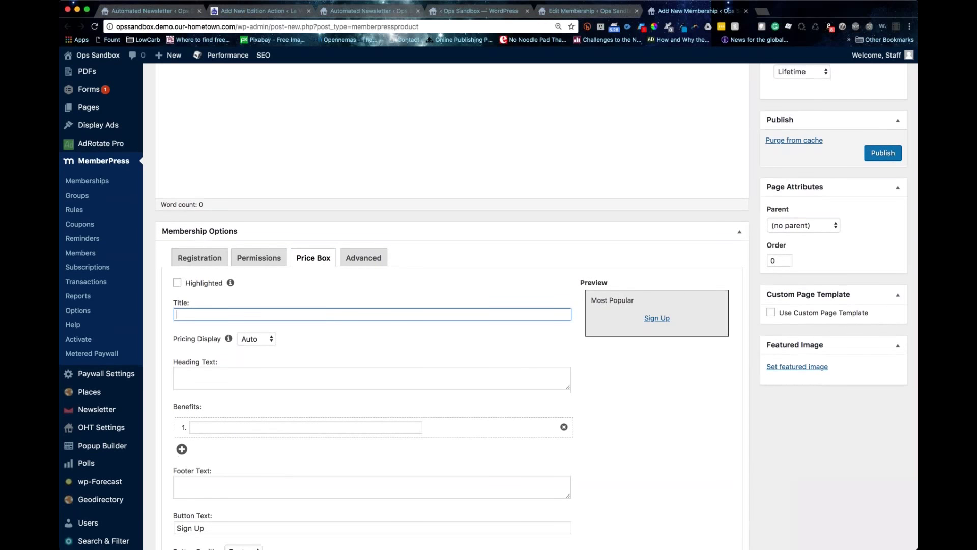
{"action": "type", "text": "1 Year"}
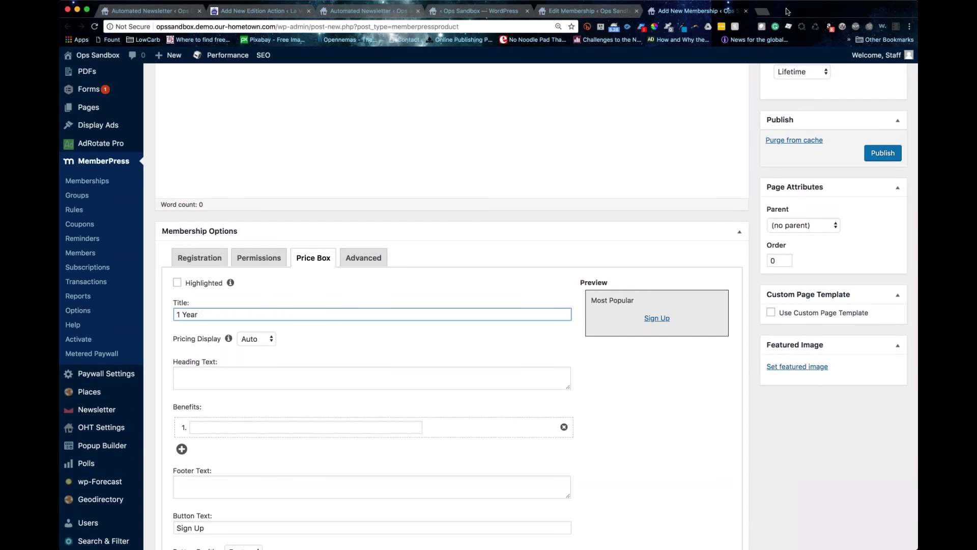
Step: Check Gulf Breeze News's $7, $17 and $40 subscription plans, then close the Edition Action tab
{"action": "left_click", "coordinate": [761, 12]}
{"action": "type", "text": "n"}
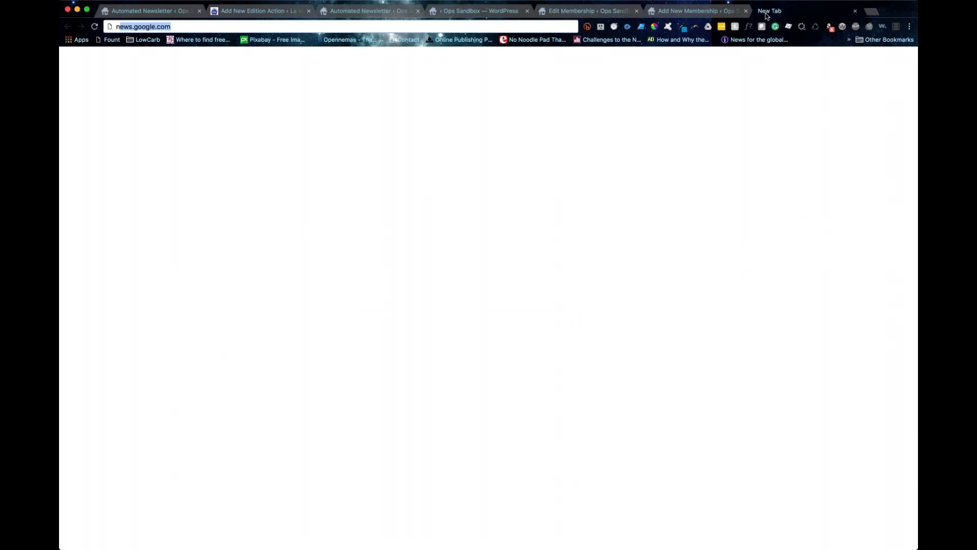
{"action": "type", "text": "ew"}
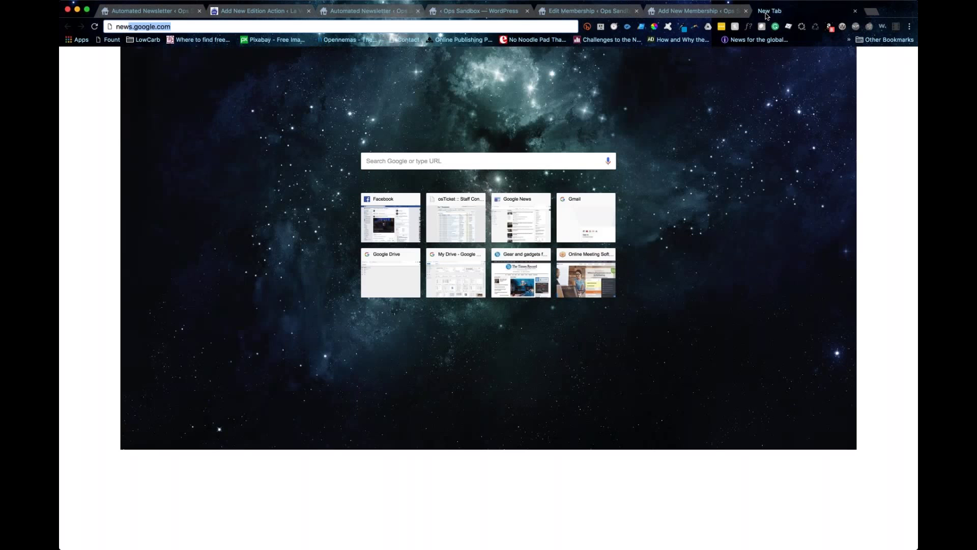
{"action": "type", "text": "s.gulfbreezenews.com"}
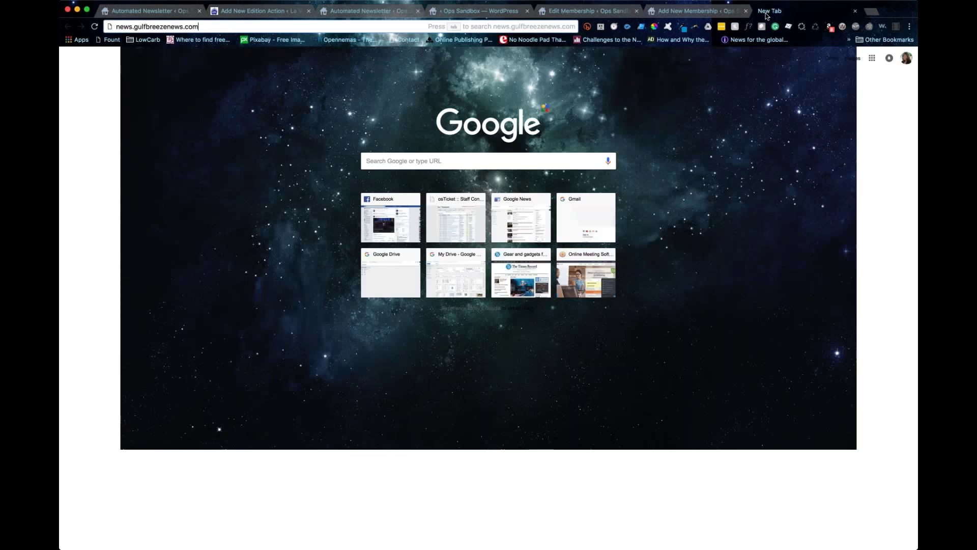
{"action": "key", "text": "Return"}
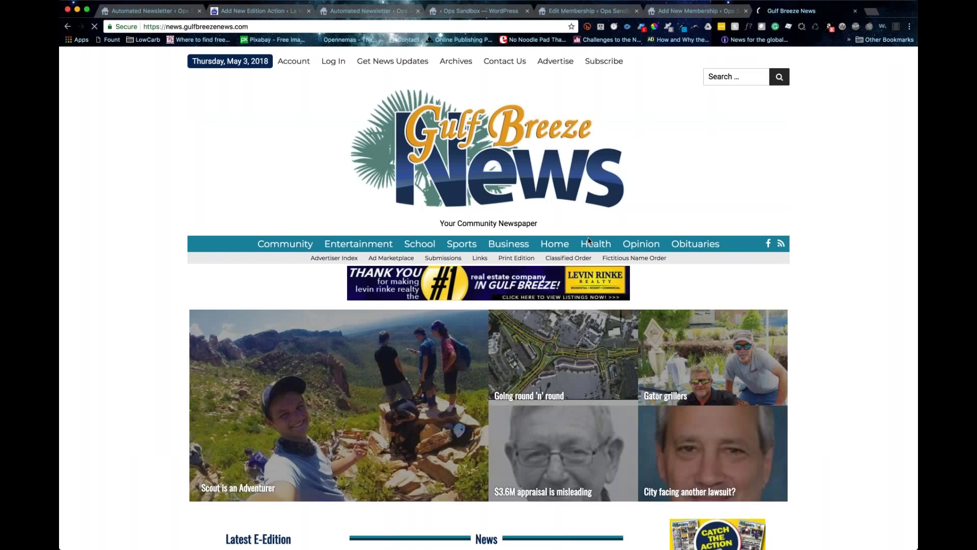
{"action": "left_click", "coordinate": [605, 61]}
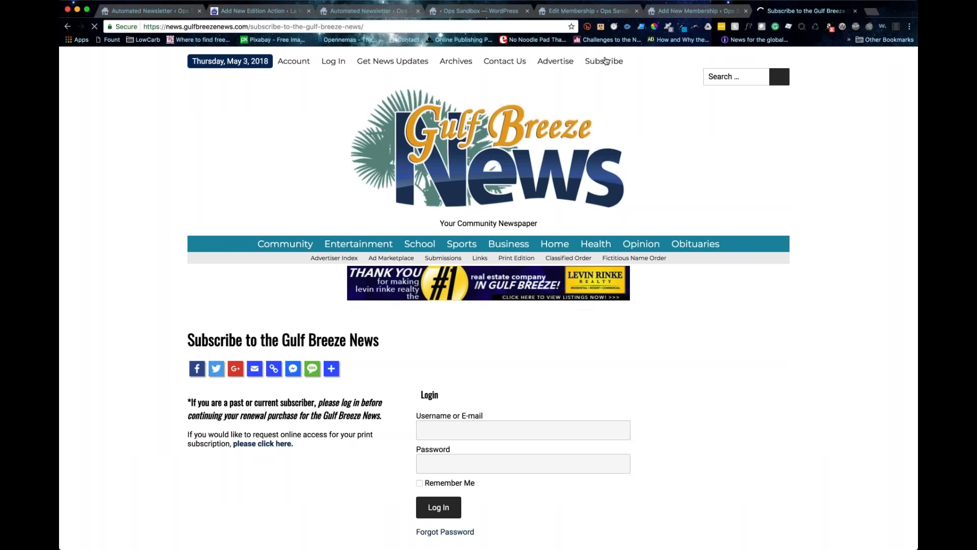
{"action": "scroll", "coordinate": [496, 316], "scroll_direction": "down", "scroll_amount": 5}
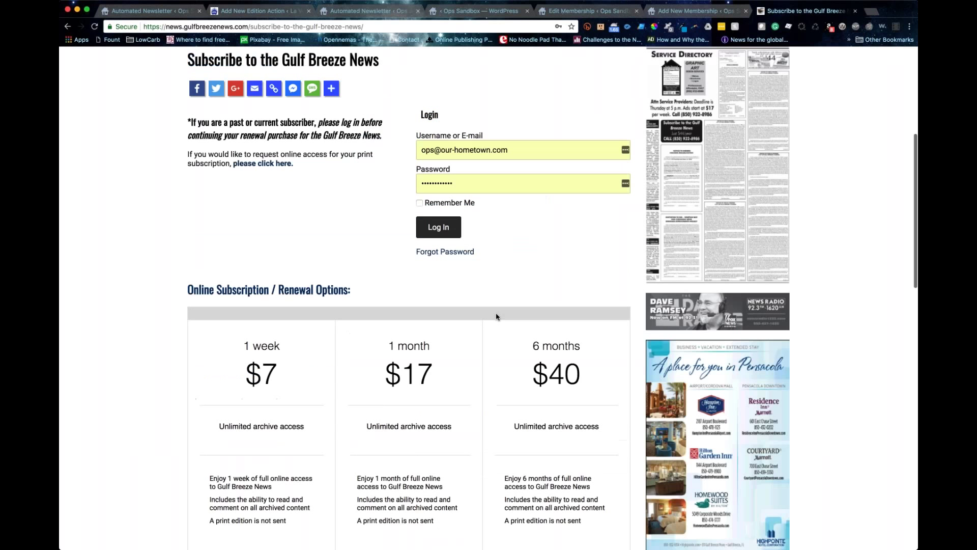
{"action": "scroll", "coordinate": [496, 312], "scroll_direction": "down", "scroll_amount": 3}
{"action": "left_click_drag", "start_coordinate": [194, 149], "coordinate": [367, 151]}
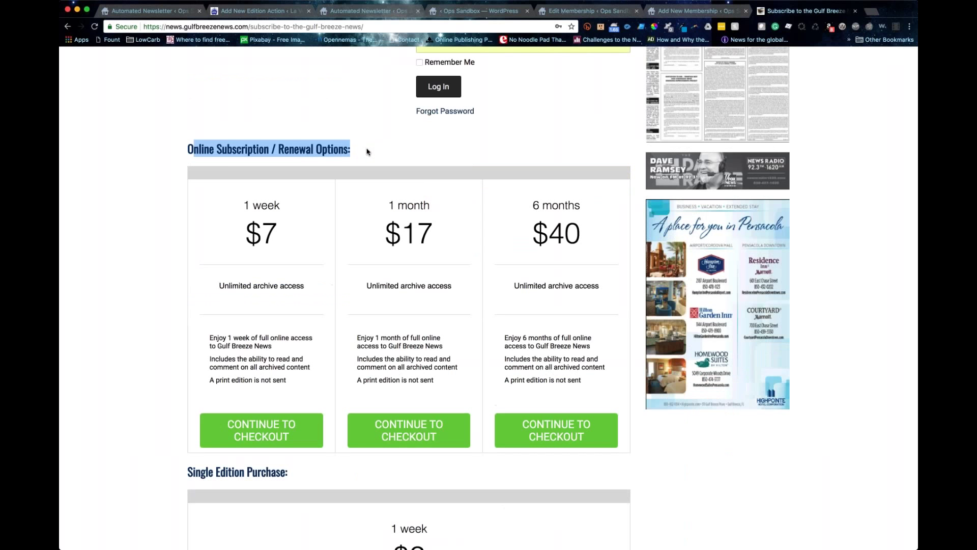
{"action": "left_click_drag", "start_coordinate": [244, 205], "coordinate": [280, 205]}
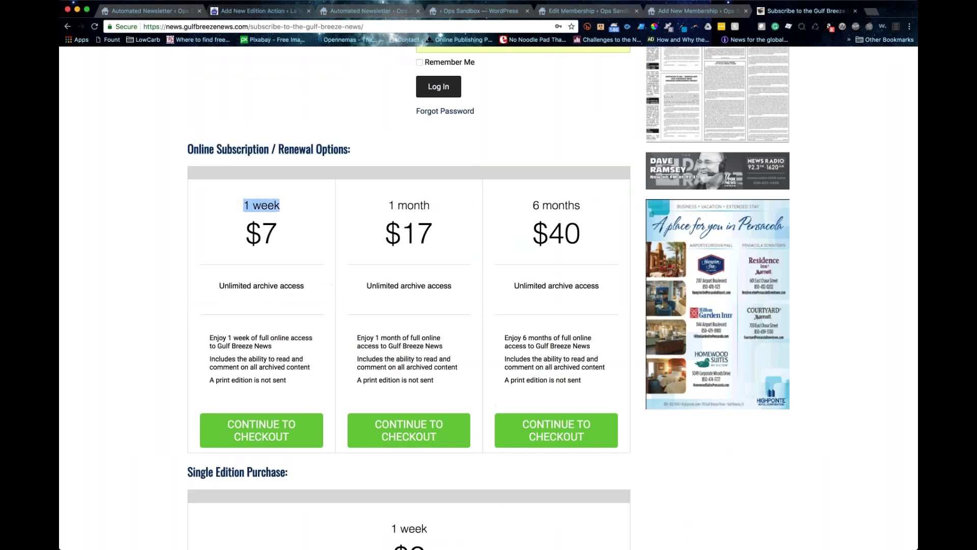
{"action": "left_click", "coordinate": [308, 10]}
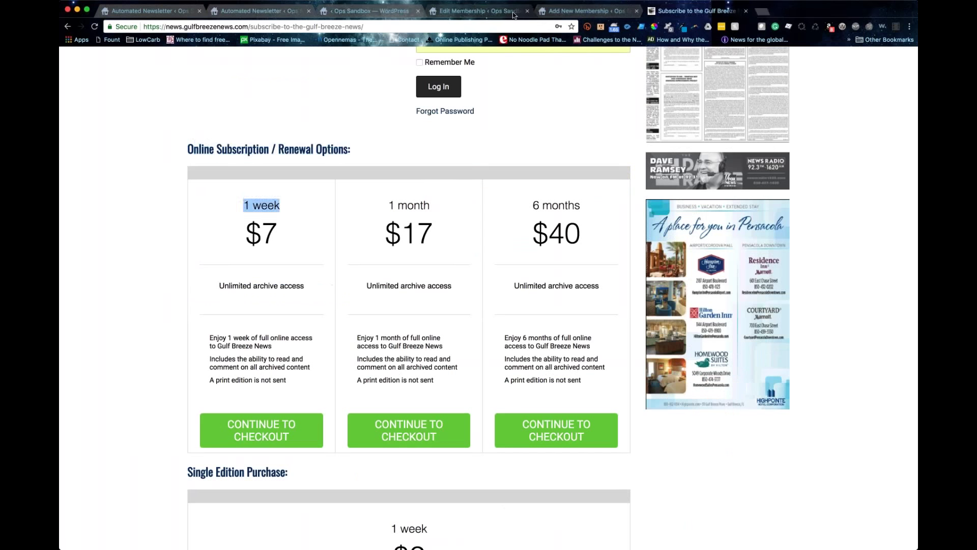
{"action": "left_click", "coordinate": [555, 11]}
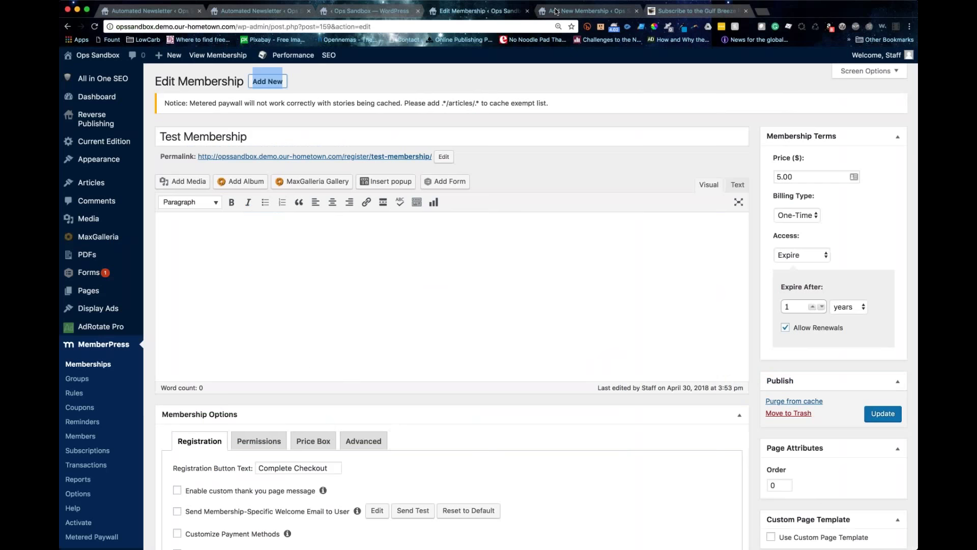
{"action": "scroll", "coordinate": [448, 305], "scroll_direction": "down", "scroll_amount": 4}
{"action": "left_click", "coordinate": [313, 257]}
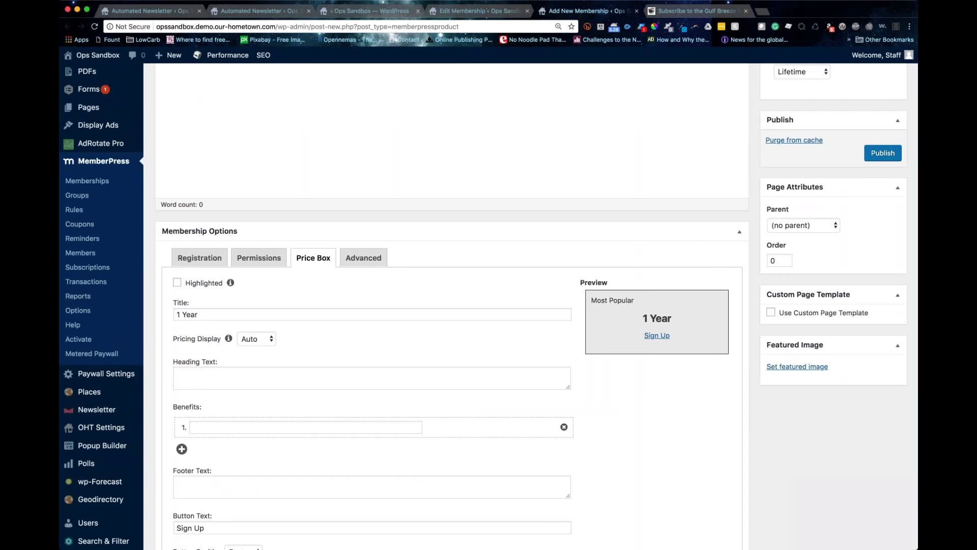
{"action": "left_click", "coordinate": [255, 366]}
{"action": "left_click", "coordinate": [275, 392]}
{"action": "type", "text": "$25"}
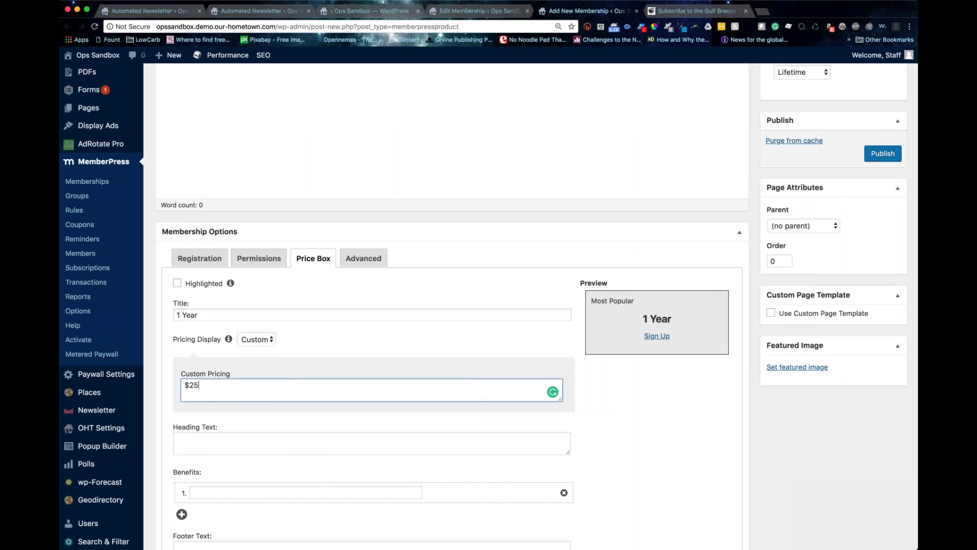
{"action": "left_click", "coordinate": [664, 12]}
{"action": "left_click_drag", "start_coordinate": [238, 227], "coordinate": [296, 235]}
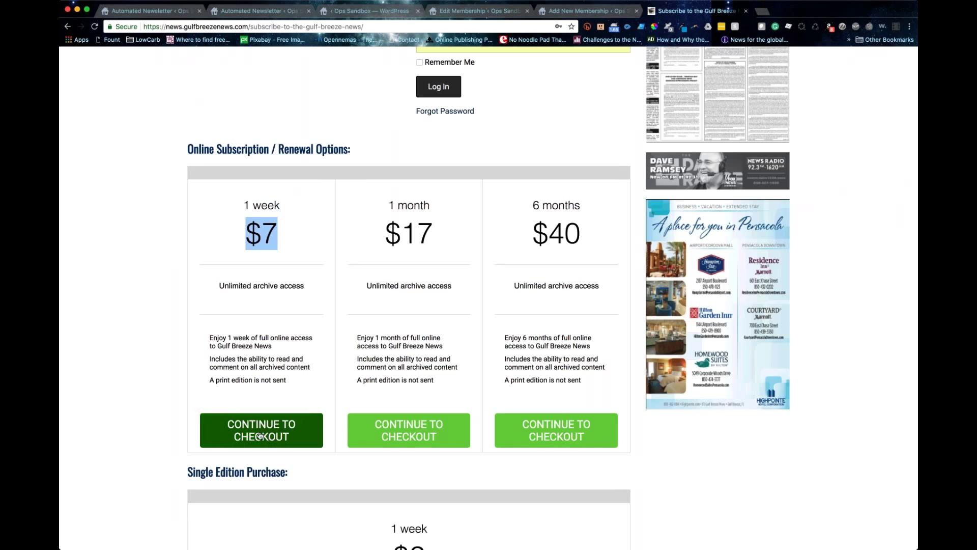
{"action": "left_click", "coordinate": [581, 11]}
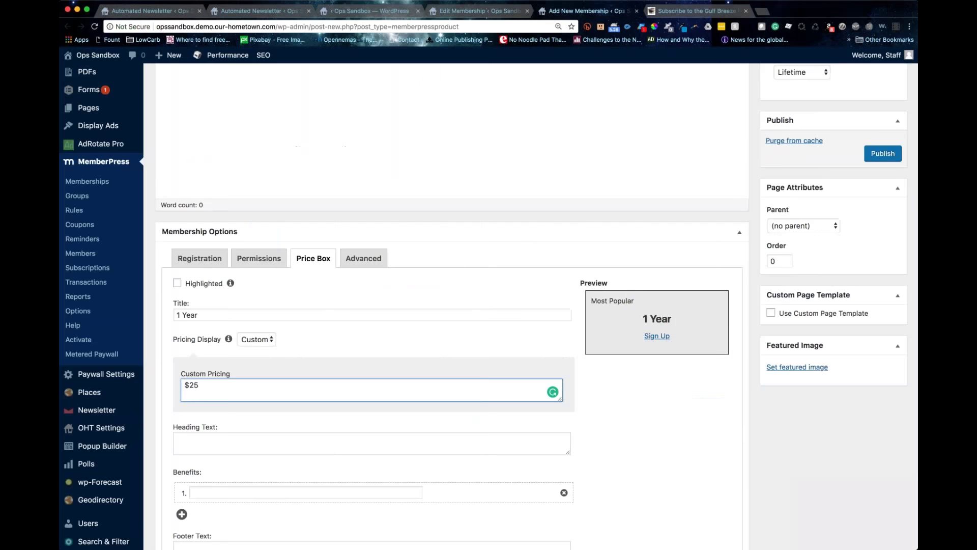
{"action": "left_click", "coordinate": [267, 184]}
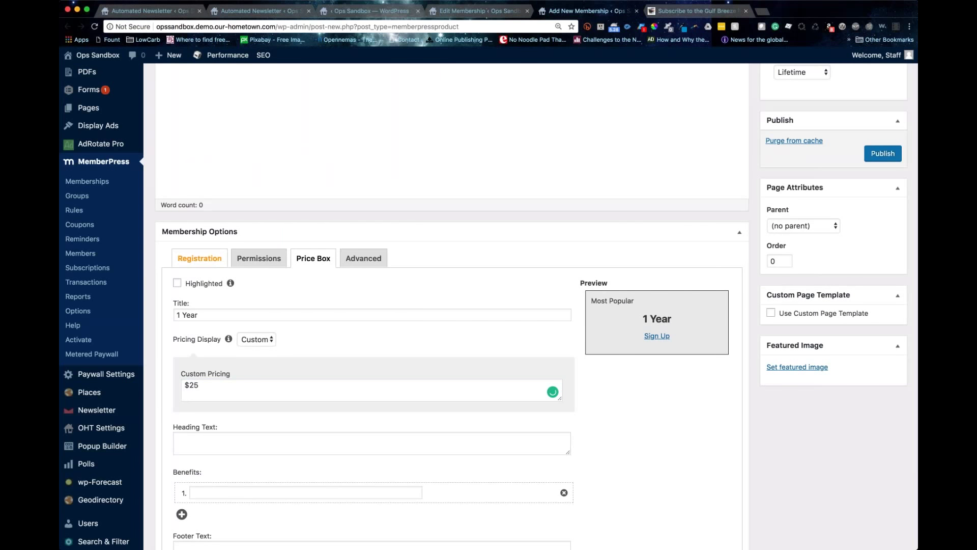
{"action": "left_click", "coordinate": [199, 258]}
{"action": "left_click_drag", "start_coordinate": [168, 284], "coordinate": [255, 286]}
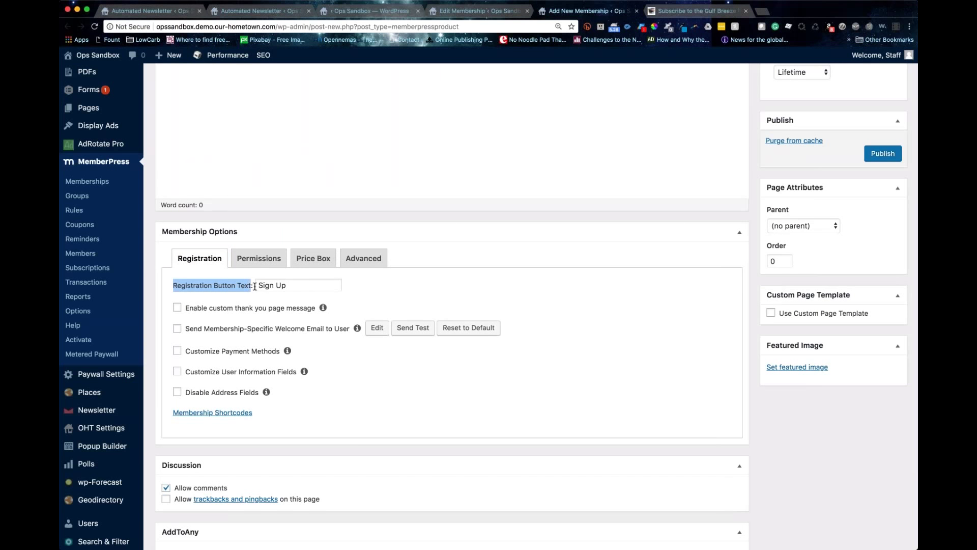
{"action": "left_click", "coordinate": [286, 286]}
{"action": "left_click", "coordinate": [313, 258]}
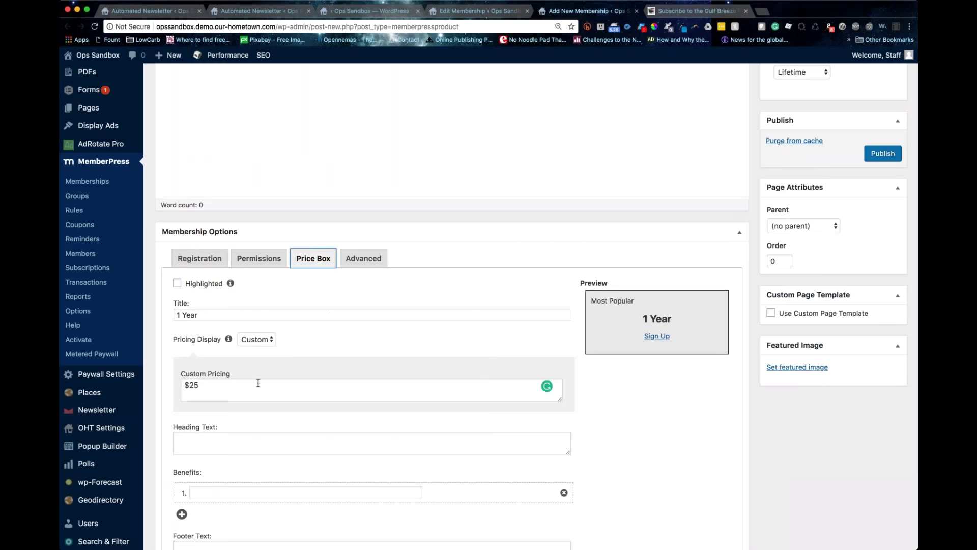
{"action": "scroll", "coordinate": [258, 383], "scroll_direction": "down", "scroll_amount": 2}
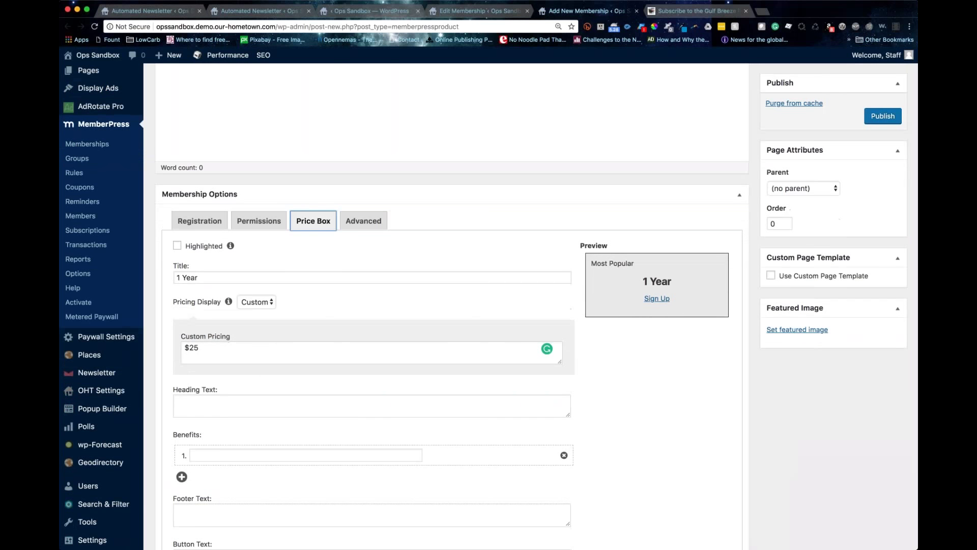
{"action": "scroll", "coordinate": [244, 371], "scroll_direction": "down", "scroll_amount": 5}
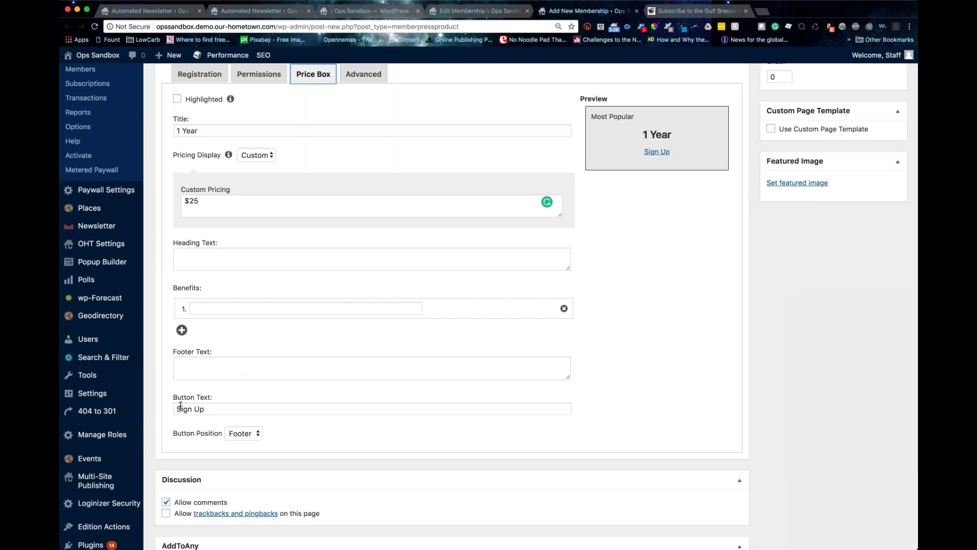
{"action": "left_click_drag", "start_coordinate": [174, 397], "coordinate": [205, 409]}
{"action": "scroll", "coordinate": [244, 372], "scroll_direction": "down", "scroll_amount": 1}
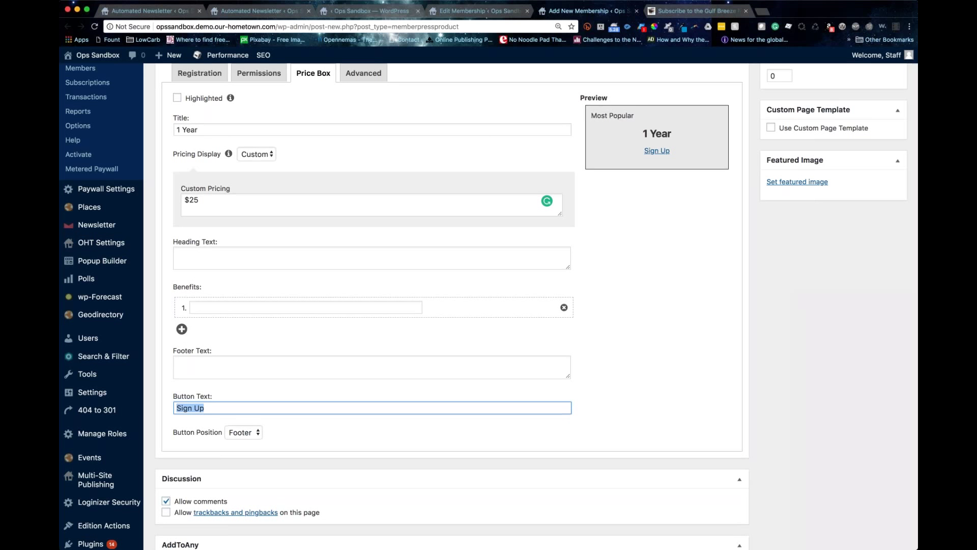
{"action": "scroll", "coordinate": [371, 326], "scroll_direction": "down", "scroll_amount": 1}
{"action": "scroll", "coordinate": [469, 168], "scroll_direction": "up", "scroll_amount": 5}
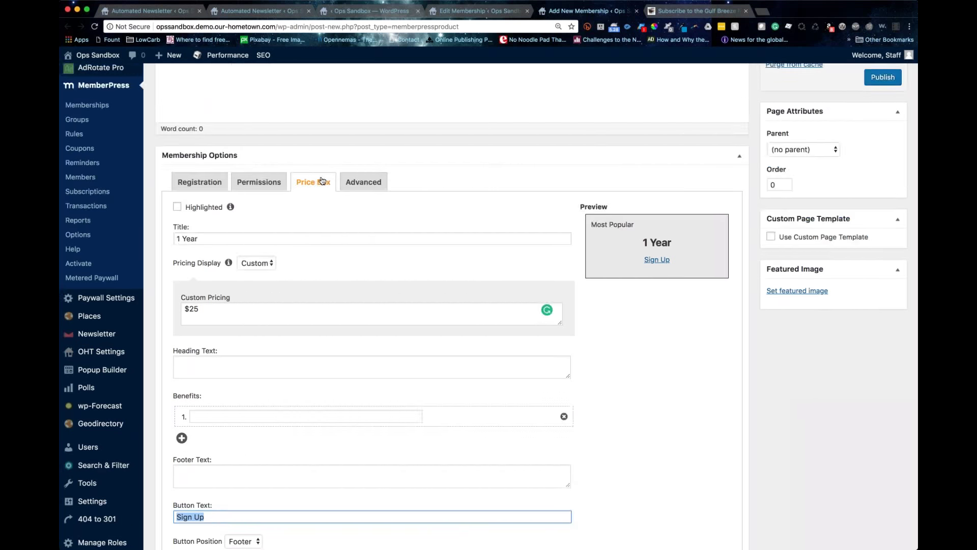
{"action": "scroll", "coordinate": [323, 181], "scroll_direction": "down", "scroll_amount": 5}
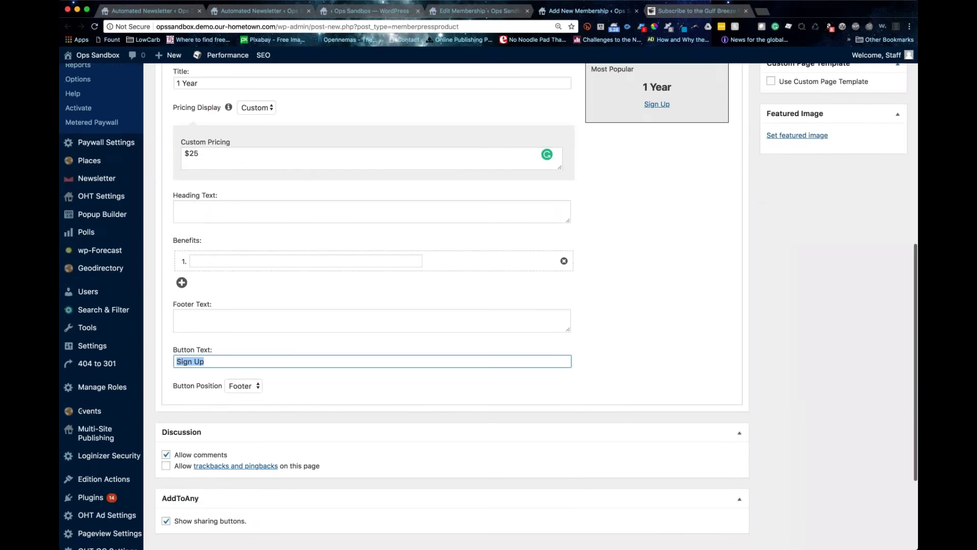
{"action": "scroll", "coordinate": [300, 208], "scroll_direction": "up", "scroll_amount": 5}
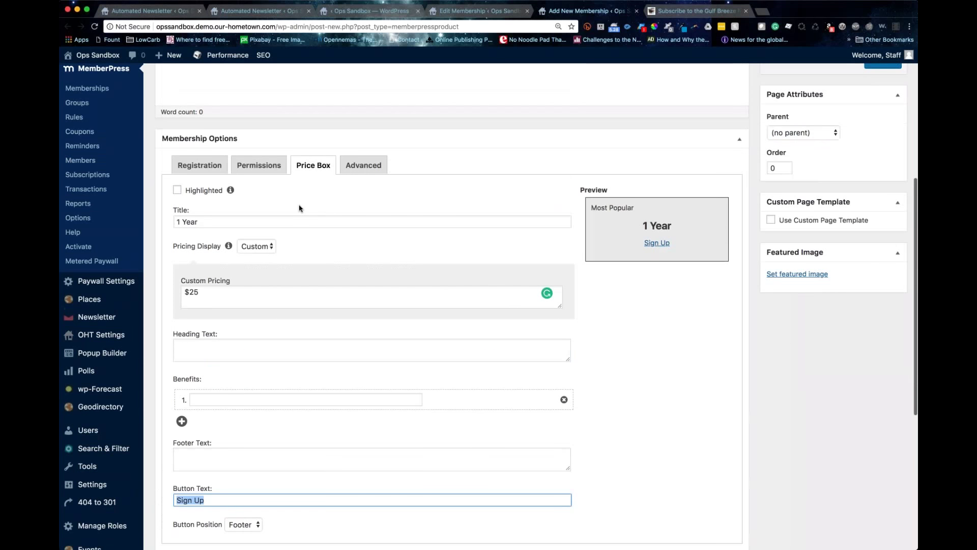
{"action": "scroll", "coordinate": [299, 208], "scroll_direction": "down", "scroll_amount": 7}
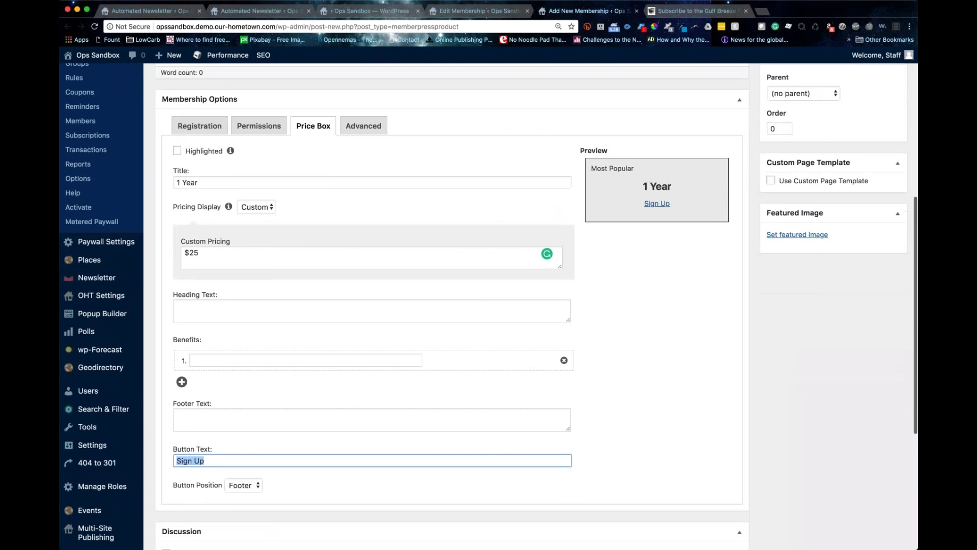
{"action": "scroll", "coordinate": [313, 204], "scroll_direction": "up", "scroll_amount": 7}
{"action": "left_click", "coordinate": [313, 169]}
{"action": "scroll", "coordinate": [313, 204], "scroll_direction": "up", "scroll_amount": 7}
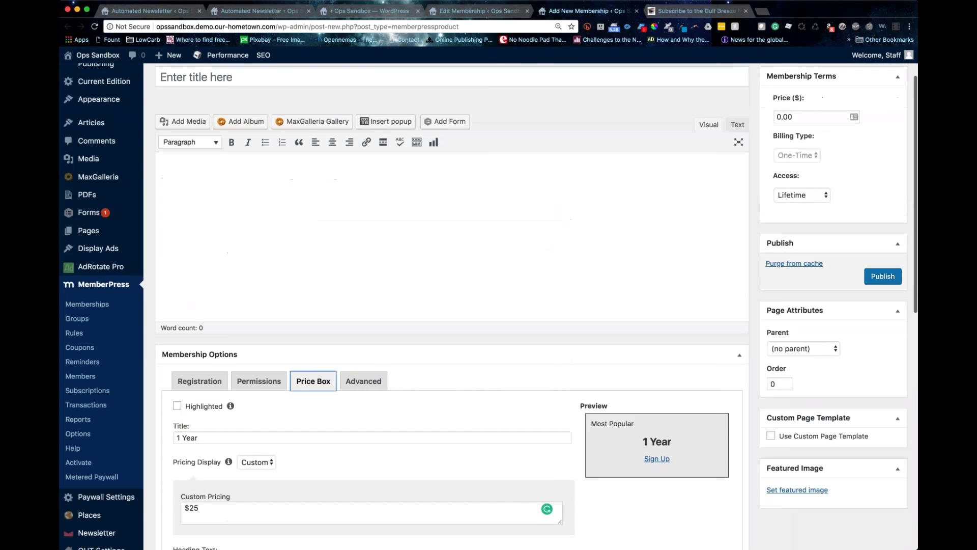
{"action": "scroll", "coordinate": [550, 223], "scroll_direction": "up", "scroll_amount": 2}
{"action": "scroll", "coordinate": [551, 223], "scroll_direction": "down", "scroll_amount": 1}
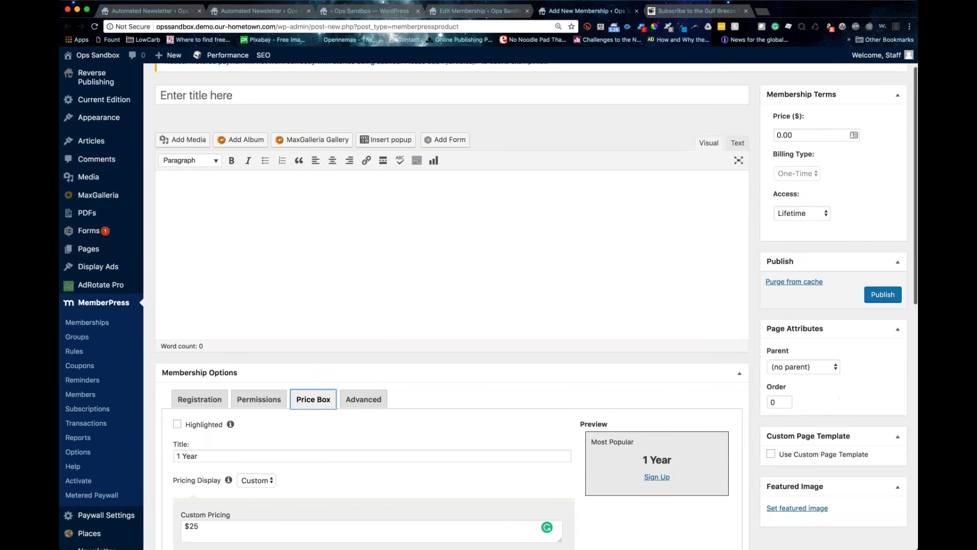
{"action": "scroll", "coordinate": [350, 380], "scroll_direction": "down", "scroll_amount": 1}
{"action": "scroll", "coordinate": [350, 379], "scroll_direction": "up", "scroll_amount": 2}
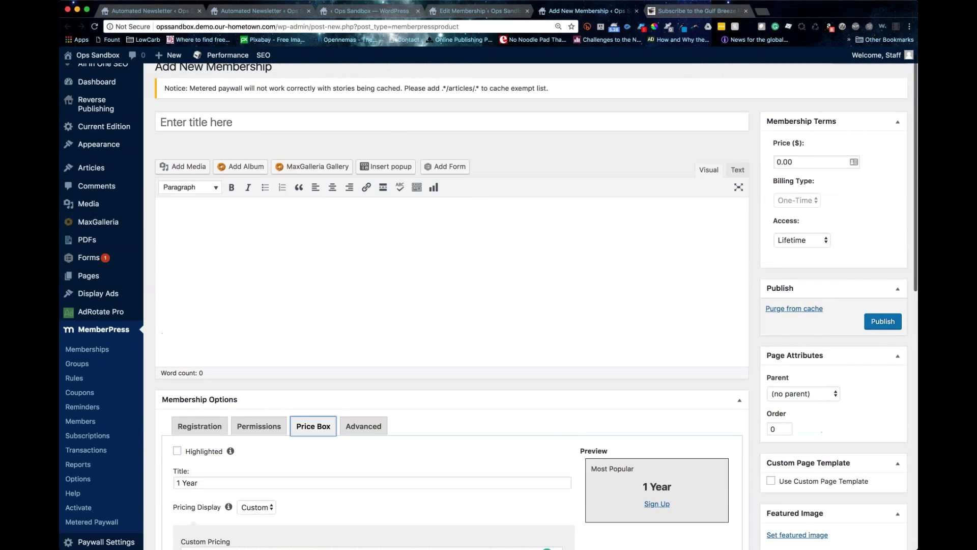
{"action": "scroll", "coordinate": [560, 297], "scroll_direction": "up", "scroll_amount": 1}
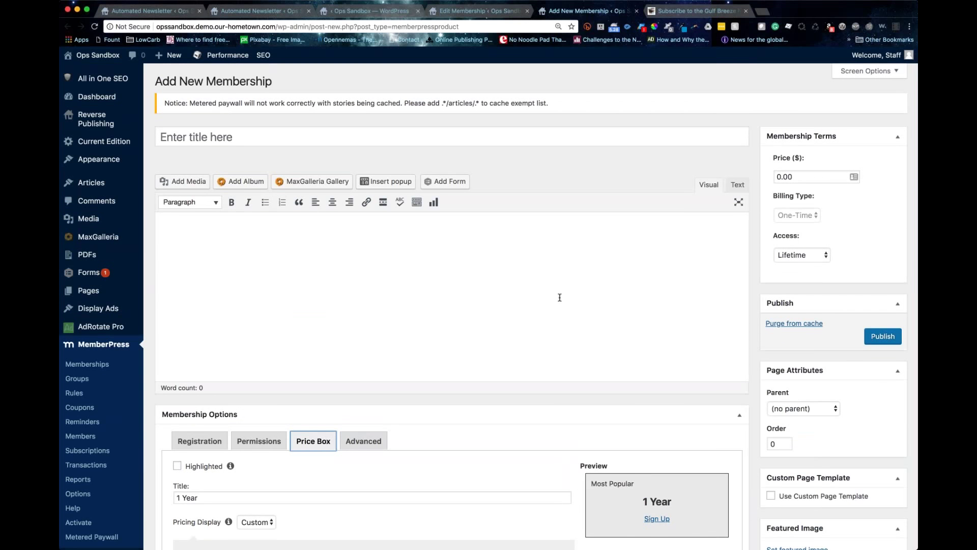
{"action": "scroll", "coordinate": [559, 297], "scroll_direction": "down", "scroll_amount": 4}
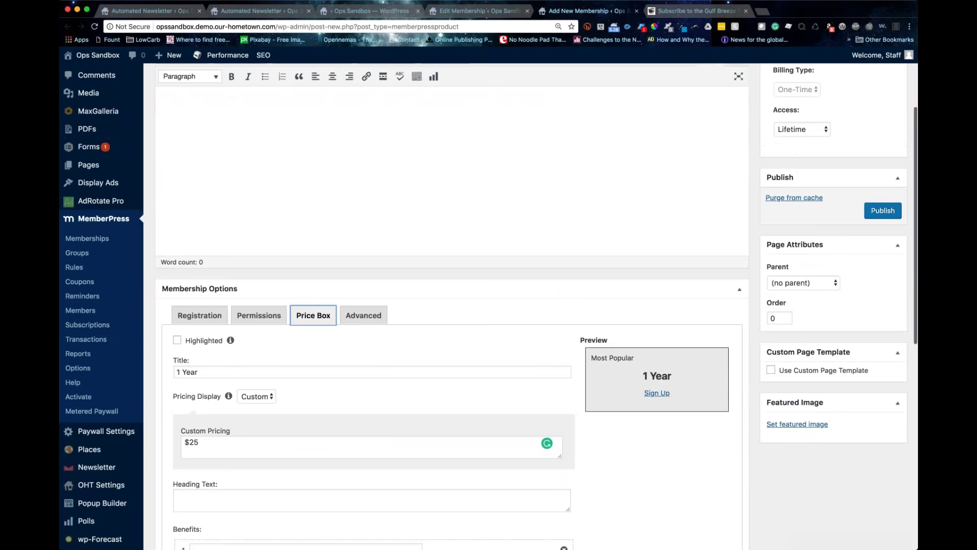
{"action": "left_click", "coordinate": [513, 283]}
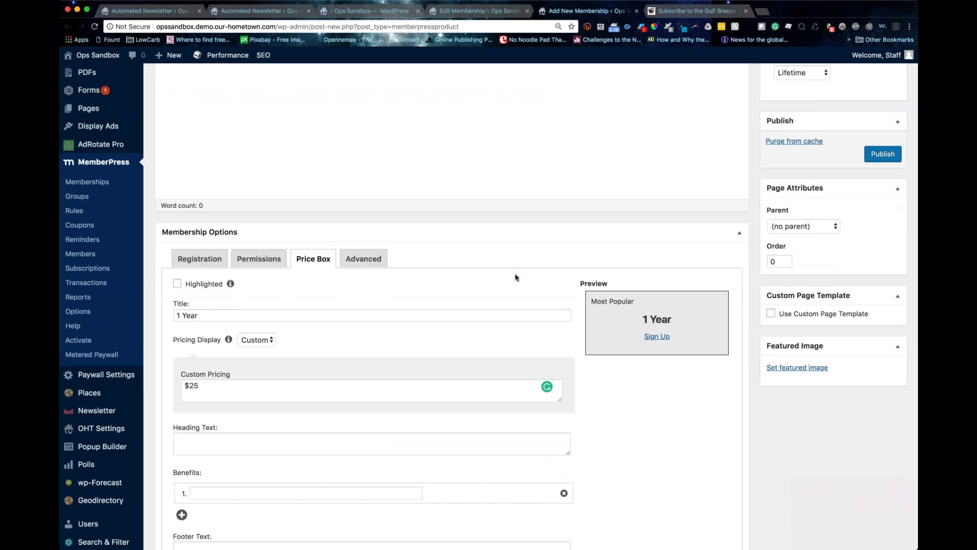
{"action": "scroll", "coordinate": [516, 277], "scroll_direction": "up", "scroll_amount": 2}
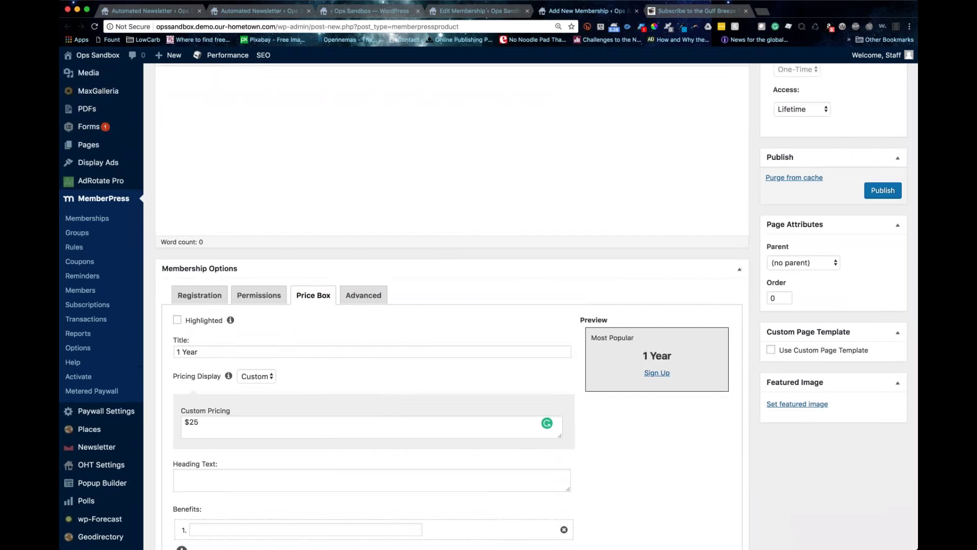
{"action": "scroll", "coordinate": [516, 277], "scroll_direction": "up", "scroll_amount": 5}
Step: Enter a 10.00 membership price
{"action": "left_click", "coordinate": [777, 153]}
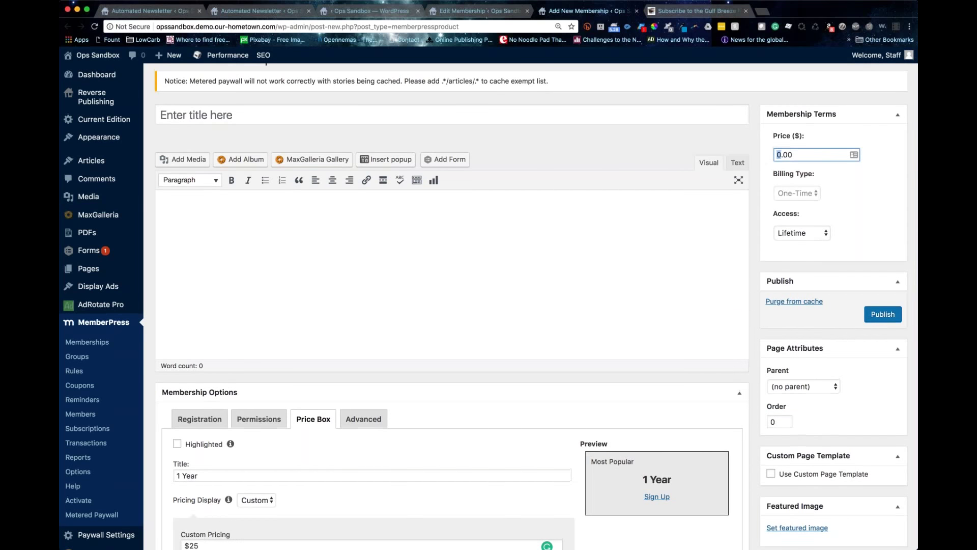
{"action": "type", "text": "1"}
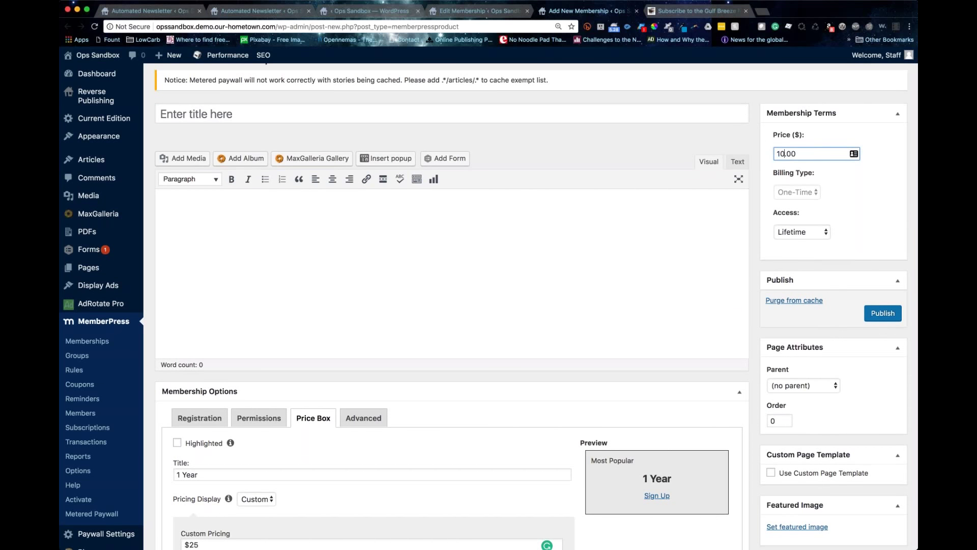
{"action": "scroll", "coordinate": [830, 177], "scroll_direction": "up", "scroll_amount": 1}
{"action": "left_click", "coordinate": [852, 176]}
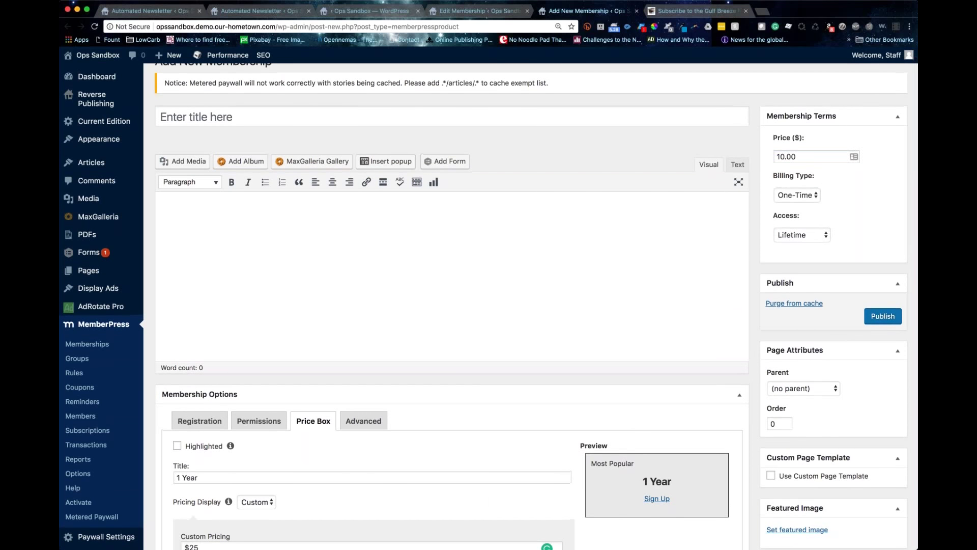
{"action": "scroll", "coordinate": [305, 461], "scroll_direction": "down", "scroll_amount": 5}
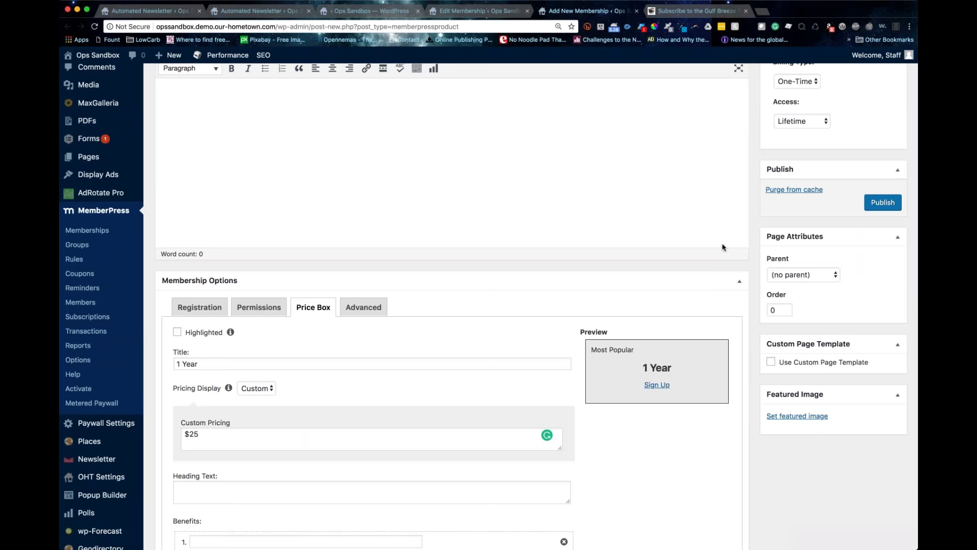
{"action": "scroll", "coordinate": [723, 247], "scroll_direction": "up", "scroll_amount": 4}
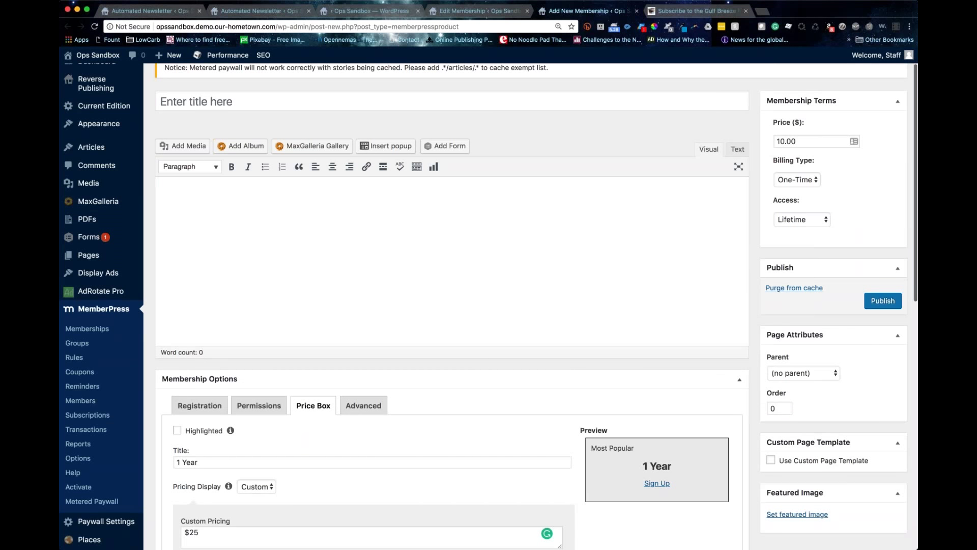
{"action": "scroll", "coordinate": [793, 218], "scroll_direction": "up", "scroll_amount": 2}
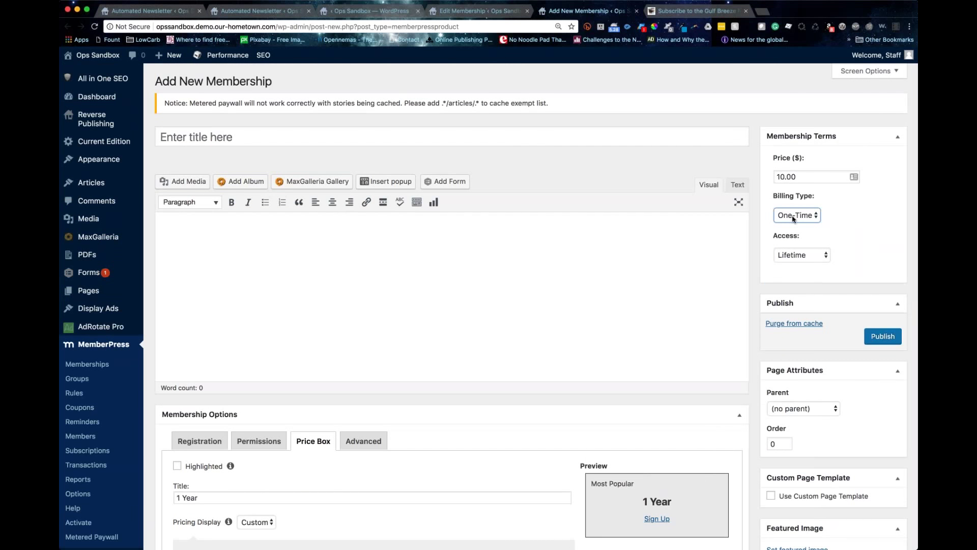
Step: Try recurring billing, settle on One-Time, and set access to Expire
{"action": "left_click", "coordinate": [793, 218]}
{"action": "left_click", "coordinate": [795, 227]}
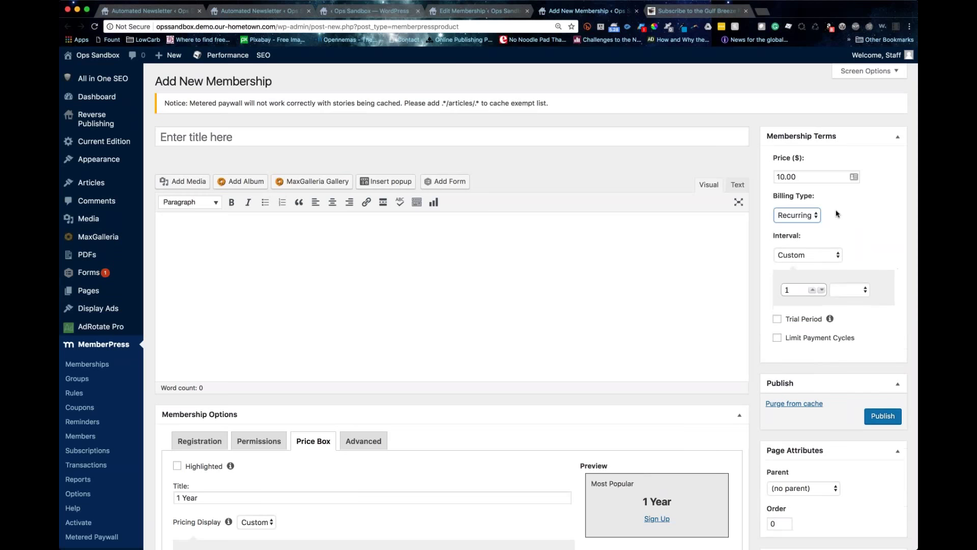
{"action": "left_click", "coordinate": [797, 215]}
{"action": "left_click", "coordinate": [797, 205]}
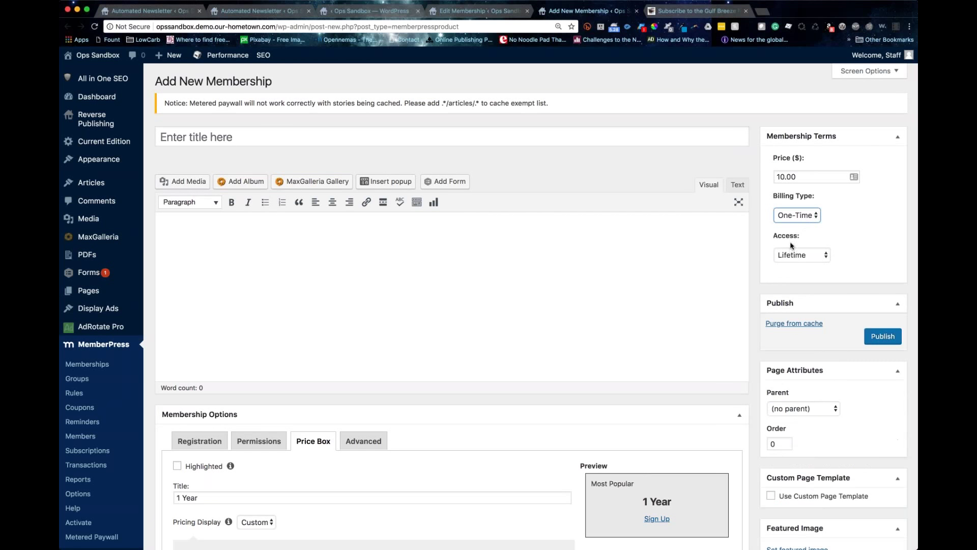
{"action": "left_click", "coordinate": [784, 255]}
{"action": "left_click", "coordinate": [786, 265]}
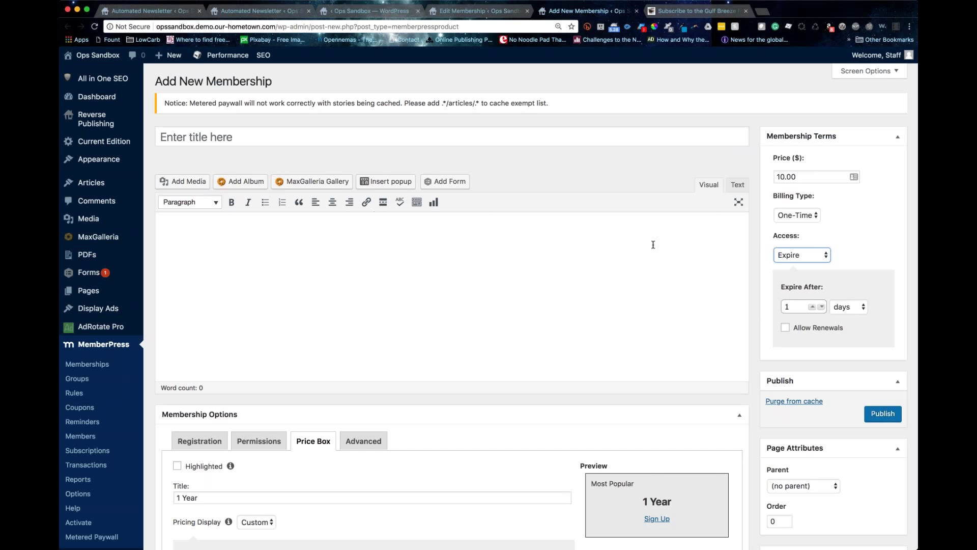
Step: Set access to expire after 1 year, allow renewals, and publish the new membership
{"action": "left_click", "coordinate": [844, 307]}
{"action": "left_click", "coordinate": [845, 336]}
{"action": "left_click", "coordinate": [785, 328]}
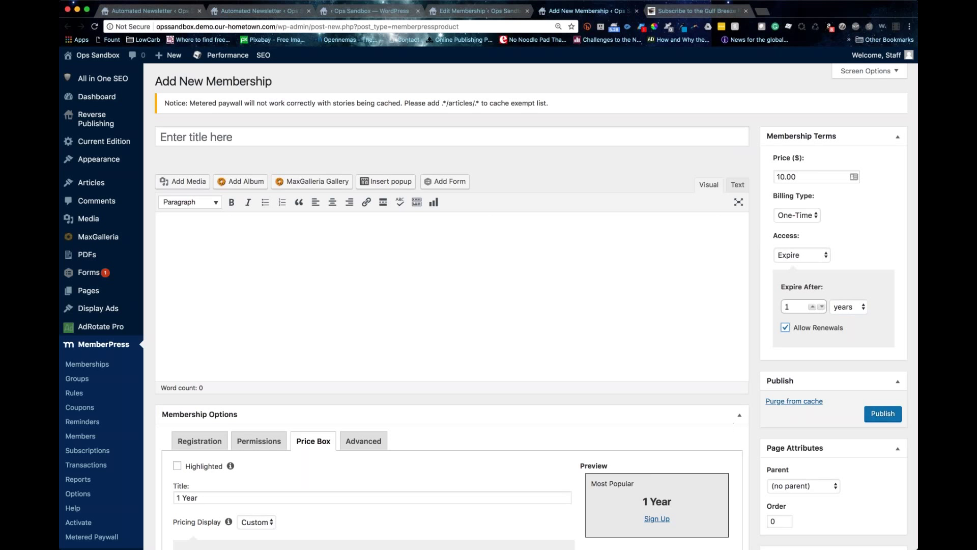
{"action": "left_click", "coordinate": [883, 414]}
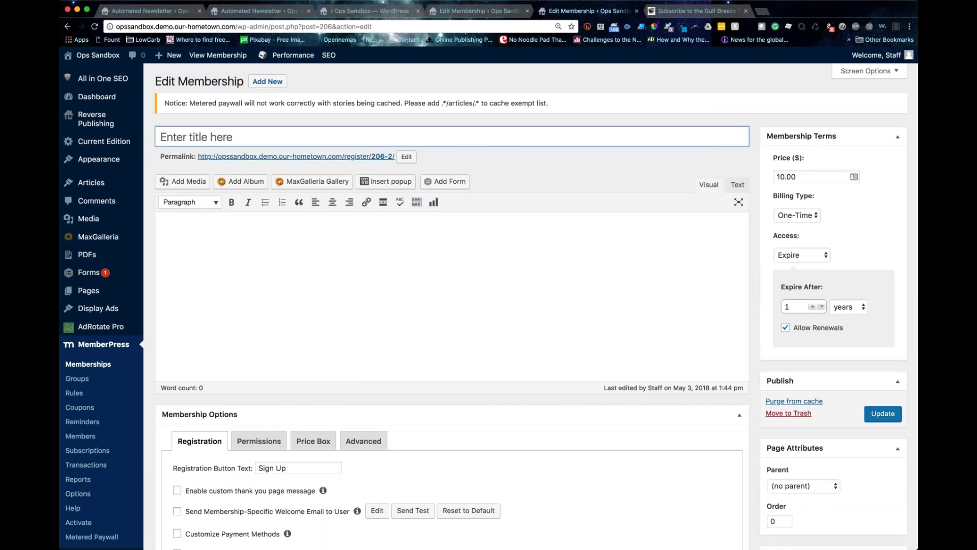
{"action": "left_click", "coordinate": [500, 340]}
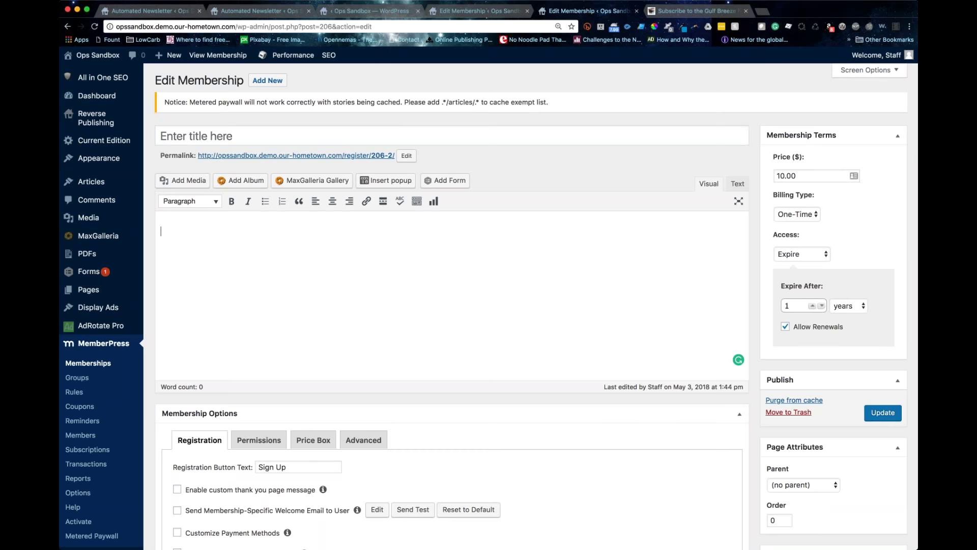
{"action": "scroll", "coordinate": [489, 306], "scroll_direction": "down", "scroll_amount": 2}
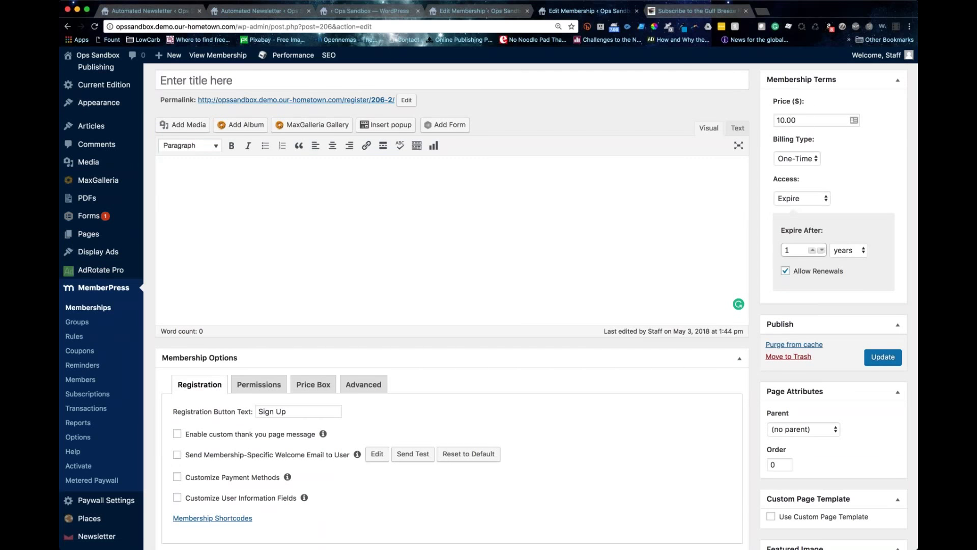
{"action": "scroll", "coordinate": [481, 423], "scroll_direction": "up", "scroll_amount": 2}
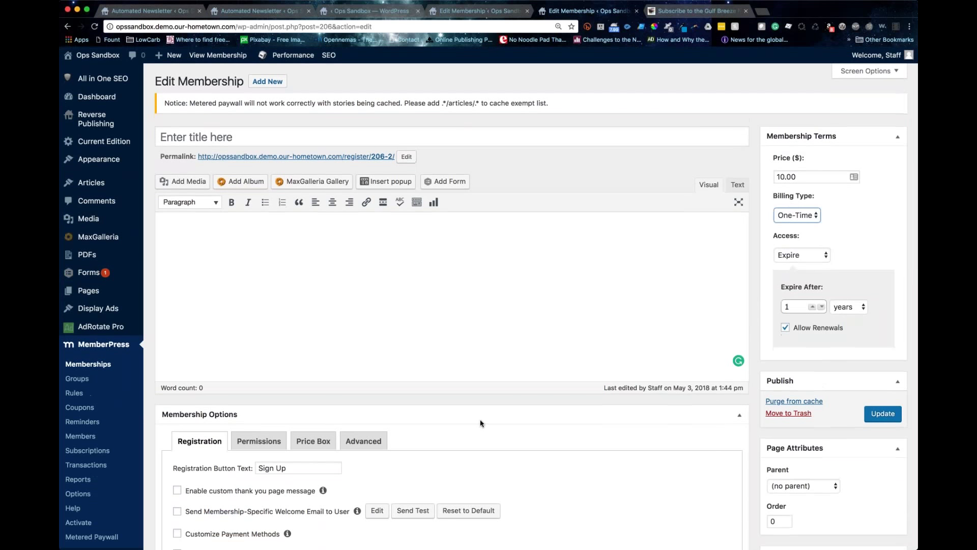
{"action": "left_click", "coordinate": [798, 214]}
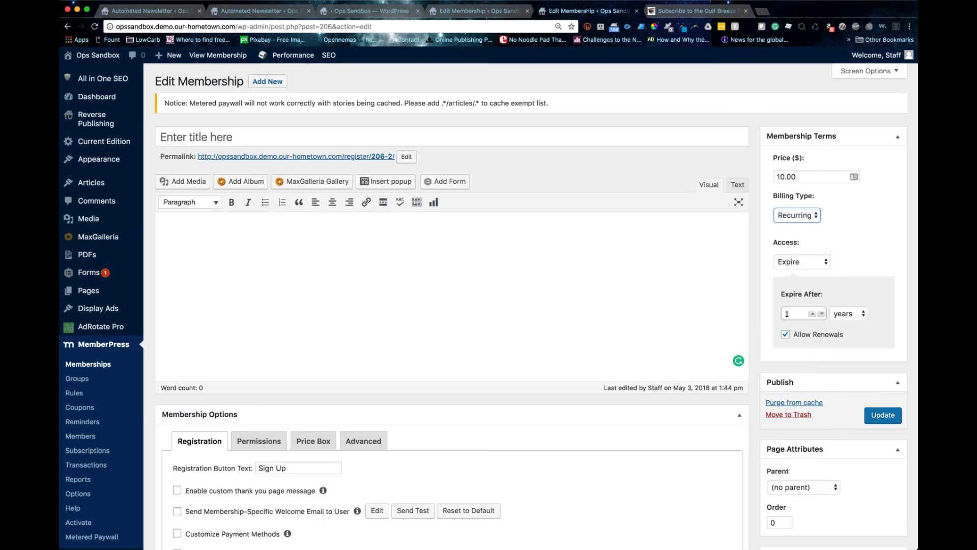
{"action": "left_click", "coordinate": [808, 255]}
{"action": "left_click", "coordinate": [807, 255]}
{"action": "left_click", "coordinate": [807, 251]}
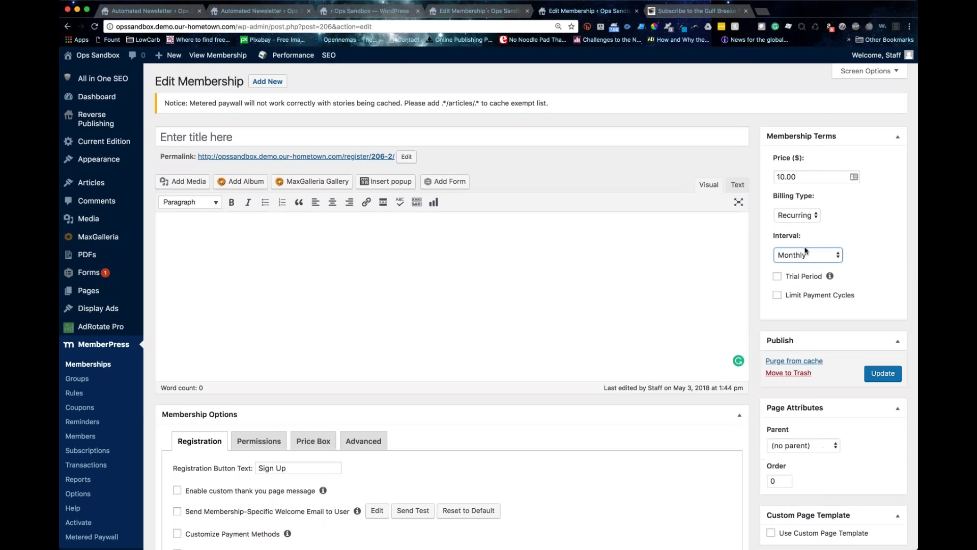
{"action": "key", "text": "shift+Tab"}
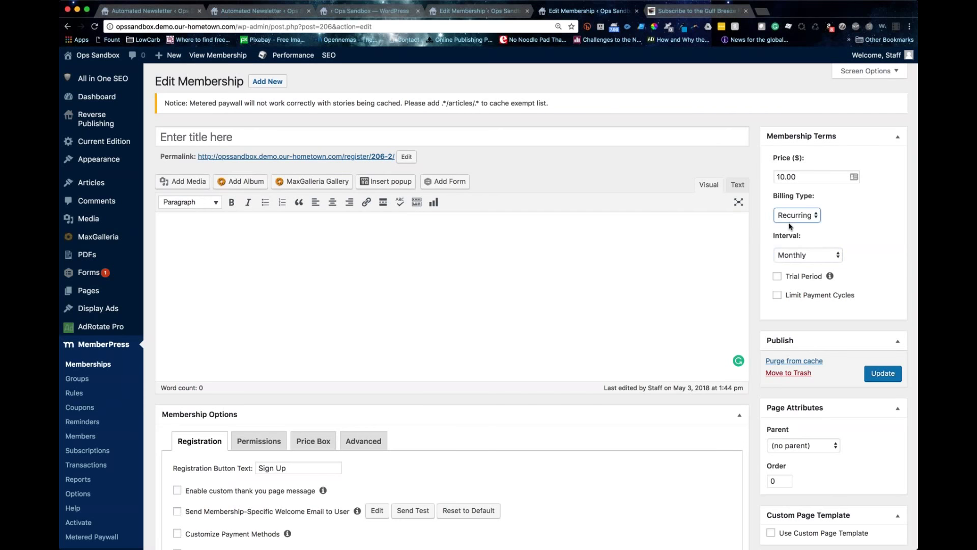
{"action": "key", "text": "o"}
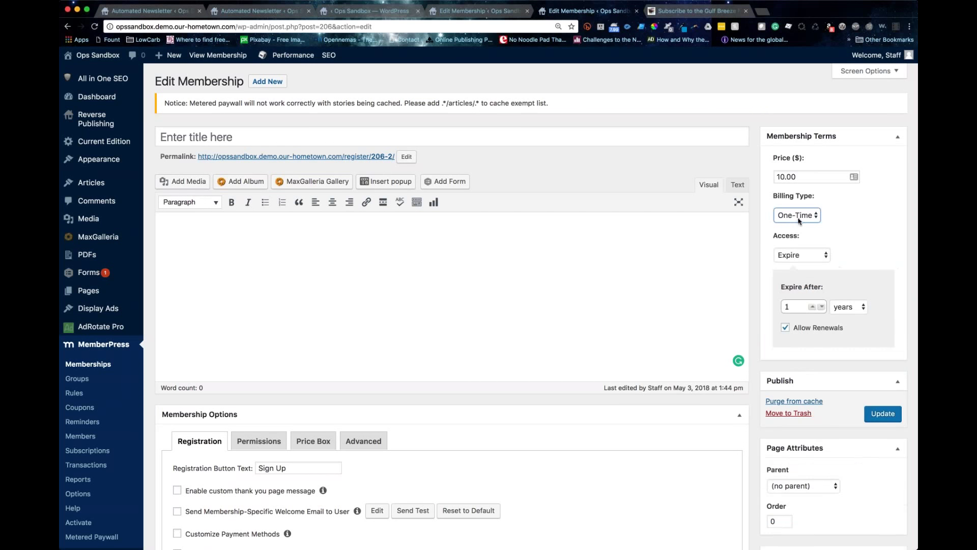
{"action": "key", "text": "r"}
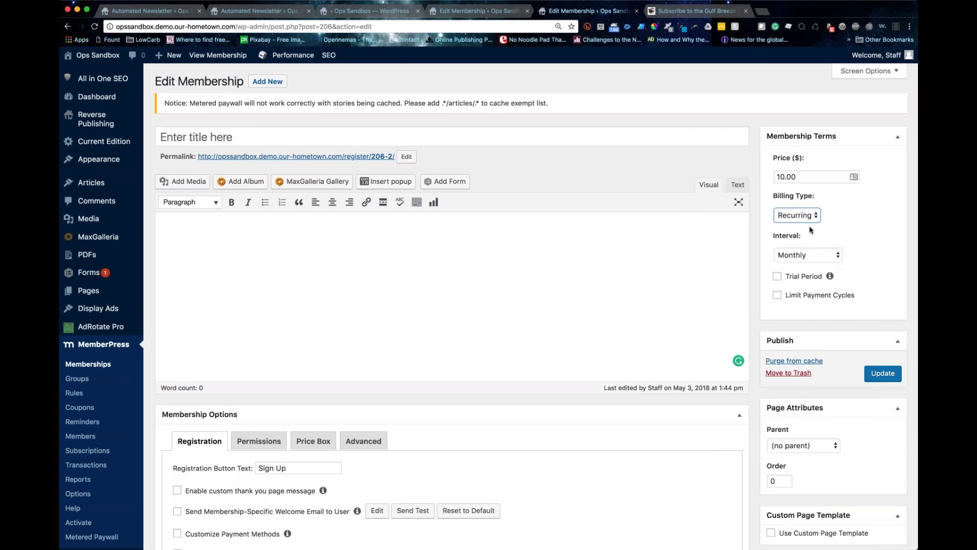
{"action": "key", "text": "o"}
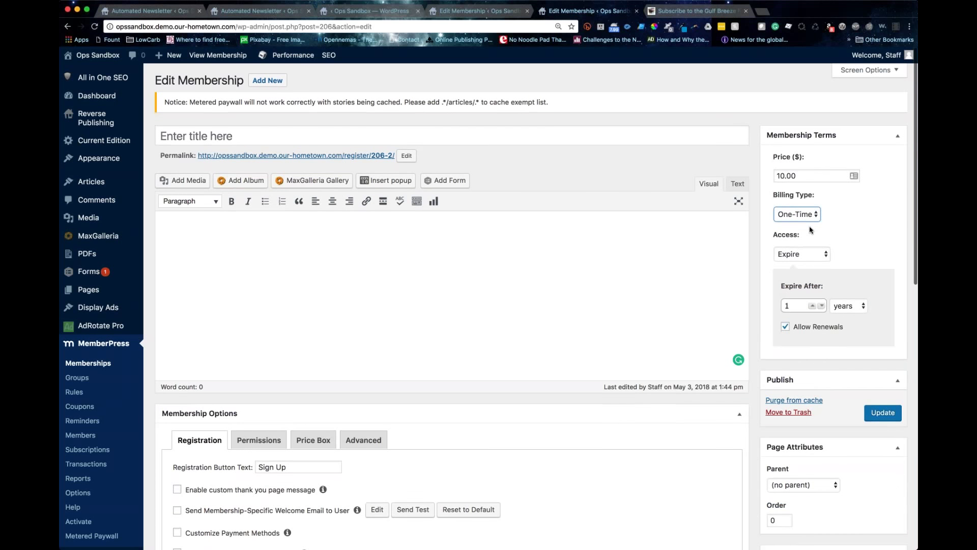
{"action": "scroll", "coordinate": [812, 230], "scroll_direction": "down", "scroll_amount": 1}
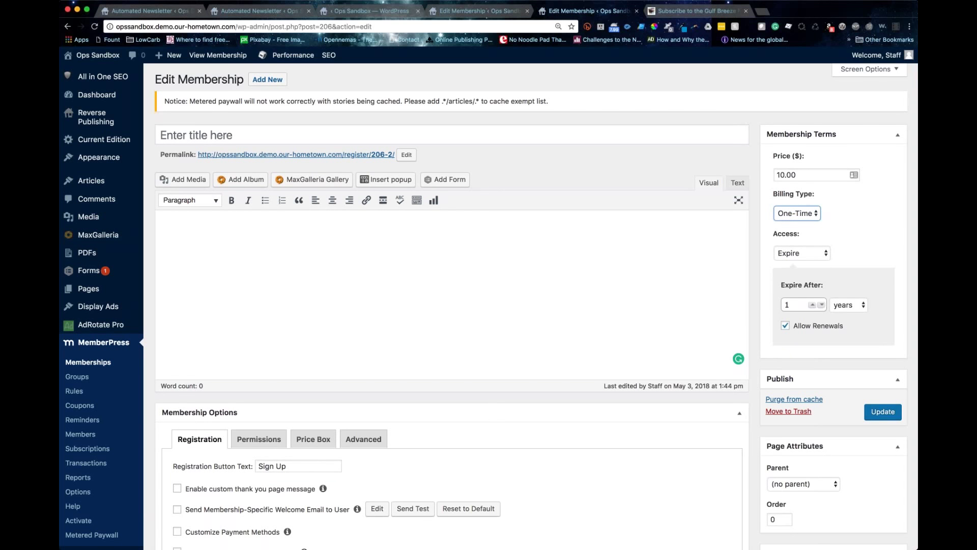
{"action": "scroll", "coordinate": [531, 305], "scroll_direction": "down", "scroll_amount": 1}
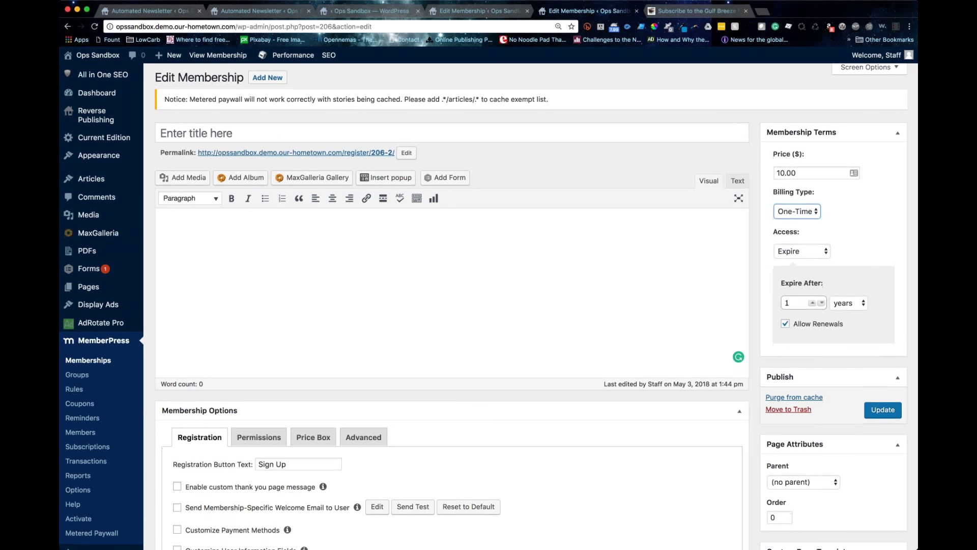
{"action": "scroll", "coordinate": [389, 327], "scroll_direction": "down", "scroll_amount": 1}
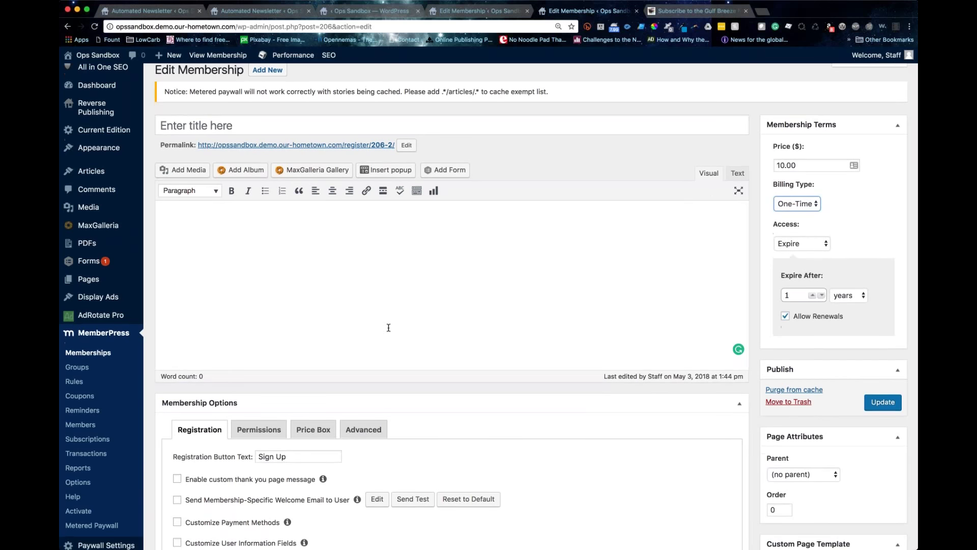
{"action": "scroll", "coordinate": [389, 328], "scroll_direction": "down", "scroll_amount": 3}
{"action": "scroll", "coordinate": [350, 319], "scroll_direction": "down", "scroll_amount": 7}
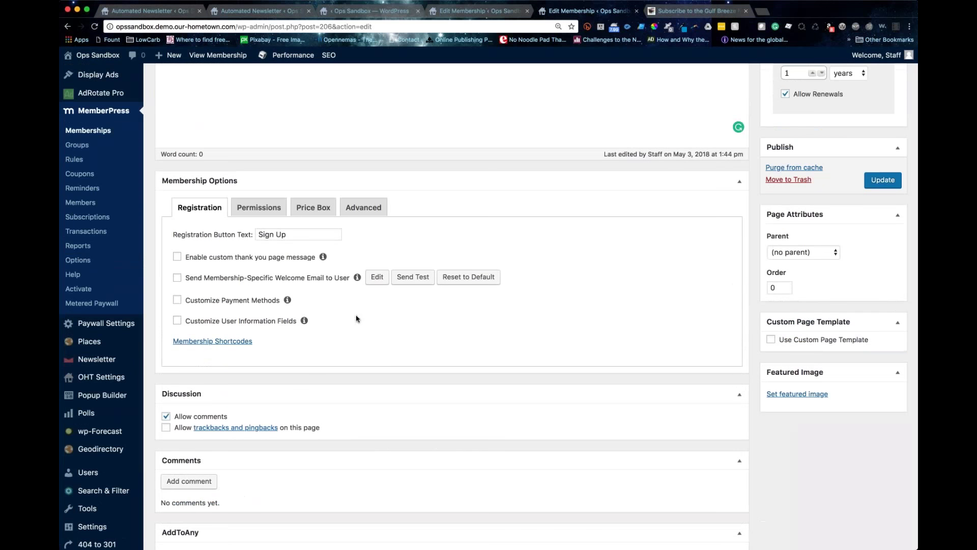
{"action": "scroll", "coordinate": [350, 319], "scroll_direction": "up", "scroll_amount": 10}
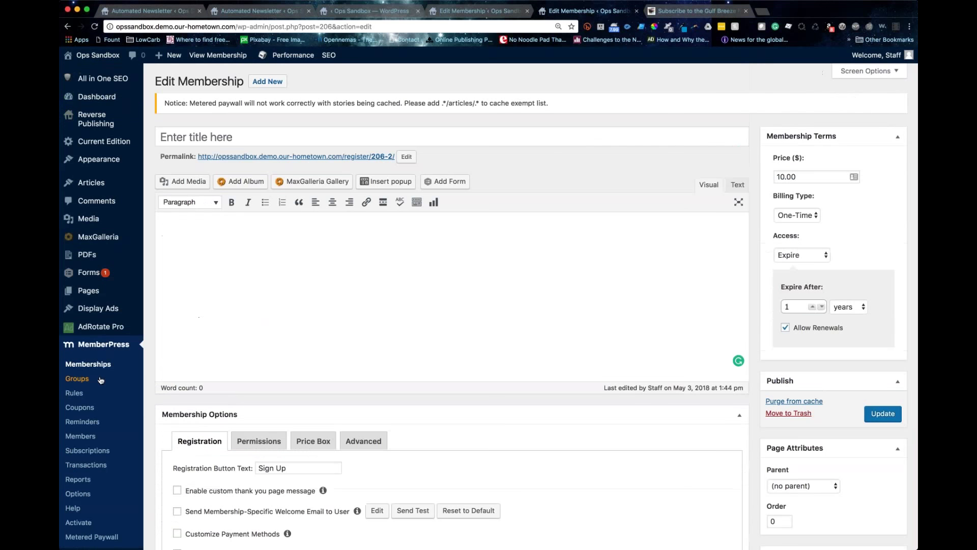
Step: Open MemberPress Groups, which lists the public Online Only group (ID 160)
{"action": "left_click", "coordinate": [101, 379]}
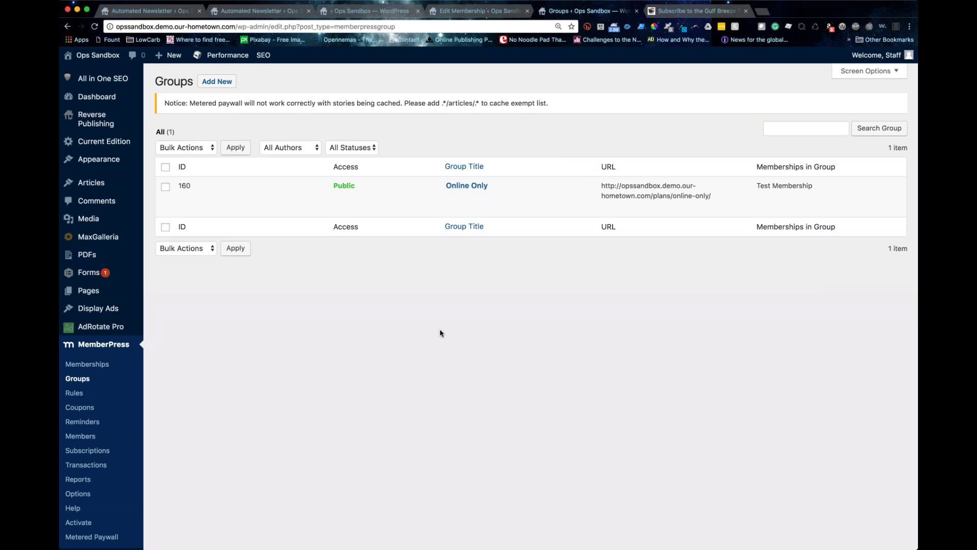
{"action": "mouse_move", "coordinate": [452, 200]}
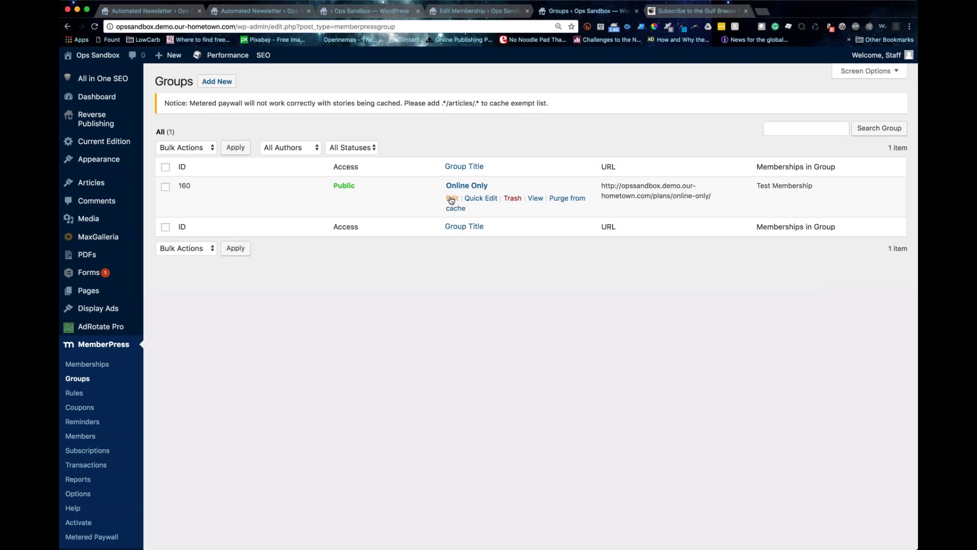
Step: Edit the Online Only group and add an empty second membership entry beside Test Membership
{"action": "left_click", "coordinate": [451, 199]}
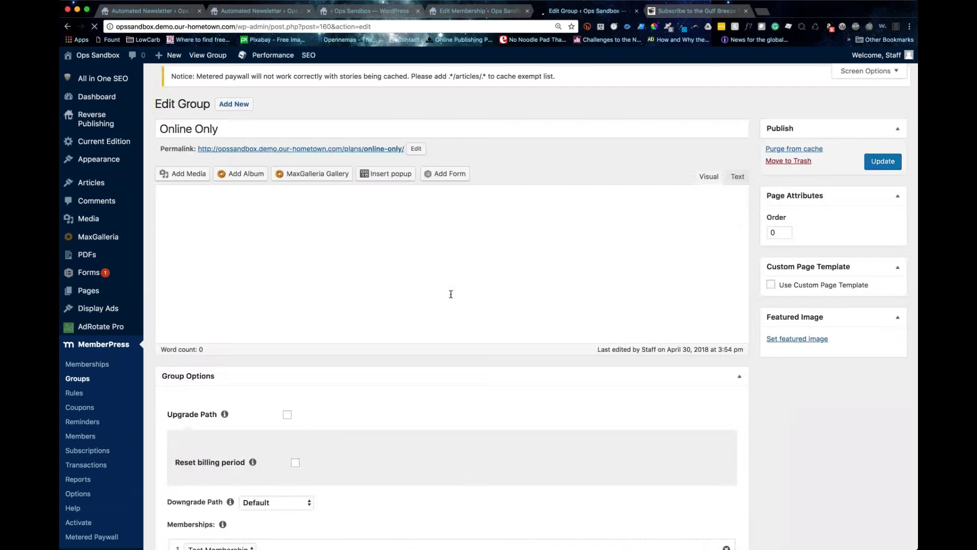
{"action": "scroll", "coordinate": [450, 292], "scroll_direction": "down", "scroll_amount": 5}
{"action": "left_click", "coordinate": [175, 270]}
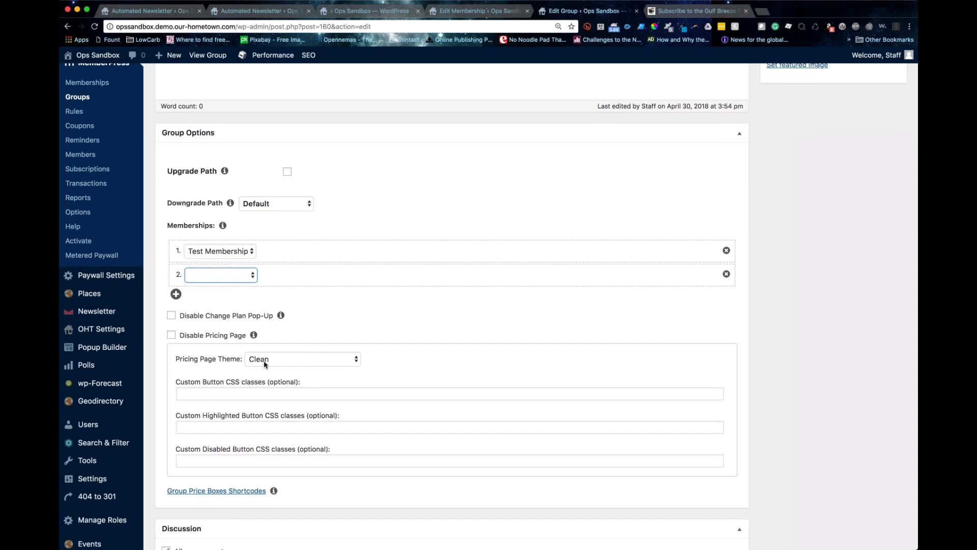
{"action": "scroll", "coordinate": [270, 363], "scroll_direction": "down", "scroll_amount": 1}
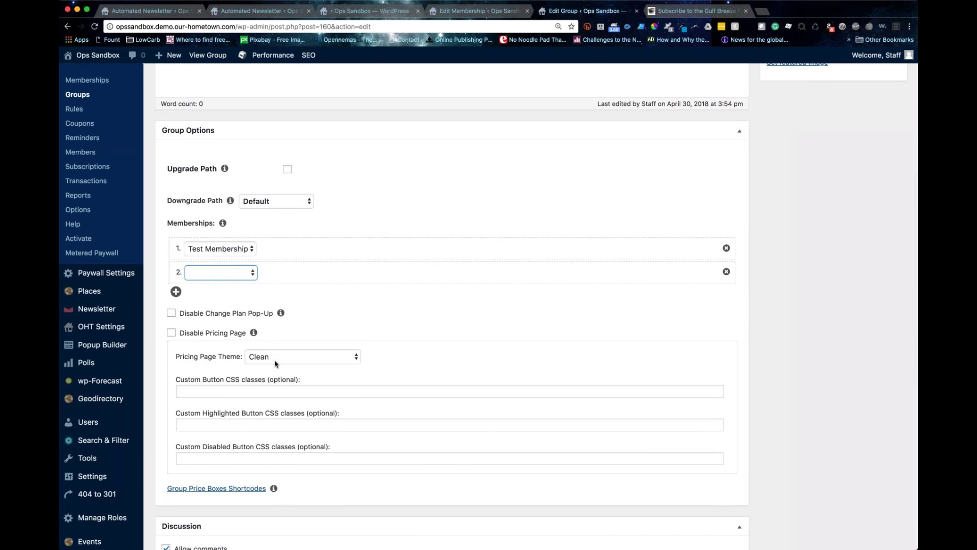
{"action": "scroll", "coordinate": [276, 364], "scroll_direction": "down", "scroll_amount": 1}
{"action": "scroll", "coordinate": [277, 364], "scroll_direction": "down", "scroll_amount": 1}
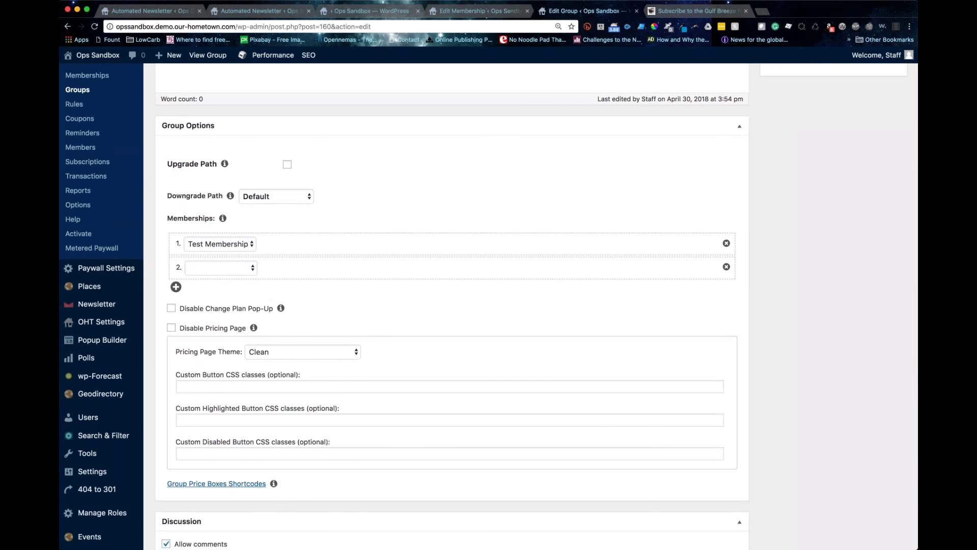
{"action": "left_click", "coordinate": [264, 352]}
Step: Reveal the Group Price Boxes shortcodes and select [mepr-group-price-boxes group_id="160"] for copying
{"action": "scroll", "coordinate": [241, 365], "scroll_direction": "up", "scroll_amount": 1}
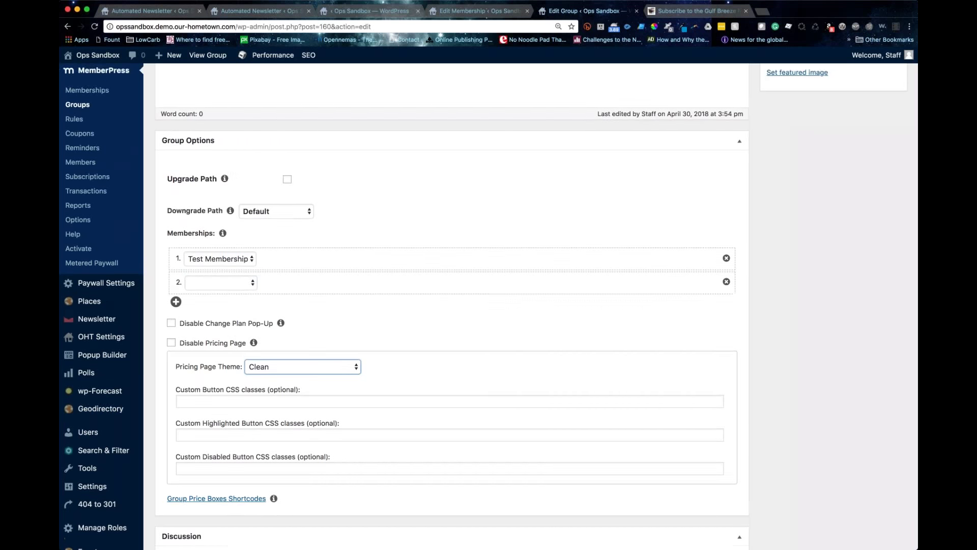
{"action": "scroll", "coordinate": [452, 305], "scroll_direction": "up", "scroll_amount": 5}
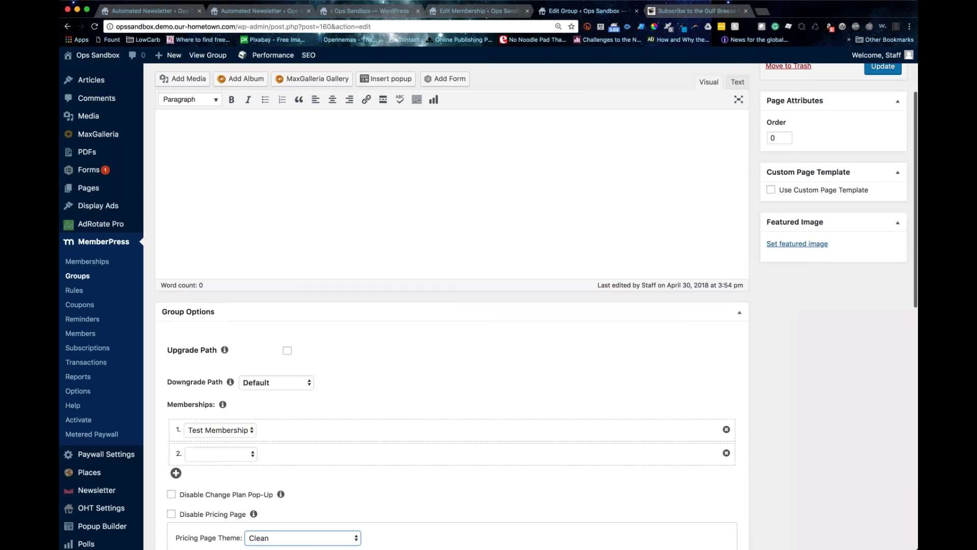
{"action": "scroll", "coordinate": [189, 389], "scroll_direction": "down", "scroll_amount": 8}
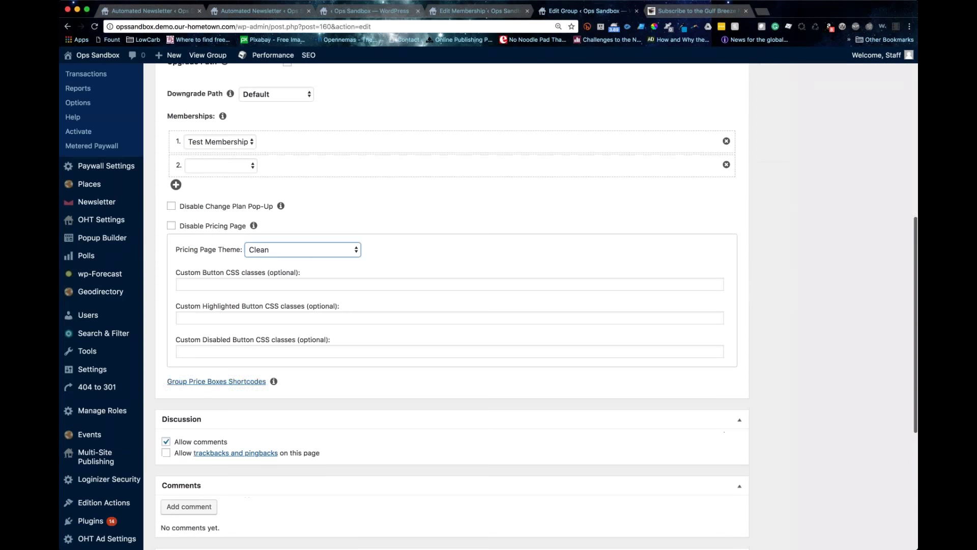
{"action": "left_click", "coordinate": [190, 383]}
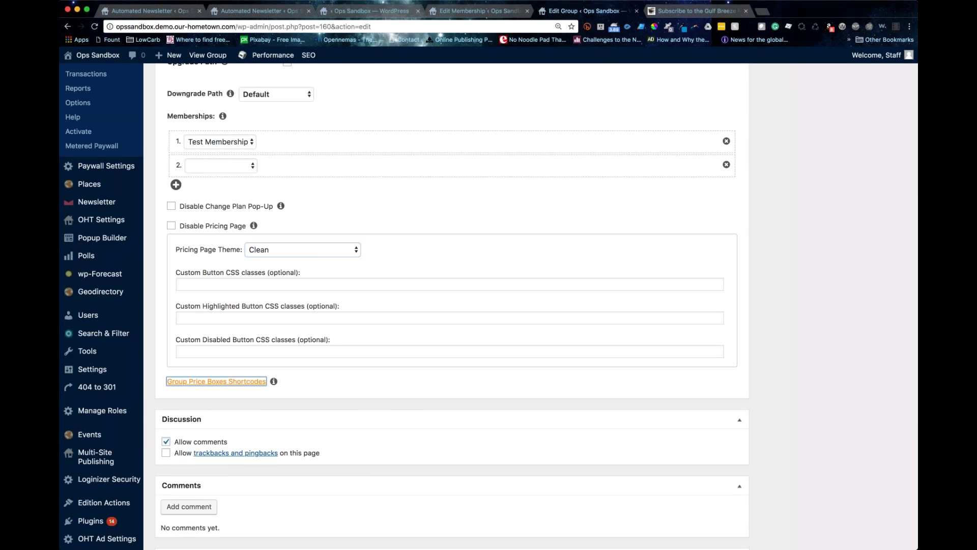
{"action": "left_click_drag", "start_coordinate": [174, 450], "coordinate": [319, 452]}
{"action": "key", "text": "super+c"}
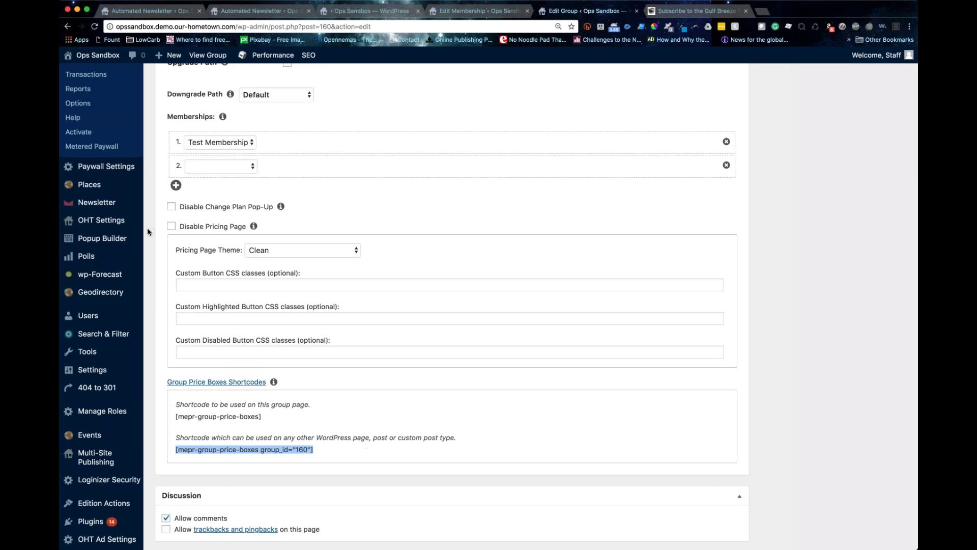
{"action": "scroll", "coordinate": [148, 232], "scroll_direction": "up", "scroll_amount": 4}
{"action": "scroll", "coordinate": [147, 231], "scroll_direction": "up", "scroll_amount": 1}
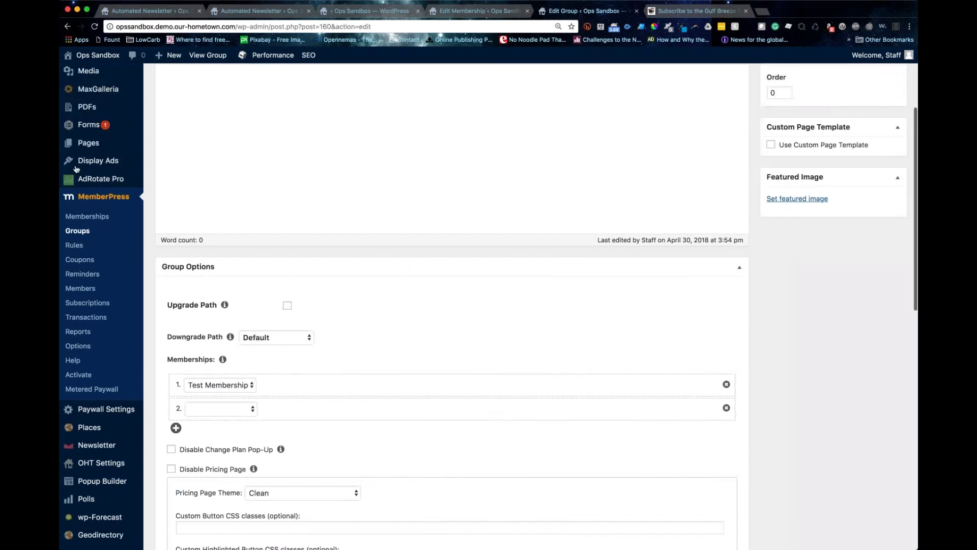
{"action": "scroll", "coordinate": [76, 168], "scroll_direction": "up", "scroll_amount": 2}
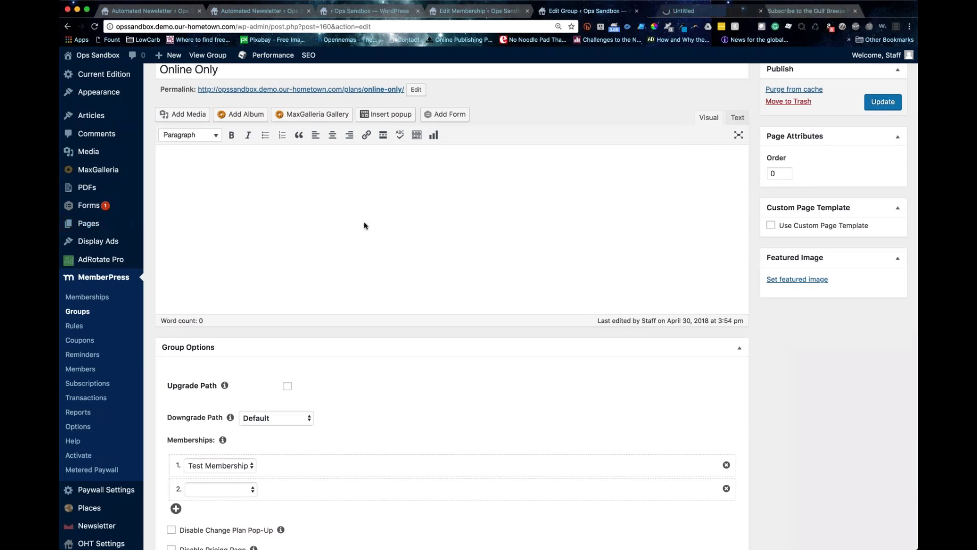
Step: Lay out a new page in the page builder with a full-width one-column row and a text block
{"action": "key", "text": "ctrl+Tab"}
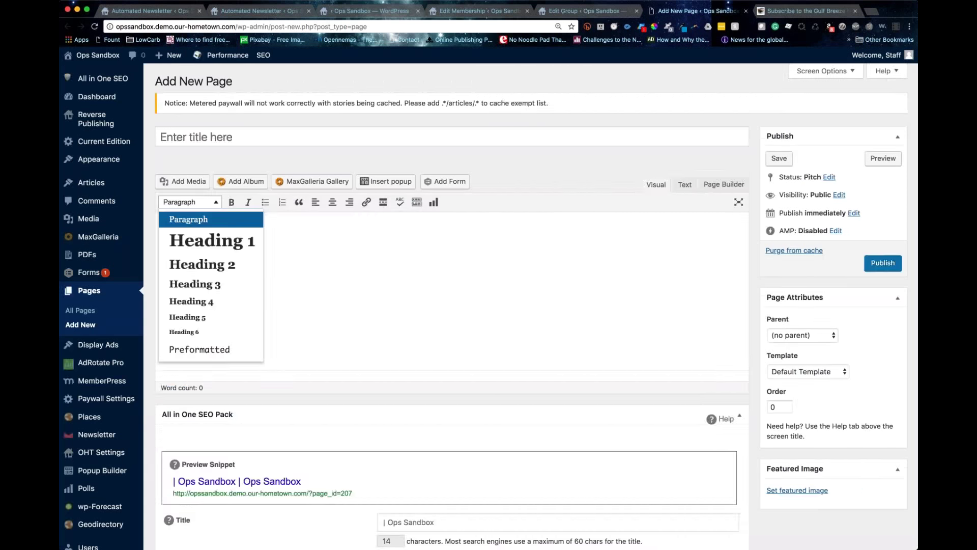
{"action": "left_click", "coordinate": [716, 185]}
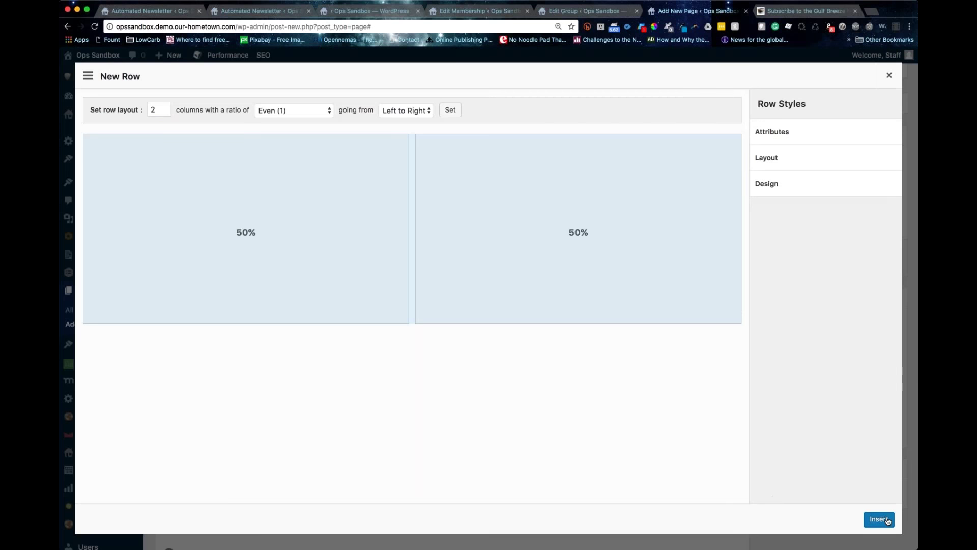
{"action": "left_click", "coordinate": [879, 519]}
{"action": "left_click", "coordinate": [232, 188]}
{"action": "left_click", "coordinate": [164, 114]}
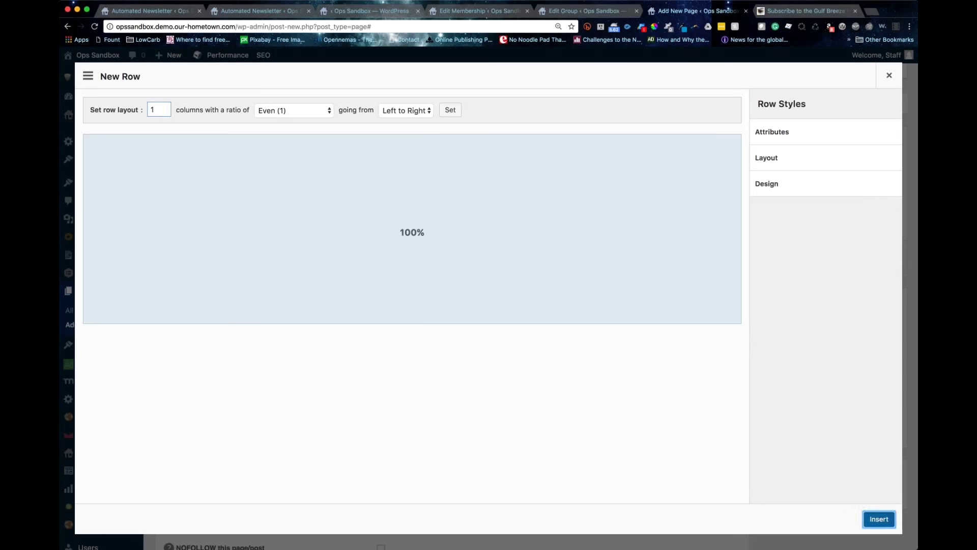
{"action": "left_click", "coordinate": [879, 519]}
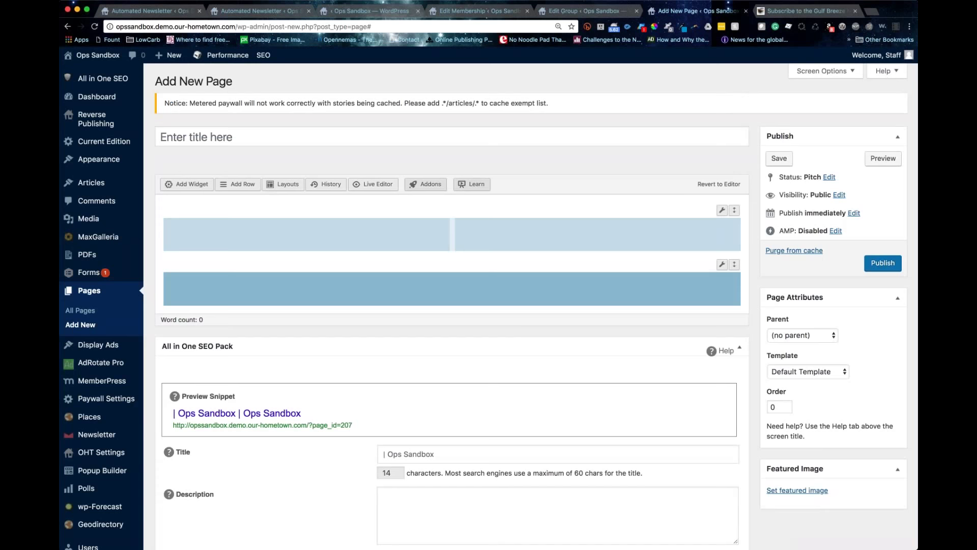
{"action": "left_click", "coordinate": [188, 189]}
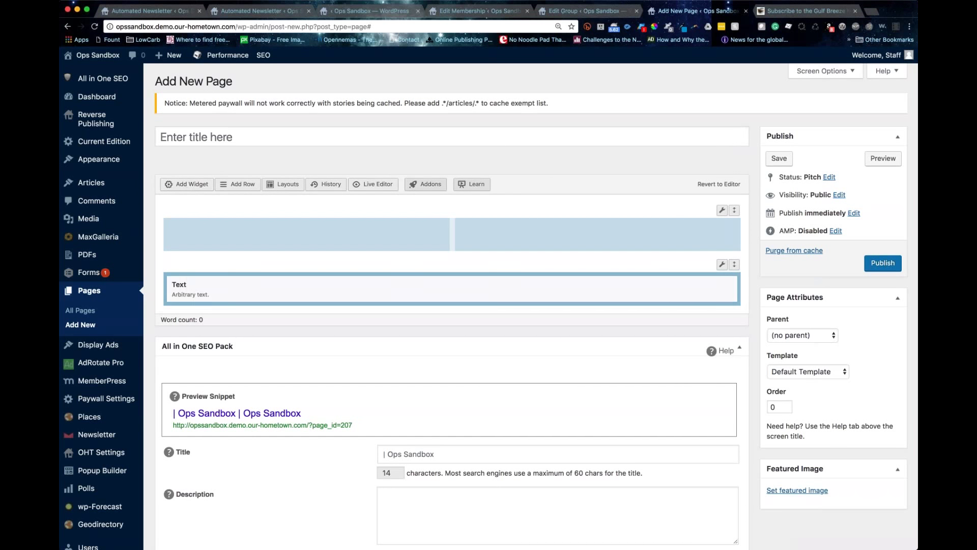
Step: Fill the text block with 'Online Only Subscriptions' plus the group 160 shortcode, then publish the page
{"action": "left_click", "coordinate": [669, 287]}
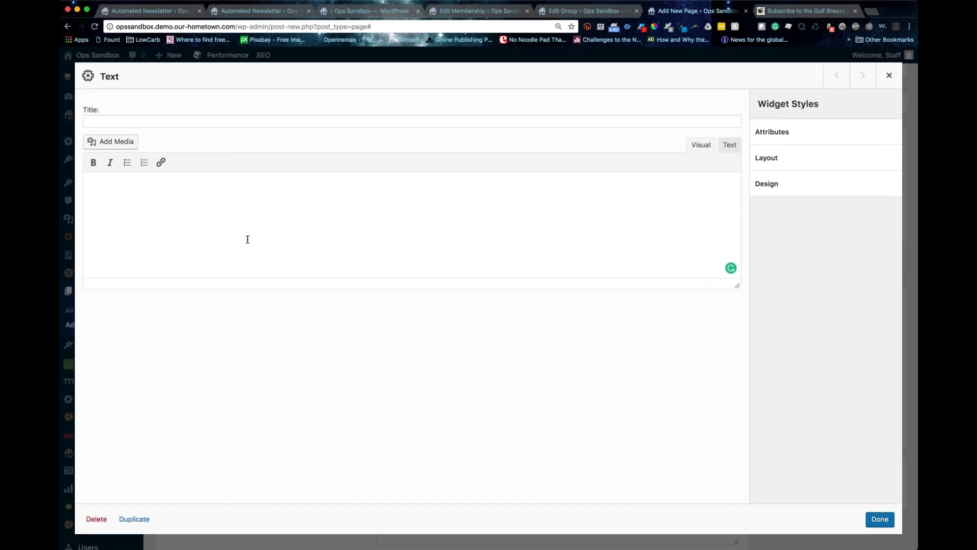
{"action": "type", "text": "Online Only Subscriptions"}
{"action": "key", "text": "Return"}
{"action": "key", "text": "super+v"}
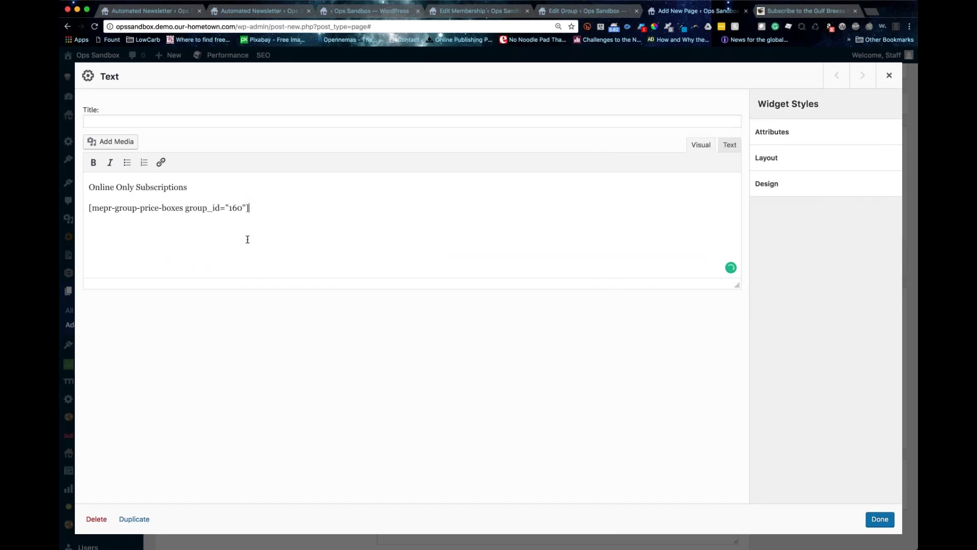
{"action": "left_click", "coordinate": [881, 519]}
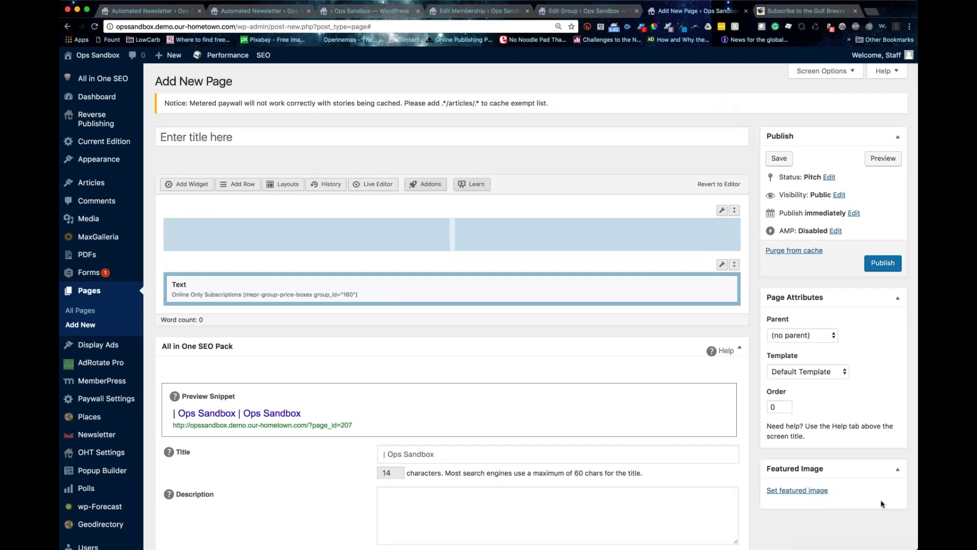
{"action": "left_click", "coordinate": [879, 264]}
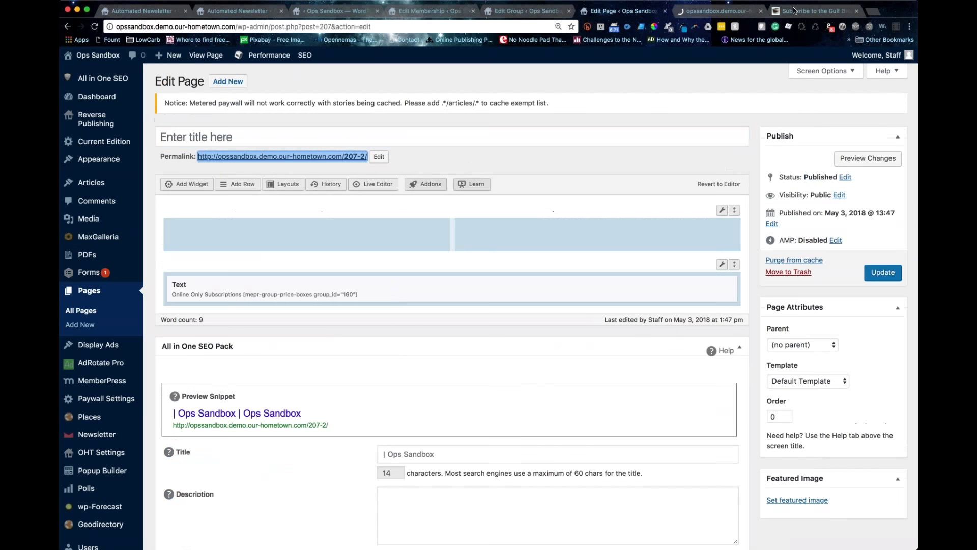
Step: Compare with the Gulf Breeze subscription page, then view the published Online Only Subscriptions page
{"action": "left_click", "coordinate": [794, 10]}
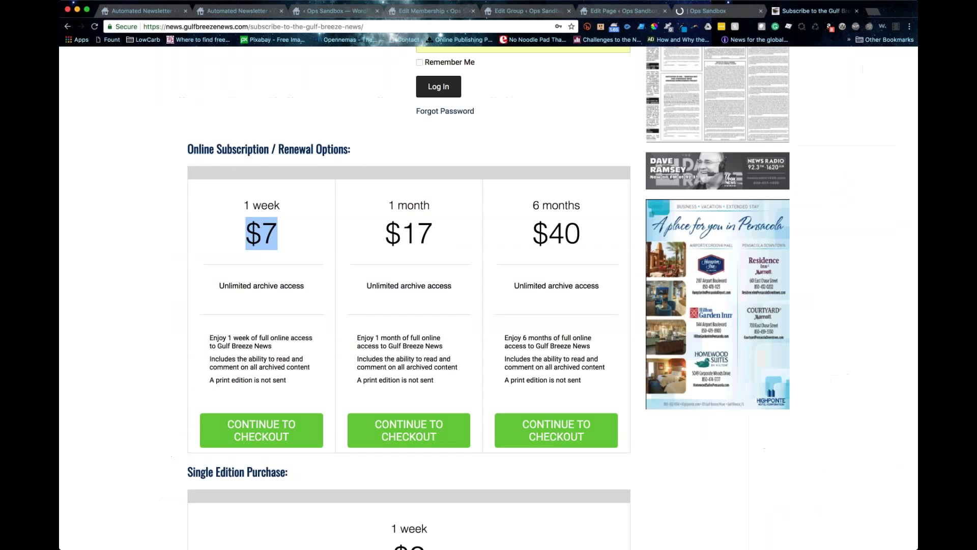
{"action": "scroll", "coordinate": [488, 306], "scroll_direction": "up", "scroll_amount": 7}
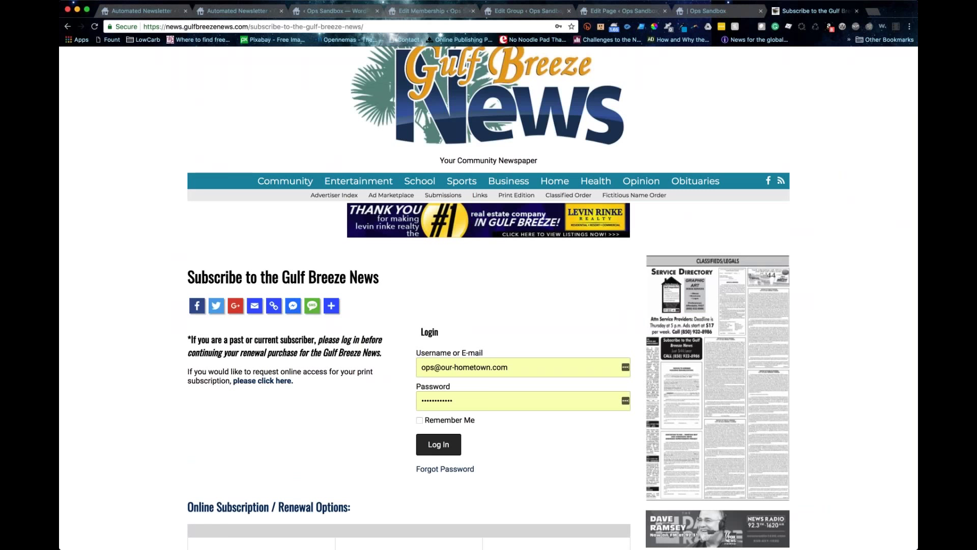
{"action": "left_click", "coordinate": [428, 10]}
{"action": "left_click", "coordinate": [509, 11]}
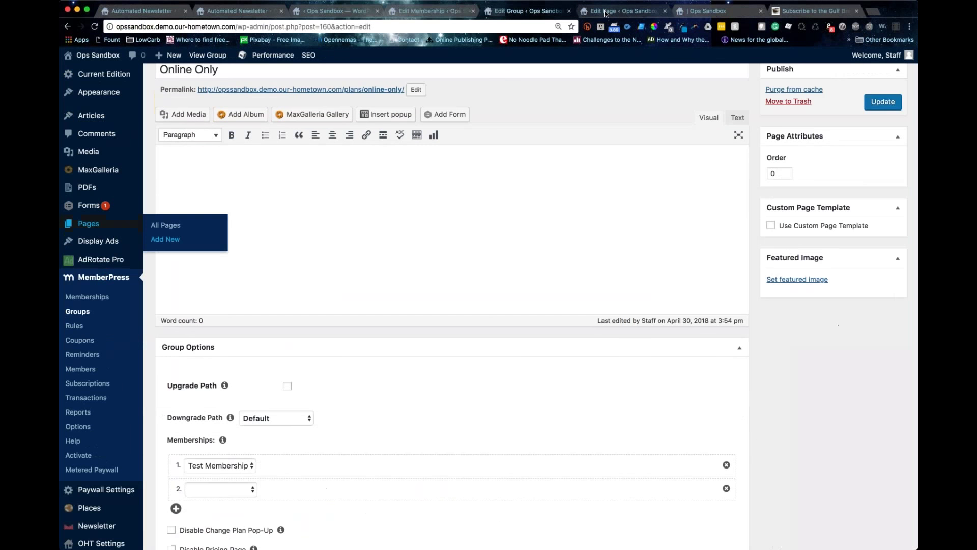
{"action": "left_click", "coordinate": [708, 11]}
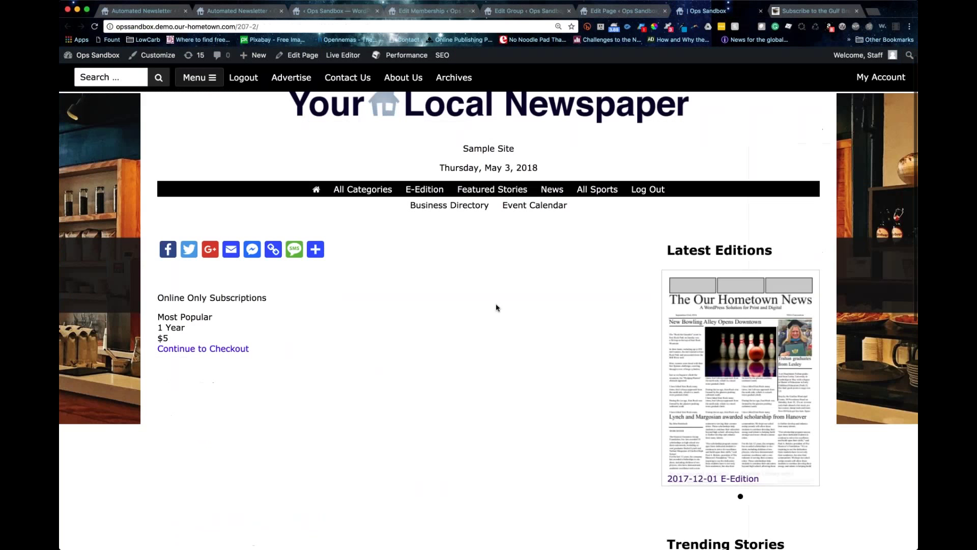
{"action": "scroll", "coordinate": [497, 307], "scroll_direction": "down", "scroll_amount": 3}
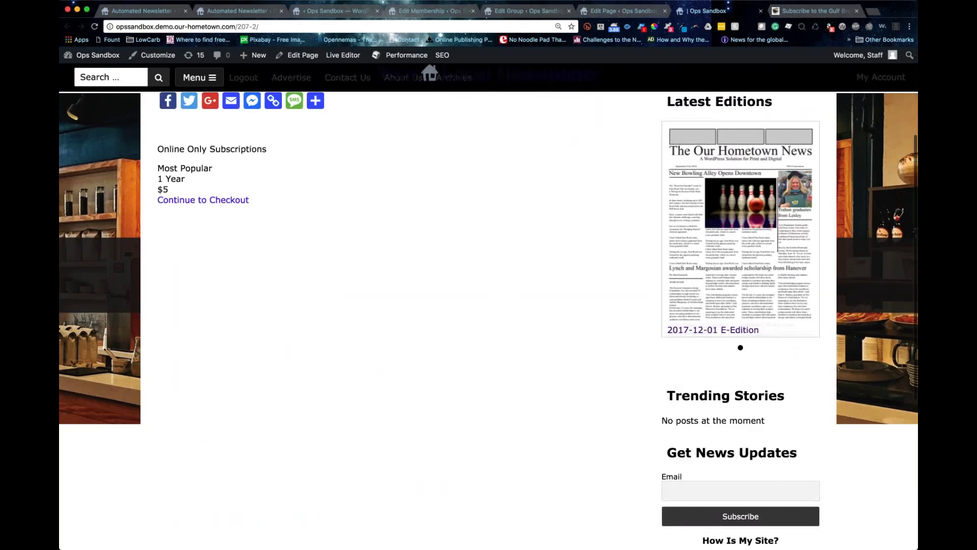
{"action": "scroll", "coordinate": [489, 305], "scroll_direction": "up", "scroll_amount": 3}
{"action": "scroll", "coordinate": [489, 306], "scroll_direction": "down", "scroll_amount": 1}
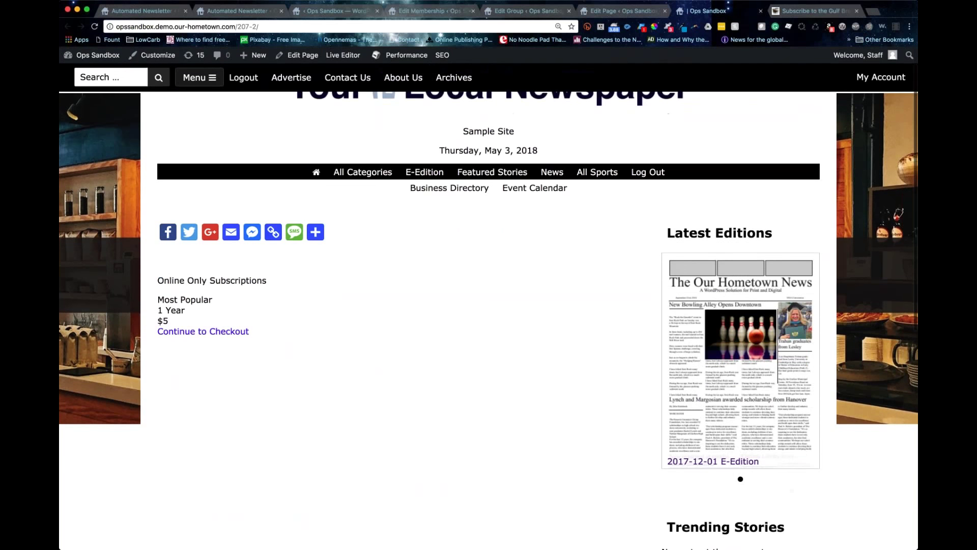
Step: Go to checkout for the $5 one-year option and review the Test Membership registration form
{"action": "left_click", "coordinate": [203, 332]}
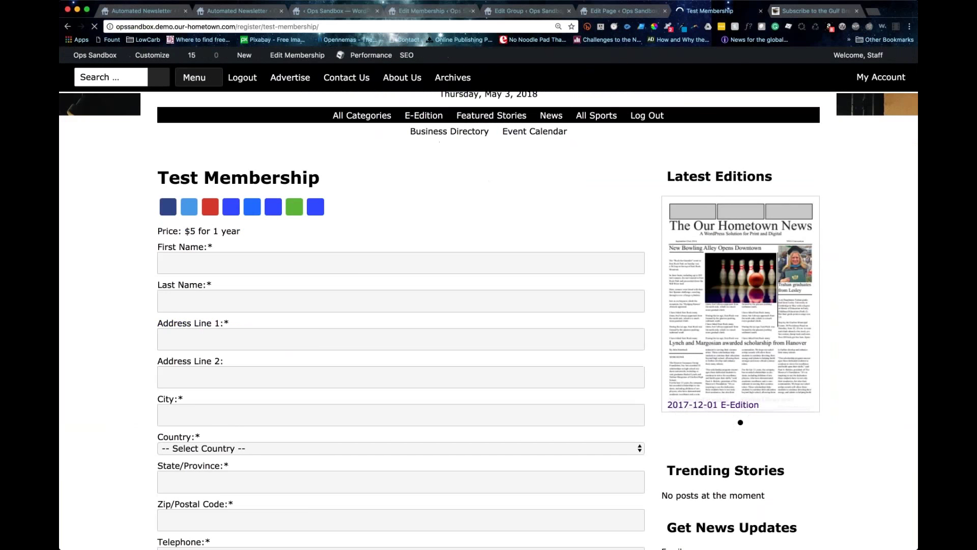
{"action": "scroll", "coordinate": [489, 306], "scroll_direction": "down", "scroll_amount": 2}
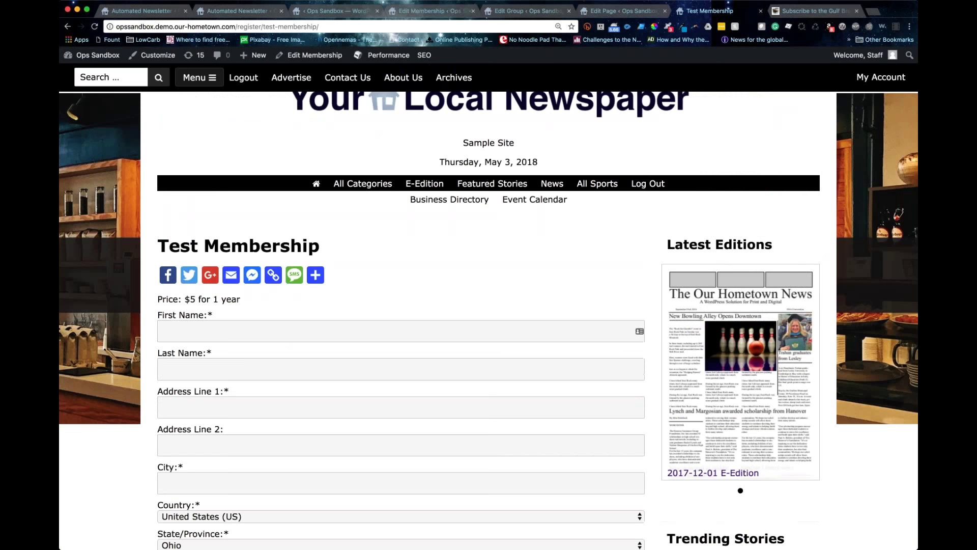
{"action": "scroll", "coordinate": [488, 306], "scroll_direction": "down", "scroll_amount": 4}
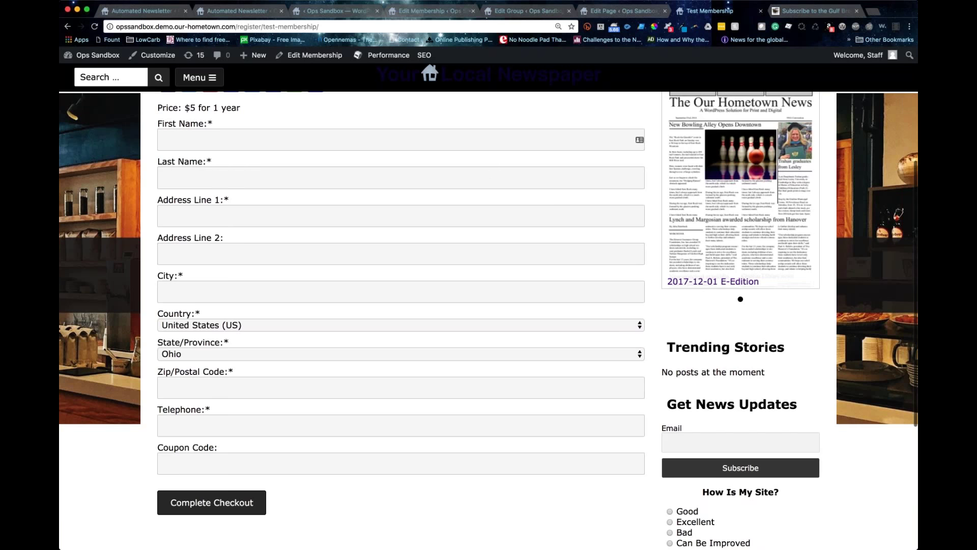
{"action": "scroll", "coordinate": [206, 366], "scroll_direction": "down", "scroll_amount": 3}
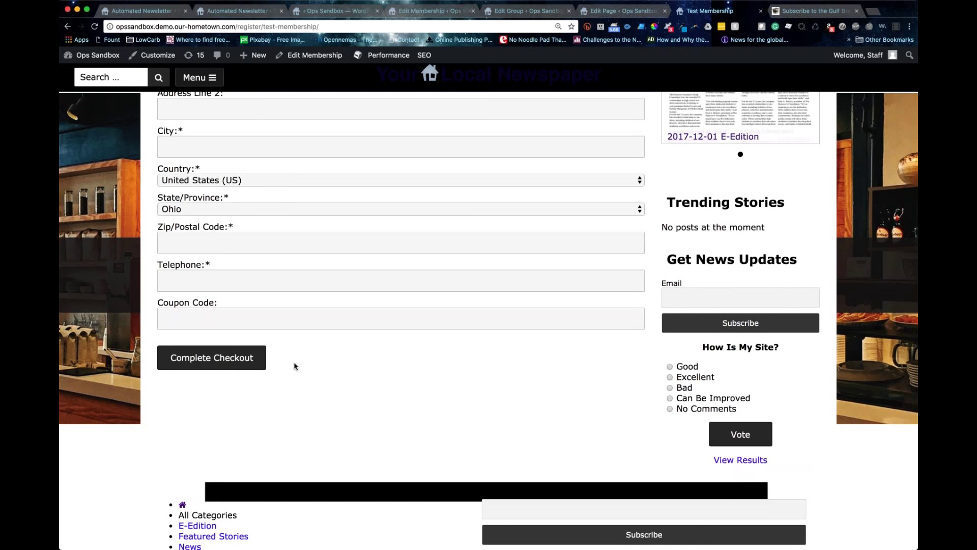
{"action": "key", "text": "Home"}
{"action": "scroll", "coordinate": [204, 296], "scroll_direction": "down", "scroll_amount": 9}
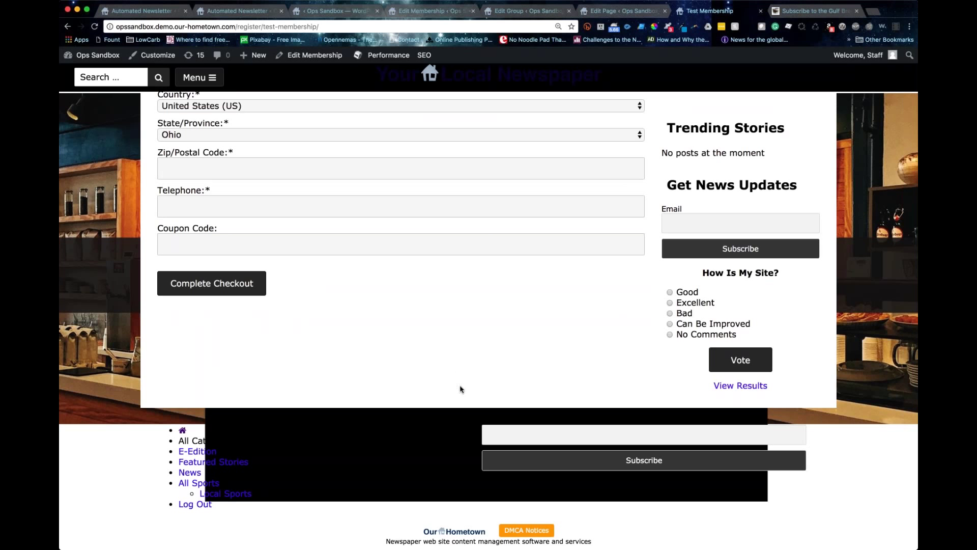
{"action": "scroll", "coordinate": [460, 390], "scroll_direction": "up", "scroll_amount": 1}
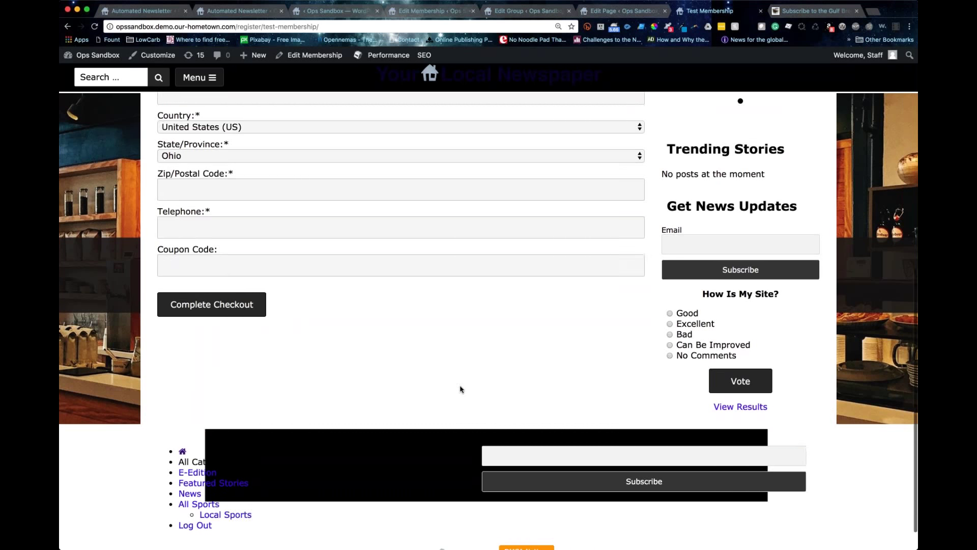
{"action": "scroll", "coordinate": [461, 389], "scroll_direction": "up", "scroll_amount": 5}
{"action": "scroll", "coordinate": [455, 383], "scroll_direction": "up", "scroll_amount": 5}
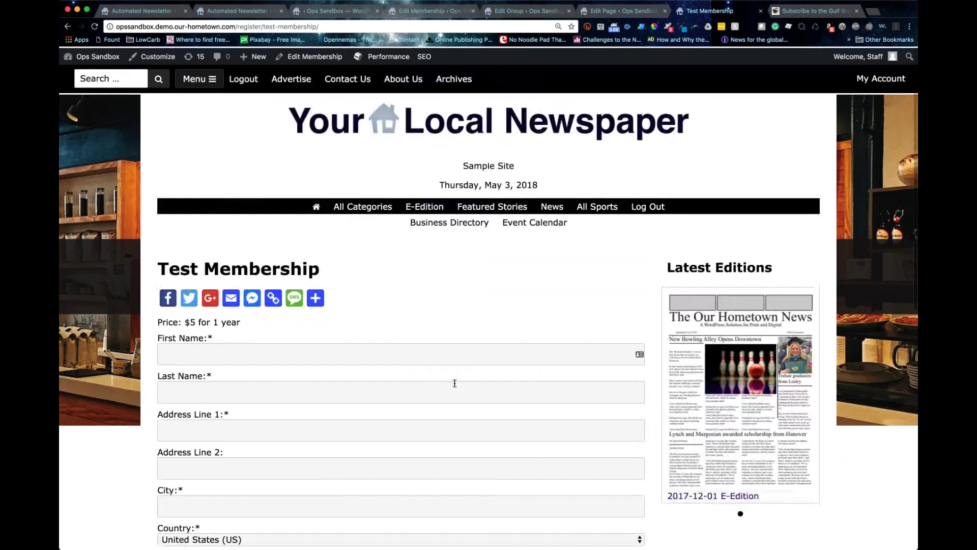
{"action": "scroll", "coordinate": [455, 383], "scroll_direction": "down", "scroll_amount": 1}
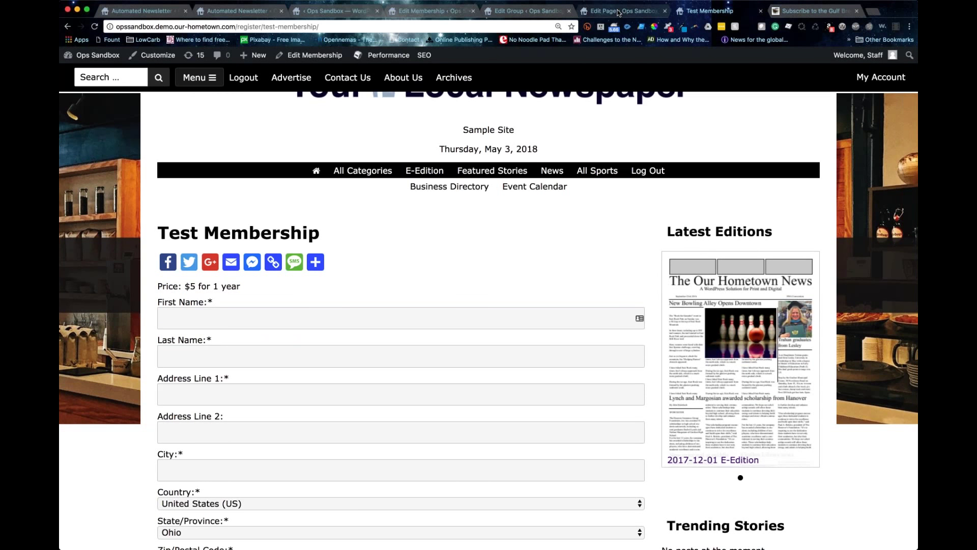
Step: Switch back to the Online Only group editor tab
{"action": "left_click", "coordinate": [619, 12]}
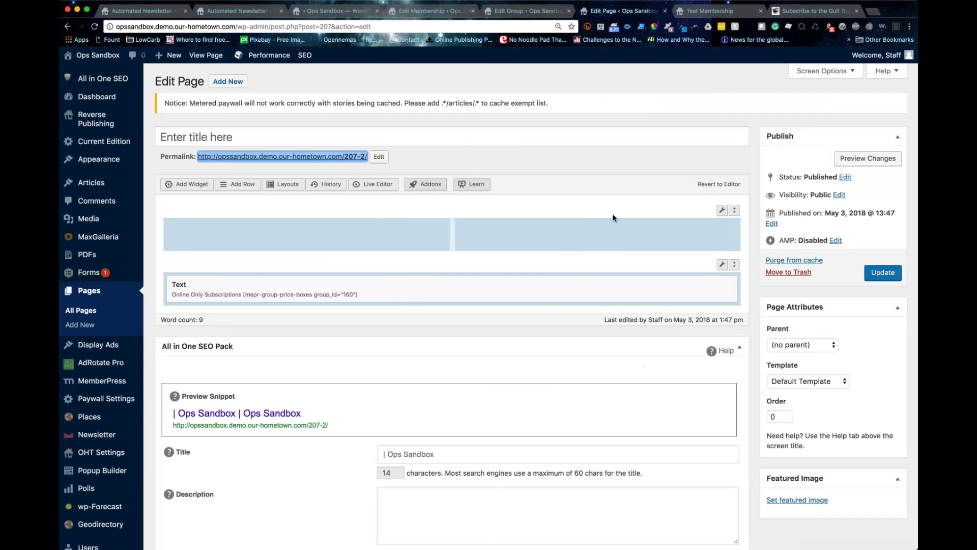
{"action": "left_click", "coordinate": [520, 10]}
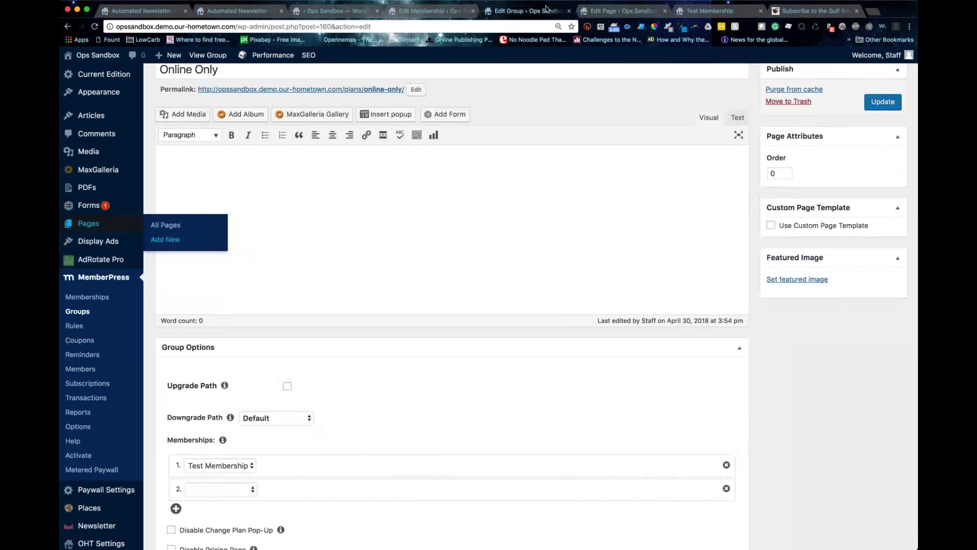
{"action": "scroll", "coordinate": [452, 306], "scroll_direction": "down", "scroll_amount": 4}
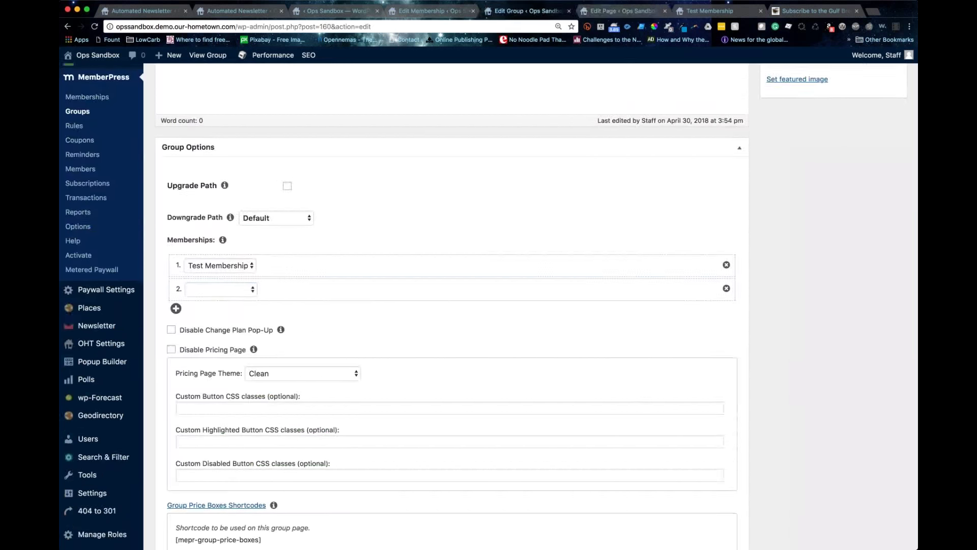
{"action": "key", "text": "ctrl+Tab"}
{"action": "left_click", "coordinate": [512, 10]}
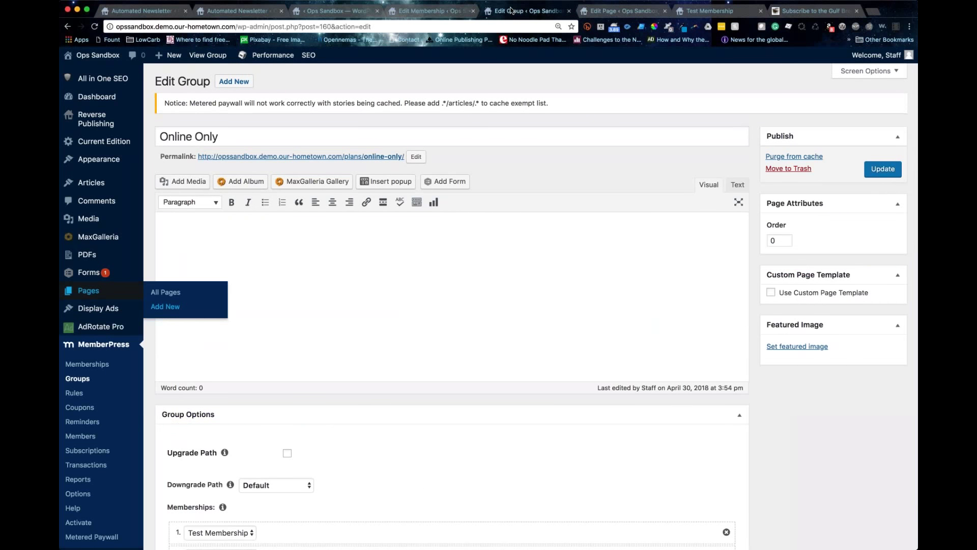
{"action": "left_click", "coordinate": [634, 229]}
Step: Scroll through the Group Options and open Paywall Settings in a new tab
{"action": "scroll", "coordinate": [635, 229], "scroll_direction": "down", "scroll_amount": 1}
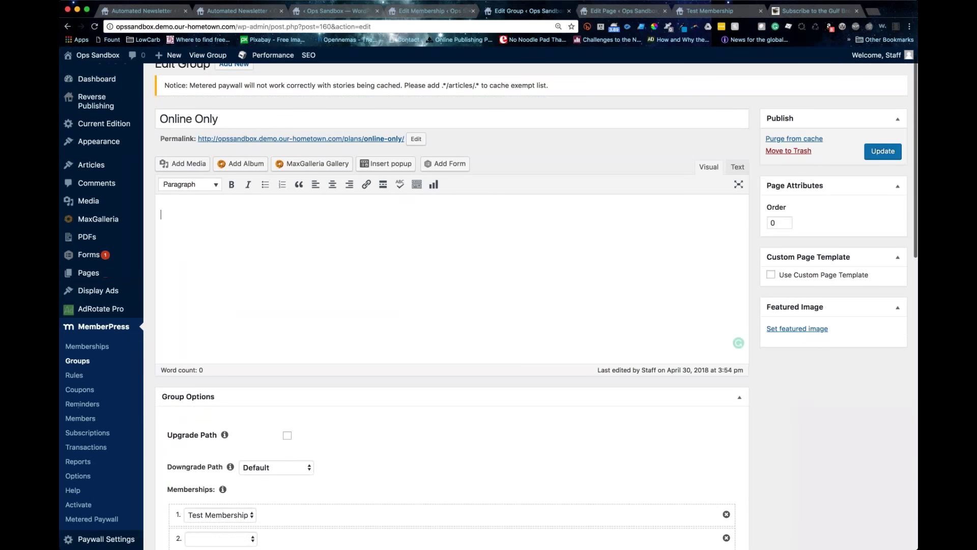
{"action": "scroll", "coordinate": [635, 228], "scroll_direction": "down", "scroll_amount": 1}
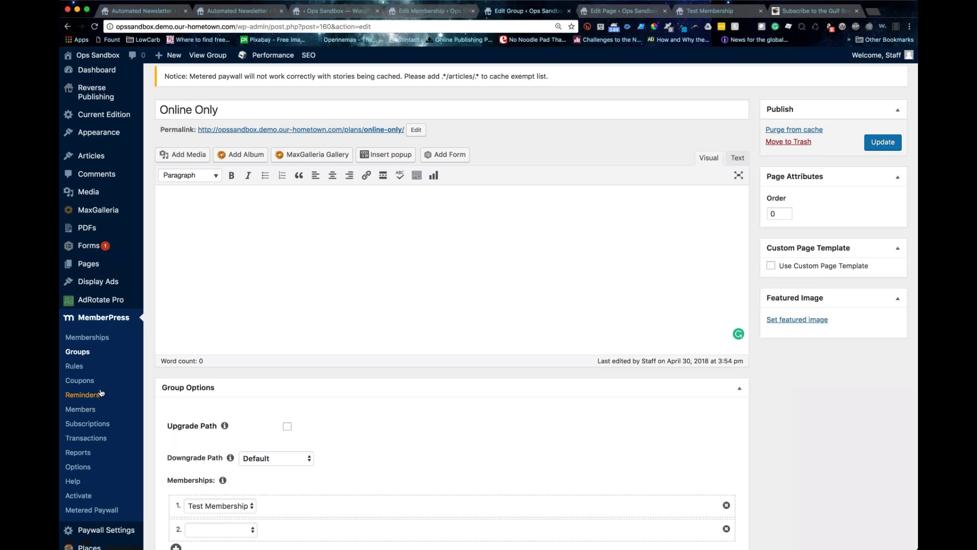
{"action": "scroll", "coordinate": [101, 393], "scroll_direction": "down", "scroll_amount": 2}
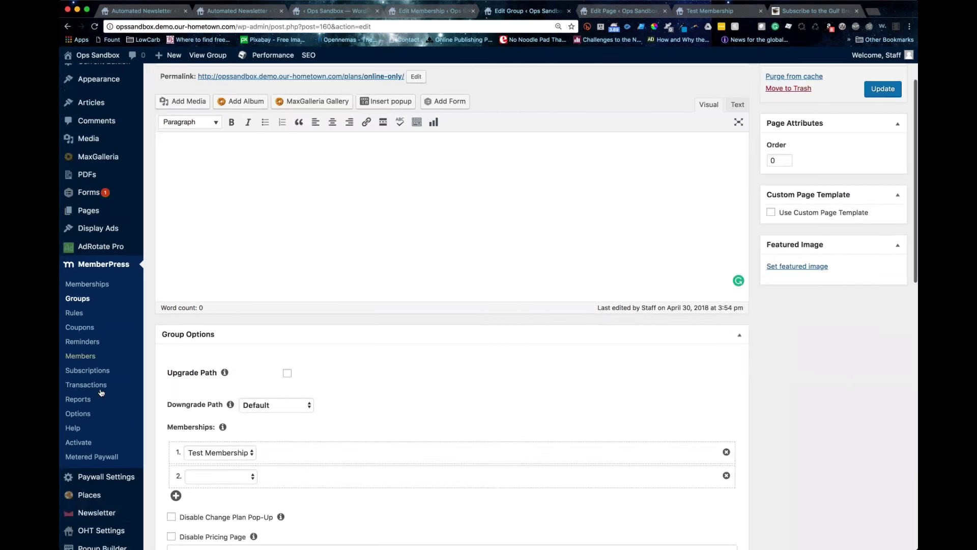
{"action": "scroll", "coordinate": [100, 393], "scroll_direction": "down", "scroll_amount": 1}
{"action": "mouse_move", "coordinate": [105, 442]}
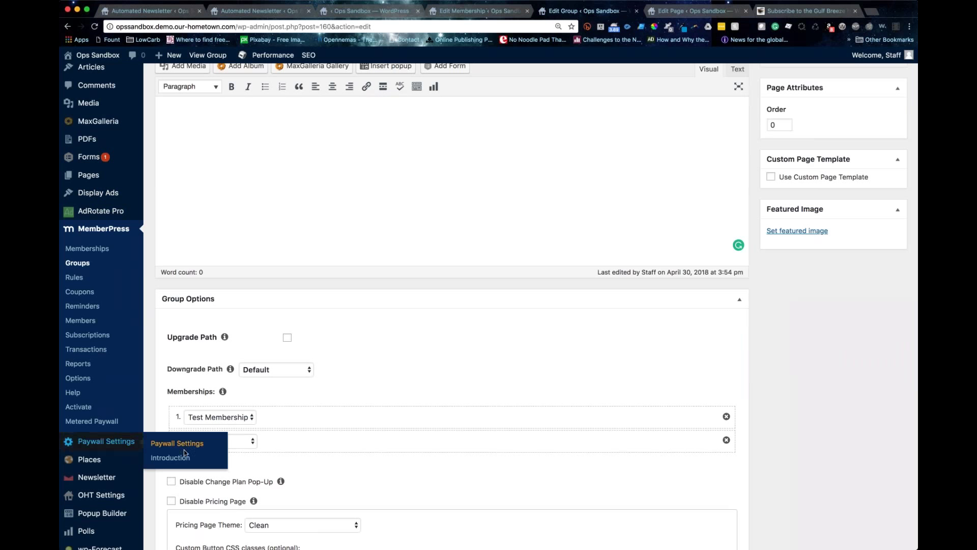
{"action": "left_click", "coordinate": [170, 457], "text": "super"}
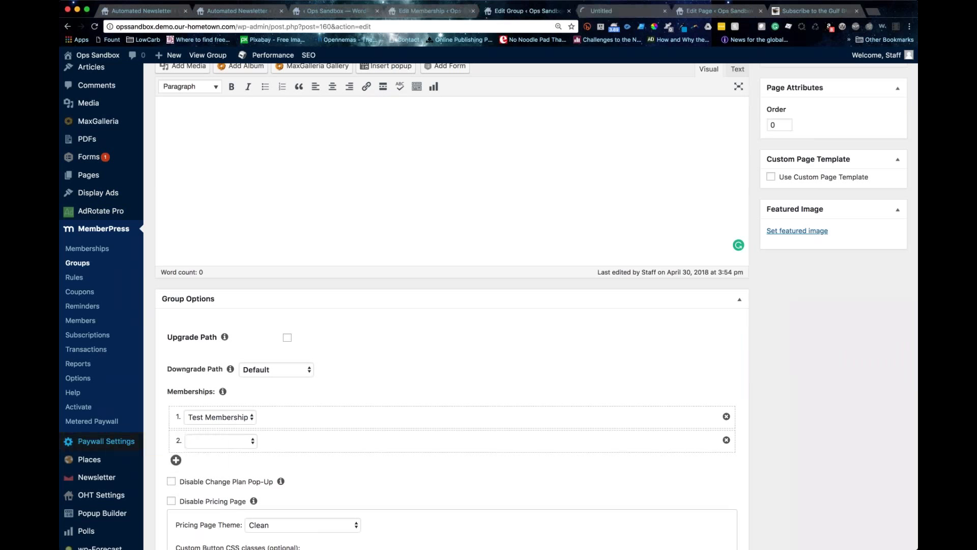
Step: Keep 'Restrict all articles', choose Online Only as the paywall group, and save the settings
{"action": "left_click", "coordinate": [617, 11]}
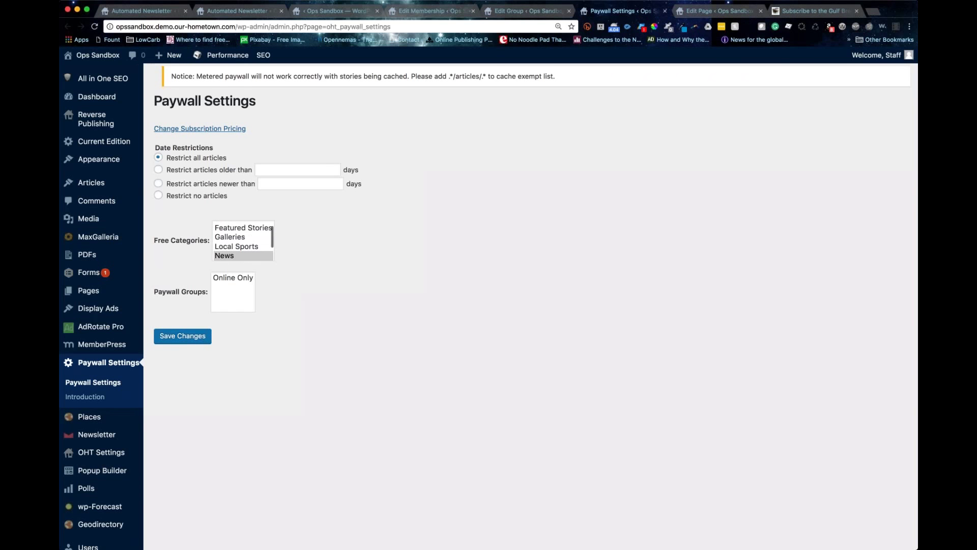
{"action": "left_click_drag", "start_coordinate": [152, 148], "coordinate": [214, 148]}
{"action": "left_click", "coordinate": [256, 146]}
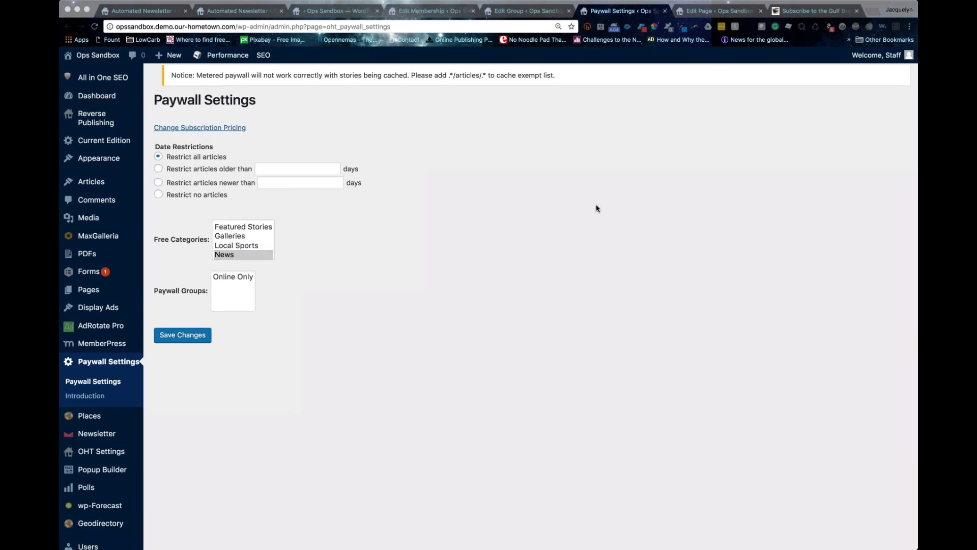
{"action": "scroll", "coordinate": [562, 203], "scroll_direction": "down", "scroll_amount": 1}
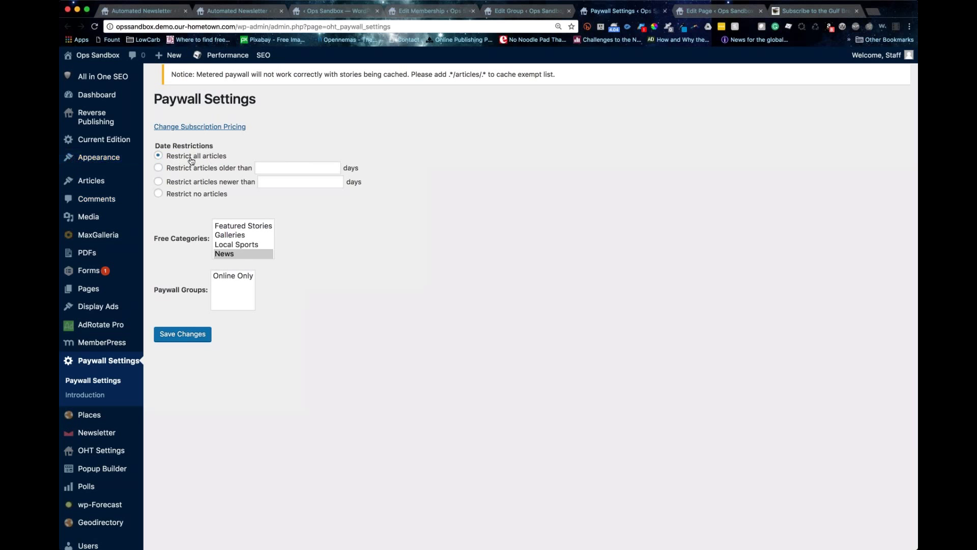
{"action": "left_click", "coordinate": [158, 194]}
{"action": "left_click", "coordinate": [158, 156]}
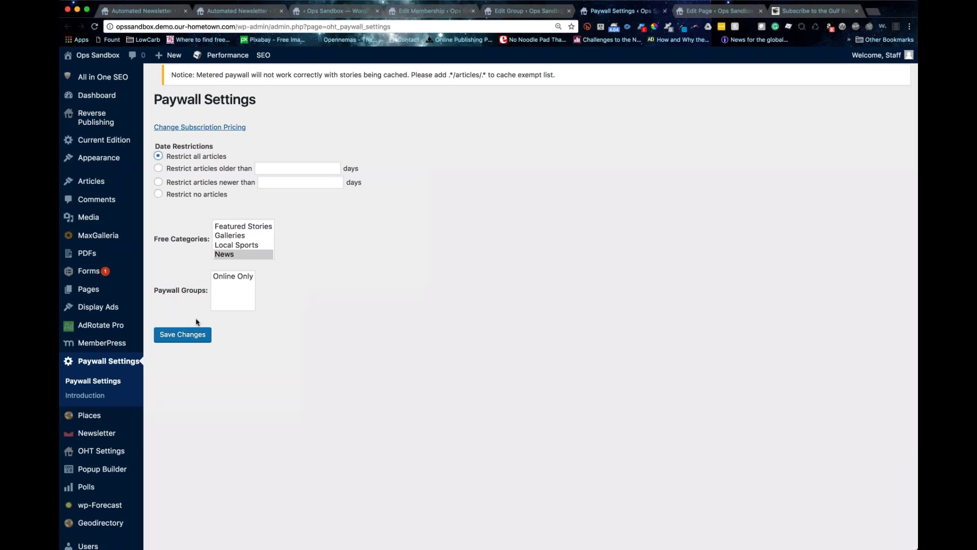
{"action": "left_click", "coordinate": [220, 288]}
{"action": "left_click", "coordinate": [188, 336]}
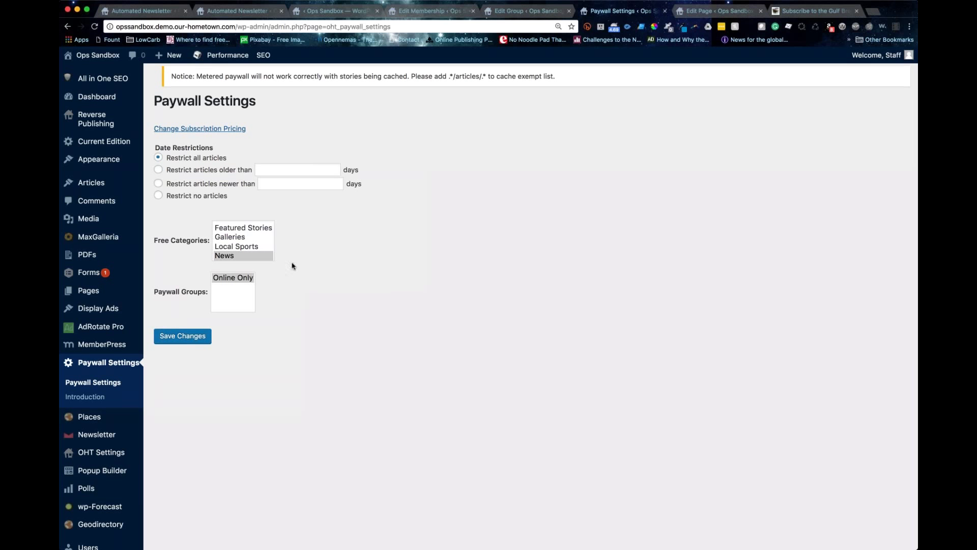
Step: Mark Sports as a free category, leaving News and Local Sports unselected
{"action": "scroll", "coordinate": [254, 248], "scroll_direction": "down", "scroll_amount": 1}
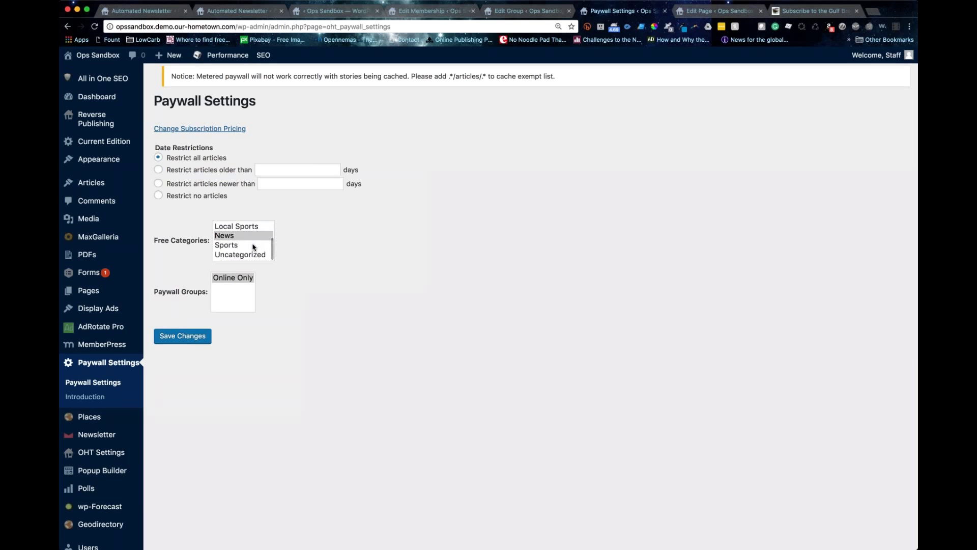
{"action": "scroll", "coordinate": [253, 247], "scroll_direction": "up", "scroll_amount": 2}
{"action": "scroll", "coordinate": [253, 248], "scroll_direction": "down", "scroll_amount": 2}
{"action": "left_click", "coordinate": [235, 238]}
{"action": "left_click", "coordinate": [231, 244], "text": "super"}
{"action": "left_click", "coordinate": [229, 227], "text": "super"}
{"action": "left_click", "coordinate": [229, 235], "text": "super"}
{"action": "left_click", "coordinate": [224, 245]}
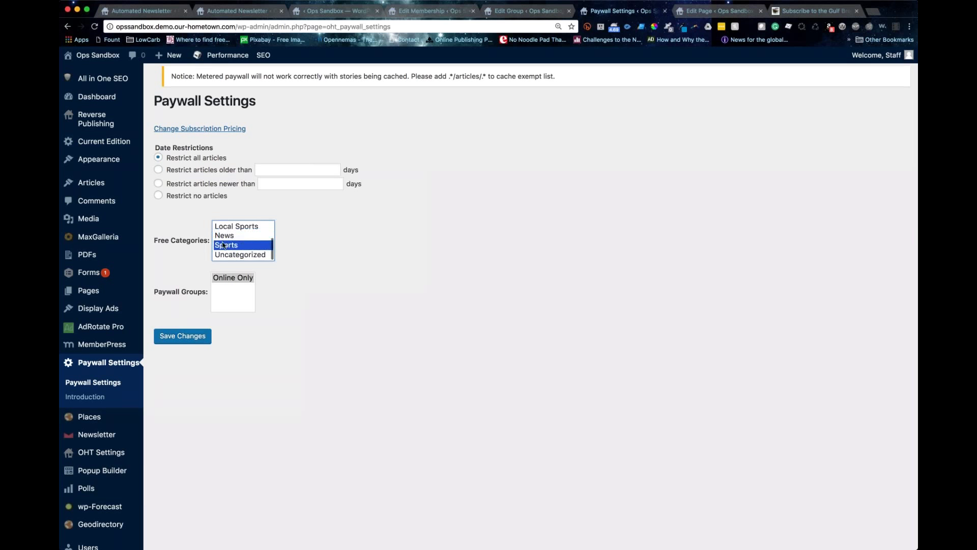
{"action": "left_click", "coordinate": [224, 246], "text": "super"}
{"action": "left_click", "coordinate": [224, 247]}
Step: Add Galleries to the free categories alongside Sports
{"action": "scroll", "coordinate": [223, 240], "scroll_direction": "up", "scroll_amount": 3}
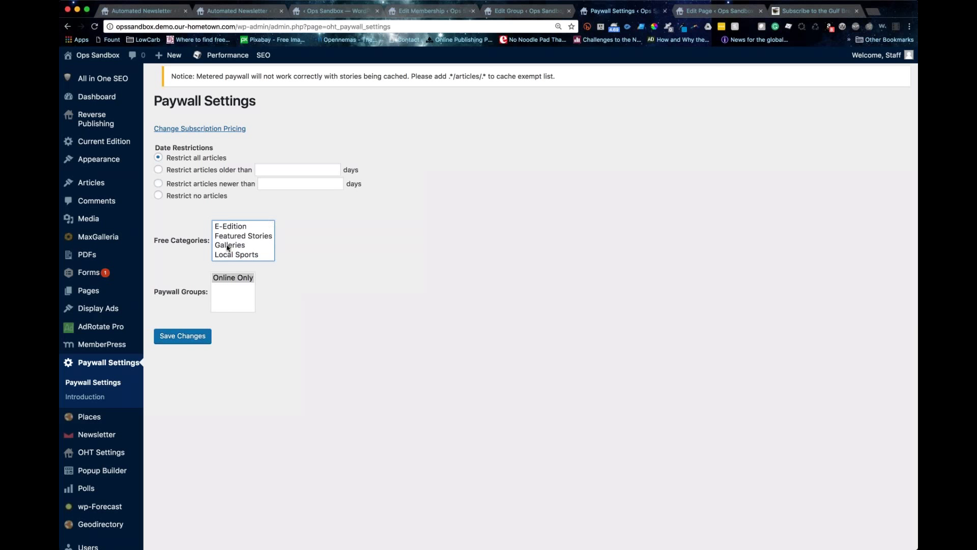
{"action": "left_click", "coordinate": [234, 246]}
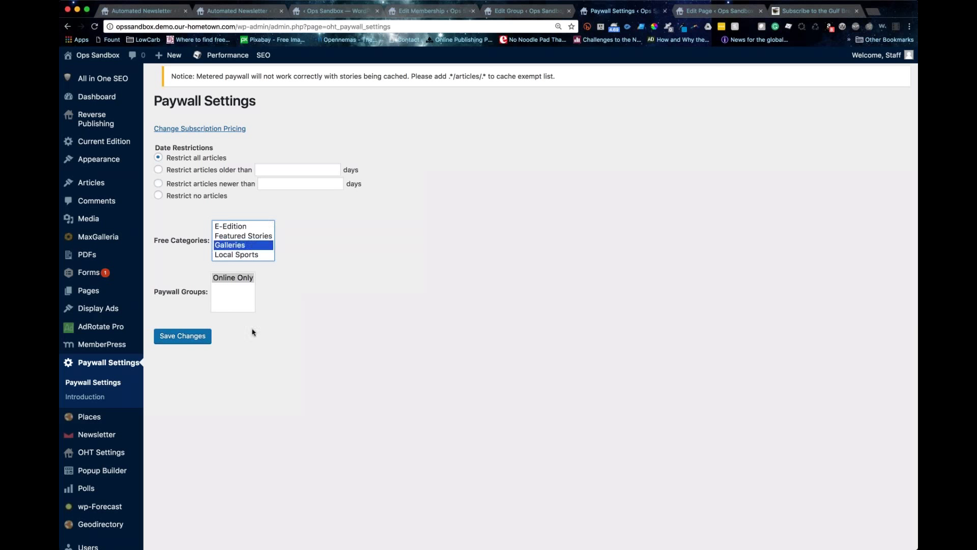
{"action": "scroll", "coordinate": [235, 246], "scroll_direction": "down", "scroll_amount": 2}
{"action": "scroll", "coordinate": [233, 246], "scroll_direction": "down", "scroll_amount": 1}
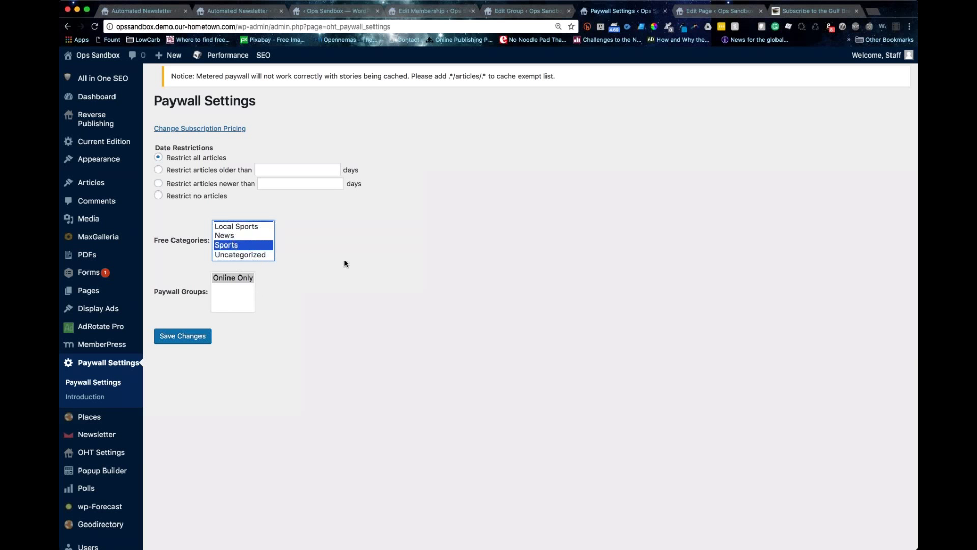
{"action": "scroll", "coordinate": [252, 250], "scroll_direction": "up", "scroll_amount": 2}
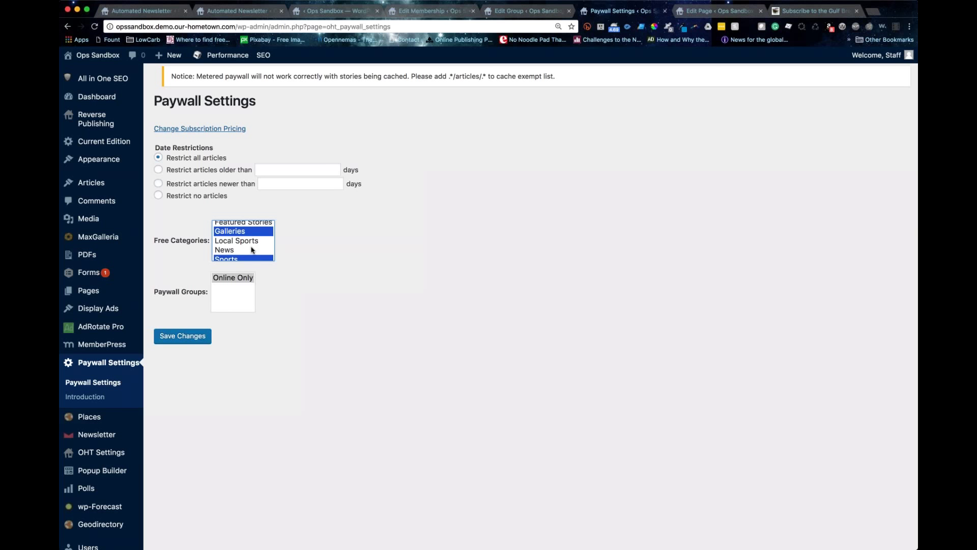
{"action": "left_click", "coordinate": [93, 381]}
{"action": "mouse_move", "coordinate": [106, 348]}
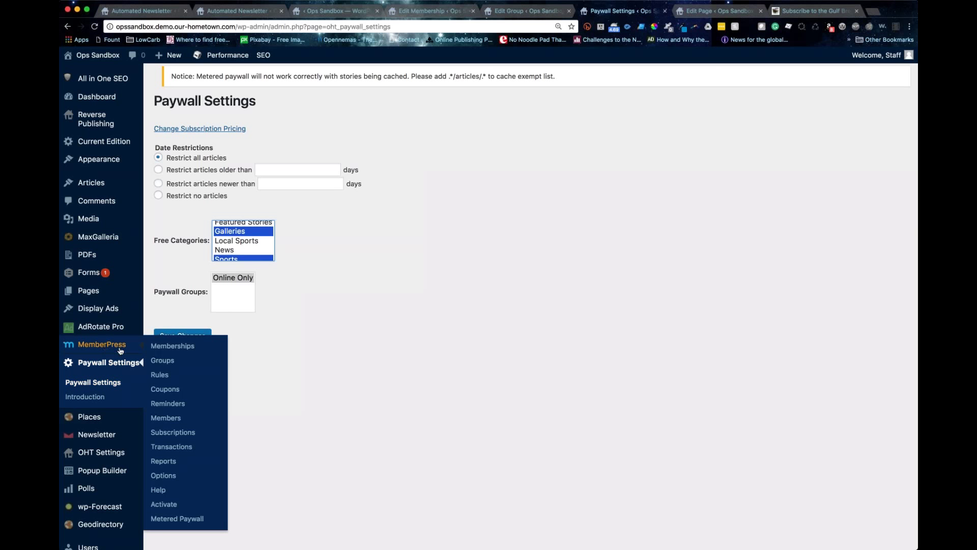
Step: Edit the All Content with Paywall rule and set its protected content to the Paywall page
{"action": "left_click", "coordinate": [163, 375]}
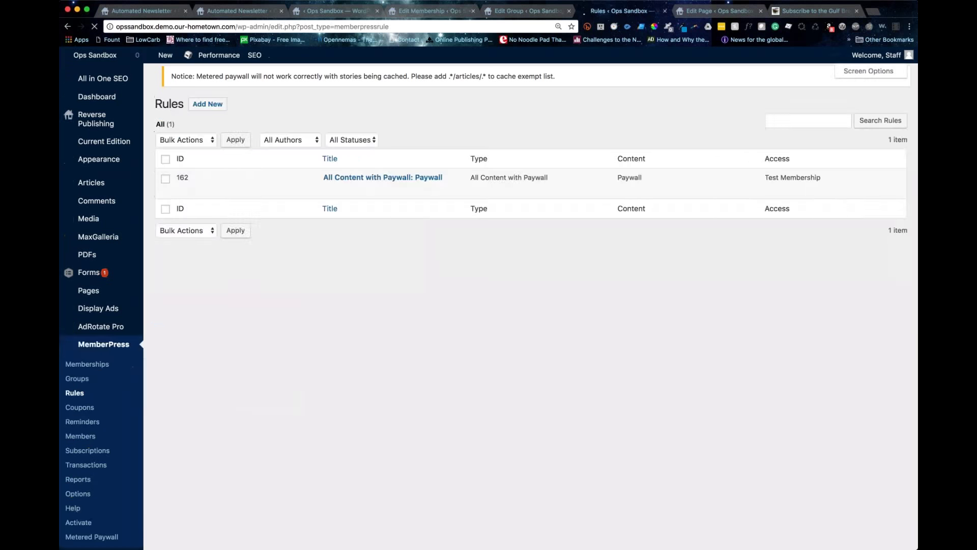
{"action": "mouse_move", "coordinate": [327, 202]}
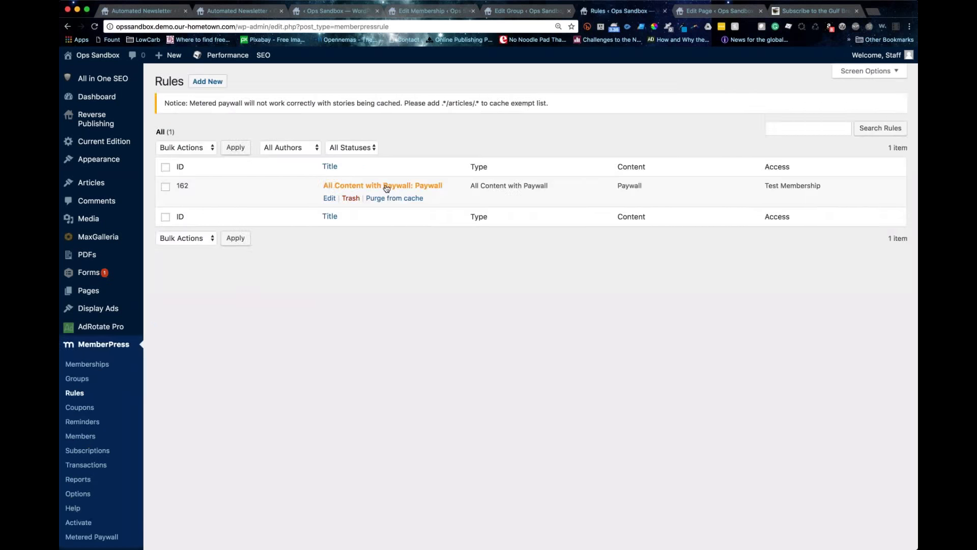
{"action": "left_click", "coordinate": [329, 199]}
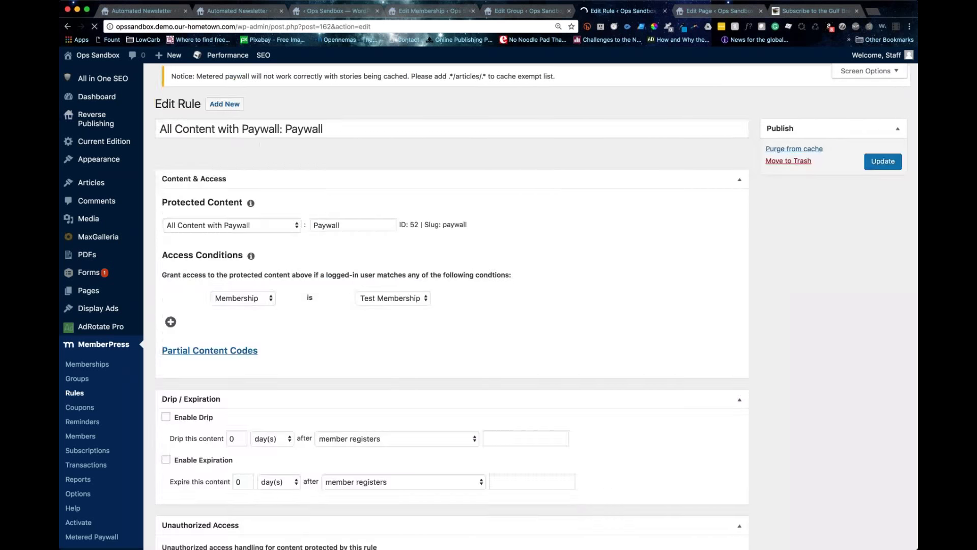
{"action": "left_click", "coordinate": [259, 237]}
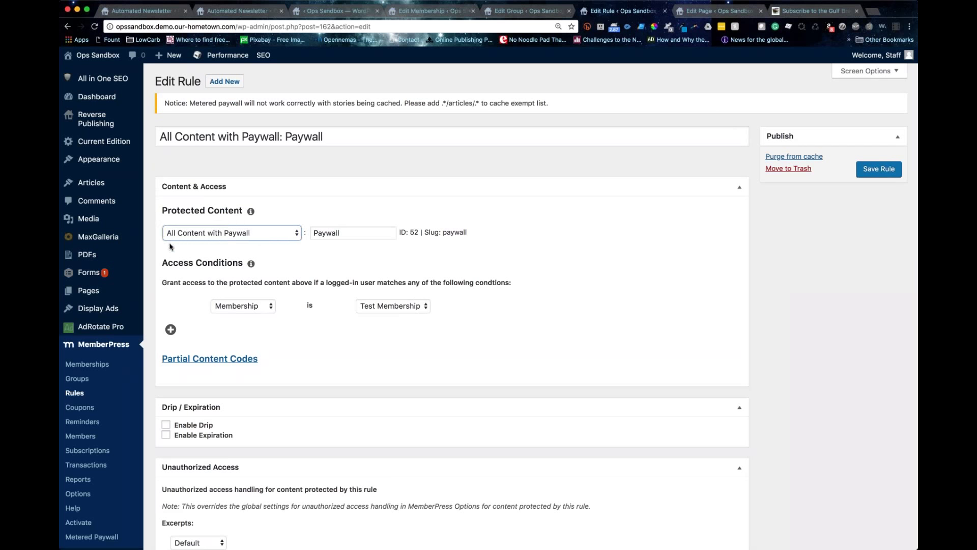
{"action": "left_click_drag", "start_coordinate": [399, 233], "coordinate": [315, 233]}
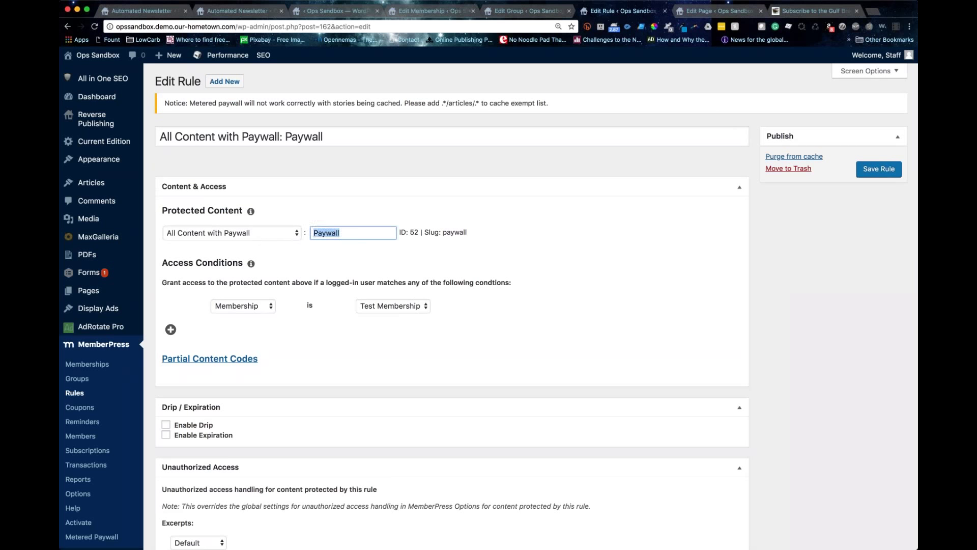
{"action": "type", "text": "Pay"}
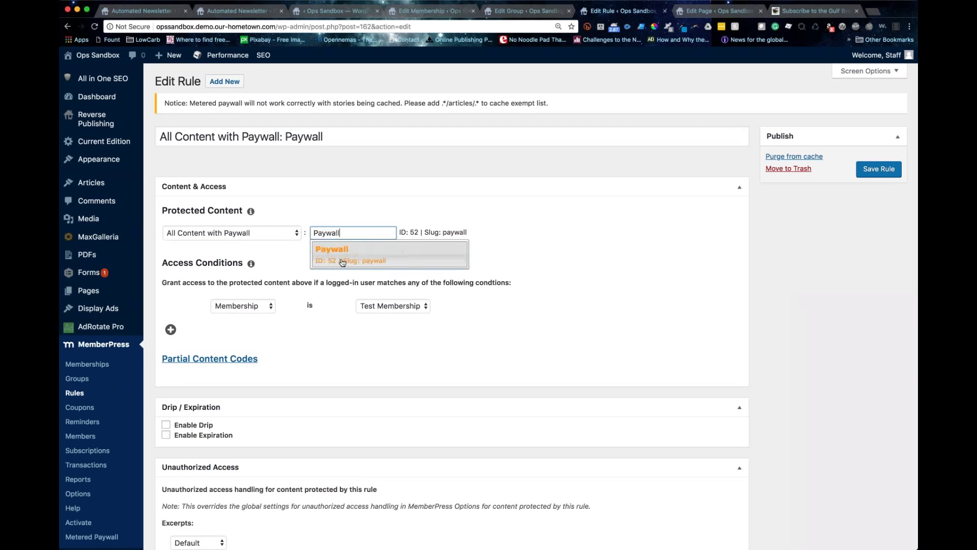
{"action": "left_click", "coordinate": [371, 259]}
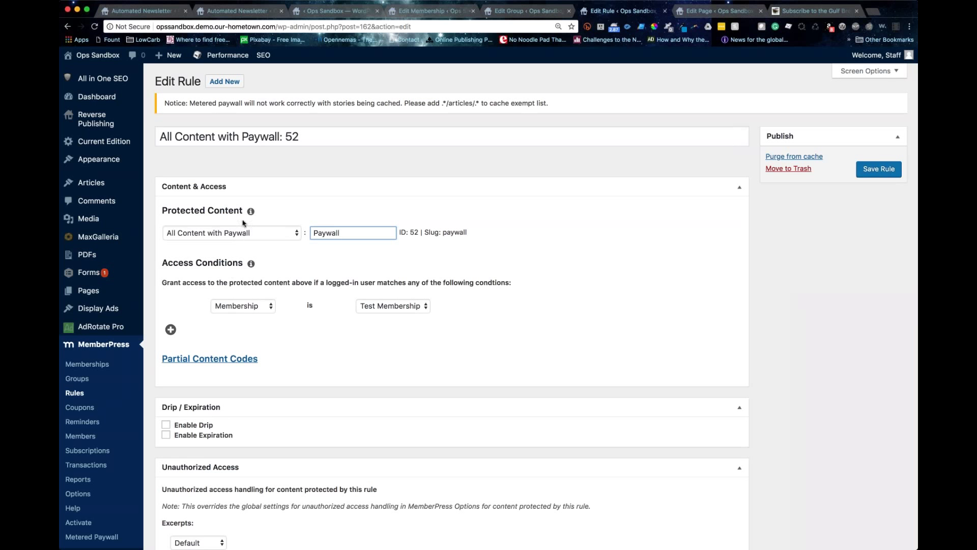
{"action": "left_click", "coordinate": [221, 232]}
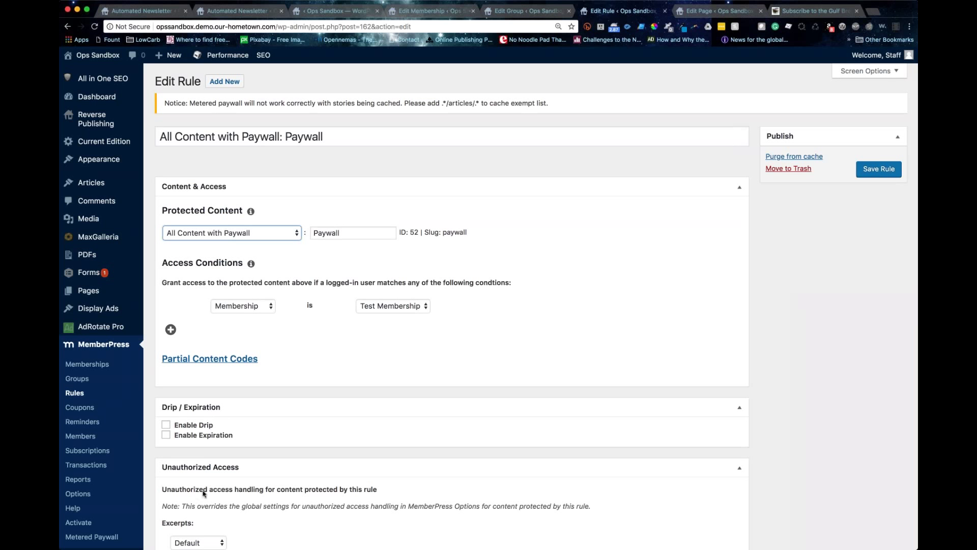
Step: Switch the rule's protected content type to PDFs with Paywall as the protected item
{"action": "left_click", "coordinate": [232, 233]}
{"action": "left_click", "coordinate": [274, 327]}
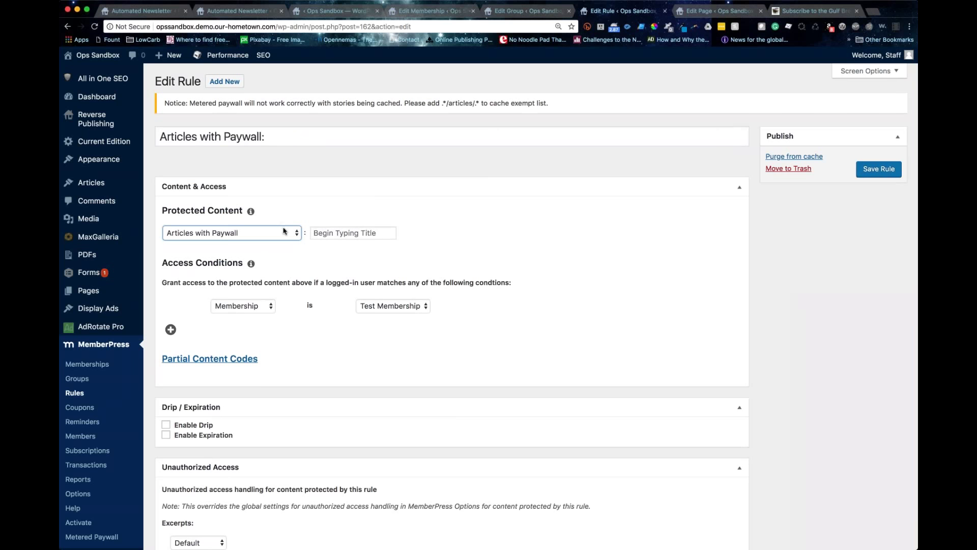
{"action": "left_click", "coordinate": [355, 234]}
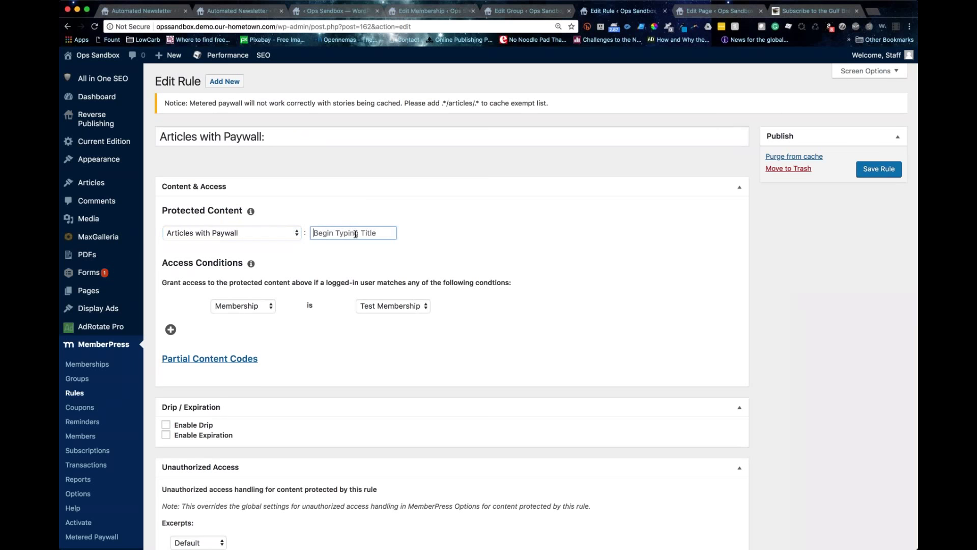
{"action": "scroll", "coordinate": [356, 233], "scroll_direction": "down", "scroll_amount": 1}
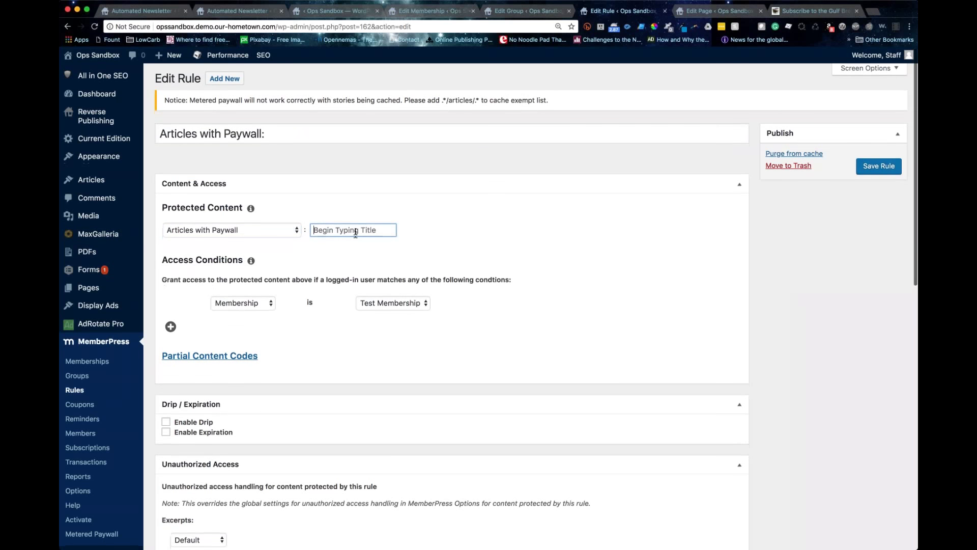
{"action": "scroll", "coordinate": [356, 234], "scroll_direction": "up", "scroll_amount": 1}
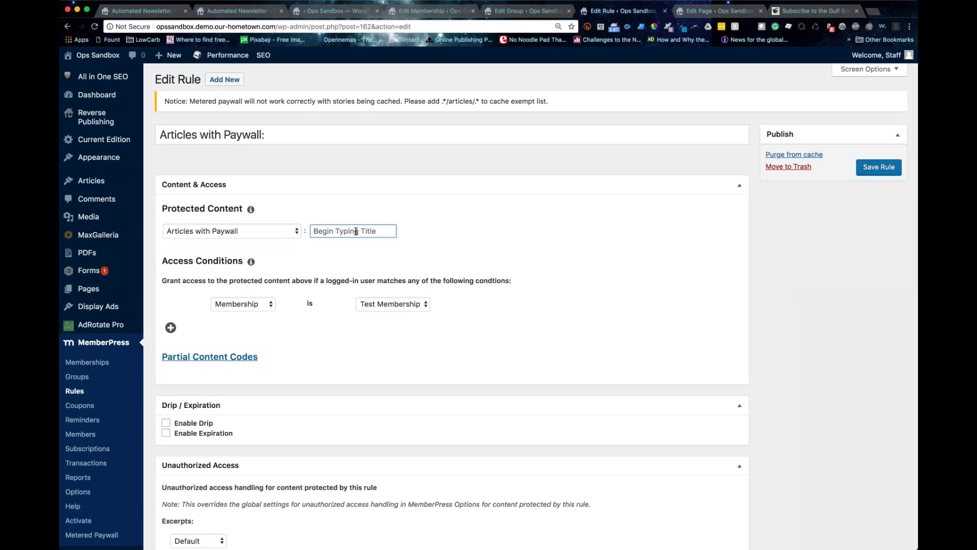
{"action": "key", "text": "shift+Tab"}
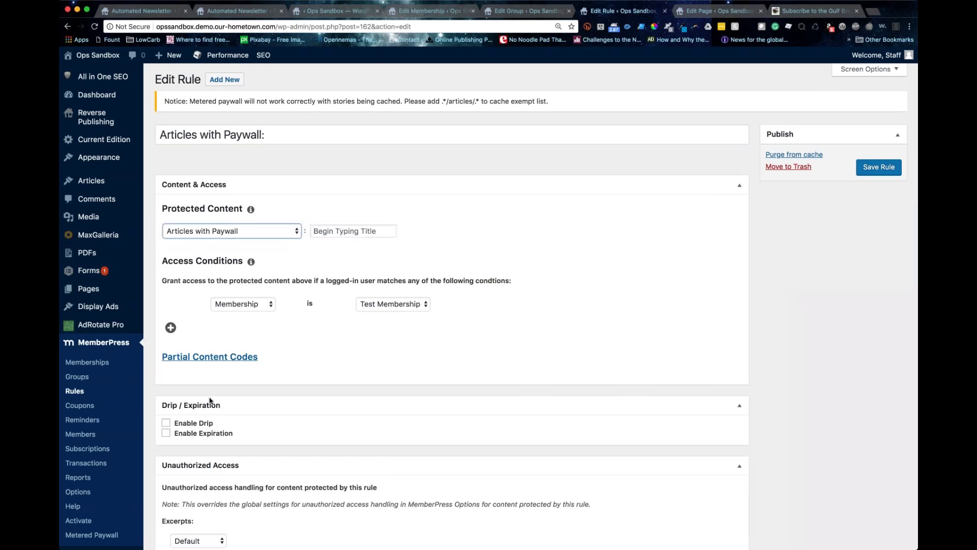
{"action": "key", "text": "Down"}
{"action": "left_click", "coordinate": [322, 230]}
{"action": "type", "text": "Paywall"}
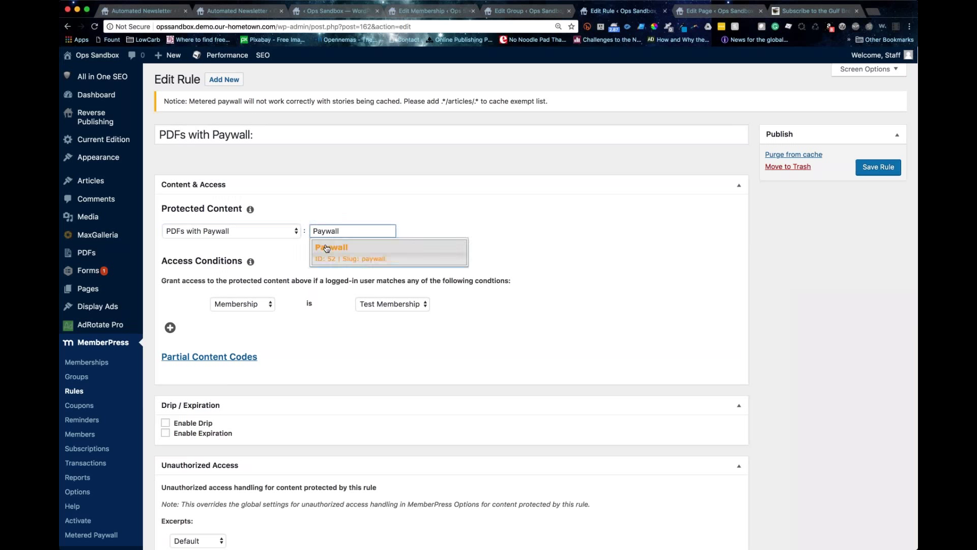
{"action": "key", "text": "Return"}
{"action": "key", "text": "Tab"}
{"action": "key", "text": "Tab"}
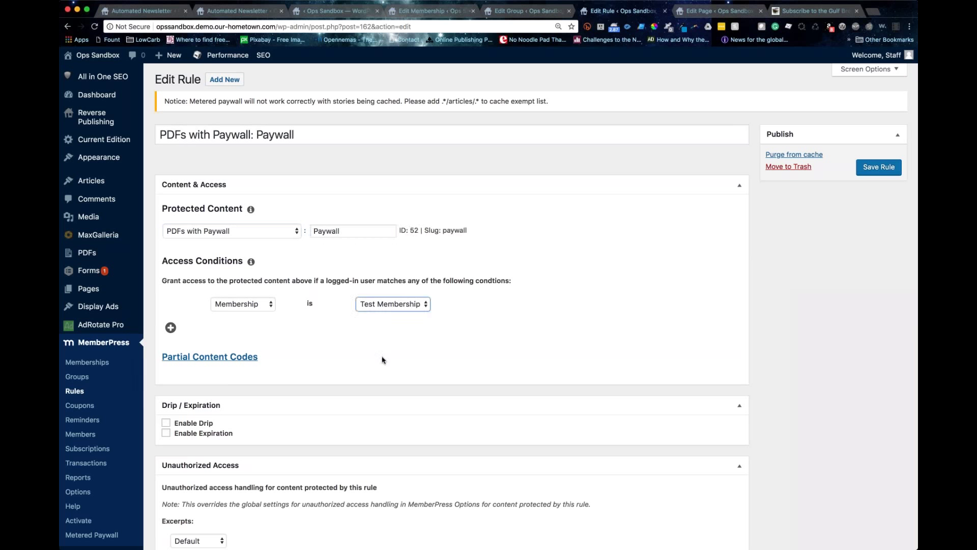
Step: Review the rule's protected content and access settings, then go to MemberPress Coupons
{"action": "left_click", "coordinate": [380, 353]}
{"action": "scroll", "coordinate": [380, 352], "scroll_direction": "up", "scroll_amount": 1}
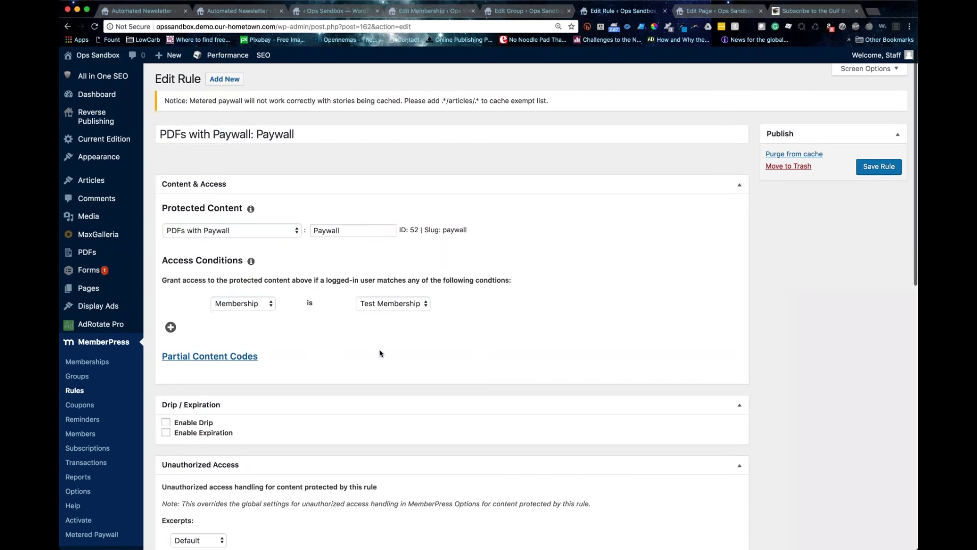
{"action": "scroll", "coordinate": [380, 352], "scroll_direction": "down", "scroll_amount": 1}
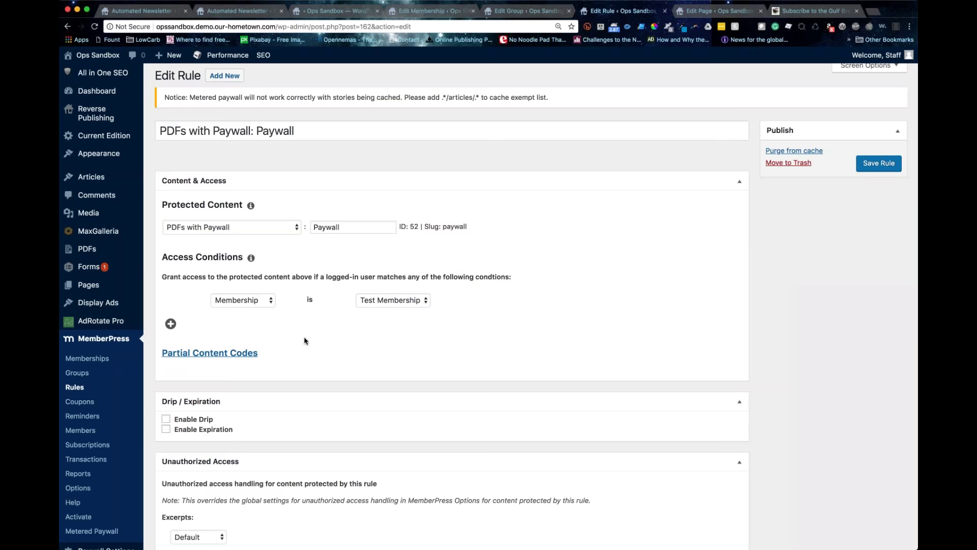
{"action": "scroll", "coordinate": [305, 341], "scroll_direction": "down", "scroll_amount": 1}
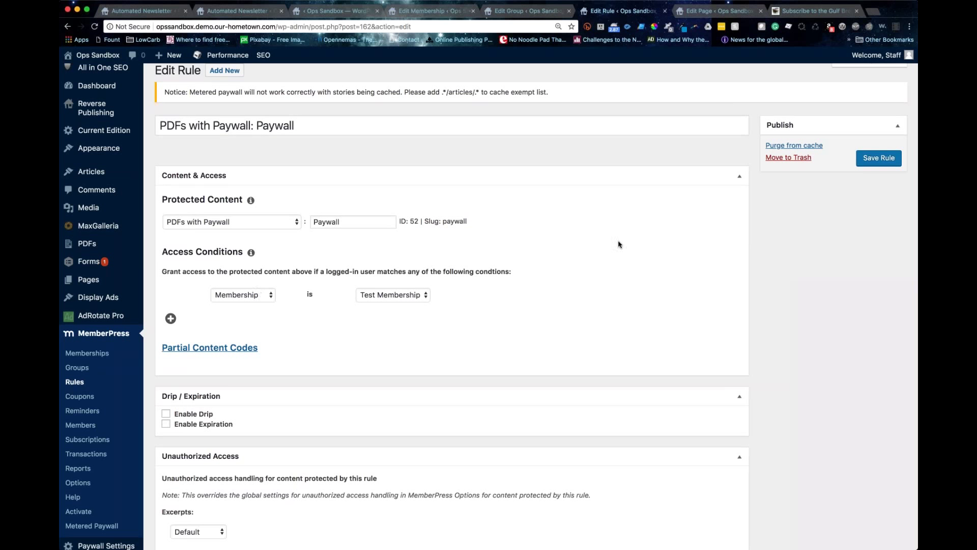
{"action": "left_click", "coordinate": [272, 222]}
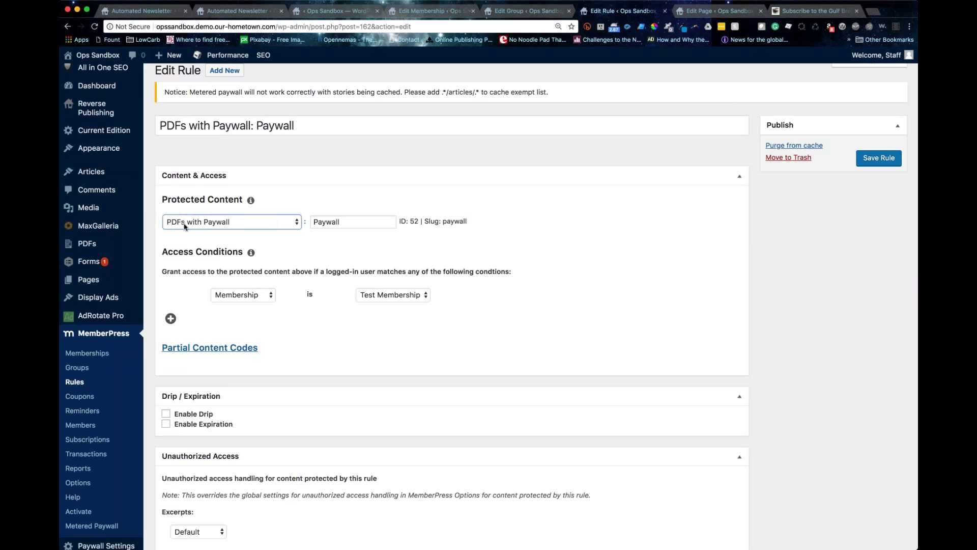
{"action": "left_click", "coordinate": [446, 242]}
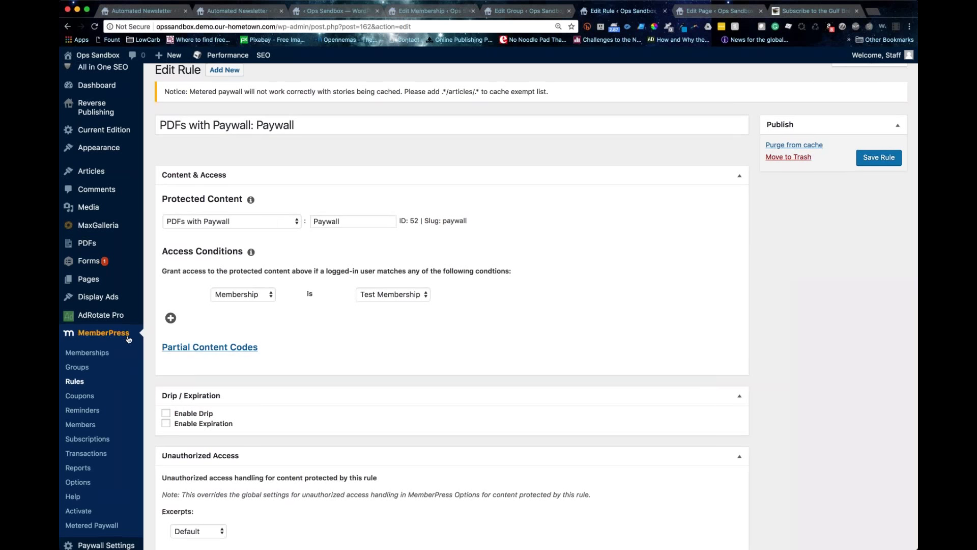
{"action": "scroll", "coordinate": [128, 340], "scroll_direction": "down", "scroll_amount": 2}
{"action": "left_click", "coordinate": [86, 347]}
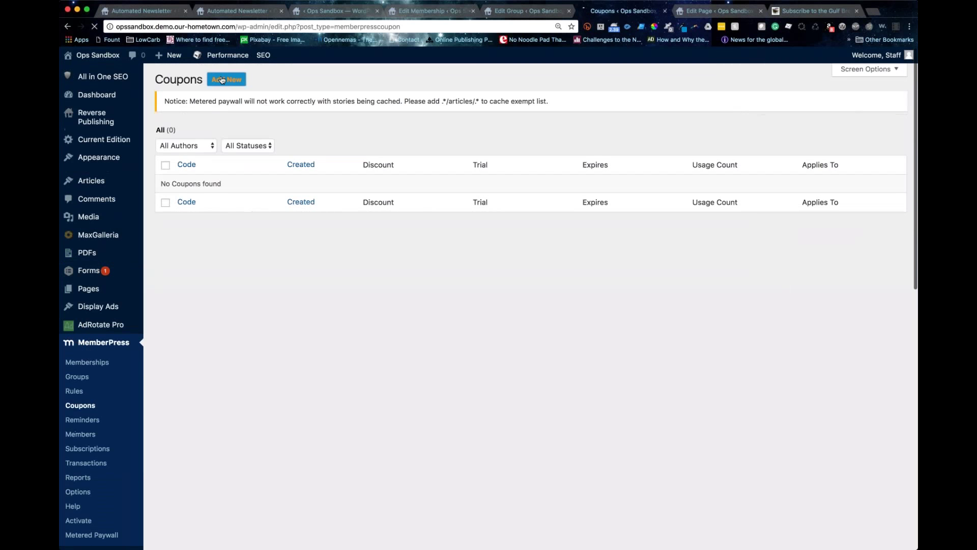
Step: Start a new coupon and switch its discount type from % to USD
{"action": "left_click", "coordinate": [223, 80]}
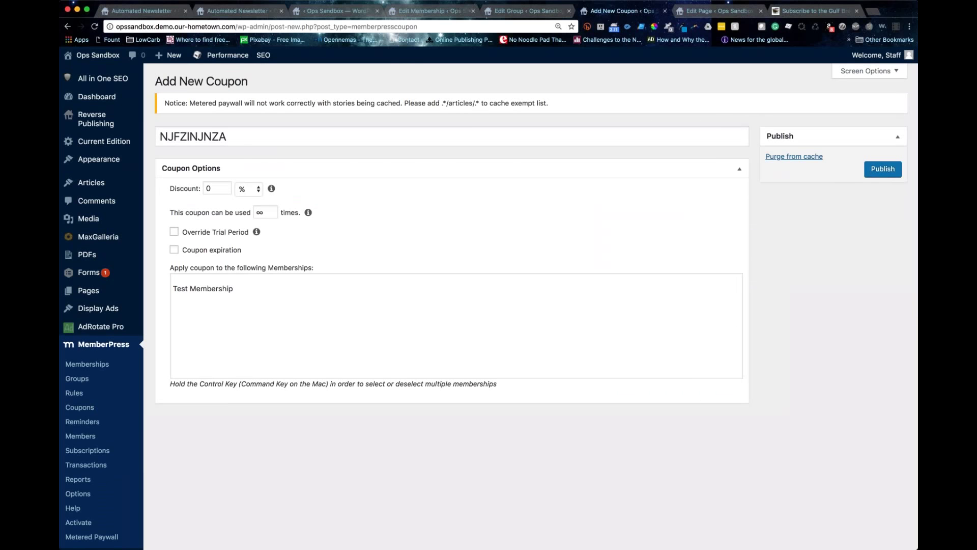
{"action": "left_click", "coordinate": [241, 190]}
{"action": "left_click", "coordinate": [249, 200]}
{"action": "scroll", "coordinate": [203, 307], "scroll_direction": "down", "scroll_amount": 4}
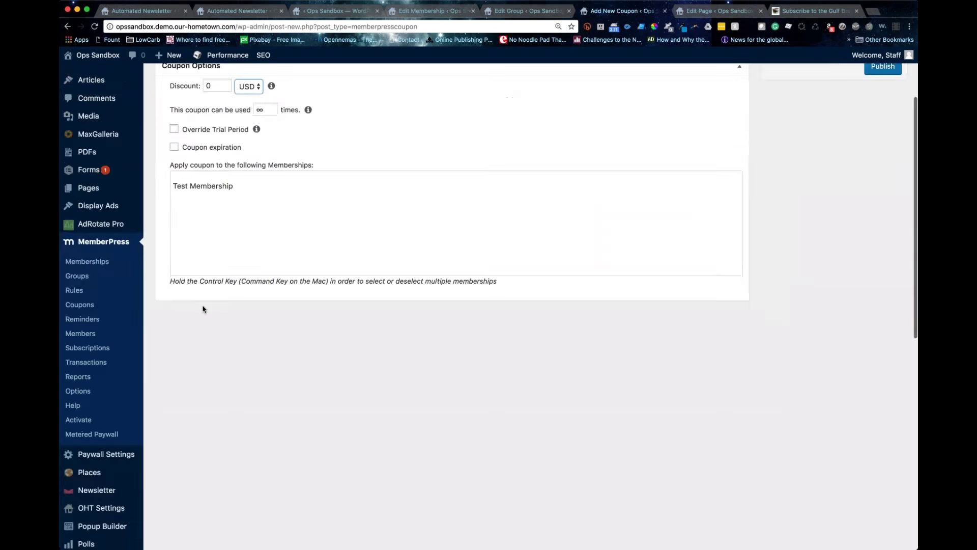
{"action": "left_click", "coordinate": [96, 321]}
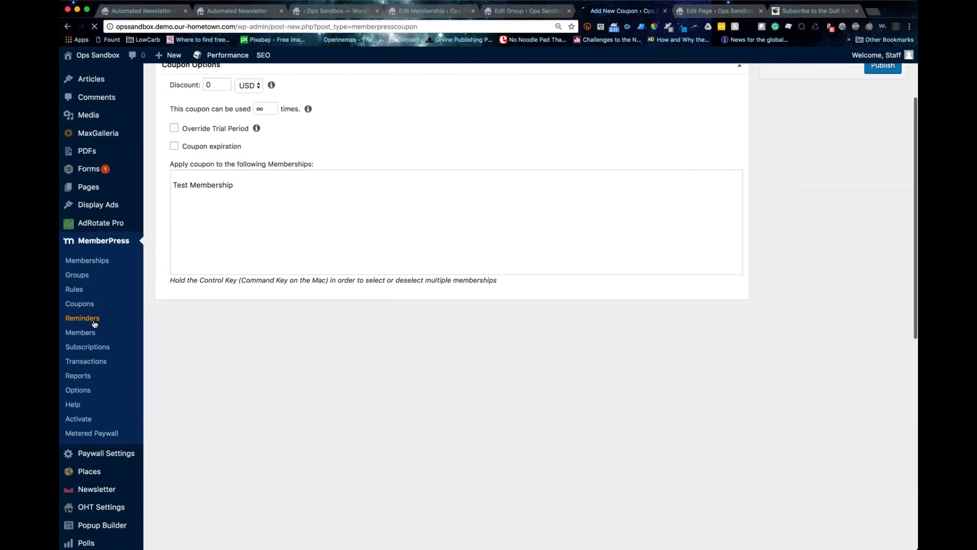
Step: Start a new reminder and read its subscription-expiry user email in the Visual editor
{"action": "left_click", "coordinate": [235, 82]}
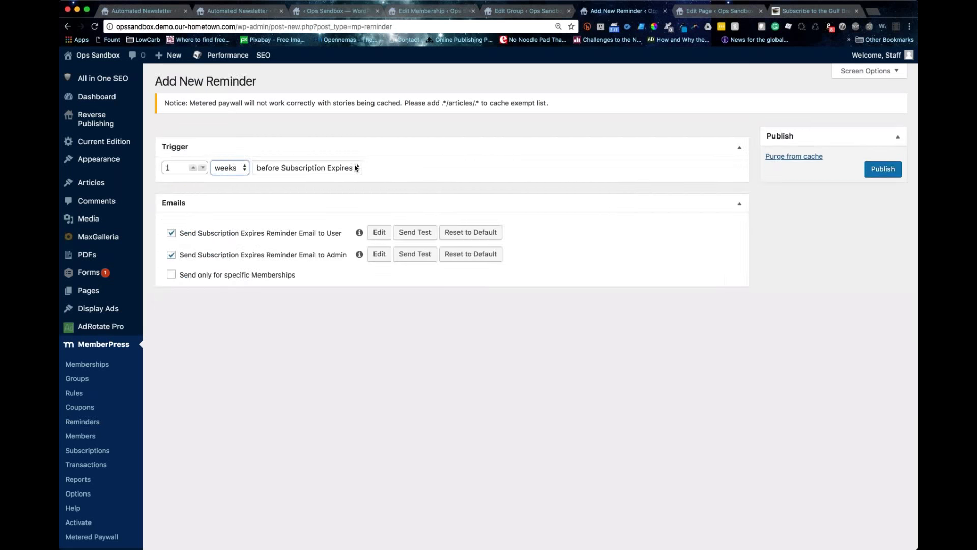
{"action": "left_click", "coordinate": [384, 238]}
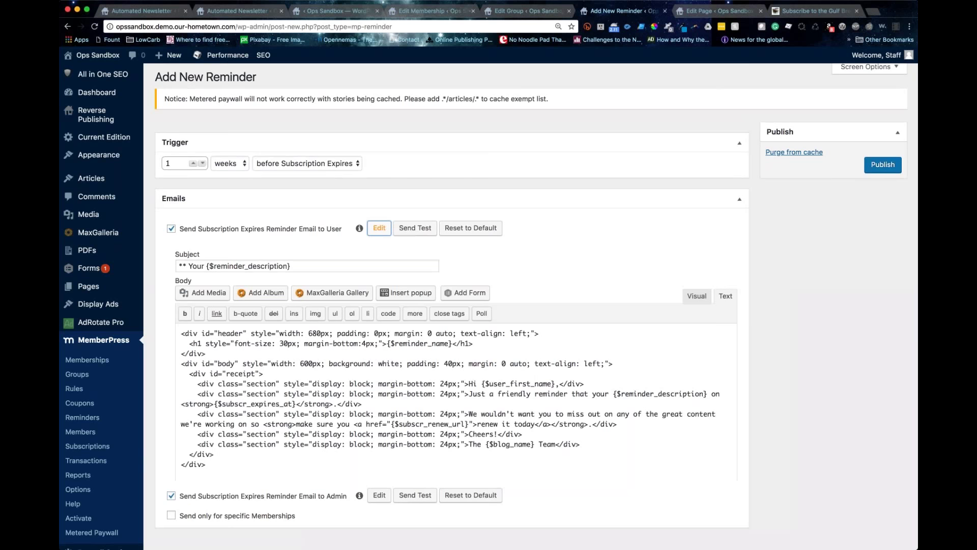
{"action": "left_click", "coordinate": [697, 289]}
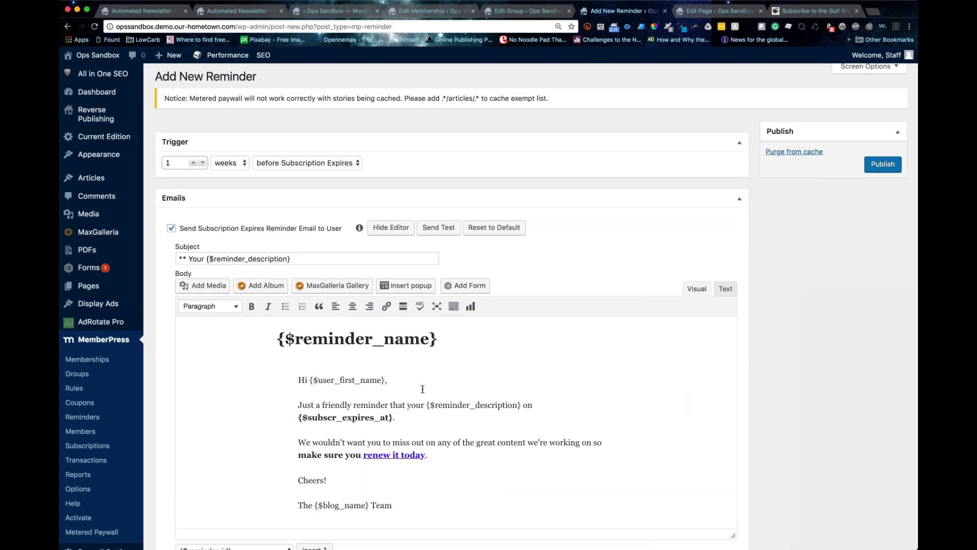
{"action": "scroll", "coordinate": [423, 389], "scroll_direction": "down", "scroll_amount": 1}
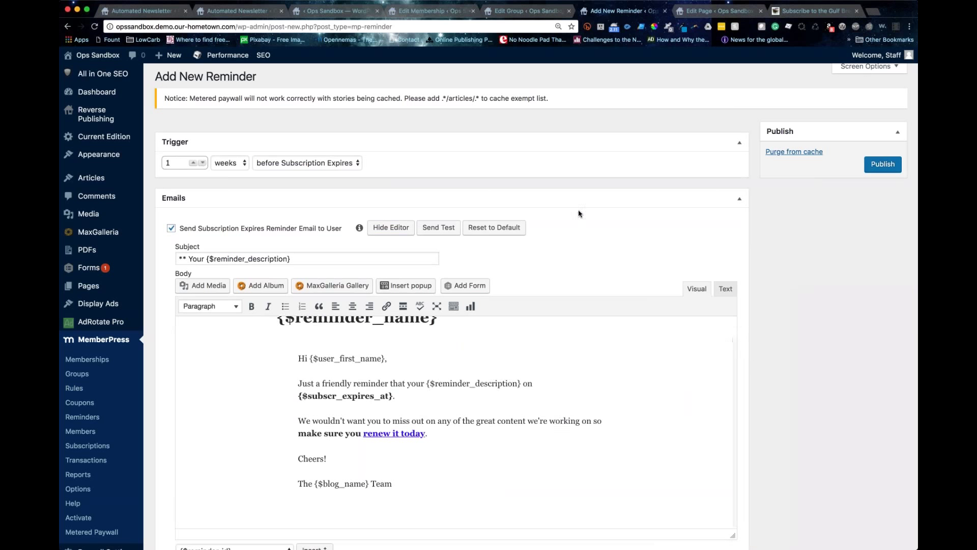
{"action": "scroll", "coordinate": [579, 214], "scroll_direction": "down", "scroll_amount": 1}
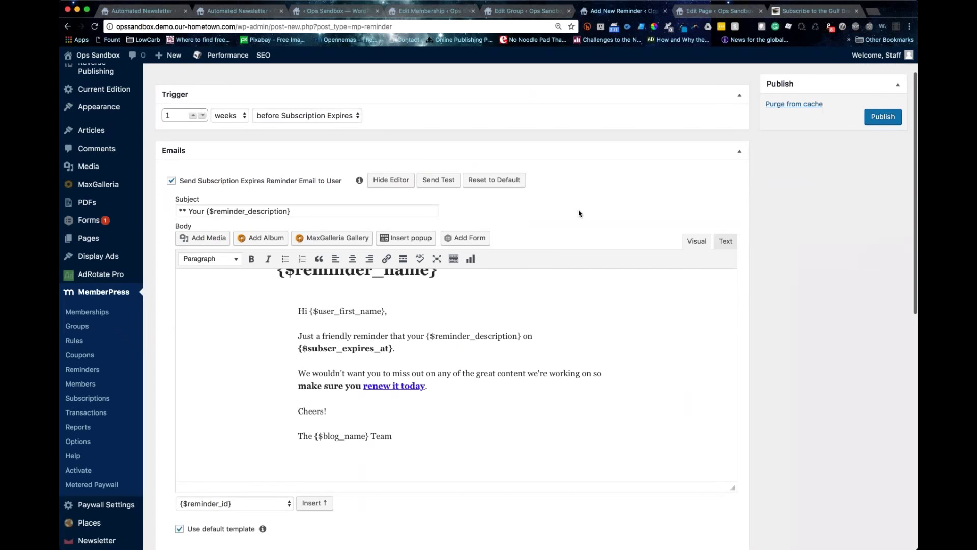
{"action": "scroll", "coordinate": [579, 214], "scroll_direction": "down", "scroll_amount": 1}
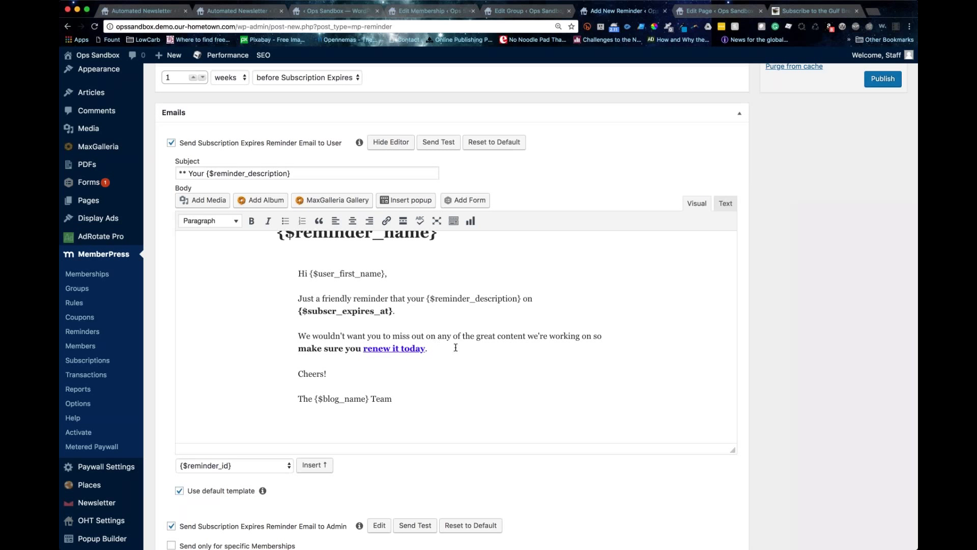
{"action": "scroll", "coordinate": [455, 348], "scroll_direction": "up", "scroll_amount": 1}
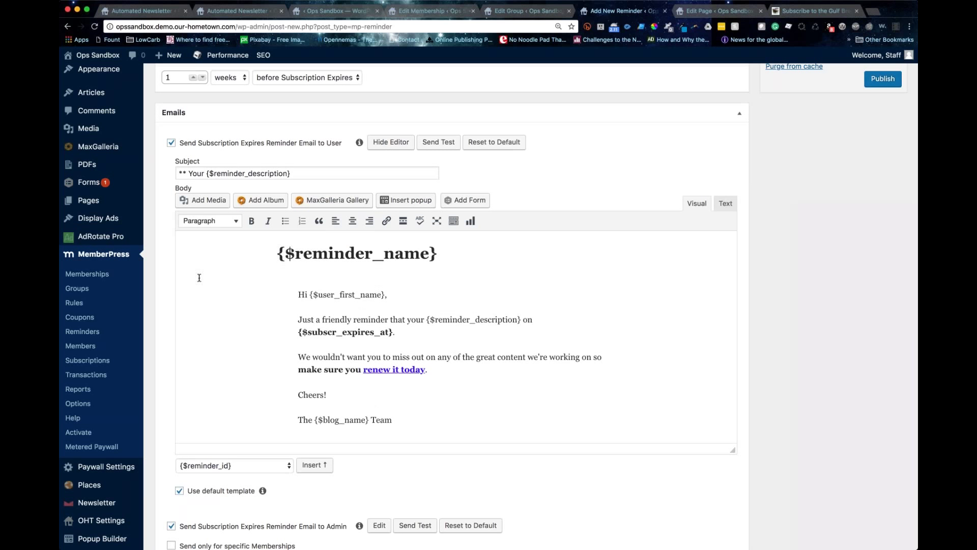
{"action": "scroll", "coordinate": [201, 278], "scroll_direction": "down", "scroll_amount": 1}
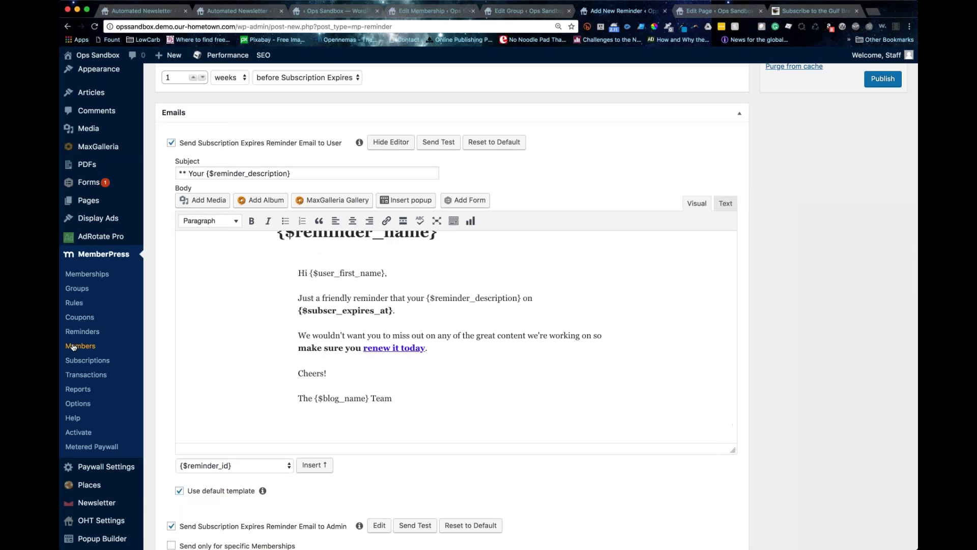
{"action": "left_click", "coordinate": [87, 350]}
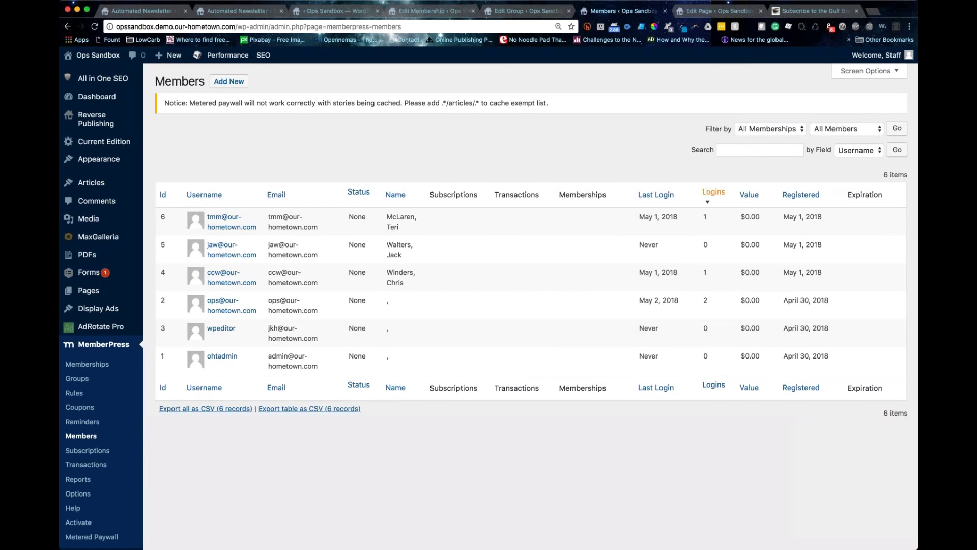
Step: Search members by Email, glance at the filters, and leave membership on All Memberships
{"action": "left_click", "coordinate": [857, 155]}
{"action": "left_click", "coordinate": [865, 162]}
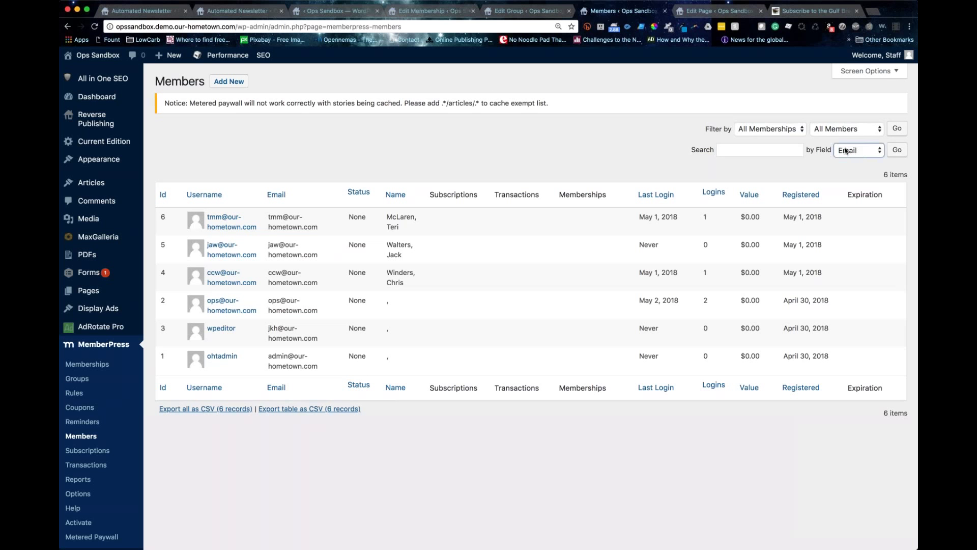
{"action": "left_click", "coordinate": [780, 129]}
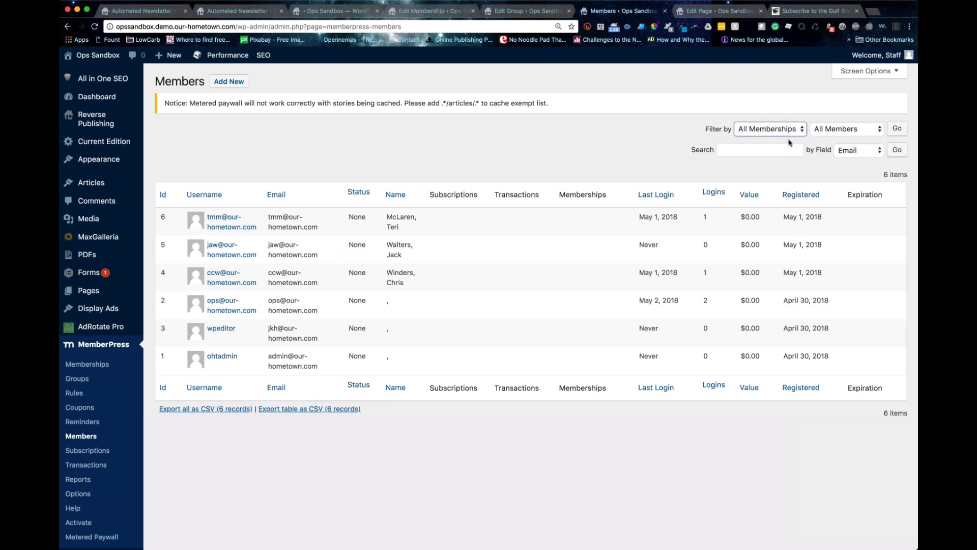
{"action": "left_click", "coordinate": [848, 130]}
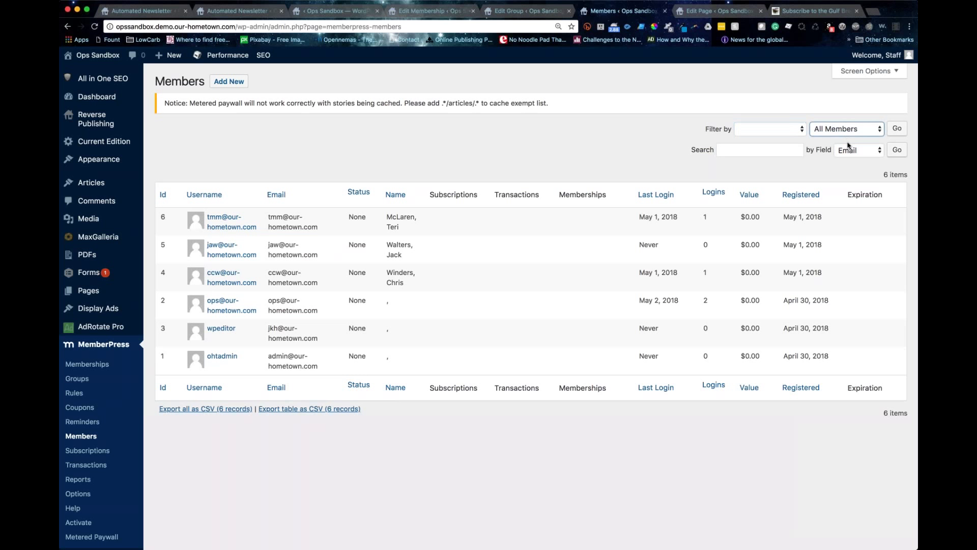
{"action": "left_click", "coordinate": [767, 127]}
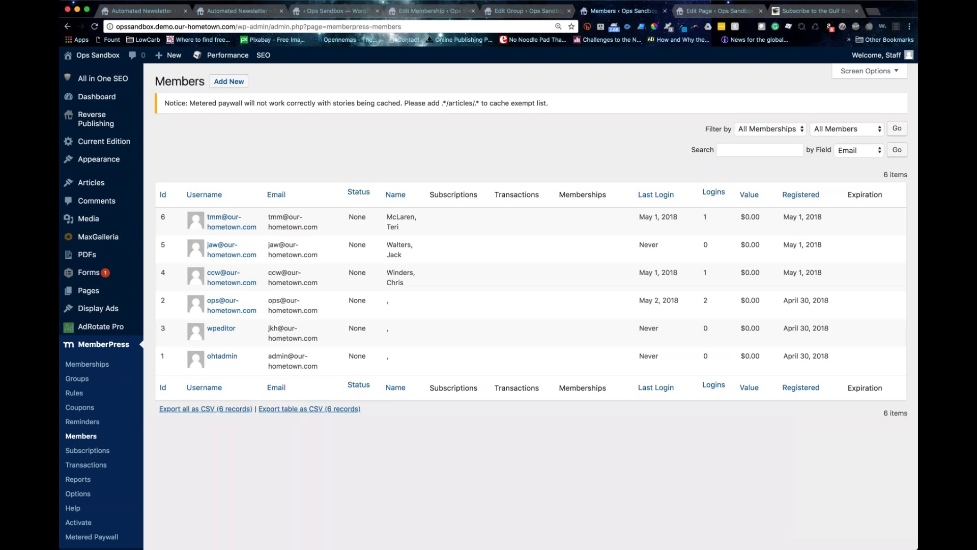
Step: Select the Expiration column heading in the members table, then begin adding a new member
{"action": "scroll", "coordinate": [557, 412], "scroll_direction": "left", "scroll_amount": 1}
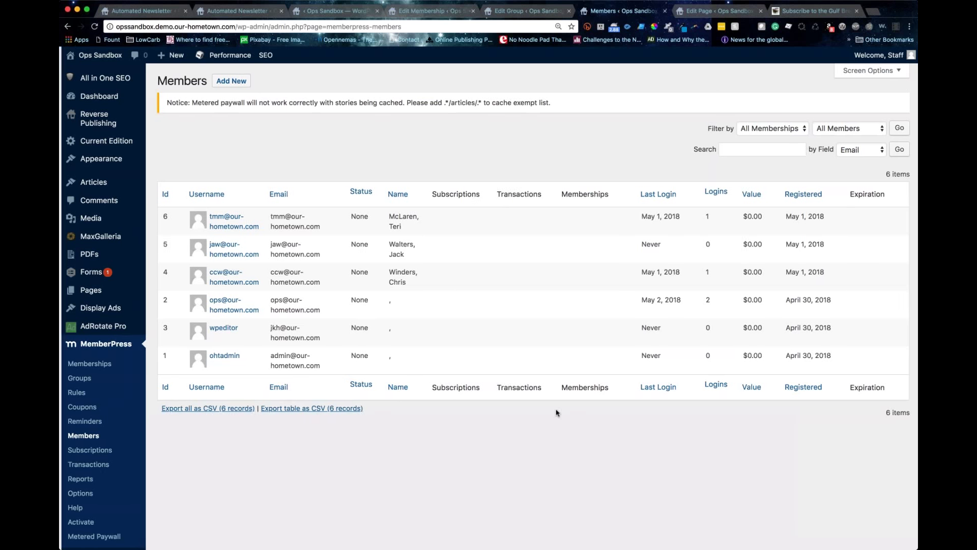
{"action": "scroll", "coordinate": [557, 413], "scroll_direction": "right", "scroll_amount": 1}
{"action": "left_click_drag", "start_coordinate": [850, 194], "coordinate": [863, 194]}
{"action": "double_click", "coordinate": [878, 194]}
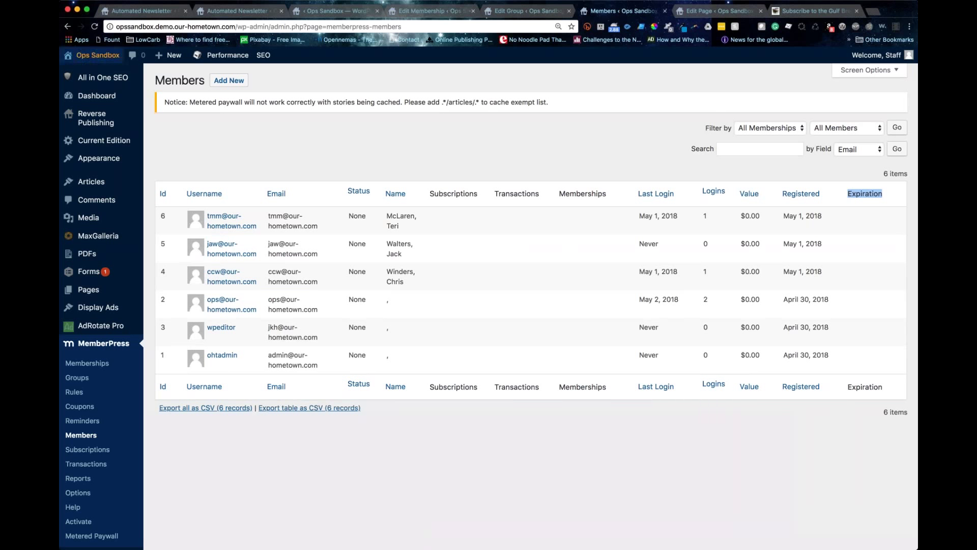
{"action": "left_click", "coordinate": [230, 80]}
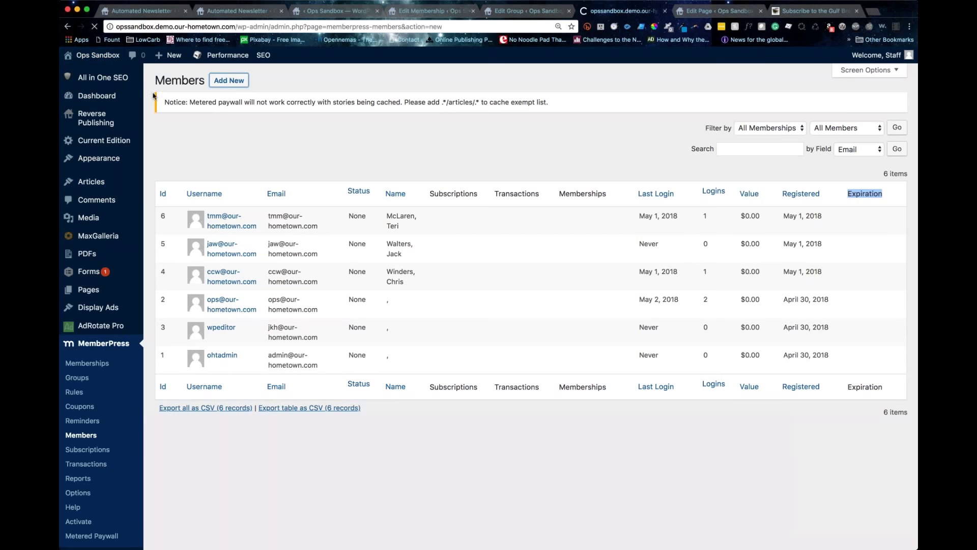
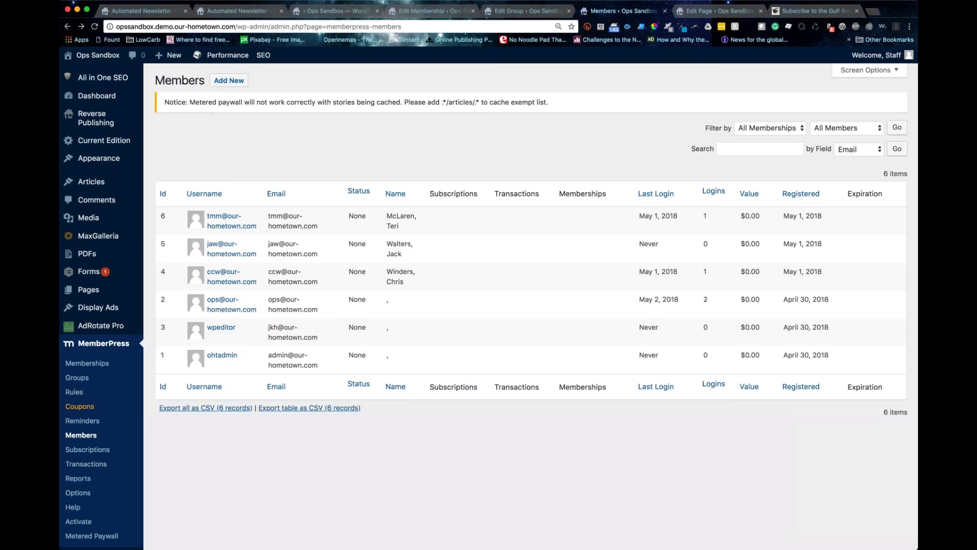
Step: Scroll through the members list and open the new-member form
{"action": "scroll", "coordinate": [509, 305], "scroll_direction": "down", "scroll_amount": 3}
{"action": "scroll", "coordinate": [102, 408], "scroll_direction": "down", "scroll_amount": 2}
{"action": "mouse_move", "coordinate": [102, 408]}
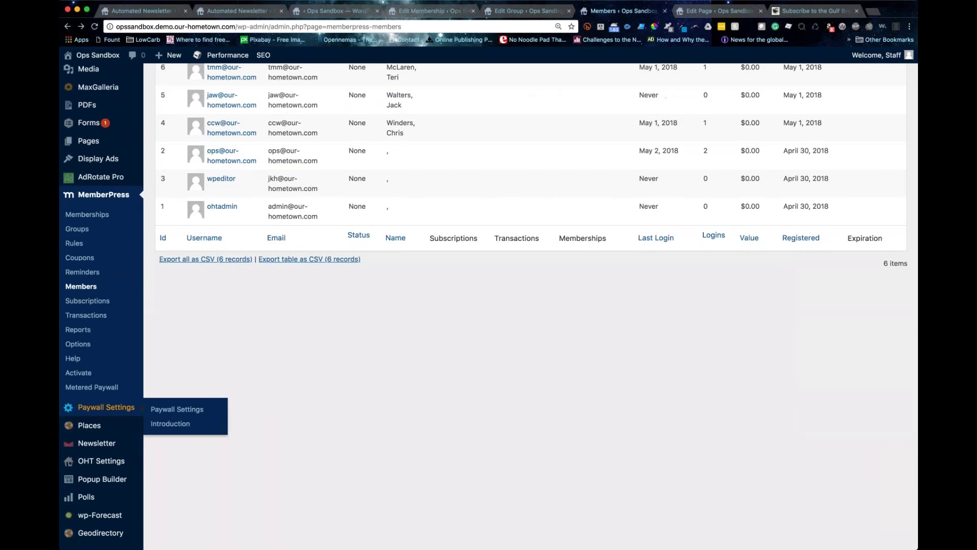
{"action": "scroll", "coordinate": [102, 407], "scroll_direction": "down", "scroll_amount": 3}
{"action": "scroll", "coordinate": [125, 430], "scroll_direction": "down", "scroll_amount": 1}
{"action": "mouse_move", "coordinate": [124, 430]}
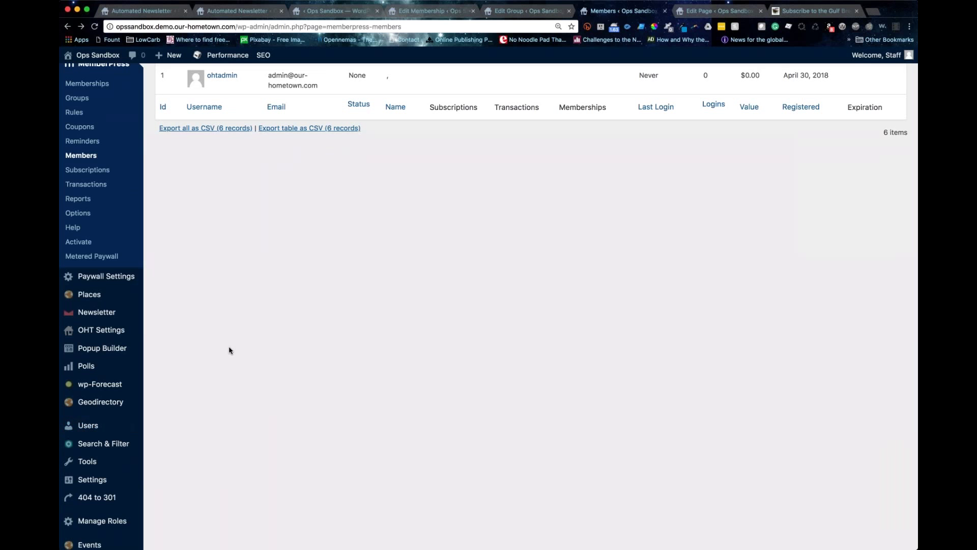
{"action": "scroll", "coordinate": [229, 350], "scroll_direction": "up", "scroll_amount": 3}
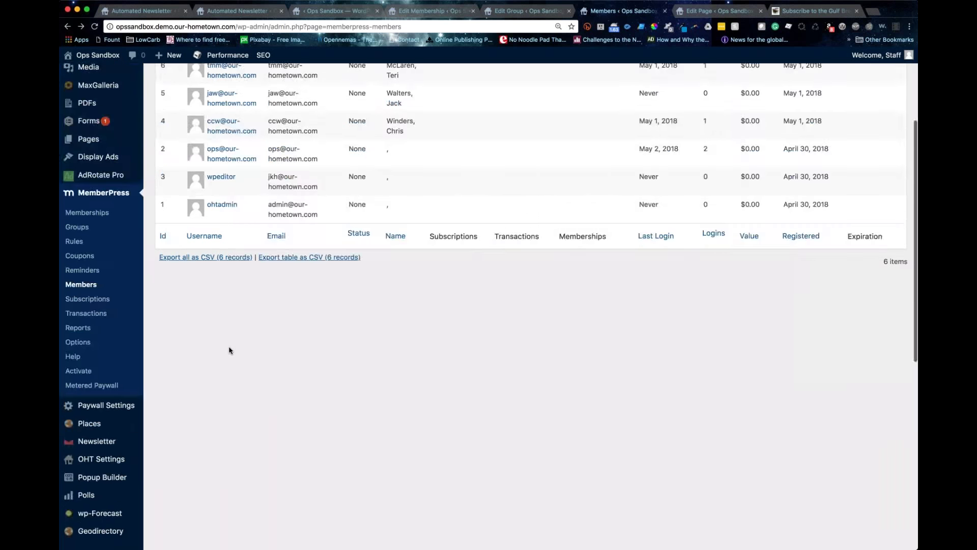
{"action": "scroll", "coordinate": [229, 350], "scroll_direction": "up", "scroll_amount": 3}
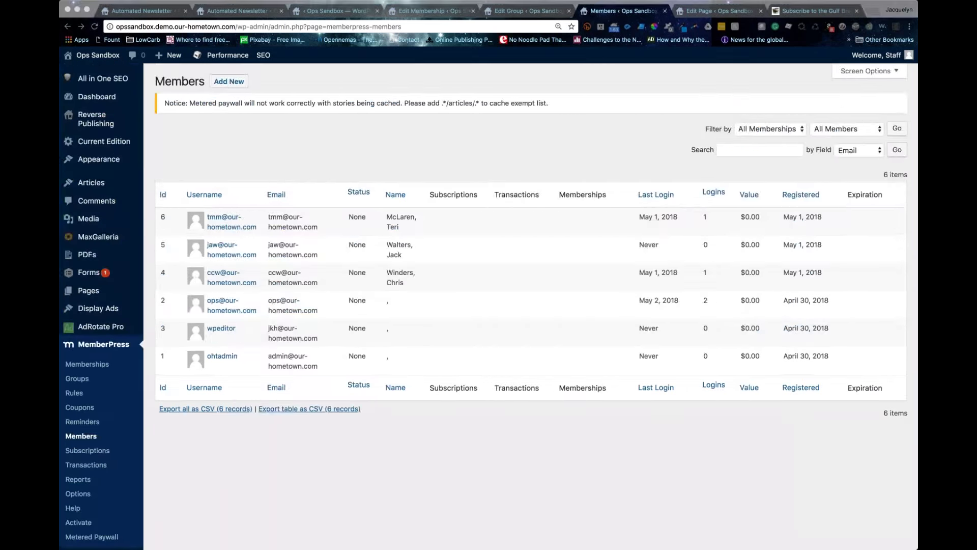
{"action": "left_click", "coordinate": [421, 459]}
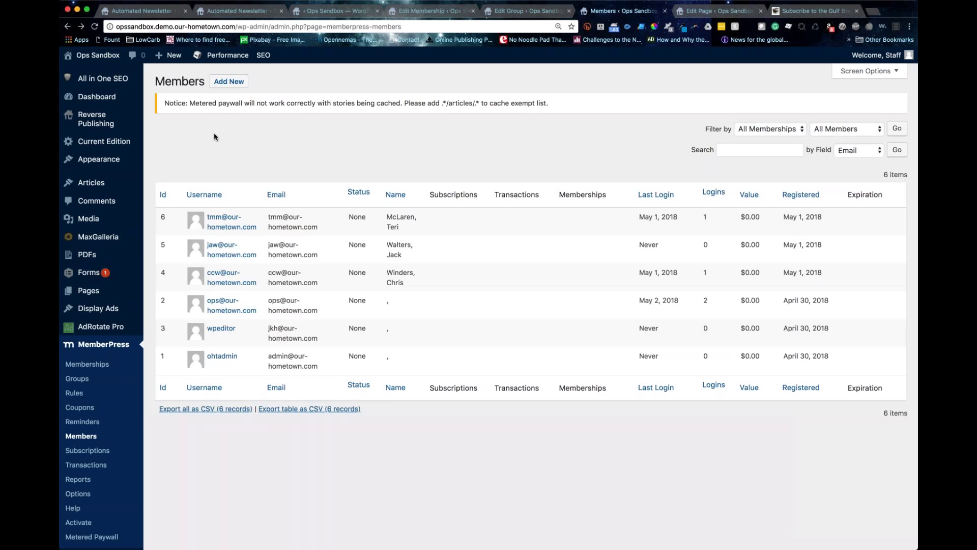
{"action": "left_click", "coordinate": [229, 82]}
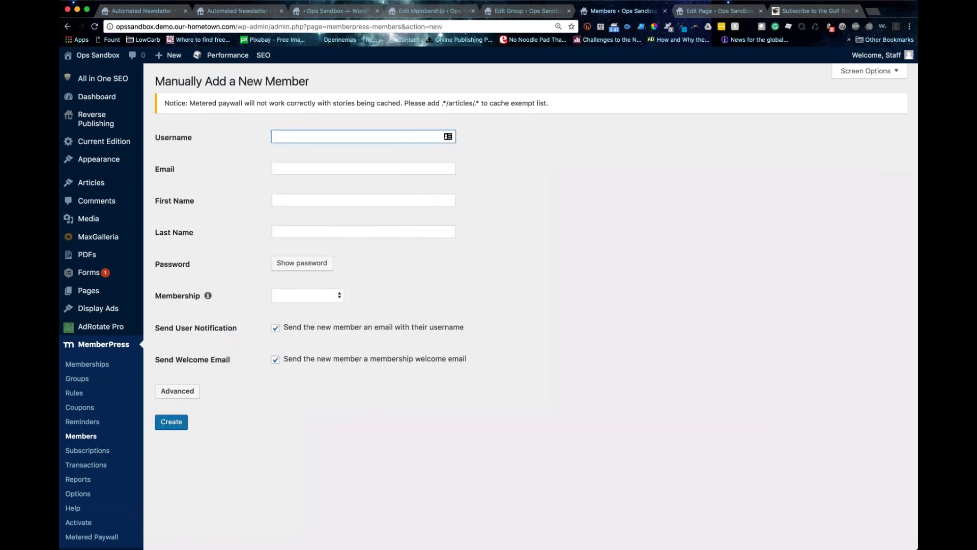
Step: Enter the member's e-mail address as both username and email, plus their first and last name
{"action": "key", "text": "super+a"}
{"action": "key", "text": "super+c"}
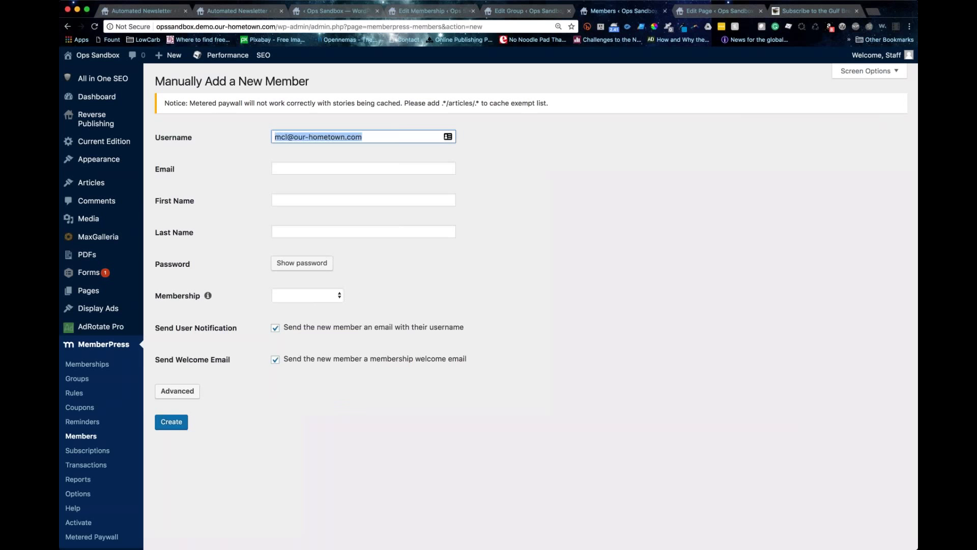
{"action": "key", "text": "Tab"}
{"action": "key", "text": "super+v"}
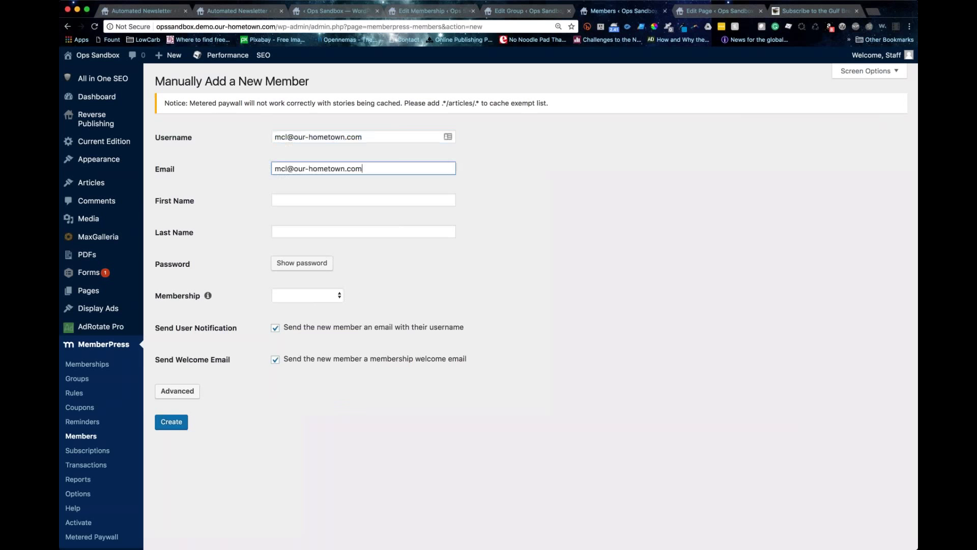
{"action": "key", "text": "Tab"}
{"action": "key", "text": "Tab"}
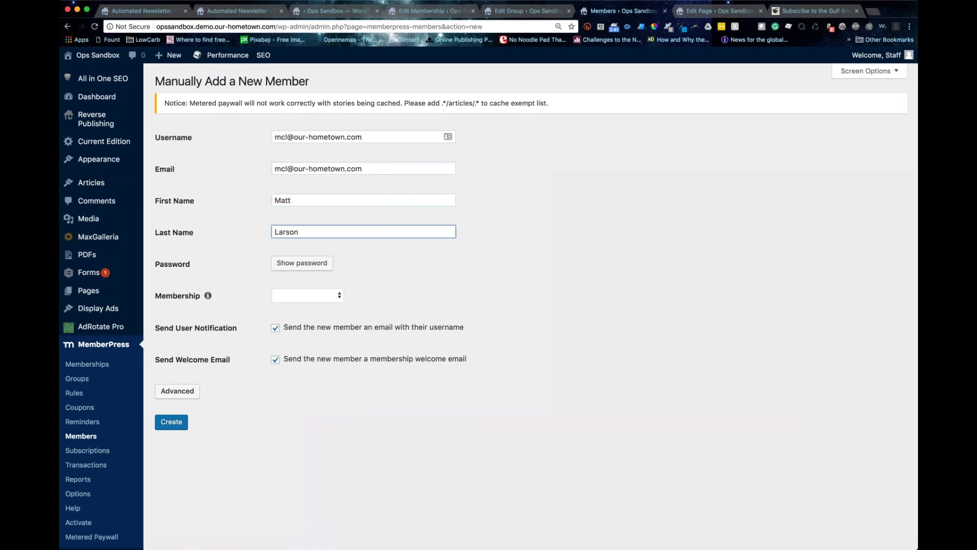
Step: Generate a password for the member, keeping the generated value
{"action": "left_click", "coordinate": [306, 267]}
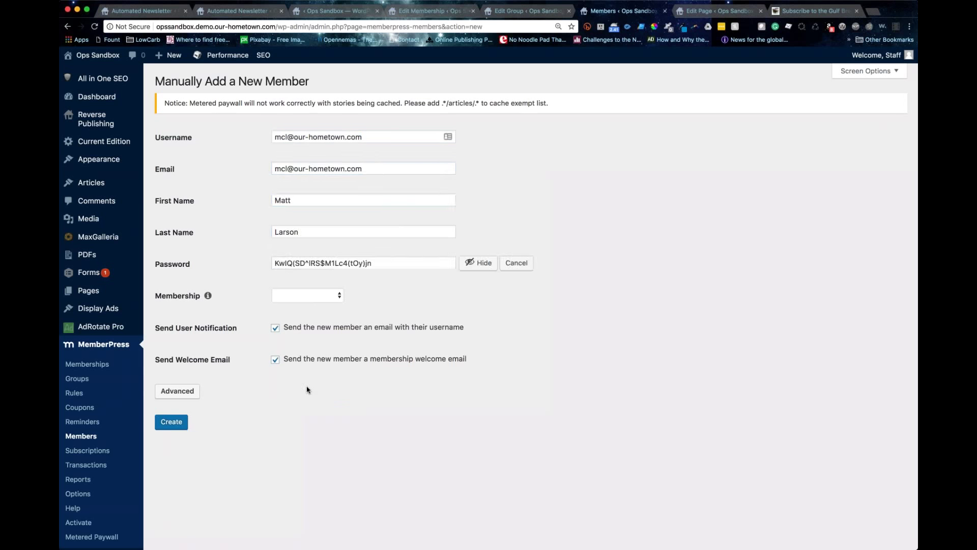
{"action": "triple_click", "coordinate": [378, 258]}
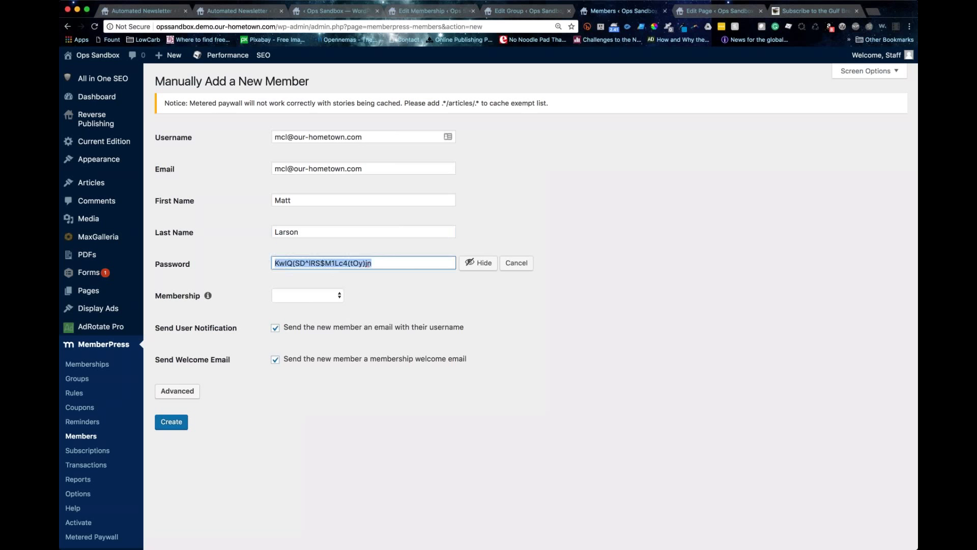
{"action": "scroll", "coordinate": [529, 305], "scroll_direction": "down", "scroll_amount": 1}
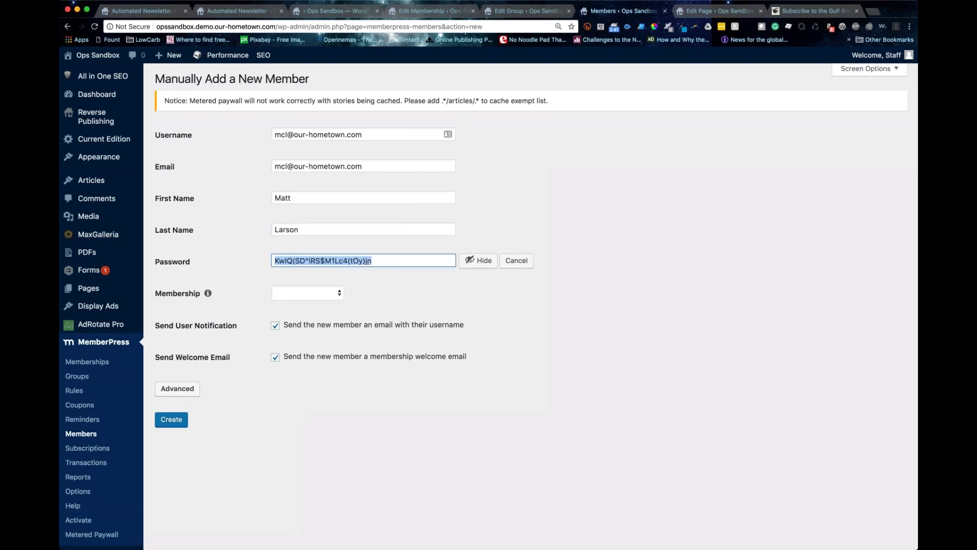
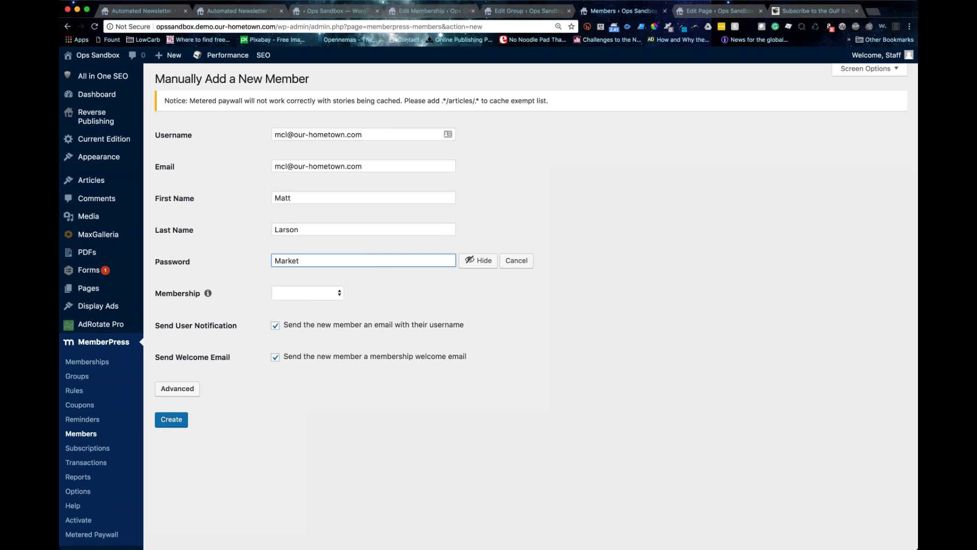
{"action": "key", "text": "super+a"}
{"action": "key", "text": "super+z"}
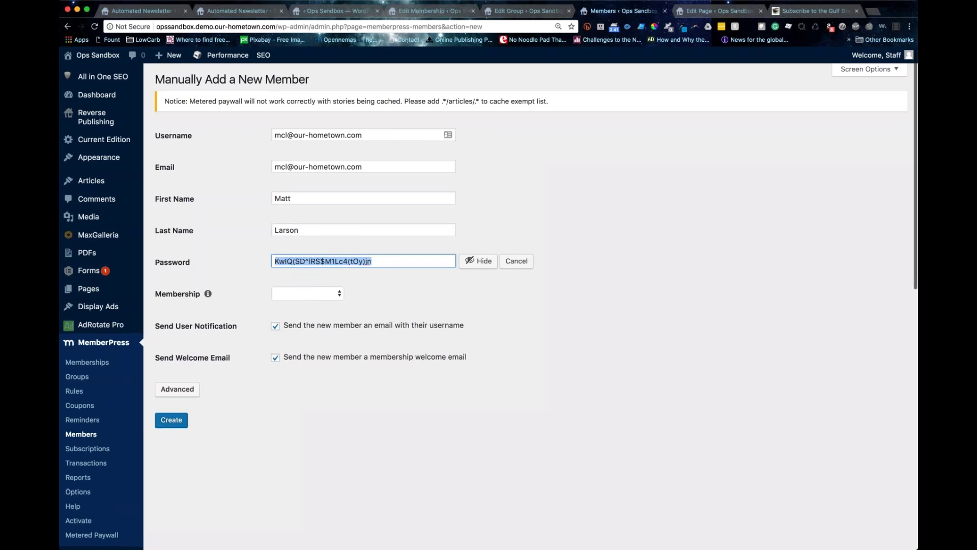
Step: Assign Test Membership, set the initial transaction amount to 25, and create the member
{"action": "left_click", "coordinate": [289, 294]}
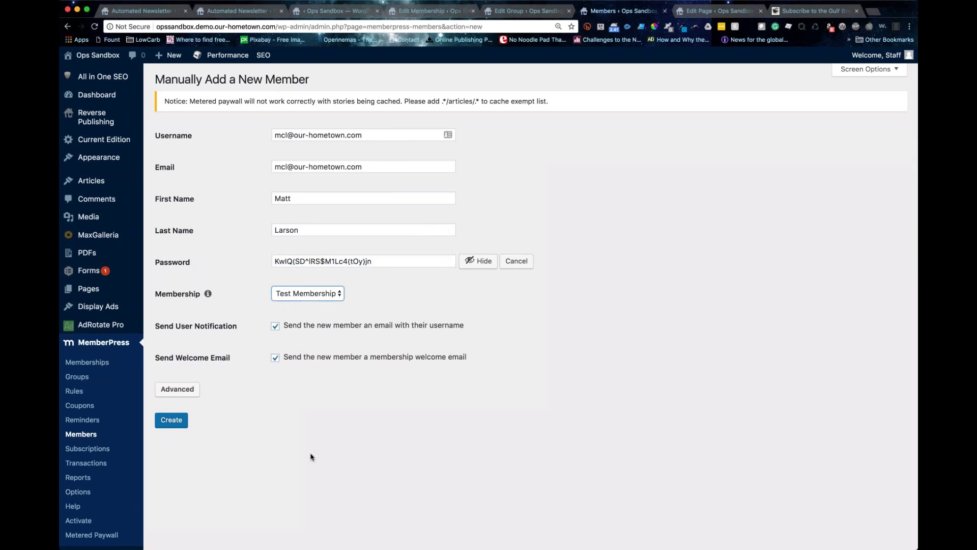
{"action": "scroll", "coordinate": [302, 381], "scroll_direction": "up", "scroll_amount": 1}
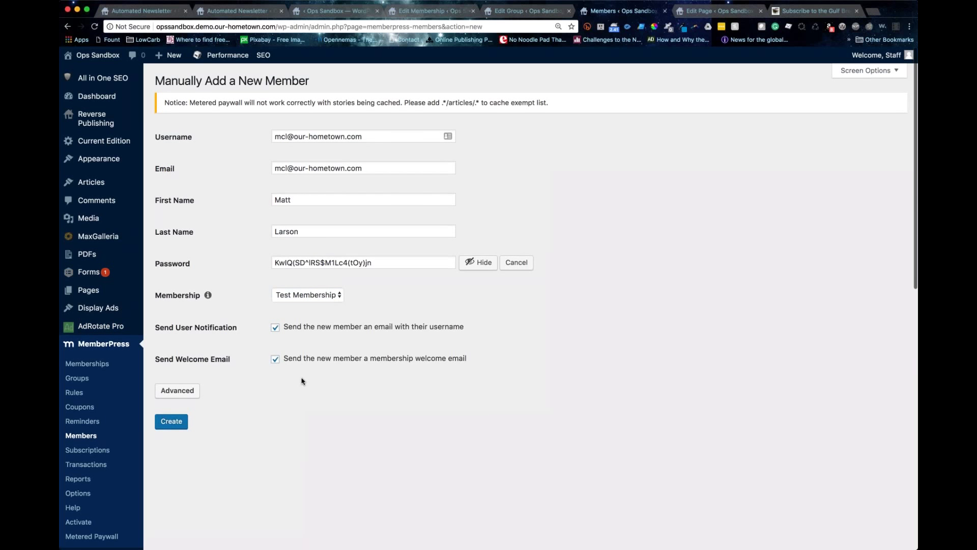
{"action": "scroll", "coordinate": [302, 381], "scroll_direction": "down", "scroll_amount": 3}
{"action": "left_click", "coordinate": [181, 281]}
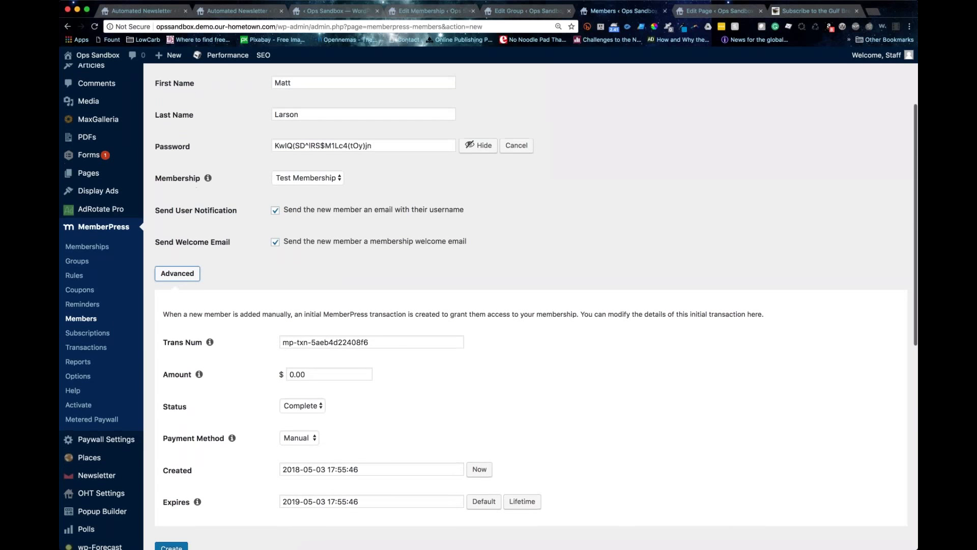
{"action": "scroll", "coordinate": [262, 442], "scroll_direction": "down", "scroll_amount": 2}
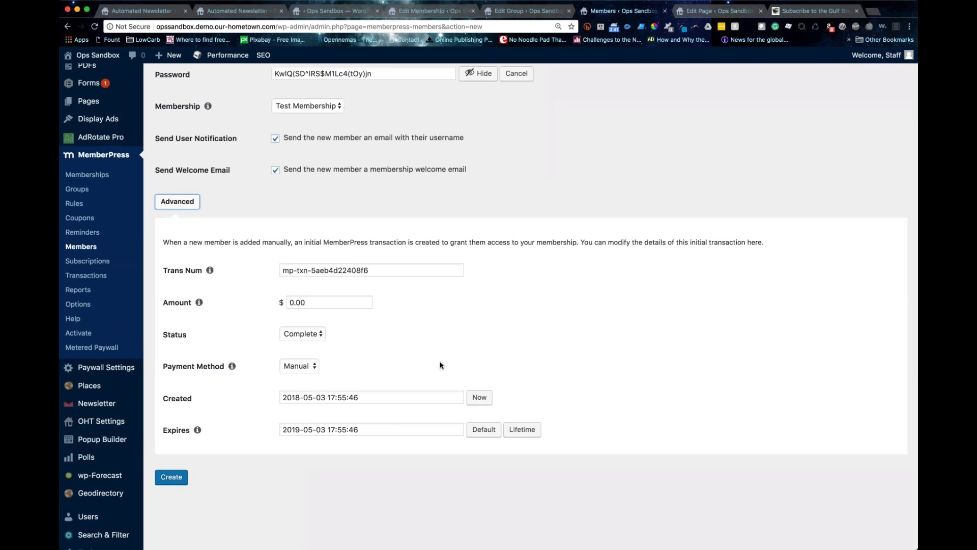
{"action": "left_click", "coordinate": [292, 303]}
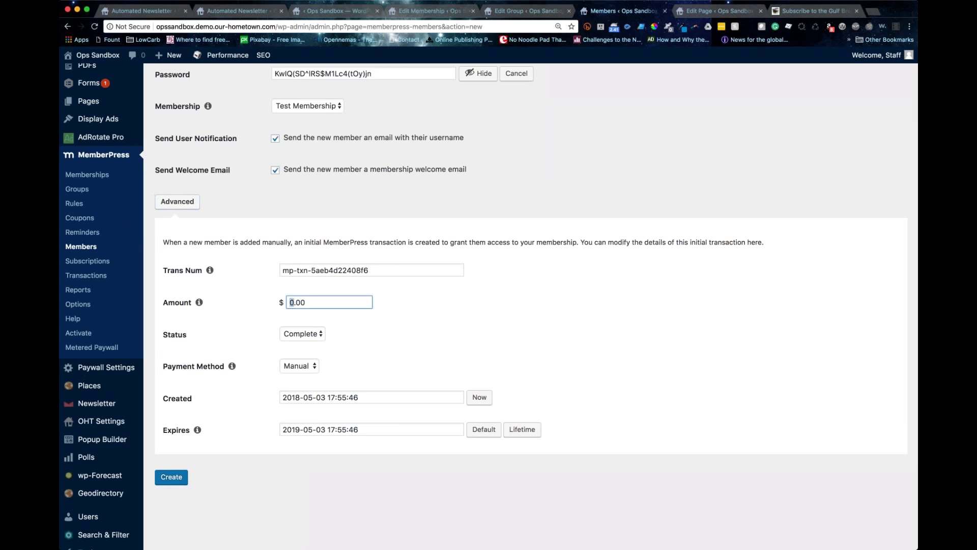
{"action": "type", "text": "25"}
{"action": "left_click", "coordinate": [172, 478]}
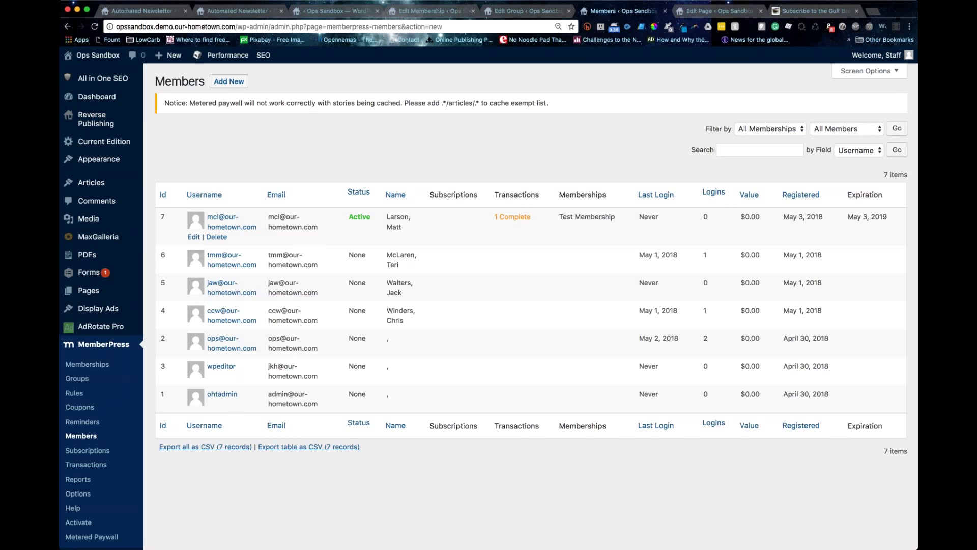
Step: Follow the member's '1 Complete' link to list their single $25.00 manual Test Membership transaction
{"action": "left_click", "coordinate": [516, 218]}
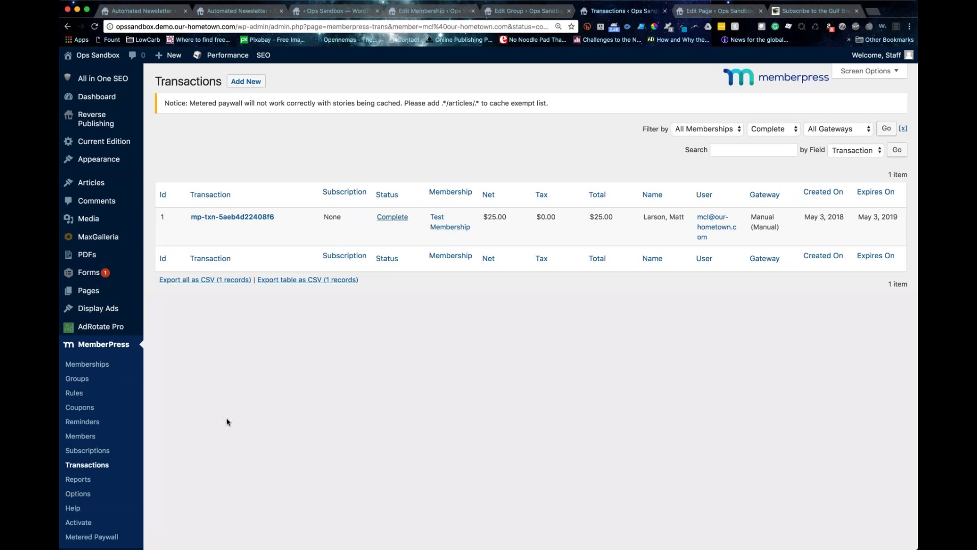
{"action": "scroll", "coordinate": [227, 422], "scroll_direction": "down", "scroll_amount": 1}
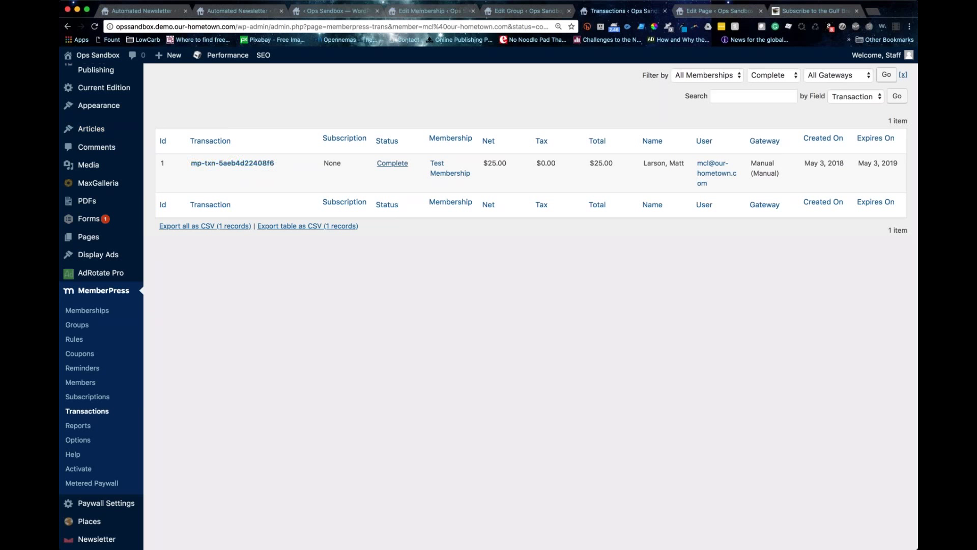
{"action": "scroll", "coordinate": [231, 227], "scroll_direction": "up", "scroll_amount": 2}
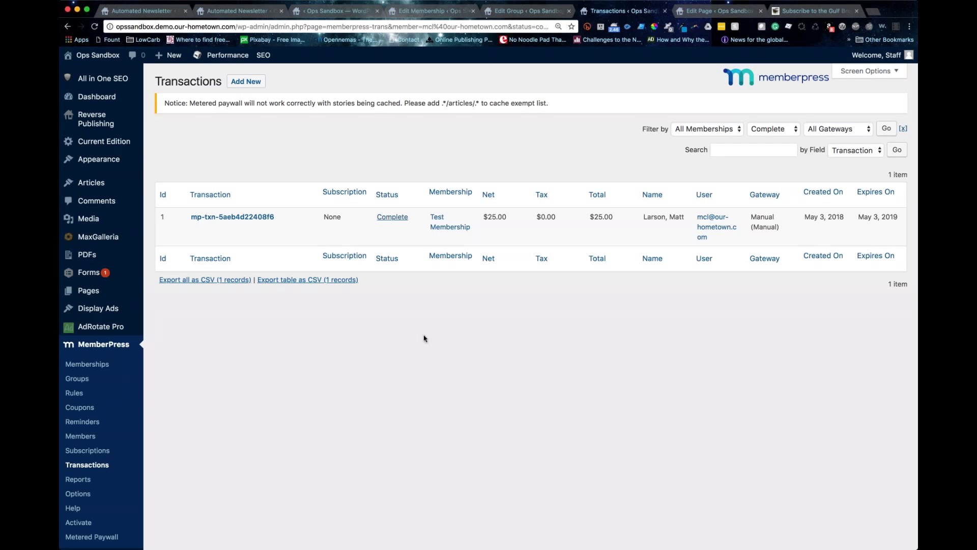
Step: Start a new manual transaction and pick the test user from the 'mcl' suggestions
{"action": "left_click", "coordinate": [237, 83]}
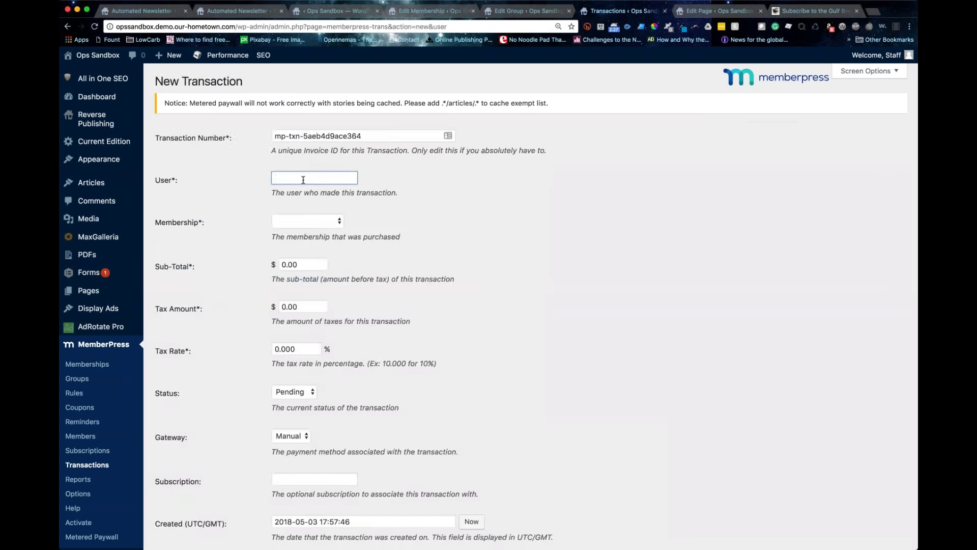
{"action": "type", "text": "mcl"}
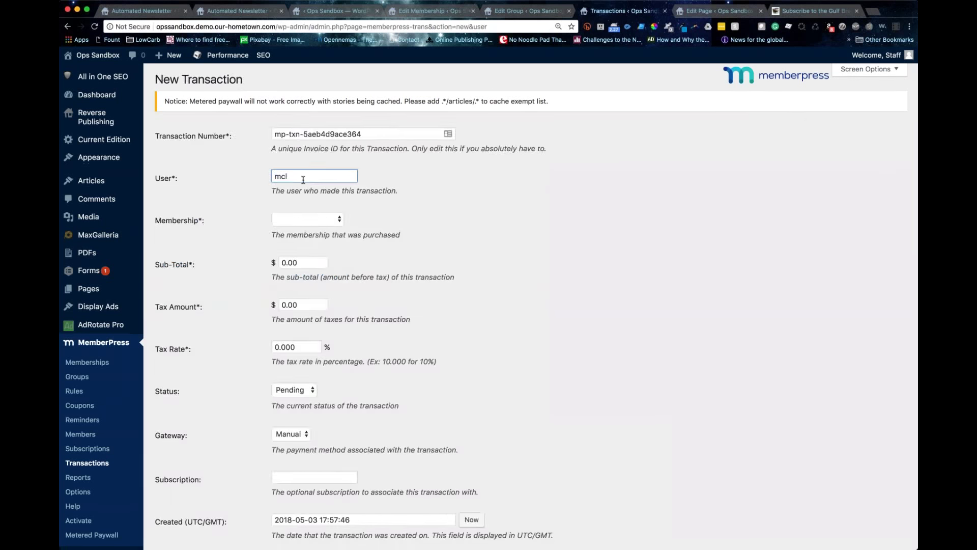
{"action": "left_click", "coordinate": [290, 205]}
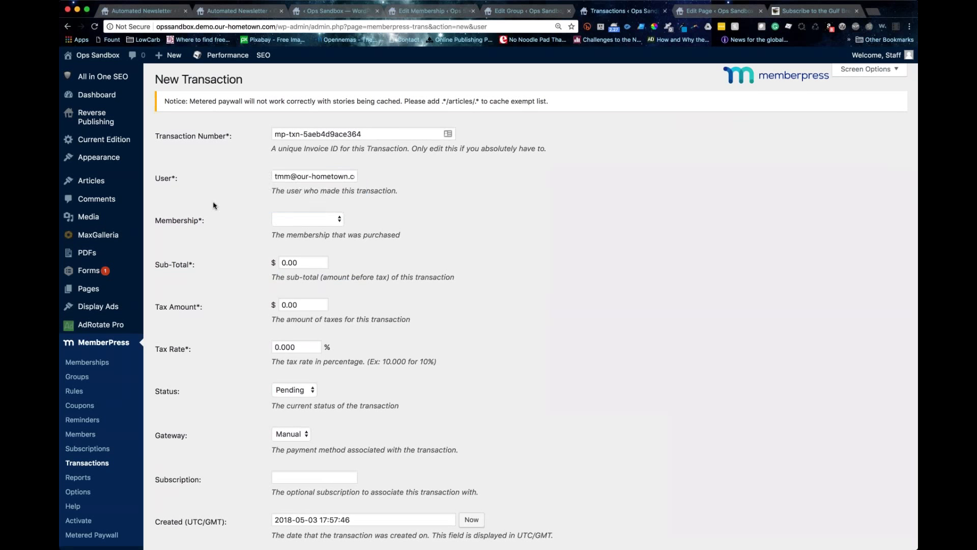
{"action": "scroll", "coordinate": [248, 188], "scroll_direction": "down", "scroll_amount": 1}
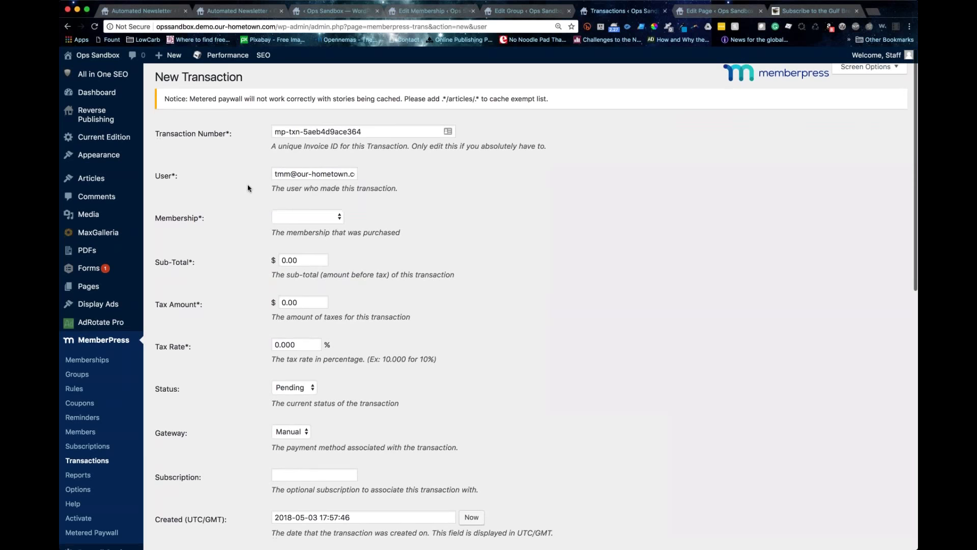
{"action": "scroll", "coordinate": [320, 188], "scroll_direction": "up", "scroll_amount": 1}
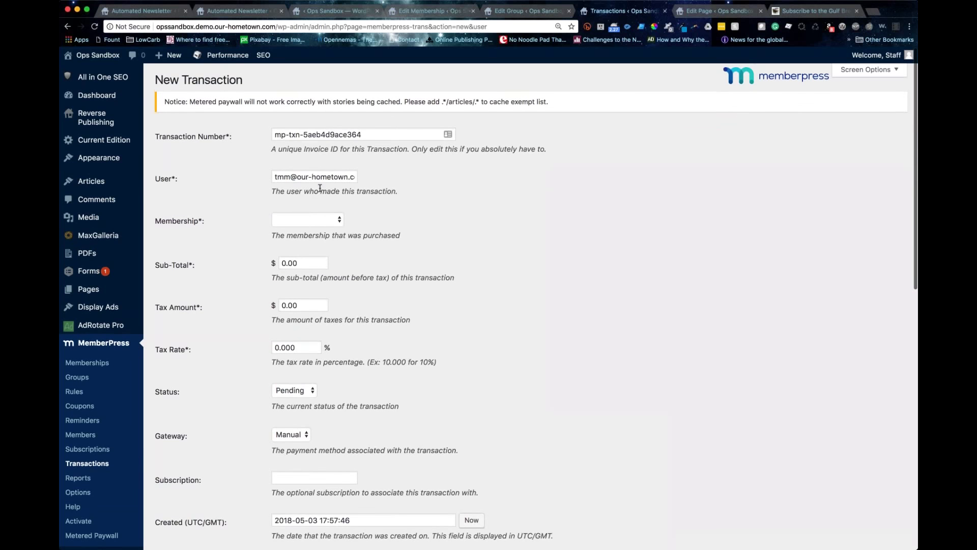
{"action": "scroll", "coordinate": [306, 204], "scroll_direction": "down", "scroll_amount": 1}
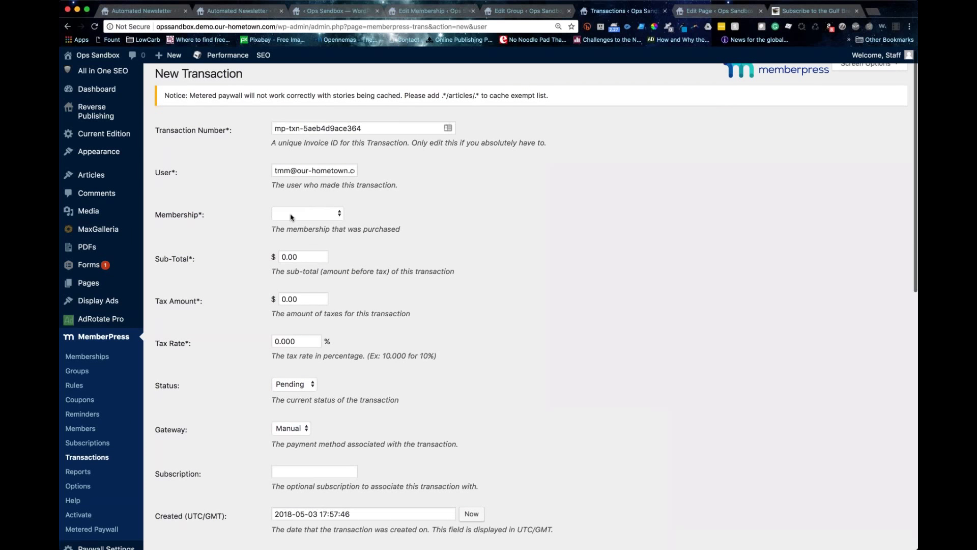
Step: Set the transaction to Test Membership, $25.00, status Complete, and create it
{"action": "left_click", "coordinate": [290, 214]}
{"action": "left_click", "coordinate": [305, 224]}
{"action": "left_click", "coordinate": [286, 256]}
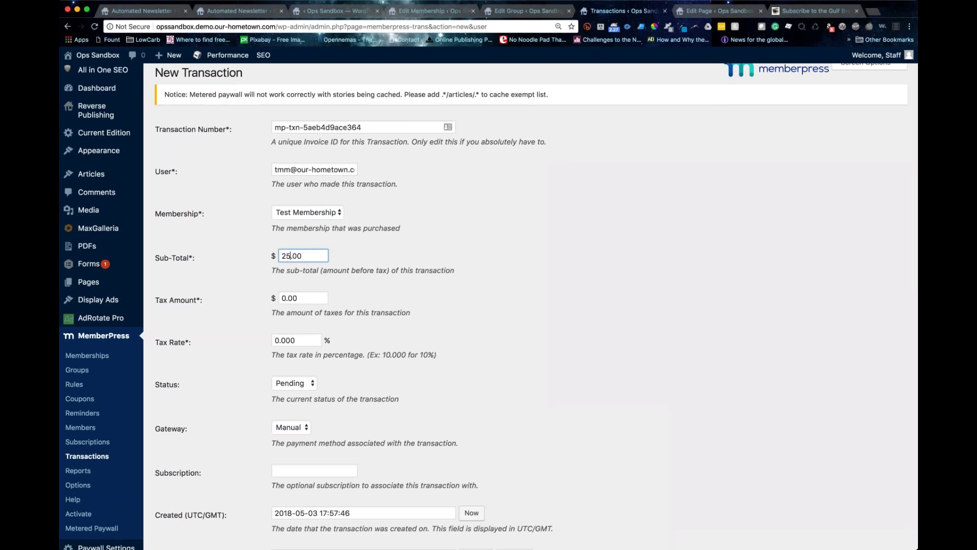
{"action": "scroll", "coordinate": [286, 256], "scroll_direction": "down", "scroll_amount": 1}
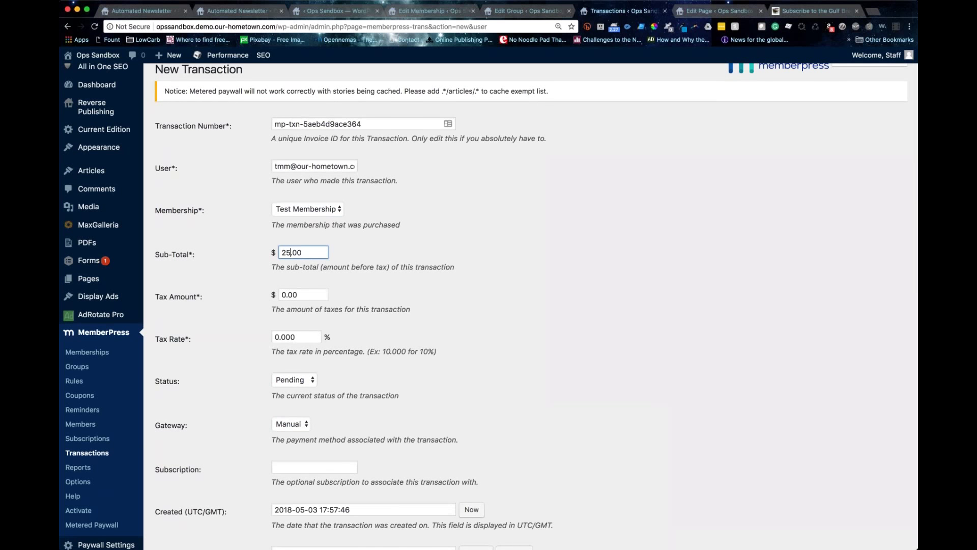
{"action": "scroll", "coordinate": [283, 253], "scroll_direction": "down", "scroll_amount": 3}
{"action": "left_click", "coordinate": [294, 286]}
{"action": "left_click", "coordinate": [294, 296]}
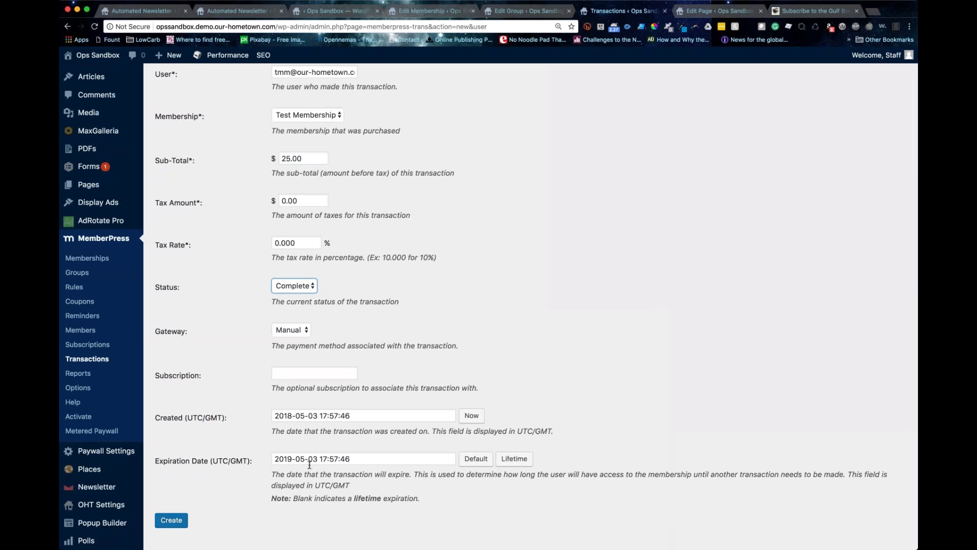
{"action": "scroll", "coordinate": [309, 464], "scroll_direction": "down", "scroll_amount": 1}
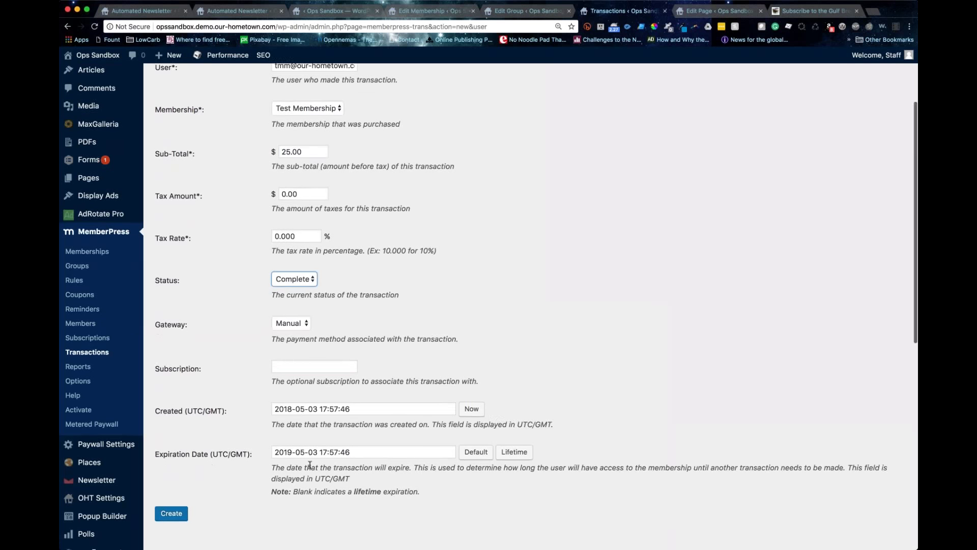
{"action": "left_click", "coordinate": [171, 513]}
{"action": "scroll", "coordinate": [176, 493], "scroll_direction": "down", "scroll_amount": 2}
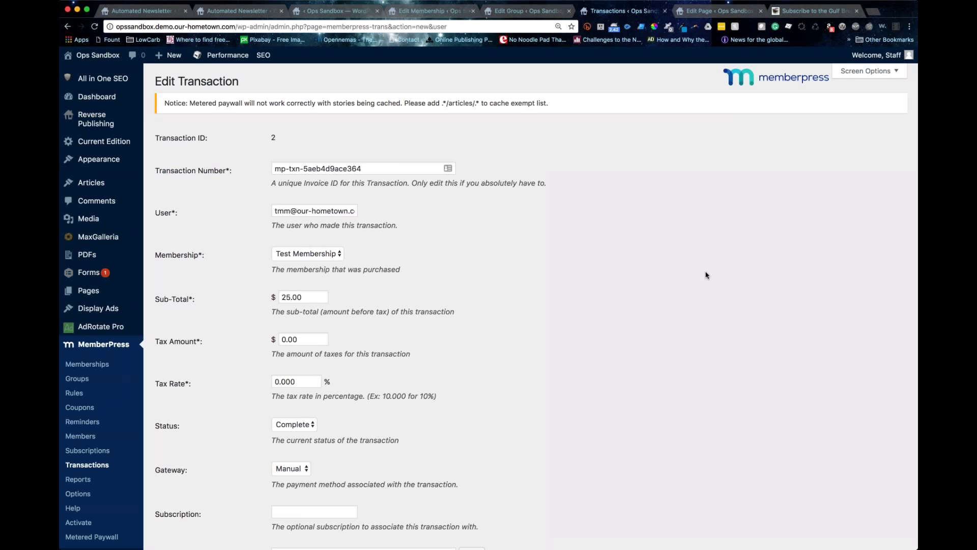
Step: Open the Transactions list and review the two Complete $25.00 transactions, IDs 1 and 2
{"action": "left_click", "coordinate": [101, 464]}
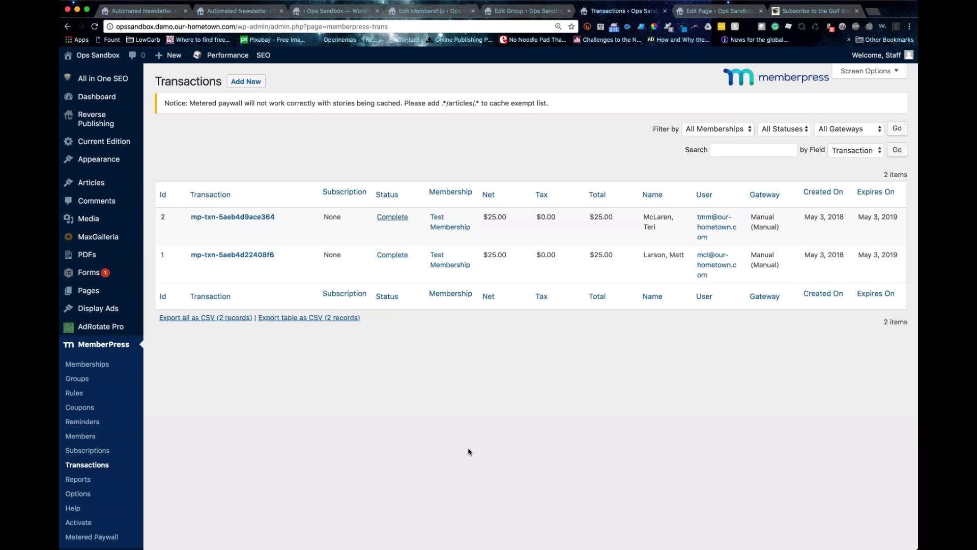
{"action": "scroll", "coordinate": [469, 452], "scroll_direction": "down", "scroll_amount": 1}
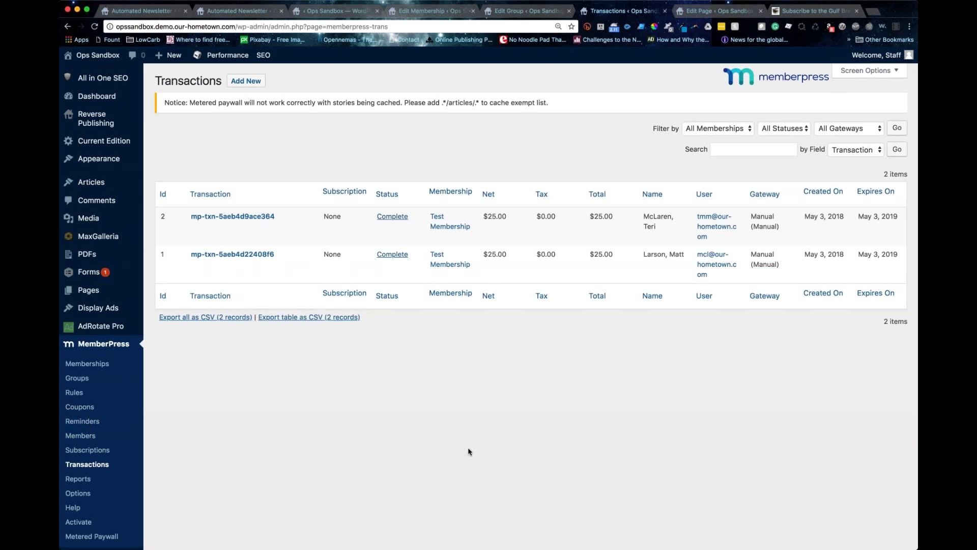
{"action": "scroll", "coordinate": [470, 452], "scroll_direction": "down", "scroll_amount": 1}
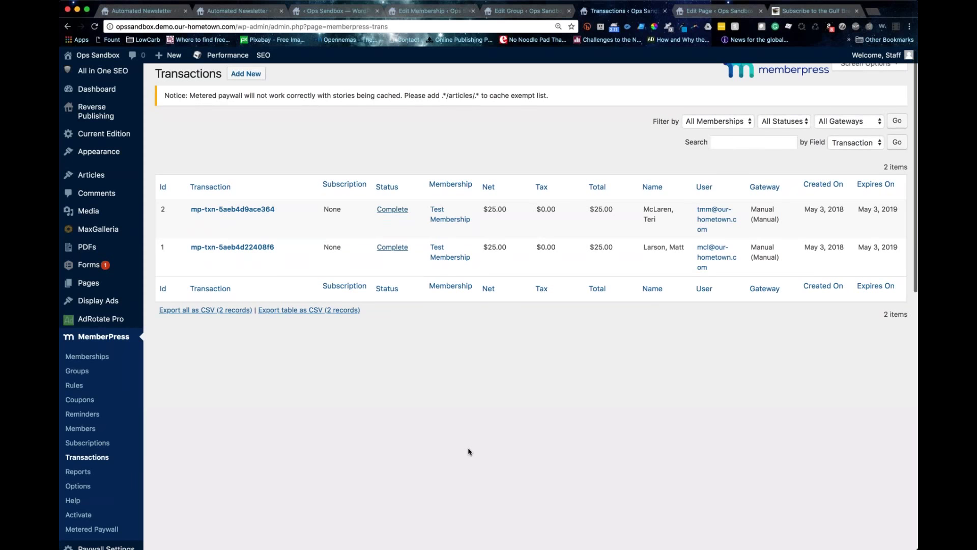
{"action": "scroll", "coordinate": [479, 448], "scroll_direction": "up", "scroll_amount": 1}
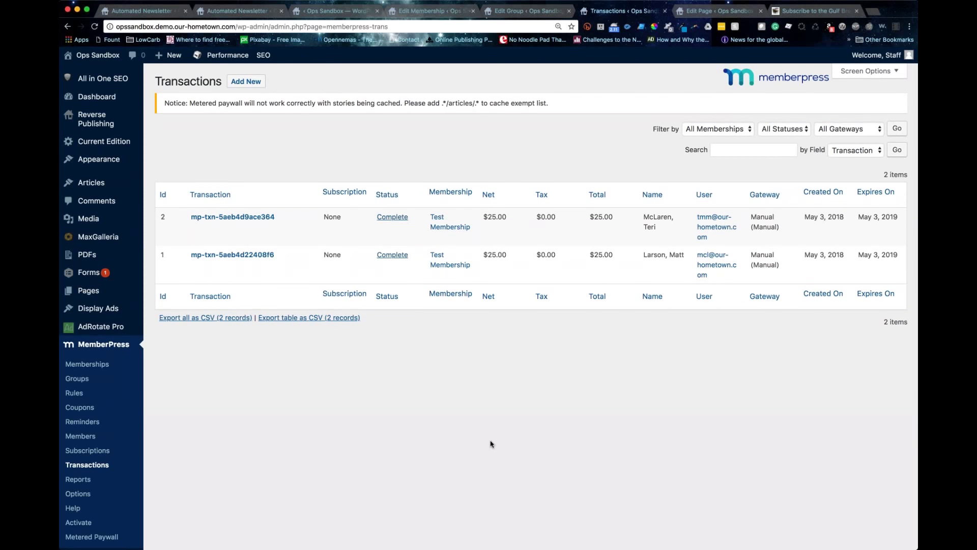
{"action": "scroll", "coordinate": [359, 405], "scroll_direction": "down", "scroll_amount": 1}
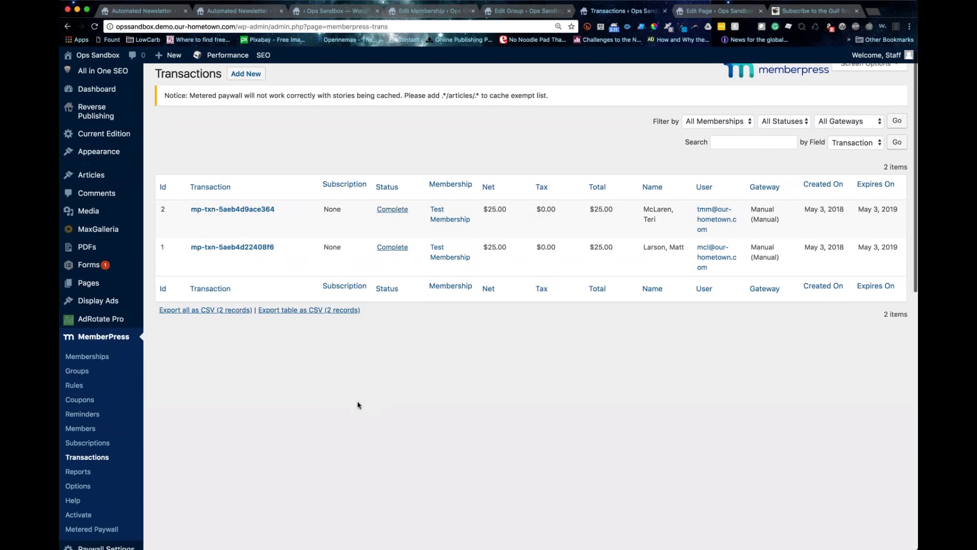
{"action": "scroll", "coordinate": [358, 406], "scroll_direction": "down", "scroll_amount": 3}
{"action": "scroll", "coordinate": [358, 405], "scroll_direction": "down", "scroll_amount": 1}
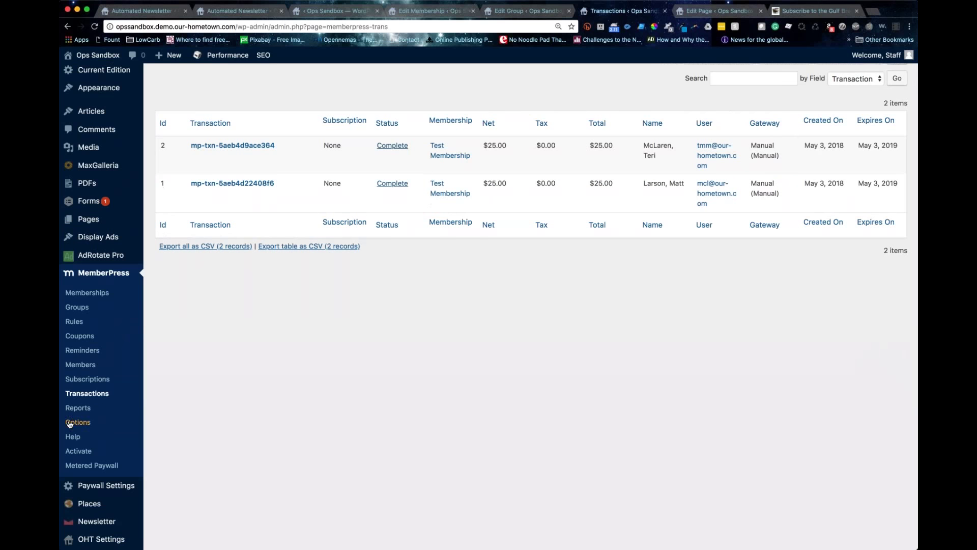
Step: Open the front-end Account page from Options and browse its Subscriptions, Payments and Home sections
{"action": "left_click", "coordinate": [70, 423]}
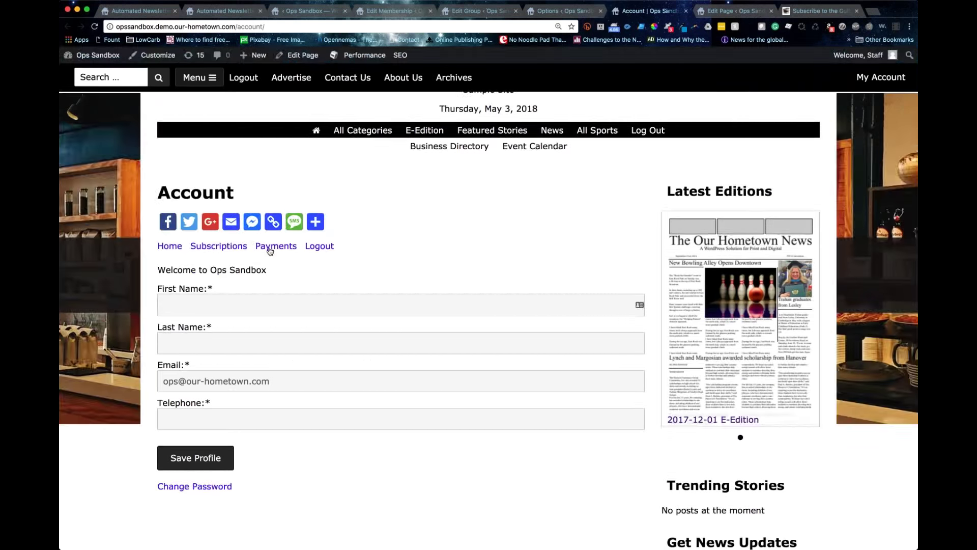
{"action": "left_click", "coordinate": [236, 247]}
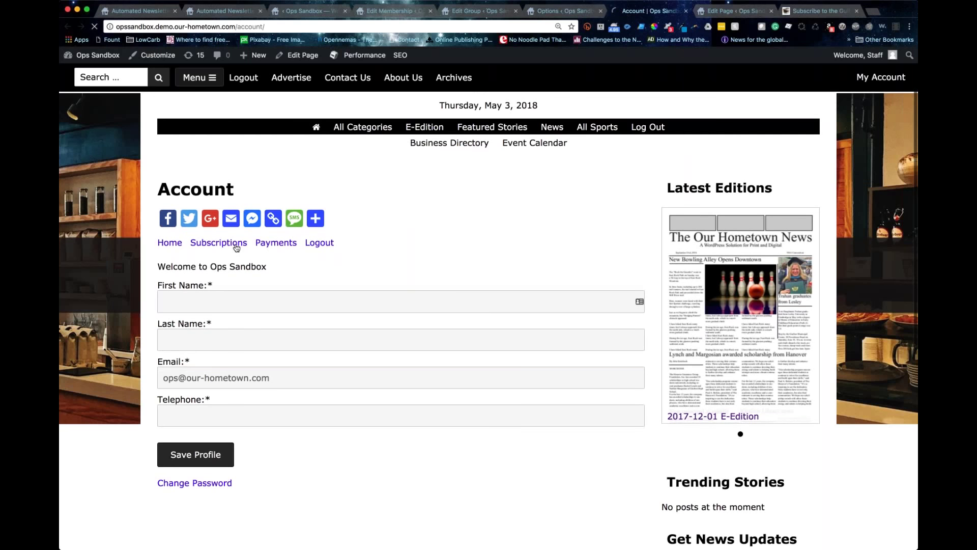
{"action": "left_click", "coordinate": [278, 320]}
{"action": "left_click", "coordinate": [169, 321]}
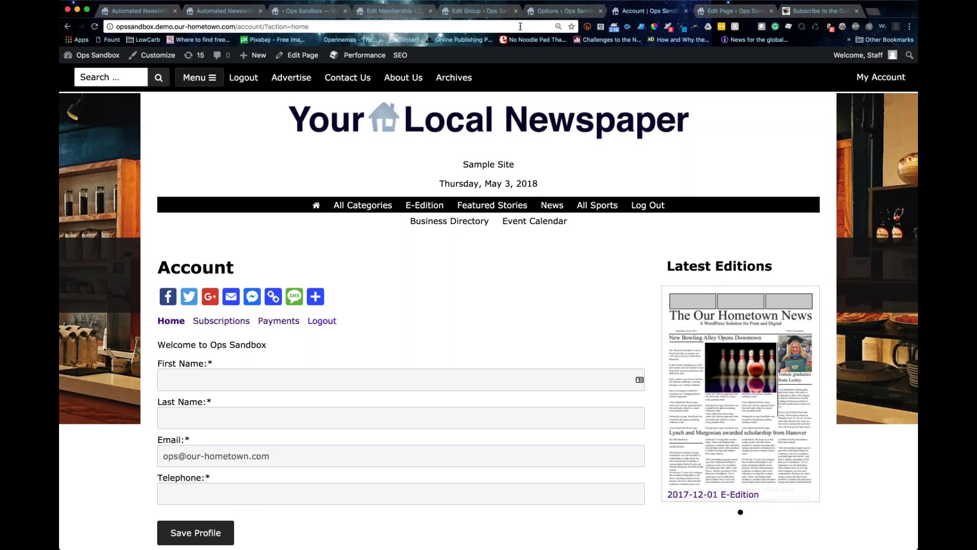
Step: Return to Options and expand the Default Unauthorized Message to check its /subscribe link
{"action": "left_click", "coordinate": [555, 13]}
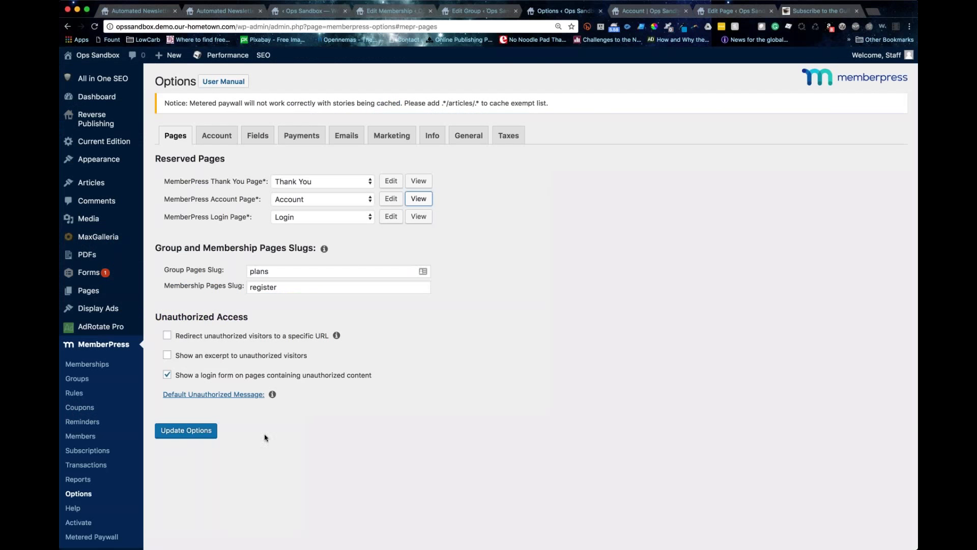
{"action": "scroll", "coordinate": [264, 437], "scroll_direction": "down", "scroll_amount": 1}
{"action": "scroll", "coordinate": [265, 437], "scroll_direction": "down", "scroll_amount": 2}
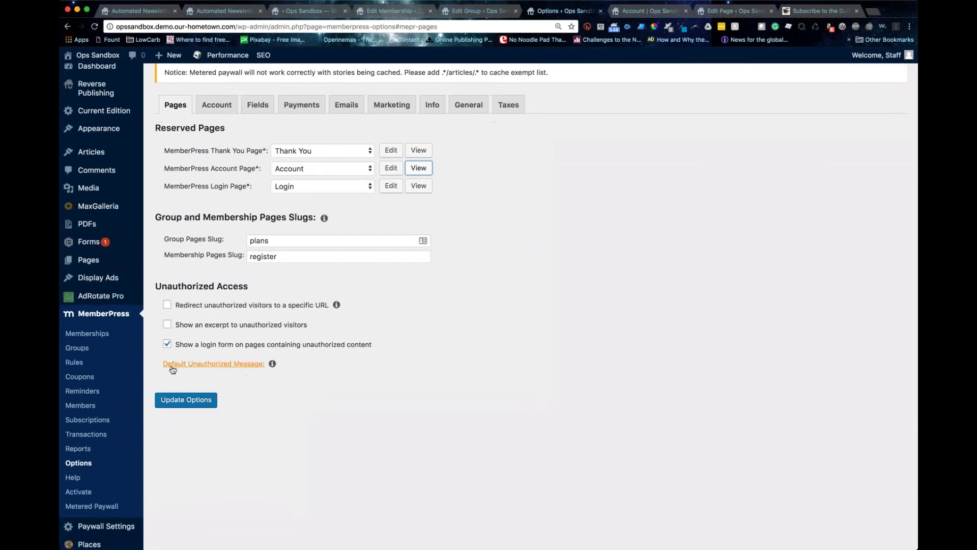
{"action": "left_click", "coordinate": [233, 364]}
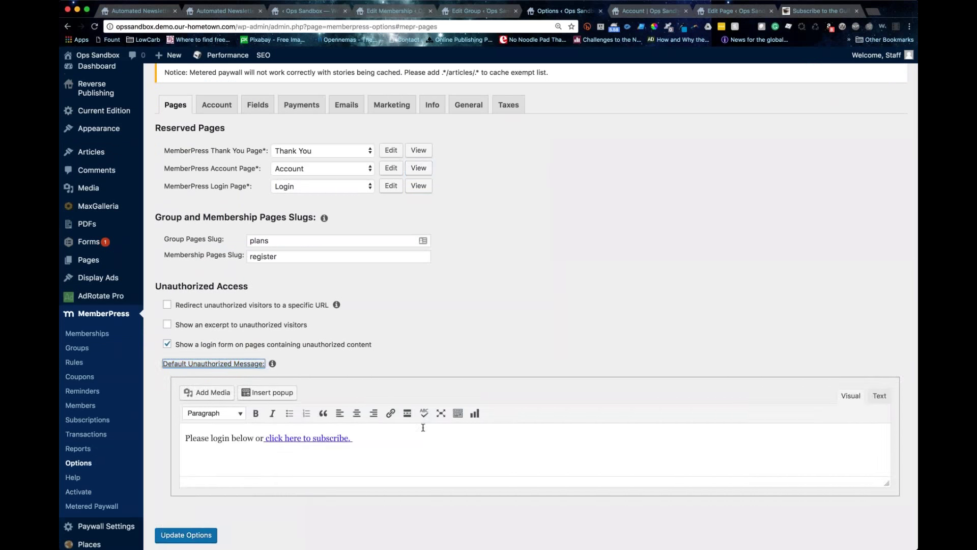
{"action": "scroll", "coordinate": [370, 397], "scroll_direction": "down", "scroll_amount": 3}
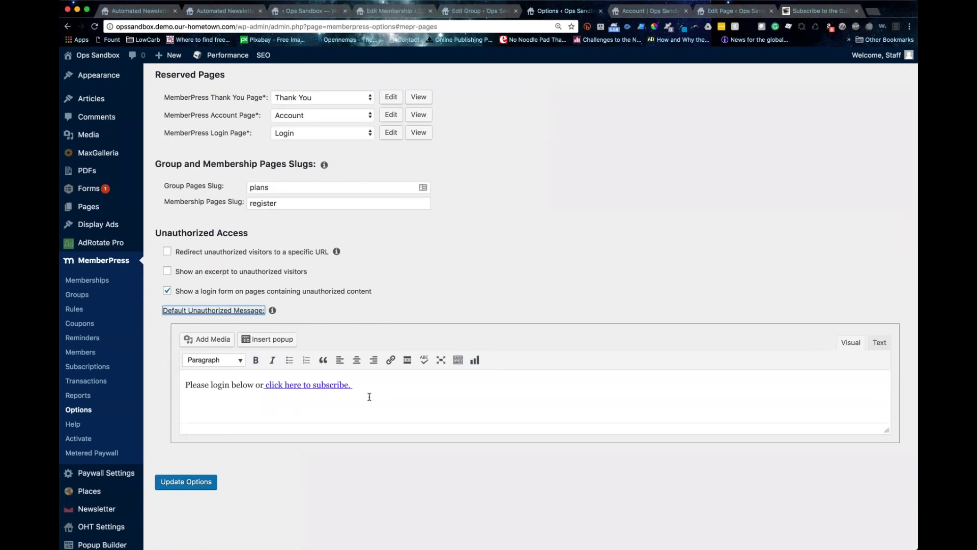
{"action": "left_click", "coordinate": [366, 392]}
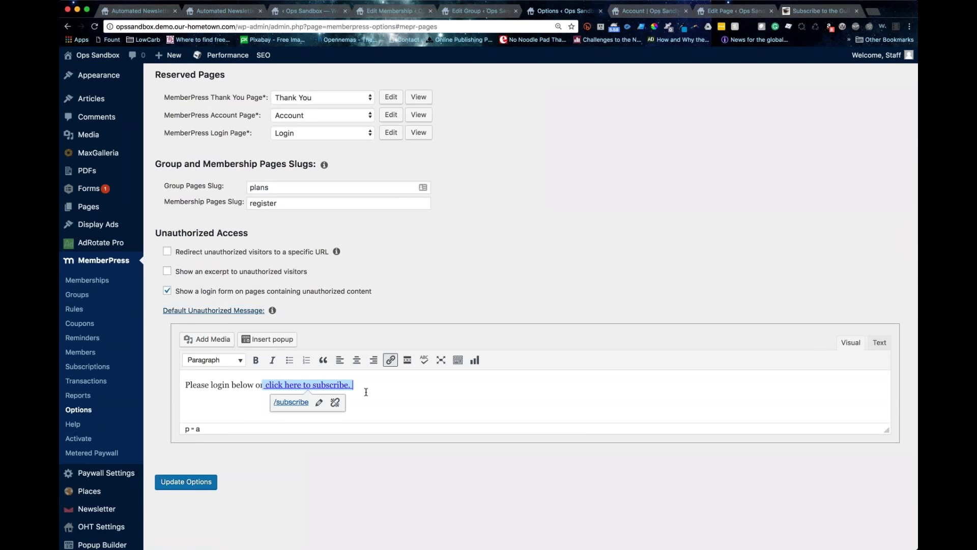
Step: Select the message text and its 'click here to subscribe' link to inspect them
{"action": "scroll", "coordinate": [366, 391], "scroll_direction": "down", "scroll_amount": 1}
{"action": "scroll", "coordinate": [366, 390], "scroll_direction": "up", "scroll_amount": 1}
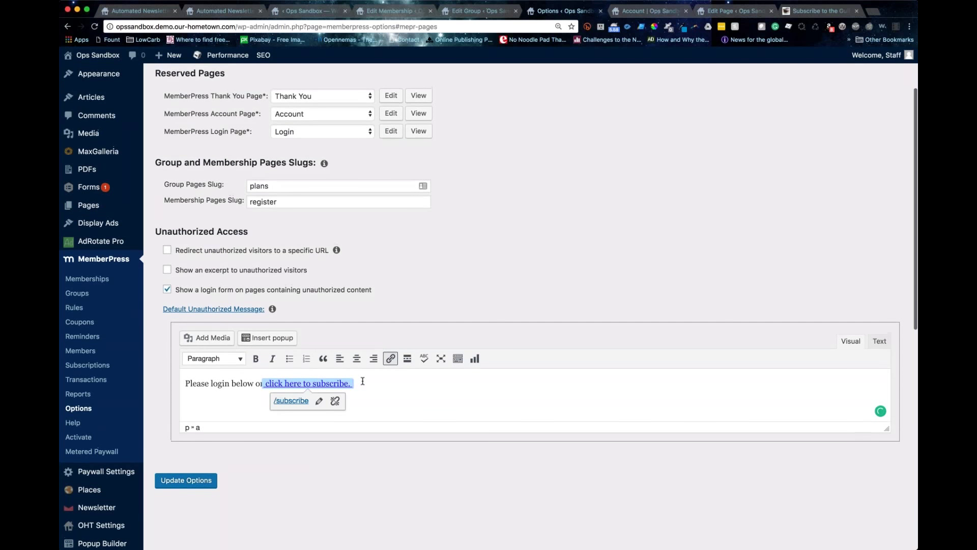
{"action": "scroll", "coordinate": [363, 381], "scroll_direction": "down", "scroll_amount": 1}
{"action": "left_click_drag", "start_coordinate": [182, 385], "coordinate": [247, 388]}
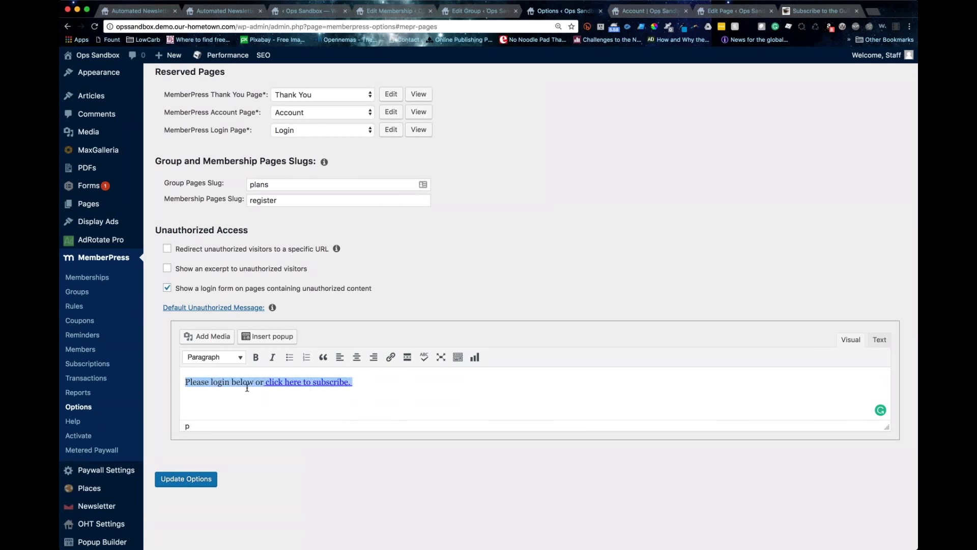
{"action": "left_click_drag", "start_coordinate": [263, 385], "coordinate": [370, 383]}
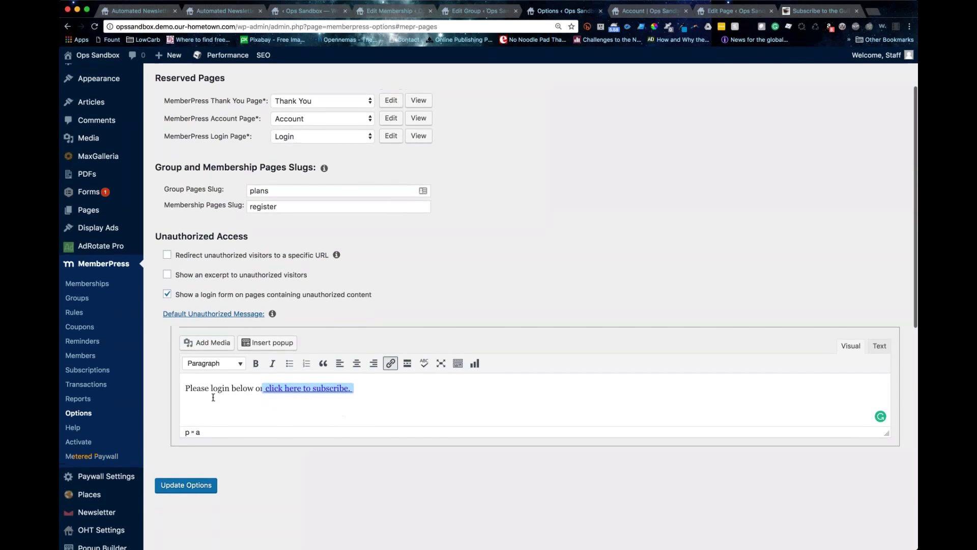
{"action": "left_click", "coordinate": [213, 397]}
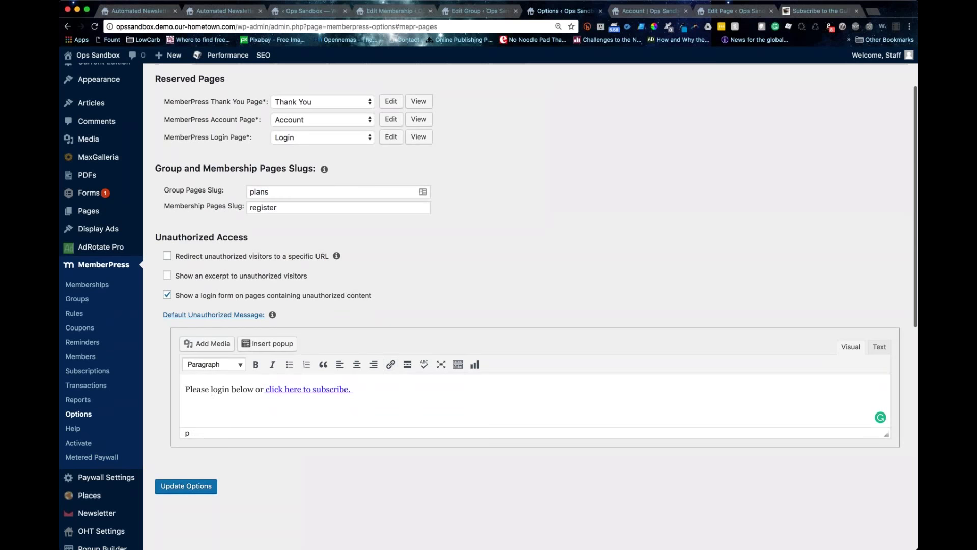
{"action": "scroll", "coordinate": [530, 307], "scroll_direction": "down", "scroll_amount": 1}
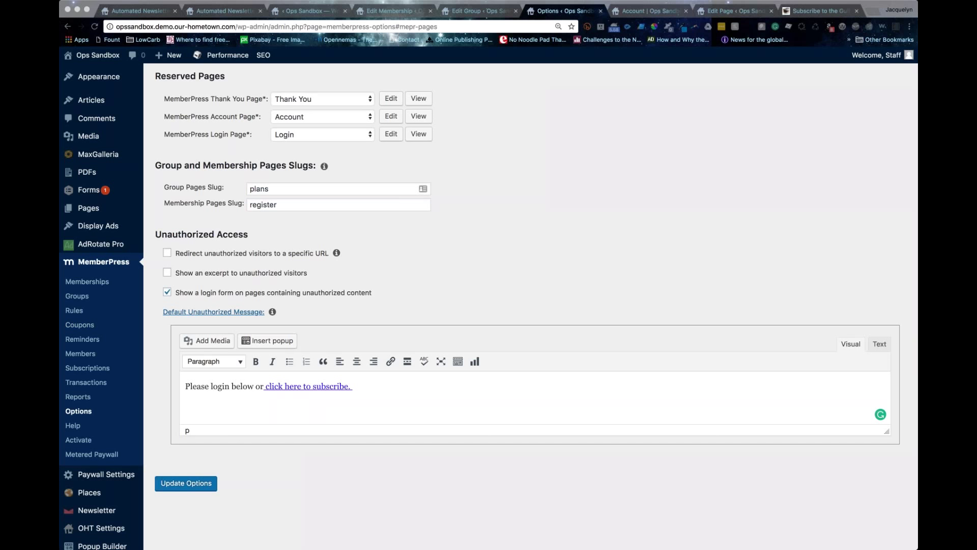
{"action": "left_click", "coordinate": [525, 253]}
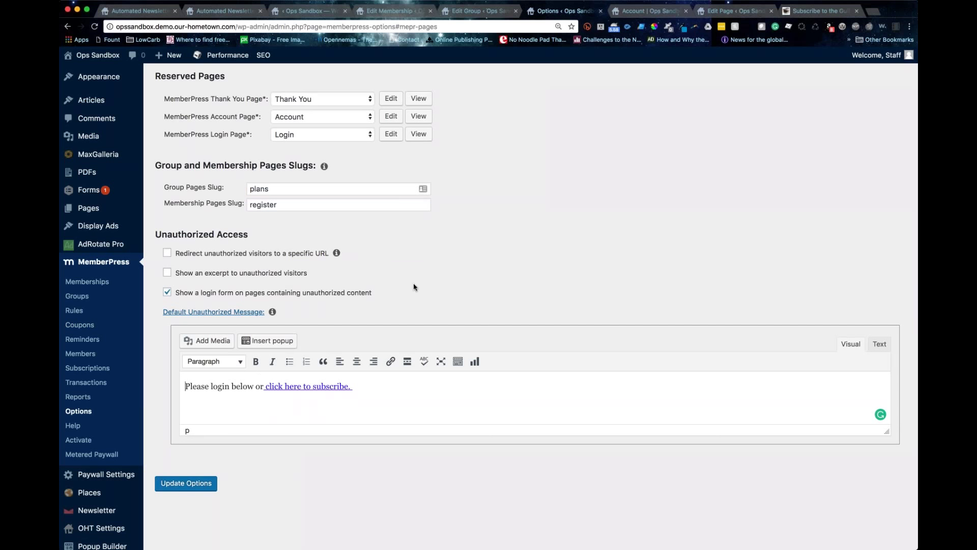
Step: Show unauthorized visitors a Custom excerpt of the first 250 characters and update the options
{"action": "left_click", "coordinate": [167, 274]}
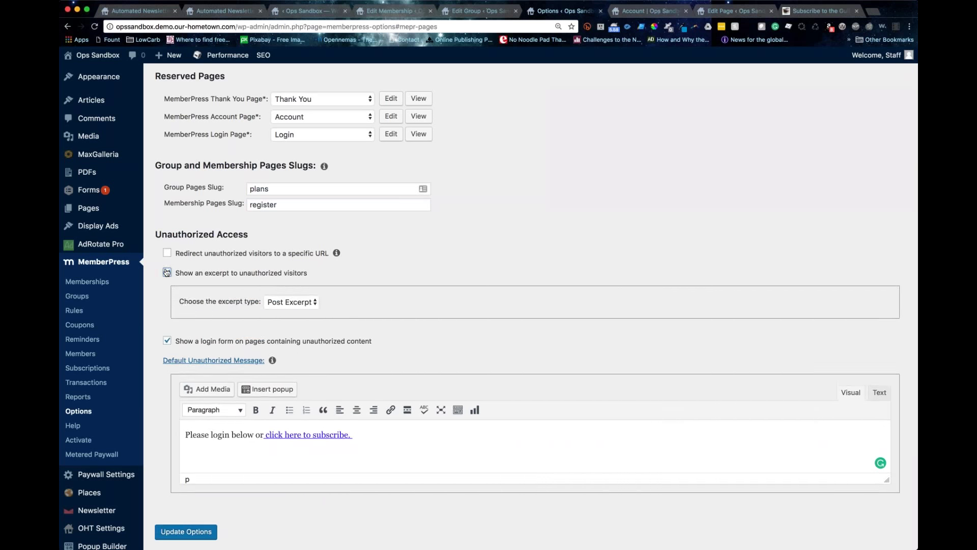
{"action": "left_click", "coordinate": [296, 303]}
{"action": "left_click", "coordinate": [293, 312]}
{"action": "left_click_drag", "start_coordinate": [241, 326], "coordinate": [247, 326]}
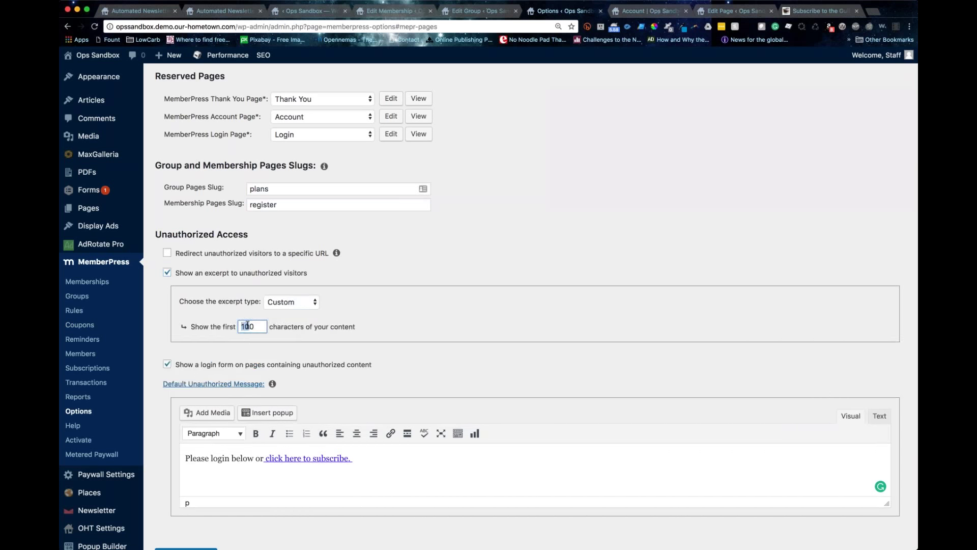
{"action": "scroll", "coordinate": [247, 326], "scroll_direction": "down", "scroll_amount": 1}
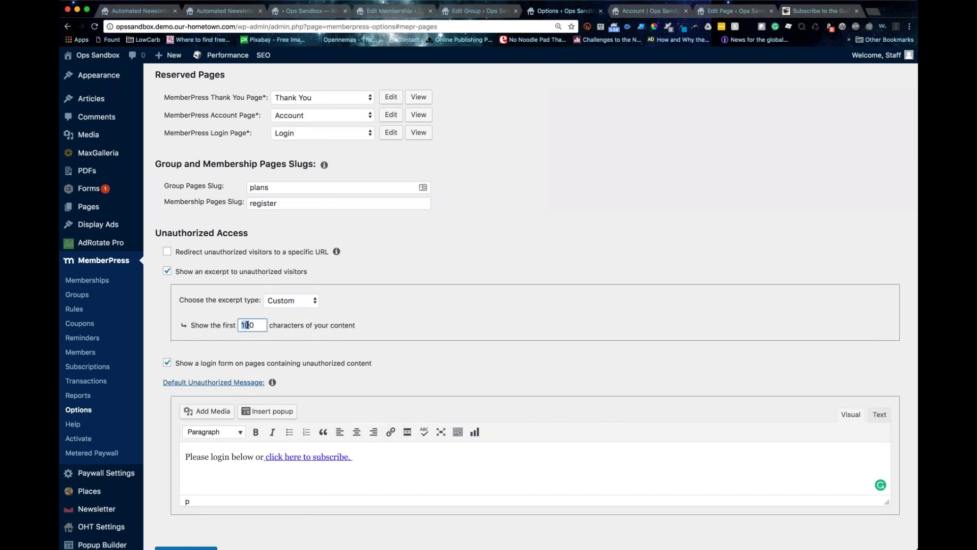
{"action": "type", "text": "25"}
{"action": "scroll", "coordinate": [343, 320], "scroll_direction": "down", "scroll_amount": 1}
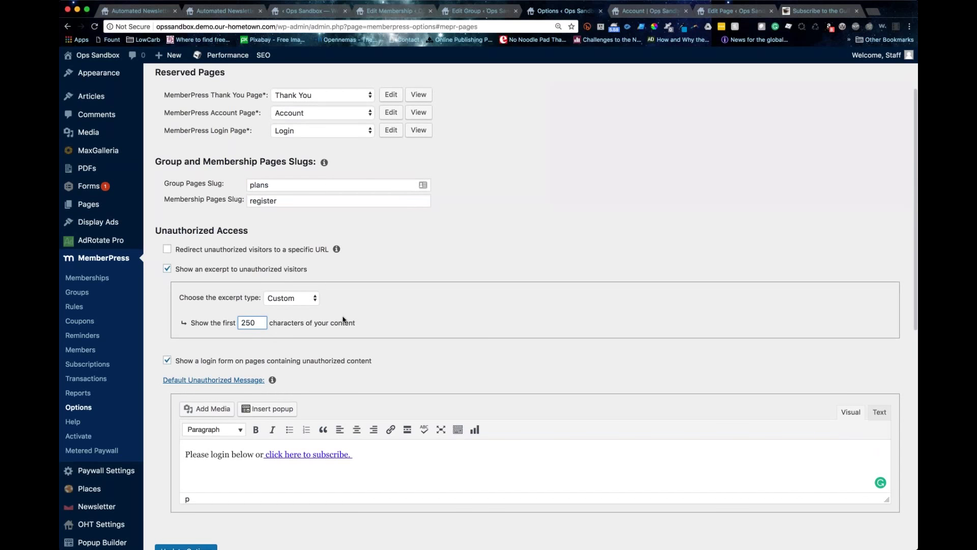
{"action": "left_click", "coordinate": [344, 320]}
{"action": "scroll", "coordinate": [343, 320], "scroll_direction": "down", "scroll_amount": 3}
{"action": "scroll", "coordinate": [203, 469], "scroll_direction": "down", "scroll_amount": 1}
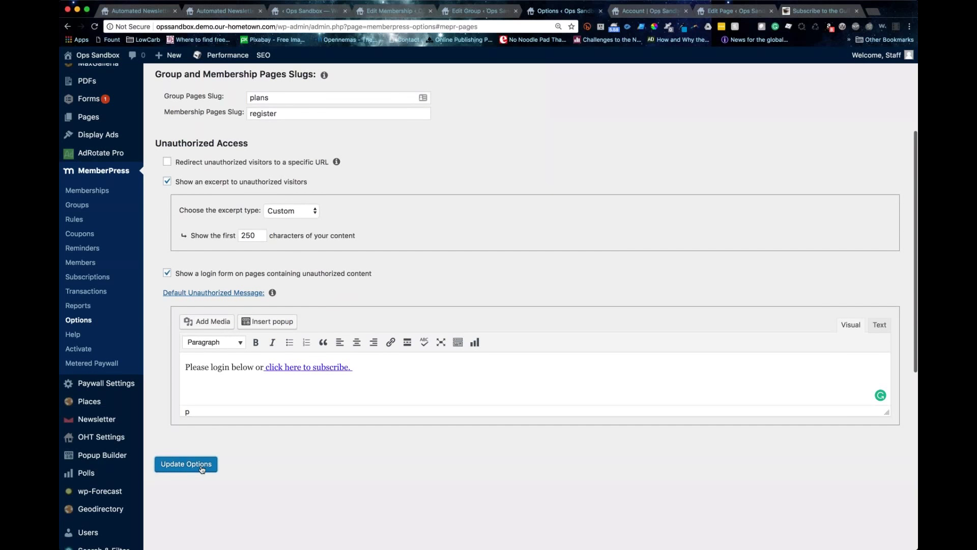
{"action": "left_click", "coordinate": [202, 464]}
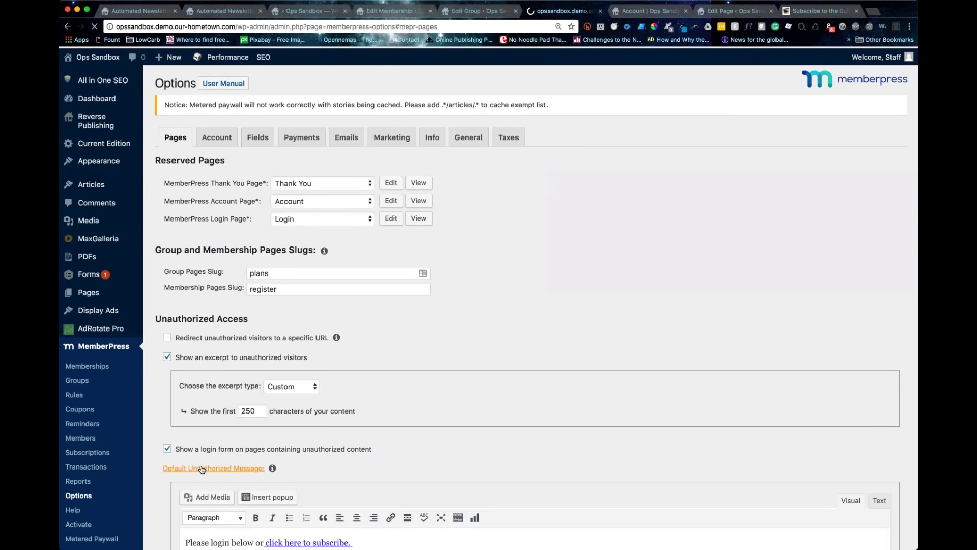
Step: Open the Fields tab listing the required name, address and custom Telephone fields
{"action": "left_click", "coordinate": [208, 143]}
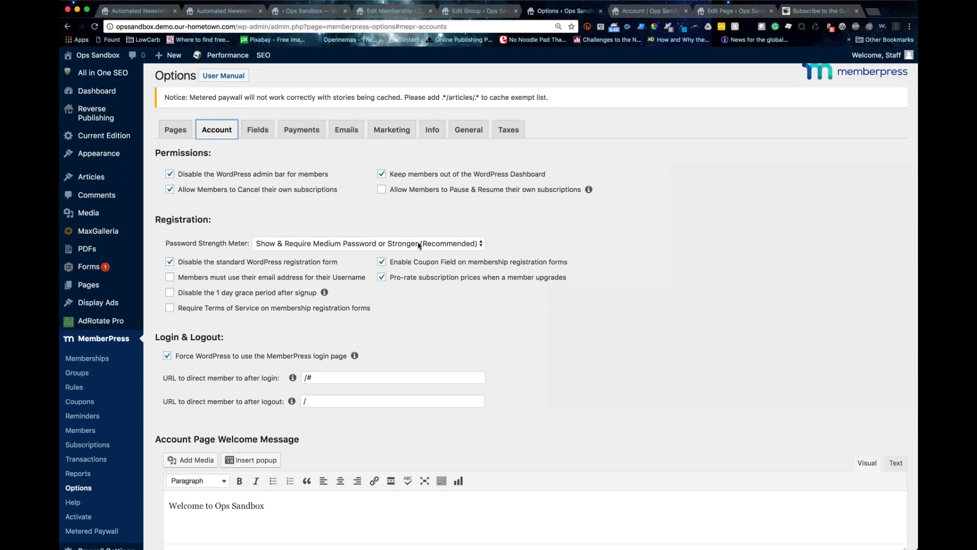
{"action": "scroll", "coordinate": [419, 246], "scroll_direction": "down", "scroll_amount": 3}
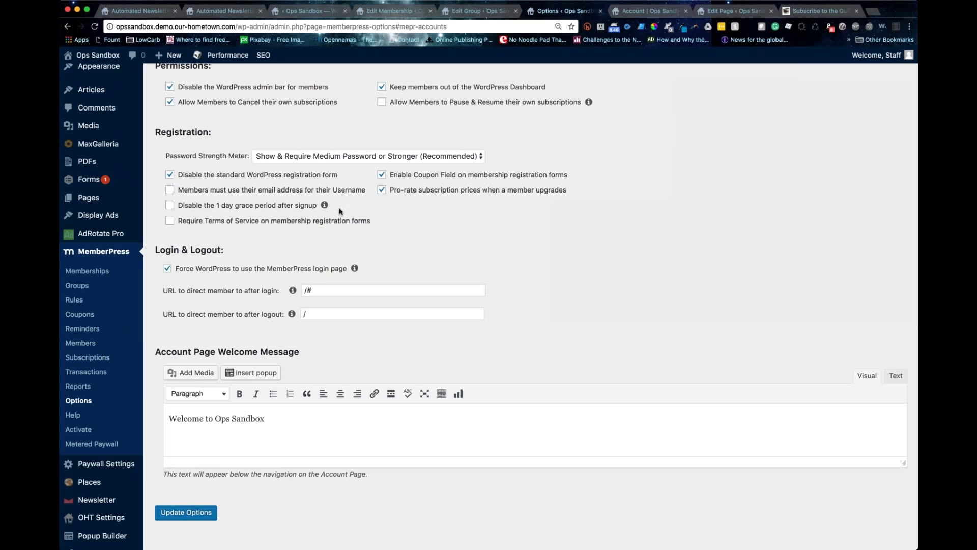
{"action": "scroll", "coordinate": [341, 211], "scroll_direction": "up", "scroll_amount": 1}
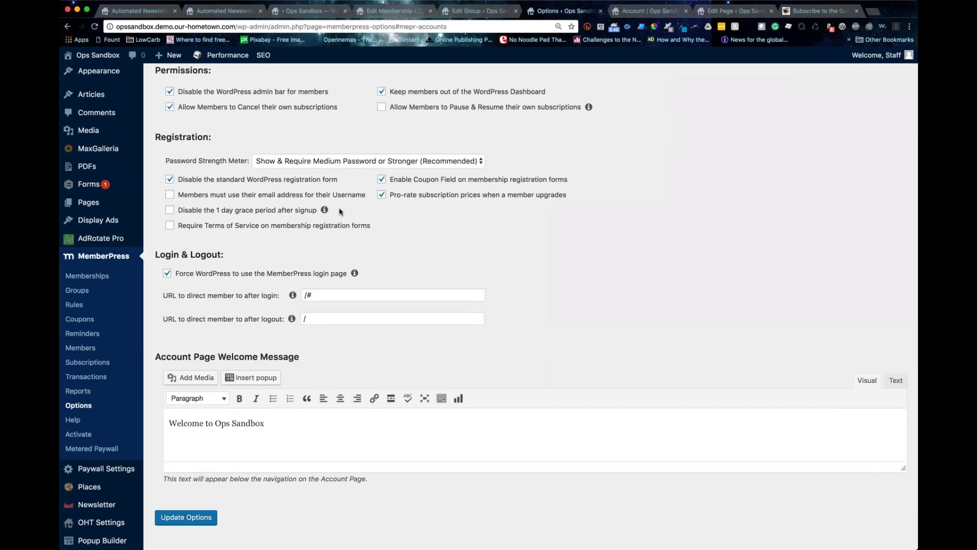
{"action": "scroll", "coordinate": [341, 210], "scroll_direction": "up", "scroll_amount": 5}
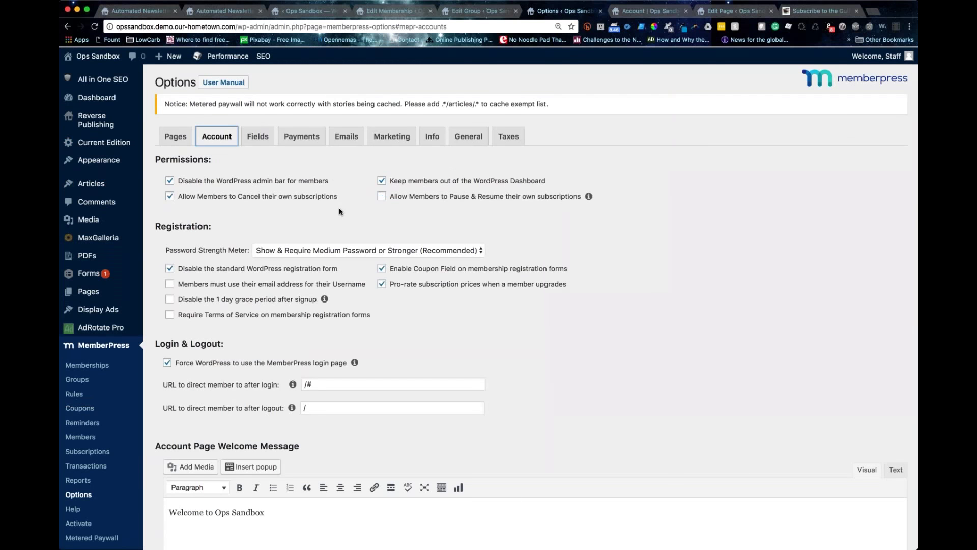
{"action": "left_click", "coordinate": [264, 139]}
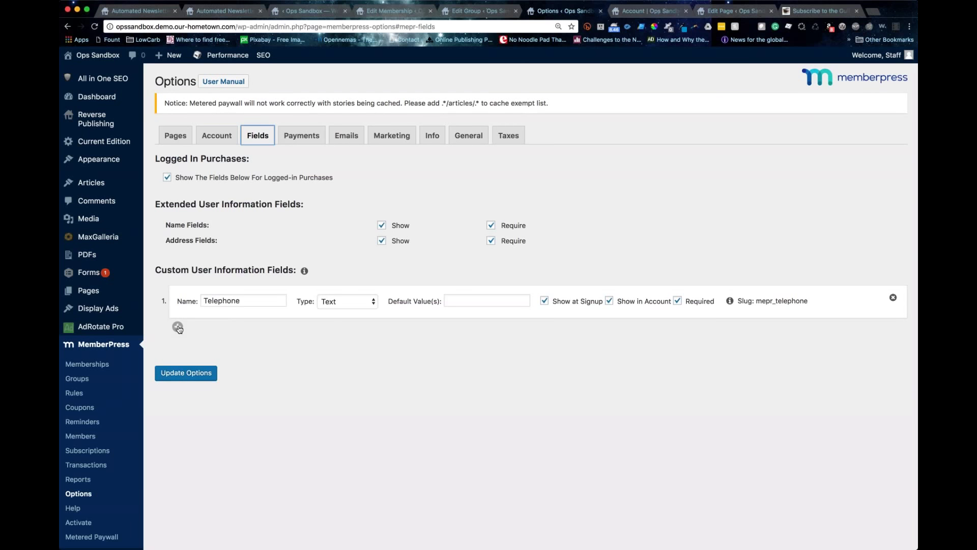
Step: Add a custom field below Telephone, set its type to Radio Buttons, and show it at signup
{"action": "left_click", "coordinate": [178, 327]}
{"action": "scroll", "coordinate": [178, 362], "scroll_direction": "down", "scroll_amount": 1}
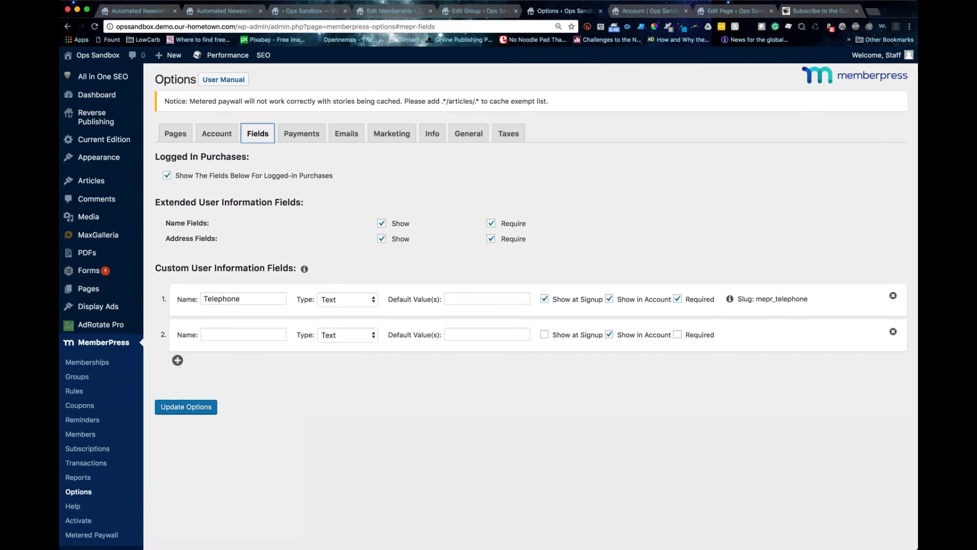
{"action": "scroll", "coordinate": [330, 333], "scroll_direction": "down", "scroll_amount": 1}
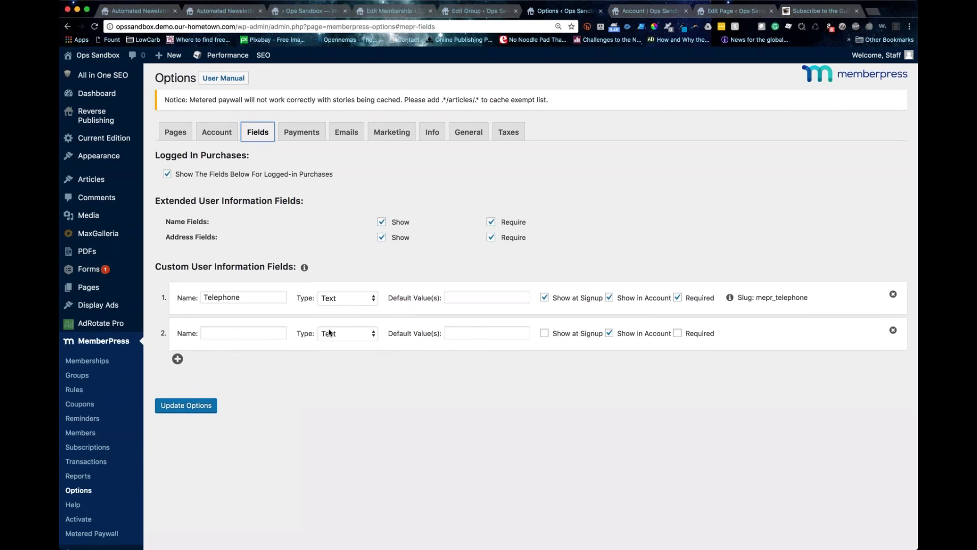
{"action": "left_click", "coordinate": [329, 333]}
{"action": "scroll", "coordinate": [340, 362], "scroll_direction": "down", "scroll_amount": 1}
{"action": "key", "text": "u"}
{"action": "key", "text": "c"}
{"action": "key", "text": "m"}
{"action": "key", "text": "r"}
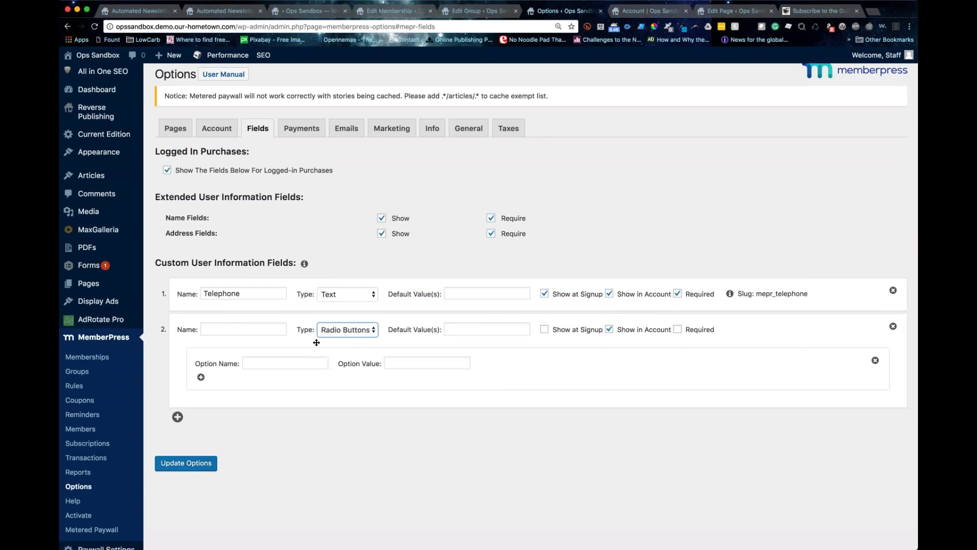
{"action": "left_click", "coordinate": [545, 329]}
Step: Add a new payment method on the Payments tab with Stripe as its gateway
{"action": "left_click", "coordinate": [302, 129]}
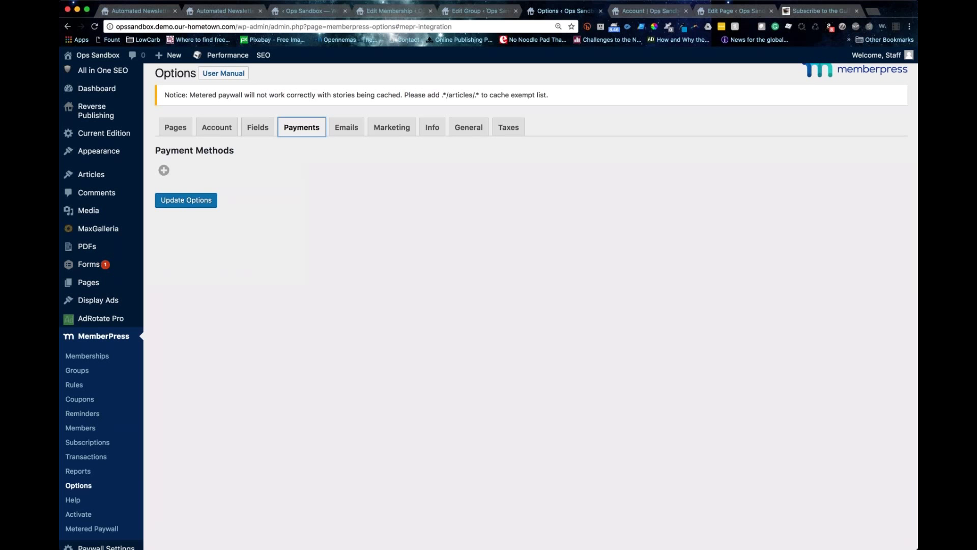
{"action": "key", "text": "Tab"}
{"action": "key", "text": "Return"}
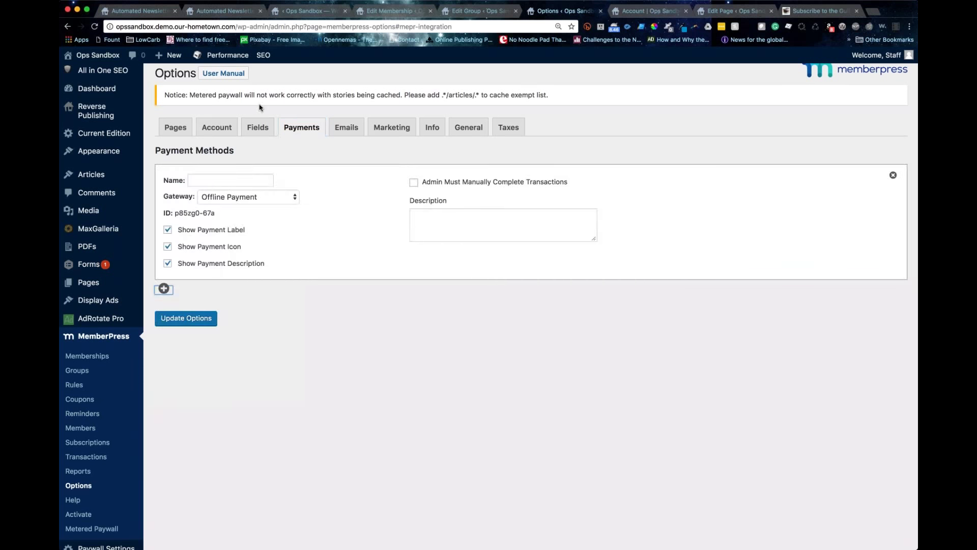
{"action": "scroll", "coordinate": [531, 305], "scroll_direction": "down", "scroll_amount": 1}
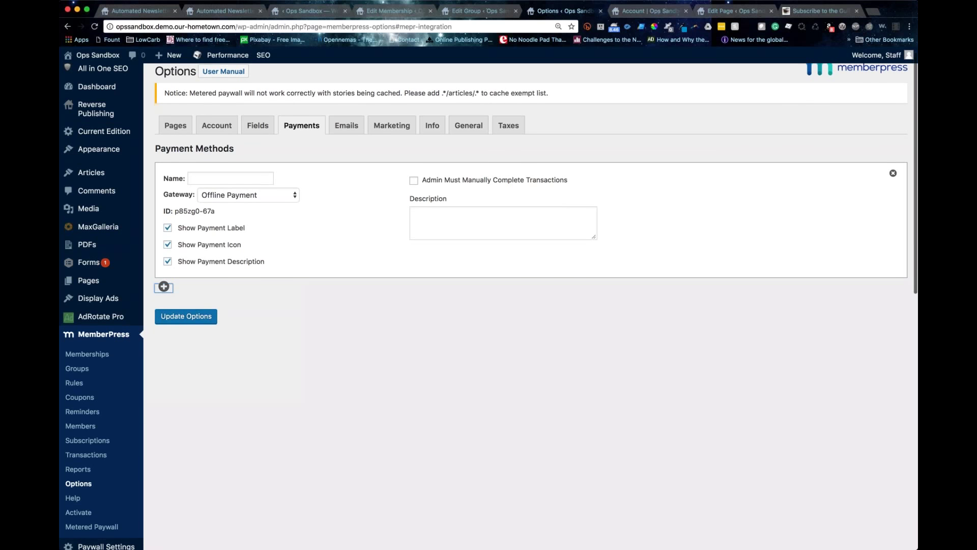
{"action": "left_click", "coordinate": [249, 195]}
{"action": "left_click", "coordinate": [229, 244]}
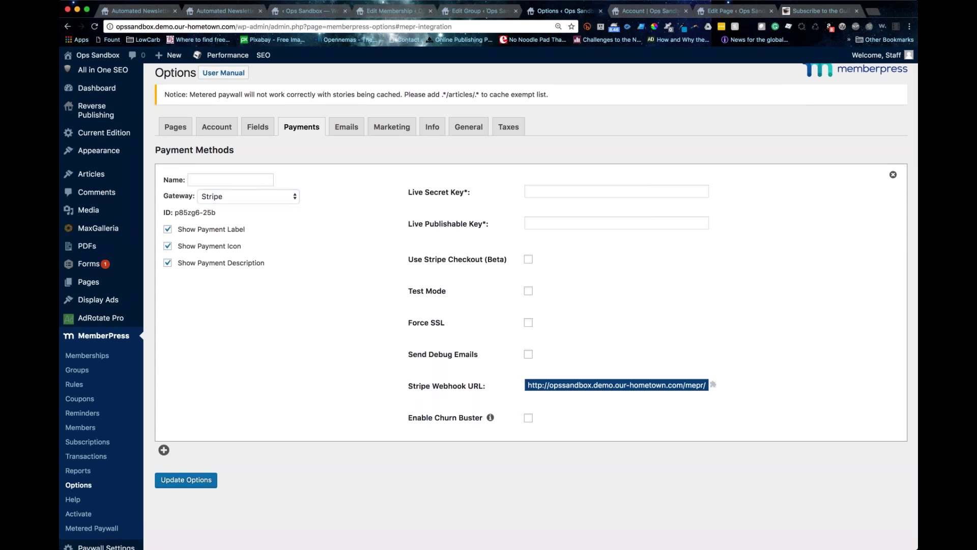
Step: Select the full Stripe webhook URL listed for the new payment method
{"action": "left_click_drag", "start_coordinate": [404, 387], "coordinate": [491, 390]}
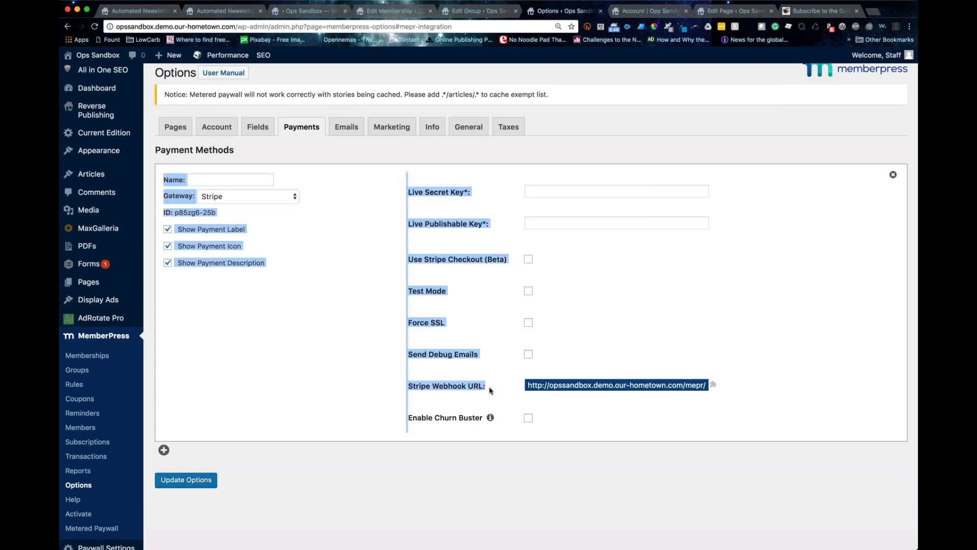
{"action": "scroll", "coordinate": [489, 390], "scroll_direction": "down", "scroll_amount": 1}
{"action": "left_click", "coordinate": [408, 382]}
{"action": "scroll", "coordinate": [551, 383], "scroll_direction": "up", "scroll_amount": 1}
{"action": "left_click", "coordinate": [551, 383]}
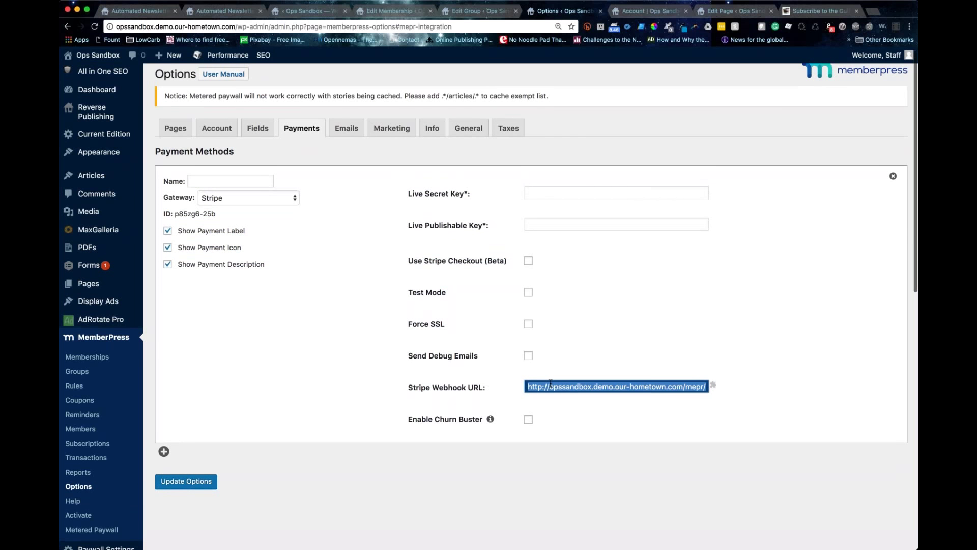
{"action": "scroll", "coordinate": [551, 383], "scroll_direction": "down", "scroll_amount": 1}
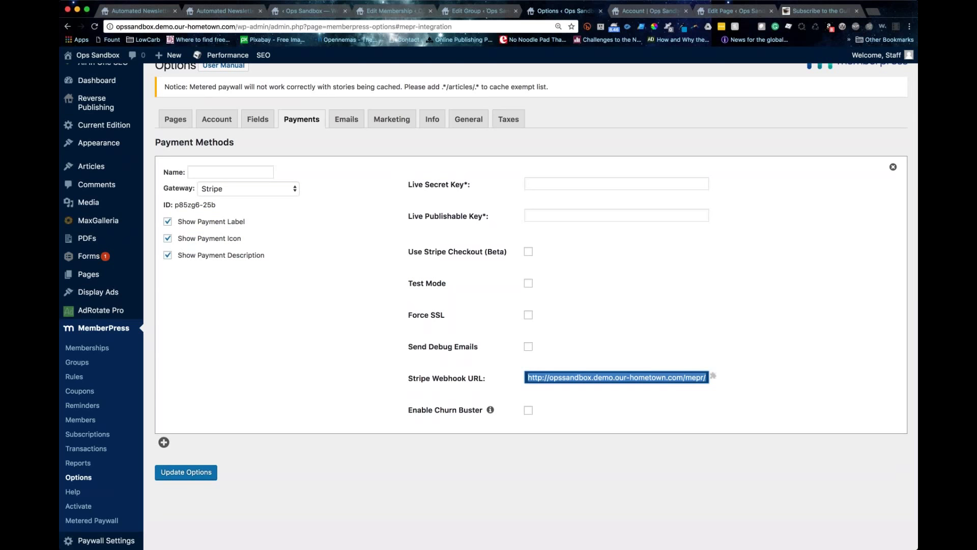
{"action": "scroll", "coordinate": [611, 382], "scroll_direction": "up", "scroll_amount": 1}
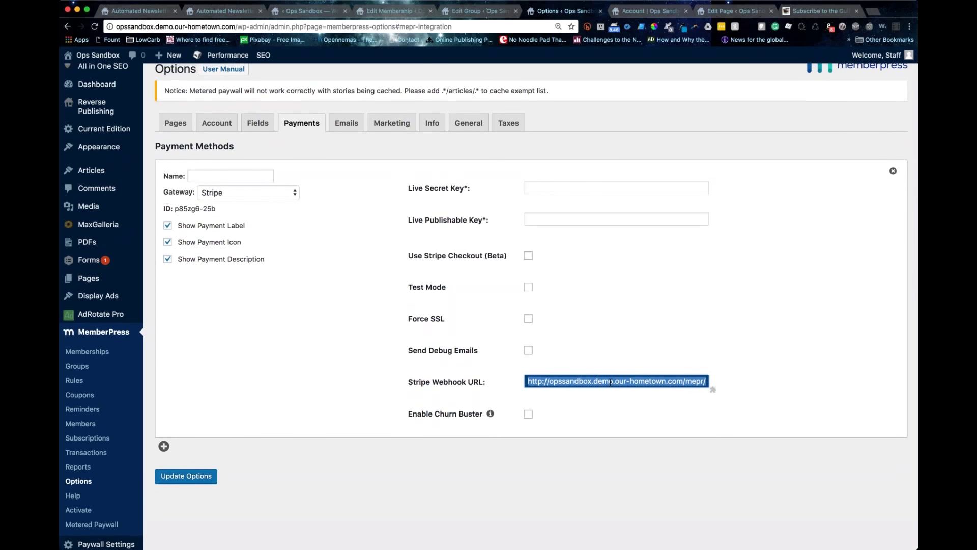
{"action": "scroll", "coordinate": [611, 382], "scroll_direction": "down", "scroll_amount": 1}
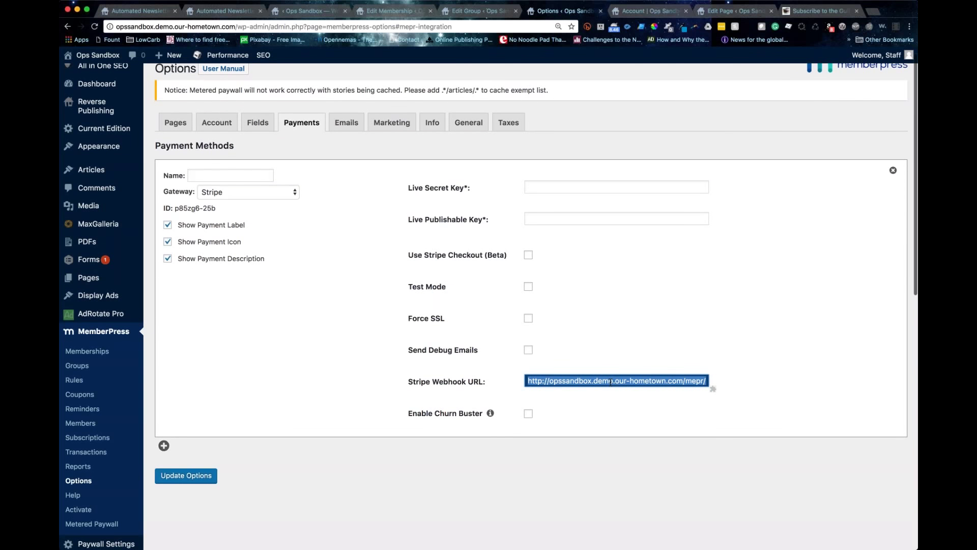
{"action": "scroll", "coordinate": [601, 383], "scroll_direction": "up", "scroll_amount": 1}
{"action": "scroll", "coordinate": [595, 386], "scroll_direction": "up", "scroll_amount": 1}
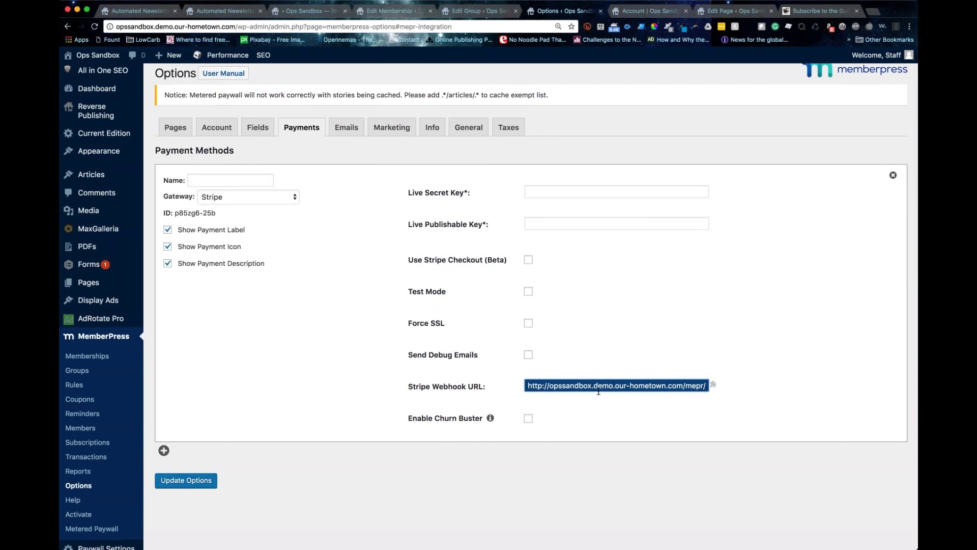
{"action": "left_click", "coordinate": [640, 387]}
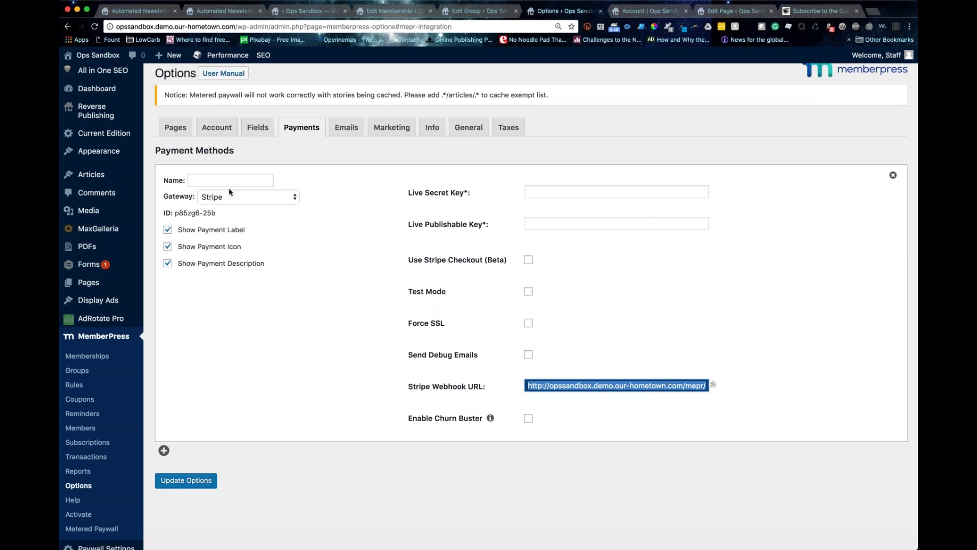
{"action": "scroll", "coordinate": [229, 198], "scroll_direction": "down", "scroll_amount": 1}
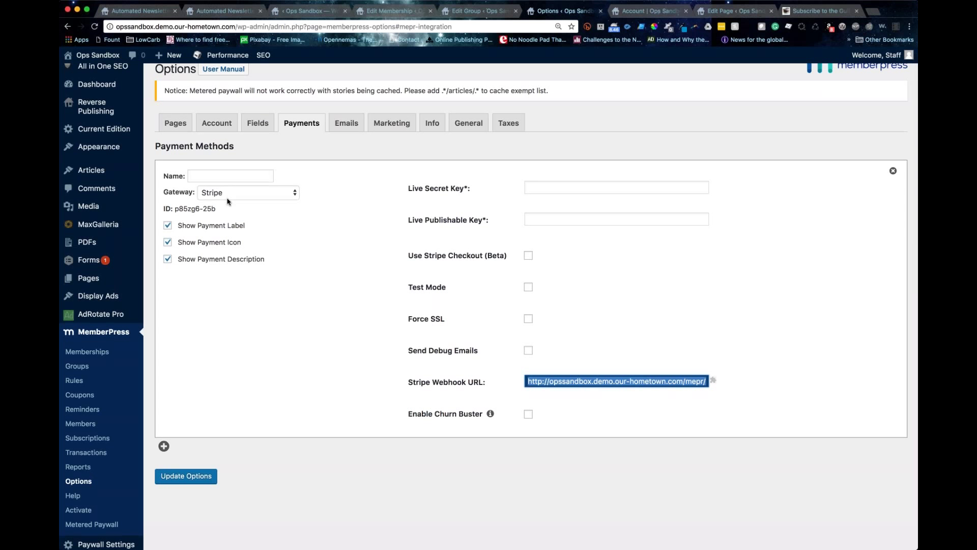
{"action": "left_click", "coordinate": [233, 191]}
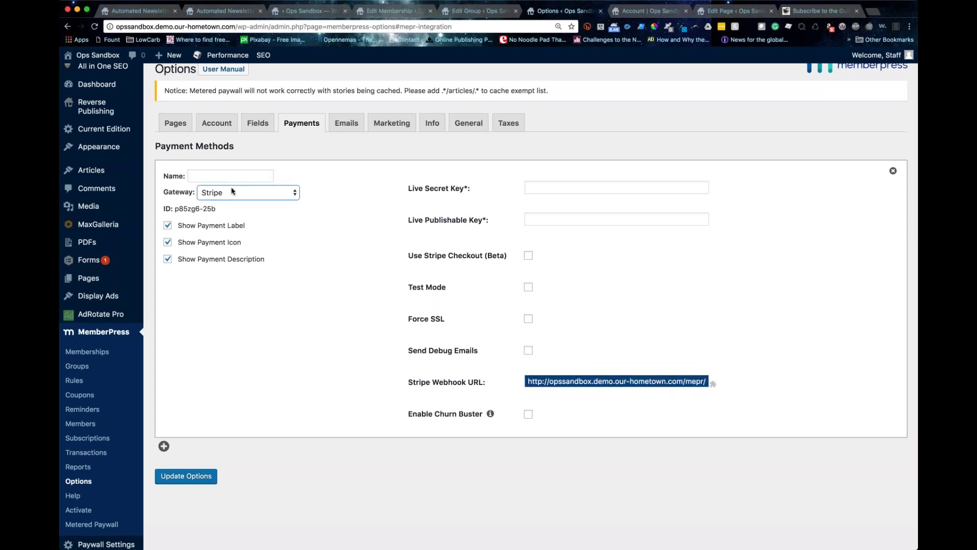
Step: Switch the payment method's gateway from Stripe to PayPal Standard
{"action": "left_click", "coordinate": [233, 187]}
{"action": "scroll", "coordinate": [233, 187], "scroll_direction": "down", "scroll_amount": 1}
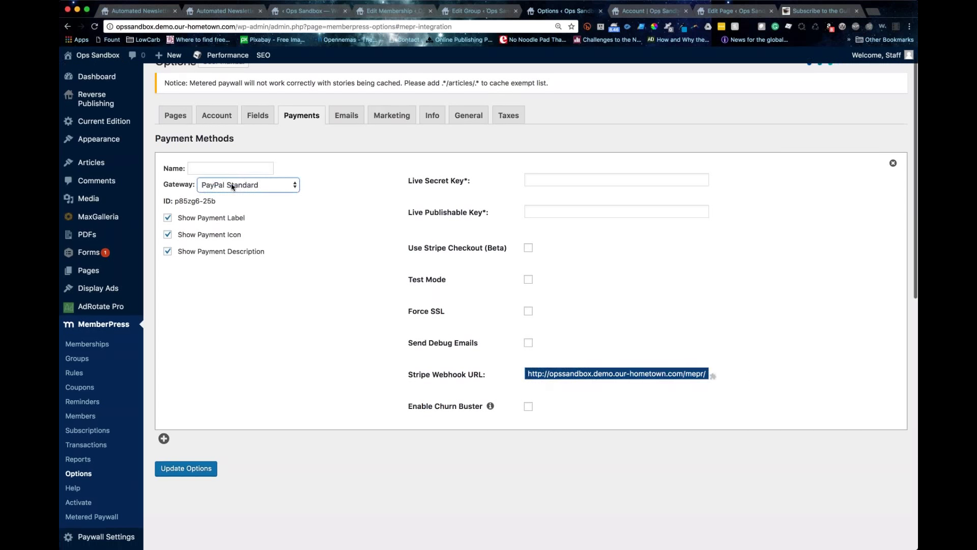
{"action": "left_click", "coordinate": [511, 166]}
{"action": "left_click_drag", "start_coordinate": [410, 241], "coordinate": [453, 266]}
Step: Inspect the full PayPal IPN URL and Return URL values for gateway p85zhj-7dd
{"action": "left_click", "coordinate": [452, 267]}
{"action": "left_click", "coordinate": [520, 261]}
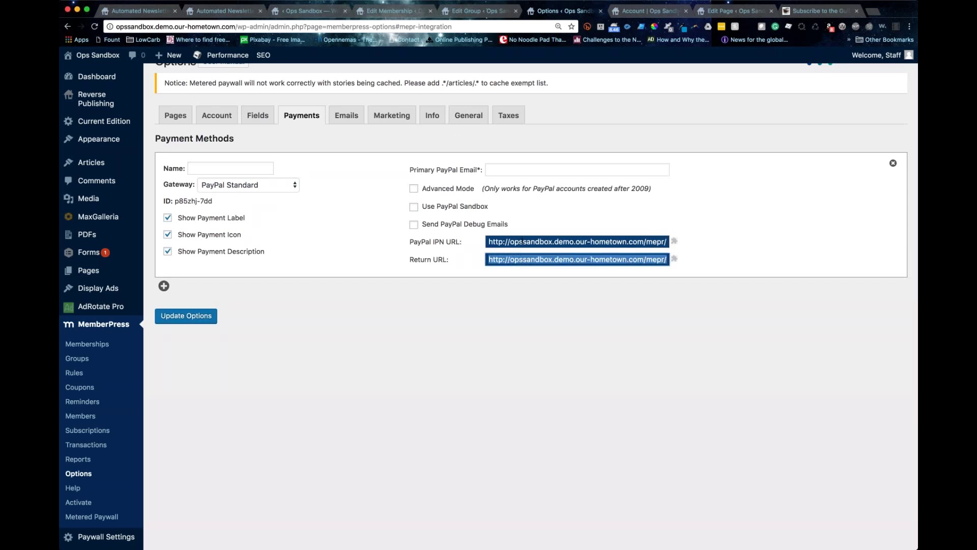
{"action": "left_click", "coordinate": [522, 241]}
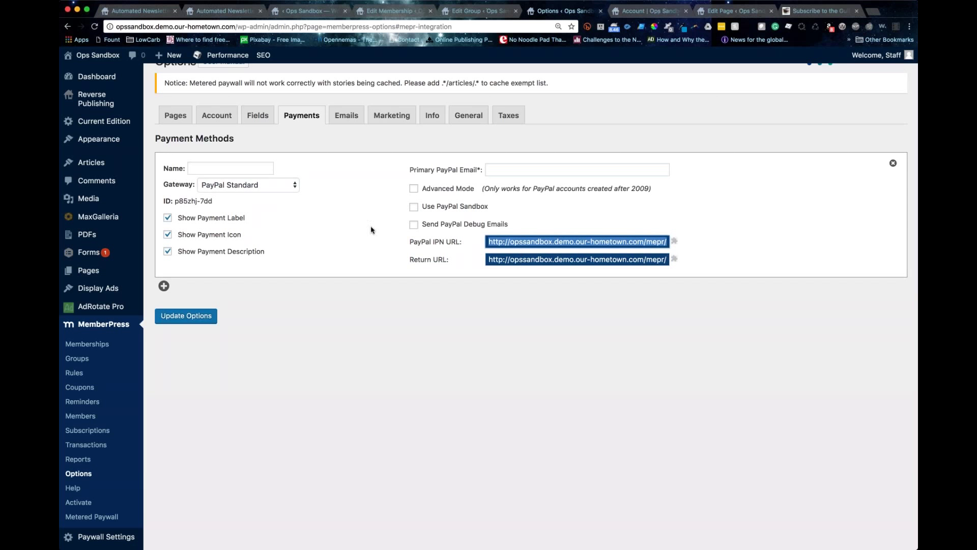
{"action": "scroll", "coordinate": [371, 230], "scroll_direction": "up", "scroll_amount": 1}
{"action": "scroll", "coordinate": [372, 230], "scroll_direction": "down", "scroll_amount": 1}
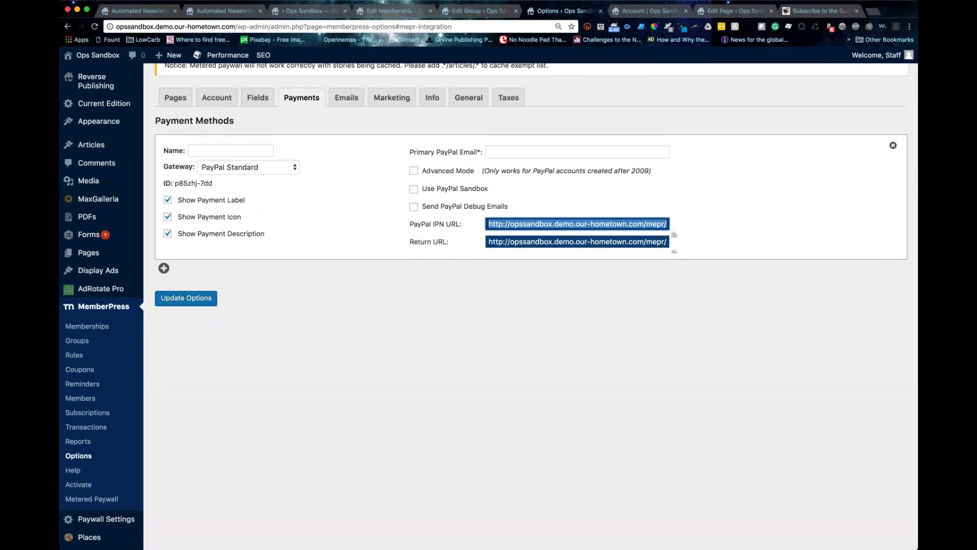
{"action": "left_click", "coordinate": [543, 226]}
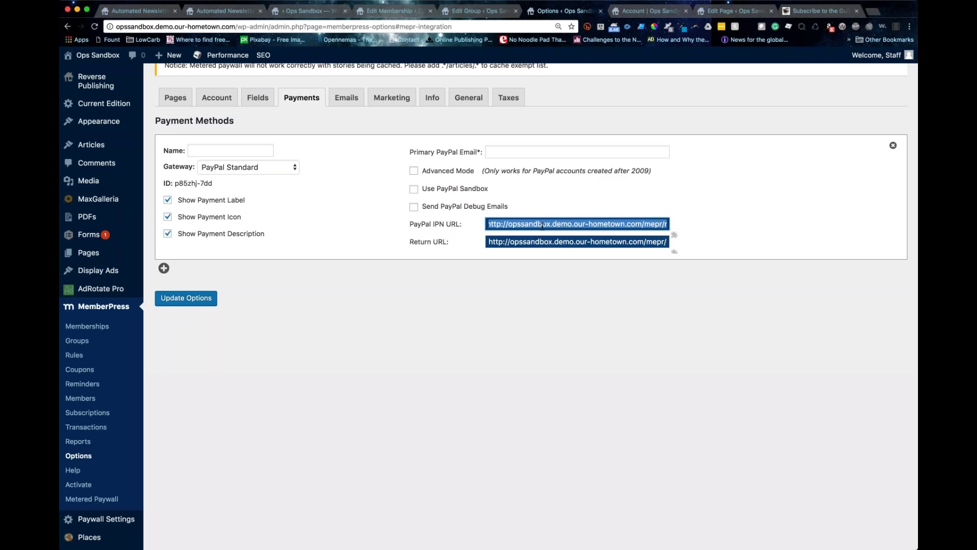
{"action": "left_click", "coordinate": [314, 128]}
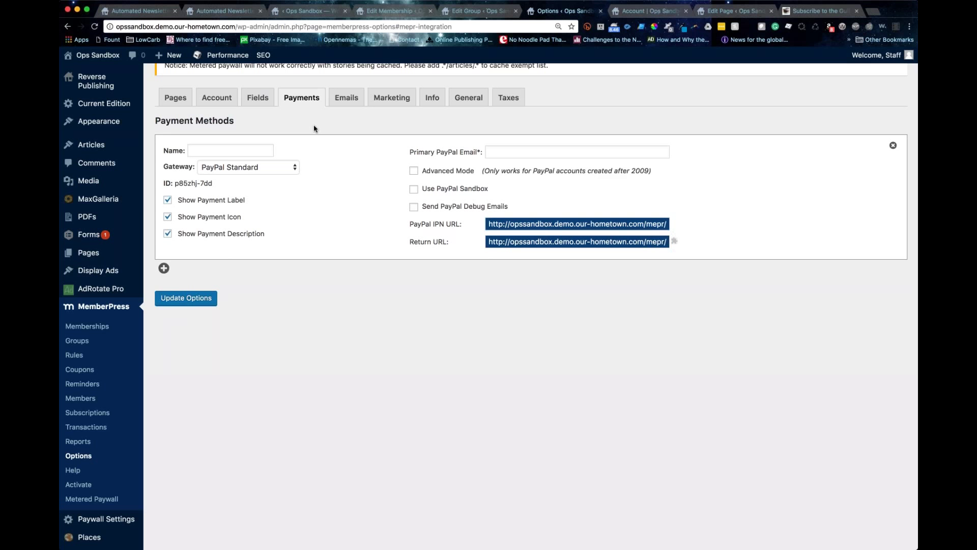
{"action": "scroll", "coordinate": [311, 130], "scroll_direction": "up", "scroll_amount": 1}
{"action": "scroll", "coordinate": [321, 121], "scroll_direction": "up", "scroll_amount": 1}
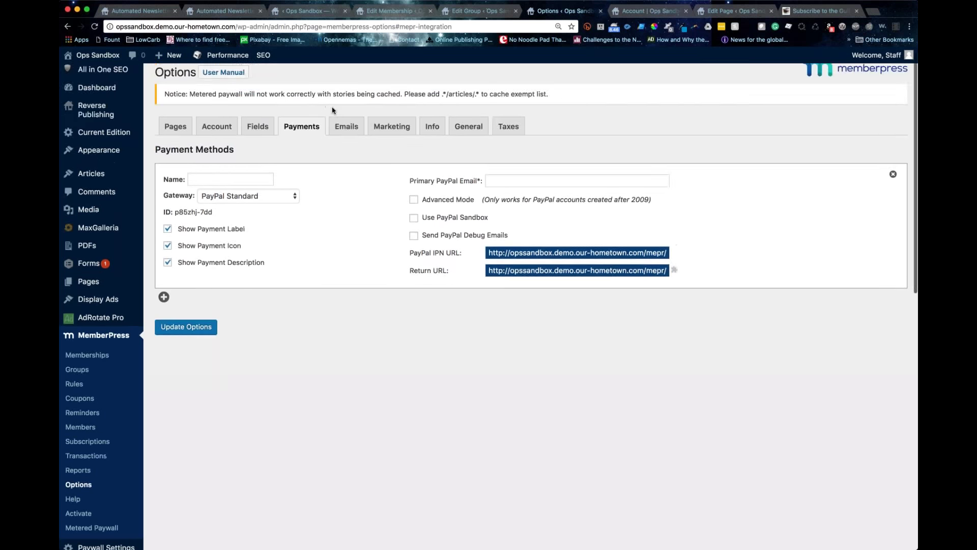
{"action": "left_click", "coordinate": [347, 126]}
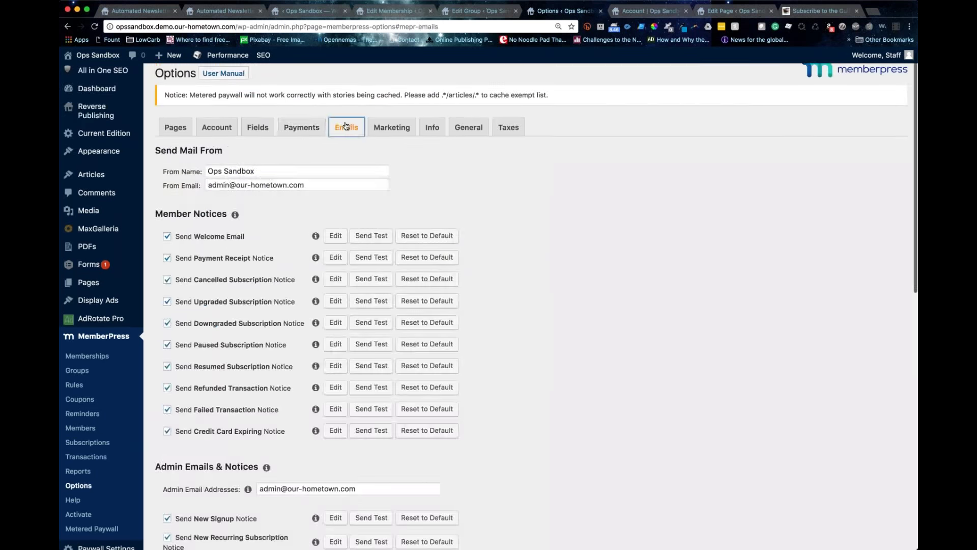
{"action": "scroll", "coordinate": [345, 126], "scroll_direction": "down", "scroll_amount": 2}
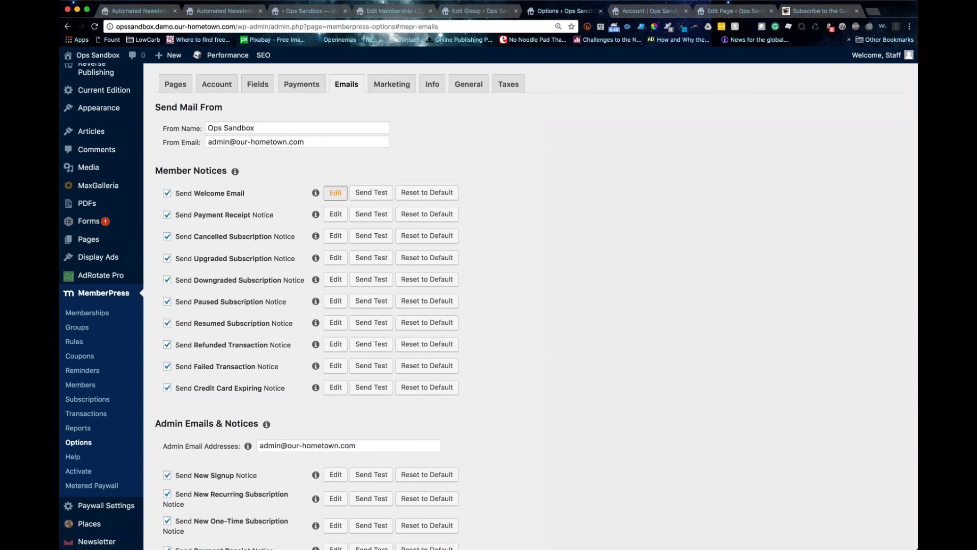
{"action": "left_click", "coordinate": [335, 192]}
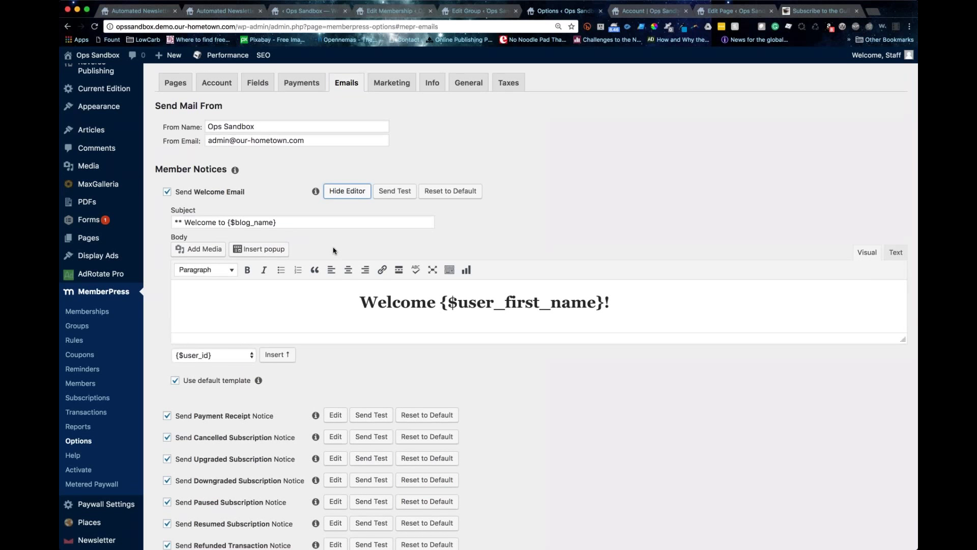
{"action": "scroll", "coordinate": [334, 251], "scroll_direction": "down", "scroll_amount": 1}
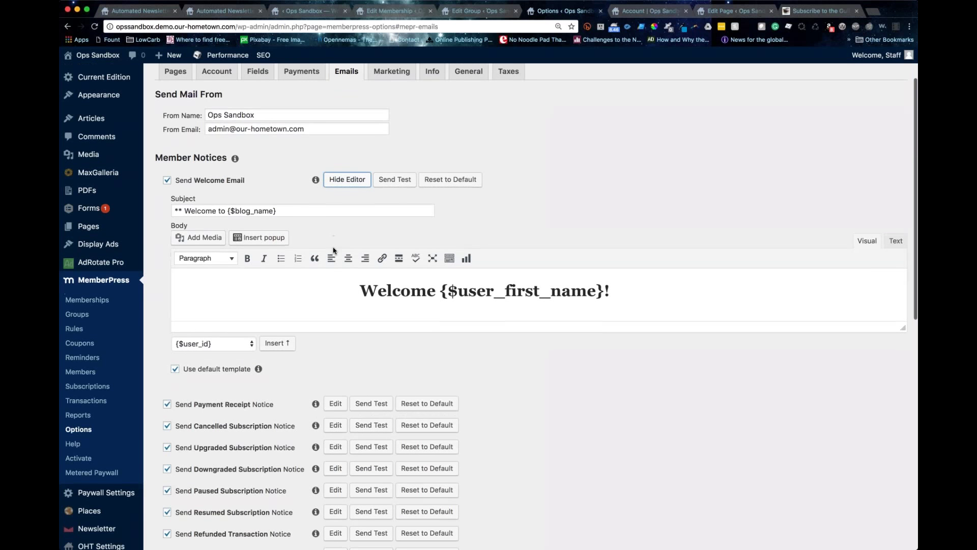
{"action": "scroll", "coordinate": [333, 251], "scroll_direction": "down", "scroll_amount": 3}
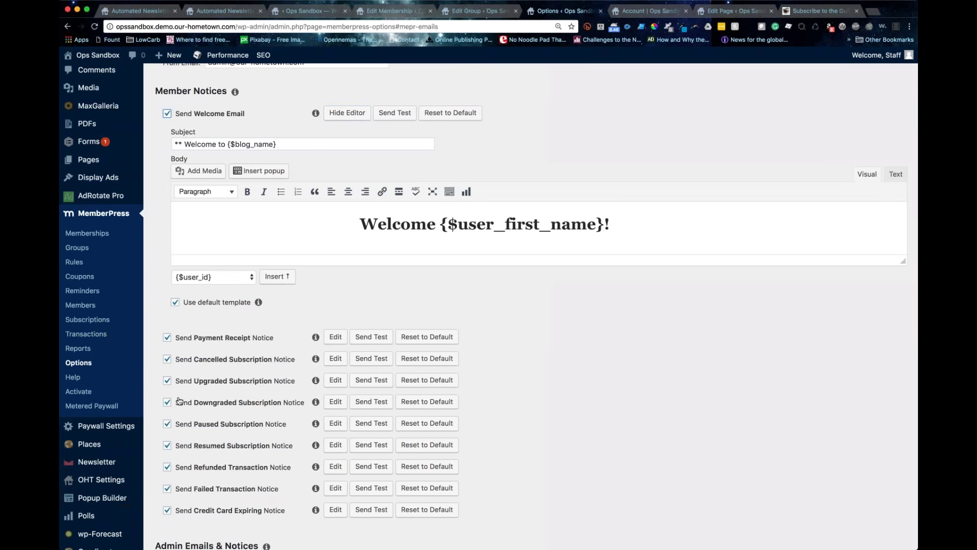
{"action": "scroll", "coordinate": [179, 401], "scroll_direction": "down", "scroll_amount": 4}
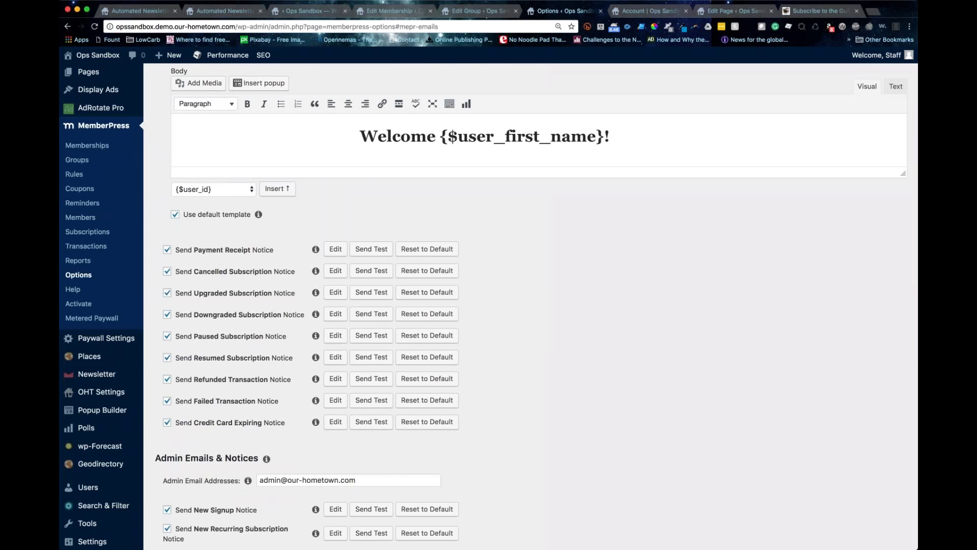
{"action": "scroll", "coordinate": [488, 305], "scroll_direction": "down", "scroll_amount": 10}
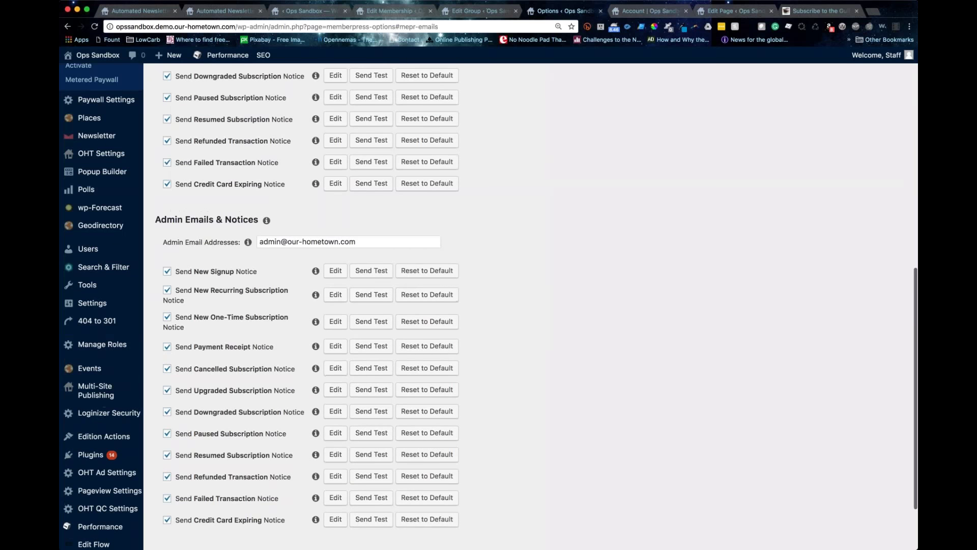
{"action": "scroll", "coordinate": [258, 193], "scroll_direction": "down", "scroll_amount": 2}
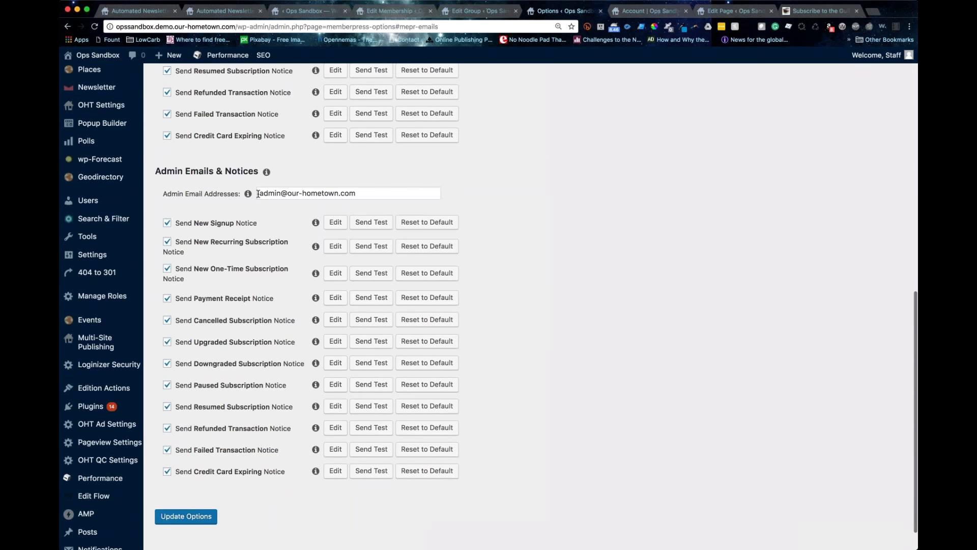
{"action": "triple_click", "coordinate": [259, 194]}
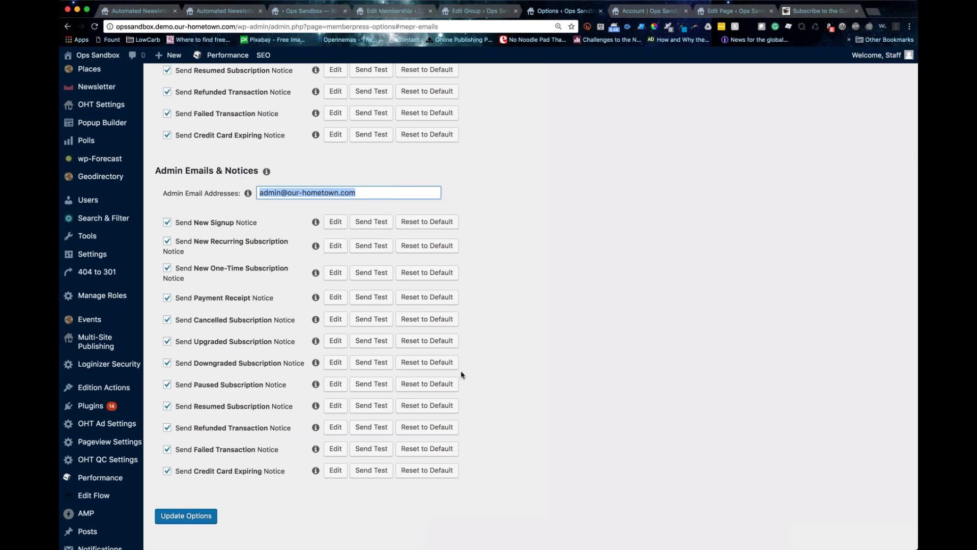
{"action": "scroll", "coordinate": [462, 375], "scroll_direction": "up", "scroll_amount": 4}
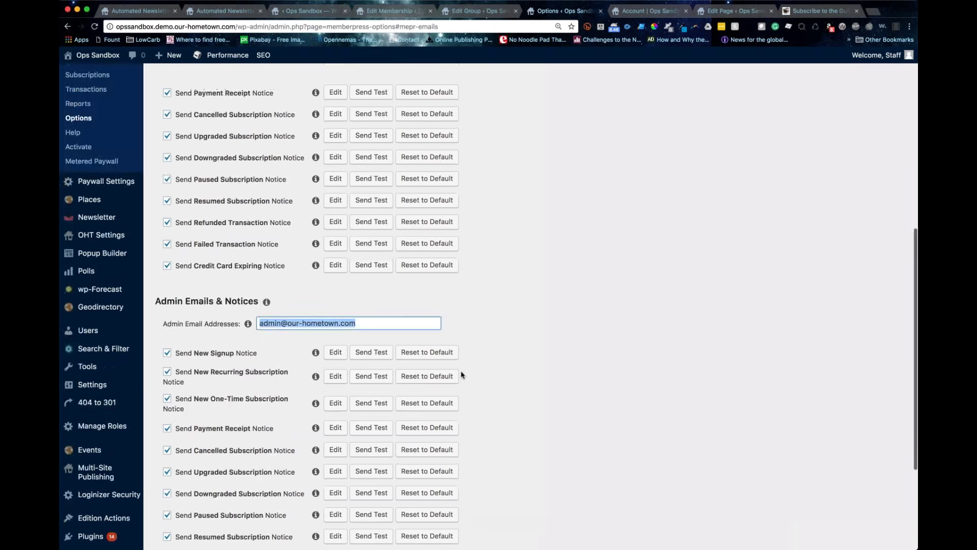
{"action": "scroll", "coordinate": [461, 375], "scroll_direction": "up", "scroll_amount": 10}
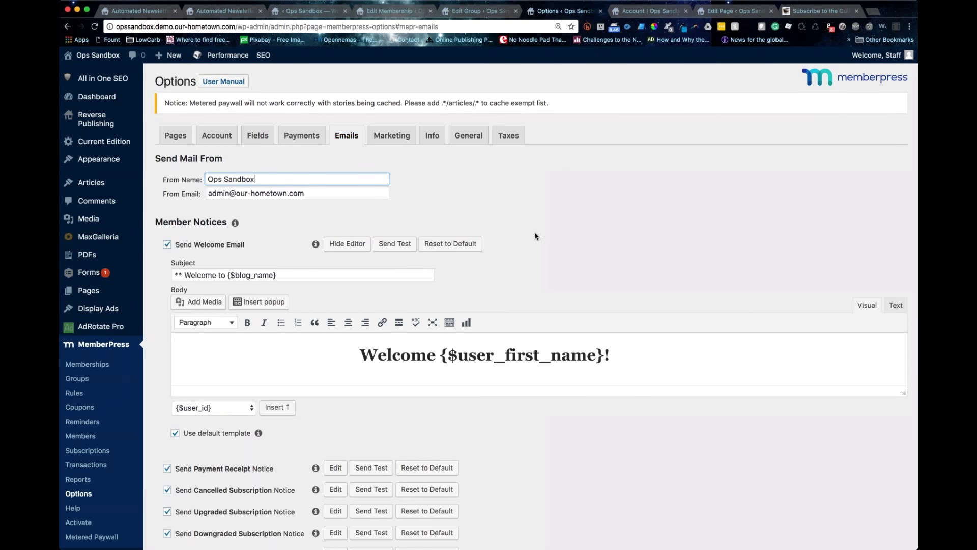
Step: Browse the Marketing, Info and General tabs of MemberPress Options
{"action": "left_click", "coordinate": [392, 136]}
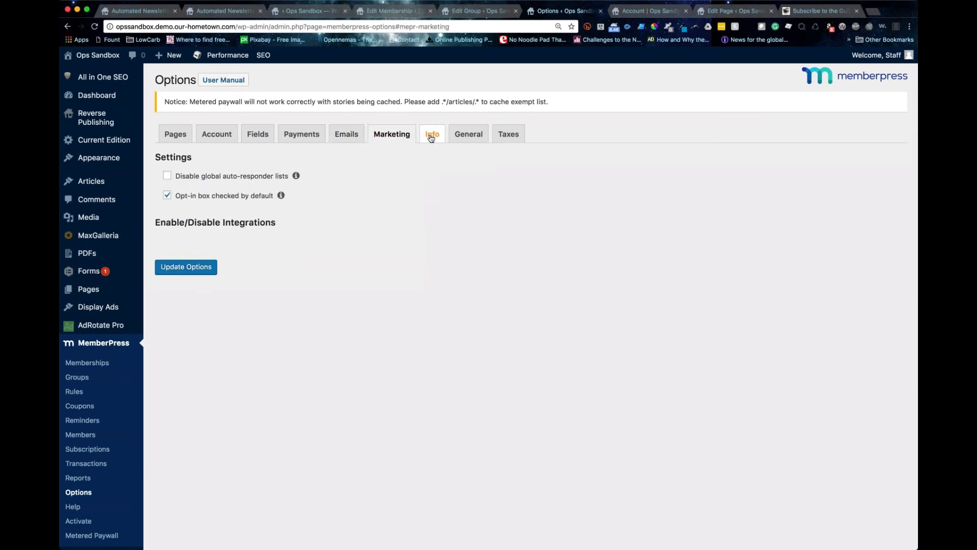
{"action": "scroll", "coordinate": [431, 138], "scroll_direction": "up", "scroll_amount": 1}
{"action": "left_click", "coordinate": [431, 137]}
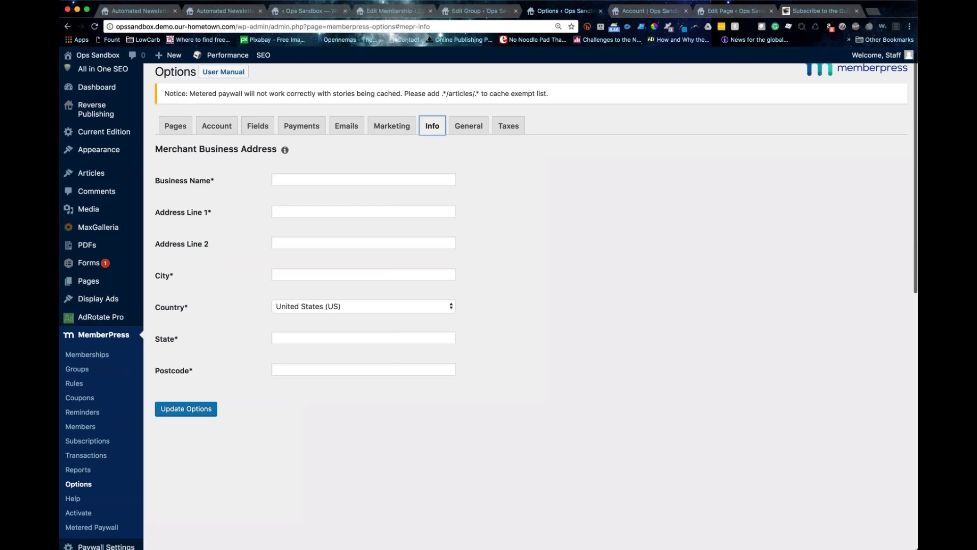
{"action": "left_click", "coordinate": [477, 123]}
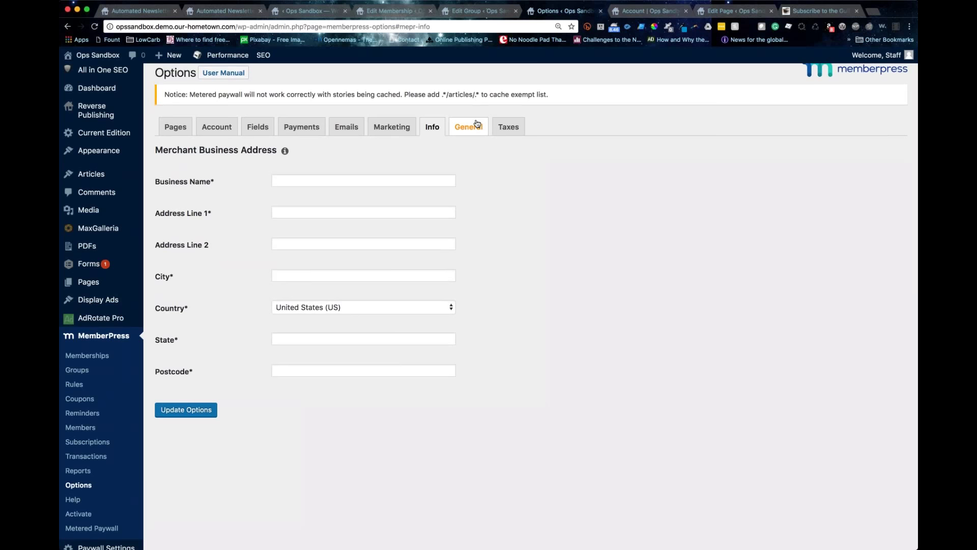
{"action": "left_click", "coordinate": [478, 124]}
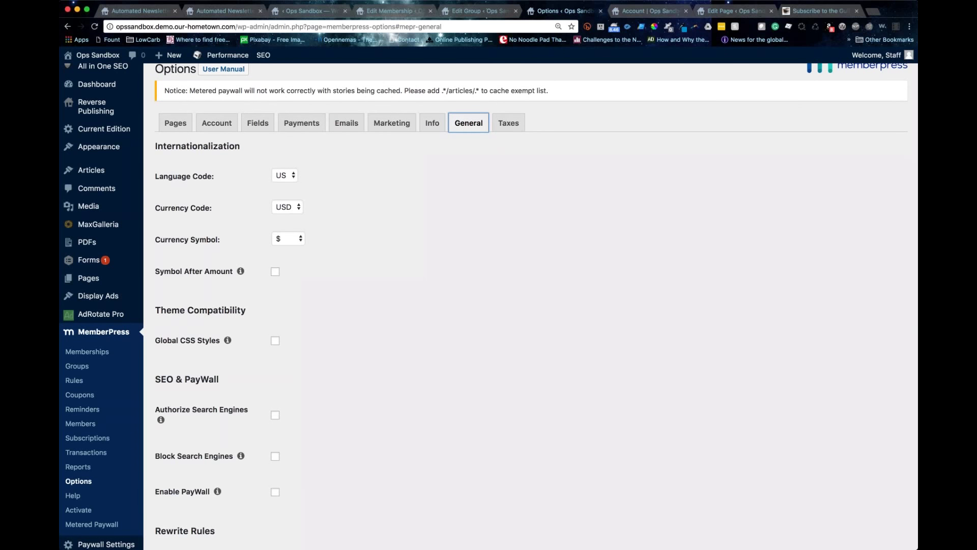
Step: Check the Taxes tab, then open the Pages settings for reserved pages and unauthorized access
{"action": "scroll", "coordinate": [220, 327], "scroll_direction": "down", "scroll_amount": 7}
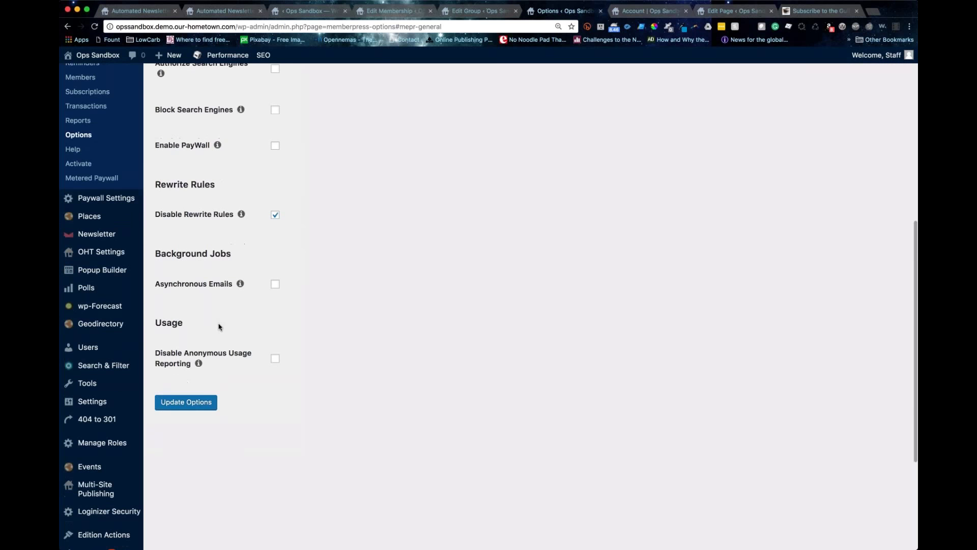
{"action": "scroll", "coordinate": [220, 326], "scroll_direction": "up", "scroll_amount": 7}
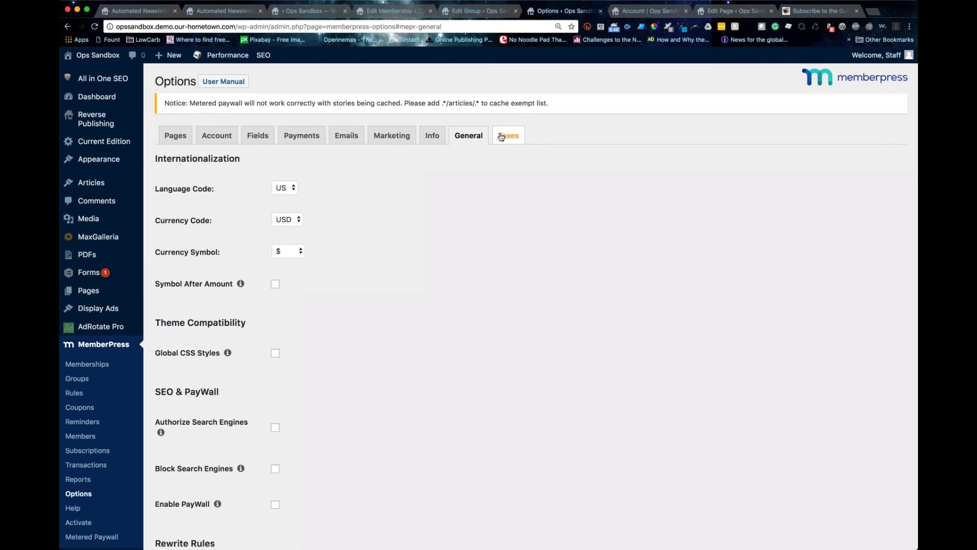
{"action": "left_click", "coordinate": [501, 136]}
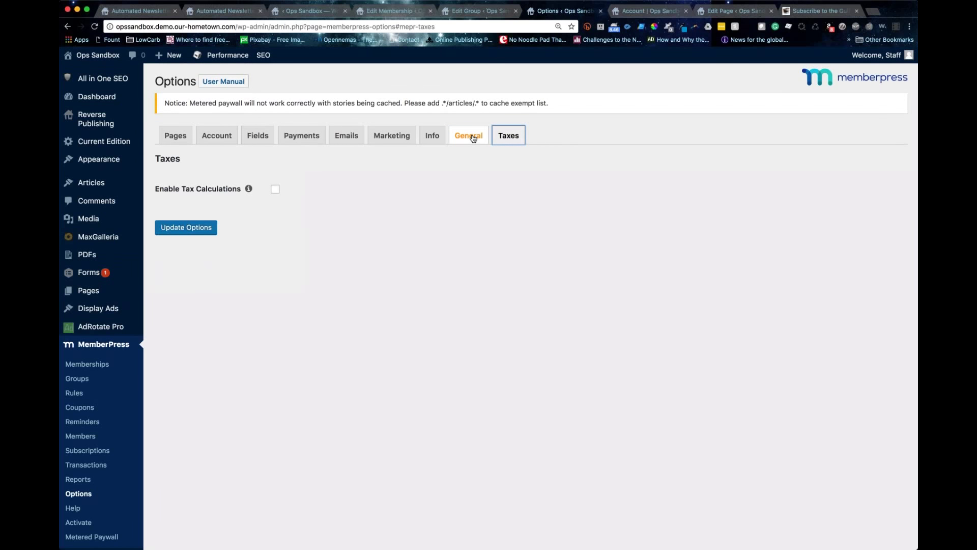
{"action": "left_click", "coordinate": [473, 138]}
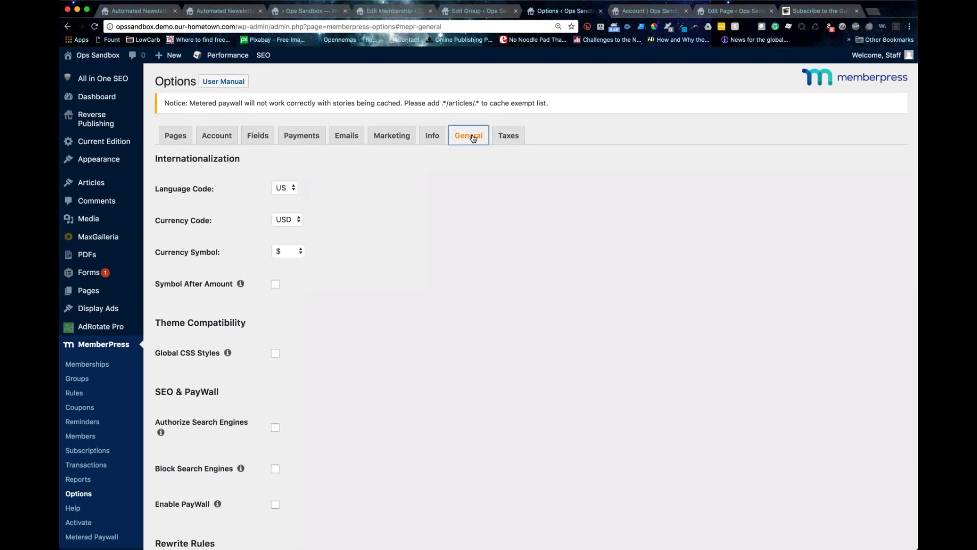
{"action": "left_click", "coordinate": [173, 137]}
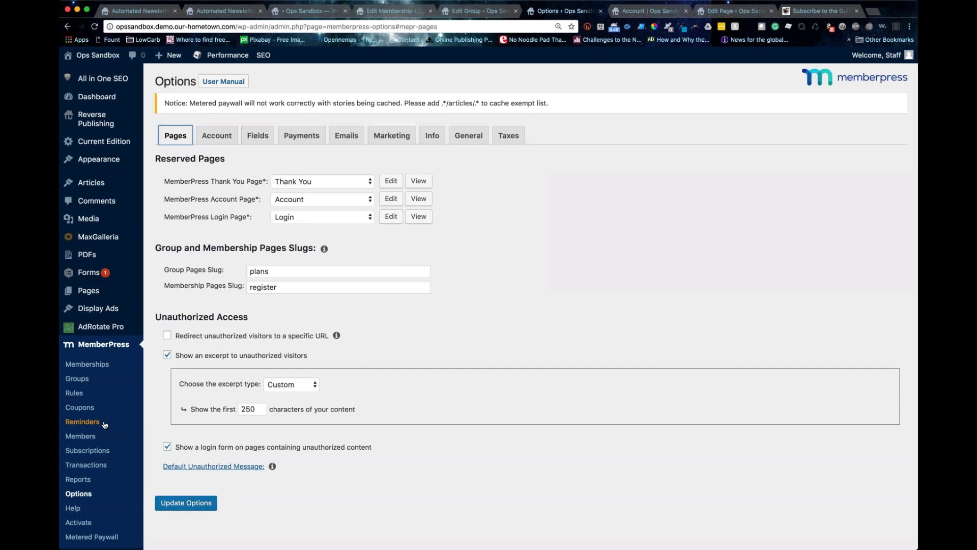
{"action": "scroll", "coordinate": [104, 425], "scroll_direction": "down", "scroll_amount": 1}
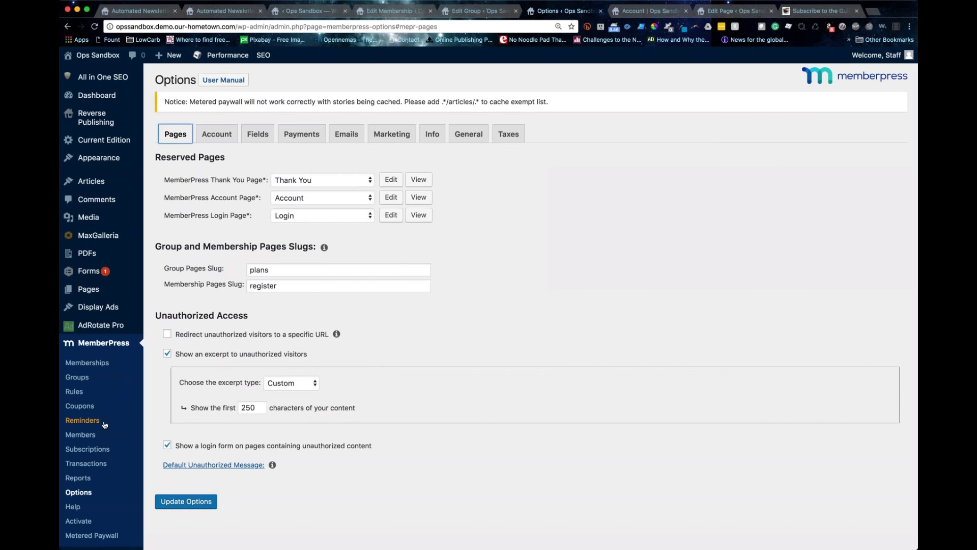
Step: Open the Metered Paywall settings and review the 30-day, 5-article limits
{"action": "scroll", "coordinate": [105, 424], "scroll_direction": "down", "scroll_amount": 2}
{"action": "left_click", "coordinate": [92, 502]}
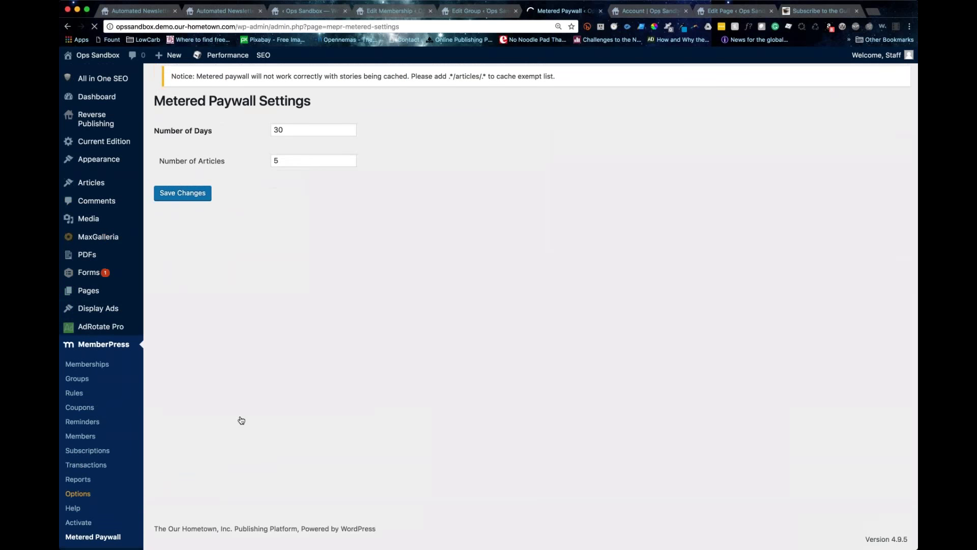
{"action": "key", "text": "super+a"}
{"action": "scroll", "coordinate": [529, 305], "scroll_direction": "down", "scroll_amount": 1}
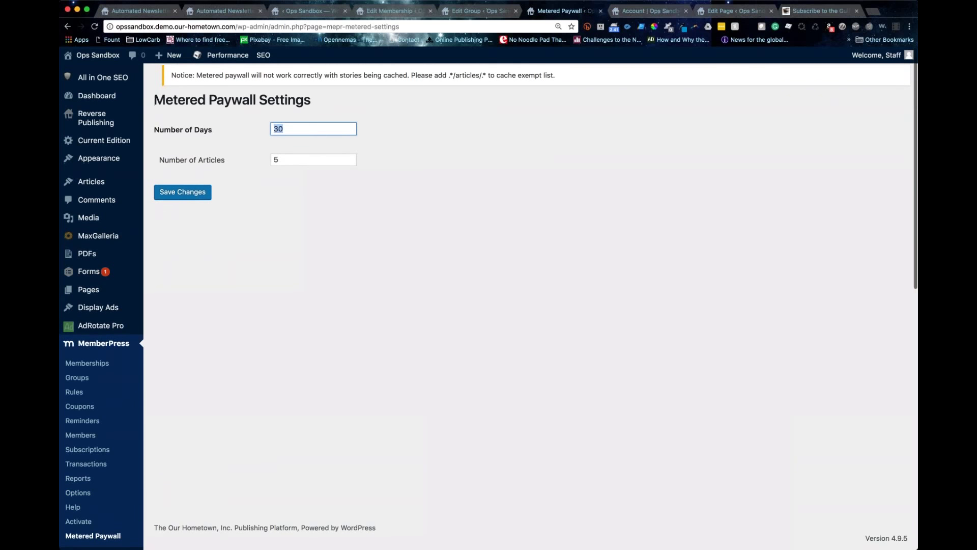
{"action": "scroll", "coordinate": [240, 156], "scroll_direction": "down", "scroll_amount": 1}
{"action": "scroll", "coordinate": [237, 168], "scroll_direction": "up", "scroll_amount": 1}
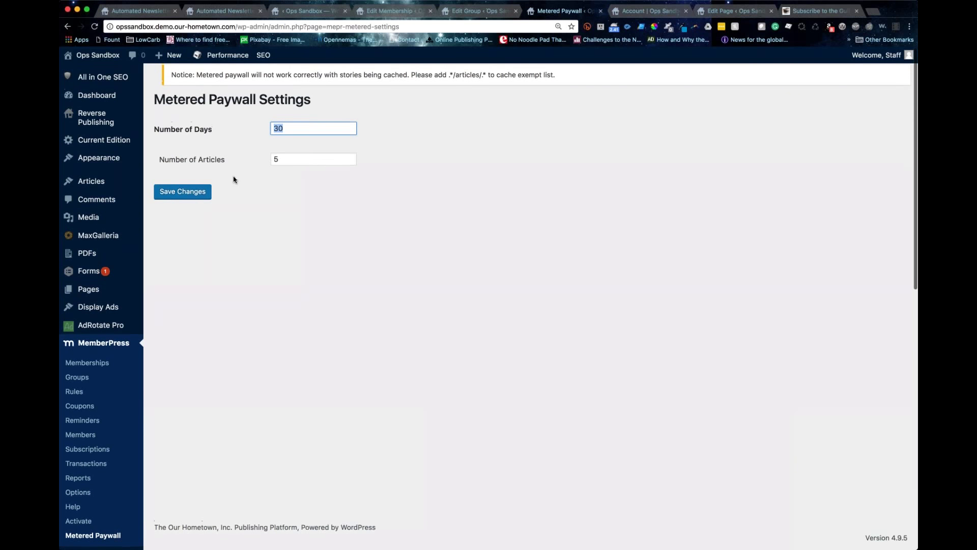
{"action": "key", "text": "Tab"}
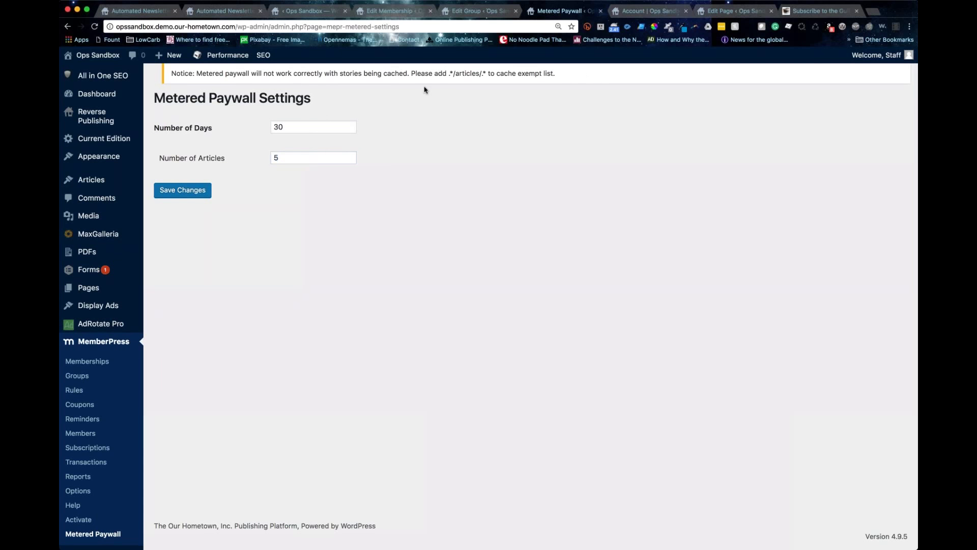
Step: Select the .*/articles/.* cache-exempt pattern in the notice to copy it
{"action": "left_click_drag", "start_coordinate": [448, 73], "coordinate": [487, 72]}
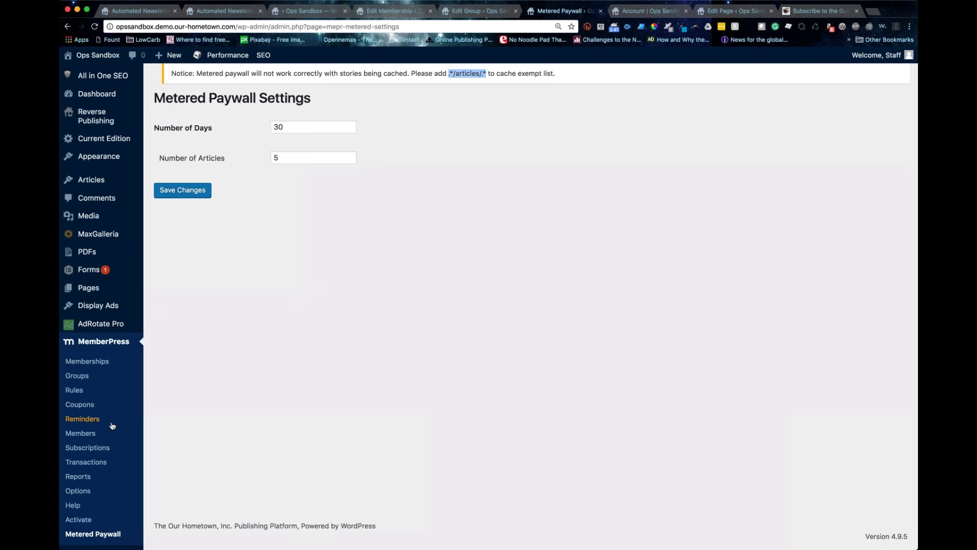
{"action": "scroll", "coordinate": [112, 426], "scroll_direction": "down", "scroll_amount": 5}
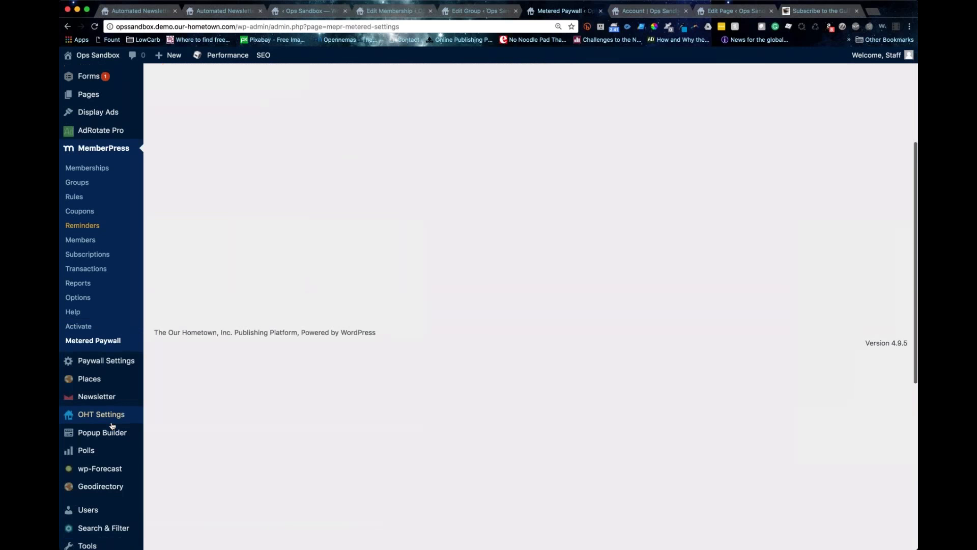
{"action": "scroll", "coordinate": [109, 430], "scroll_direction": "up", "scroll_amount": 5}
{"action": "left_click", "coordinate": [340, 72]}
{"action": "left_click_drag", "start_coordinate": [448, 76], "coordinate": [487, 78]}
{"action": "key", "text": "super+c"}
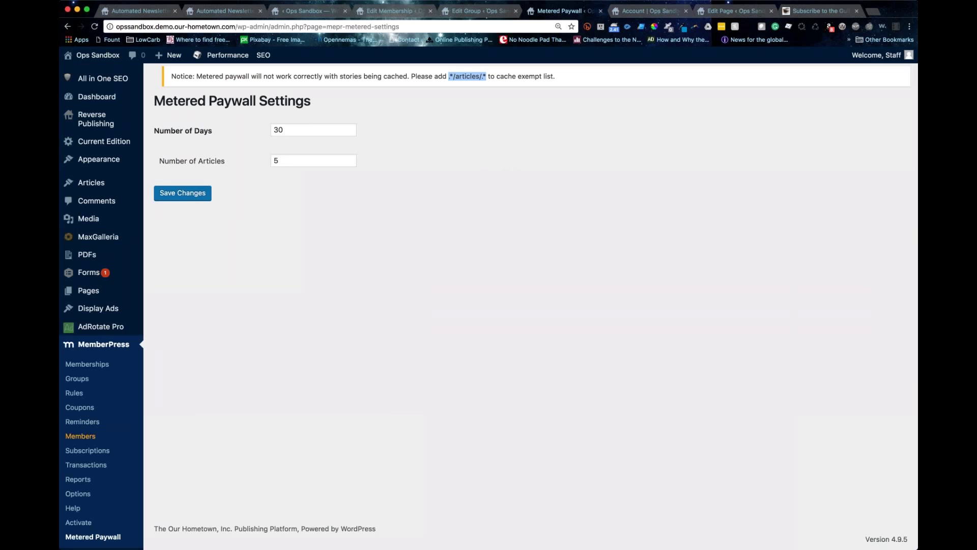
{"action": "scroll", "coordinate": [102, 255], "scroll_direction": "down", "scroll_amount": 10}
{"action": "mouse_move", "coordinate": [101, 89]}
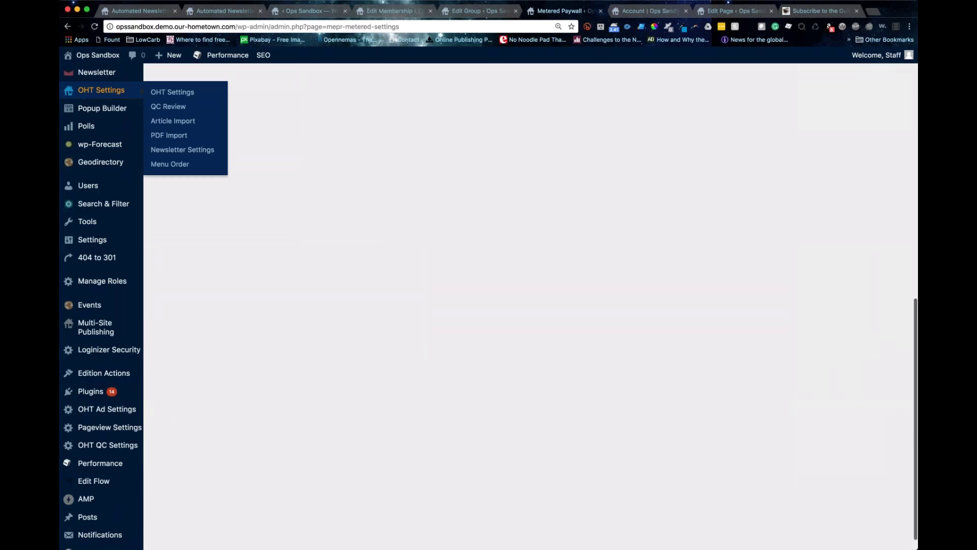
{"action": "scroll", "coordinate": [128, 440], "scroll_direction": "down", "scroll_amount": 2}
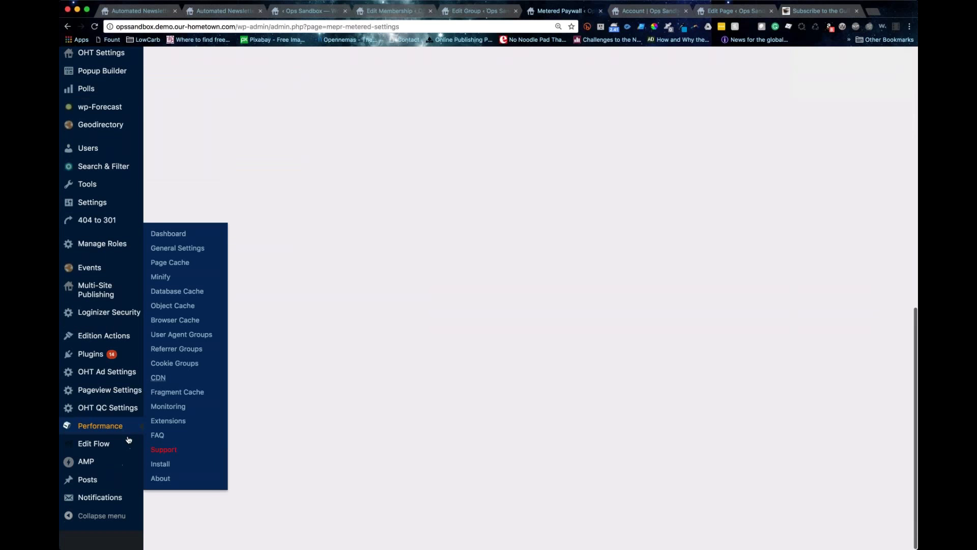
{"action": "scroll", "coordinate": [109, 448], "scroll_direction": "up", "scroll_amount": 1}
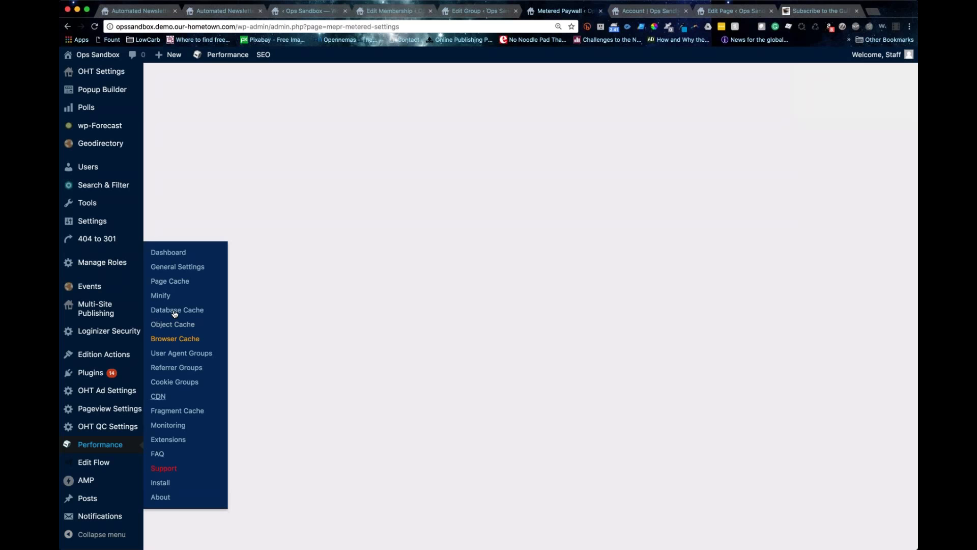
{"action": "left_click", "coordinate": [170, 283]}
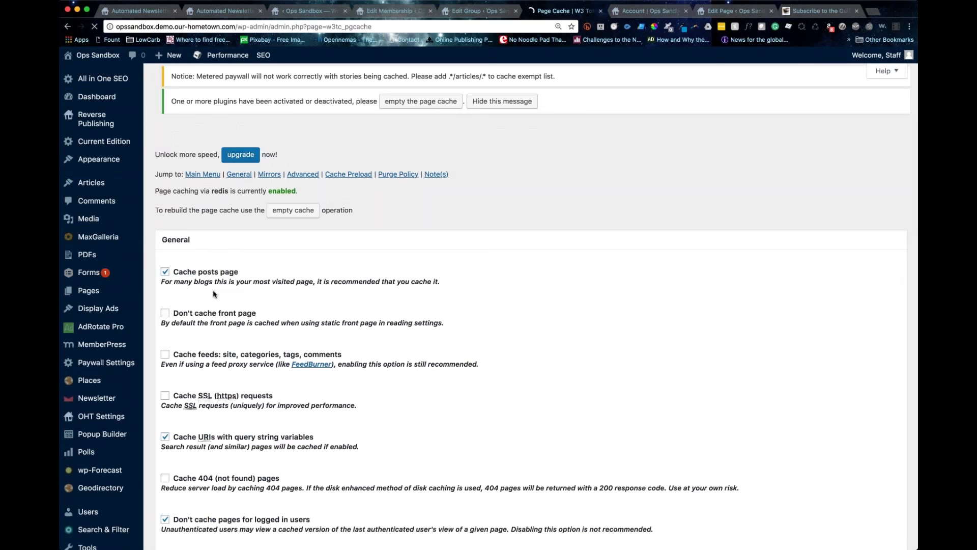
{"action": "scroll", "coordinate": [306, 255], "scroll_direction": "down", "scroll_amount": 20}
{"action": "left_click", "coordinate": [394, 234]}
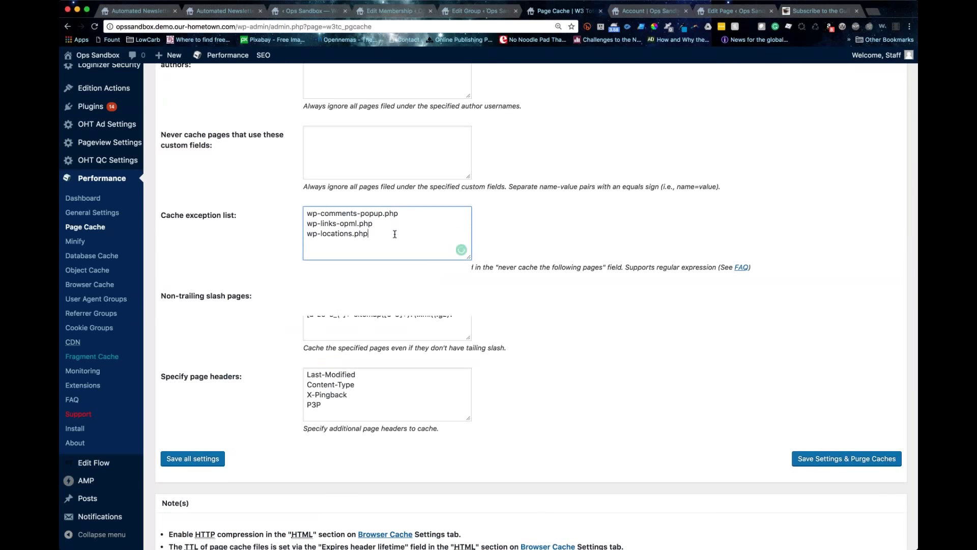
{"action": "scroll", "coordinate": [395, 235], "scroll_direction": "up", "scroll_amount": 3}
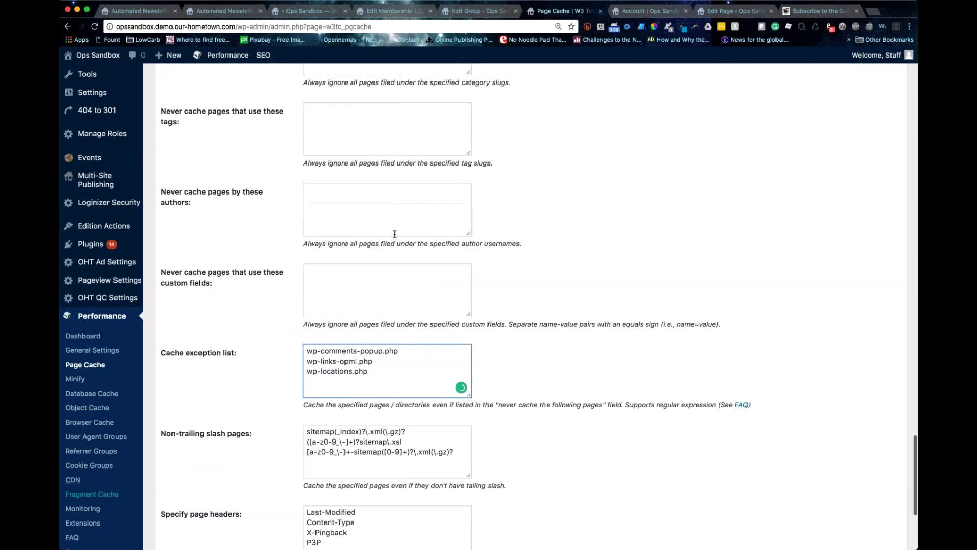
{"action": "scroll", "coordinate": [395, 234], "scroll_direction": "up", "scroll_amount": 5}
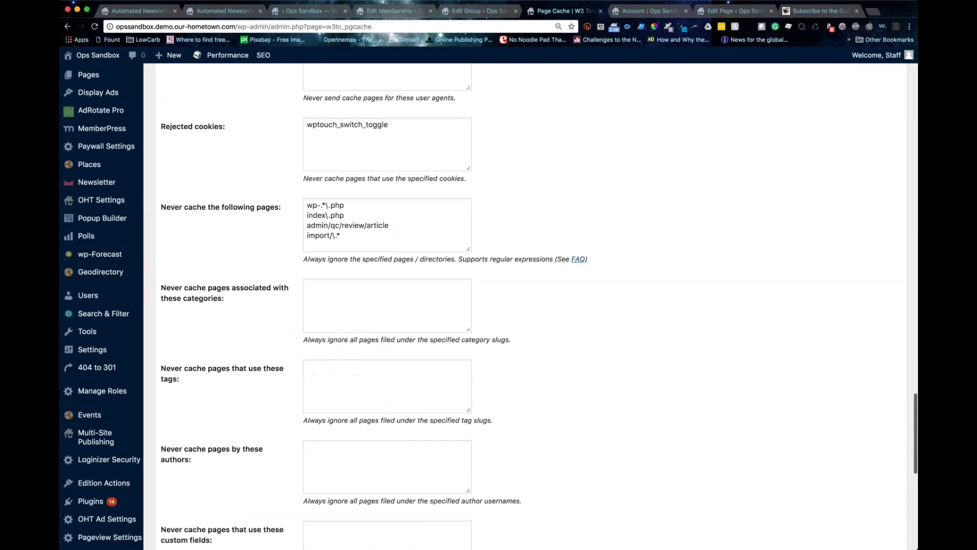
{"action": "scroll", "coordinate": [529, 305], "scroll_direction": "up", "scroll_amount": 6}
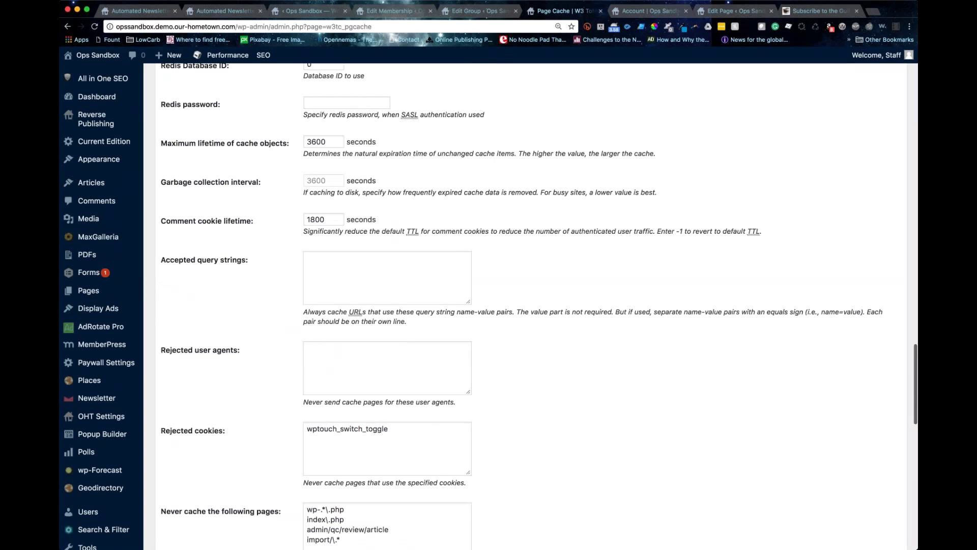
{"action": "key", "text": "Return"}
{"action": "key", "text": "super+v"}
{"action": "left_click", "coordinate": [188, 511]}
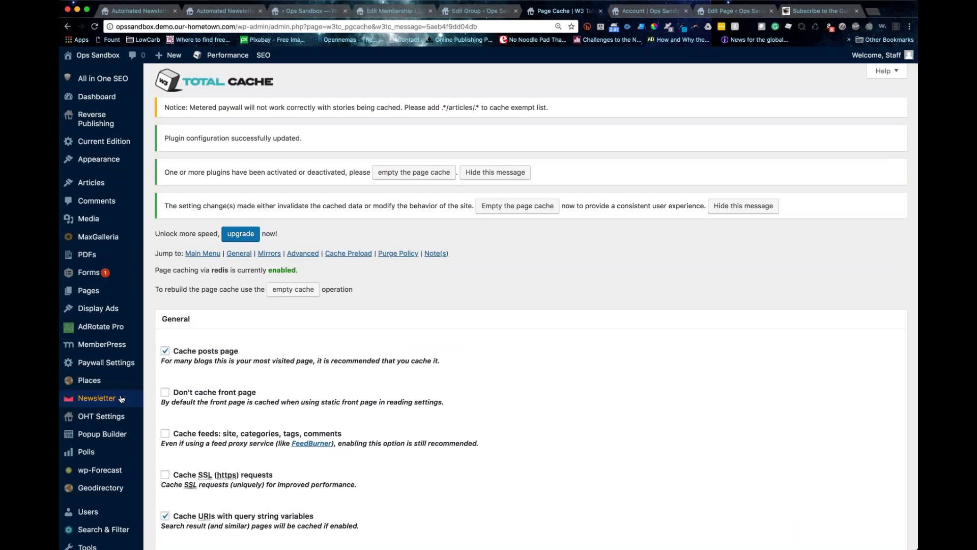
{"action": "mouse_move", "coordinate": [120, 398]}
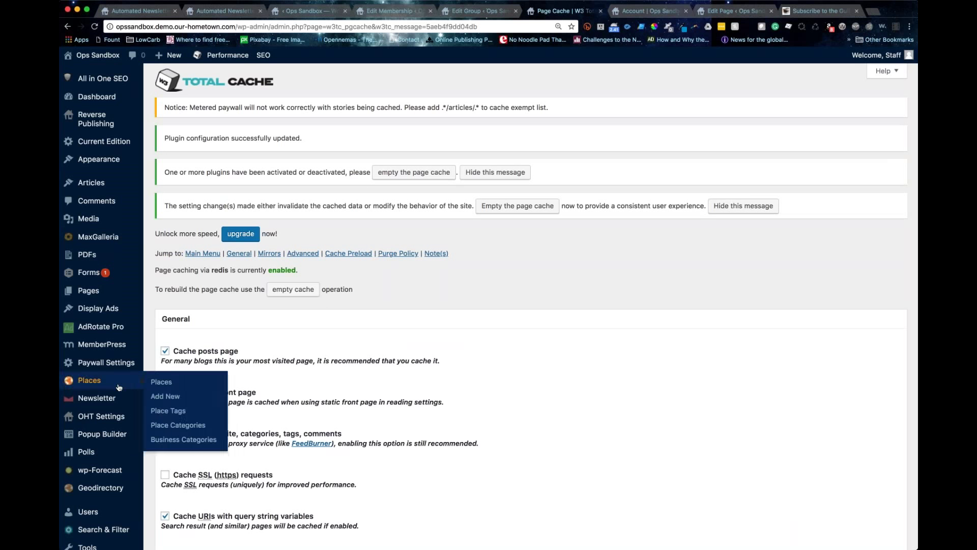
{"action": "scroll", "coordinate": [122, 386], "scroll_direction": "down", "scroll_amount": 1}
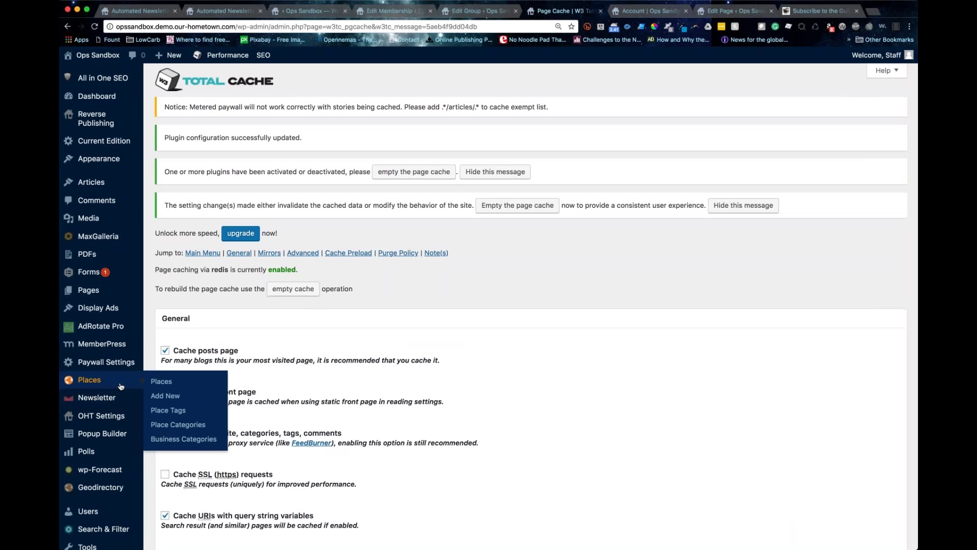
{"action": "scroll", "coordinate": [121, 386], "scroll_direction": "down", "scroll_amount": 15}
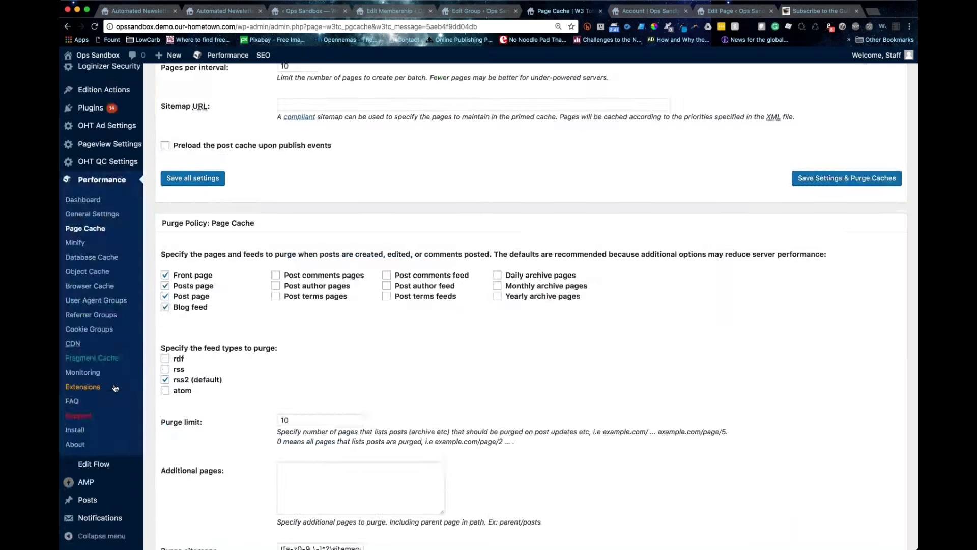
{"action": "scroll", "coordinate": [115, 388], "scroll_direction": "down", "scroll_amount": 2}
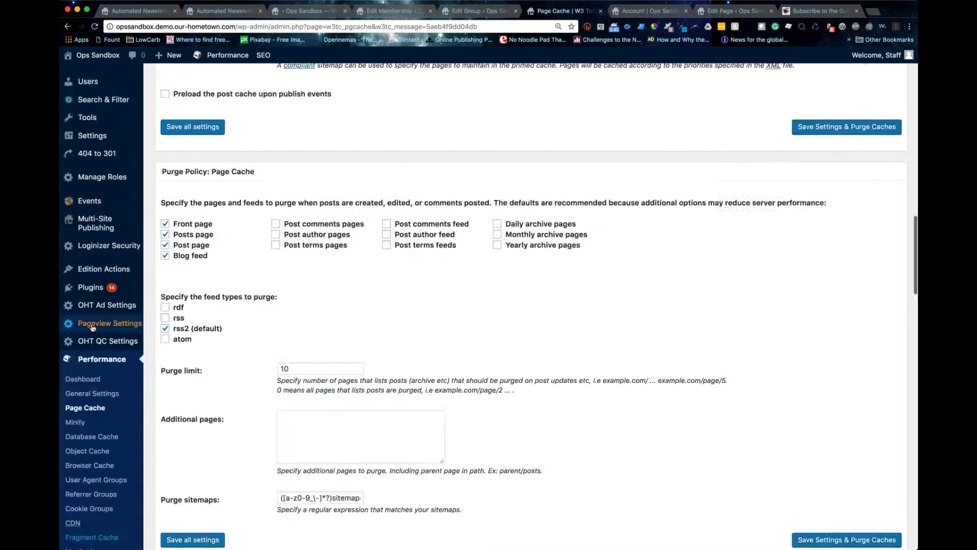
{"action": "scroll", "coordinate": [92, 327], "scroll_direction": "down", "scroll_amount": 5}
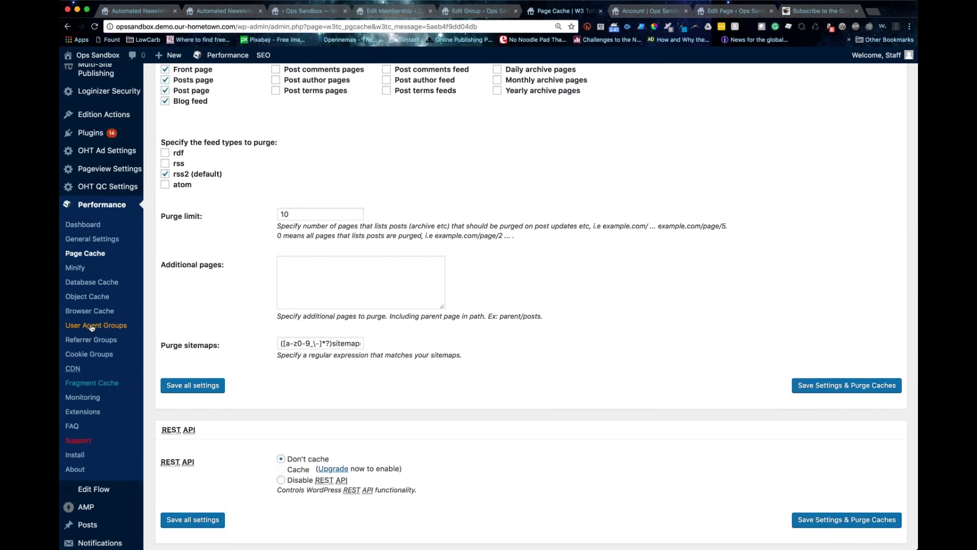
{"action": "scroll", "coordinate": [92, 327], "scroll_direction": "up", "scroll_amount": 10}
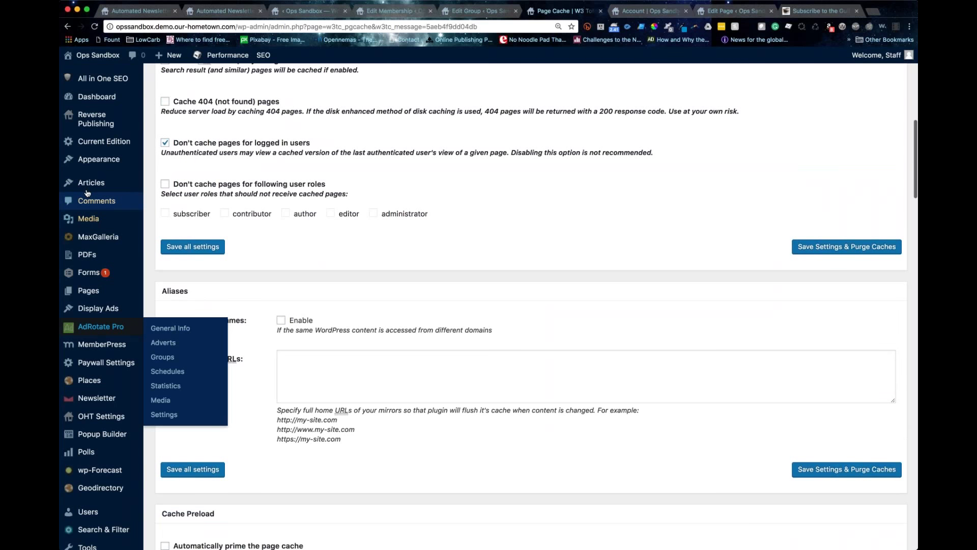
{"action": "mouse_move", "coordinate": [87, 184]}
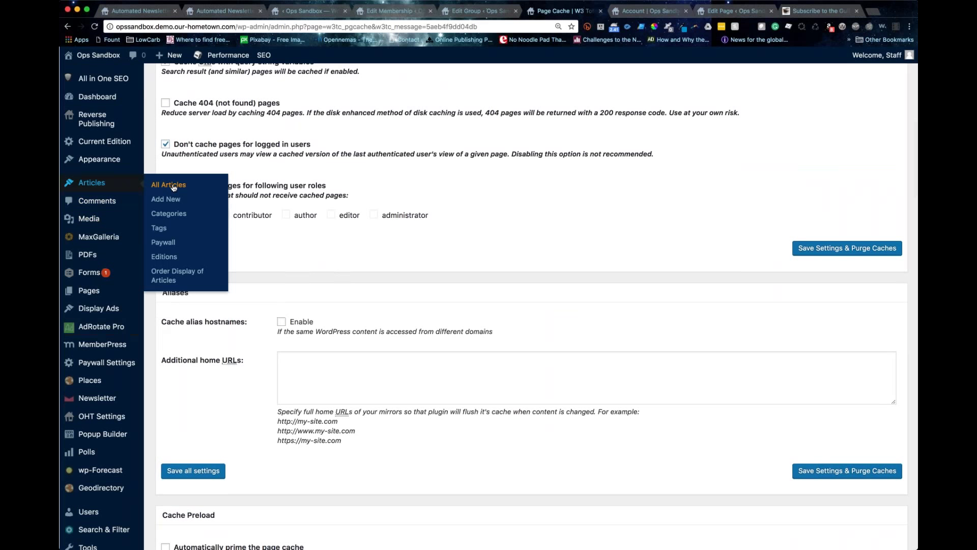
Step: Filter All Articles to show all periods instead of the last 90 days
{"action": "left_click", "coordinate": [173, 188]}
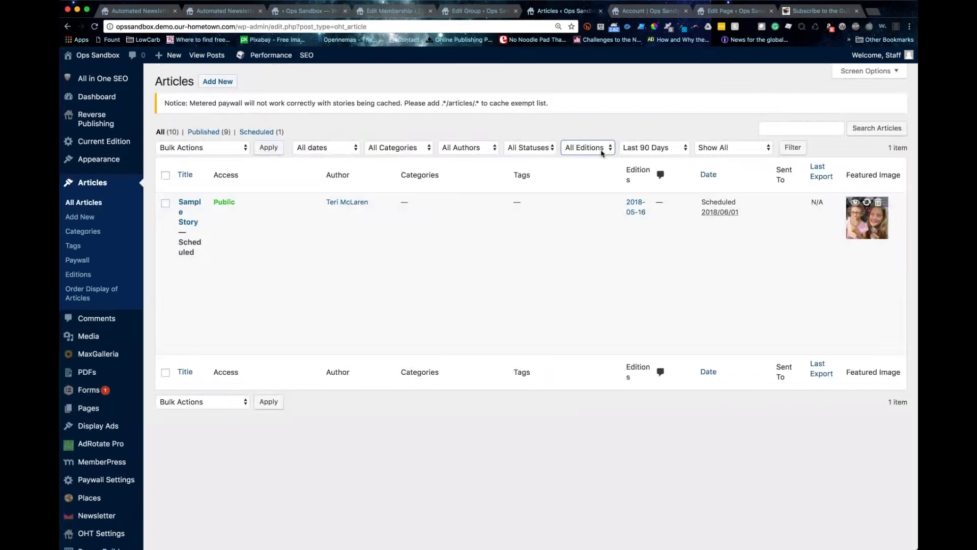
{"action": "key", "text": "Tab"}
{"action": "key", "text": "Down"}
{"action": "key", "text": "Tab"}
{"action": "key", "text": "Return"}
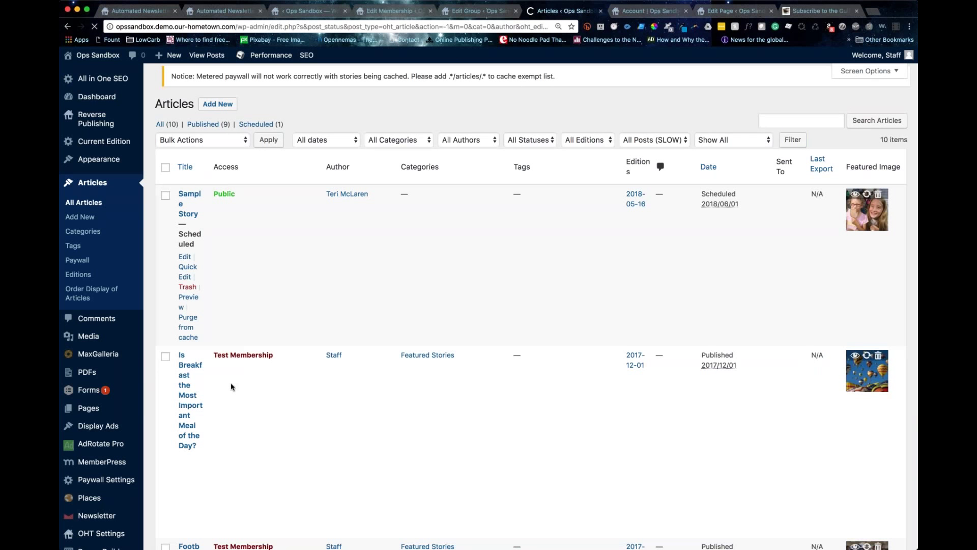
Step: Review the articles list, highlighting the breakfast article's Test Membership access label
{"action": "scroll", "coordinate": [239, 381], "scroll_direction": "down", "scroll_amount": 2}
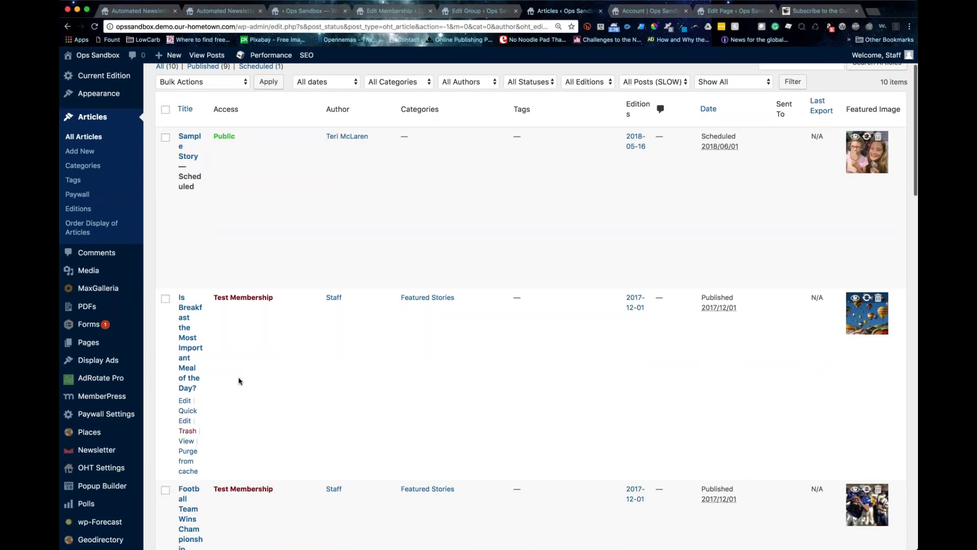
{"action": "scroll", "coordinate": [239, 381], "scroll_direction": "down", "scroll_amount": 3}
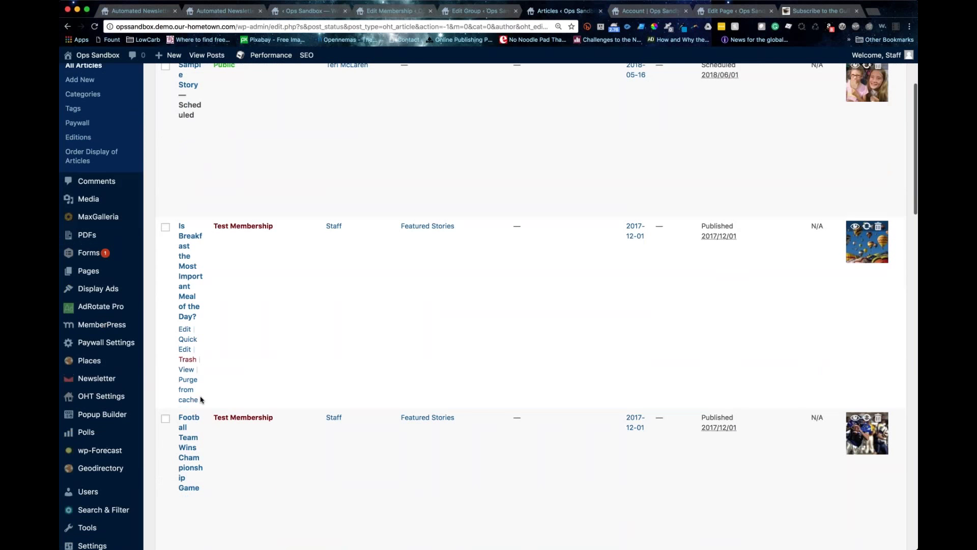
{"action": "scroll", "coordinate": [202, 400], "scroll_direction": "up", "scroll_amount": 4}
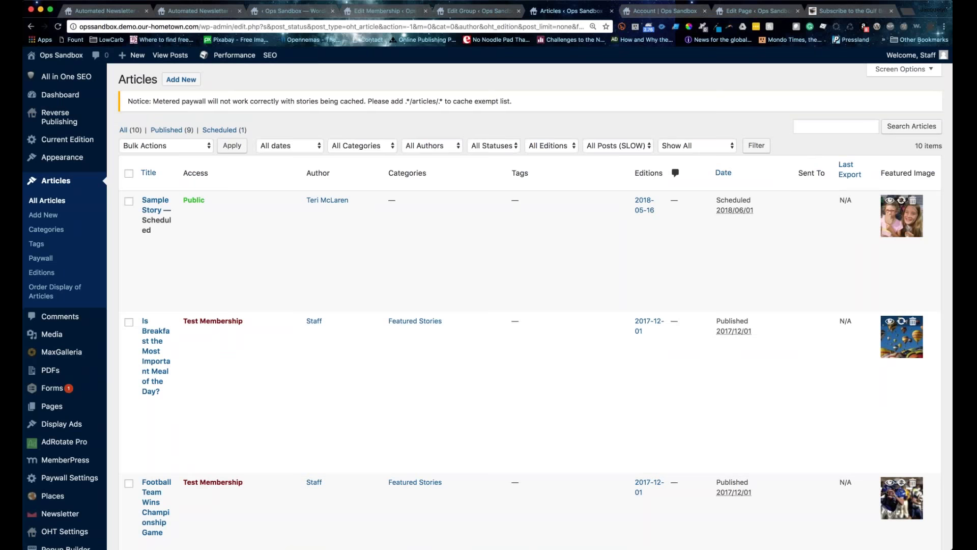
{"action": "scroll", "coordinate": [252, 330], "scroll_direction": "down", "scroll_amount": 2}
{"action": "left_click_drag", "start_coordinate": [182, 235], "coordinate": [252, 245]}
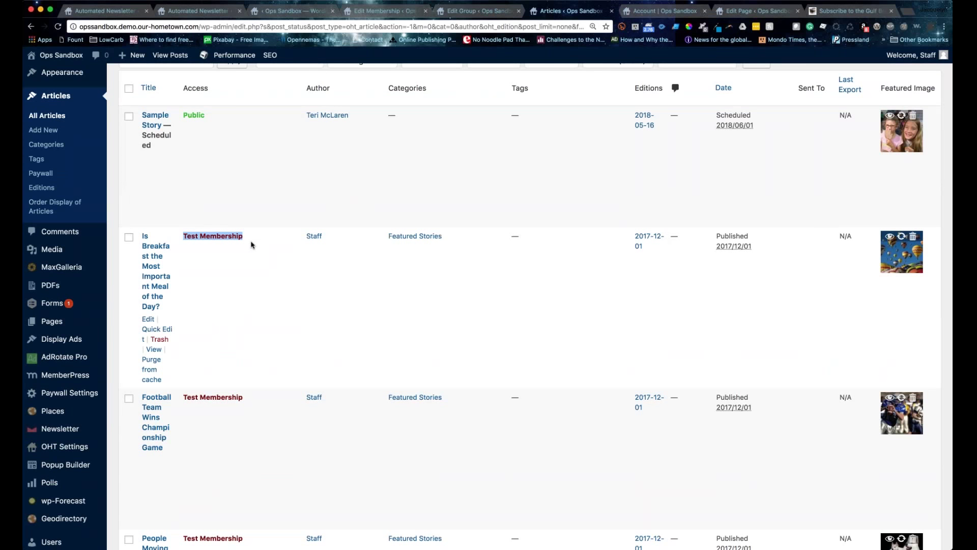
{"action": "scroll", "coordinate": [251, 245], "scroll_direction": "up", "scroll_amount": 1}
{"action": "double_click", "coordinate": [196, 98]}
{"action": "left_click_drag", "start_coordinate": [183, 245], "coordinate": [244, 246]}
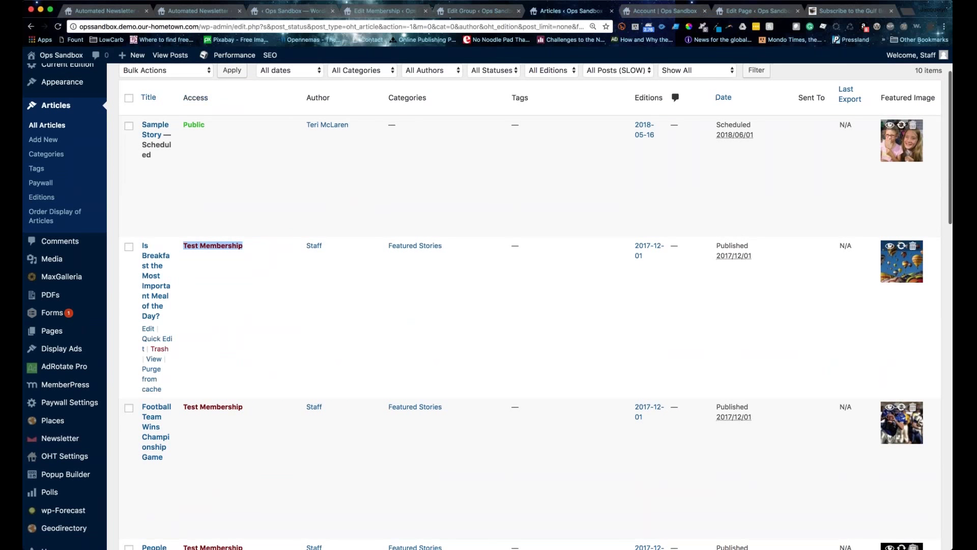
{"action": "scroll", "coordinate": [146, 330], "scroll_direction": "down", "scroll_amount": 1}
{"action": "left_click", "coordinate": [146, 329]}
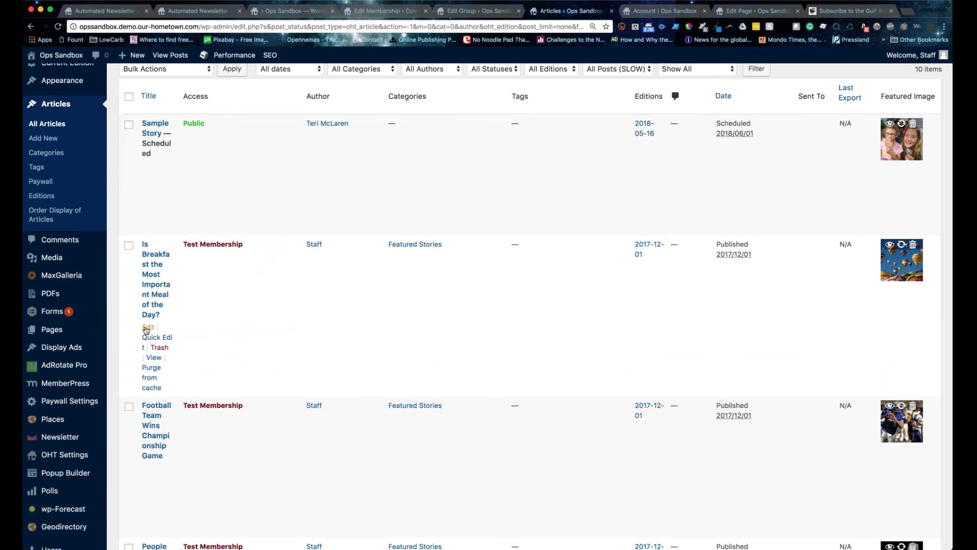
Step: Set the breakfast article's 'Is this content protected?' option to No and update it
{"action": "left_click", "coordinate": [147, 330]}
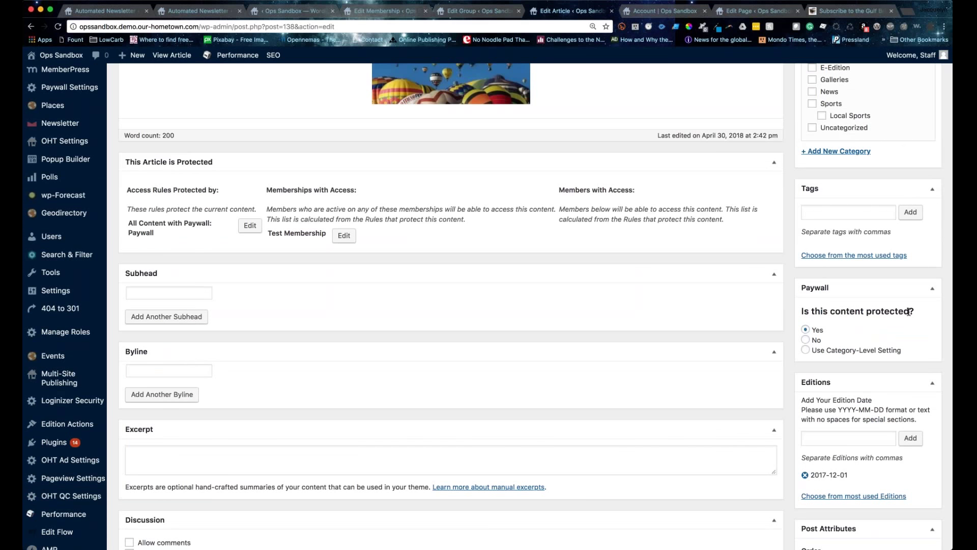
{"action": "left_click", "coordinate": [806, 341]}
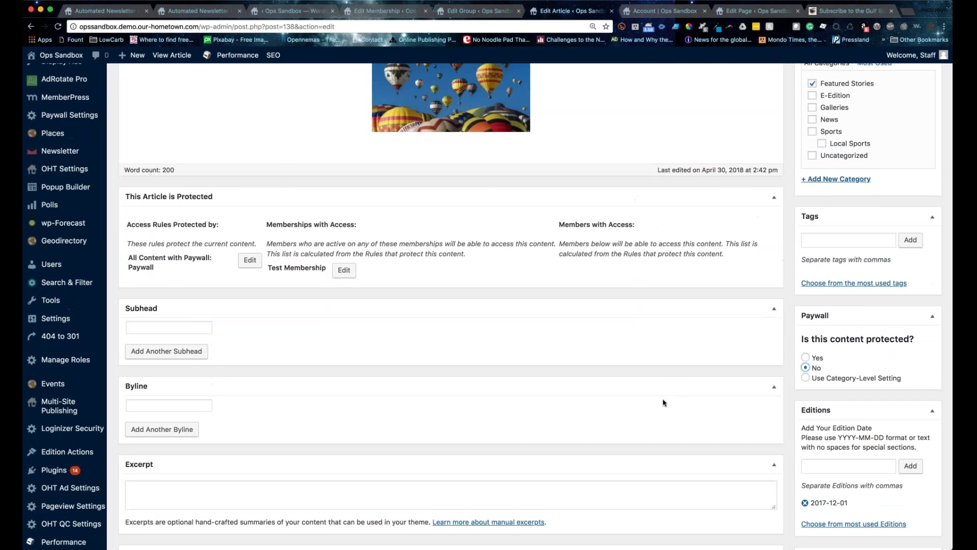
{"action": "scroll", "coordinate": [664, 403], "scroll_direction": "up", "scroll_amount": 3}
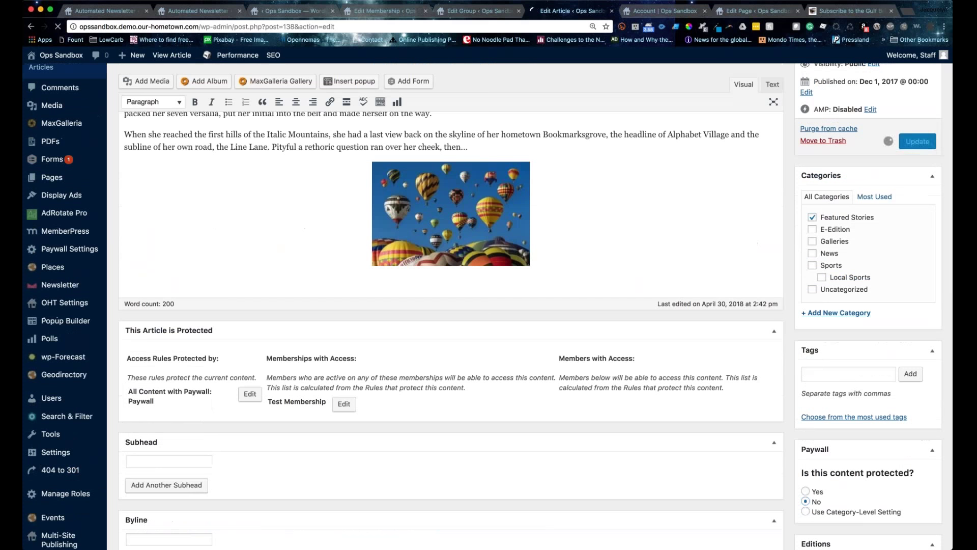
{"action": "left_click", "coordinate": [70, 60]}
{"action": "mouse_move", "coordinate": [63, 59]}
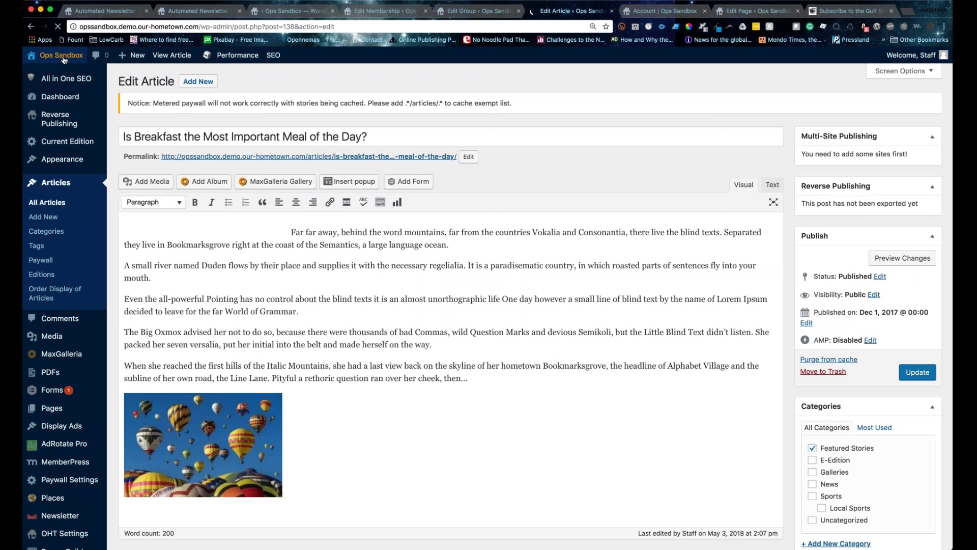
Step: Visit the site's front page and scroll to check the breakfast article's Free Access label
{"action": "left_click", "coordinate": [62, 55]}
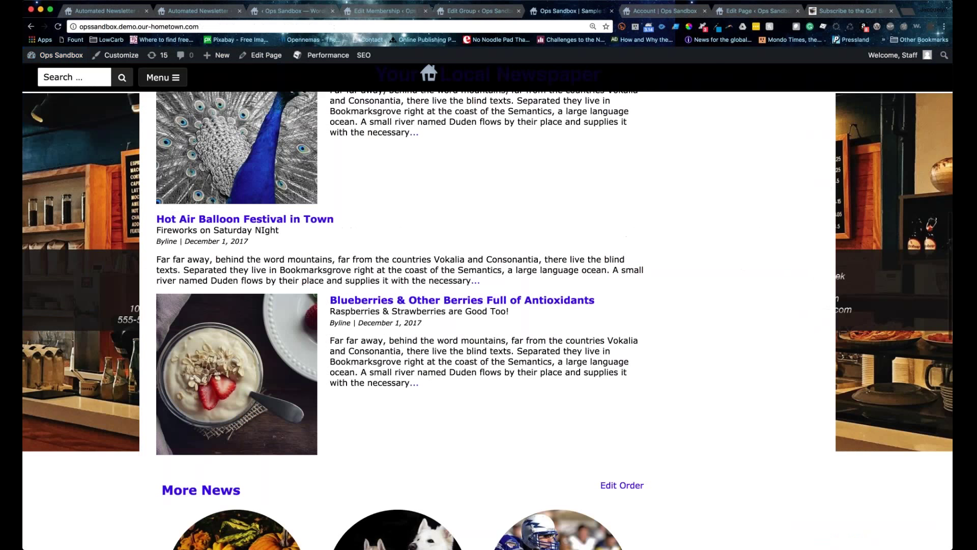
{"action": "scroll", "coordinate": [362, 287], "scroll_direction": "down", "scroll_amount": 10}
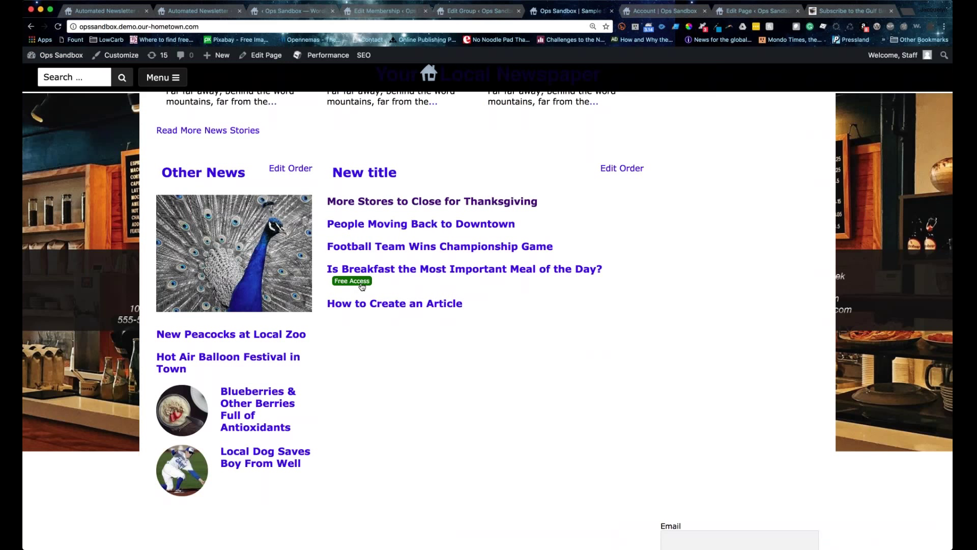
{"action": "scroll", "coordinate": [362, 287], "scroll_direction": "left", "scroll_amount": 1}
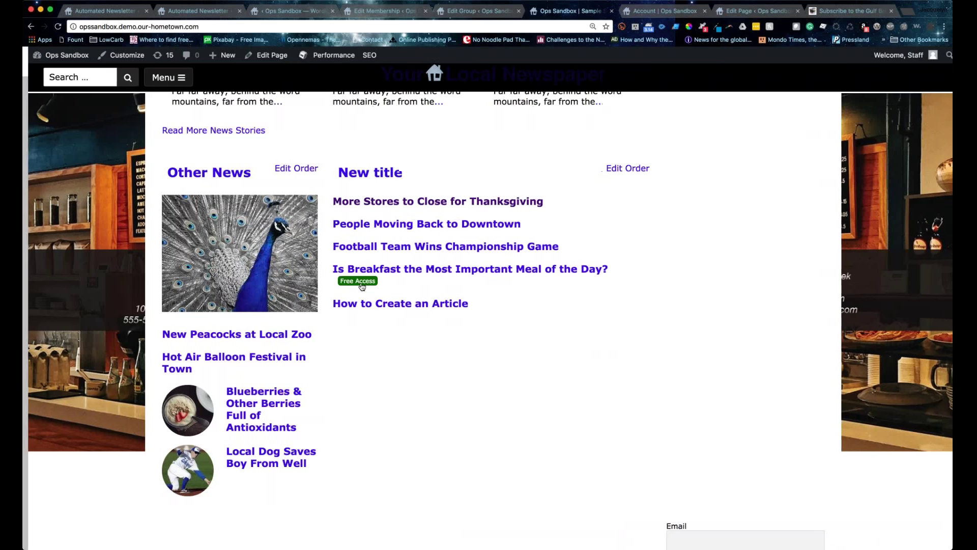
{"action": "scroll", "coordinate": [367, 280], "scroll_direction": "right", "scroll_amount": 1}
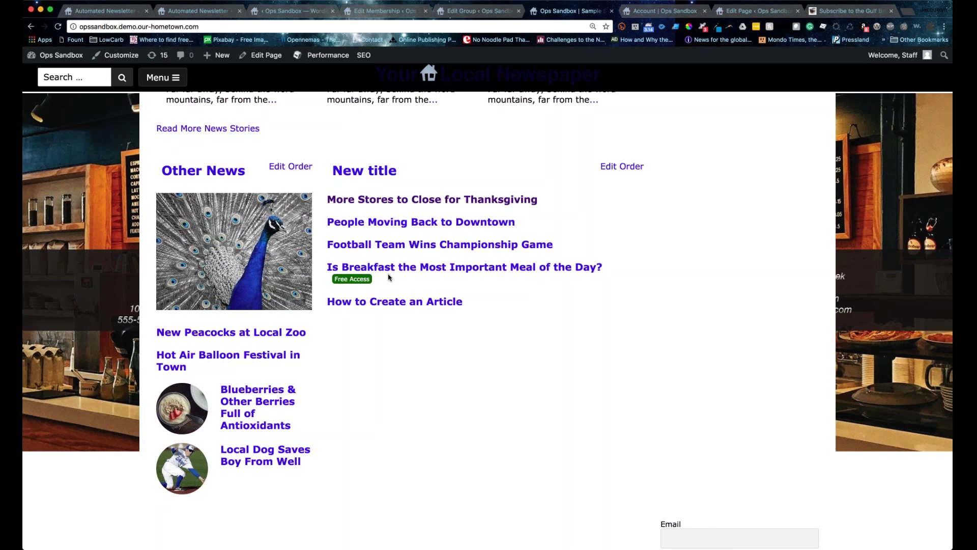
{"action": "scroll", "coordinate": [390, 278], "scroll_direction": "up", "scroll_amount": 3}
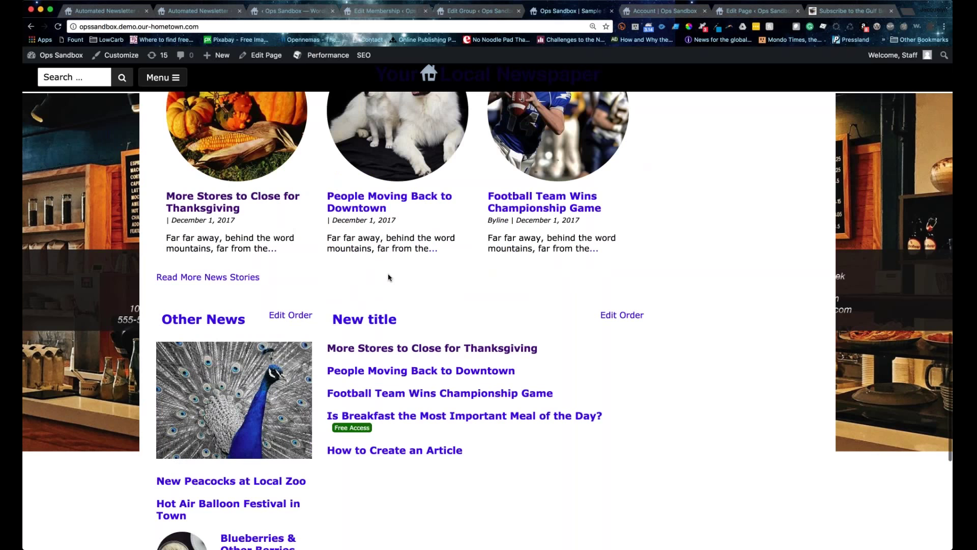
{"action": "scroll", "coordinate": [390, 277], "scroll_direction": "up", "scroll_amount": 5}
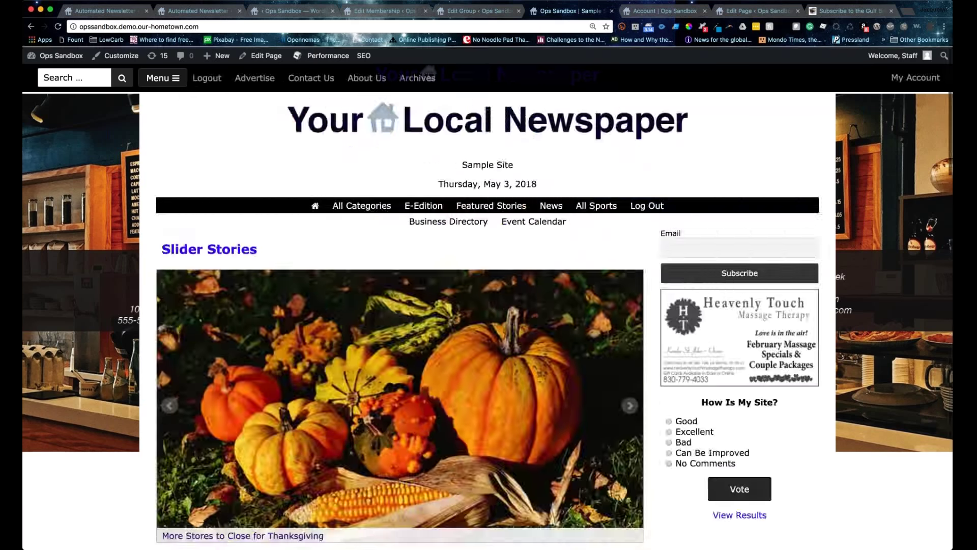
Step: Open MemberPress Reports and review May 2018: two completed transactions, $50.00 collected
{"action": "left_click", "coordinate": [478, 11]}
{"action": "left_click", "coordinate": [36, 375]}
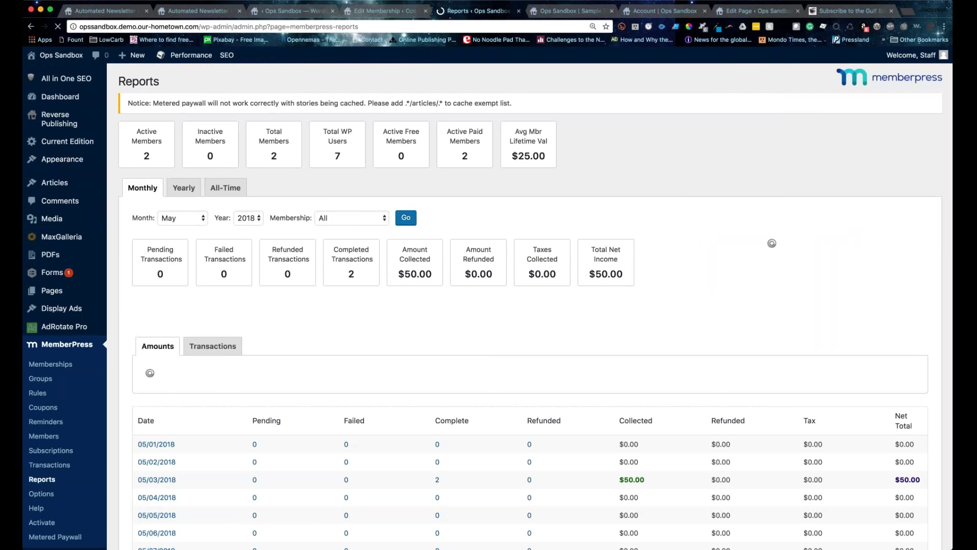
{"action": "scroll", "coordinate": [671, 468], "scroll_direction": "down", "scroll_amount": 3}
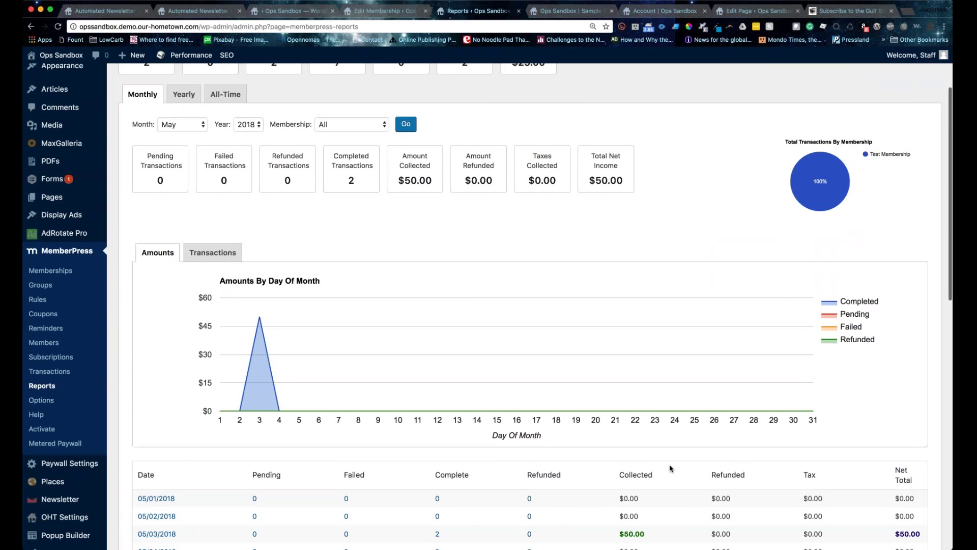
{"action": "scroll", "coordinate": [671, 468], "scroll_direction": "down", "scroll_amount": 15}
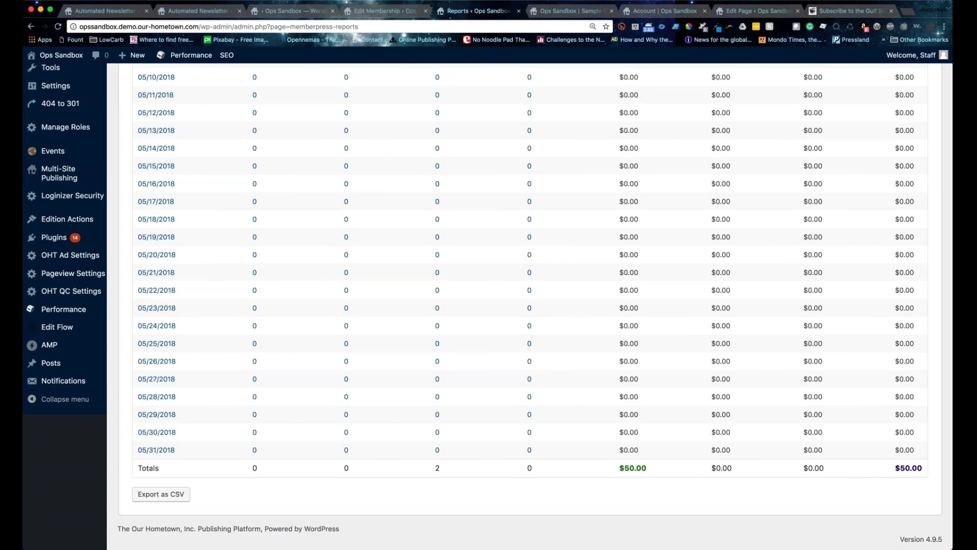
{"action": "scroll", "coordinate": [313, 448], "scroll_direction": "up", "scroll_amount": 10}
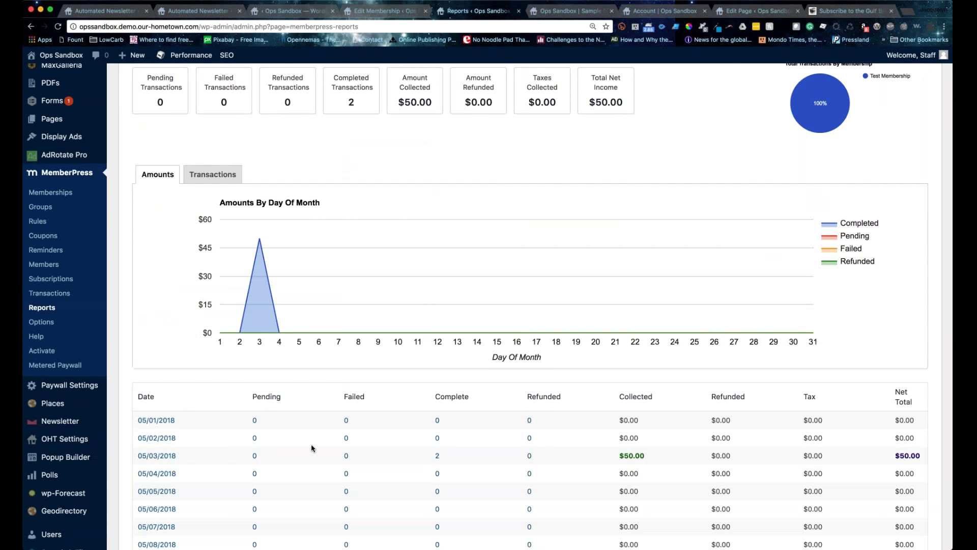
{"action": "mouse_move", "coordinate": [60, 390]}
Step: Search for 'memberpress import' in a new browser tab
{"action": "left_click", "coordinate": [907, 15]}
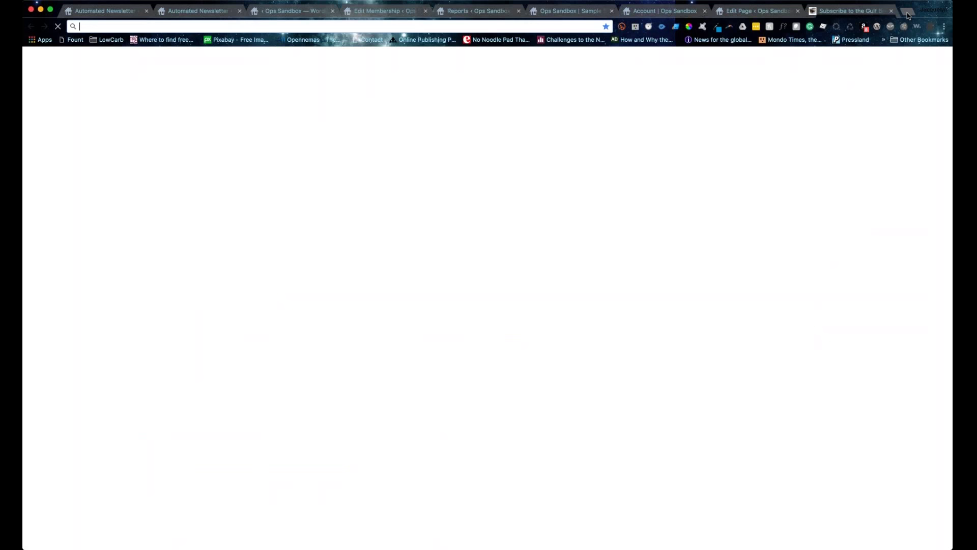
{"action": "type", "text": "me"}
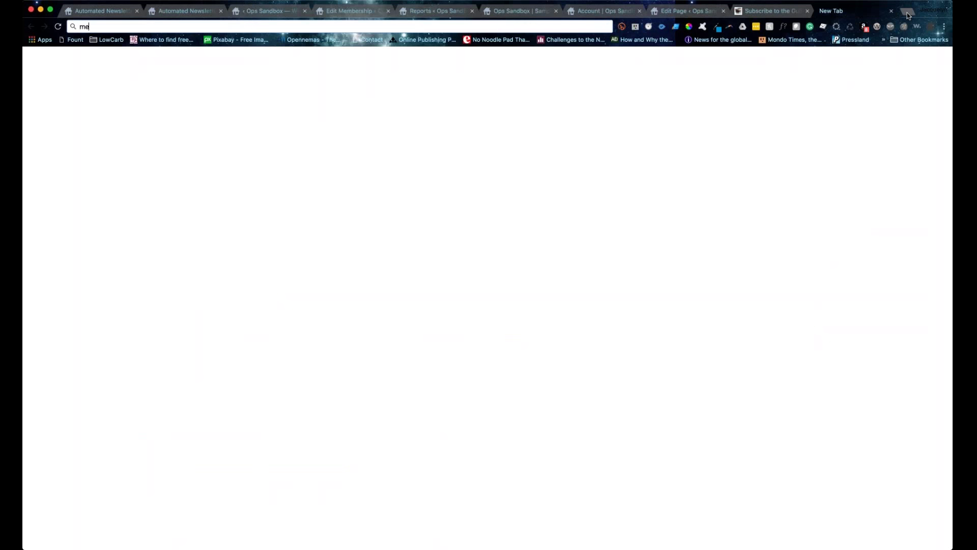
{"action": "type", "text": "me"}
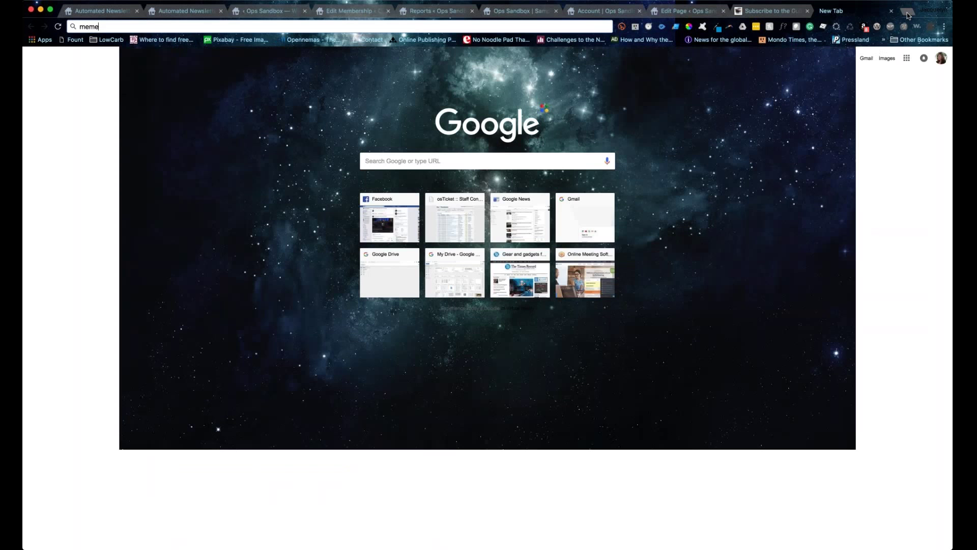
{"action": "key", "text": "BackSpace"}
{"action": "type", "text": "berpress import"}
{"action": "key", "text": "Return"}
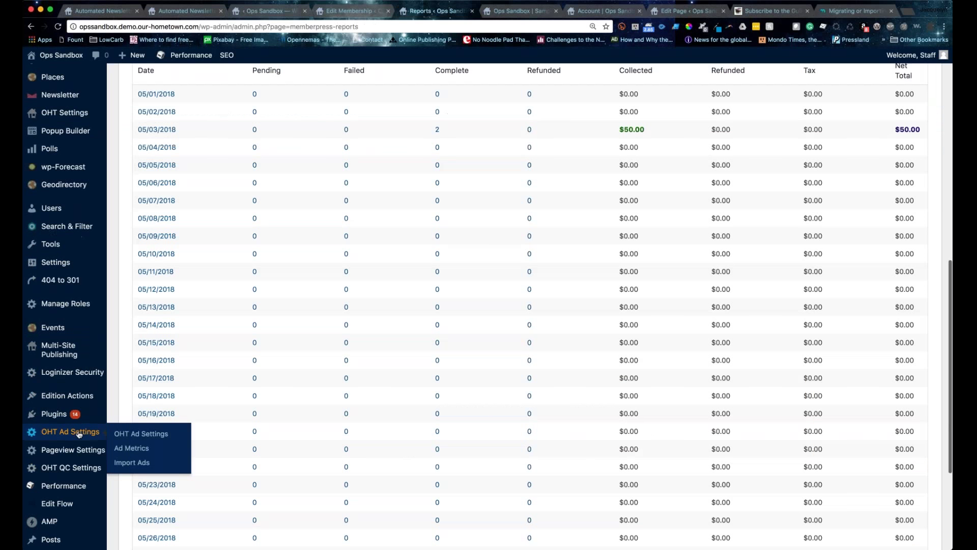
Step: Open Installed Plugins, activate MemberPress Importer, and scroll down to GeoDirectory and Gravity Forms
{"action": "scroll", "coordinate": [79, 434], "scroll_direction": "down", "scroll_amount": 1}
{"action": "left_click", "coordinate": [54, 413]}
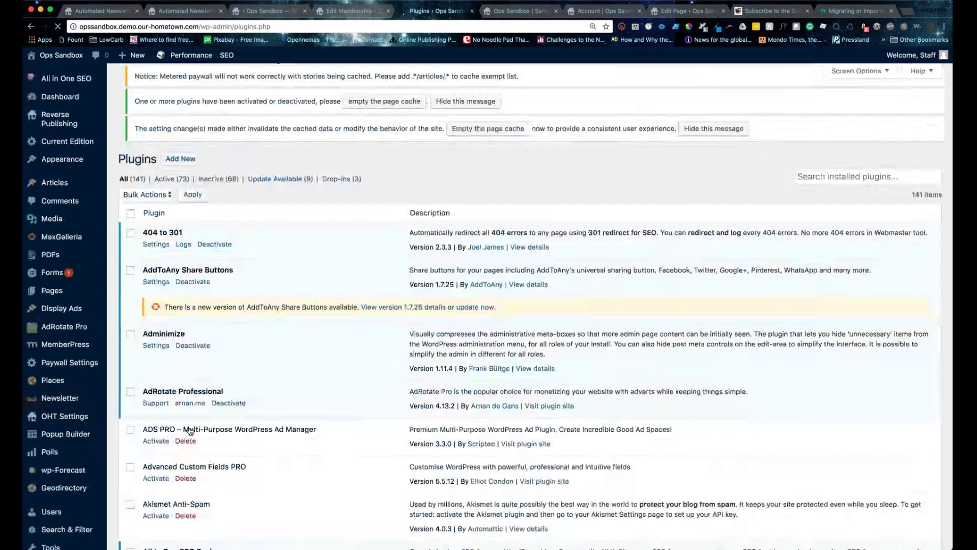
{"action": "scroll", "coordinate": [189, 430], "scroll_direction": "down", "scroll_amount": 8}
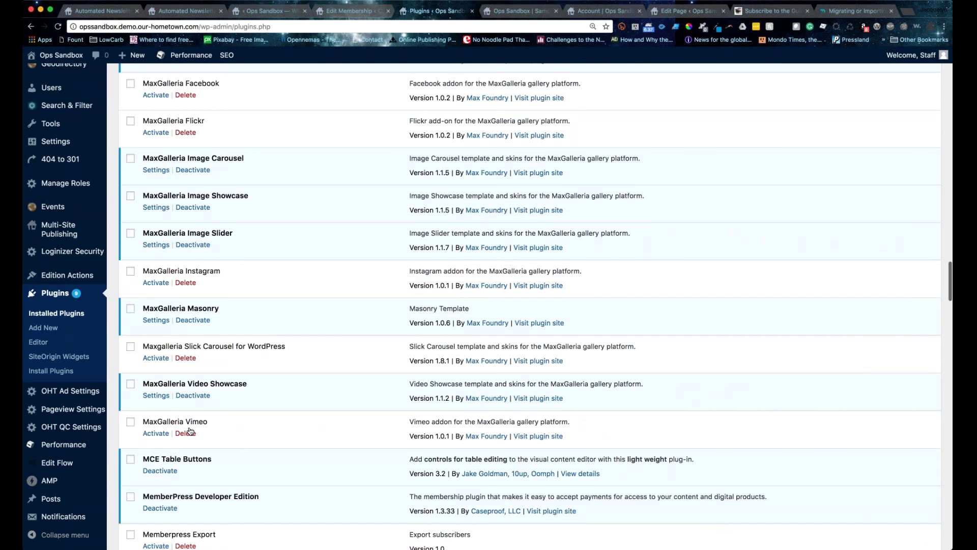
{"action": "scroll", "coordinate": [189, 431], "scroll_direction": "down", "scroll_amount": 6}
{"action": "left_click", "coordinate": [155, 291]}
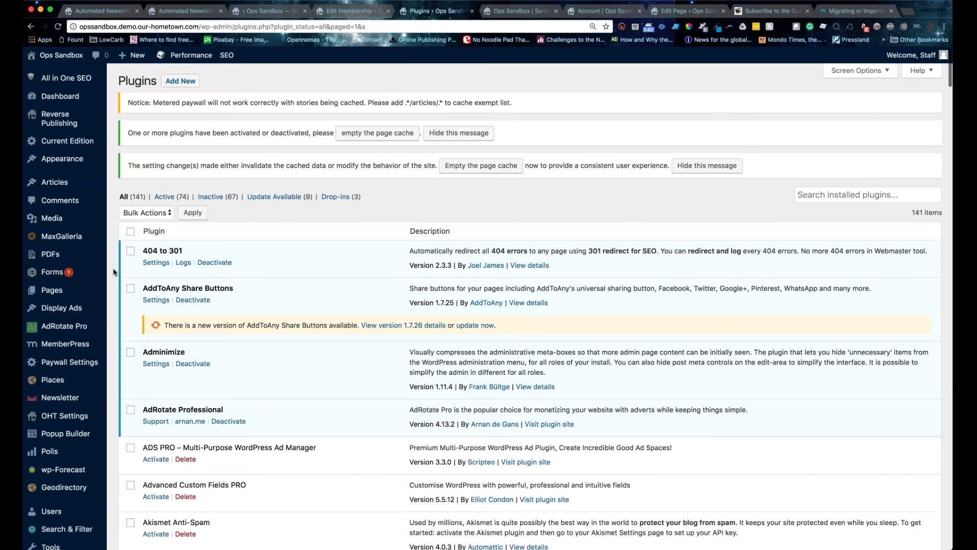
{"action": "scroll", "coordinate": [114, 272], "scroll_direction": "down", "scroll_amount": 15}
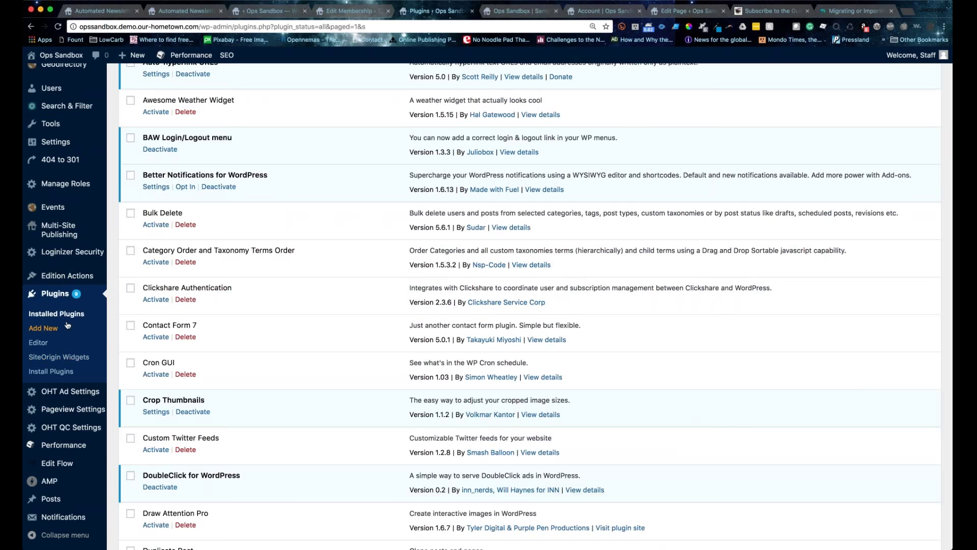
{"action": "scroll", "coordinate": [67, 325], "scroll_direction": "down", "scroll_amount": 1}
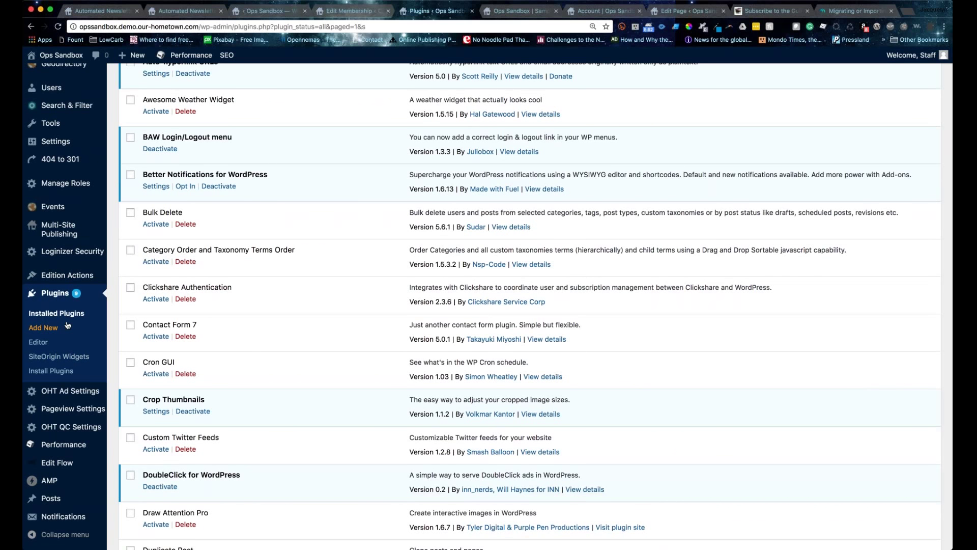
{"action": "scroll", "coordinate": [68, 325], "scroll_direction": "down", "scroll_amount": 15}
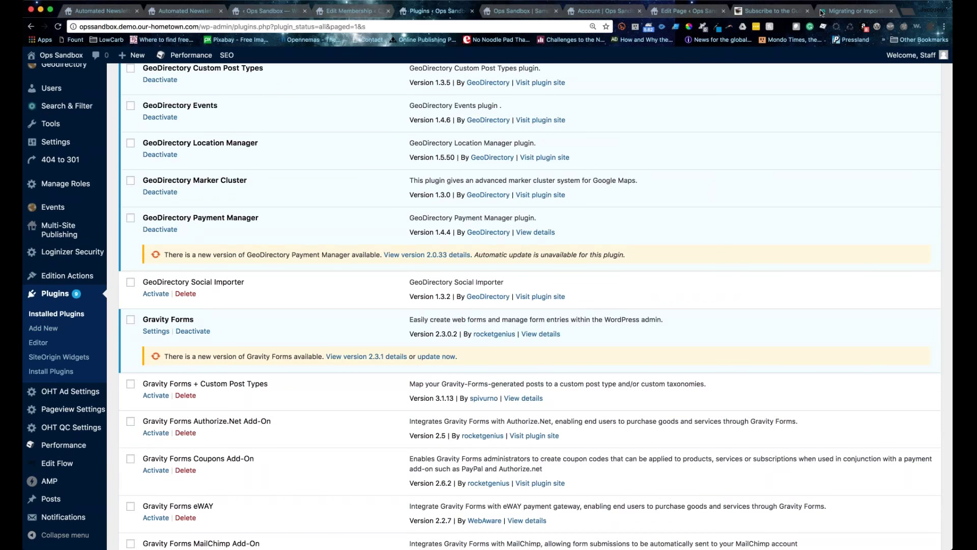
{"action": "left_click", "coordinate": [822, 13]}
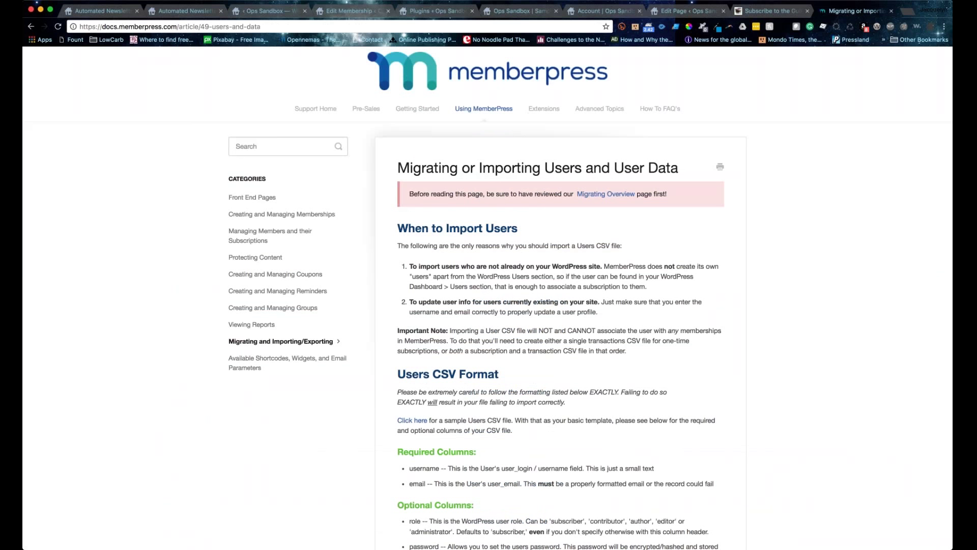
{"action": "scroll", "coordinate": [560, 305], "scroll_direction": "down", "scroll_amount": 6}
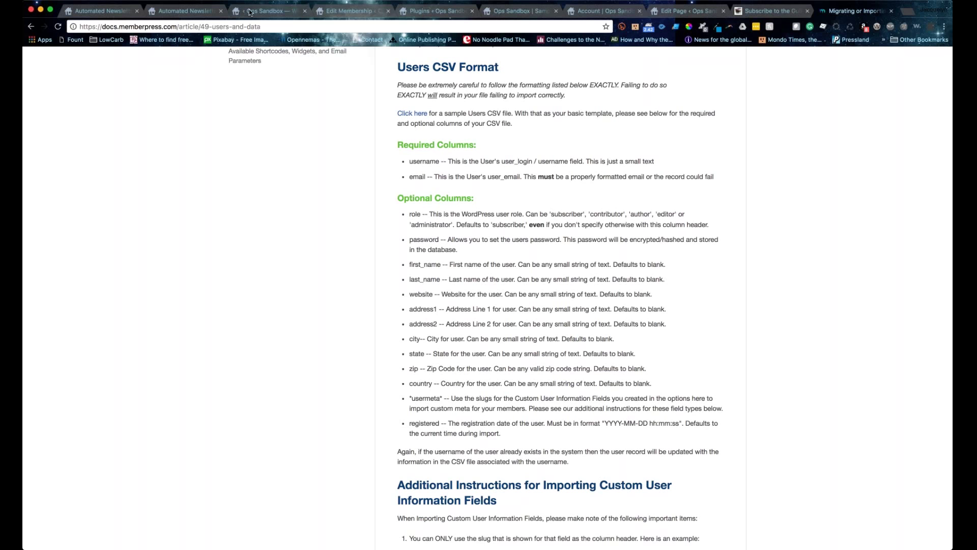
{"action": "left_click", "coordinate": [189, 12]}
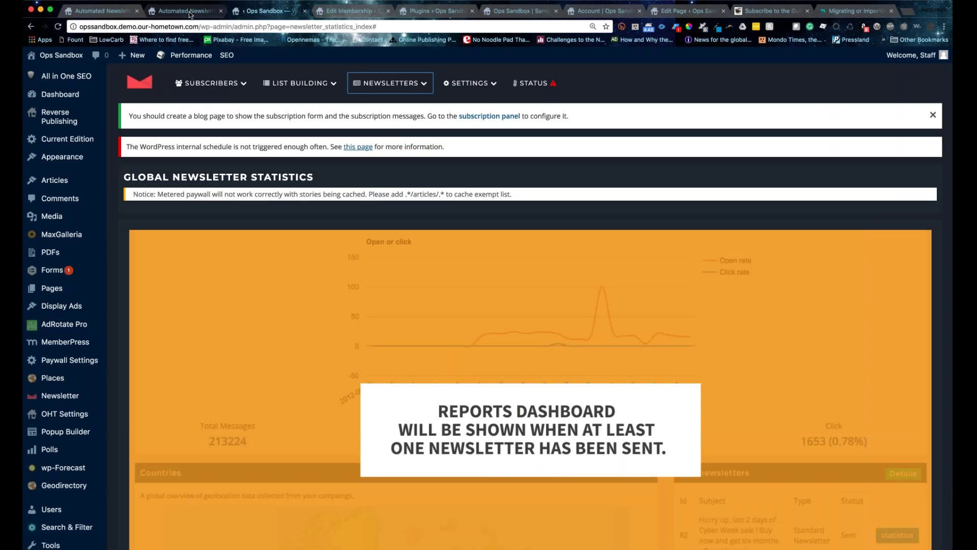
{"action": "left_click", "coordinate": [190, 11]}
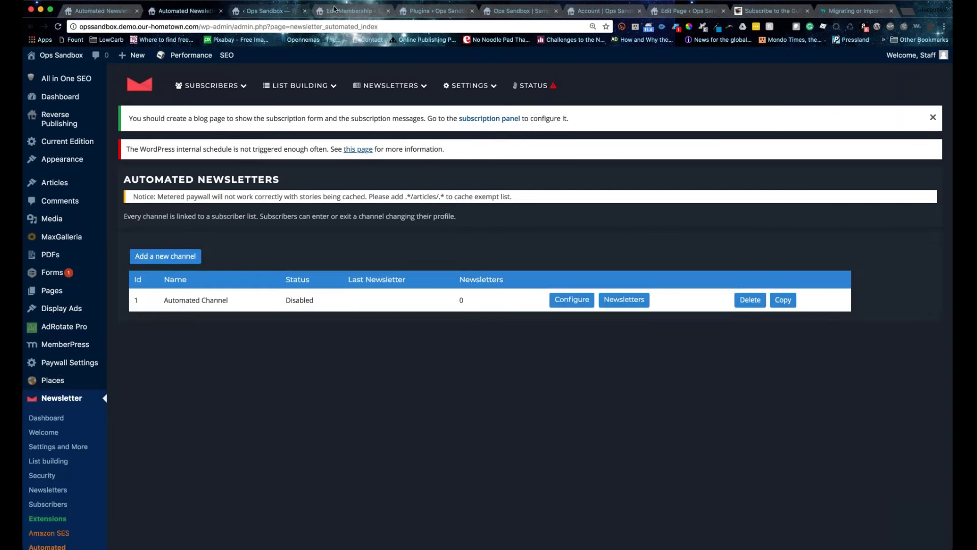
{"action": "left_click", "coordinate": [335, 9]}
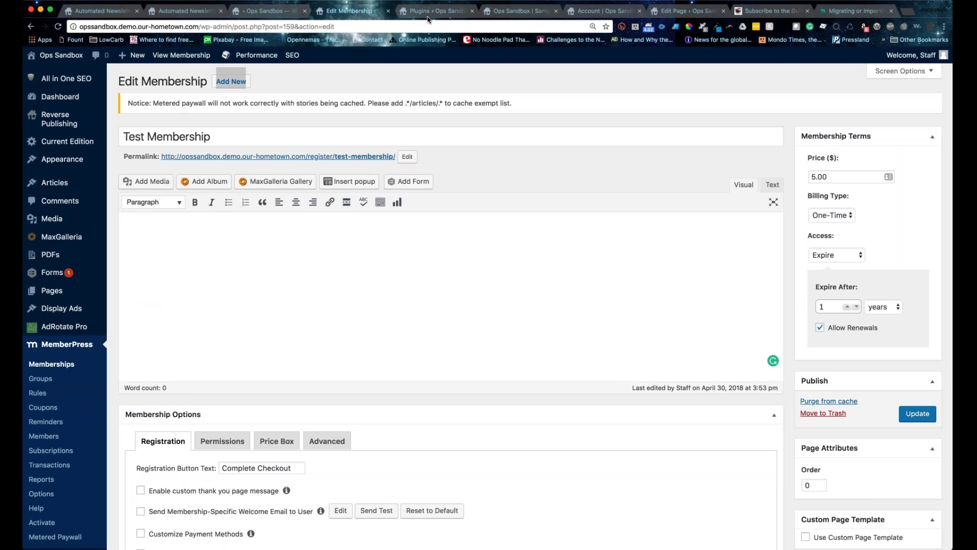
{"action": "left_click", "coordinate": [429, 12]}
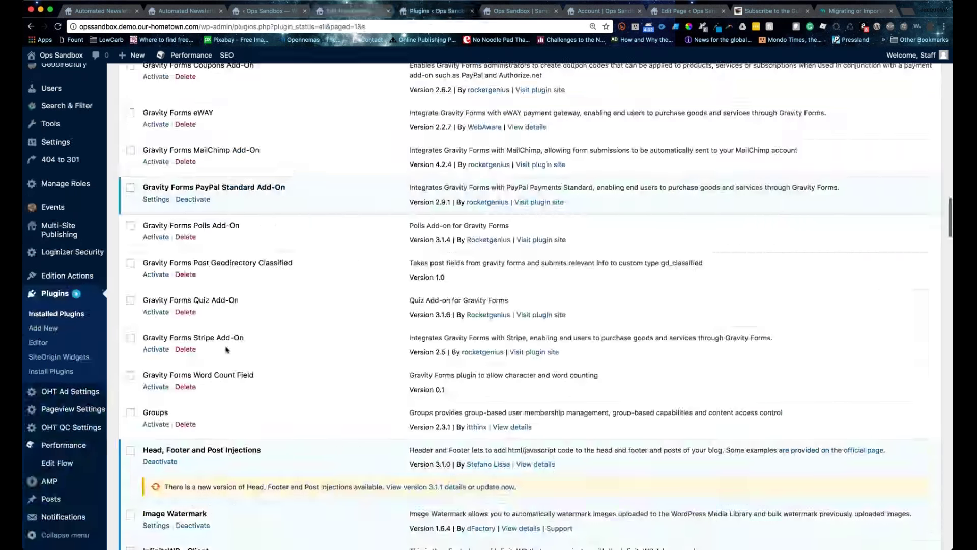
{"action": "scroll", "coordinate": [226, 349], "scroll_direction": "down", "scroll_amount": 10}
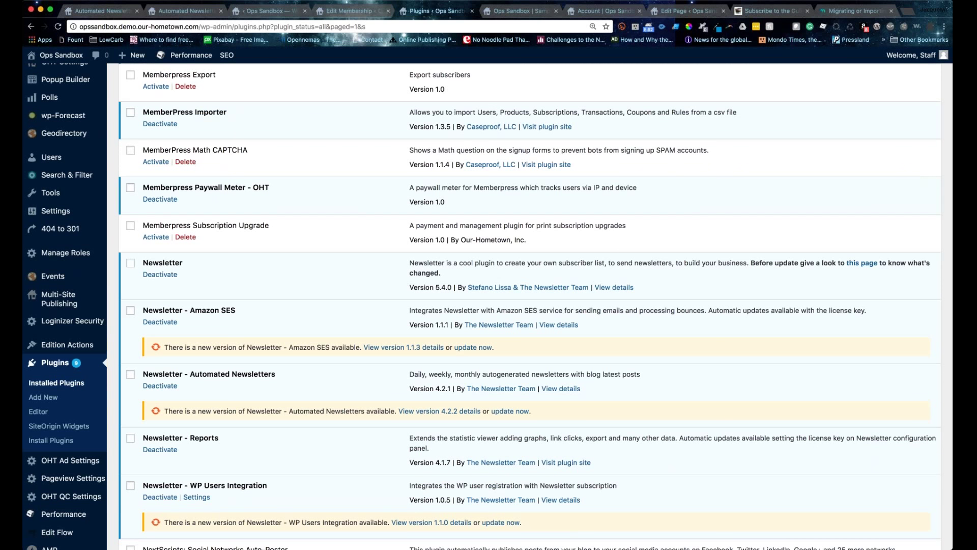
{"action": "scroll", "coordinate": [206, 197], "scroll_direction": "up", "scroll_amount": 2}
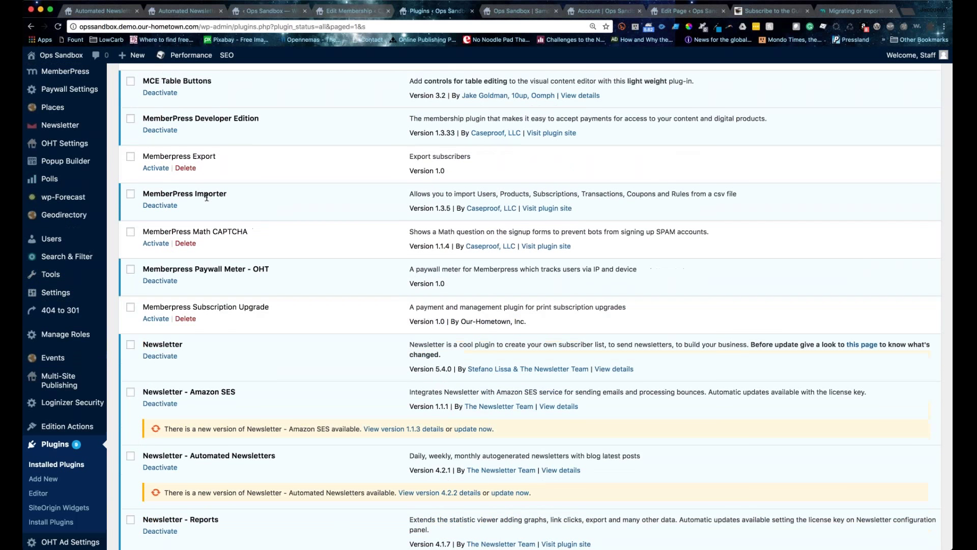
{"action": "scroll", "coordinate": [207, 197], "scroll_direction": "down", "scroll_amount": 10}
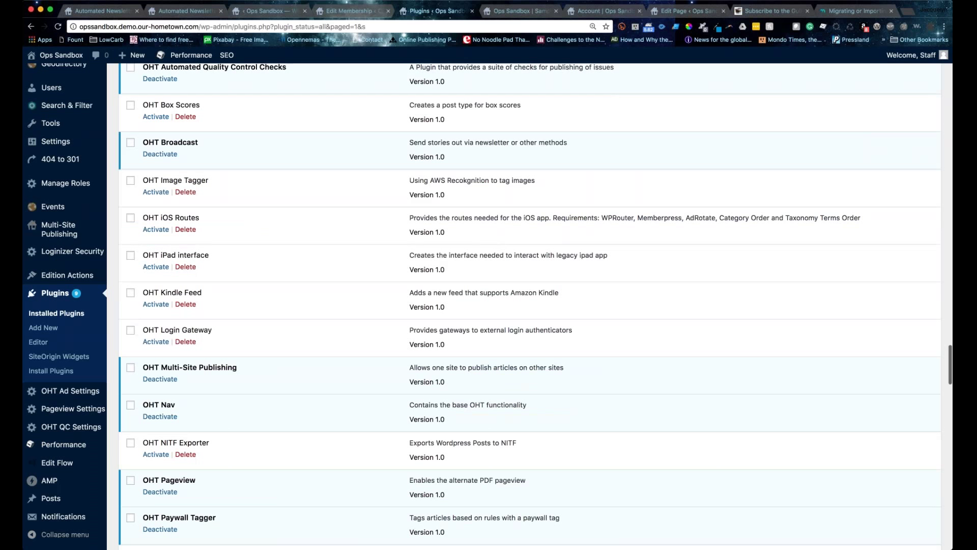
{"action": "scroll", "coordinate": [529, 305], "scroll_direction": "down", "scroll_amount": 3}
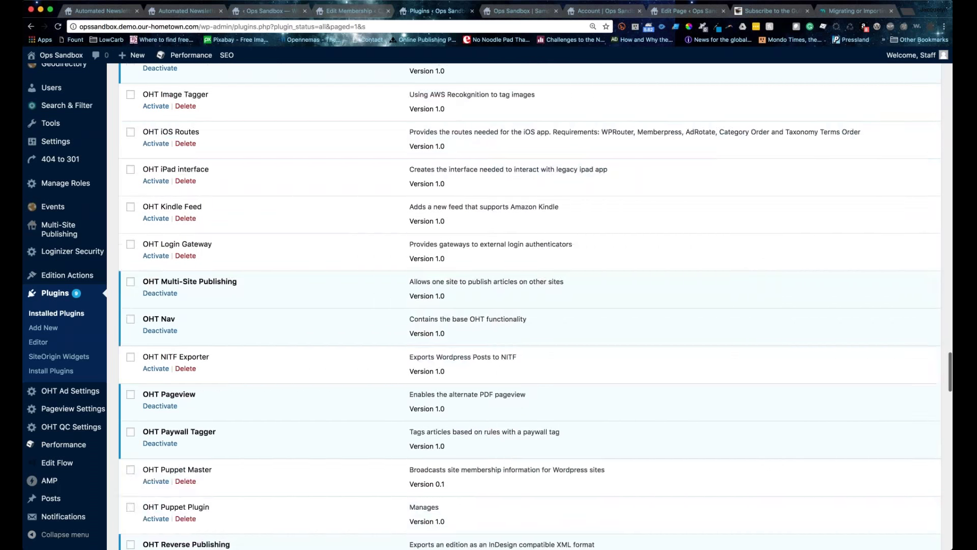
{"action": "scroll", "coordinate": [320, 348], "scroll_direction": "down", "scroll_amount": 8}
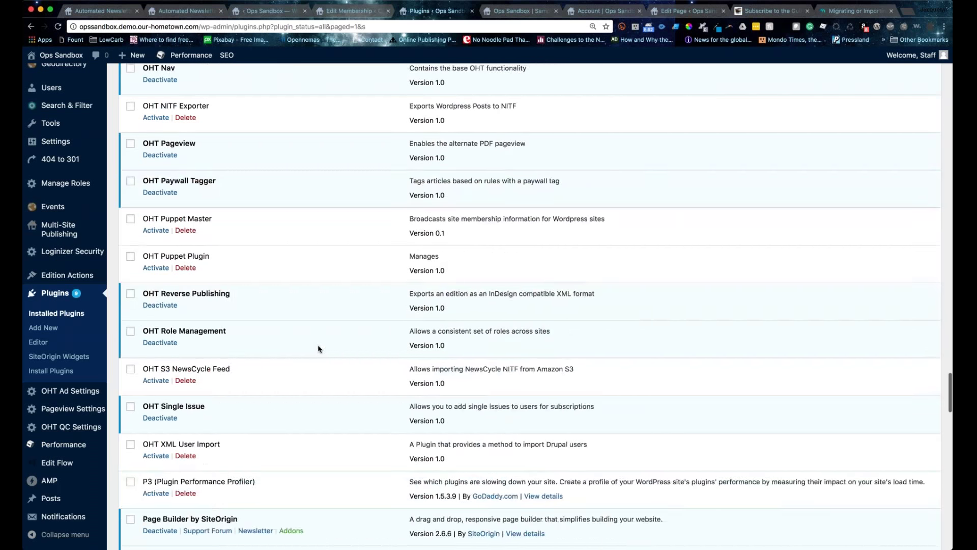
{"action": "scroll", "coordinate": [319, 349], "scroll_direction": "up", "scroll_amount": 5}
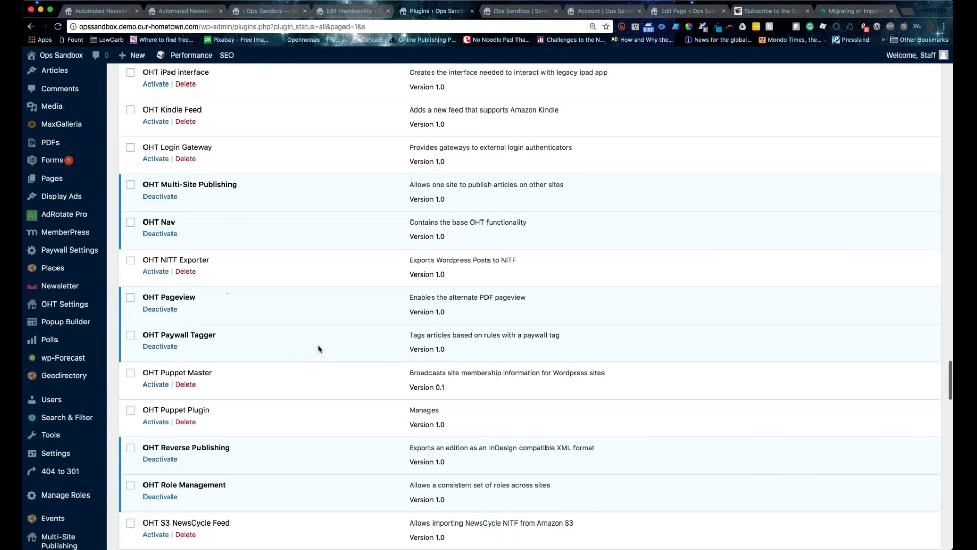
{"action": "scroll", "coordinate": [319, 348], "scroll_direction": "up", "scroll_amount": 2}
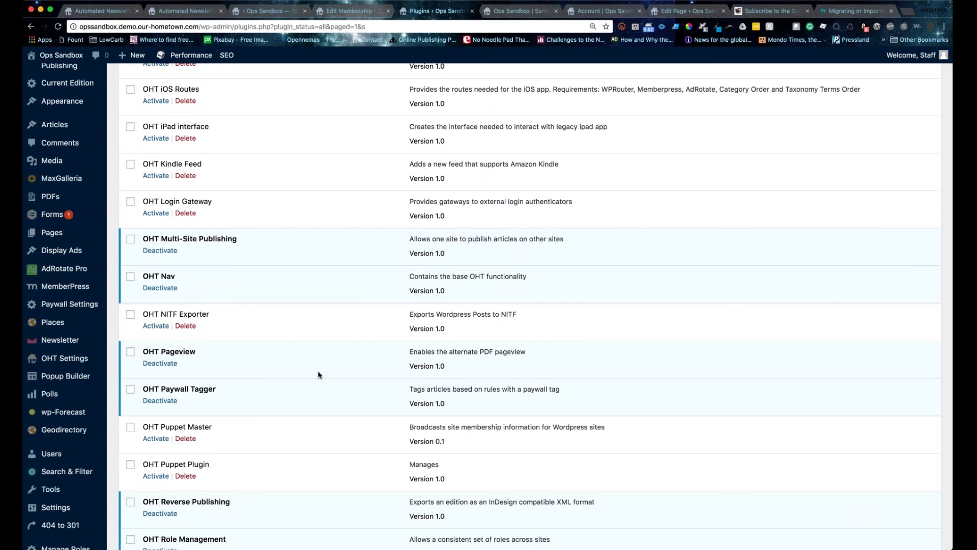
{"action": "scroll", "coordinate": [319, 375], "scroll_direction": "up", "scroll_amount": 1}
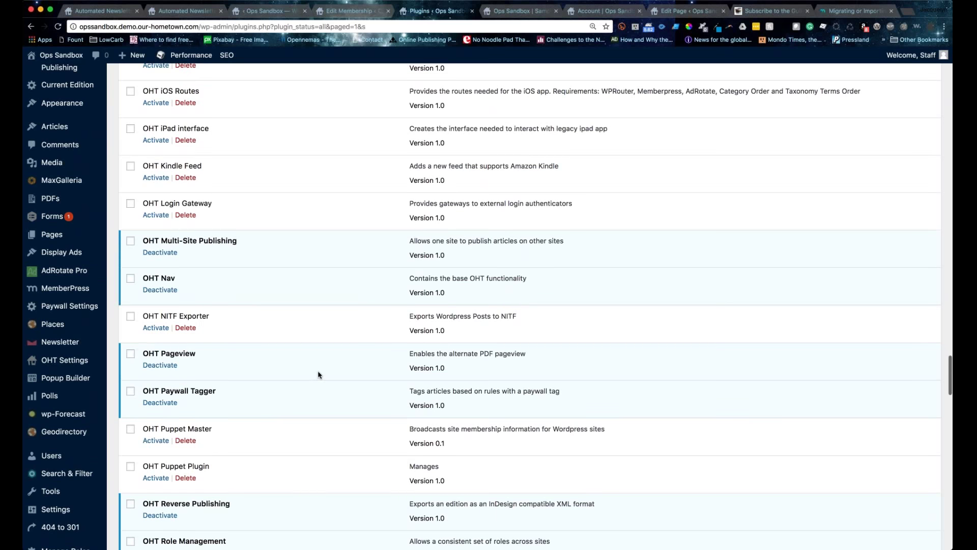
{"action": "scroll", "coordinate": [318, 374], "scroll_direction": "up", "scroll_amount": 7}
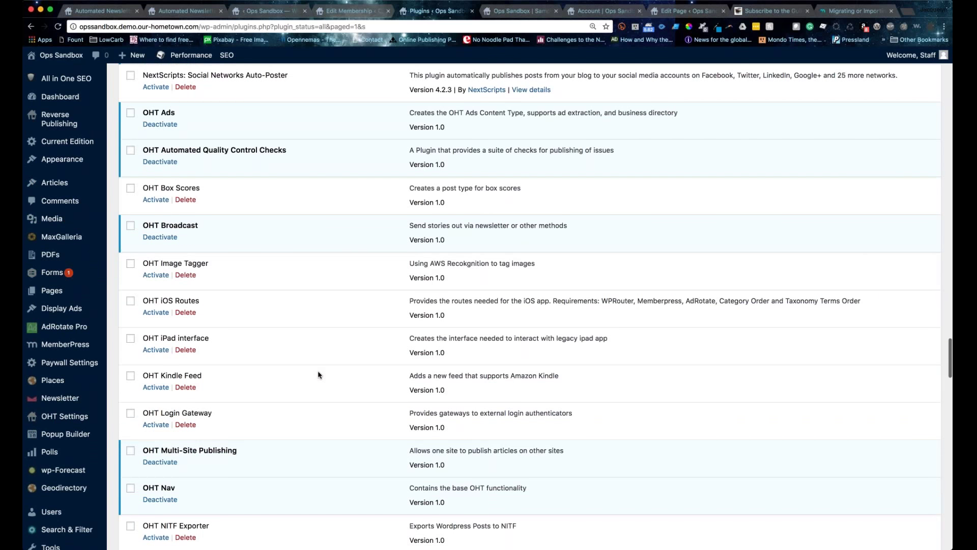
{"action": "scroll", "coordinate": [318, 374], "scroll_direction": "up", "scroll_amount": 10}
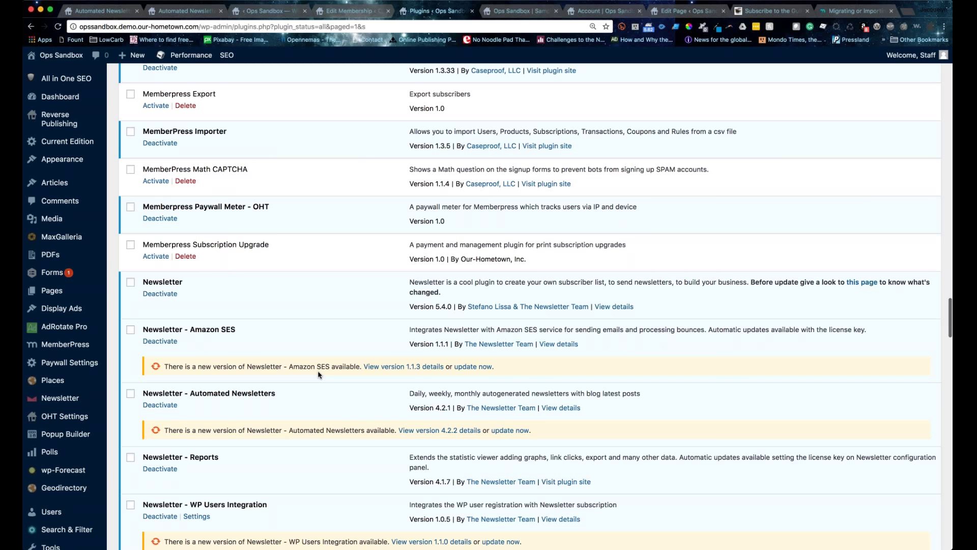
{"action": "scroll", "coordinate": [319, 375], "scroll_direction": "down", "scroll_amount": 5}
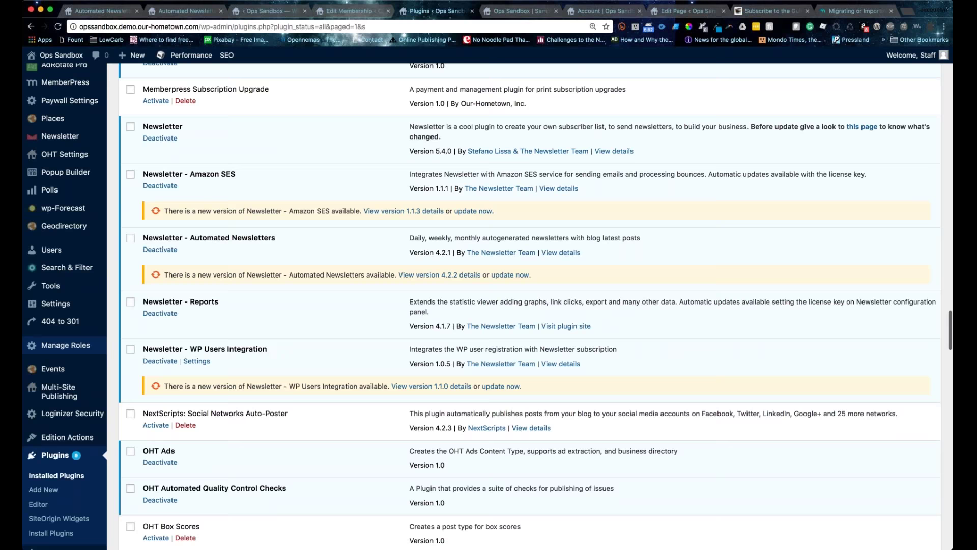
Step: Choose Users as the import file type, then highlight the username and email required columns in the docs
{"action": "scroll", "coordinate": [318, 375], "scroll_direction": "up", "scroll_amount": 5}
{"action": "left_click", "coordinate": [125, 387]}
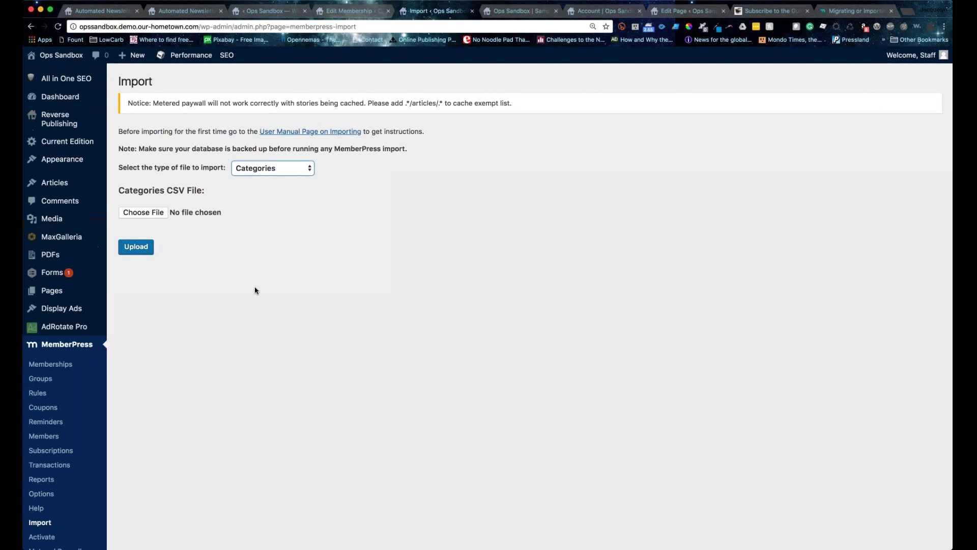
{"action": "key", "text": "u"}
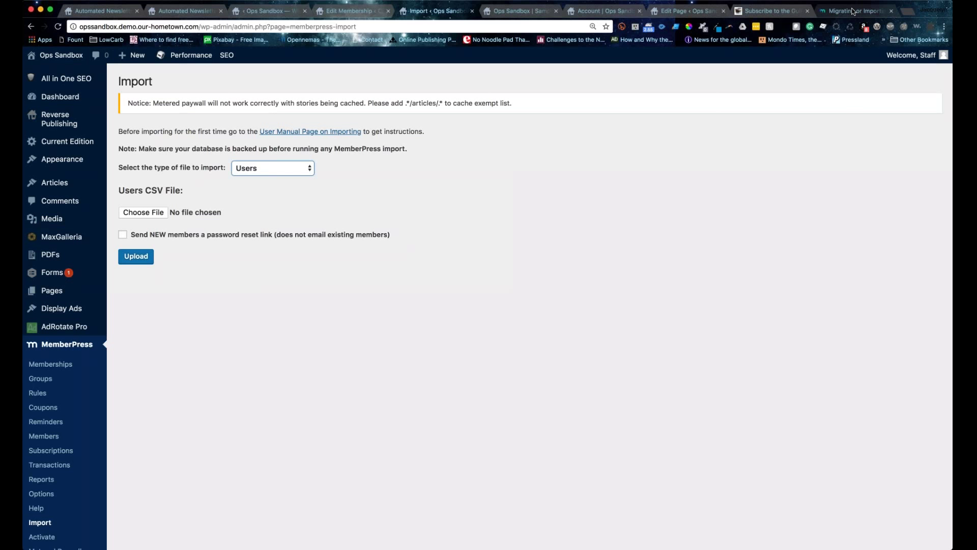
{"action": "left_click", "coordinate": [854, 11]}
{"action": "left_click_drag", "start_coordinate": [409, 162], "coordinate": [712, 177]}
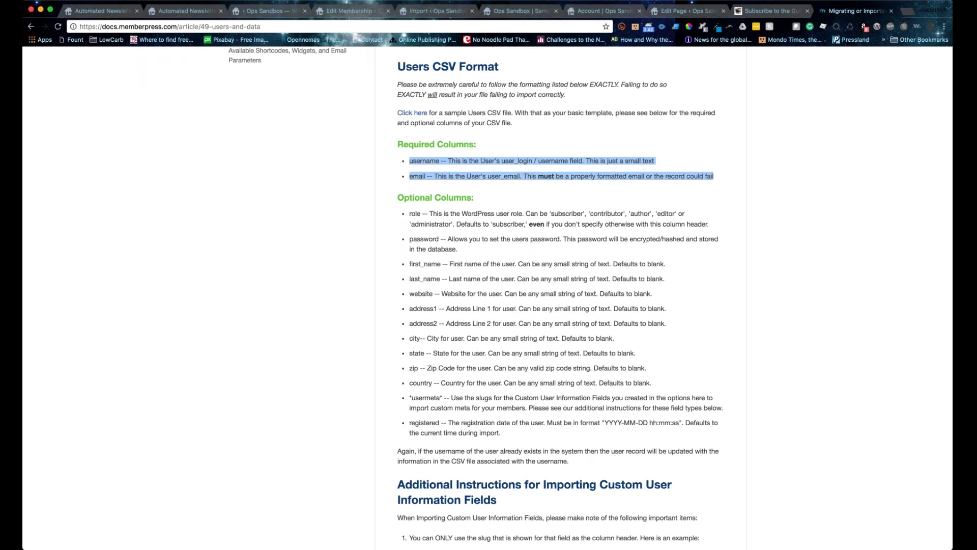
Step: Review the optional Users CSV columns from first_name to registered (YYYY-MM-DD hh:mm:ss) and the custom field notes
{"action": "left_click", "coordinate": [407, 271]}
{"action": "scroll", "coordinate": [407, 270], "scroll_direction": "down", "scroll_amount": 1}
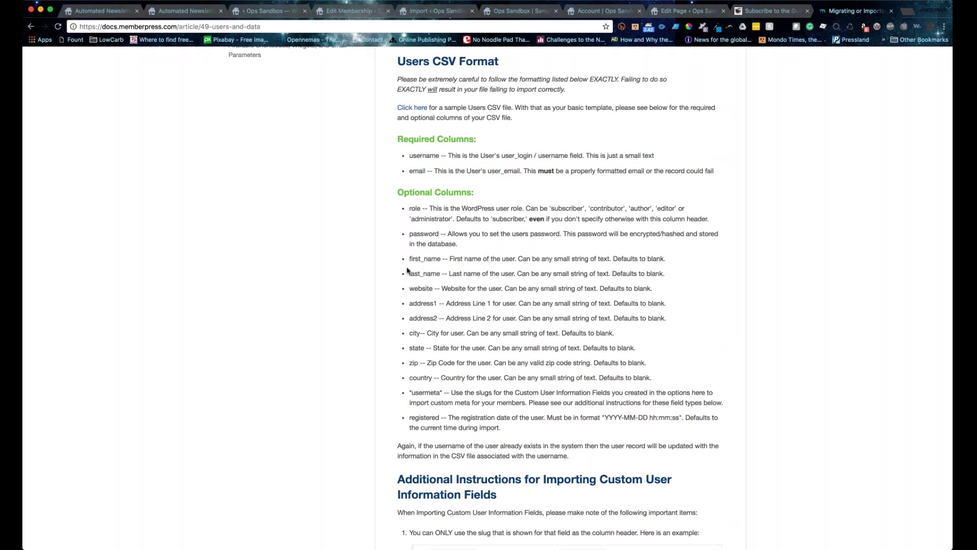
{"action": "left_click_drag", "start_coordinate": [407, 270], "coordinate": [501, 427]}
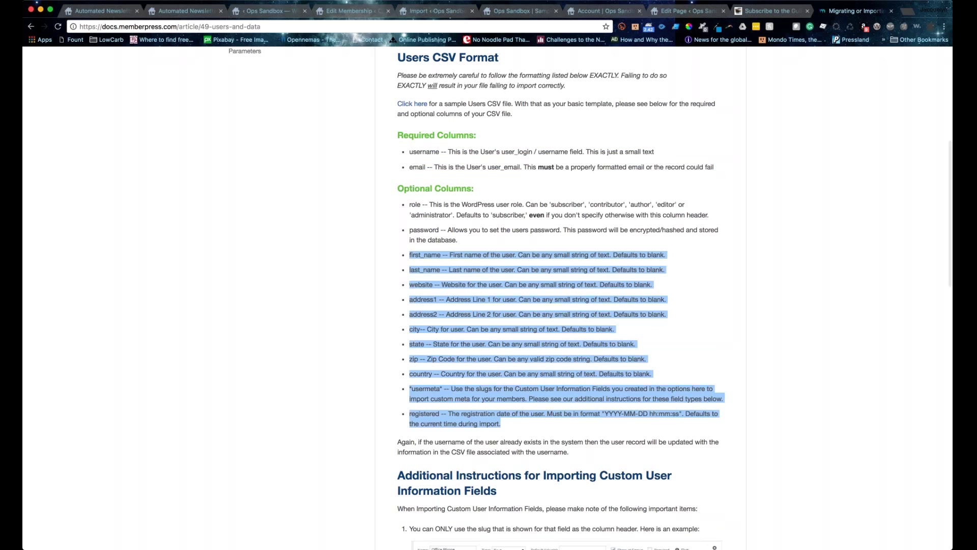
{"action": "left_click", "coordinate": [414, 301]}
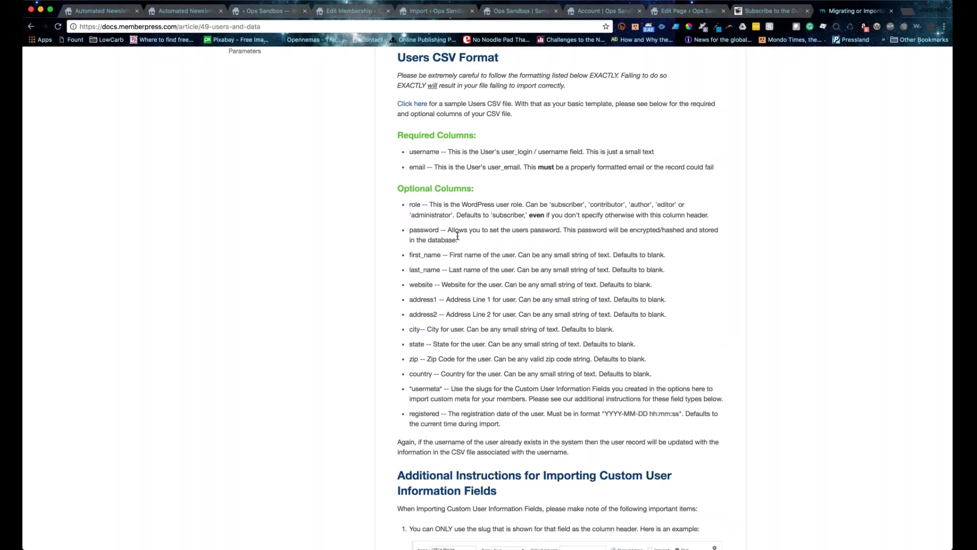
{"action": "scroll", "coordinate": [457, 236], "scroll_direction": "down", "scroll_amount": 1}
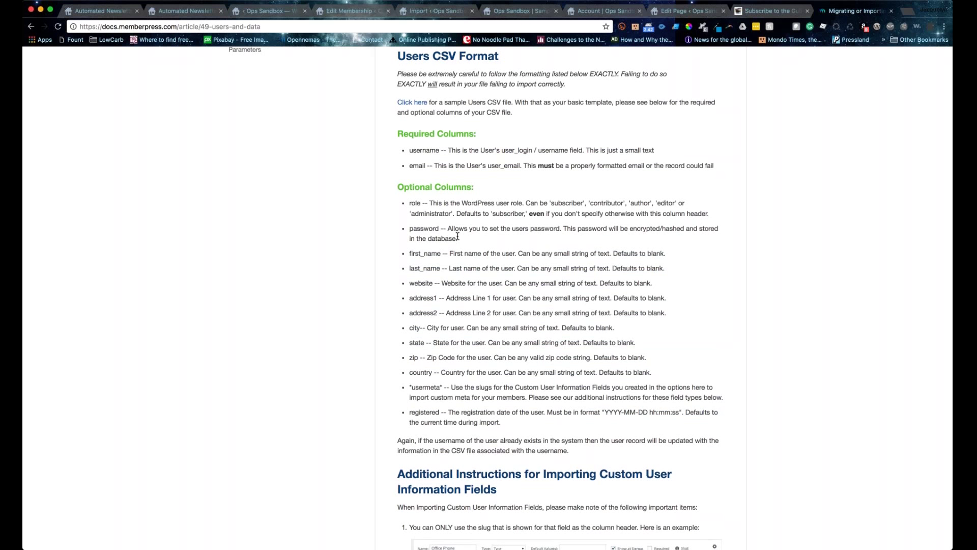
{"action": "scroll", "coordinate": [458, 237], "scroll_direction": "up", "scroll_amount": 3}
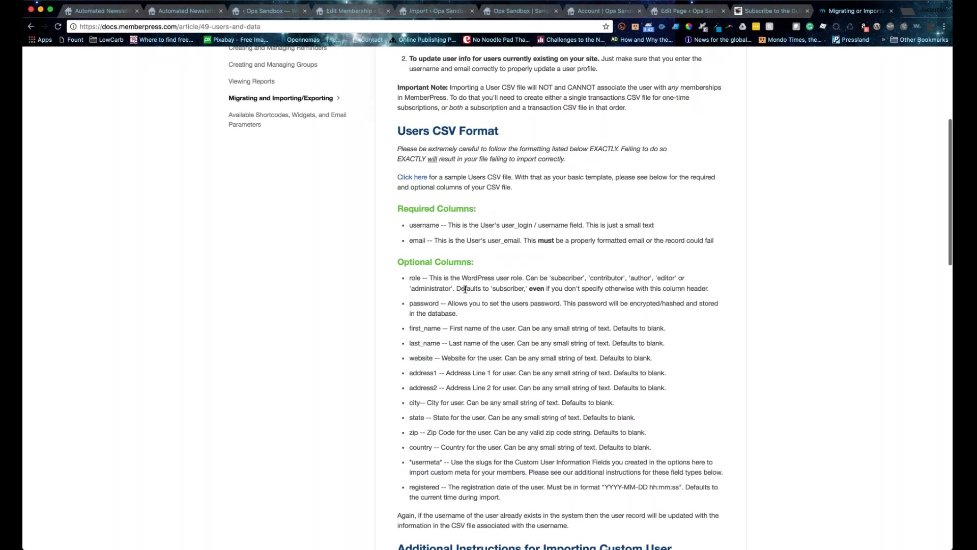
{"action": "scroll", "coordinate": [465, 289], "scroll_direction": "down", "scroll_amount": 5}
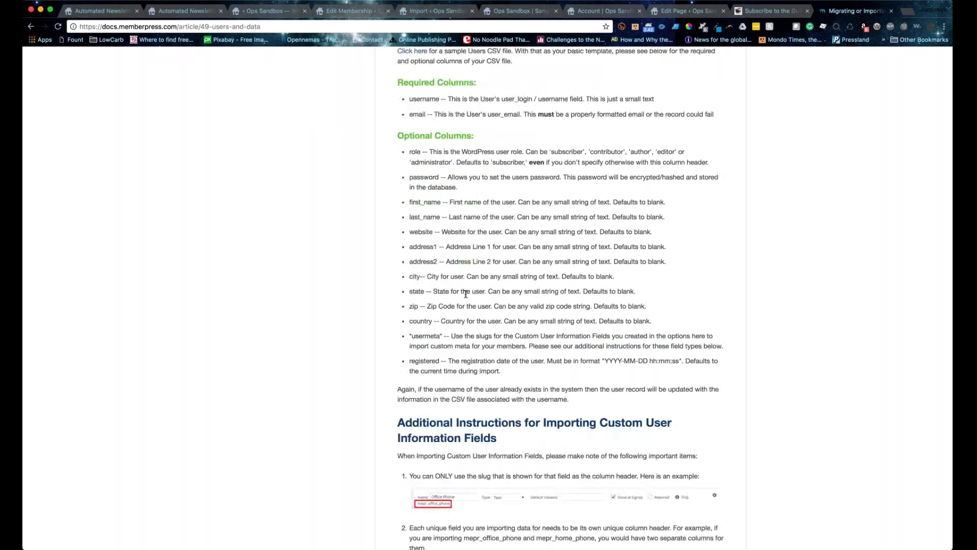
{"action": "scroll", "coordinate": [701, 322], "scroll_direction": "up", "scroll_amount": 1}
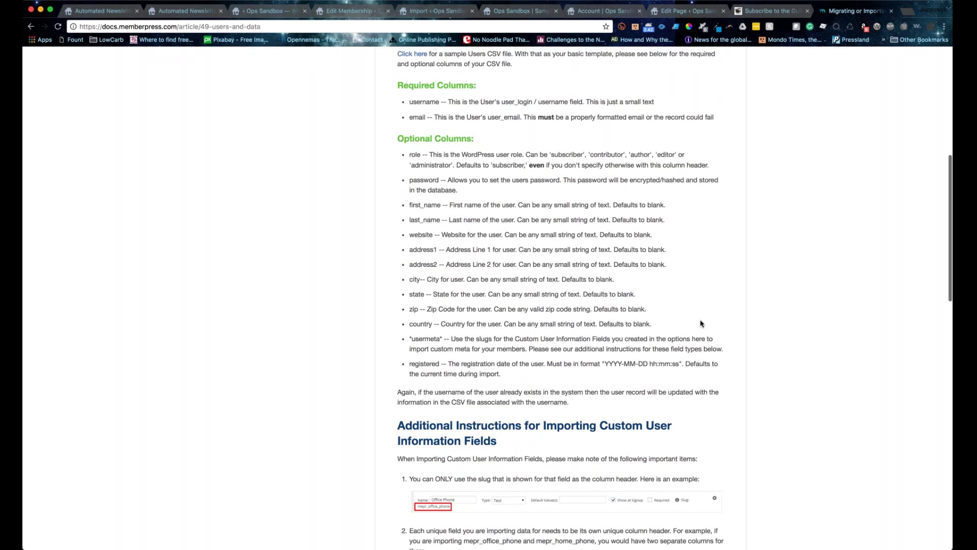
{"action": "scroll", "coordinate": [701, 324], "scroll_direction": "up", "scroll_amount": 1}
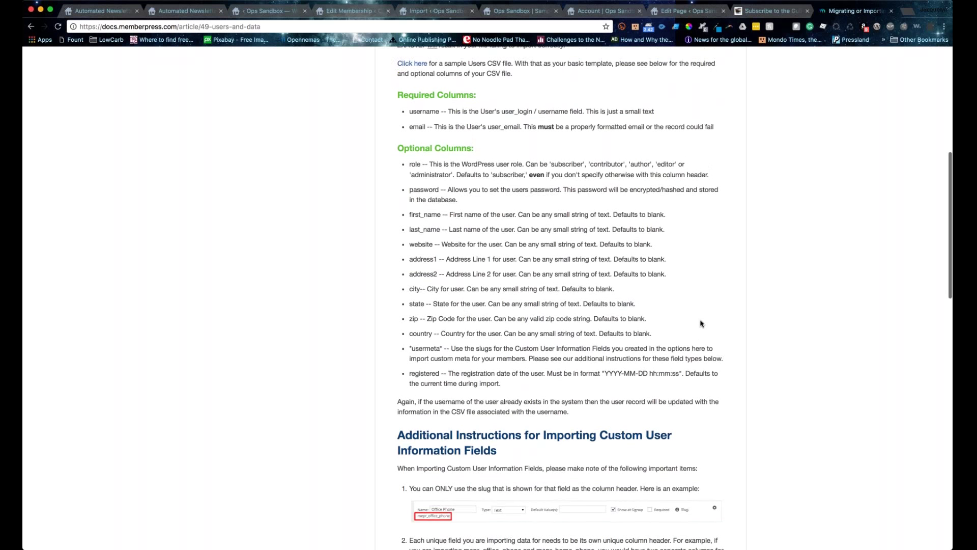
{"action": "scroll", "coordinate": [701, 324], "scroll_direction": "up", "scroll_amount": 1}
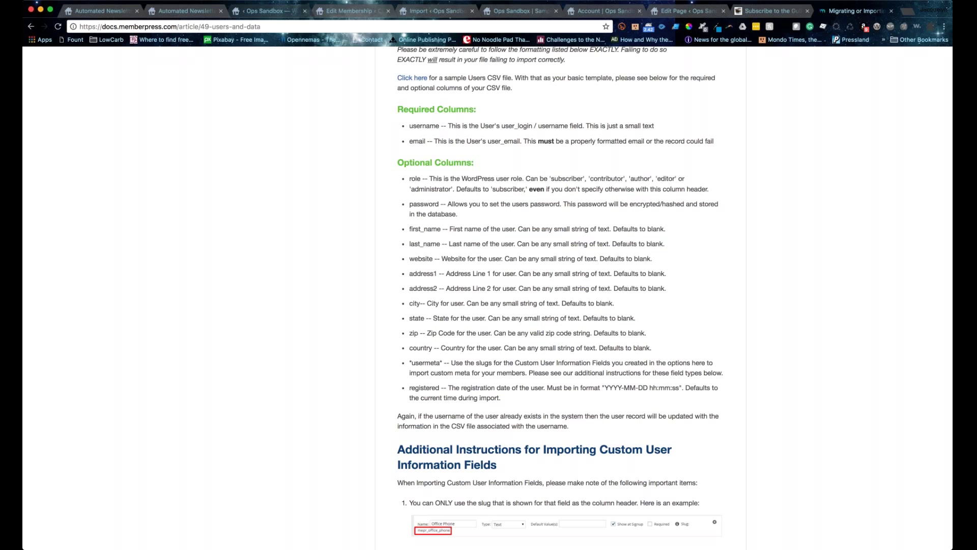
Step: From All Users, open an administrator's profile for editing and check its email field
{"action": "key", "text": "ctrl+3"}
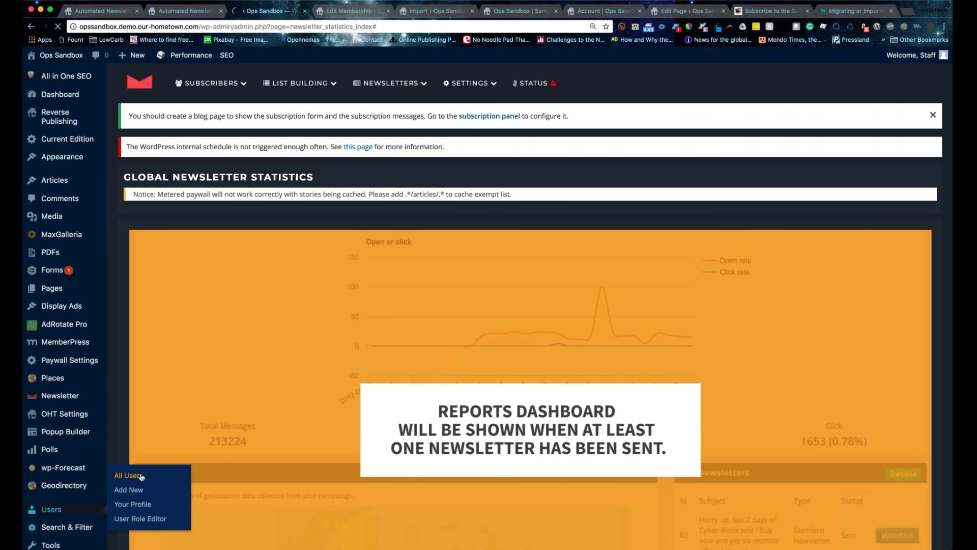
{"action": "left_click", "coordinate": [141, 476]}
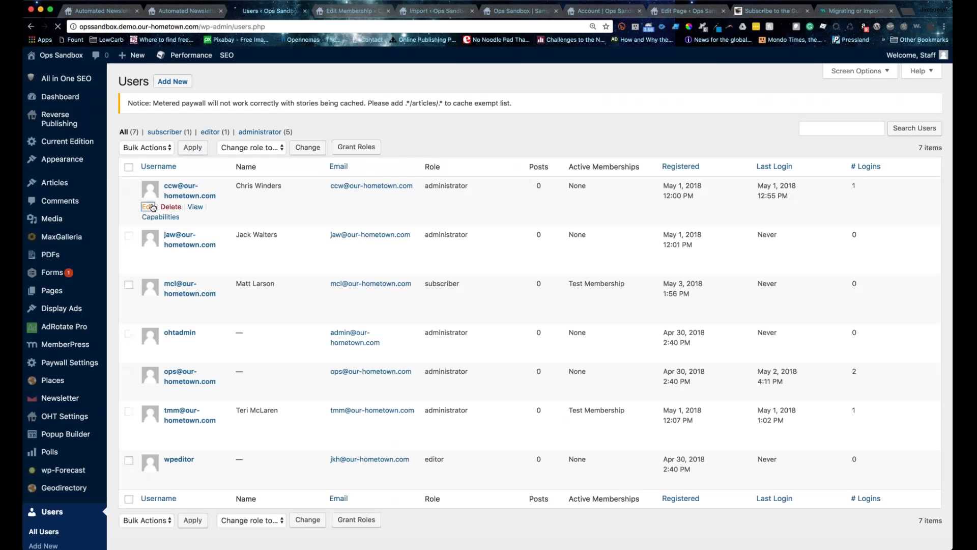
{"action": "left_click", "coordinate": [149, 207]}
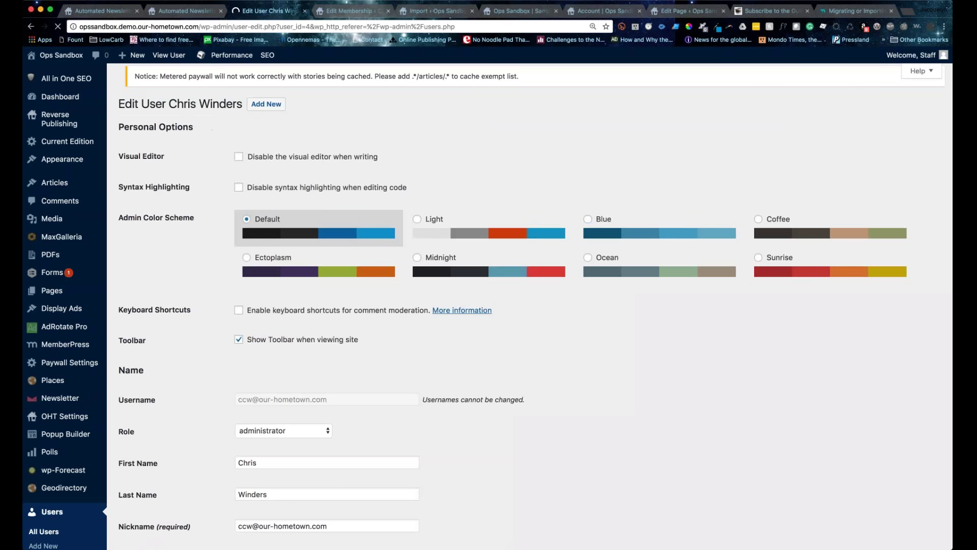
{"action": "scroll", "coordinate": [331, 305], "scroll_direction": "down", "scroll_amount": 3}
{"action": "left_click_drag", "start_coordinate": [239, 283], "coordinate": [332, 303]}
{"action": "scroll", "coordinate": [333, 288], "scroll_direction": "down", "scroll_amount": 1}
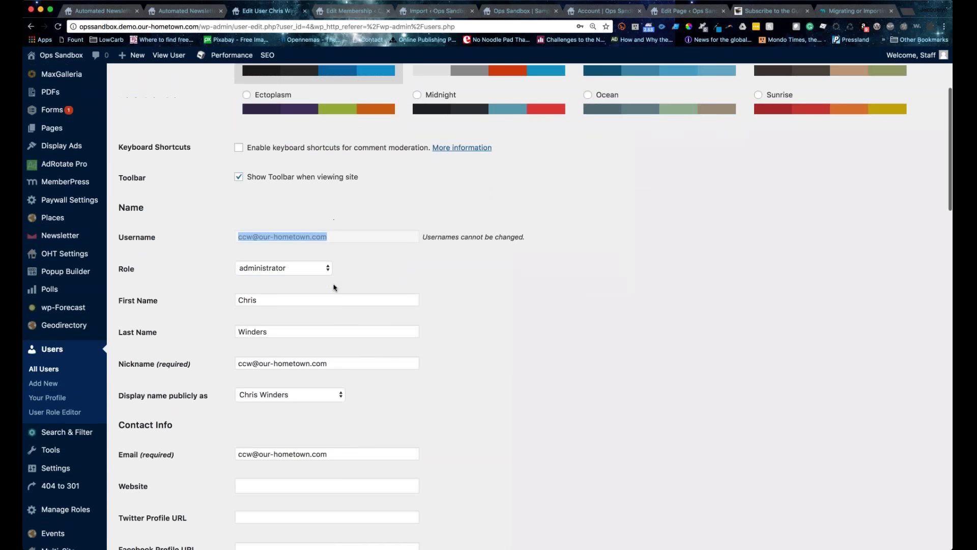
{"action": "scroll", "coordinate": [333, 288], "scroll_direction": "down", "scroll_amount": 1}
{"action": "left_click", "coordinate": [240, 397]}
{"action": "triple_click", "coordinate": [397, 398]}
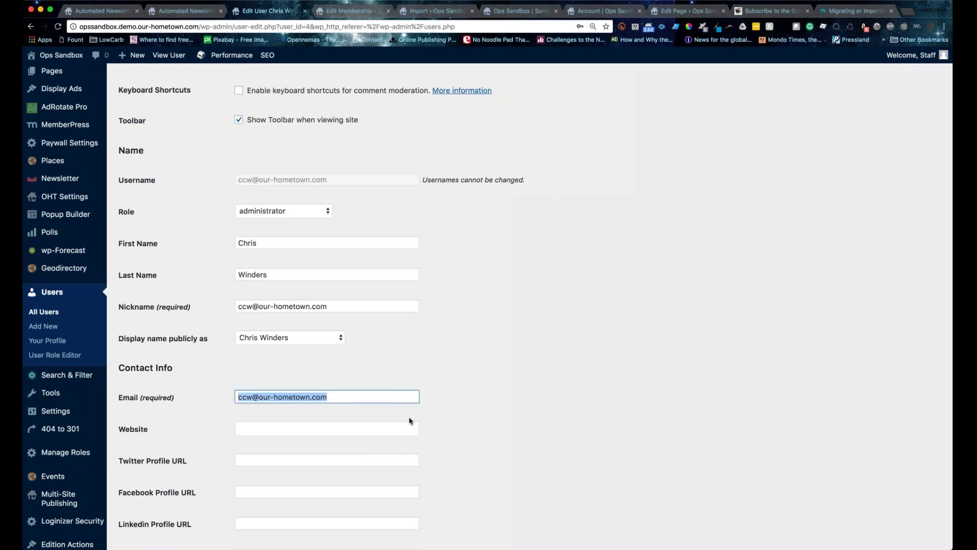
Step: Scroll through the rest of the administrator's profile and membership information fields
{"action": "scroll", "coordinate": [411, 421], "scroll_direction": "down", "scroll_amount": 10}
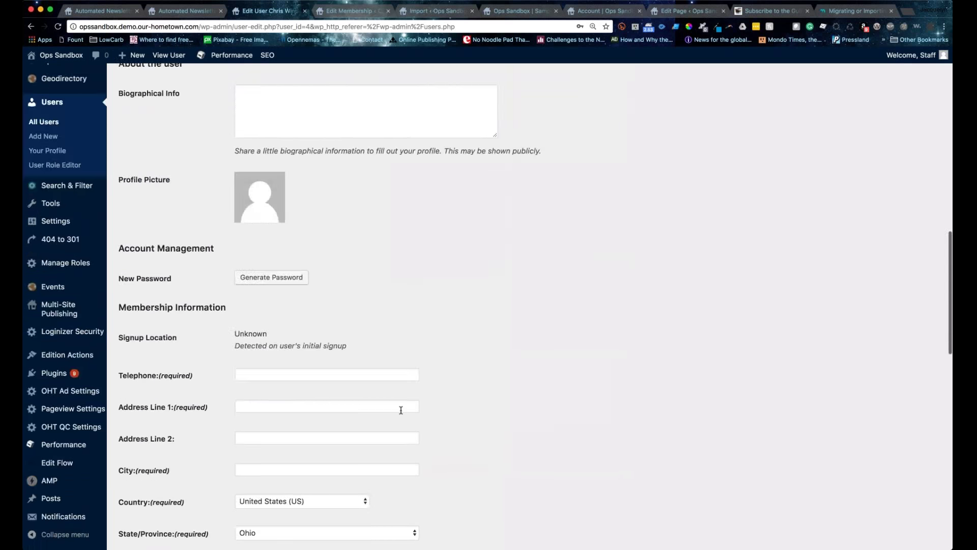
{"action": "scroll", "coordinate": [401, 411], "scroll_direction": "down", "scroll_amount": 3}
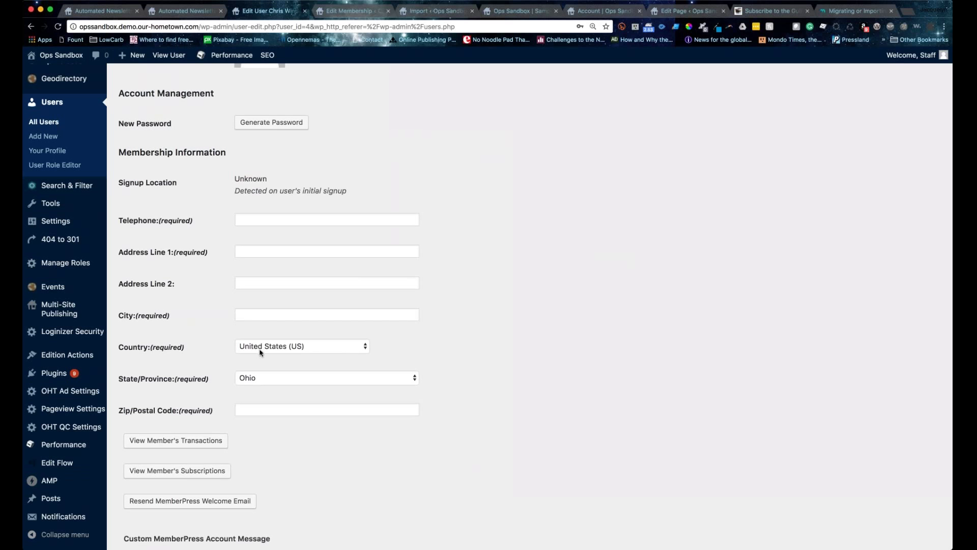
{"action": "scroll", "coordinate": [260, 352], "scroll_direction": "down", "scroll_amount": 3}
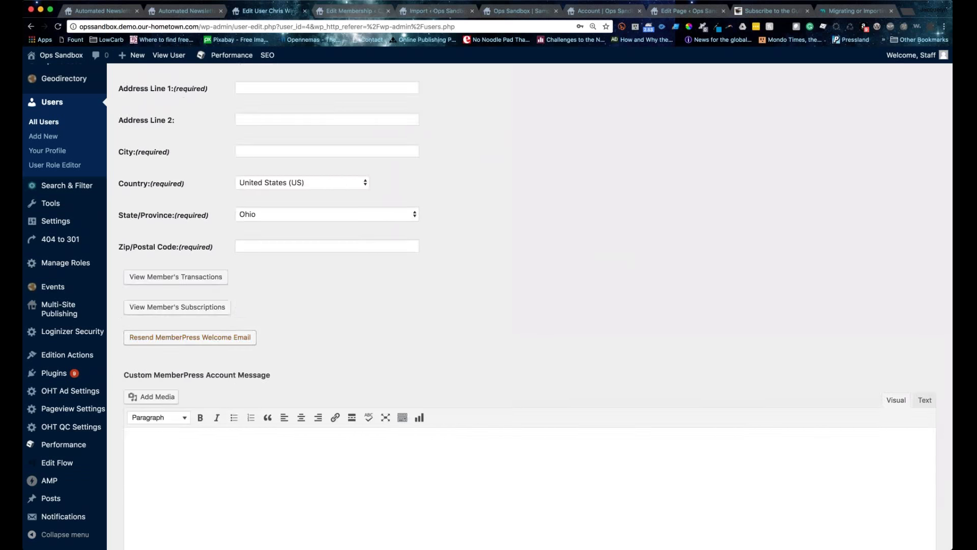
{"action": "scroll", "coordinate": [224, 286], "scroll_direction": "down", "scroll_amount": 1}
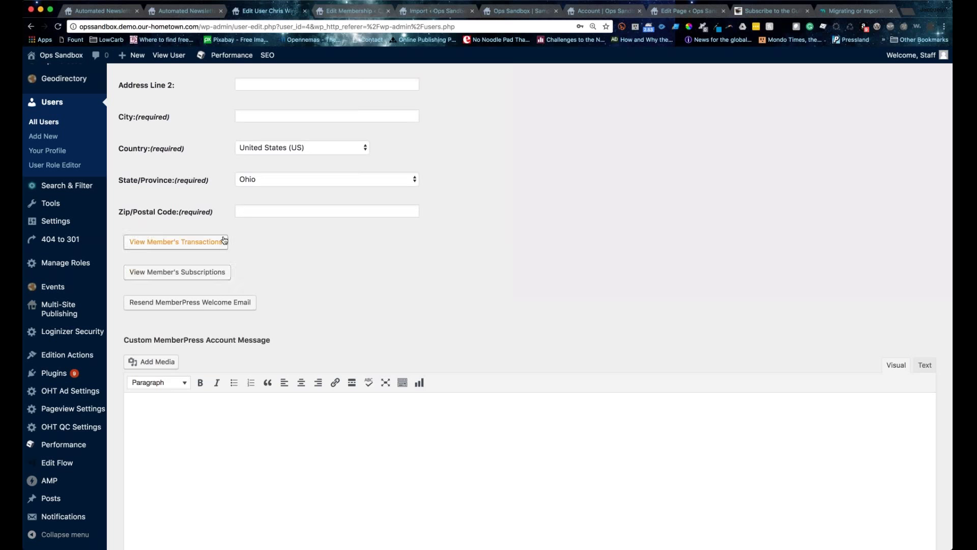
{"action": "scroll", "coordinate": [223, 240], "scroll_direction": "down", "scroll_amount": 5}
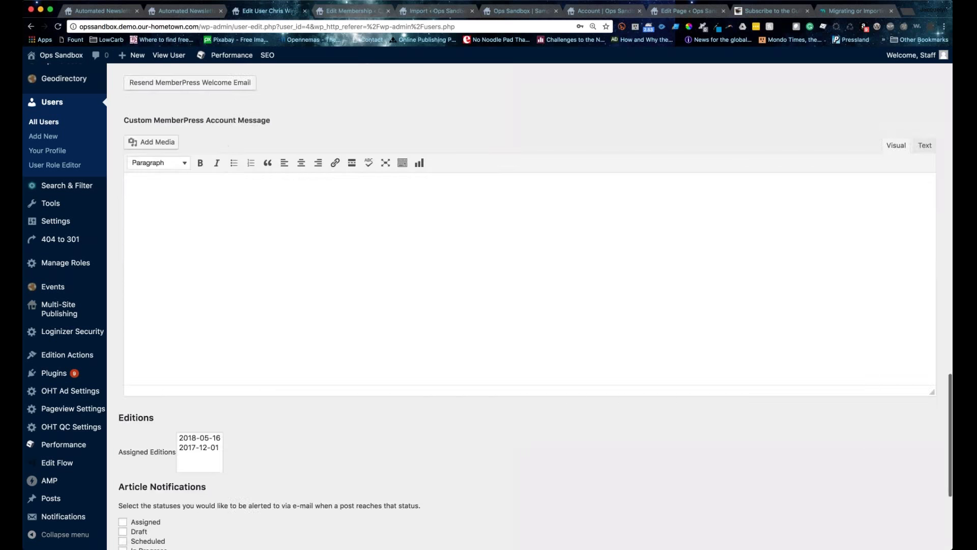
{"action": "scroll", "coordinate": [529, 286], "scroll_direction": "down", "scroll_amount": 10}
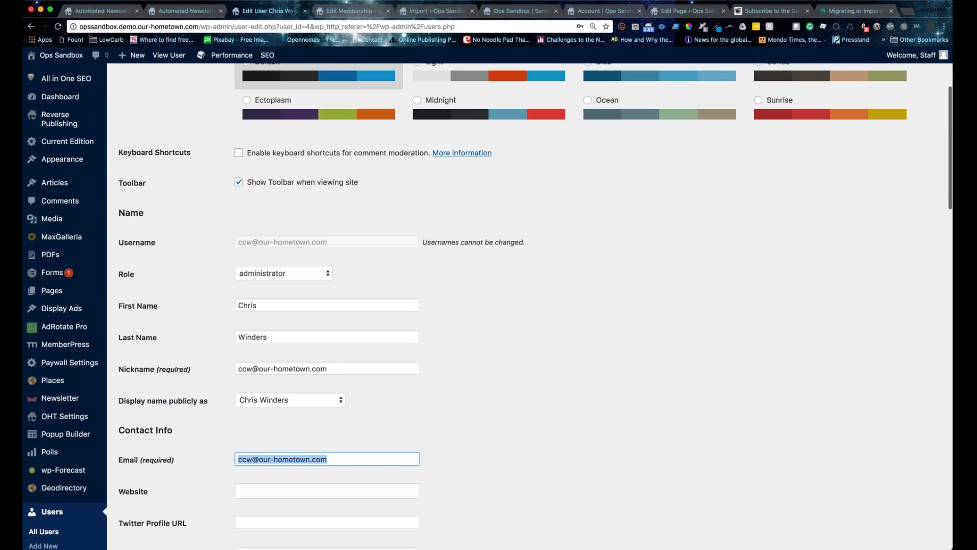
{"action": "scroll", "coordinate": [529, 305], "scroll_direction": "down", "scroll_amount": 3}
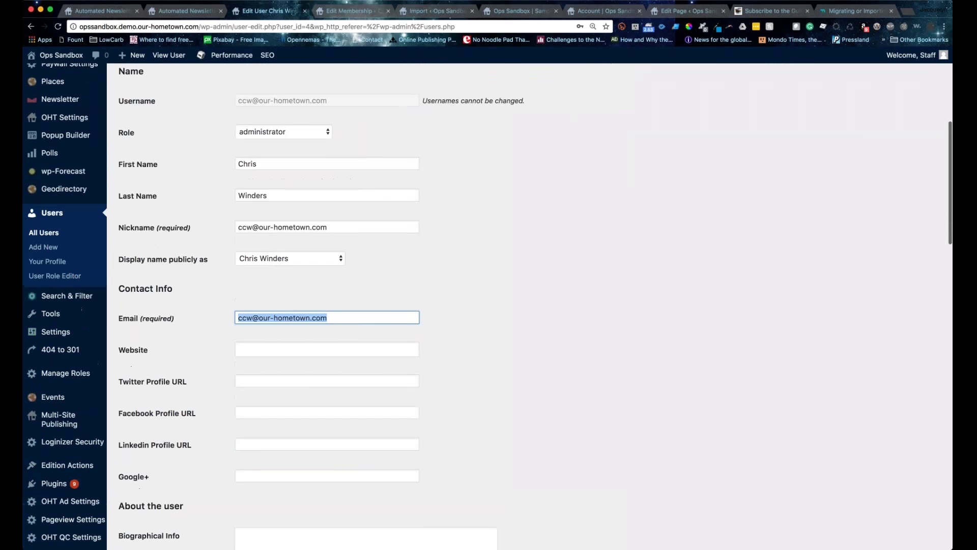
{"action": "left_click", "coordinate": [218, 319]}
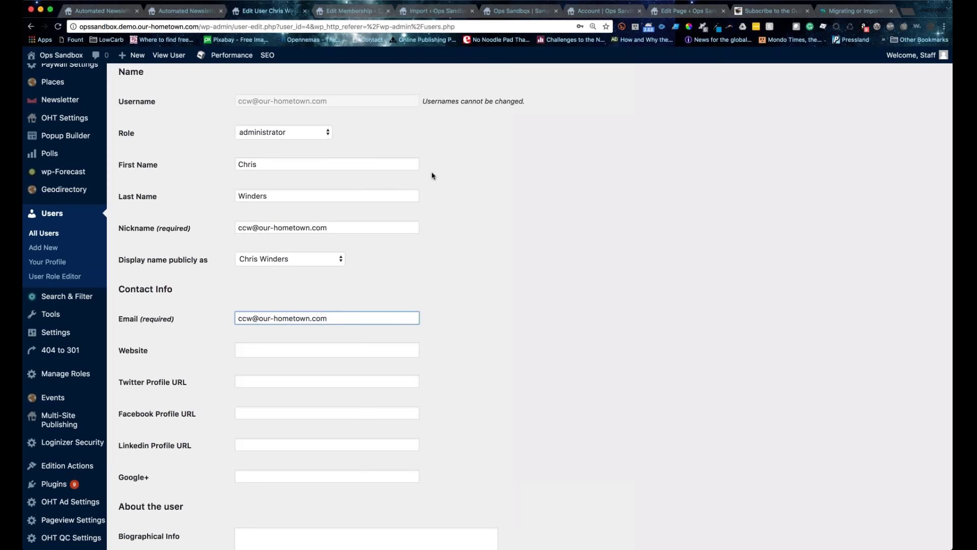
Step: Open the All Pages list showing the site's 20 published pages
{"action": "scroll", "coordinate": [433, 175], "scroll_direction": "up", "scroll_amount": 3}
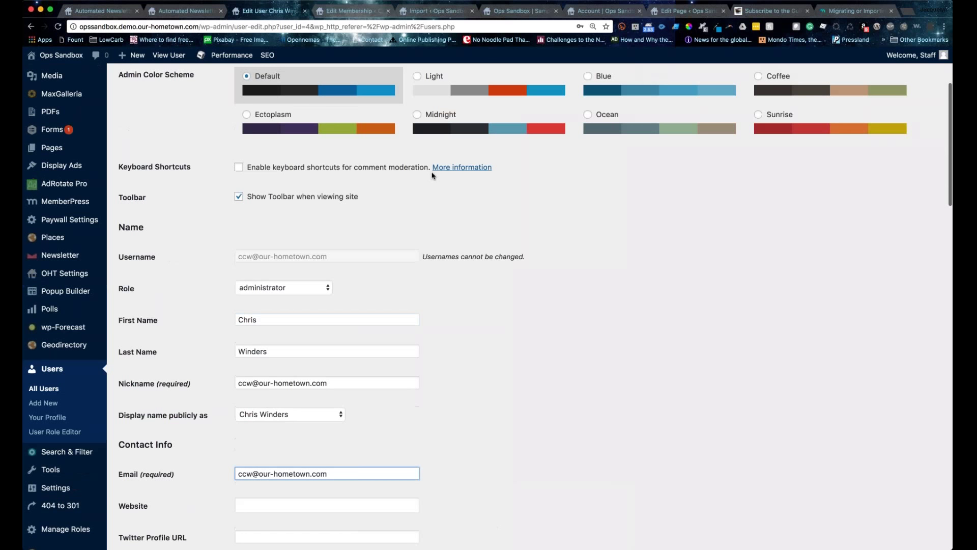
{"action": "scroll", "coordinate": [432, 176], "scroll_direction": "up", "scroll_amount": 3}
{"action": "mouse_move", "coordinate": [52, 291]}
{"action": "left_click", "coordinate": [136, 292]}
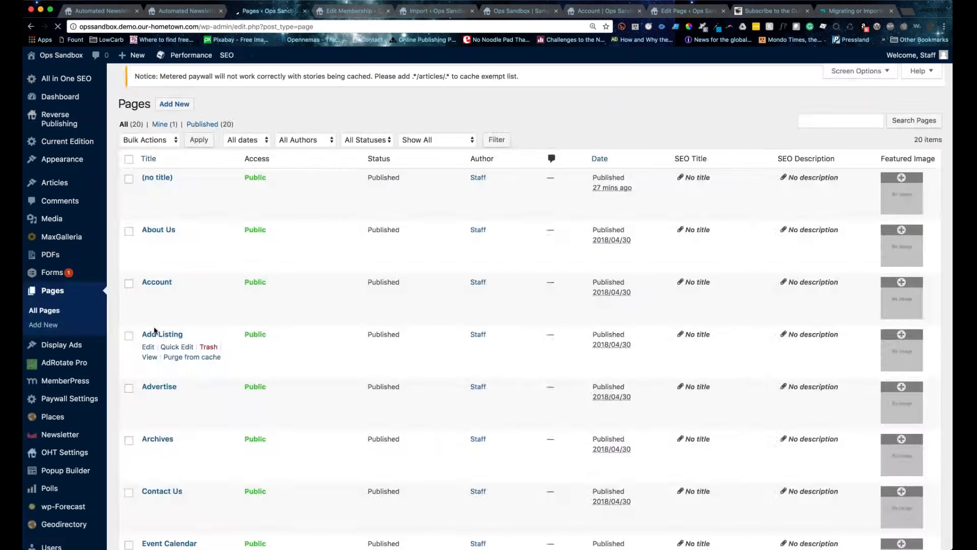
Step: View the live Account page, check the Test Membership tab, then return to the users import docs
{"action": "left_click", "coordinate": [149, 313]}
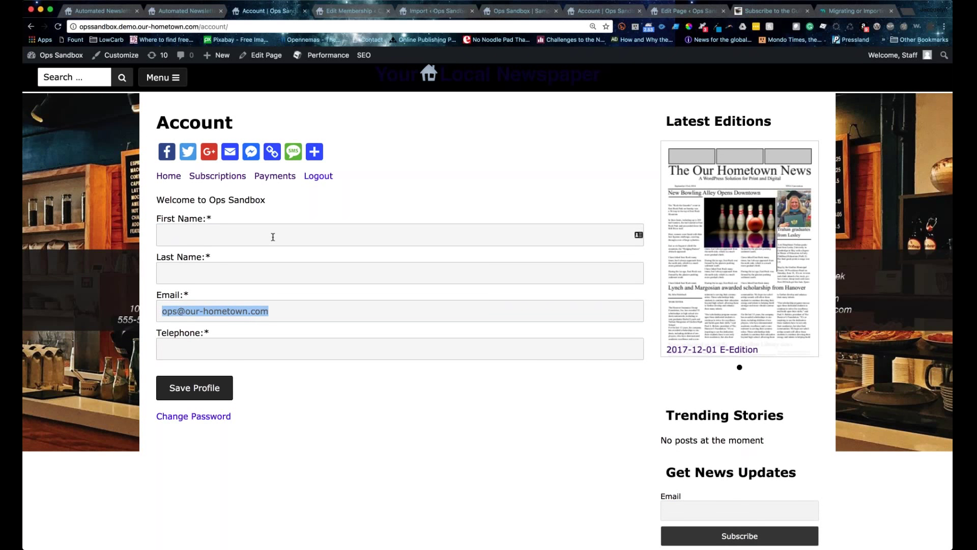
{"action": "key", "text": "ctrl+Tab"}
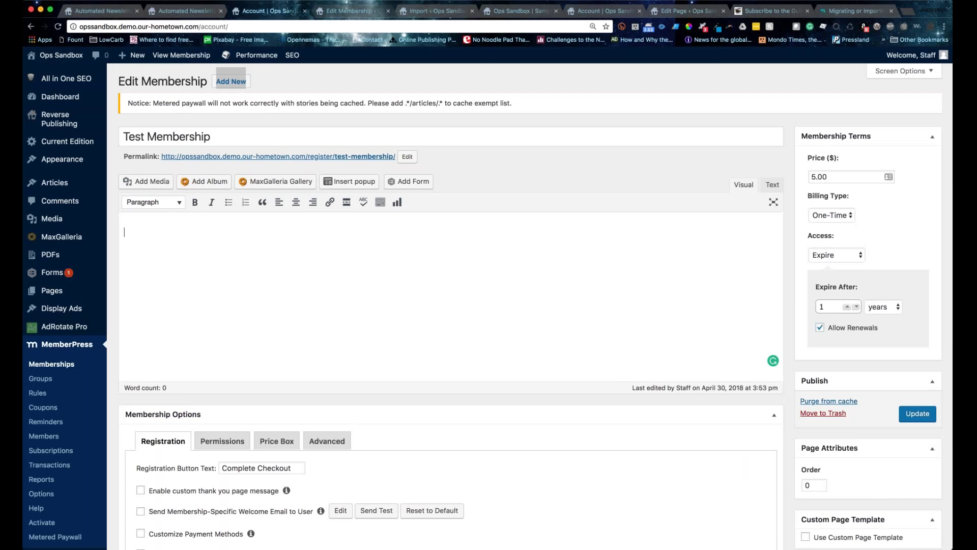
{"action": "key", "text": "super+9"}
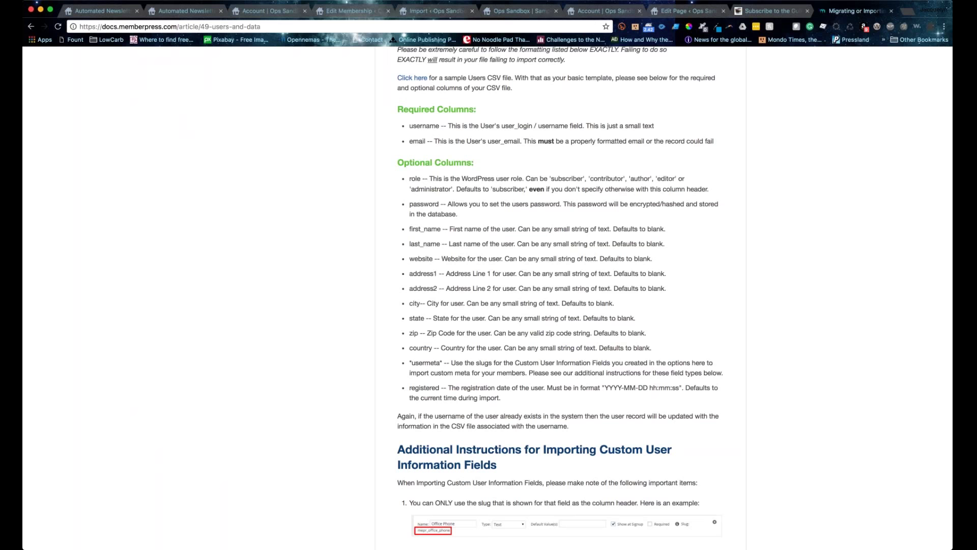
Step: Read from Users CSV Format through custom field formats down to Uploading the File and Importer Messages
{"action": "scroll", "coordinate": [577, 257], "scroll_direction": "down", "scroll_amount": 5}
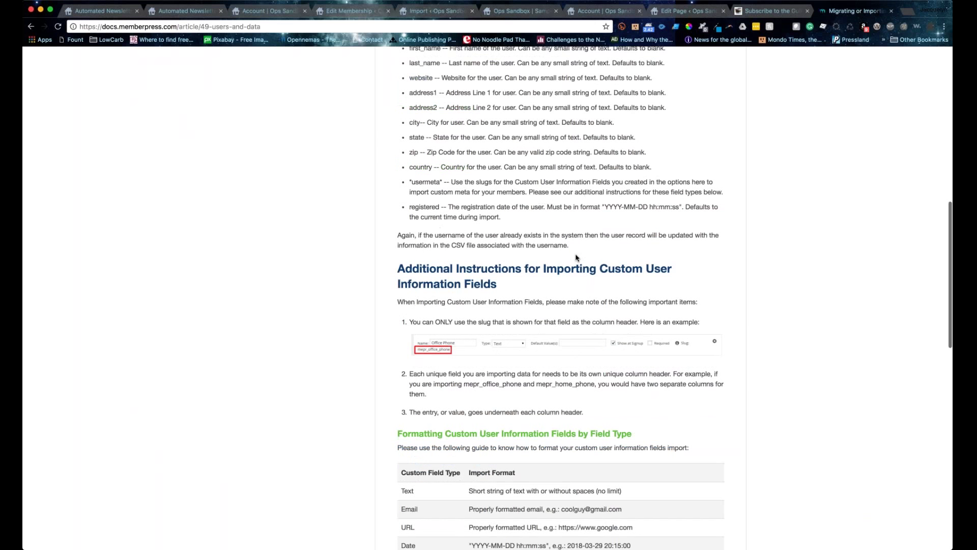
{"action": "scroll", "coordinate": [577, 257], "scroll_direction": "down", "scroll_amount": 19}
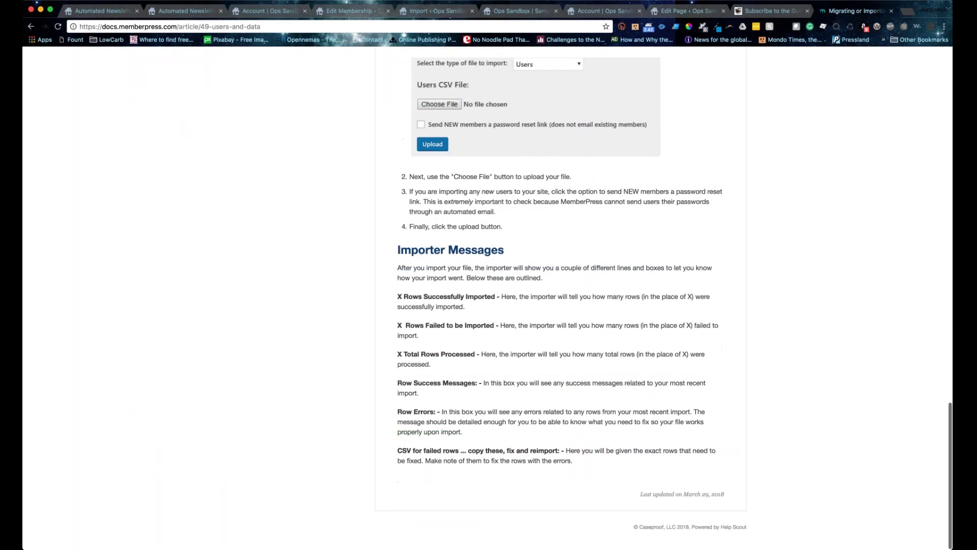
{"action": "scroll", "coordinate": [516, 291], "scroll_direction": "up", "scroll_amount": 16}
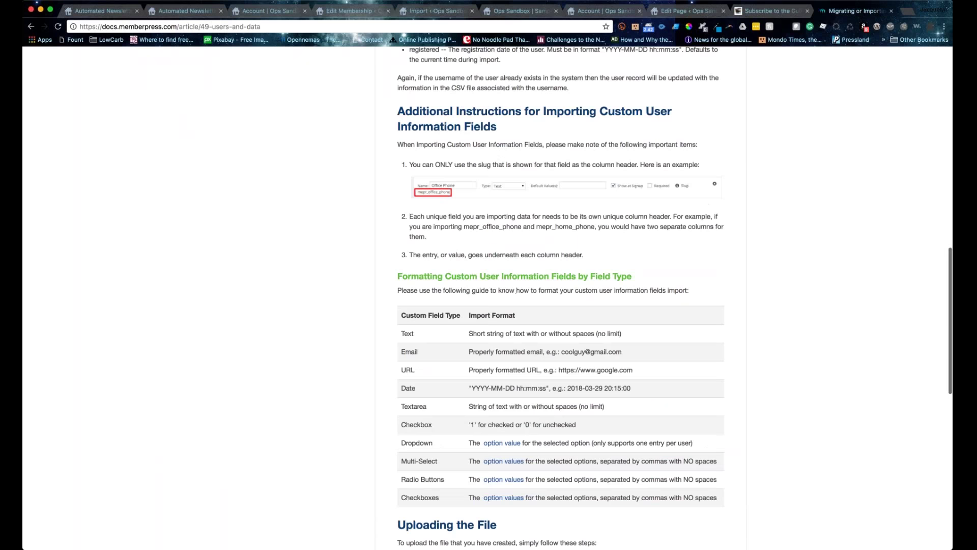
{"action": "scroll", "coordinate": [351, 206], "scroll_direction": "up", "scroll_amount": 20}
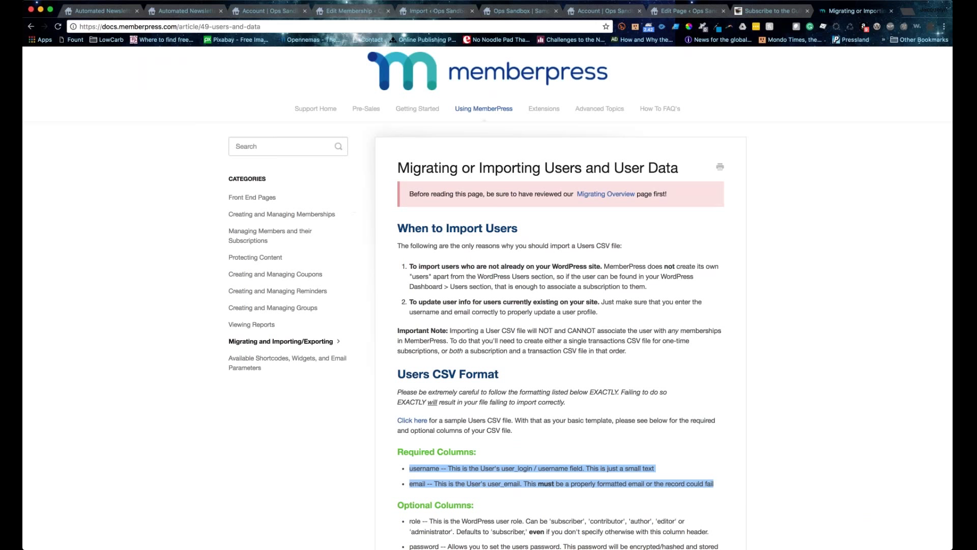
{"action": "scroll", "coordinate": [488, 295], "scroll_direction": "down", "scroll_amount": 4}
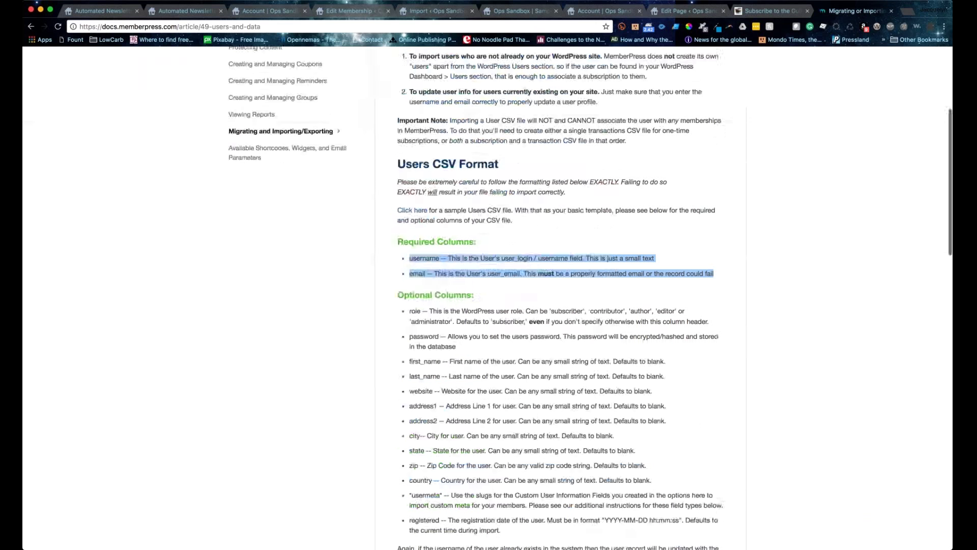
{"action": "scroll", "coordinate": [415, 148], "scroll_direction": "down", "scroll_amount": 2}
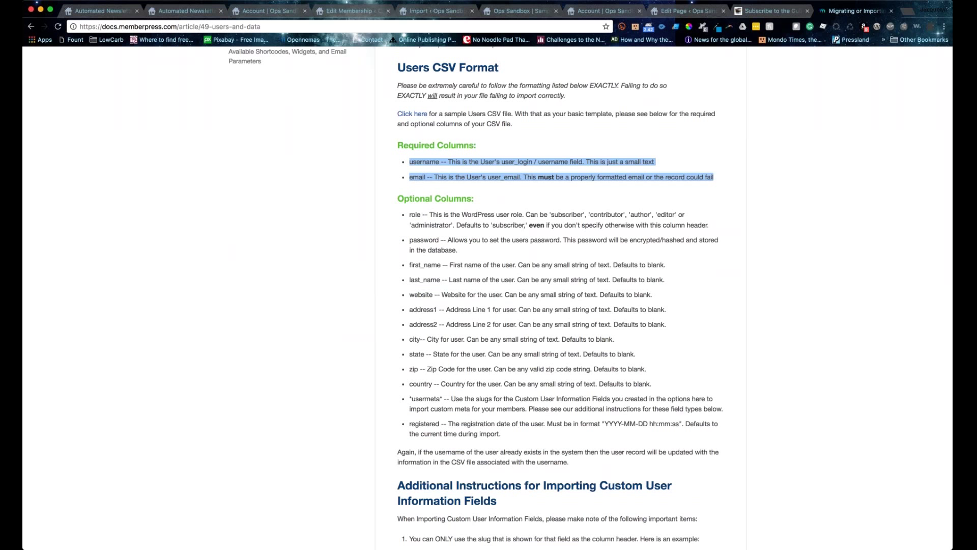
{"action": "scroll", "coordinate": [498, 224], "scroll_direction": "down", "scroll_amount": 2}
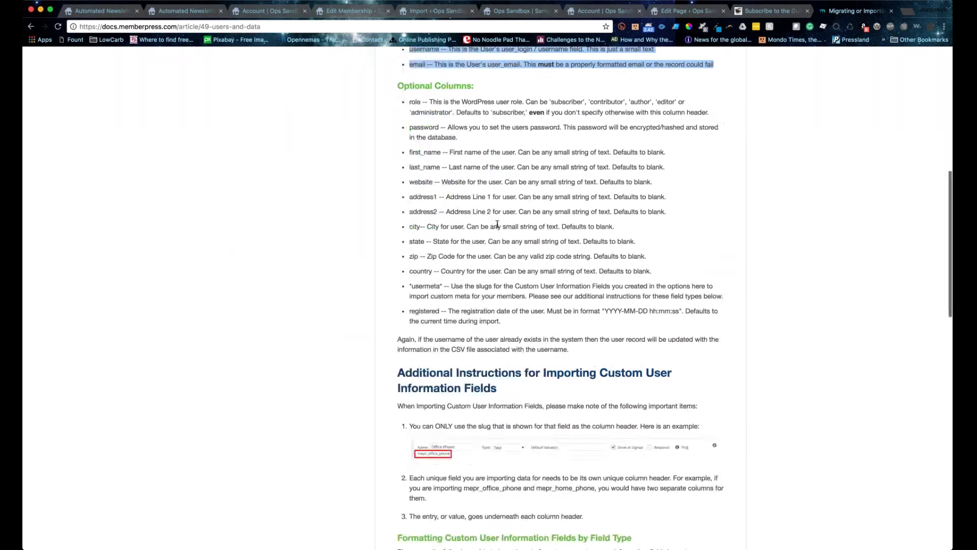
{"action": "scroll", "coordinate": [498, 224], "scroll_direction": "down", "scroll_amount": 8}
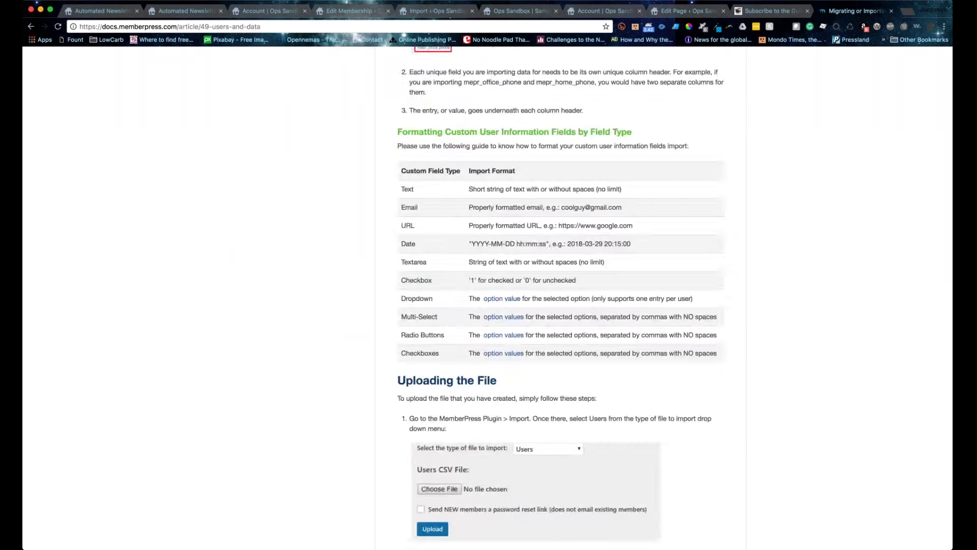
{"action": "scroll", "coordinate": [560, 296], "scroll_direction": "down", "scroll_amount": 5}
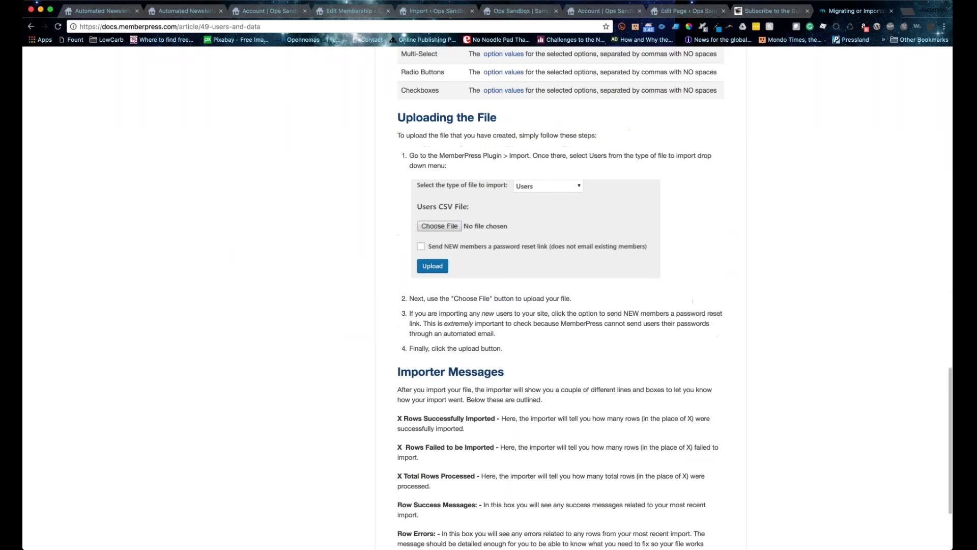
Step: On the MemberPress Import page, review the password reset link option
{"action": "left_click", "coordinate": [414, 13]}
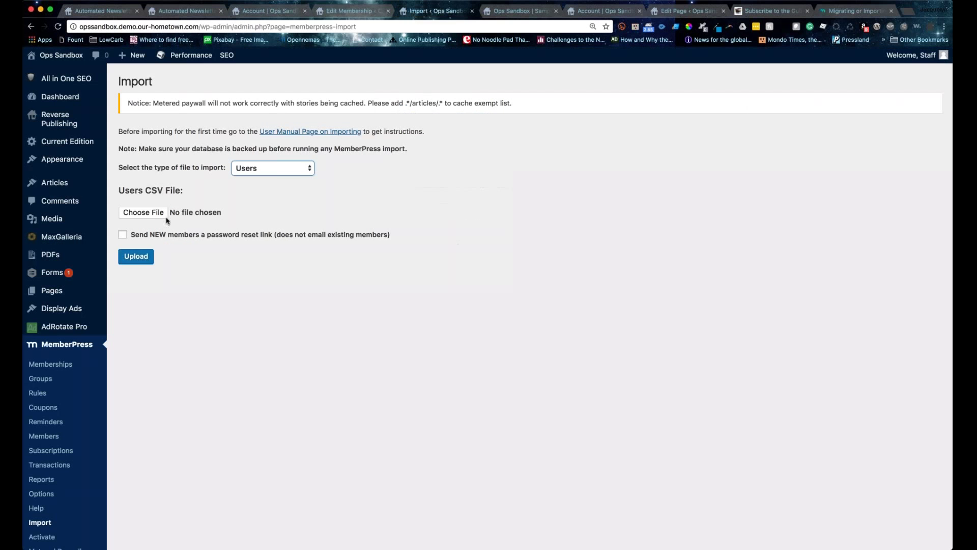
{"action": "left_click_drag", "start_coordinate": [401, 236], "coordinate": [130, 235]}
{"action": "left_click", "coordinate": [433, 352]}
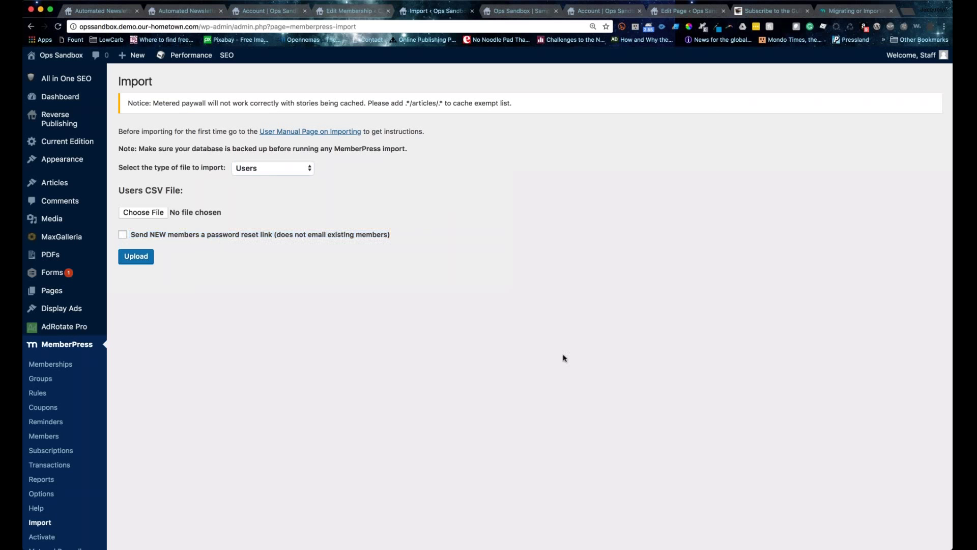
Step: Return to the users import docs and bring the required username and email columns back into view
{"action": "left_click", "coordinate": [848, 11]}
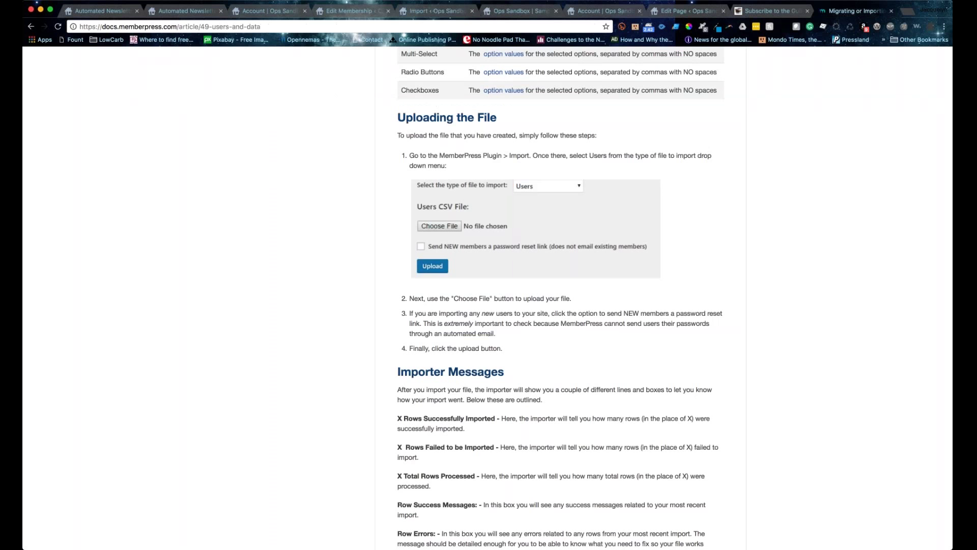
{"action": "scroll", "coordinate": [560, 305], "scroll_direction": "down", "scroll_amount": 3}
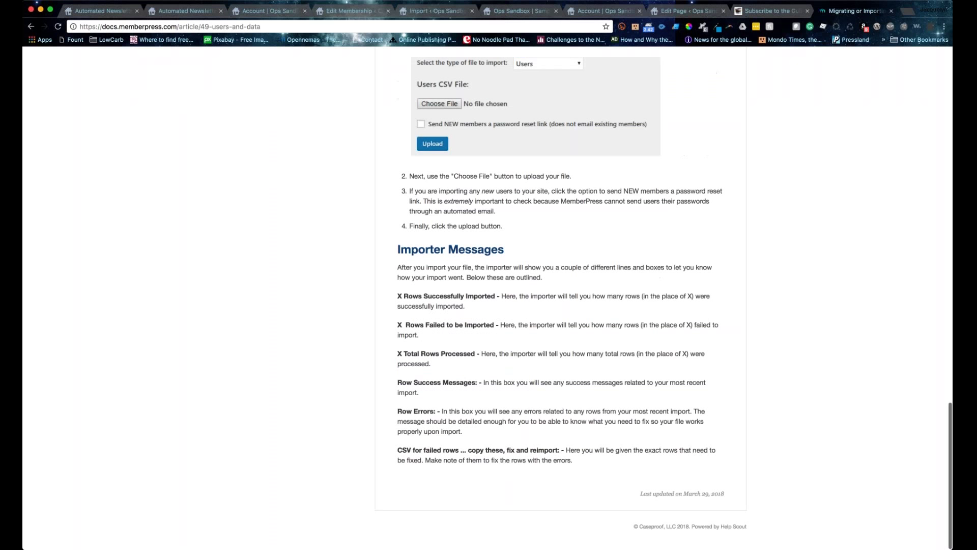
{"action": "scroll", "coordinate": [560, 305], "scroll_direction": "up", "scroll_amount": 2}
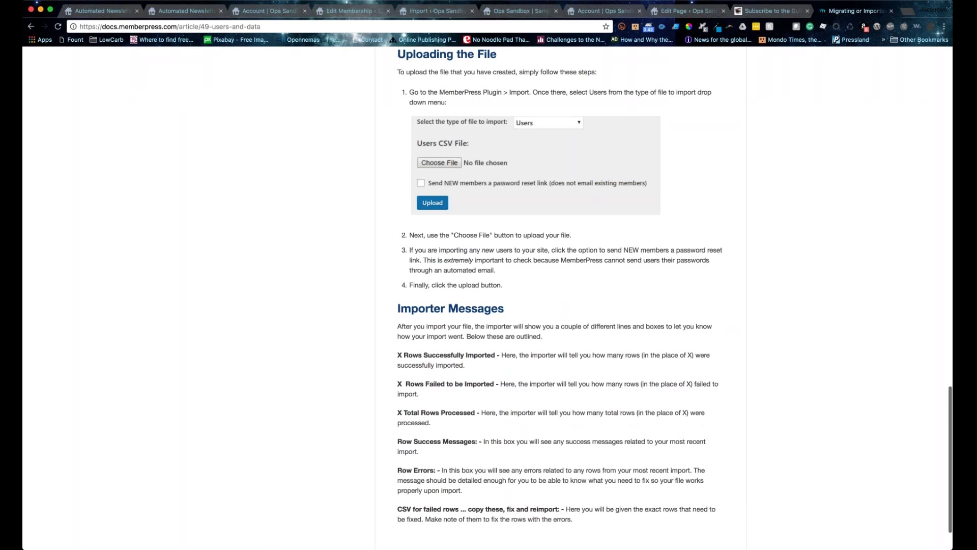
{"action": "scroll", "coordinate": [243, 199], "scroll_direction": "up", "scroll_amount": 20}
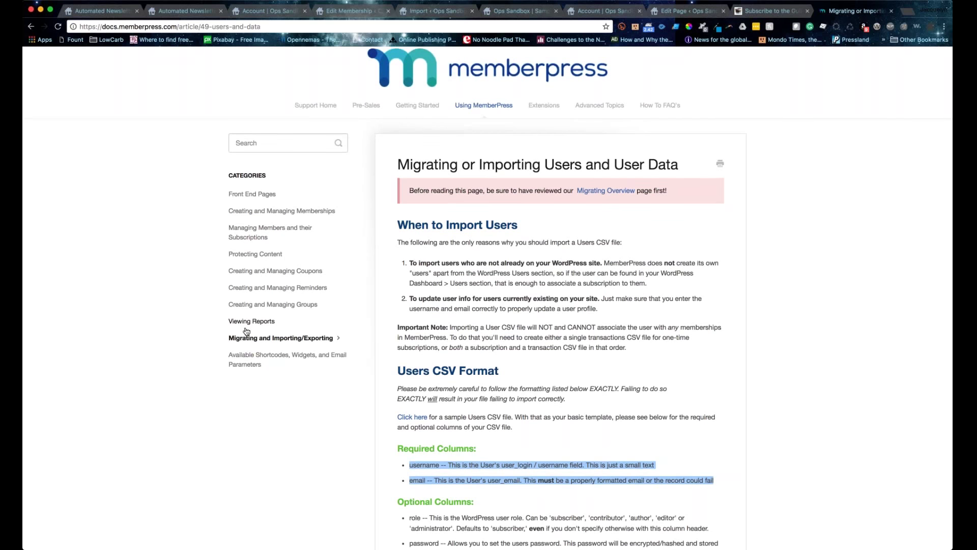
Step: Open the One-time Payment Subscriptions article under Migrating and Importing/Exporting and review its required columns
{"action": "left_click", "coordinate": [246, 332]}
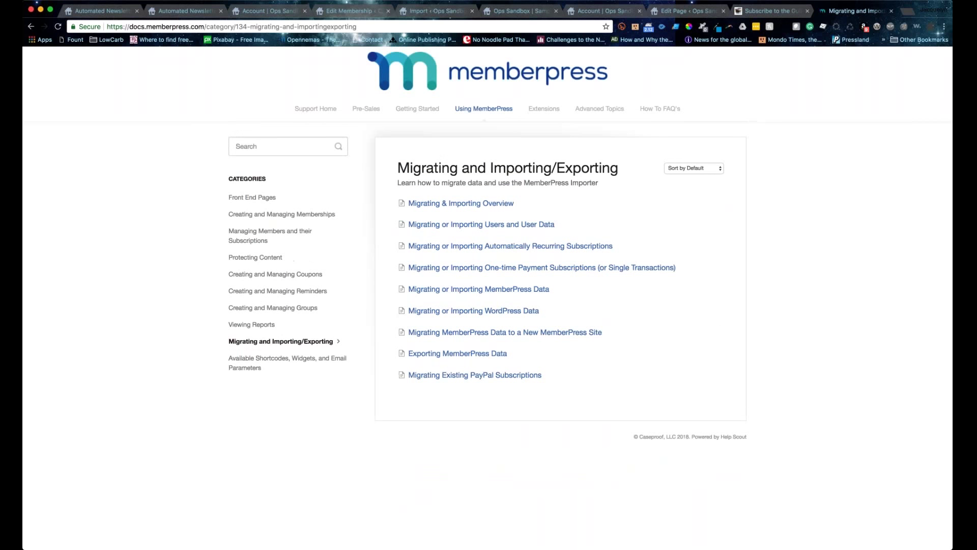
{"action": "left_click", "coordinate": [564, 268]}
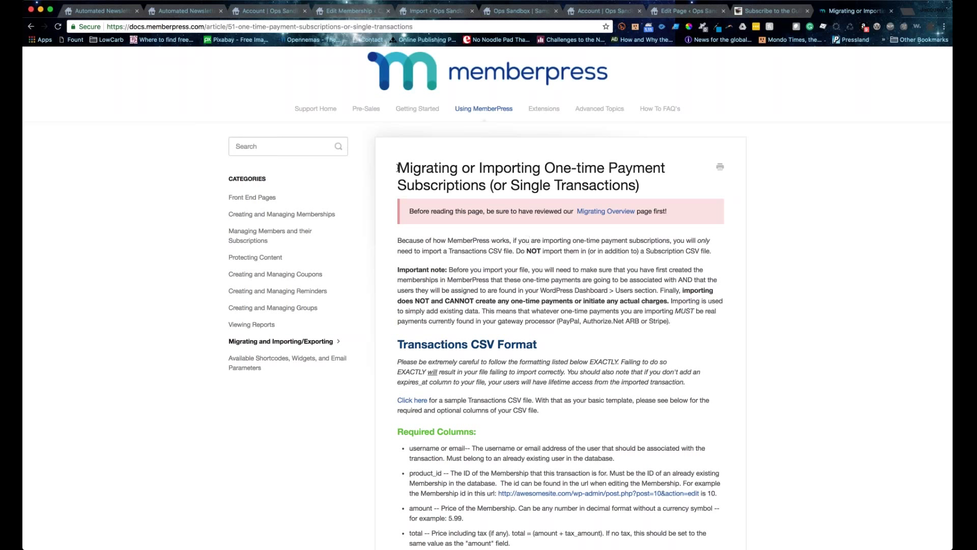
{"action": "left_click_drag", "start_coordinate": [398, 168], "coordinate": [663, 189]}
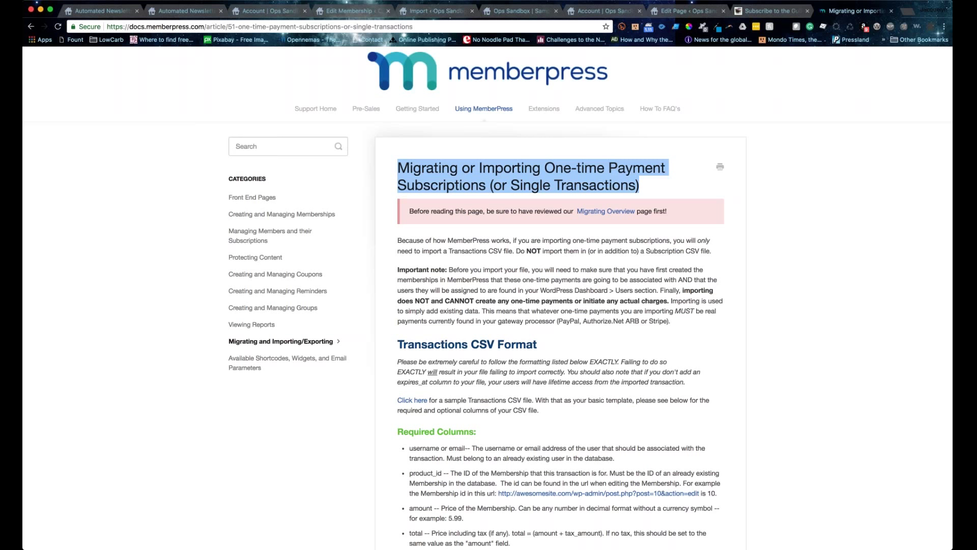
{"action": "scroll", "coordinate": [488, 306], "scroll_direction": "down", "scroll_amount": 1}
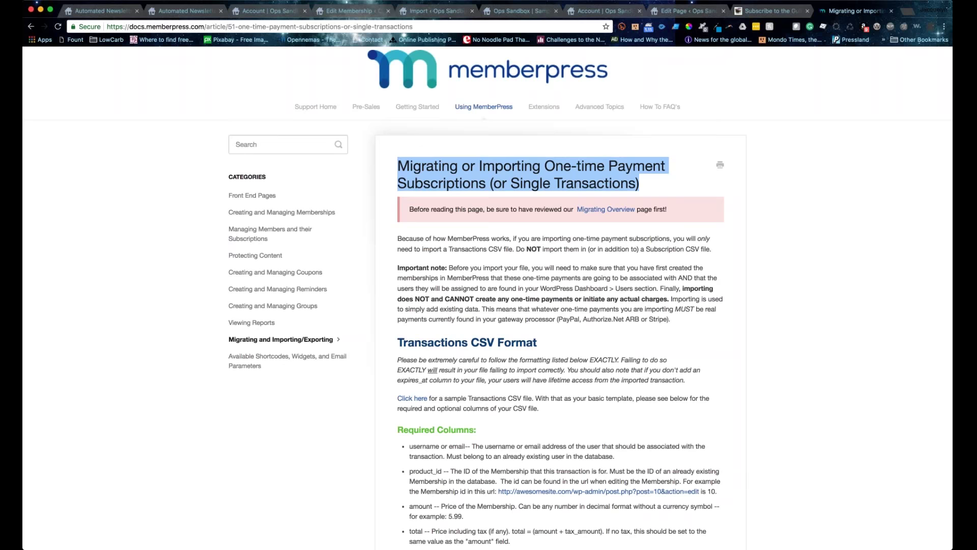
{"action": "scroll", "coordinate": [476, 405], "scroll_direction": "down", "scroll_amount": 4}
{"action": "left_click_drag", "start_coordinate": [413, 246], "coordinate": [423, 331]}
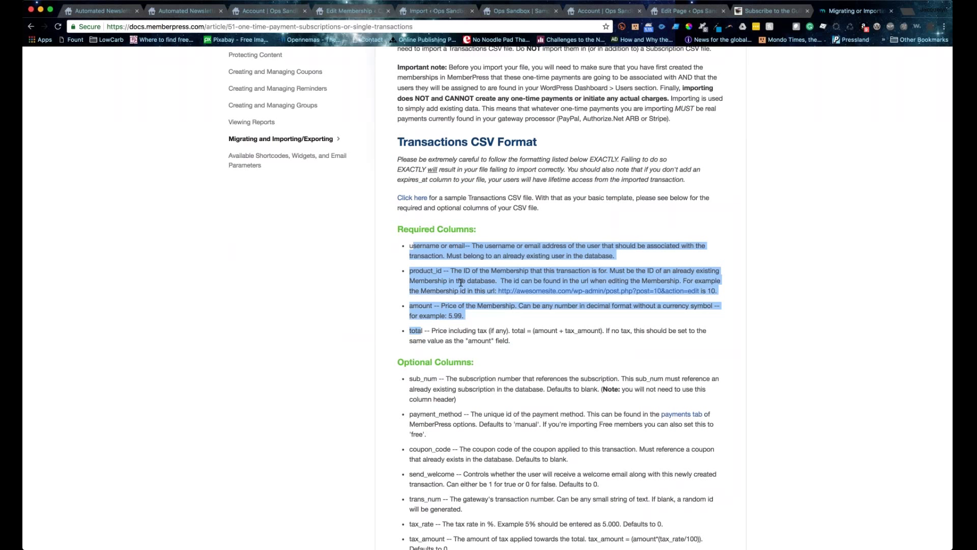
Step: Scroll to the Transactions optional columns and mark send_welcome's default value of 0
{"action": "scroll", "coordinate": [414, 362], "scroll_direction": "down", "scroll_amount": 4}
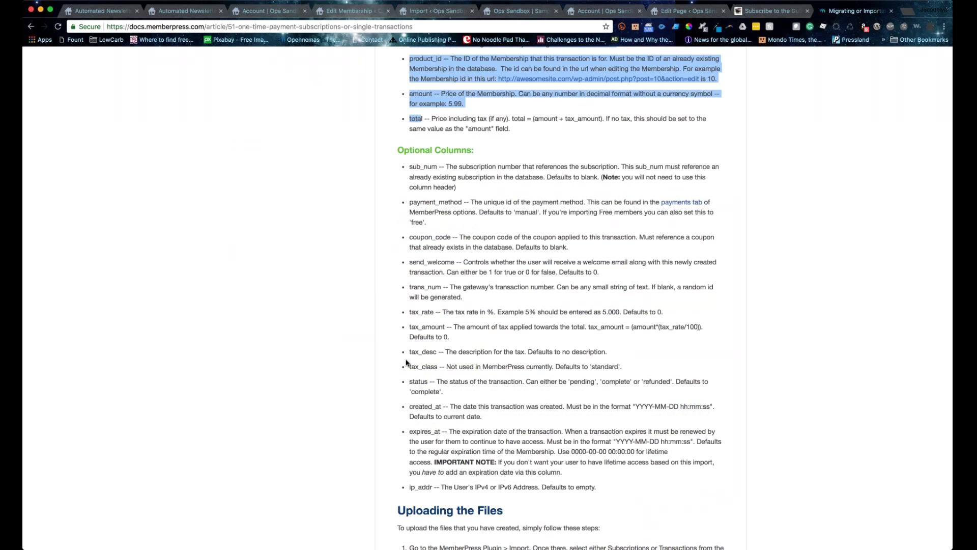
{"action": "scroll", "coordinate": [408, 363], "scroll_direction": "down", "scroll_amount": 1}
{"action": "left_click", "coordinate": [595, 223]}
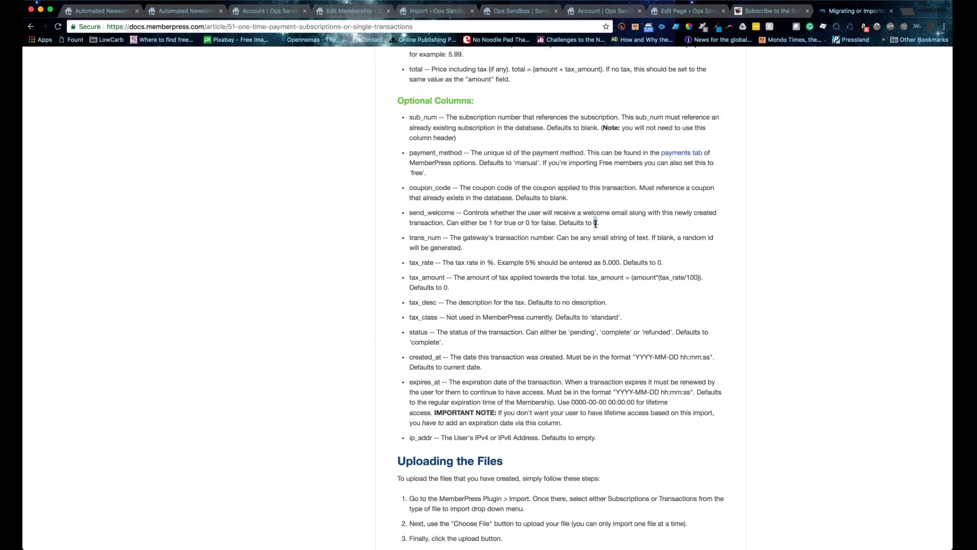
{"action": "scroll", "coordinate": [596, 224], "scroll_direction": "down", "scroll_amount": 1}
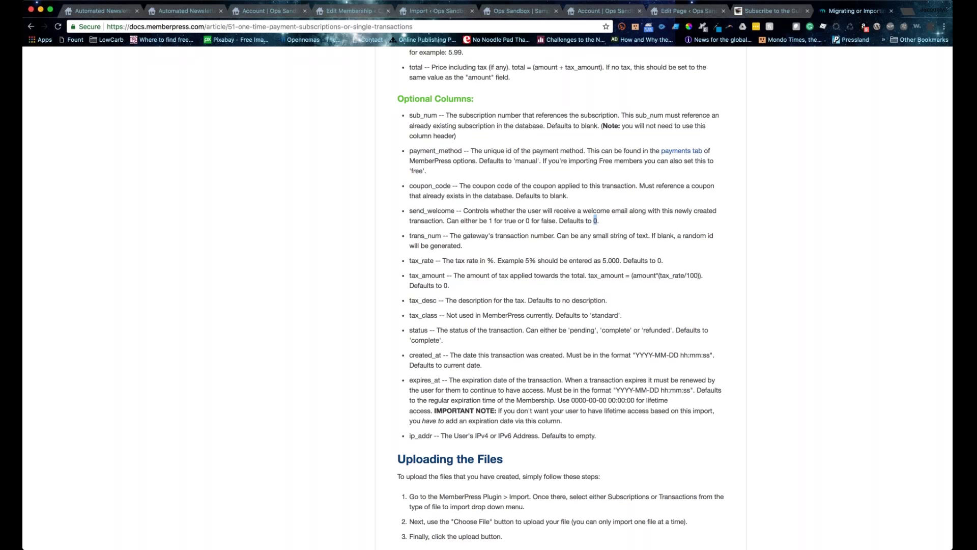
{"action": "scroll", "coordinate": [428, 231], "scroll_direction": "down", "scroll_amount": 1}
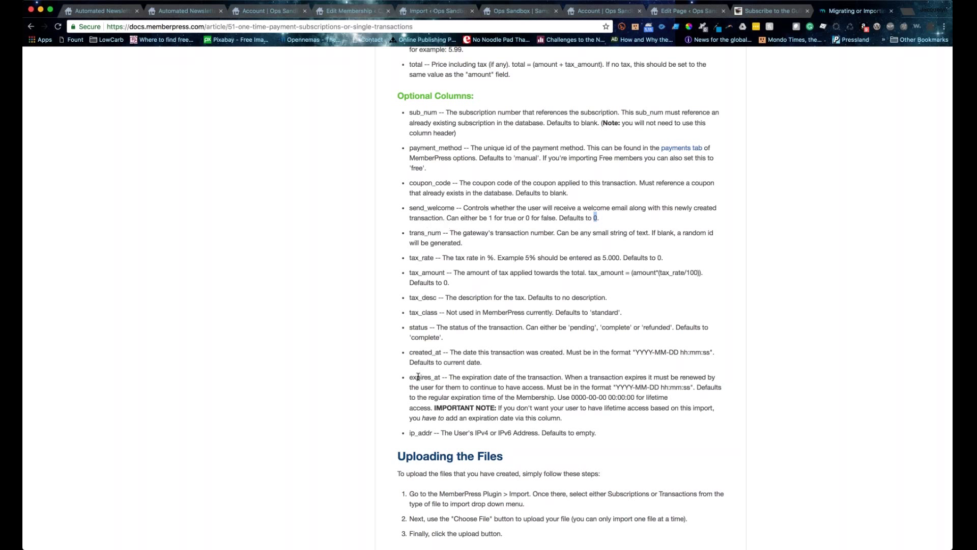
Step: Highlight the optional expires_at and send_welcome Transactions columns
{"action": "left_click_drag", "start_coordinate": [409, 376], "coordinate": [441, 378]}
{"action": "scroll", "coordinate": [341, 427], "scroll_direction": "down", "scroll_amount": 1}
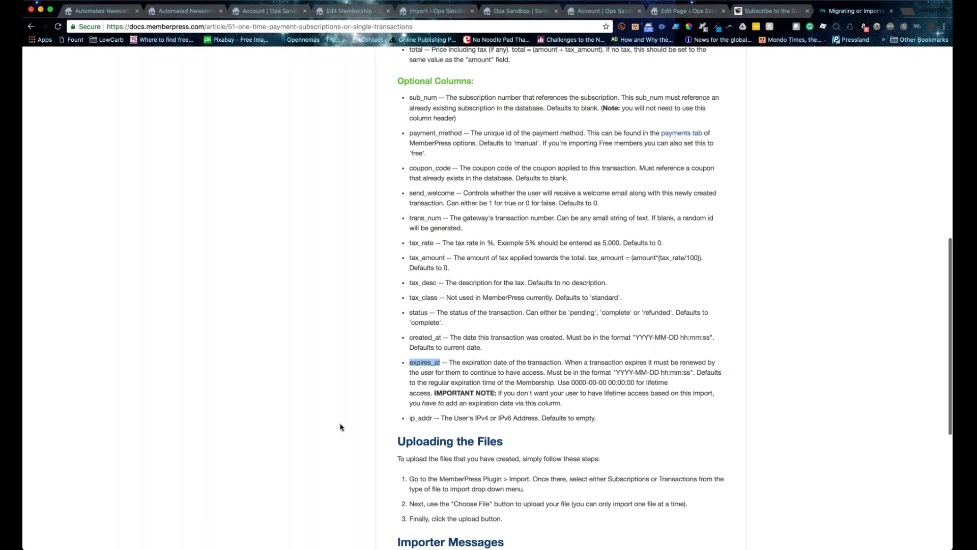
{"action": "scroll", "coordinate": [341, 427], "scroll_direction": "down", "scroll_amount": 1}
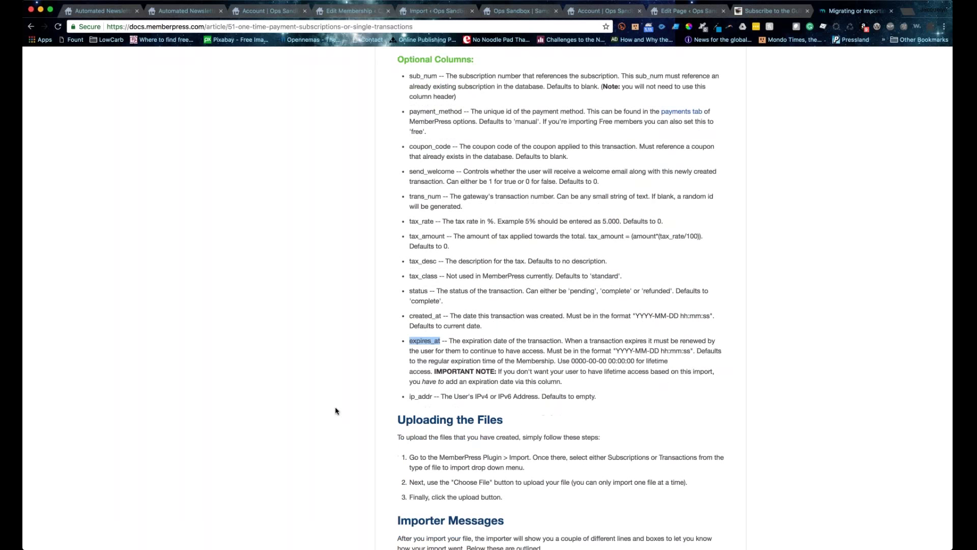
{"action": "scroll", "coordinate": [175, 248], "scroll_direction": "up", "scroll_amount": 3}
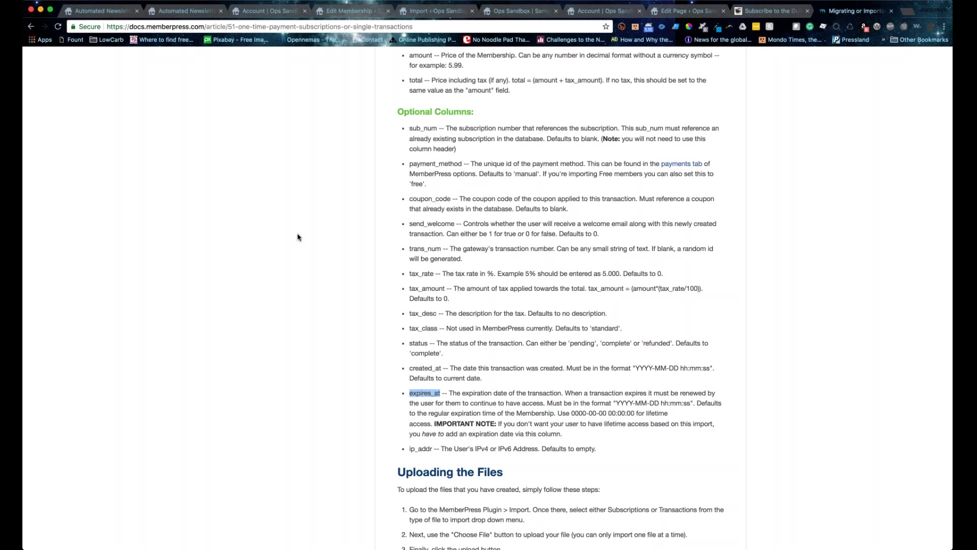
{"action": "left_click_drag", "start_coordinate": [409, 223], "coordinate": [449, 223]}
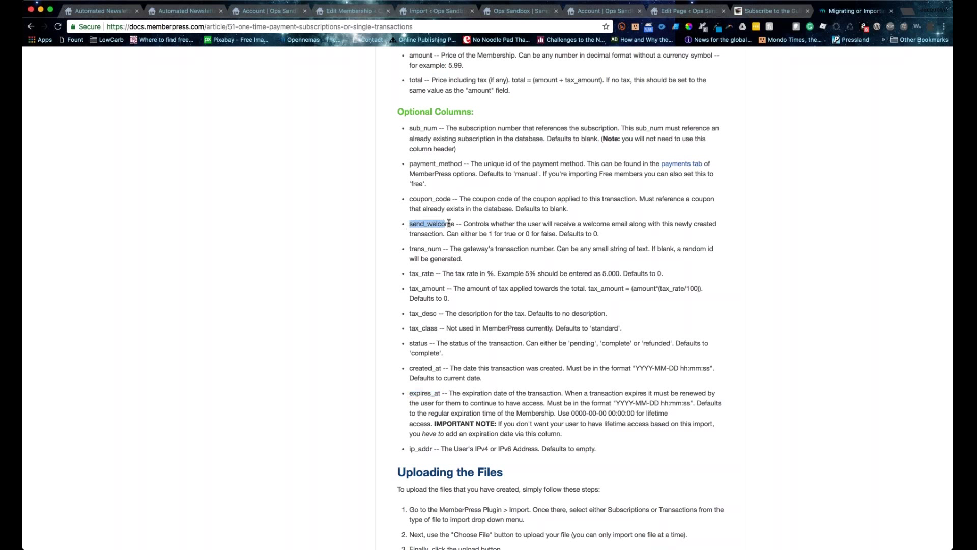
{"action": "left_click_drag", "start_coordinate": [408, 392], "coordinate": [446, 392]}
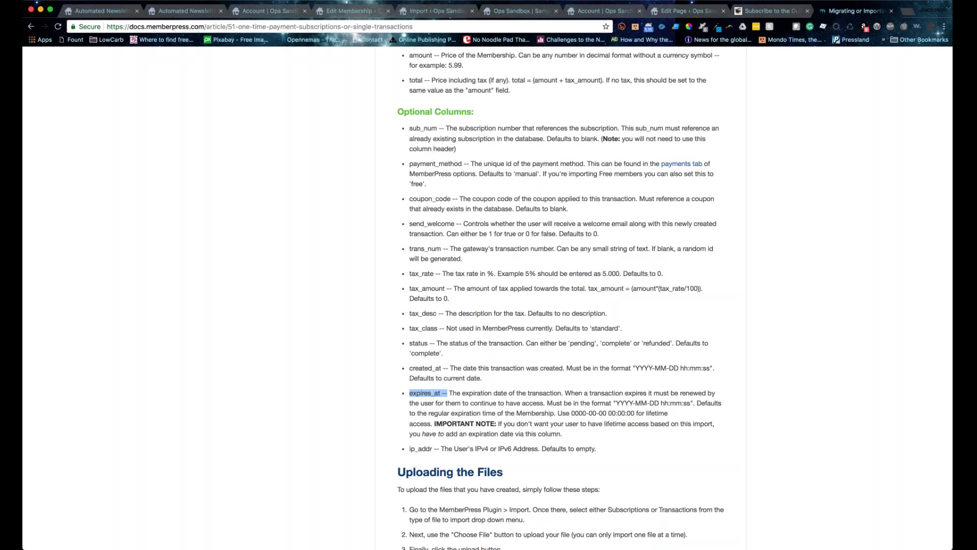
{"action": "scroll", "coordinate": [560, 299], "scroll_direction": "up", "scroll_amount": 1}
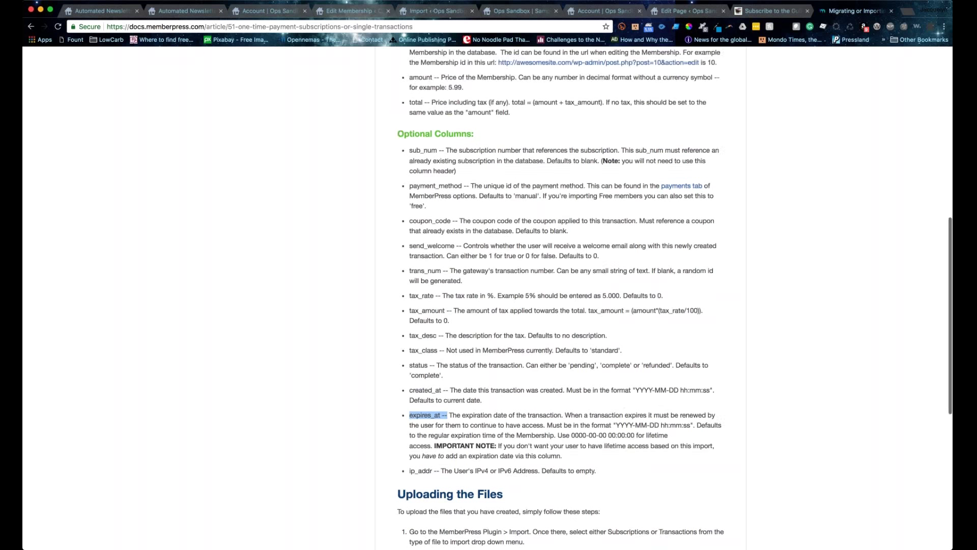
{"action": "scroll", "coordinate": [357, 384], "scroll_direction": "up", "scroll_amount": 3}
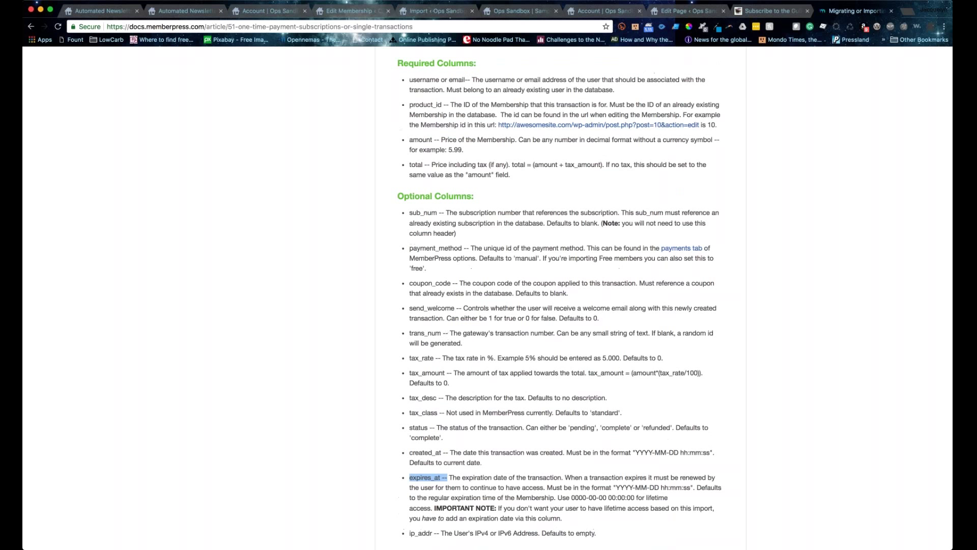
Step: Review the required username, product_id, amount and total columns, then return to the Transactions Import page
{"action": "left_click_drag", "start_coordinate": [410, 79], "coordinate": [461, 124]}
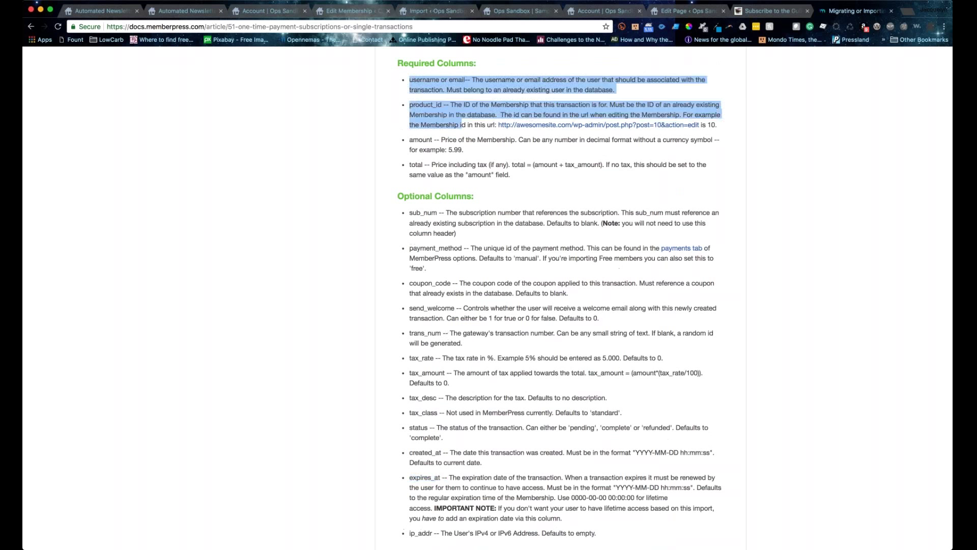
{"action": "left_click_drag", "start_coordinate": [461, 125], "coordinate": [456, 175]}
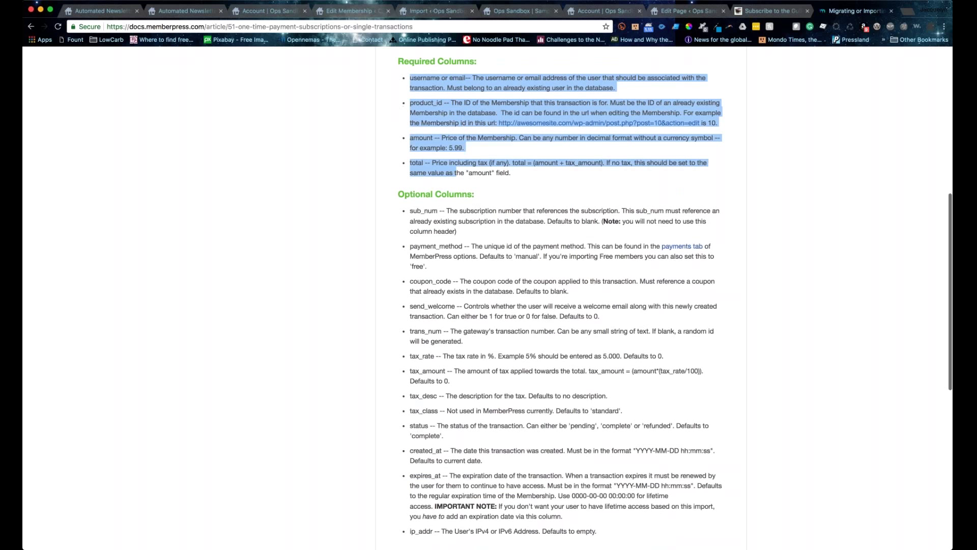
{"action": "left_click", "coordinate": [391, 217]}
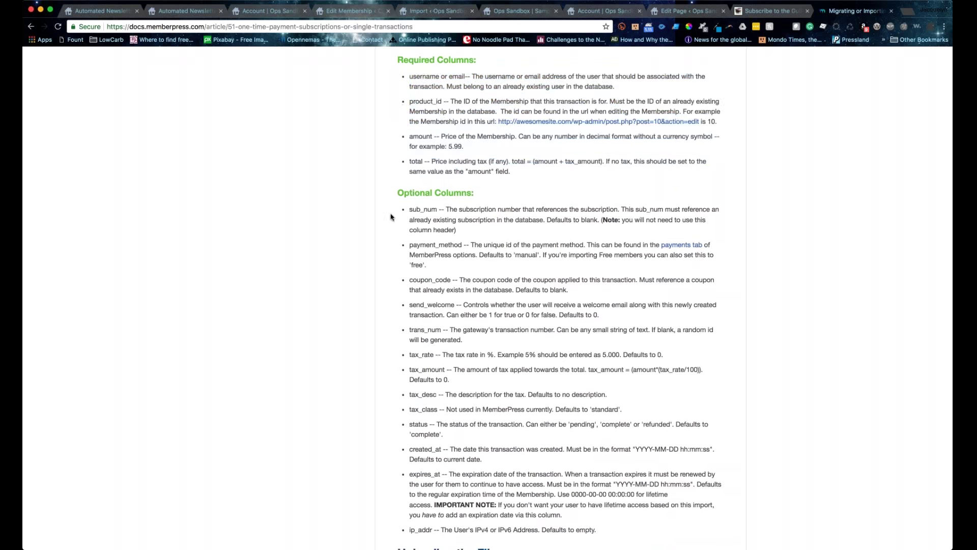
{"action": "scroll", "coordinate": [369, 383], "scroll_direction": "down", "scroll_amount": 5}
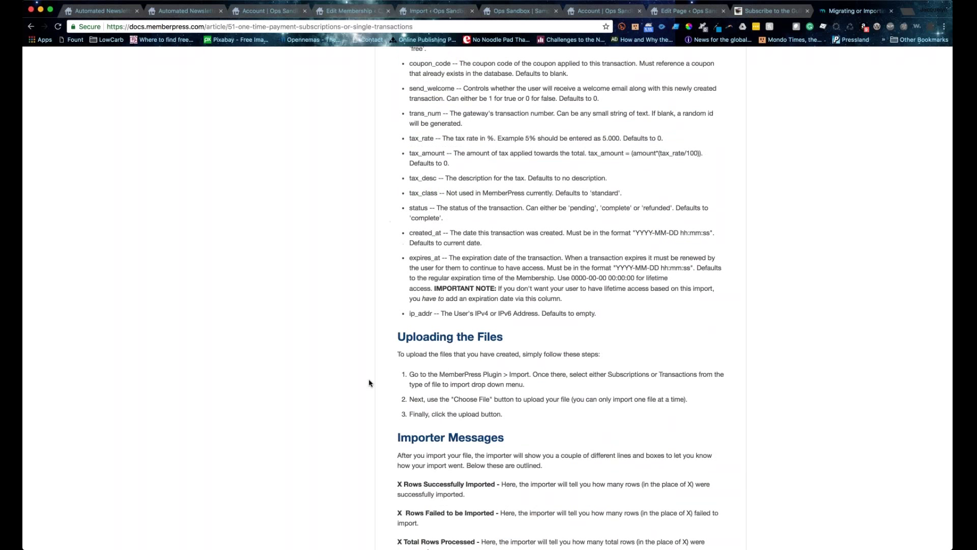
{"action": "left_click", "coordinate": [435, 12]}
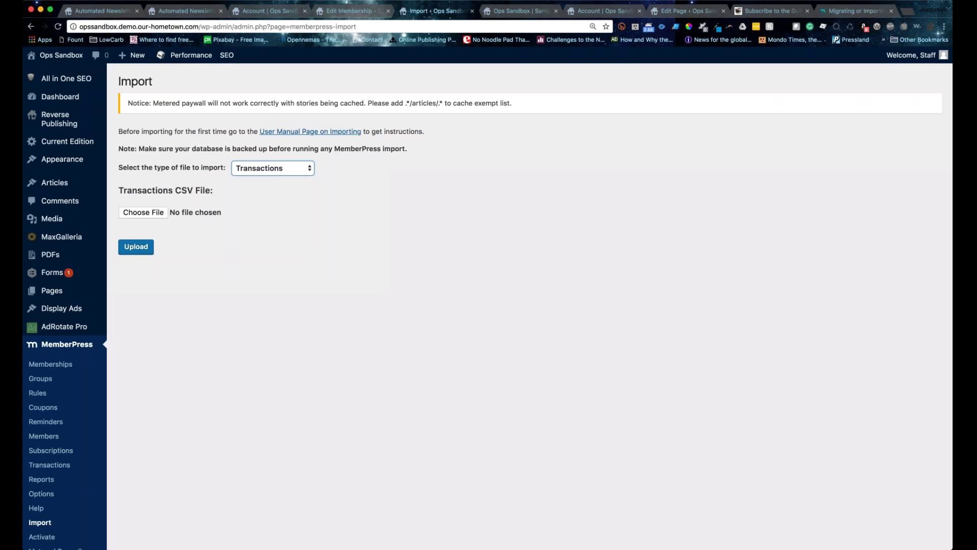
Step: Reread the Transactions CSV required and optional columns, then return to the Test Membership editor
{"action": "left_click", "coordinate": [822, 13]}
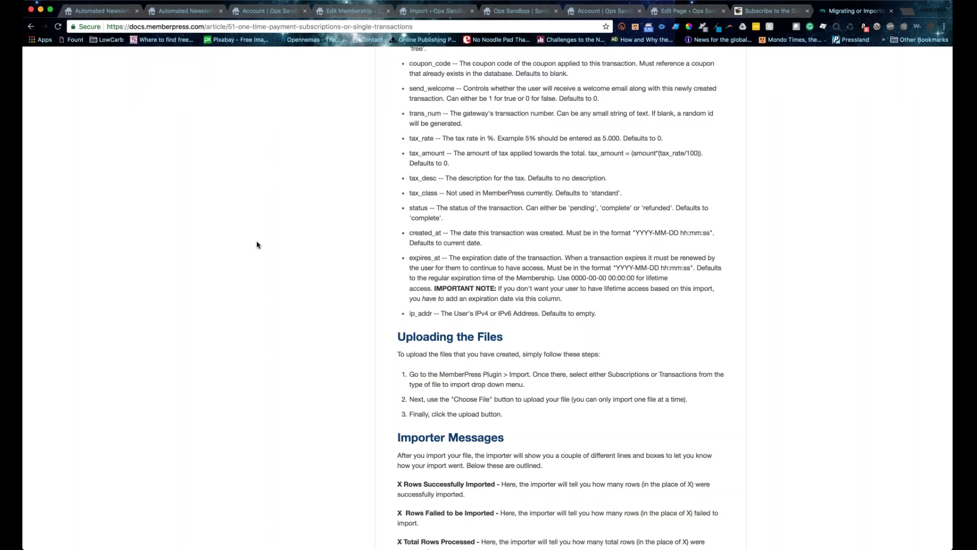
{"action": "scroll", "coordinate": [257, 245], "scroll_direction": "down", "scroll_amount": 1}
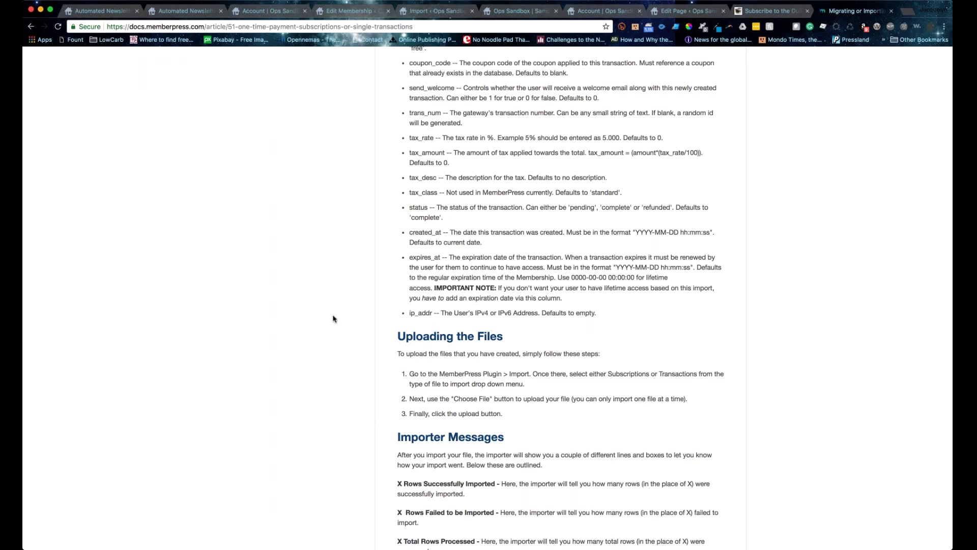
{"action": "scroll", "coordinate": [334, 318], "scroll_direction": "down", "scroll_amount": 5}
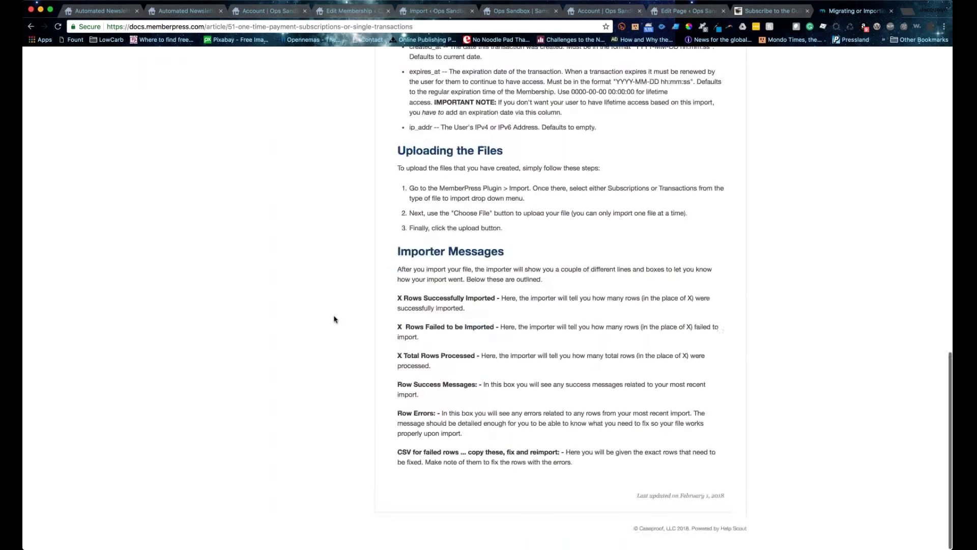
{"action": "scroll", "coordinate": [336, 319], "scroll_direction": "up", "scroll_amount": 7}
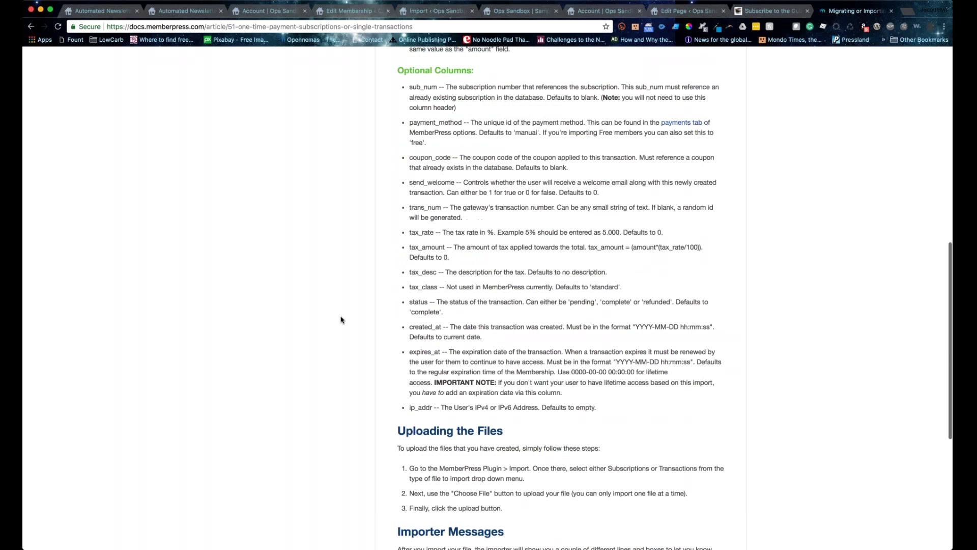
{"action": "scroll", "coordinate": [342, 320], "scroll_direction": "up", "scroll_amount": 12}
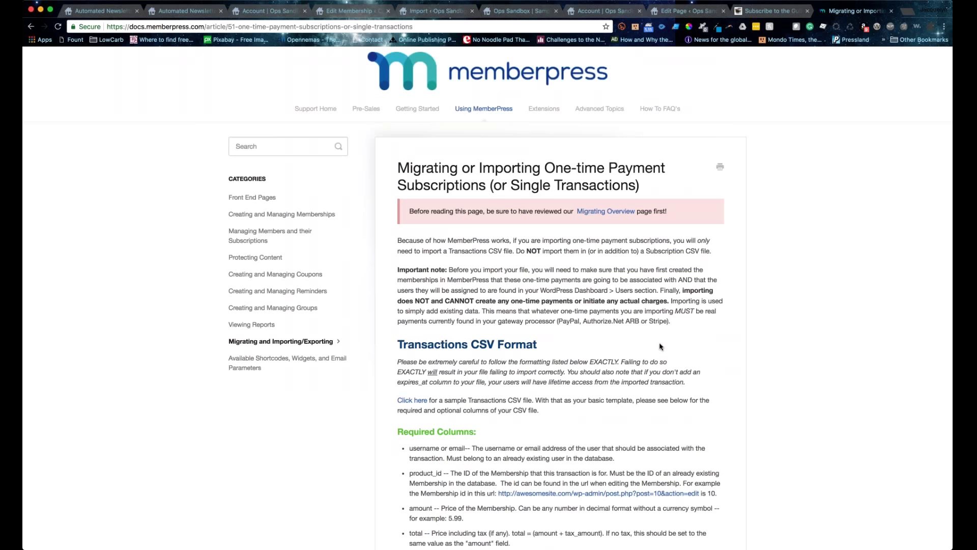
{"action": "scroll", "coordinate": [661, 347], "scroll_direction": "down", "scroll_amount": 1}
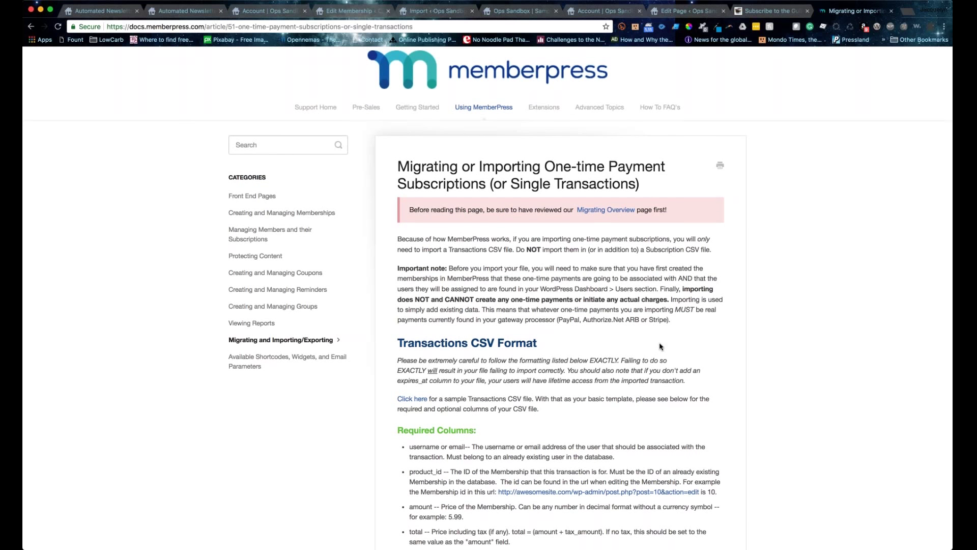
{"action": "scroll", "coordinate": [660, 347], "scroll_direction": "down", "scroll_amount": 10}
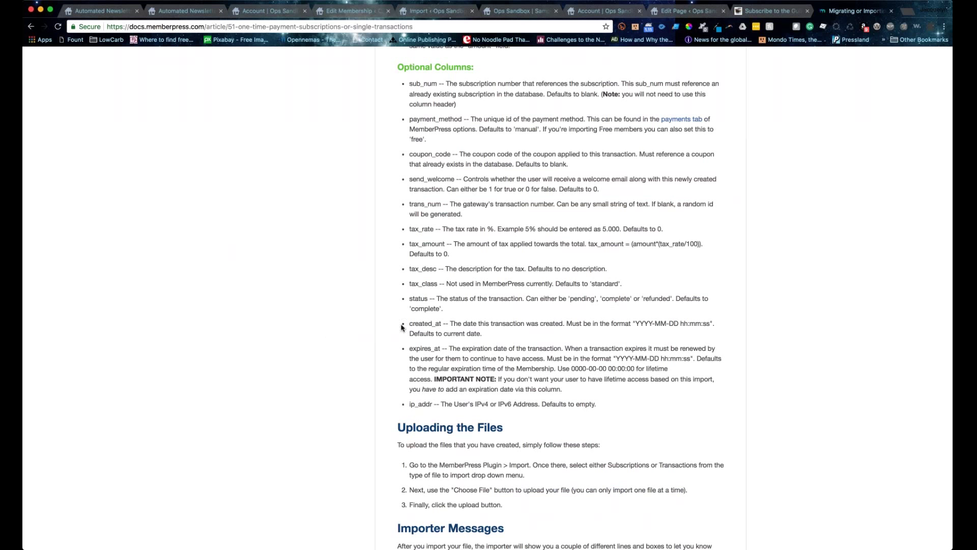
{"action": "scroll", "coordinate": [402, 328], "scroll_direction": "down", "scroll_amount": 1}
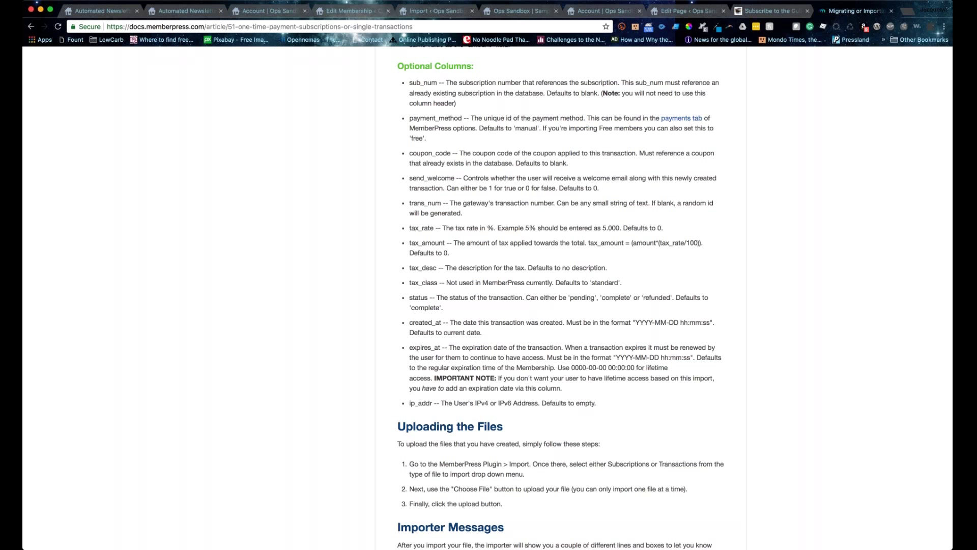
{"action": "scroll", "coordinate": [561, 298], "scroll_direction": "up", "scroll_amount": 1}
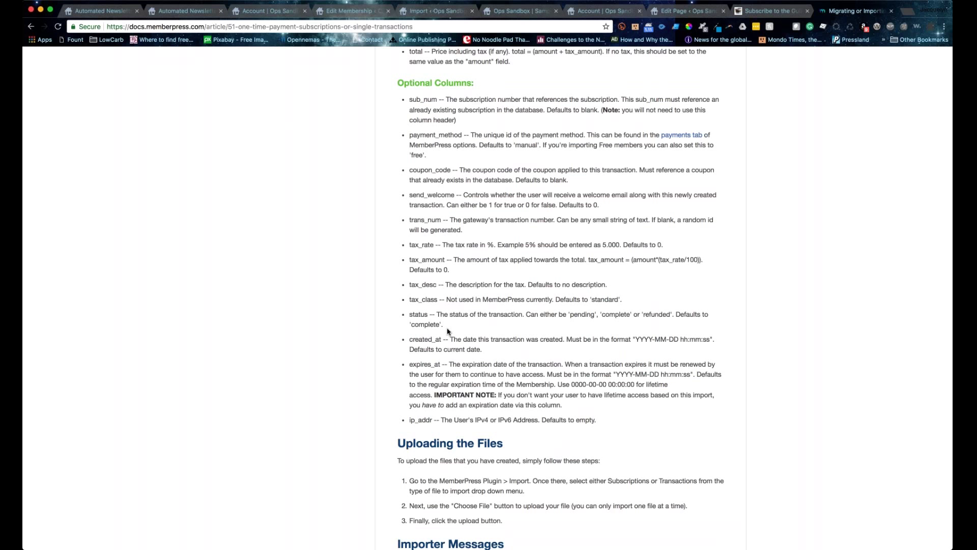
{"action": "scroll", "coordinate": [449, 331], "scroll_direction": "up", "scroll_amount": 5}
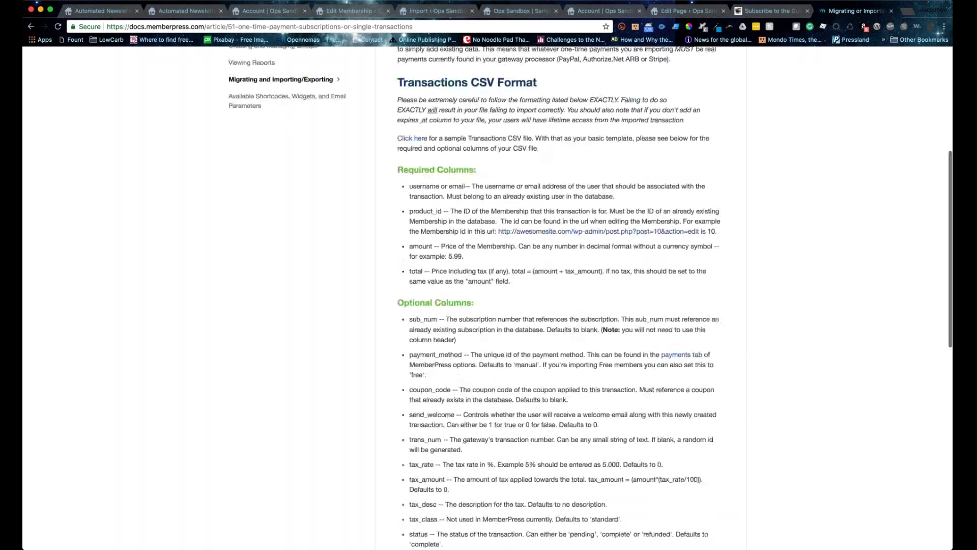
{"action": "scroll", "coordinate": [275, 214], "scroll_direction": "up", "scroll_amount": 5}
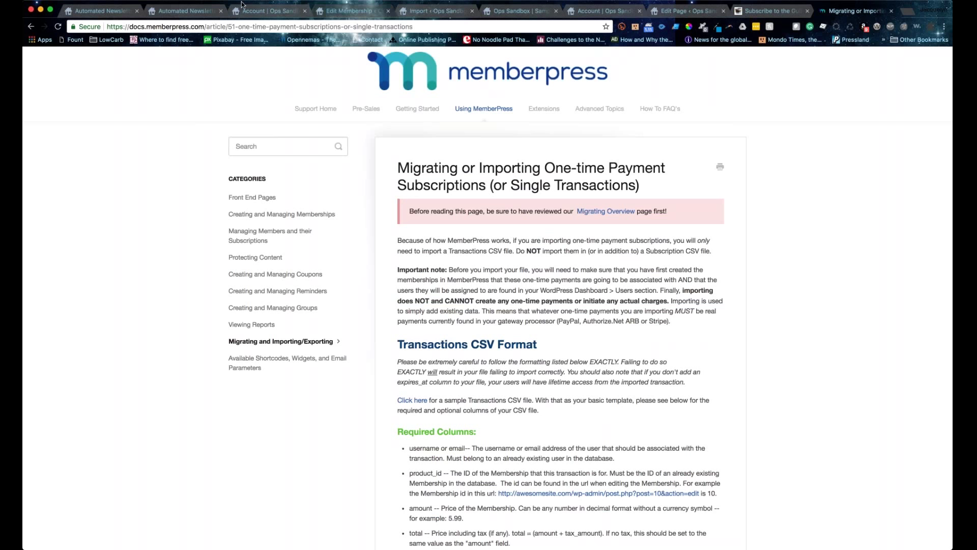
{"action": "key", "text": "super+4"}
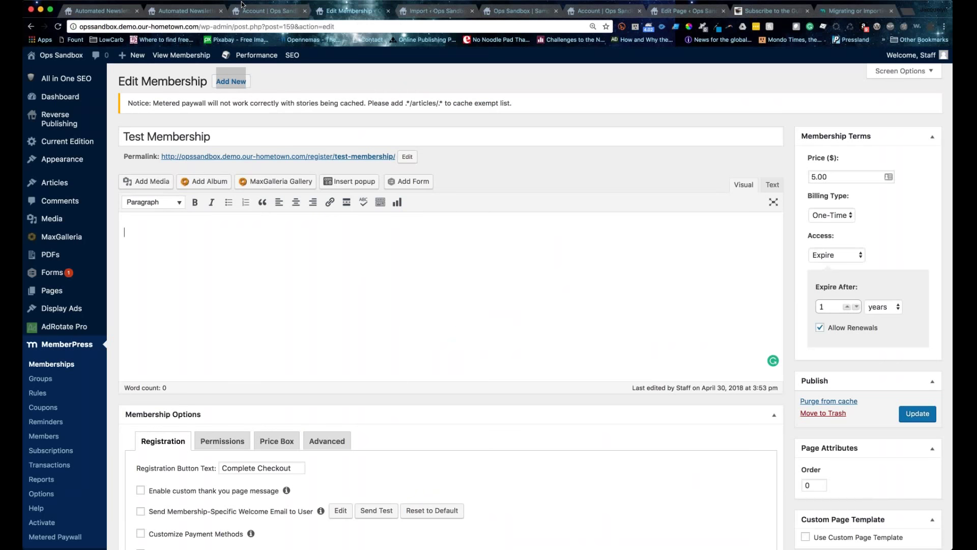
Step: Leave the front-end Account page and load the Your Local Newspaper home page
{"action": "left_click", "coordinate": [242, 6]}
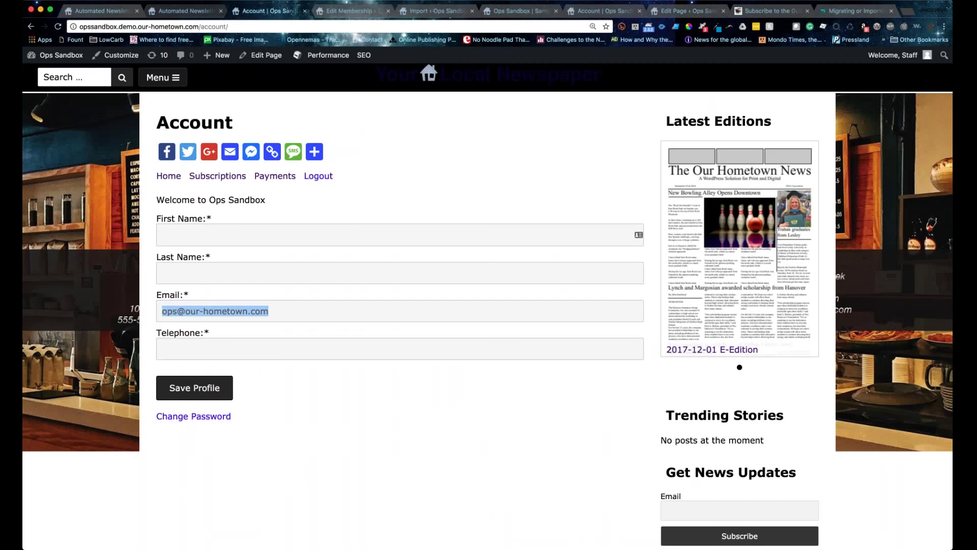
{"action": "left_click_drag", "start_coordinate": [80, 27], "coordinate": [199, 26]}
{"action": "key", "text": "super+Tab"}
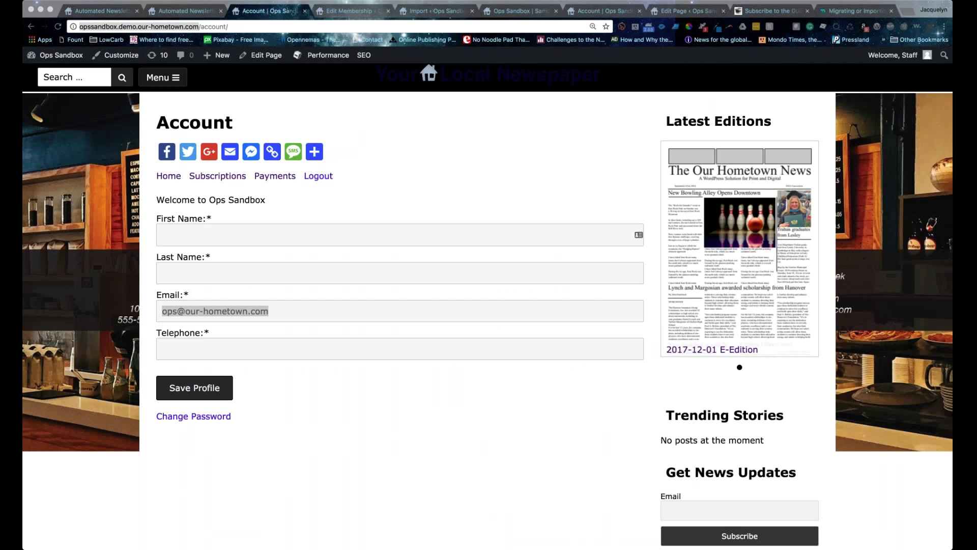
{"action": "key", "text": "super+Tab"}
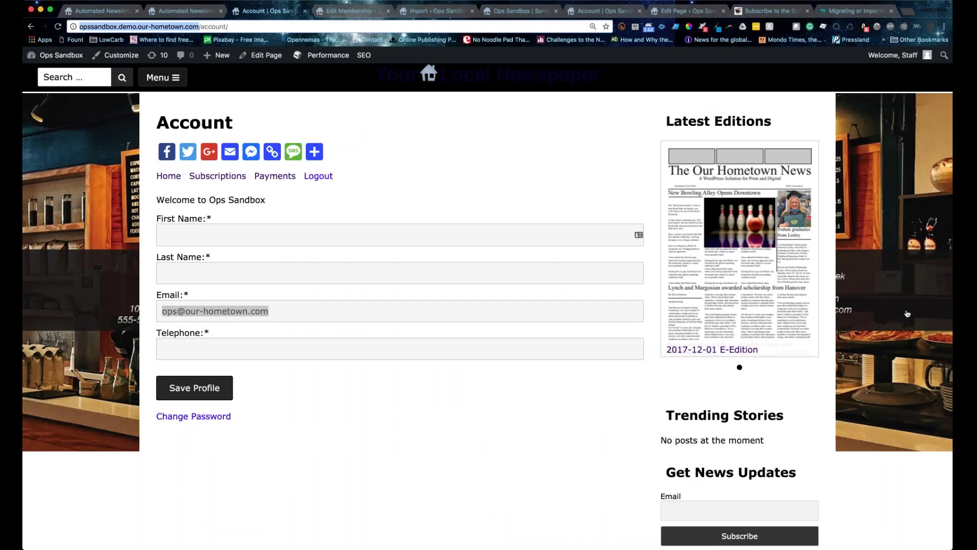
{"action": "key", "text": "super+r"}
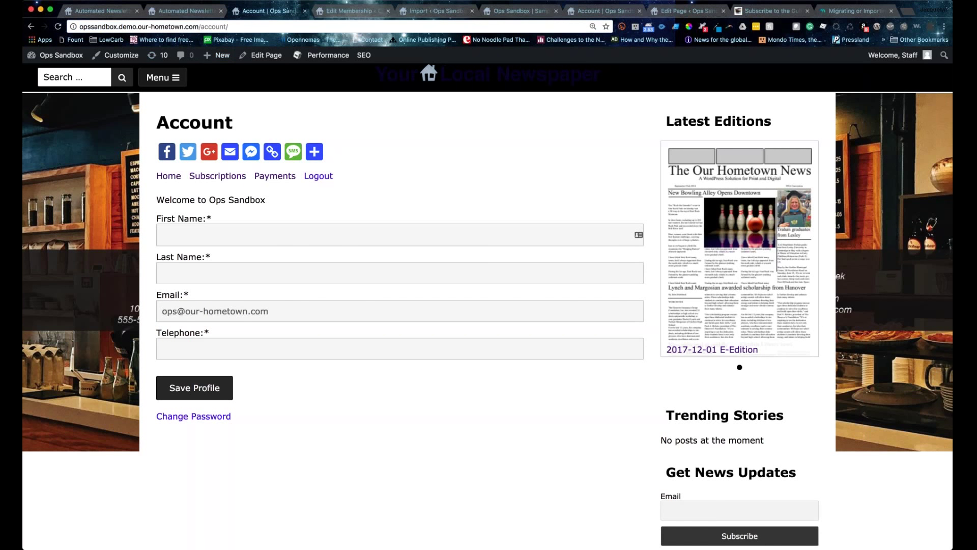
{"action": "key", "text": "super+l"}
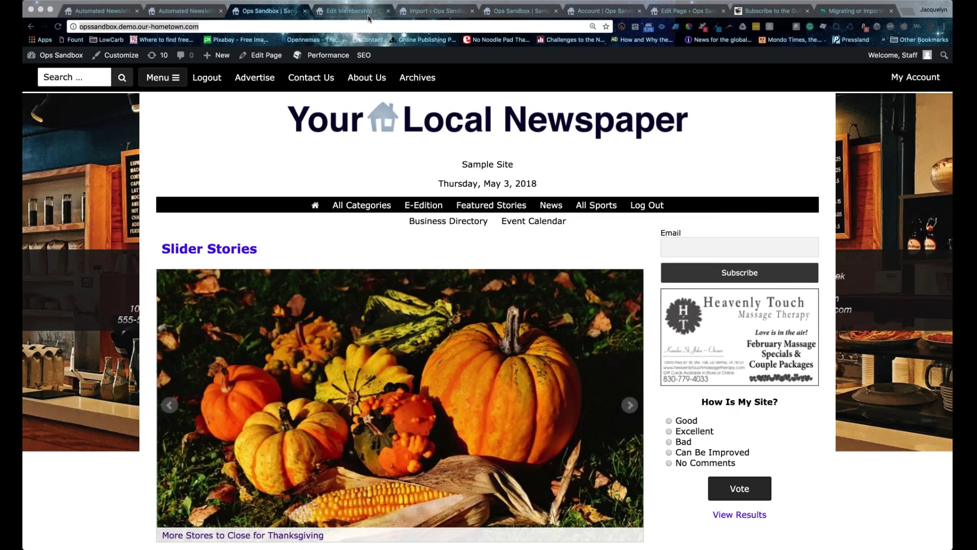
Step: From the Test Membership editor, go to the Dashboard and open Our Hometown Online Documentation
{"action": "left_click", "coordinate": [369, 16]}
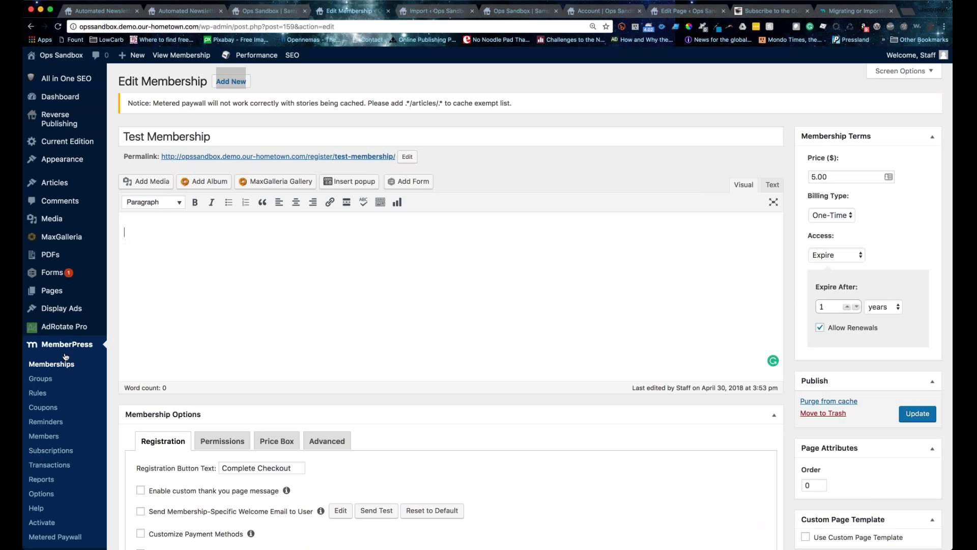
{"action": "scroll", "coordinate": [78, 487], "scroll_direction": "down", "scroll_amount": 1}
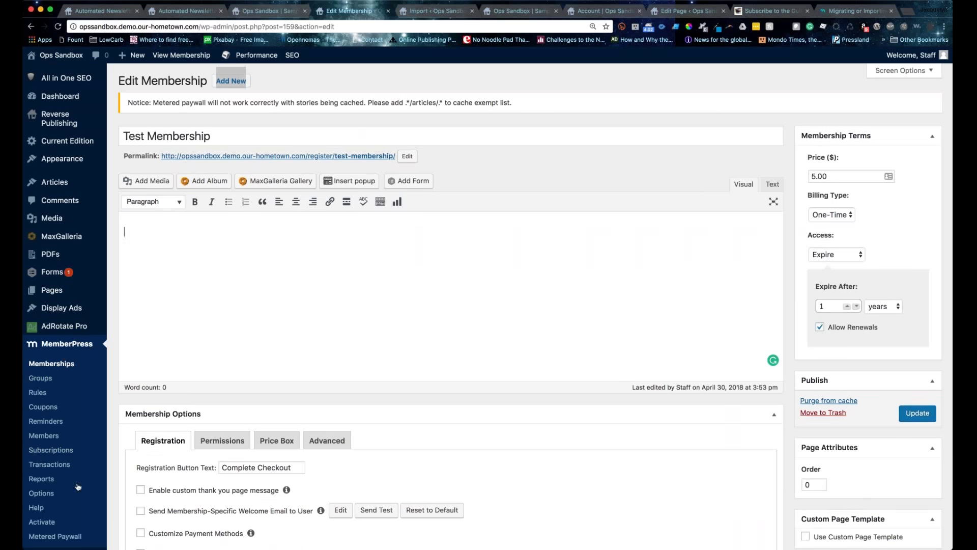
{"action": "scroll", "coordinate": [78, 487], "scroll_direction": "down", "scroll_amount": 1}
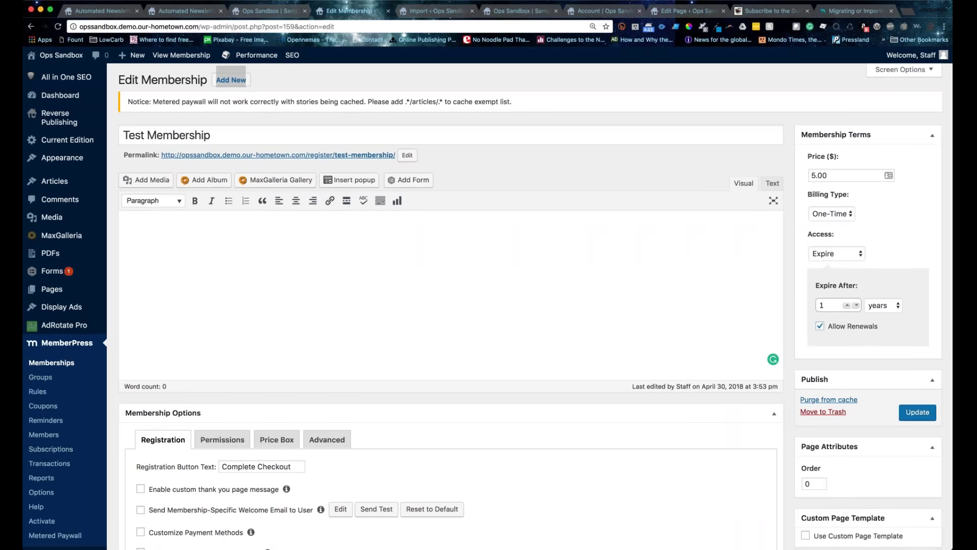
{"action": "left_click", "coordinate": [44, 97]}
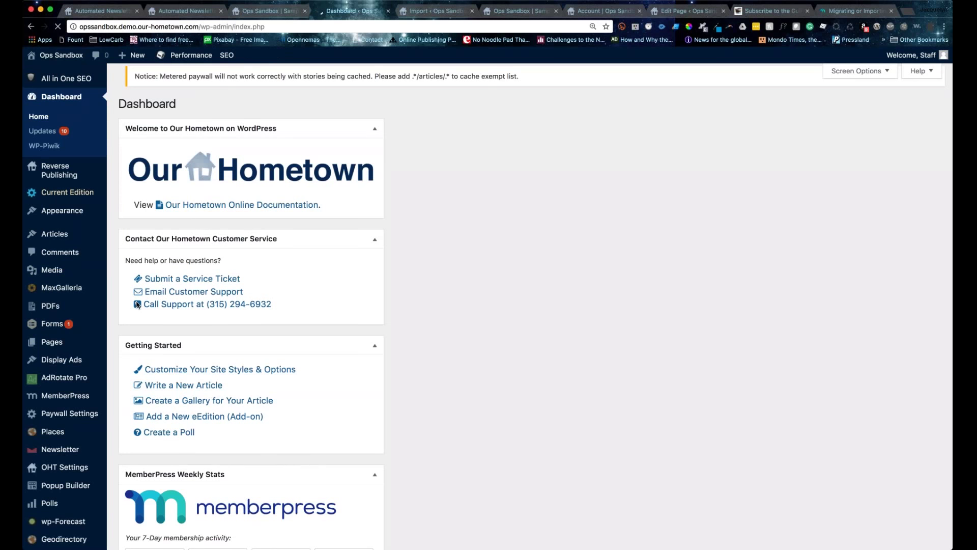
{"action": "left_click", "coordinate": [243, 210]}
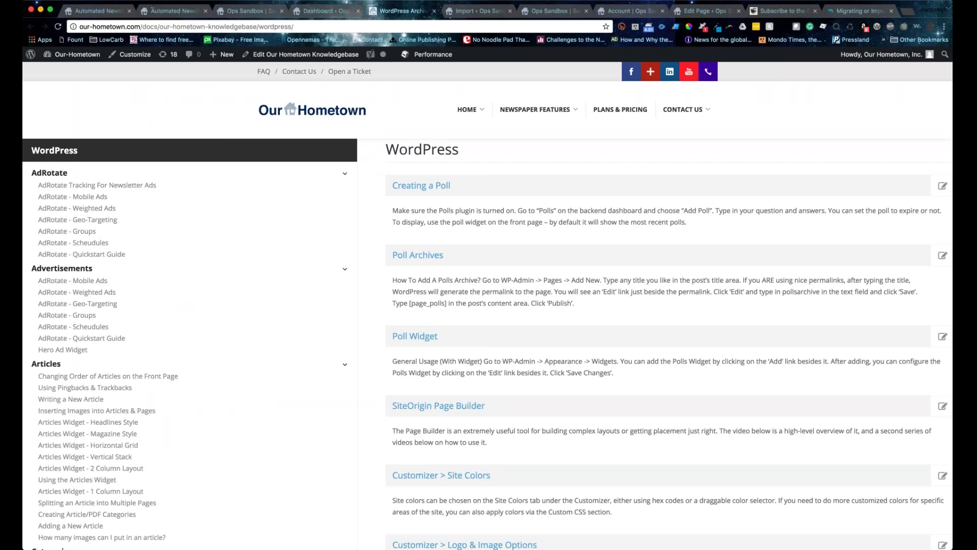
Step: Skim the knowledgebase's Memberpress and Importing Data article lists, then return to the 'Import « Ops Sandbox' tab
{"action": "scroll", "coordinate": [105, 326], "scroll_direction": "down", "scroll_amount": 15}
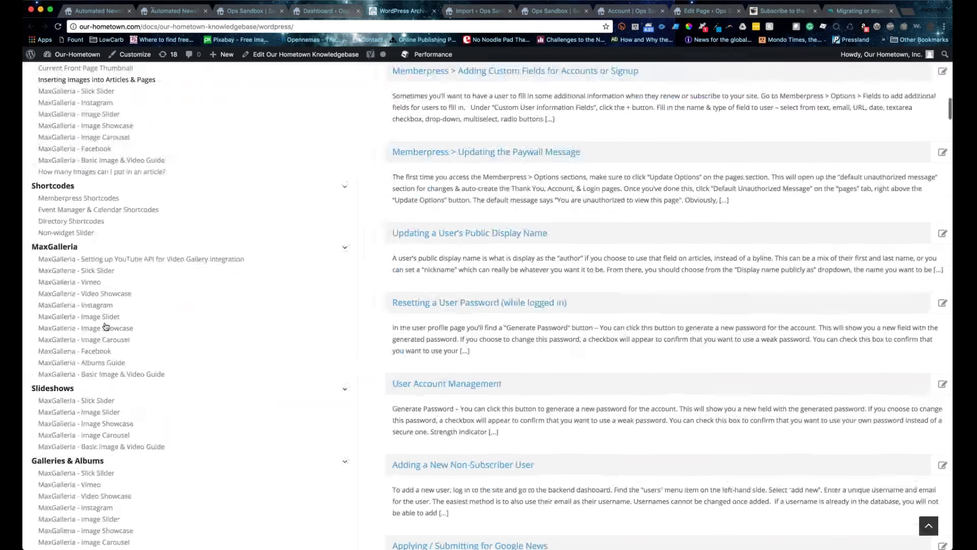
{"action": "scroll", "coordinate": [105, 326], "scroll_direction": "up", "scroll_amount": 10}
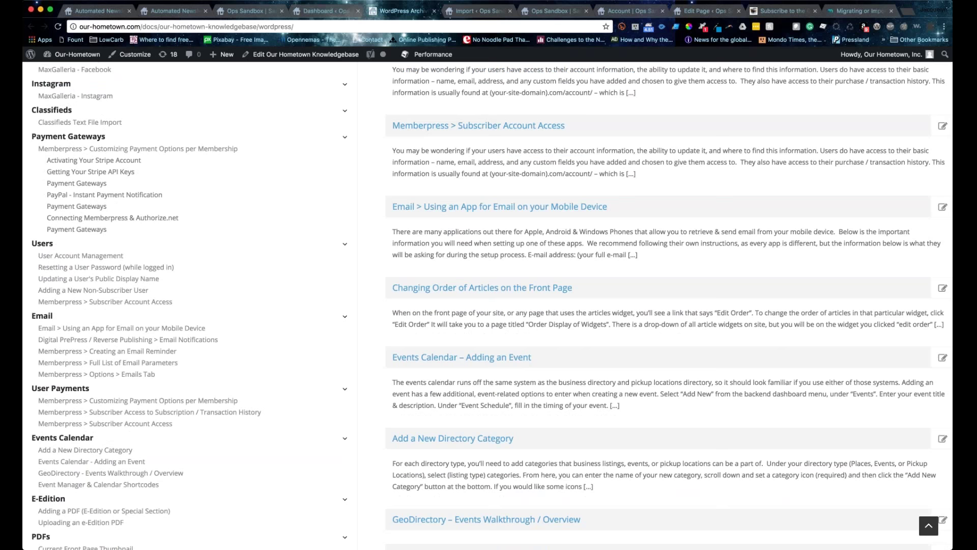
{"action": "scroll", "coordinate": [205, 319], "scroll_direction": "down", "scroll_amount": 2}
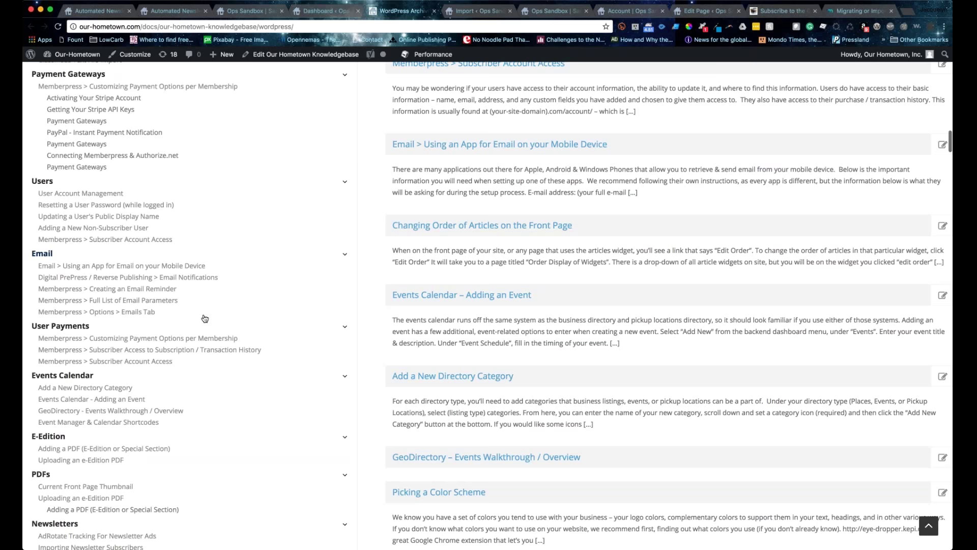
{"action": "scroll", "coordinate": [205, 319], "scroll_direction": "down", "scroll_amount": 10}
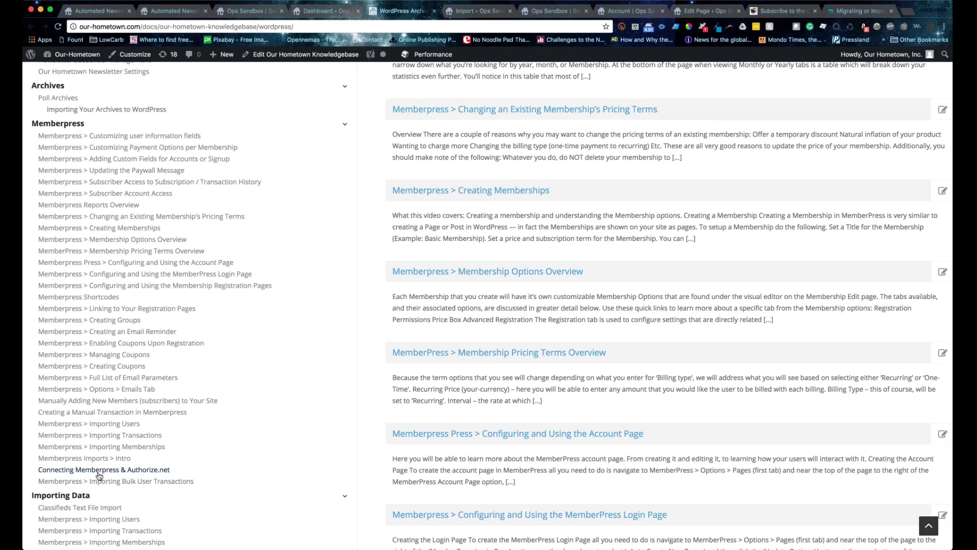
{"action": "scroll", "coordinate": [100, 476], "scroll_direction": "down", "scroll_amount": 1}
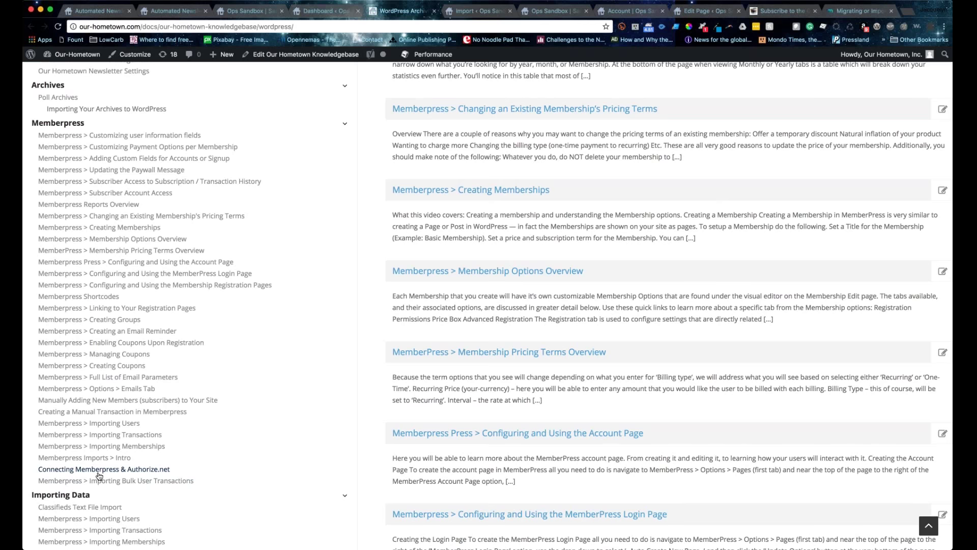
{"action": "scroll", "coordinate": [148, 352], "scroll_direction": "down", "scroll_amount": 5}
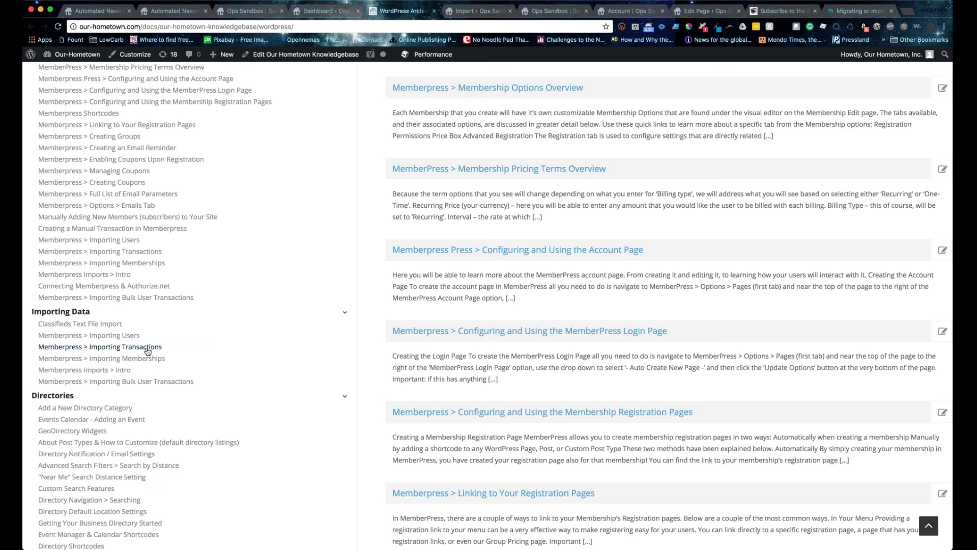
{"action": "scroll", "coordinate": [148, 351], "scroll_direction": "up", "scroll_amount": 3}
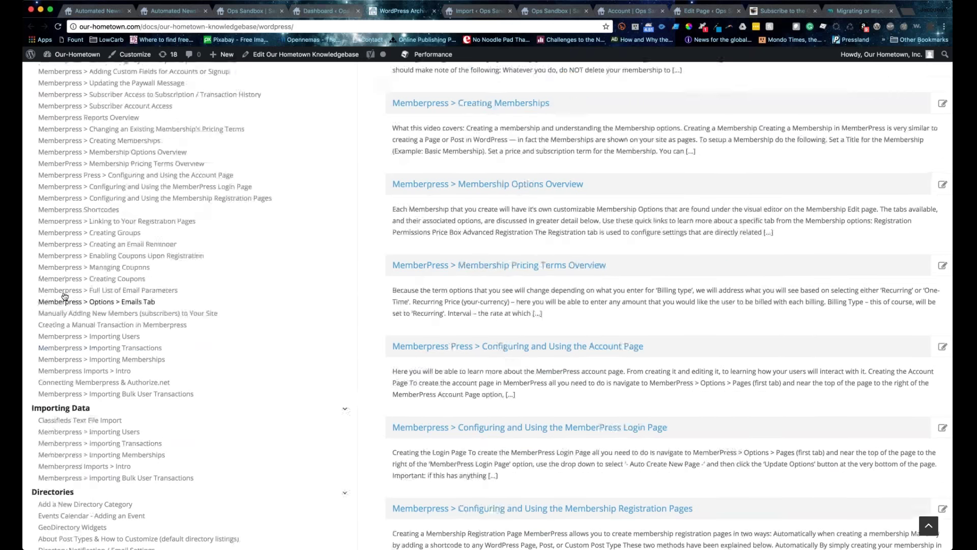
{"action": "scroll", "coordinate": [64, 296], "scroll_direction": "up", "scroll_amount": 6}
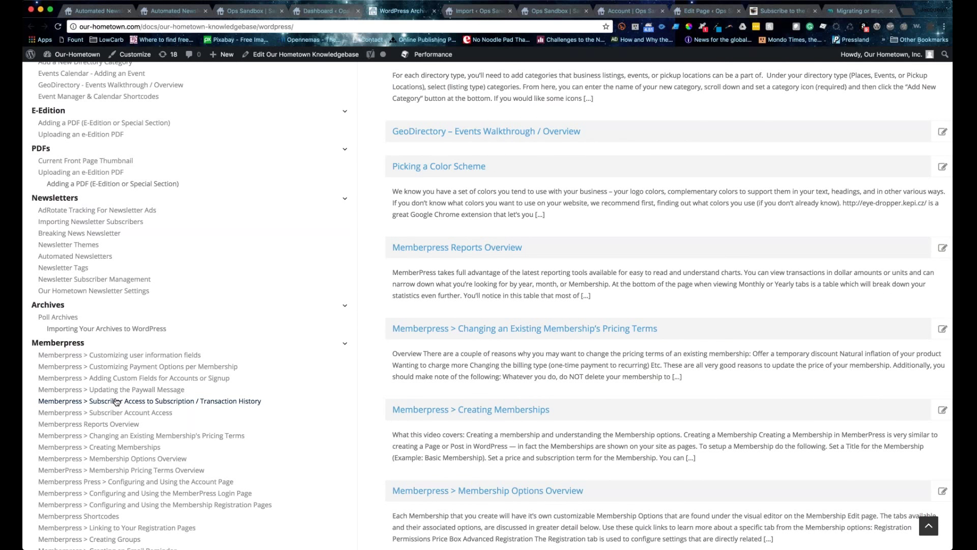
{"action": "scroll", "coordinate": [66, 304], "scroll_direction": "up", "scroll_amount": 1}
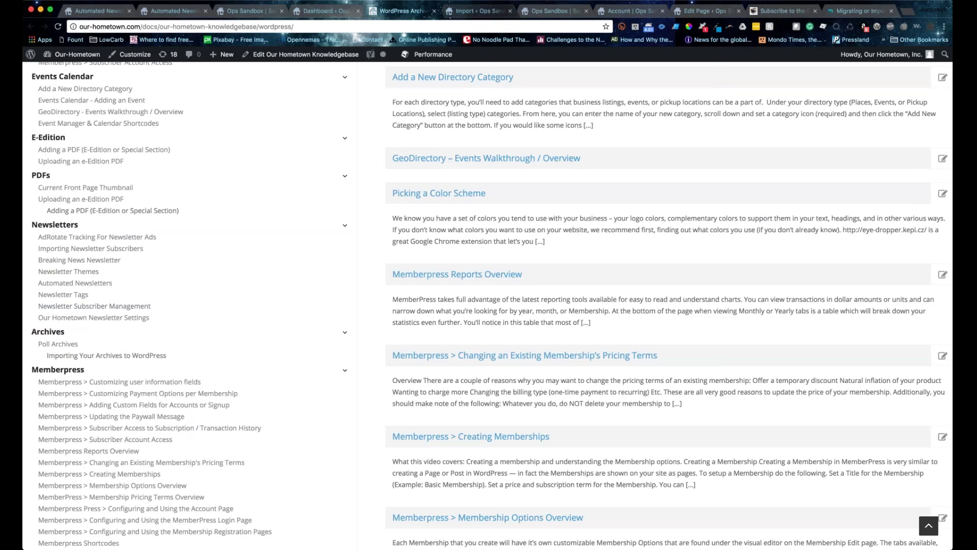
{"action": "left_click", "coordinate": [478, 10]}
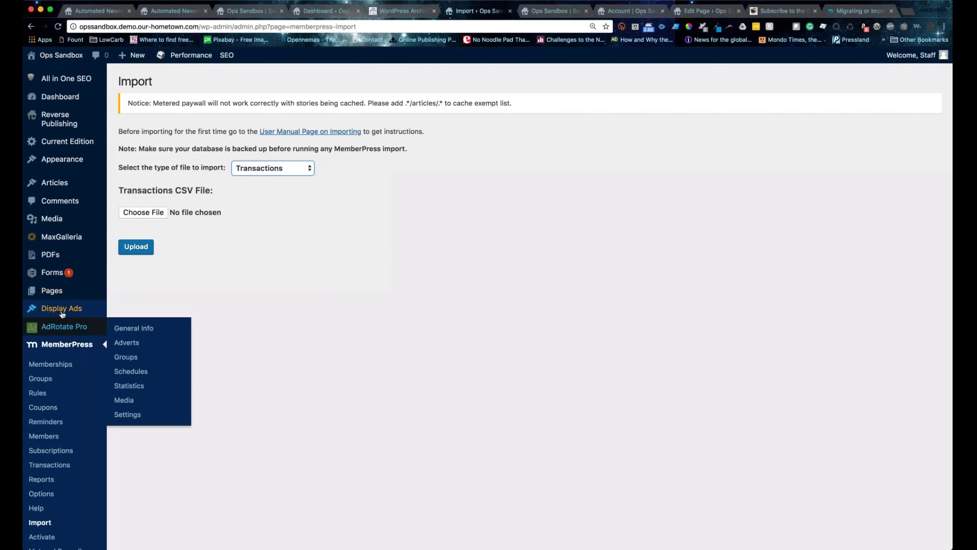
{"action": "scroll", "coordinate": [62, 314], "scroll_direction": "down", "scroll_amount": 10}
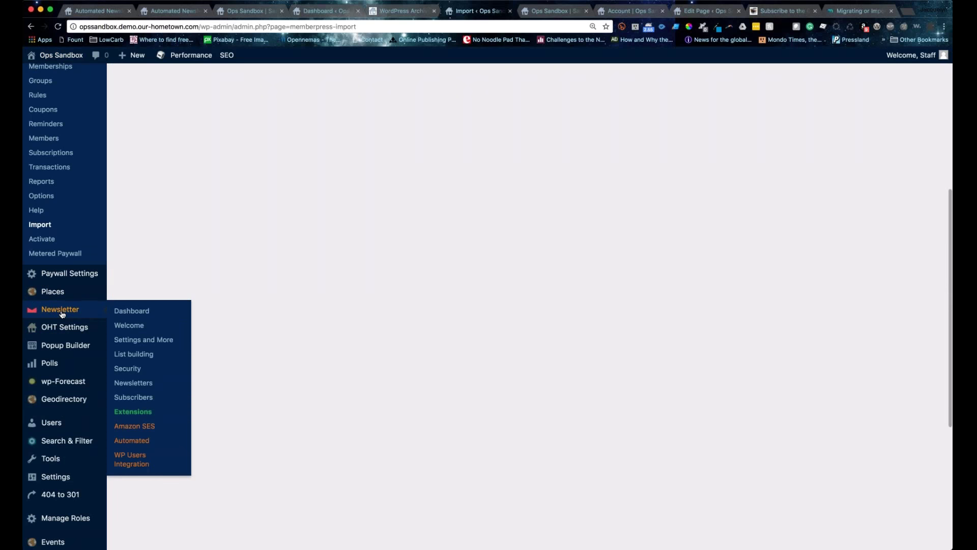
{"action": "scroll", "coordinate": [63, 314], "scroll_direction": "down", "scroll_amount": 2}
{"action": "scroll", "coordinate": [92, 301], "scroll_direction": "down", "scroll_amount": 4}
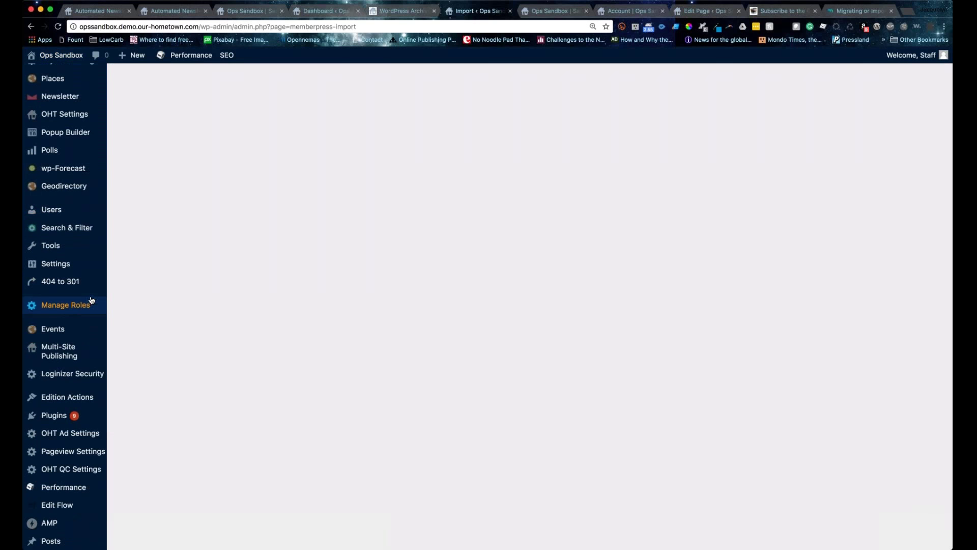
{"action": "scroll", "coordinate": [91, 300], "scroll_direction": "down", "scroll_amount": 2}
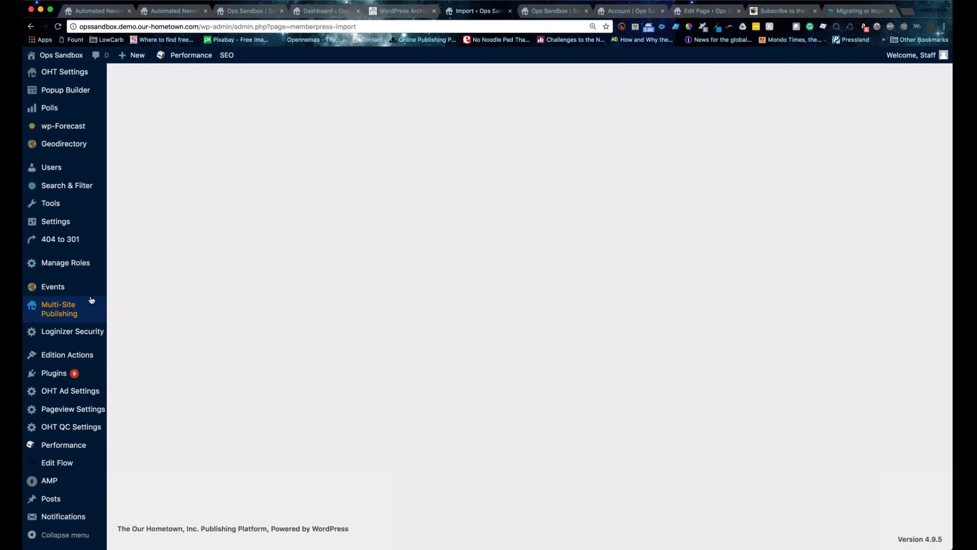
{"action": "scroll", "coordinate": [92, 301], "scroll_direction": "up", "scroll_amount": 3}
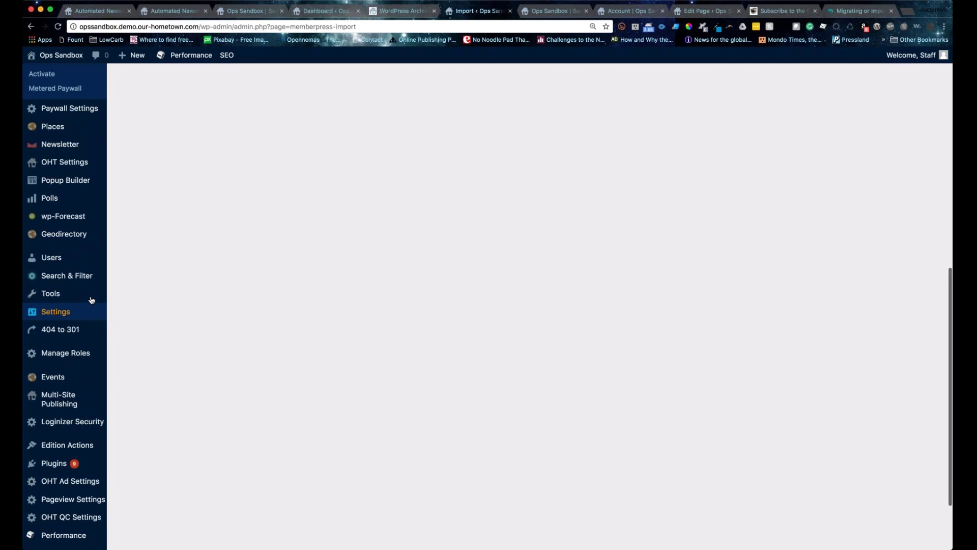
{"action": "scroll", "coordinate": [92, 301], "scroll_direction": "up", "scroll_amount": 2}
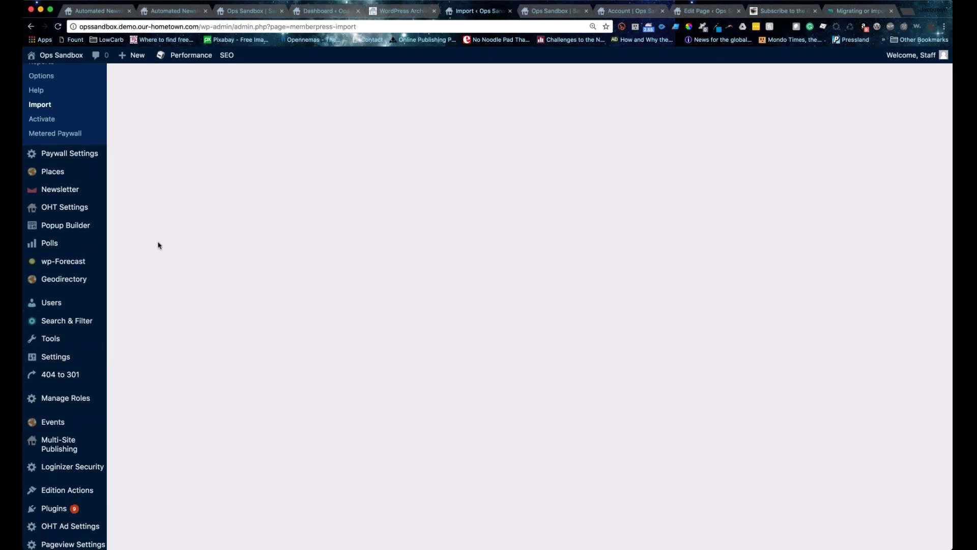
{"action": "scroll", "coordinate": [158, 245], "scroll_direction": "up", "scroll_amount": 3}
{"action": "scroll", "coordinate": [50, 233], "scroll_direction": "down", "scroll_amount": 3}
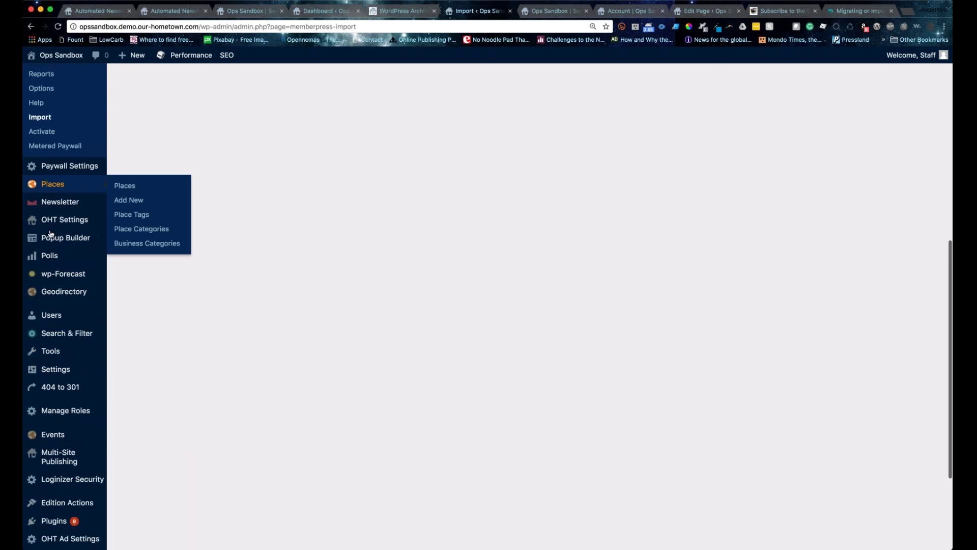
{"action": "scroll", "coordinate": [50, 233], "scroll_direction": "down", "scroll_amount": 3}
{"action": "scroll", "coordinate": [202, 292], "scroll_direction": "up", "scroll_amount": 8}
{"action": "scroll", "coordinate": [203, 292], "scroll_direction": "down", "scroll_amount": 1}
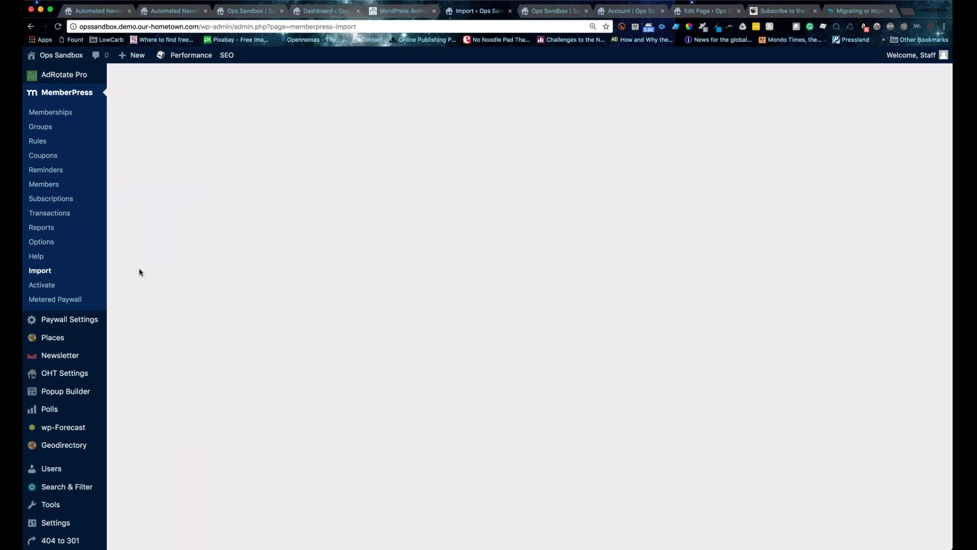
{"action": "mouse_move", "coordinate": [51, 468]}
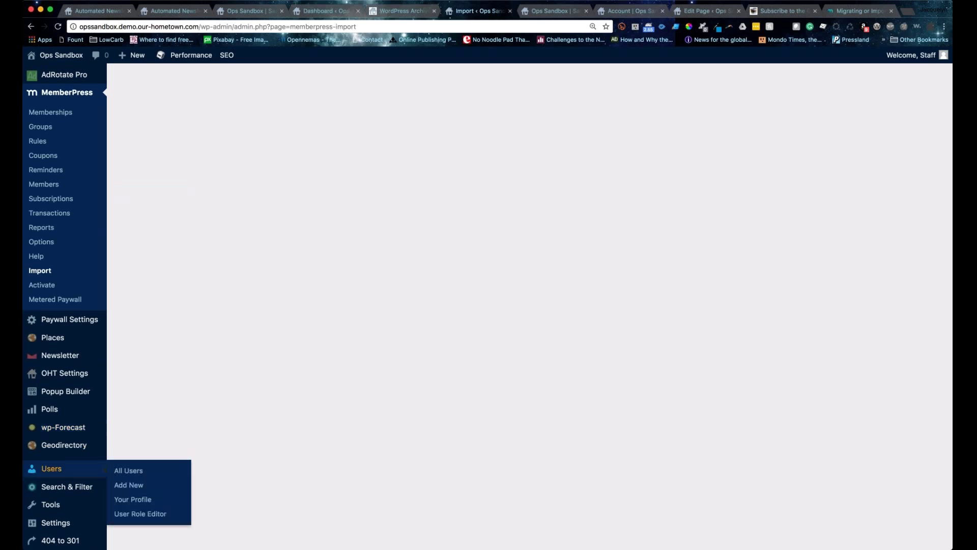